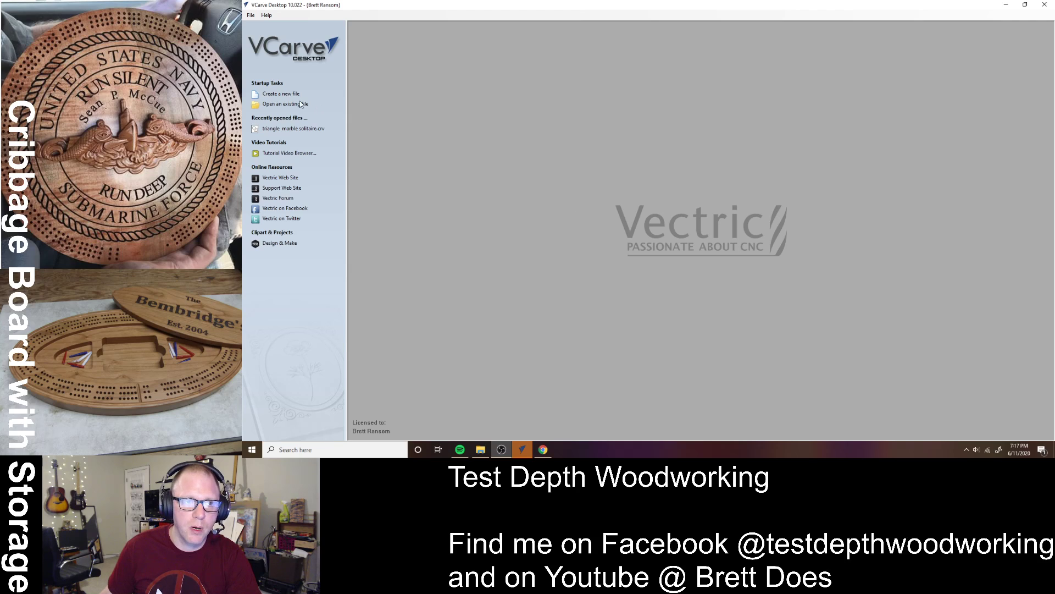
- Create a new 11.5 x 11.5 inch job, 0.75 inch thick, at Very High modeling resolution
left_click(281, 93)
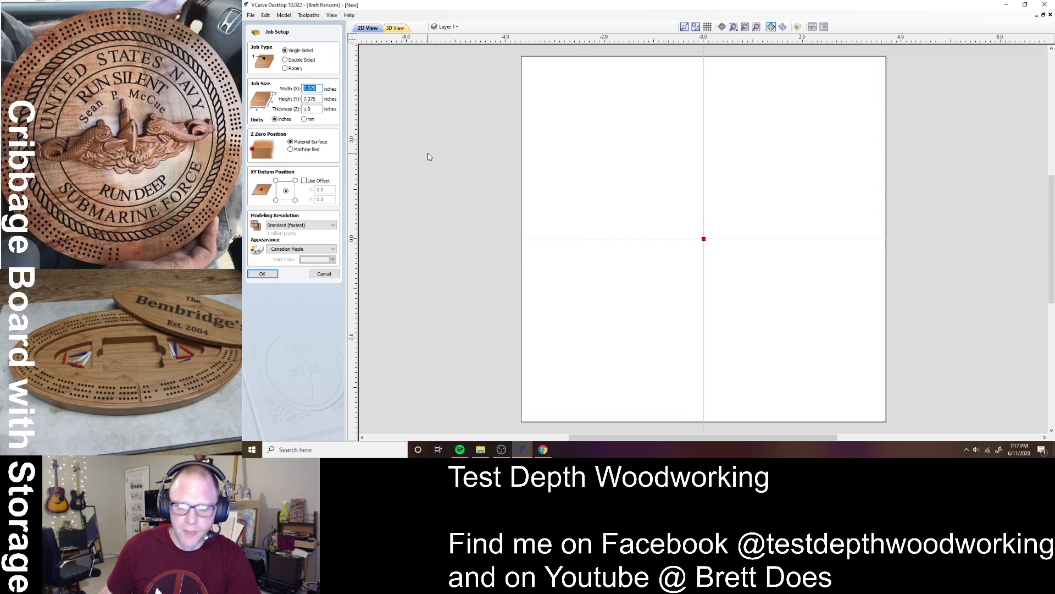
type("1")
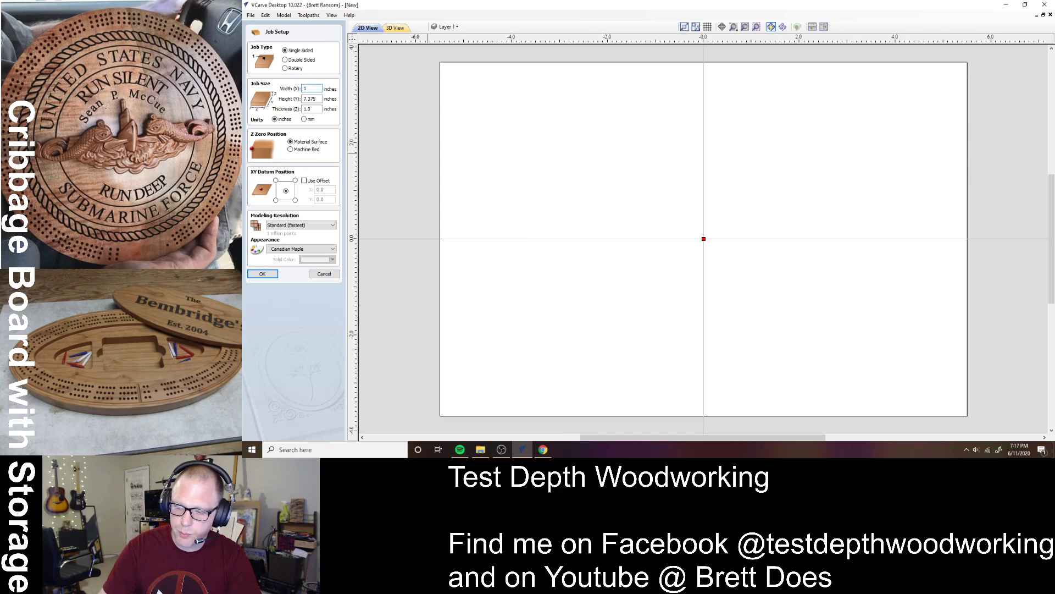
type("11.5")
key("Tab")
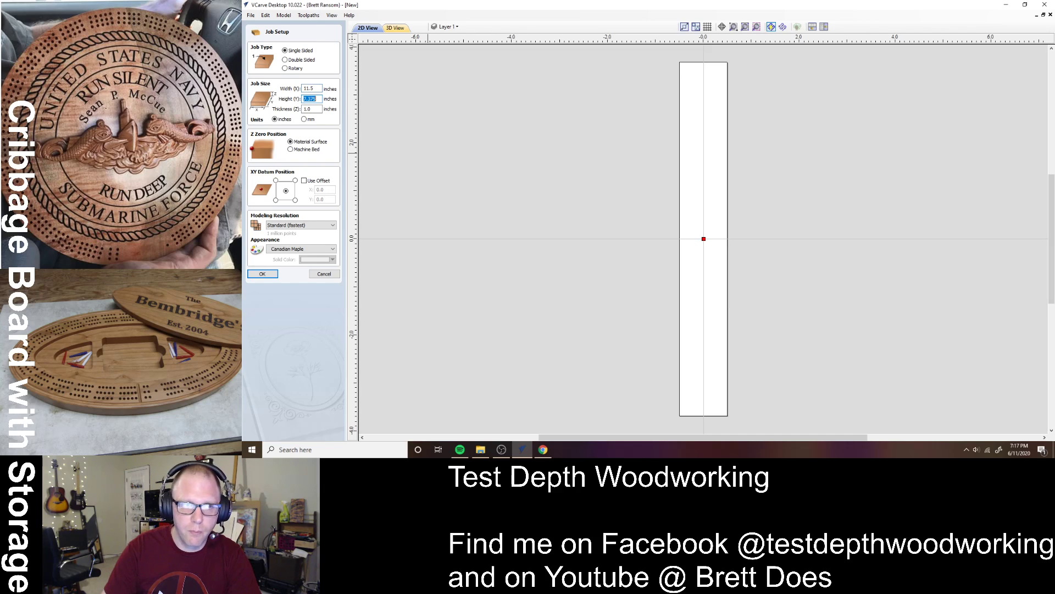
type("11.5")
key("Tab")
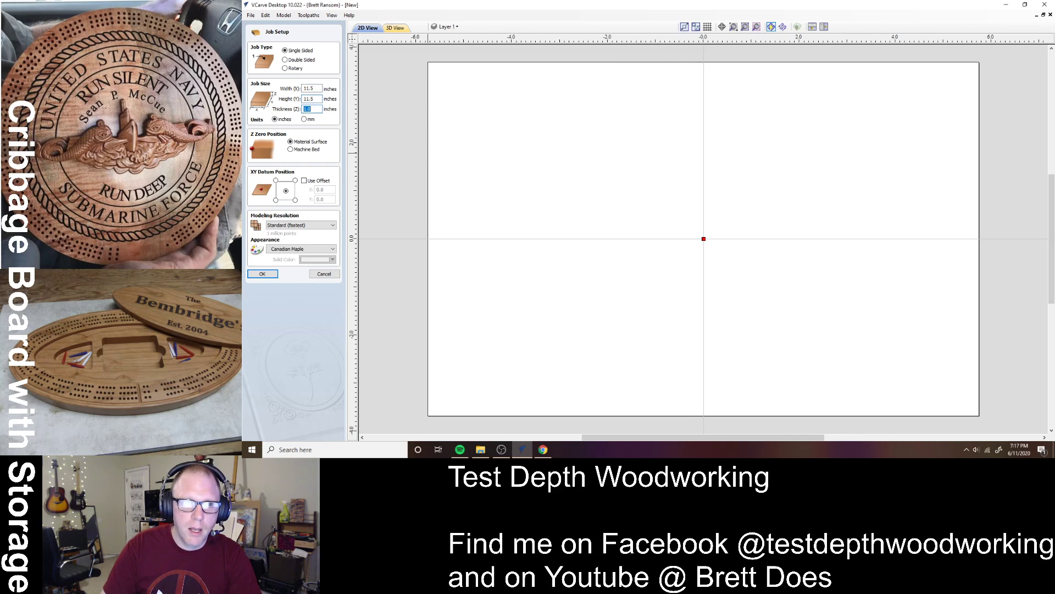
type("0.75")
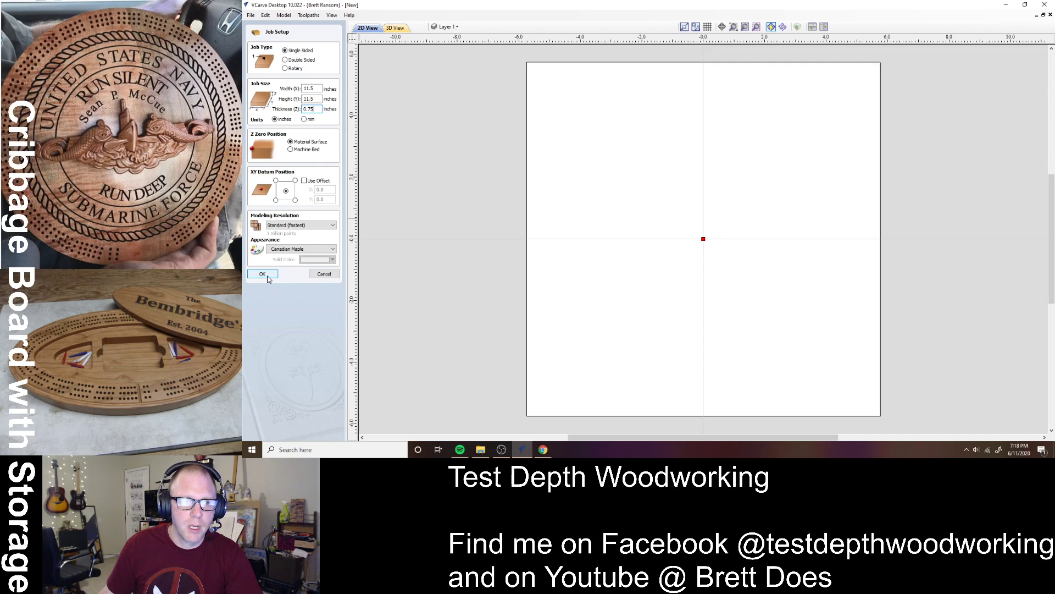
left_click(297, 225)
left_click(296, 244)
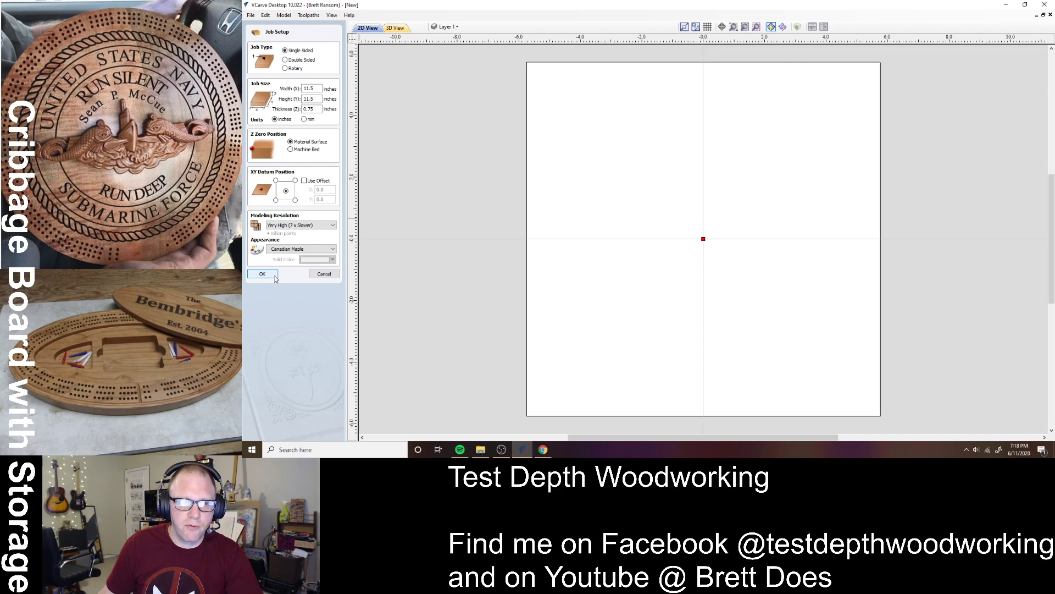
left_click(275, 277)
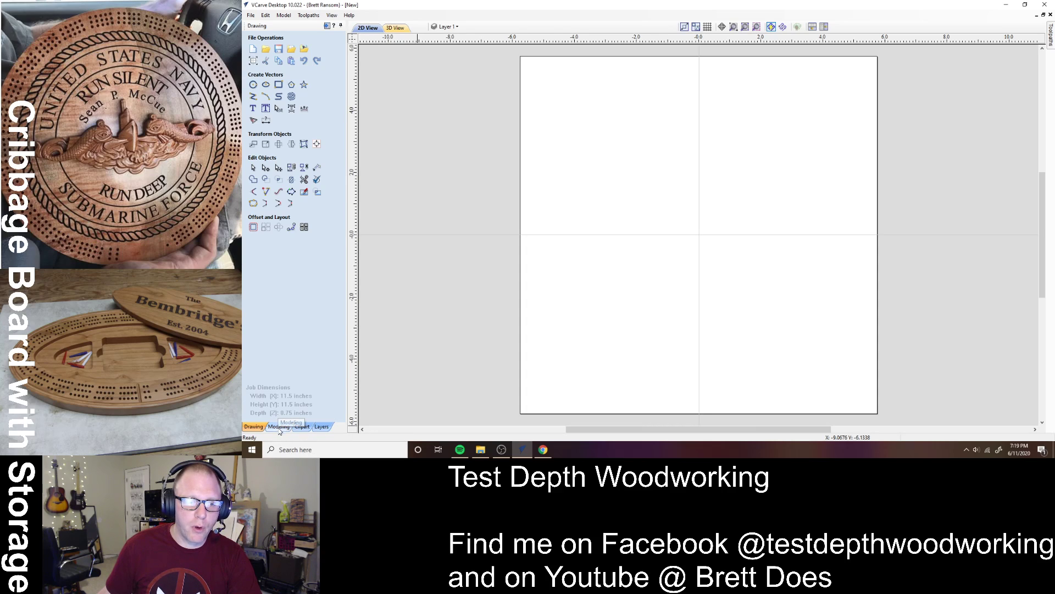
- Drag the round rope border from the Clipart > Borders library onto the board centre
left_click(303, 427)
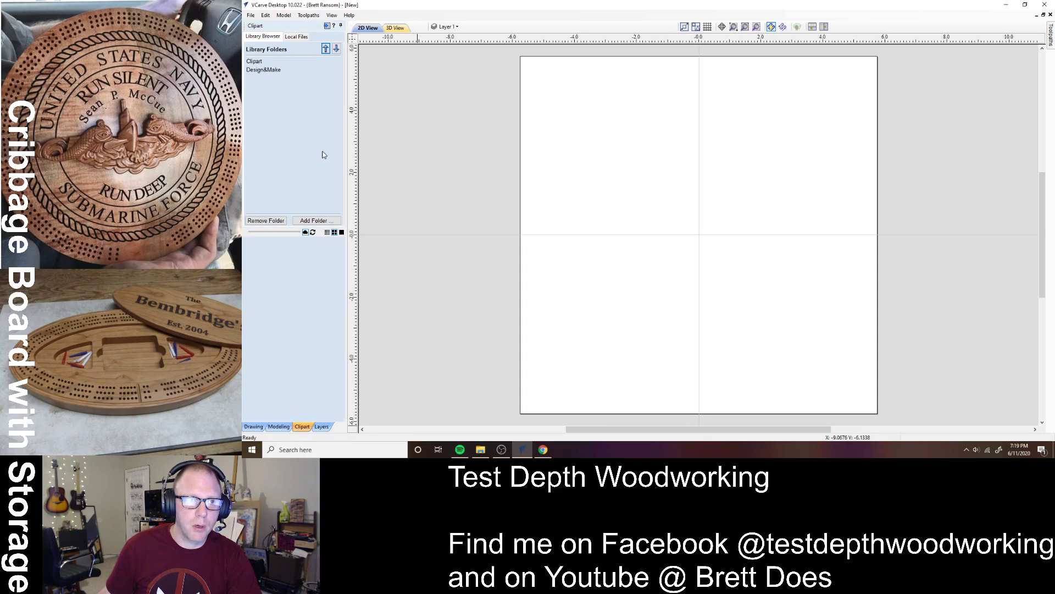
double_click(255, 61)
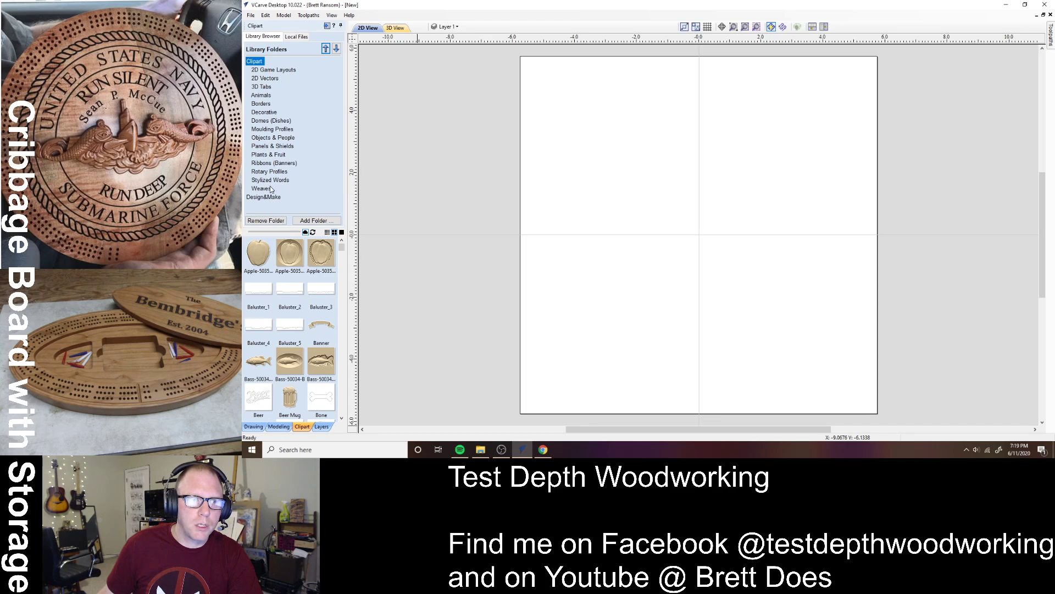
left_click(261, 104)
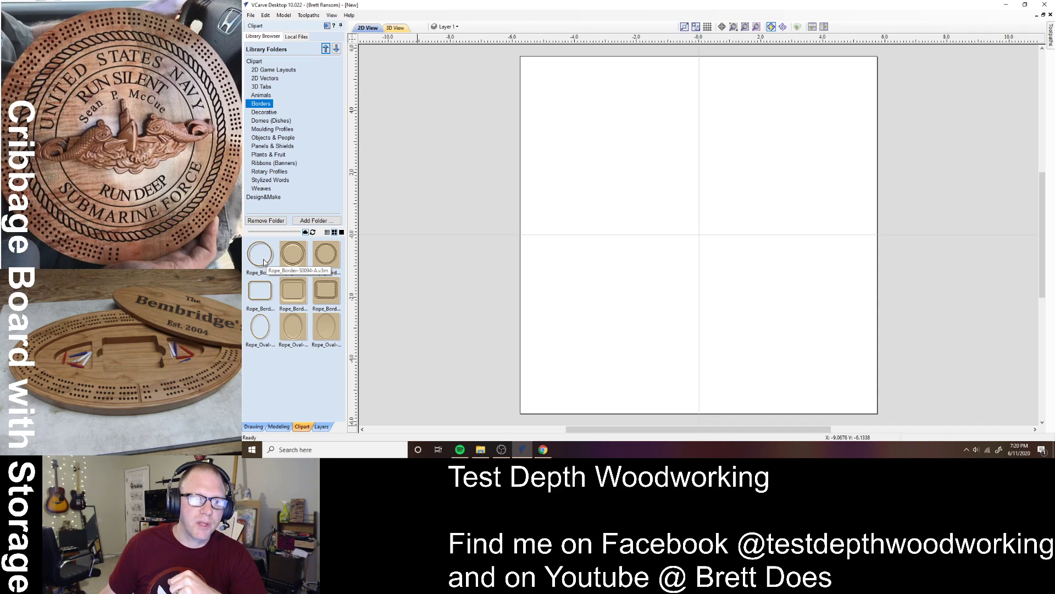
left_click_drag(264, 263, 699, 241)
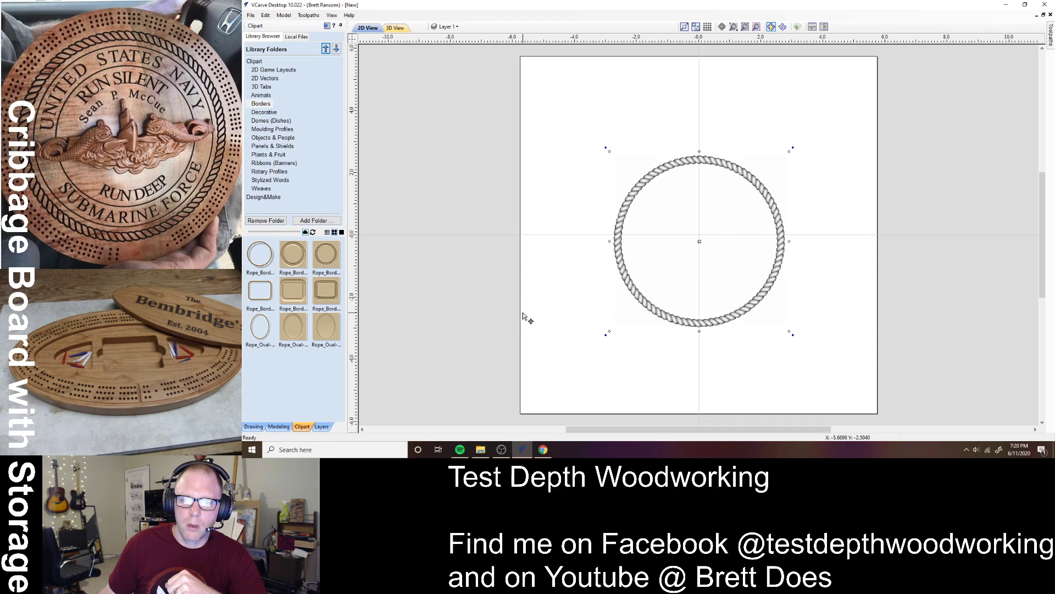
- Centre the rope border ring on the material using the alignment tools
left_click(254, 426)
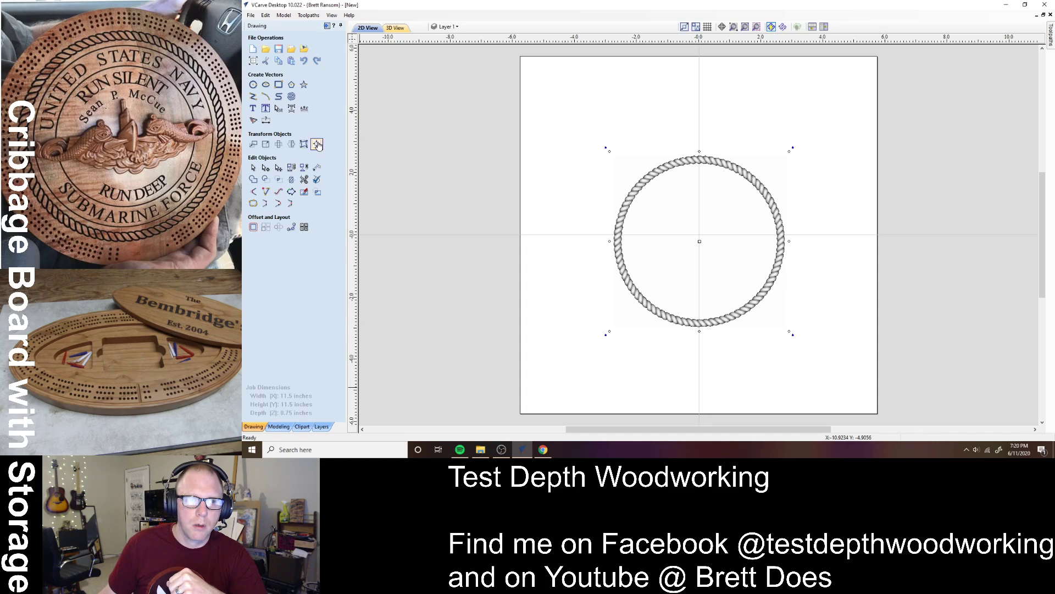
left_click(317, 145)
left_click(294, 71)
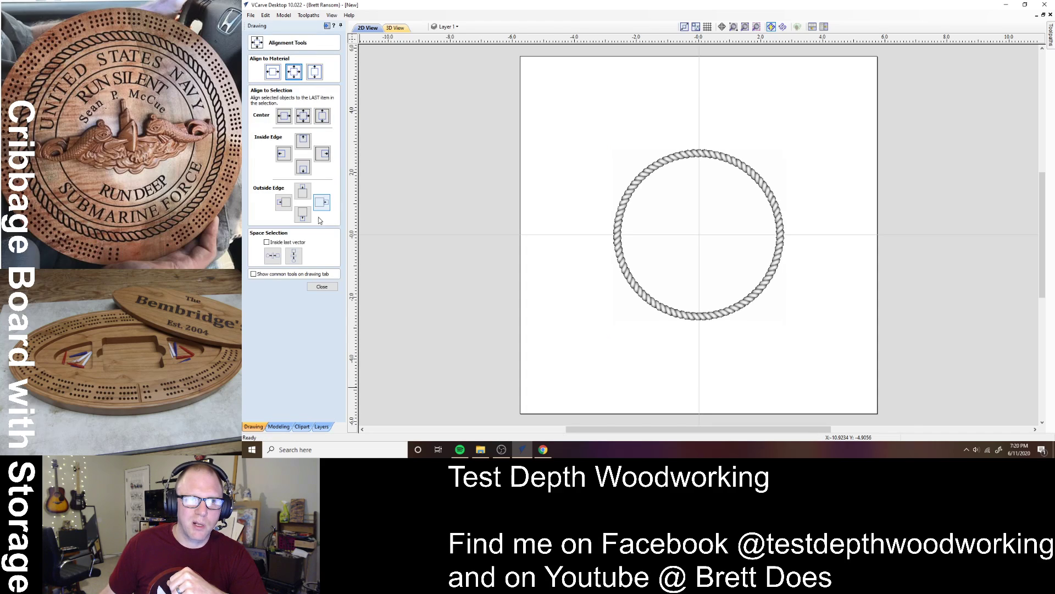
left_click(322, 286)
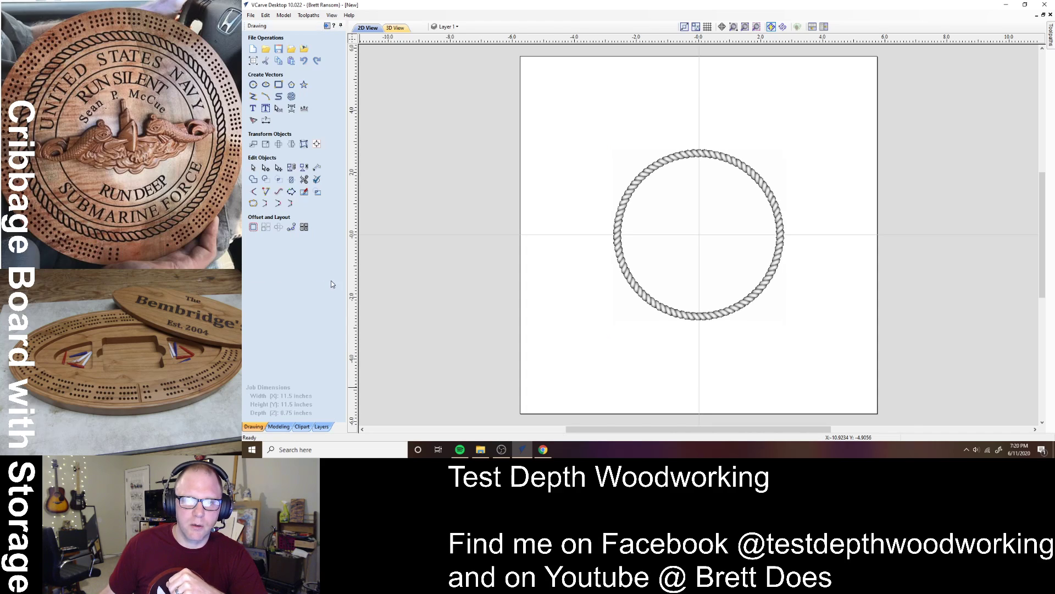
- Scale the rope border ring to 11 inches across
left_click(264, 146)
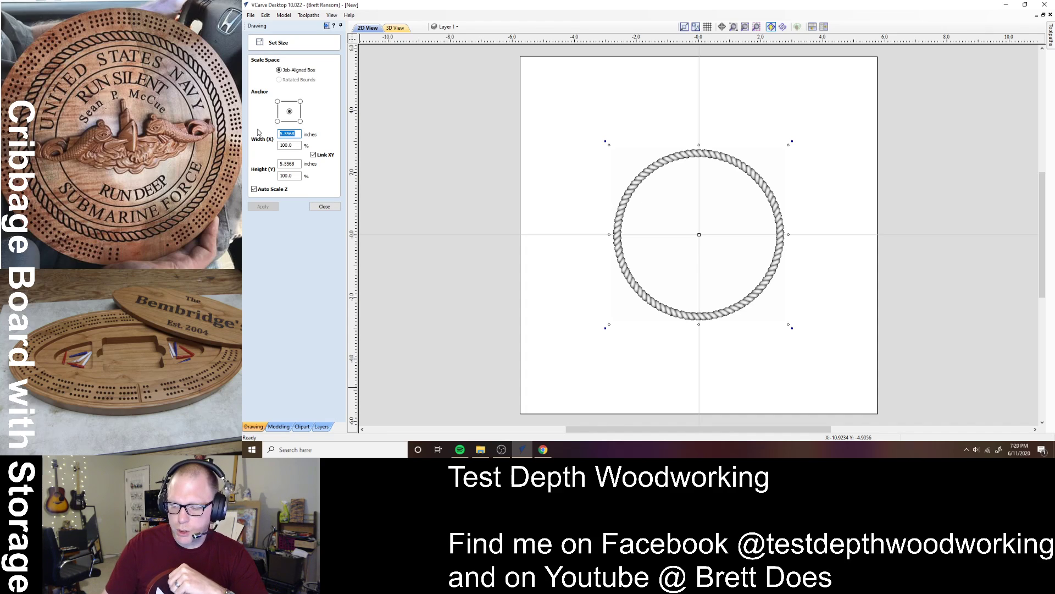
type("11")
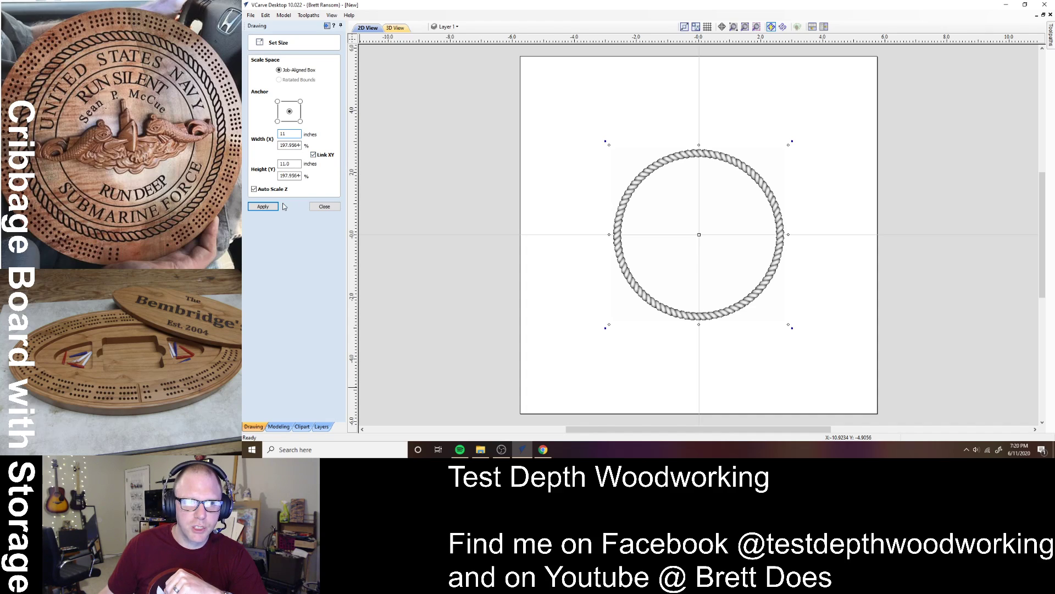
left_click(263, 207)
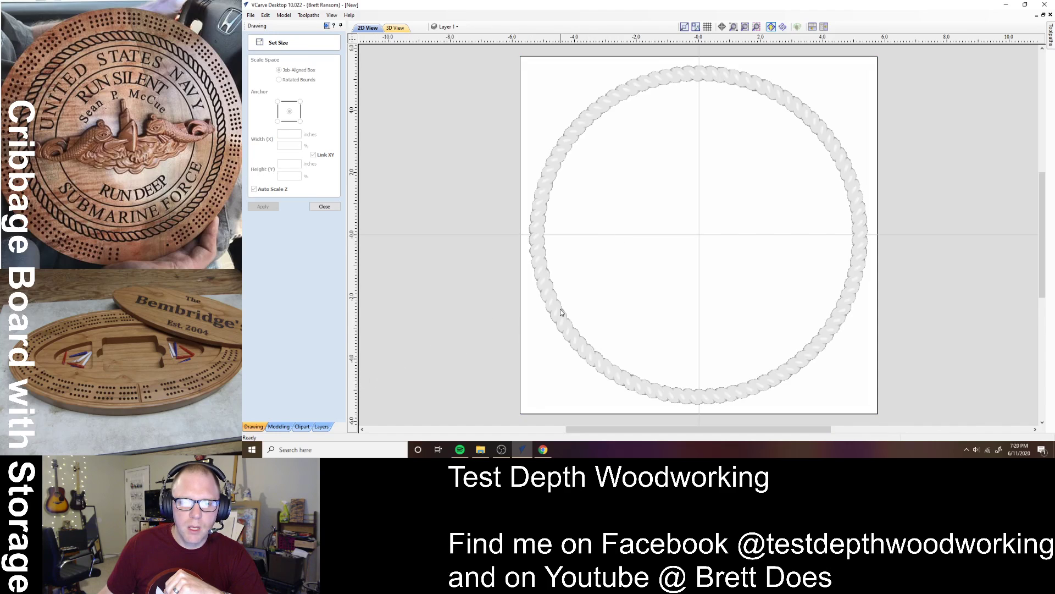
left_click(324, 206)
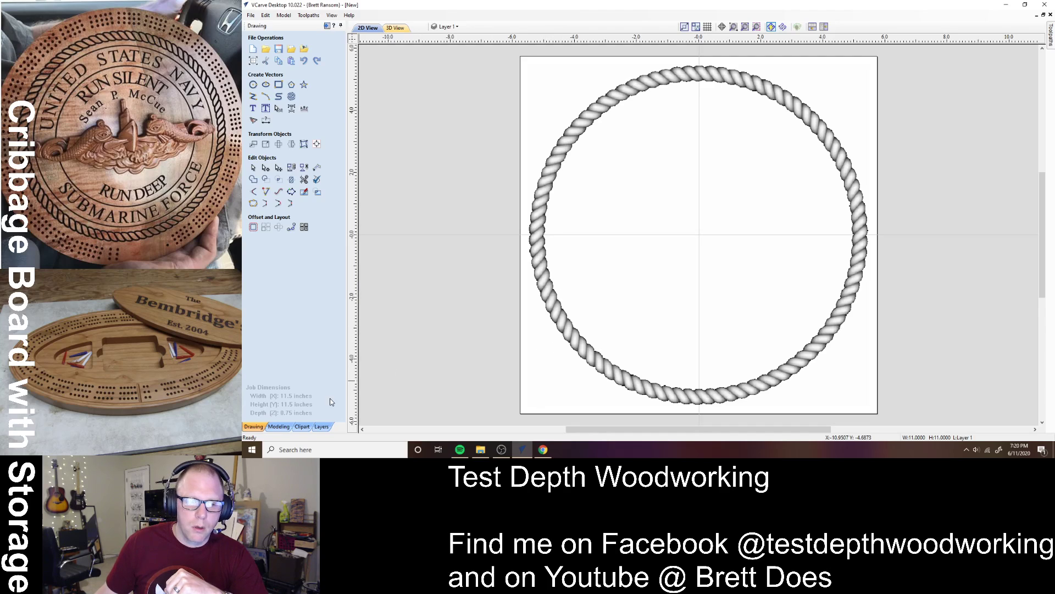
left_click(279, 427)
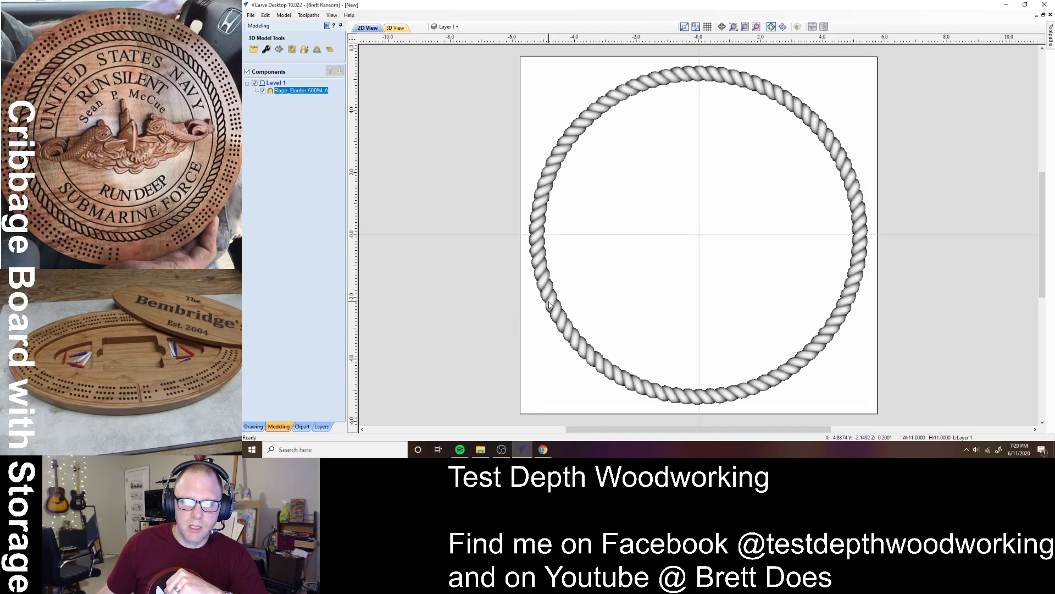
- Create a vector boundary around the rope border component, then deselect it
left_click(279, 49)
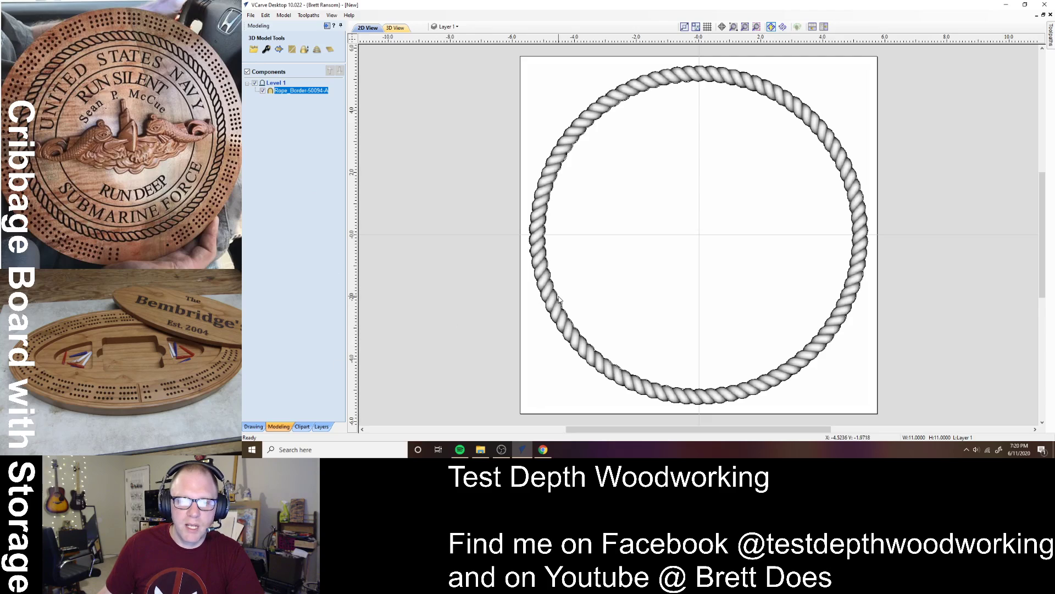
left_click(537, 302)
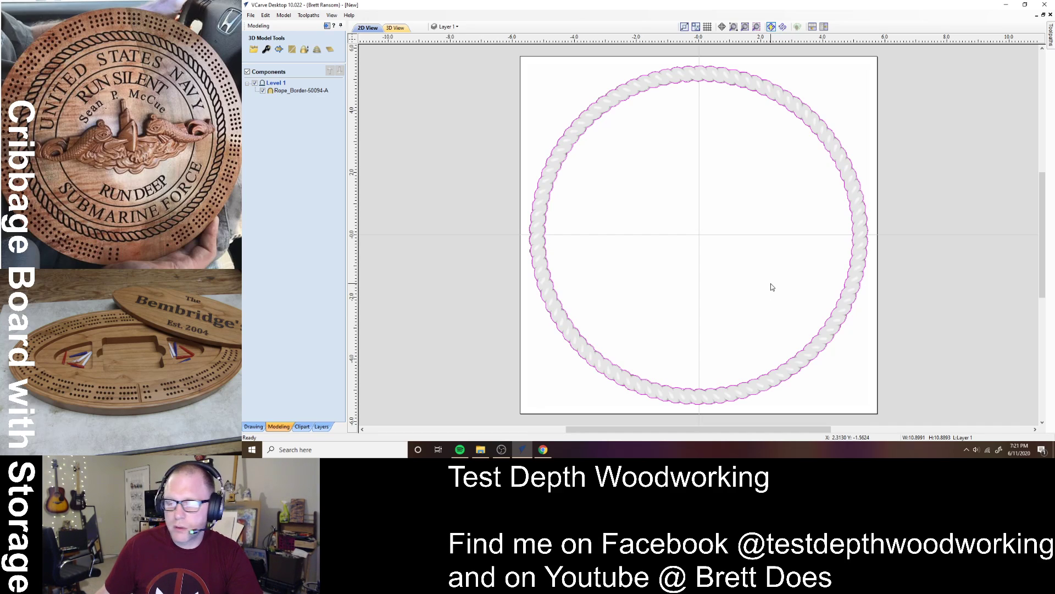
left_click(698, 253)
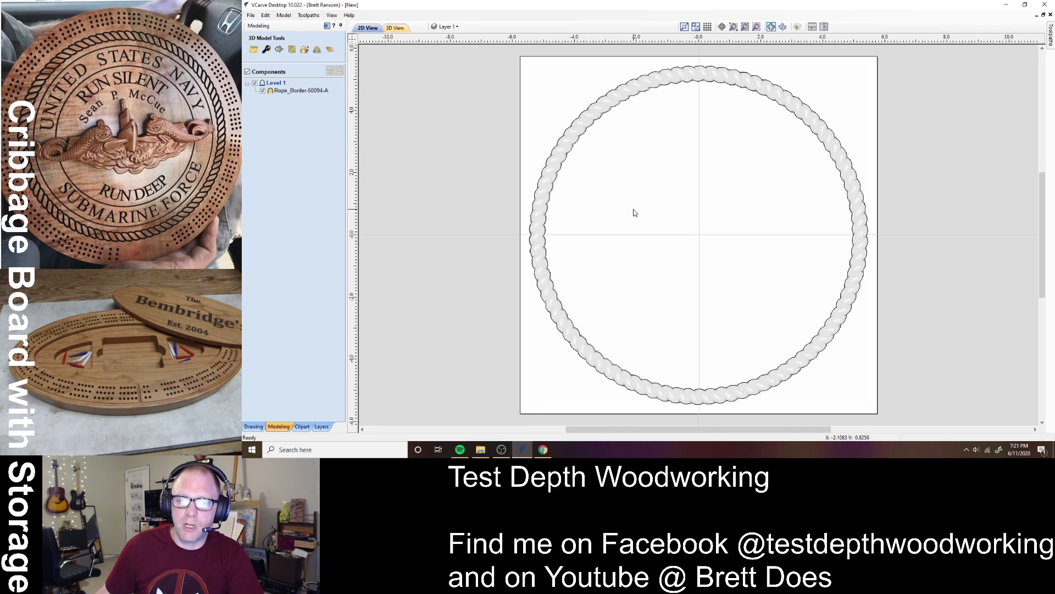
left_click(259, 429)
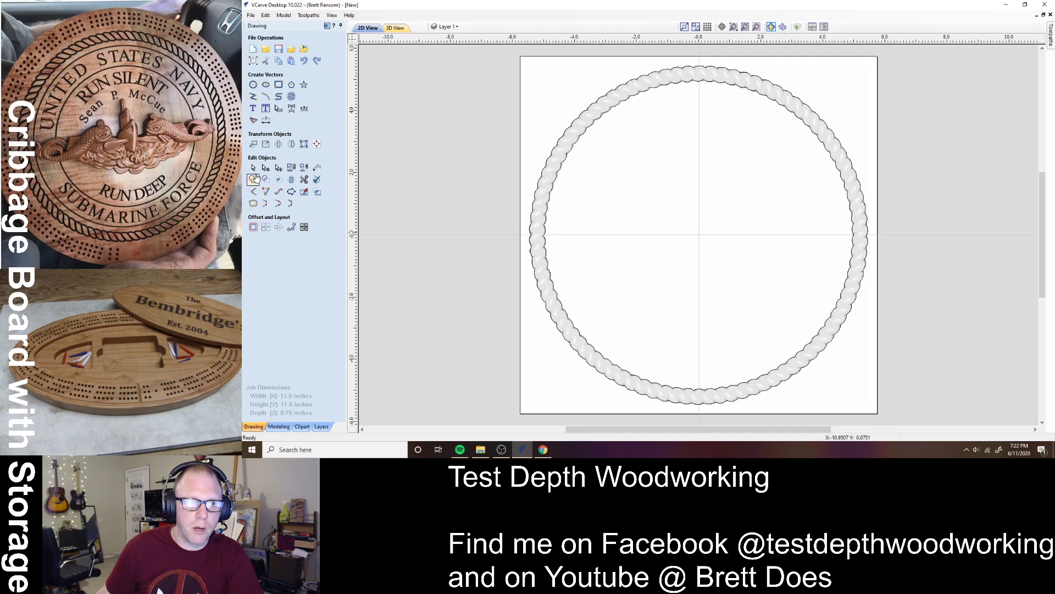
- Draw a 10-inch circle centred at 0,0
left_click(253, 85)
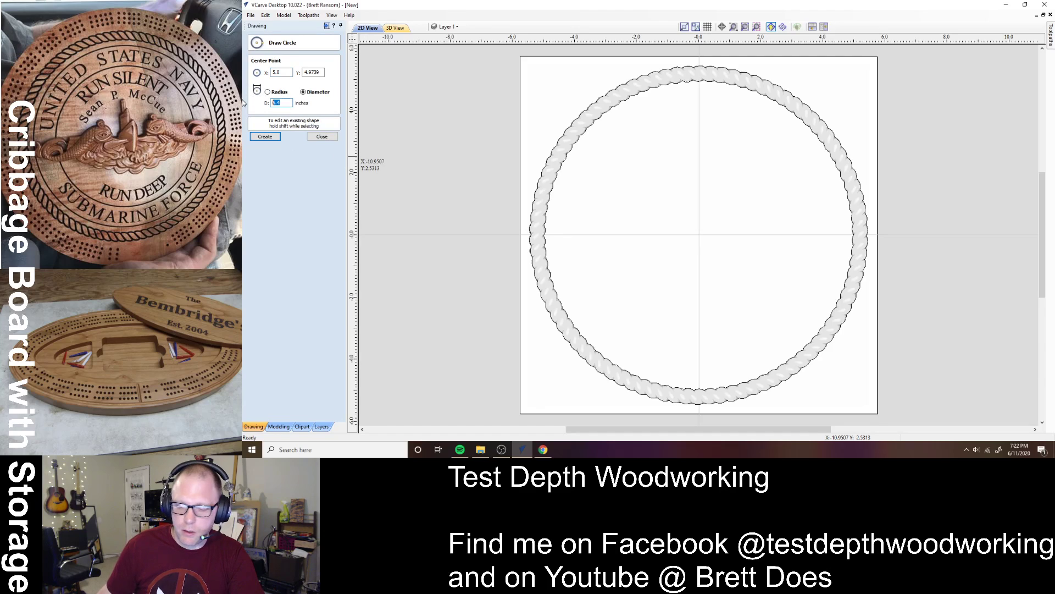
type("10")
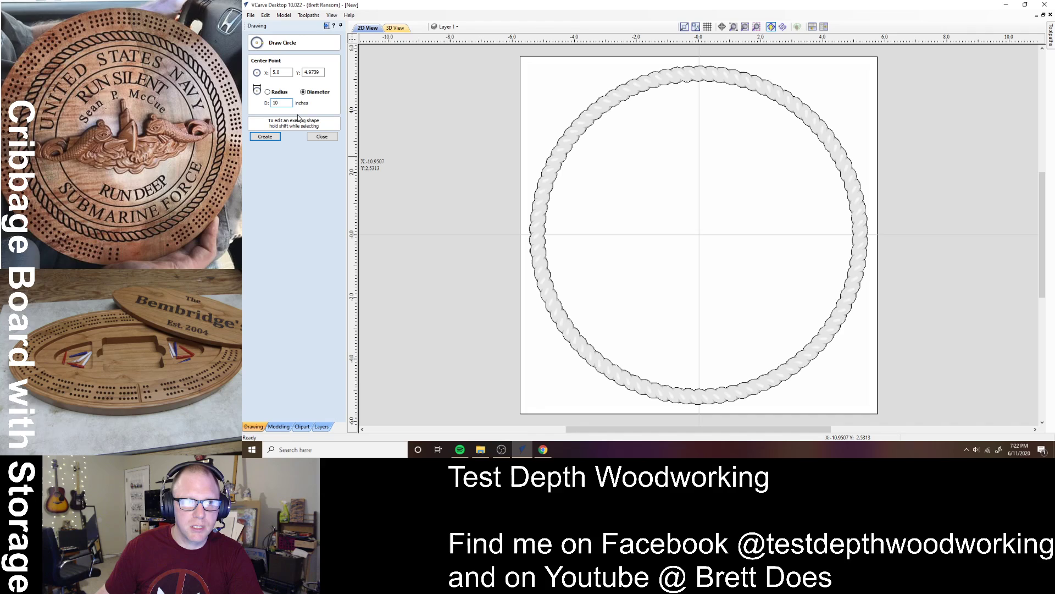
type("0")
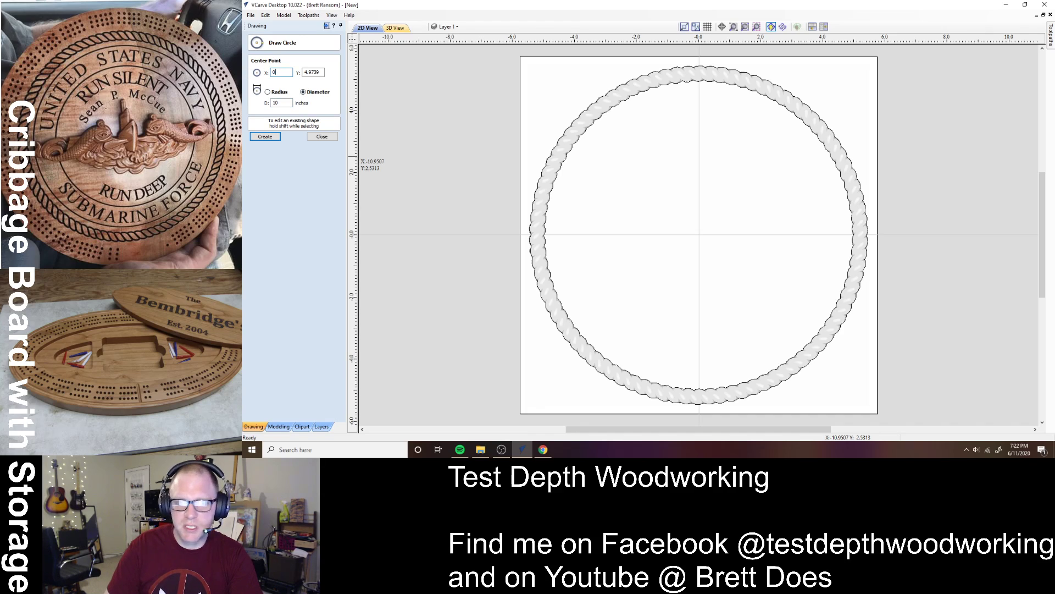
key("Tab")
type("0")
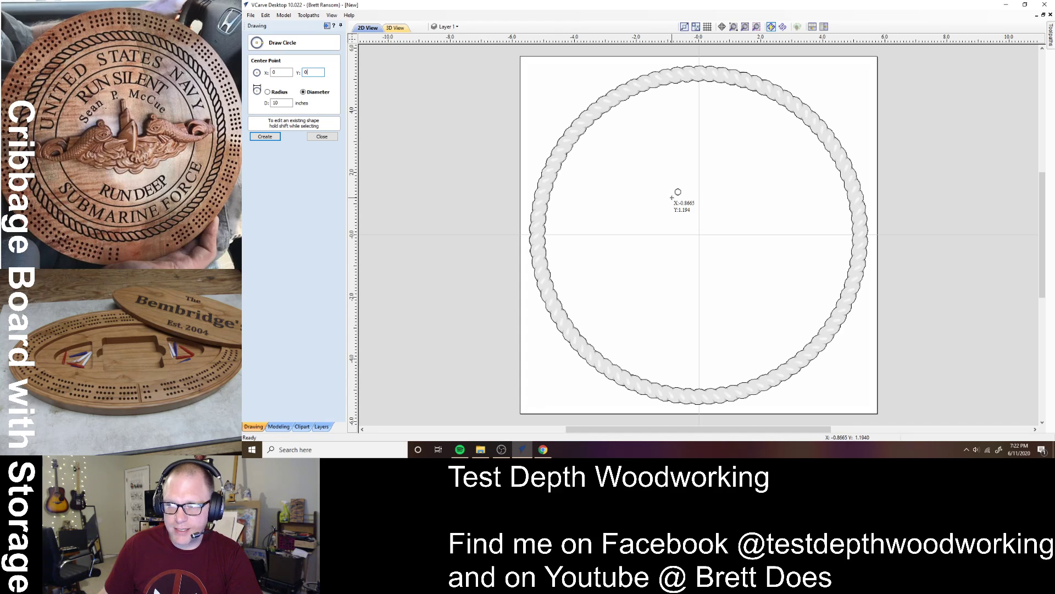
left_click(265, 137)
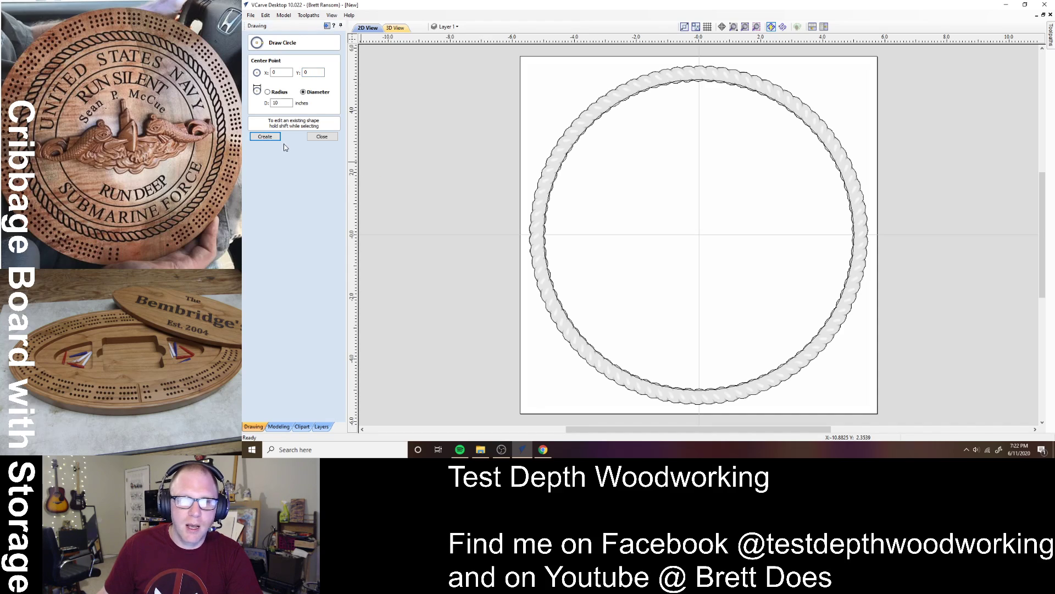
- Draw a 9.25-inch circle at the same 0,0 centre
double_click(275, 103)
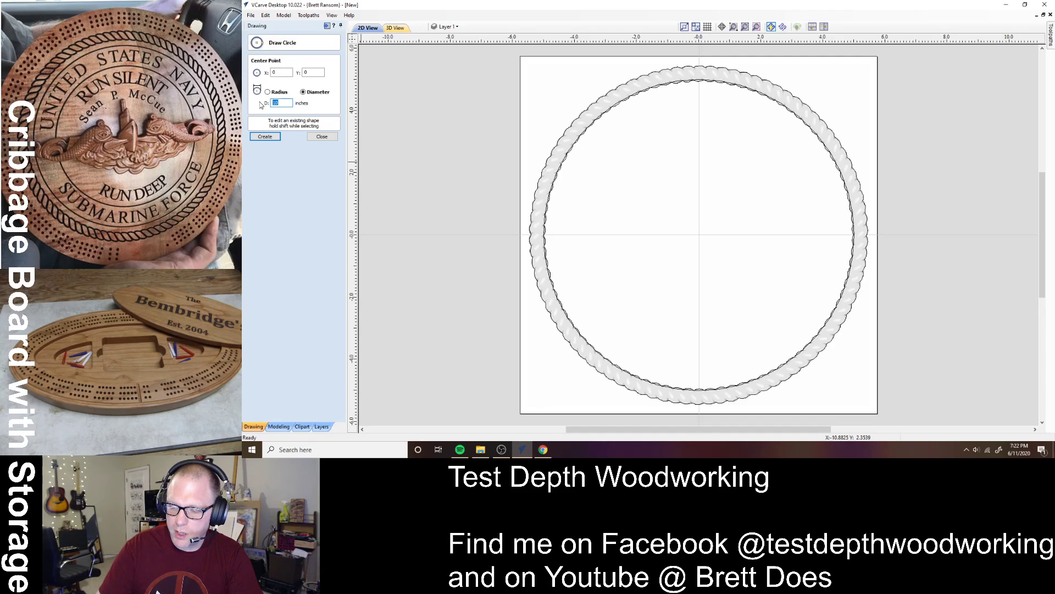
type("9.25")
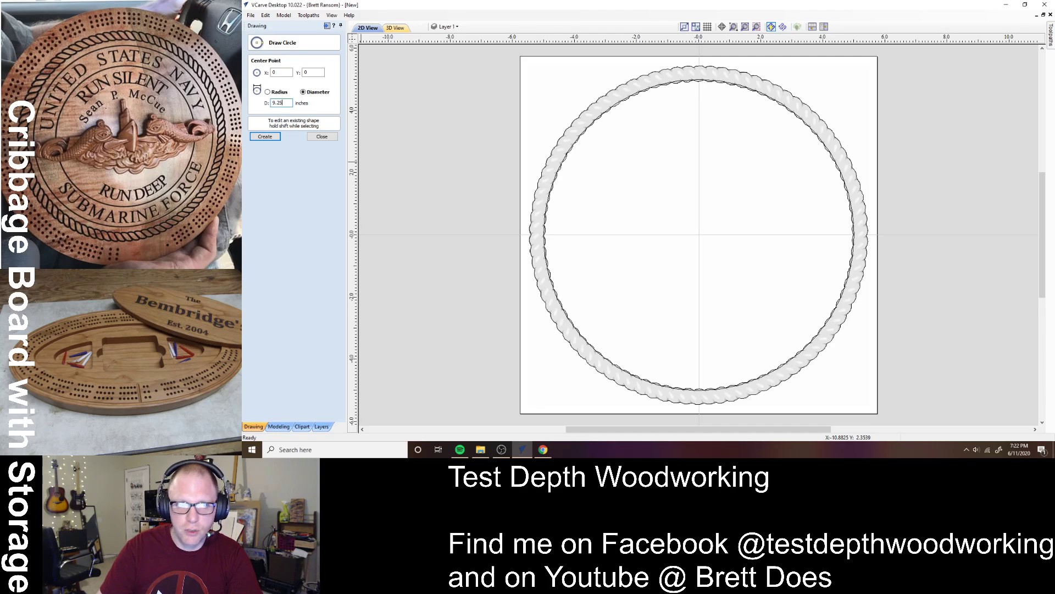
key("Return")
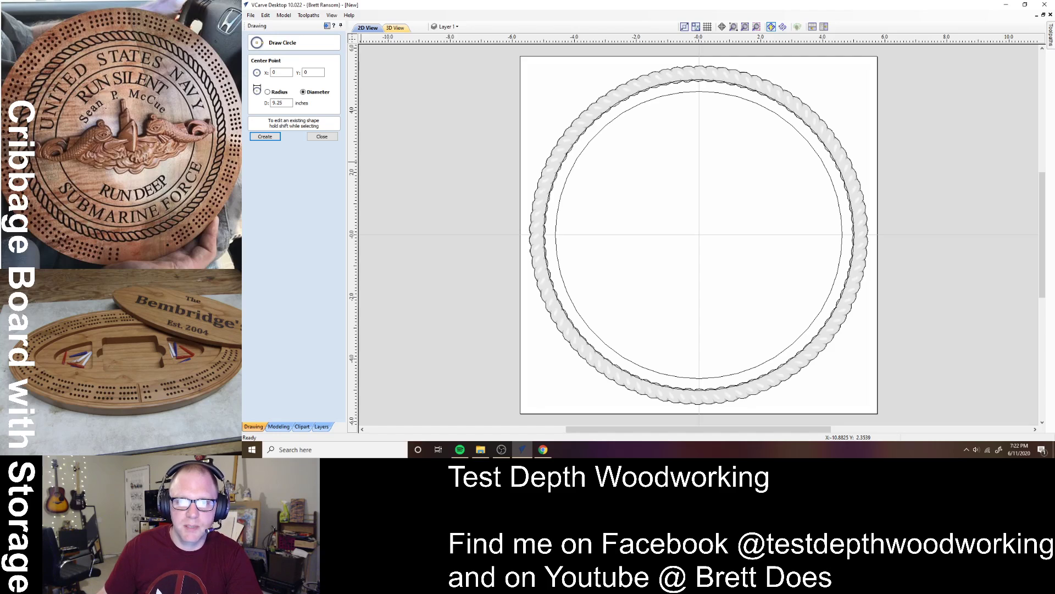
left_click(322, 137)
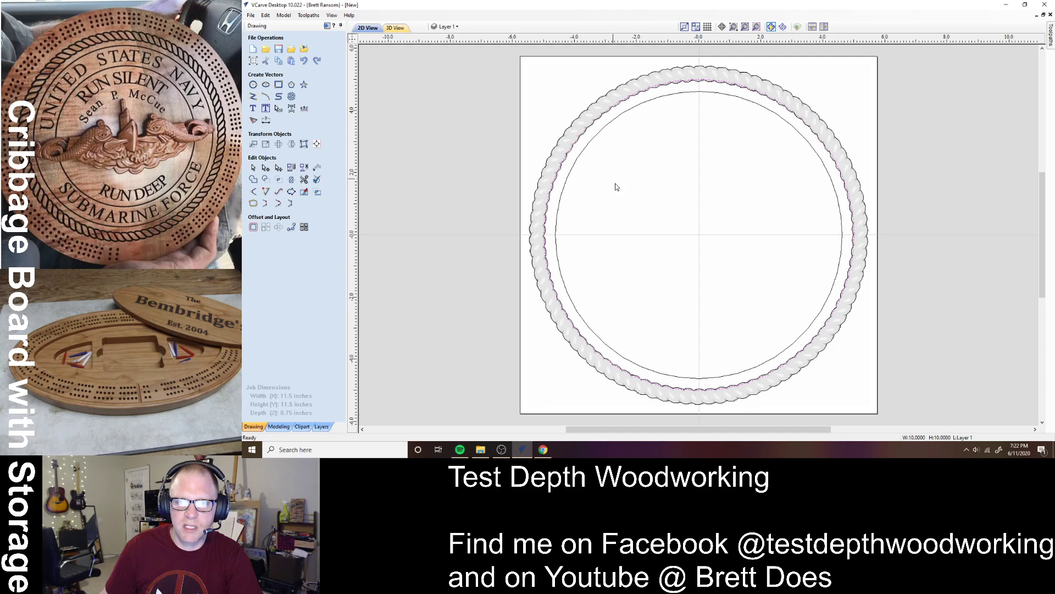
- Enlarge the inner circle toward the rope ring and recentre it on the material
scroll(580, 139, "up", 4)
scroll(577, 140, "up", 1)
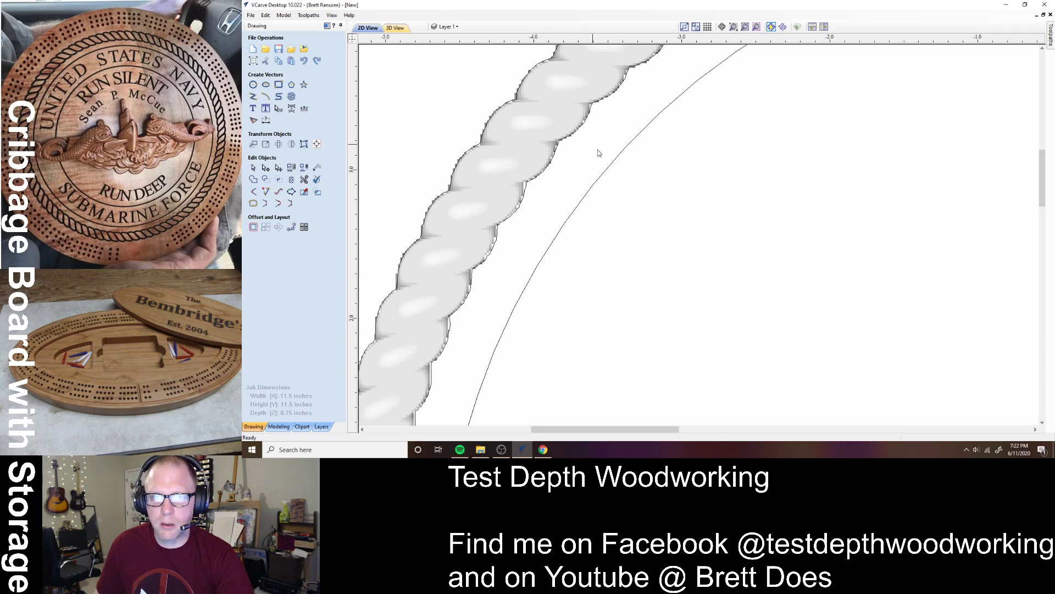
key("F6")
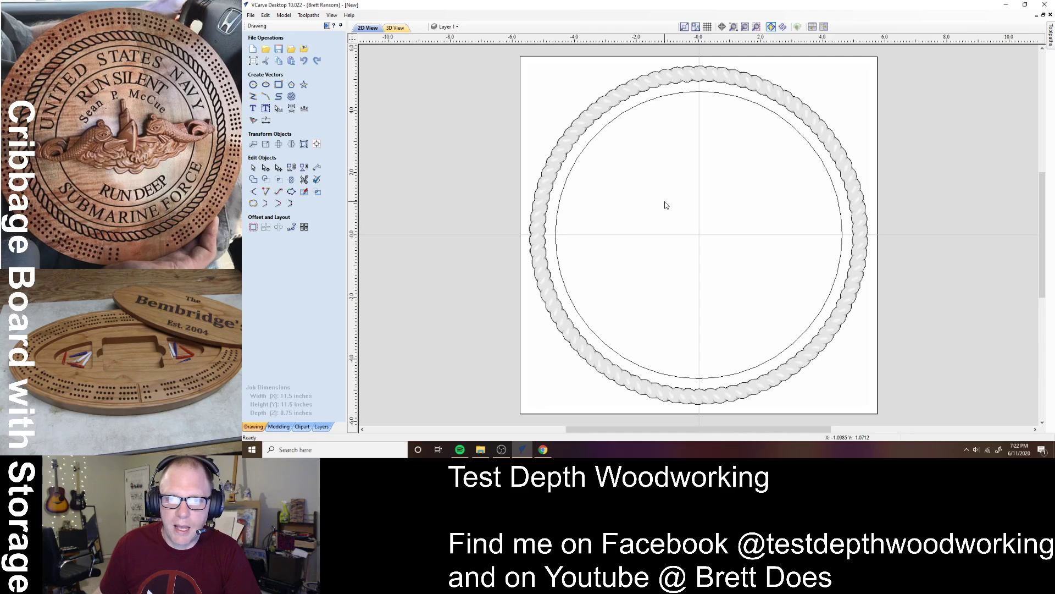
left_click(577, 159)
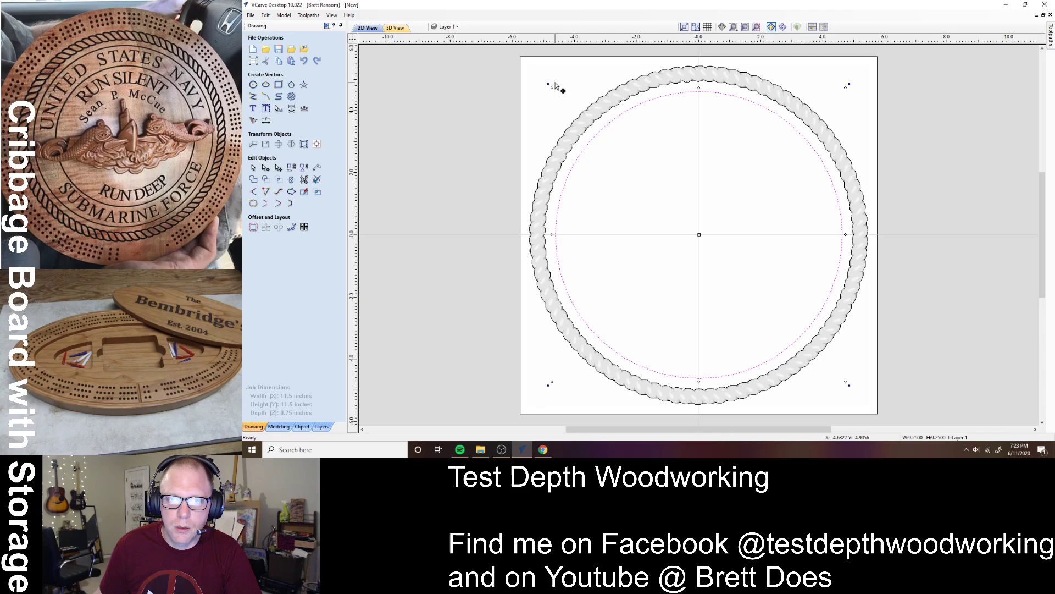
left_click_drag(553, 88, 542, 81)
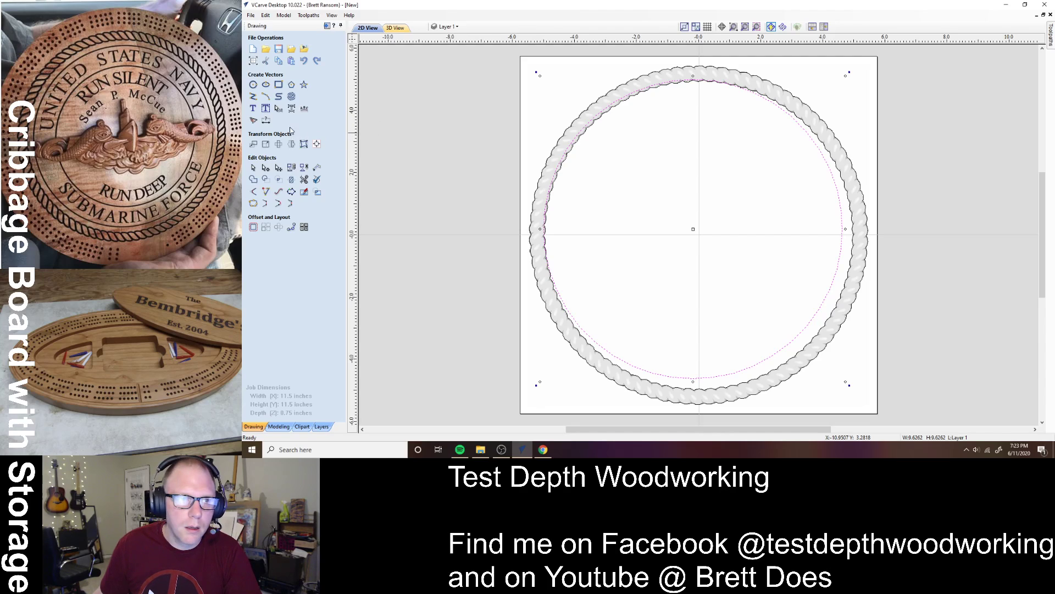
left_click(317, 143)
left_click(294, 71)
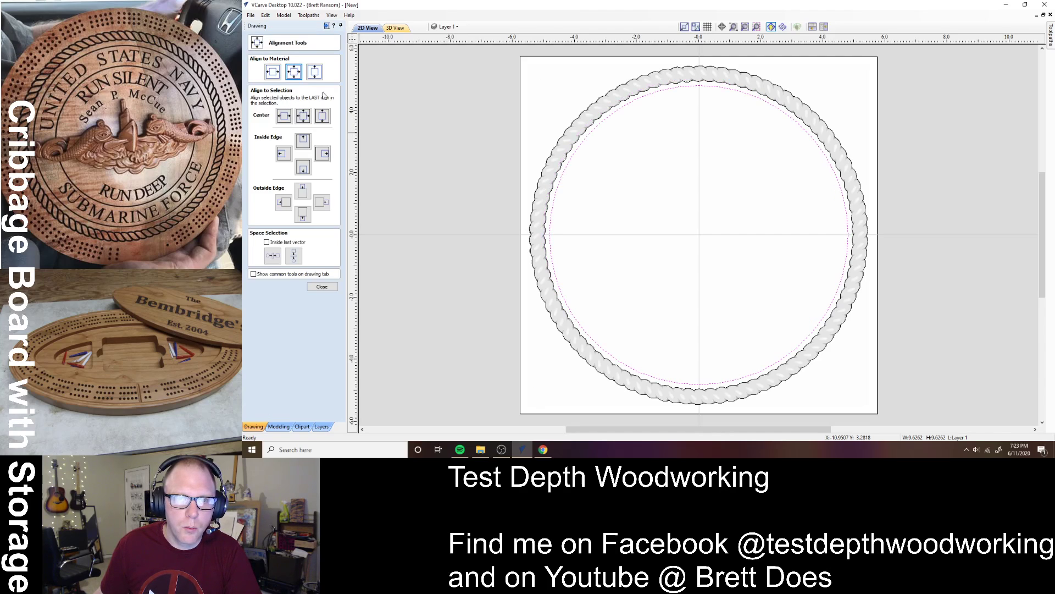
left_click(641, 195)
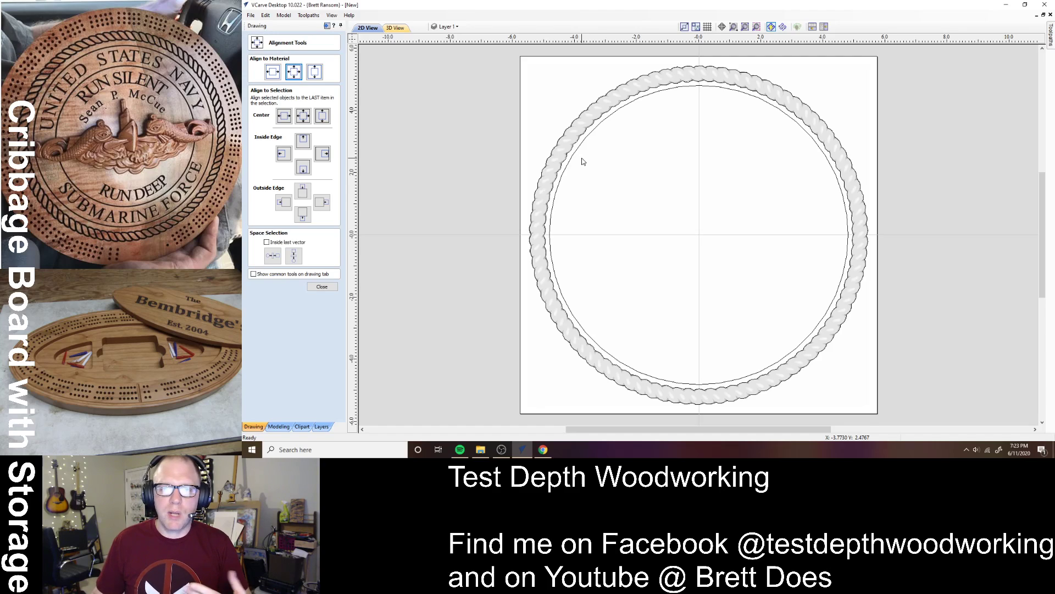
left_click(322, 286)
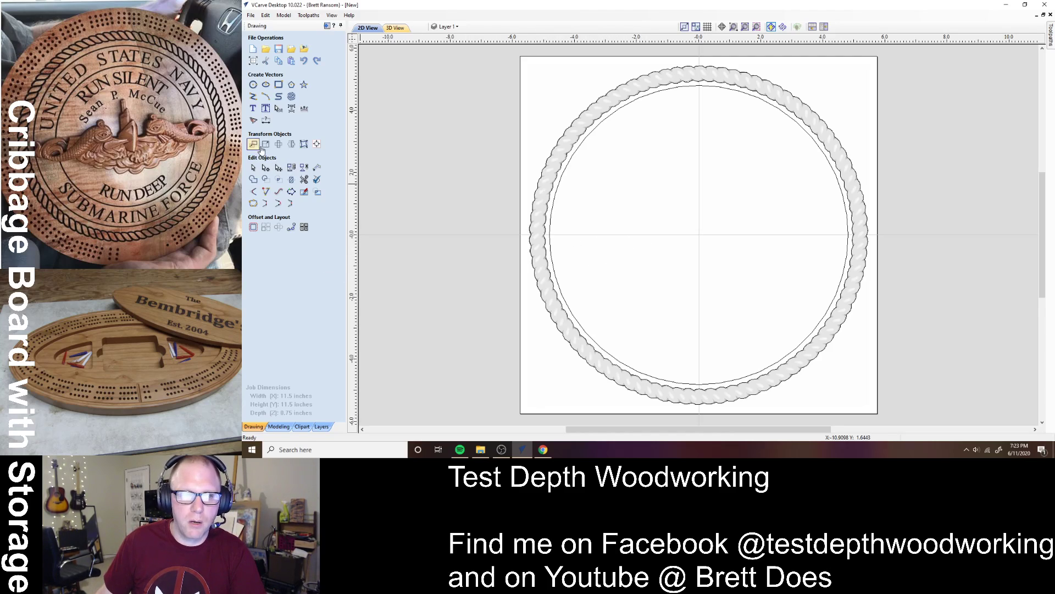
- Draw a 0.125-inch peg-hole circle at the board centre and select it
left_click(254, 85)
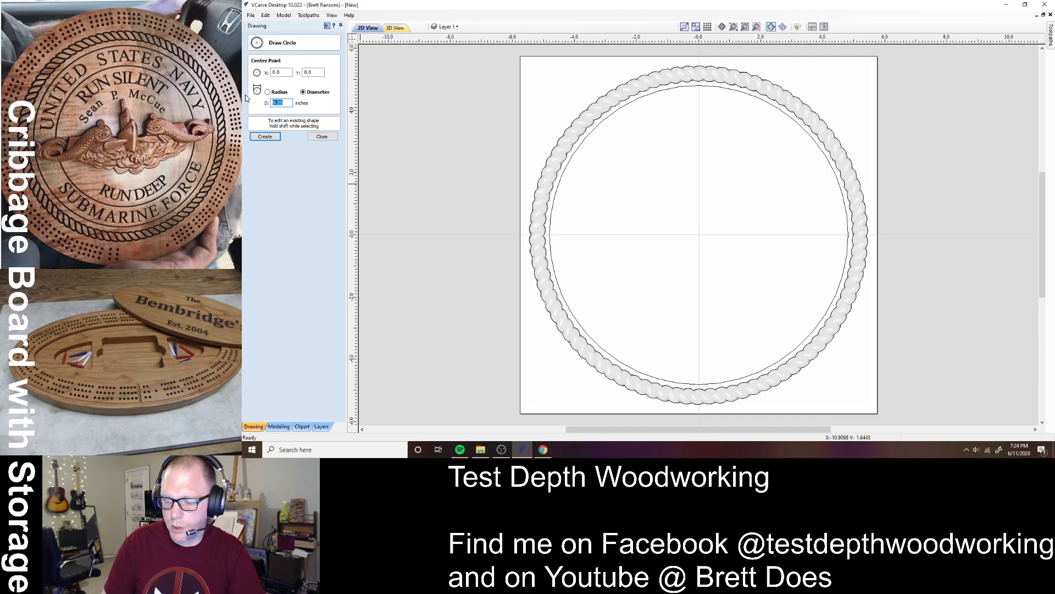
type("0.12")
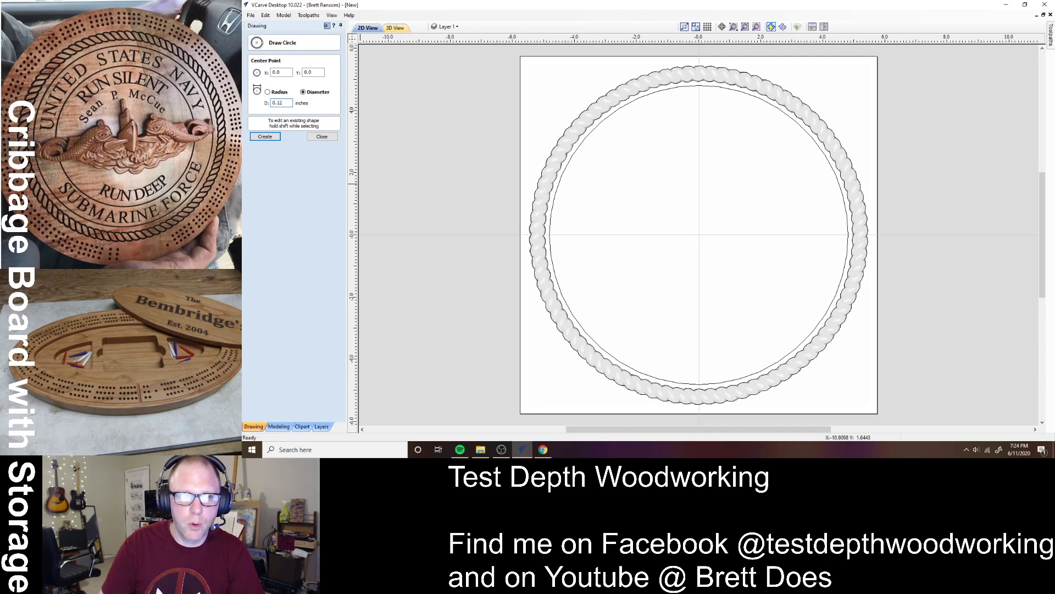
type("5")
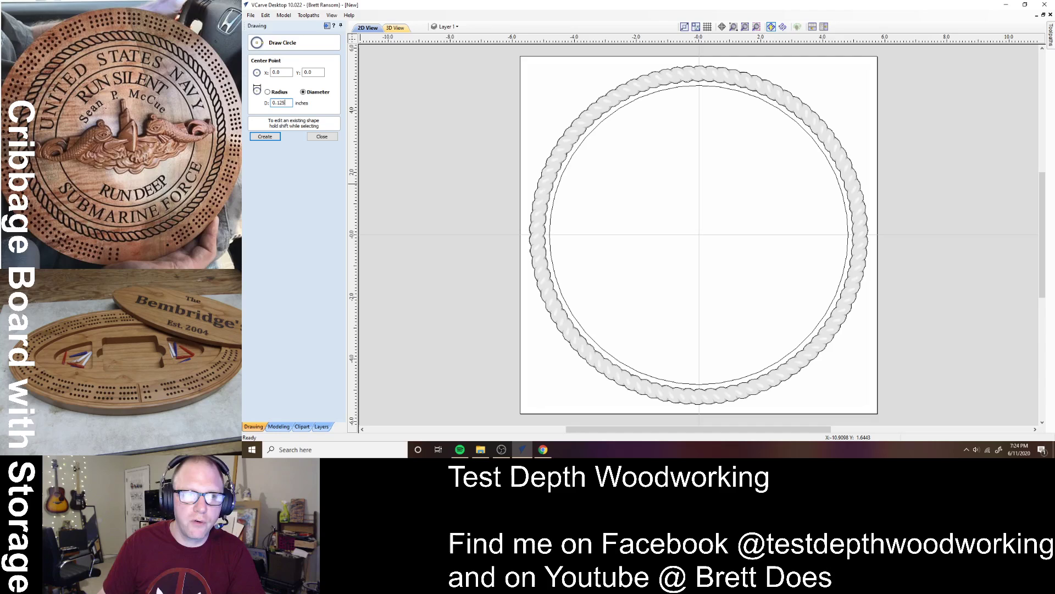
left_click(264, 137)
left_click(322, 137)
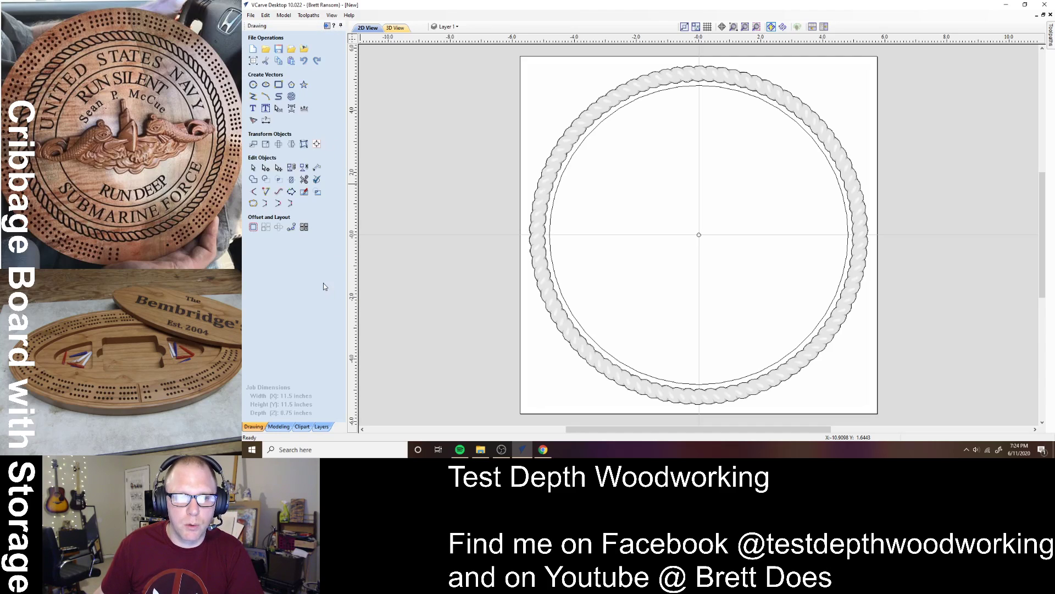
left_click(698, 236)
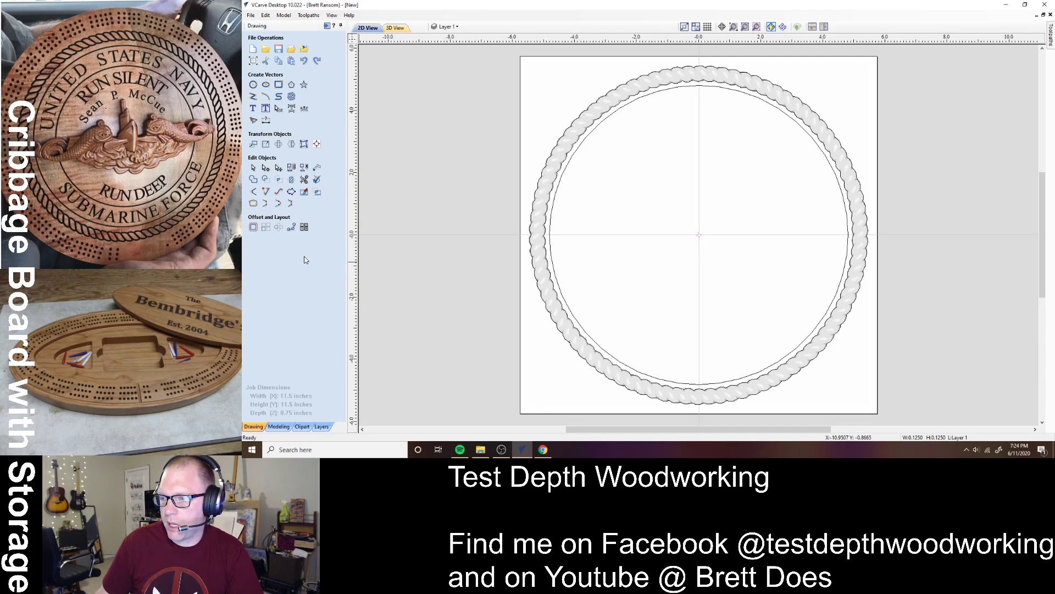
- Array-copy the peg hole into 3 rows with 0 vertical spacing
left_click(266, 230)
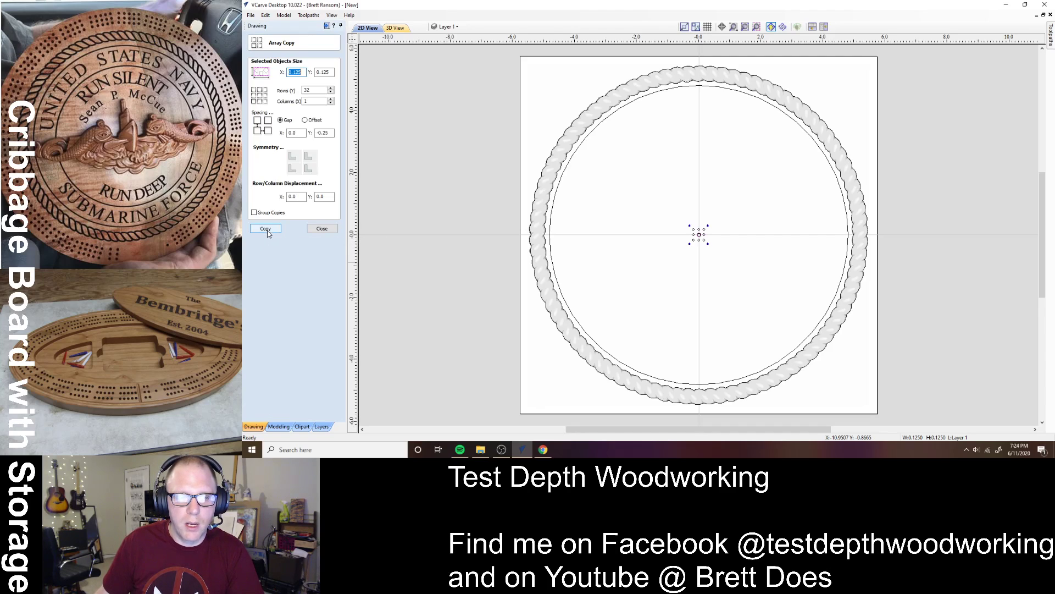
double_click(308, 90)
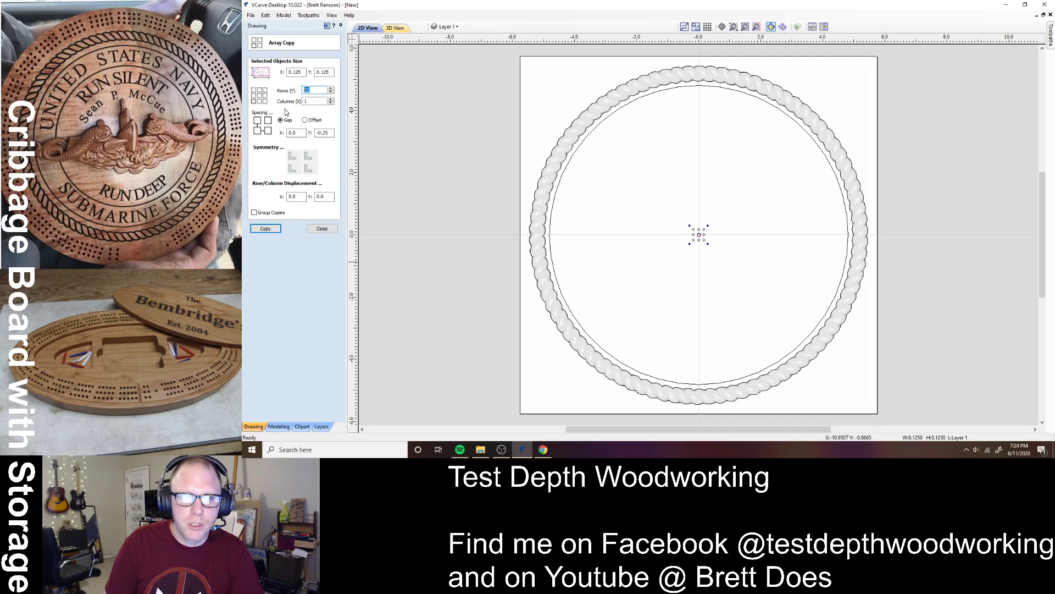
type("3")
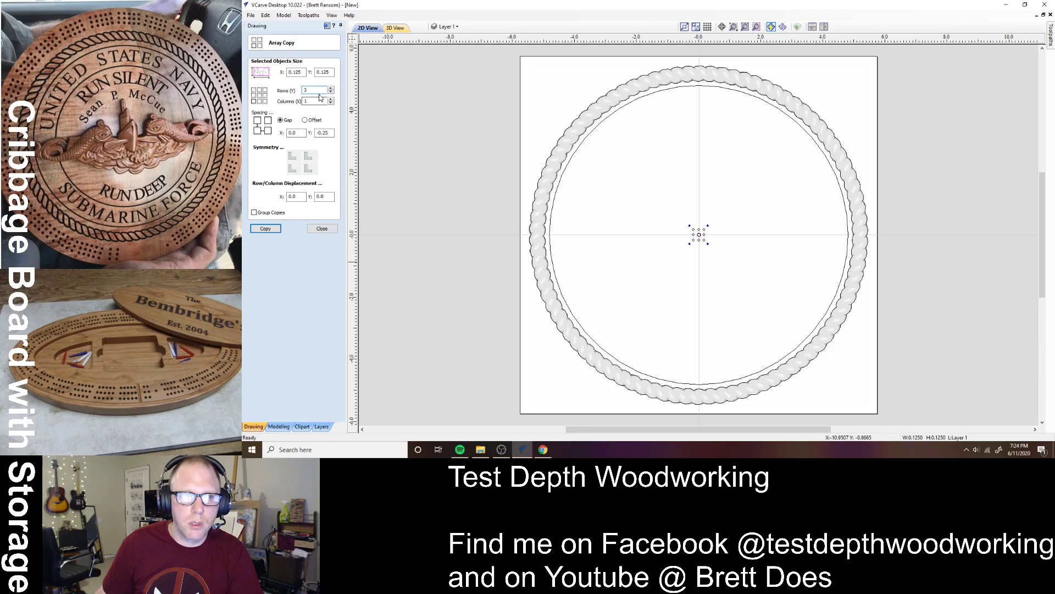
left_click_drag(331, 135, 298, 137)
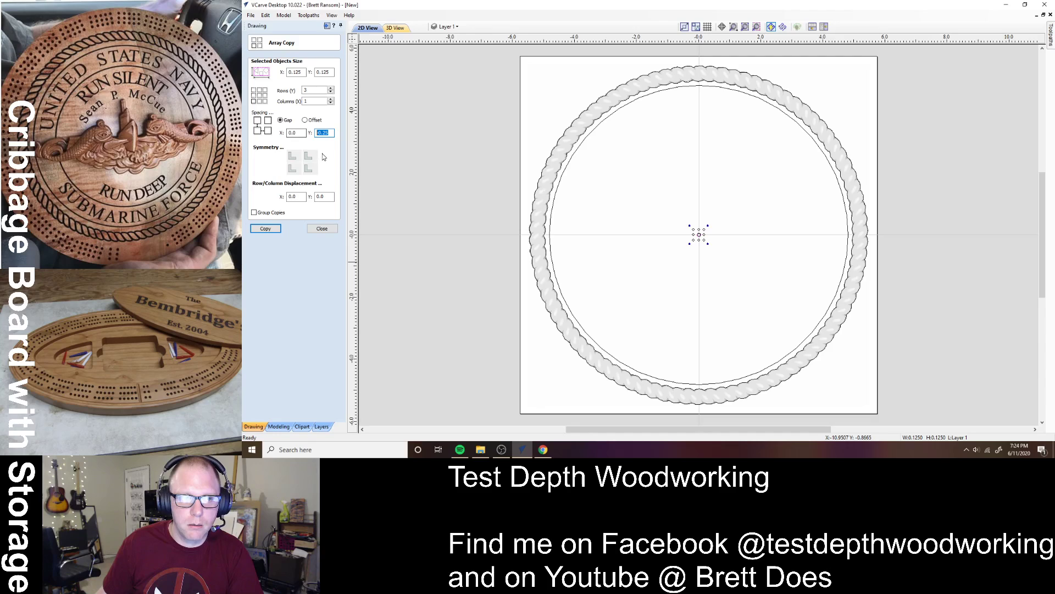
type("0")
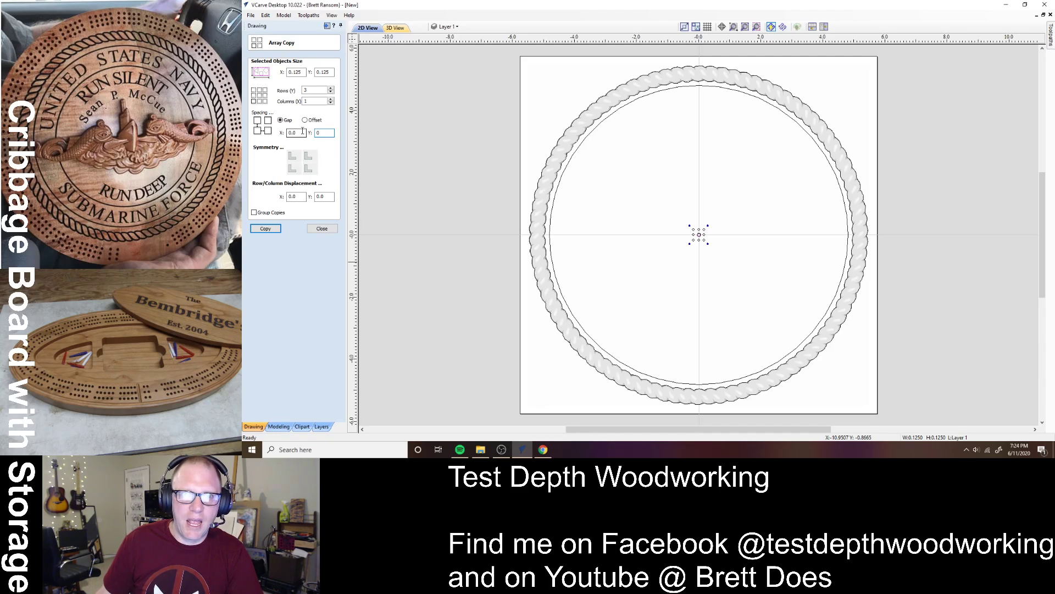
left_click_drag(302, 131, 281, 135)
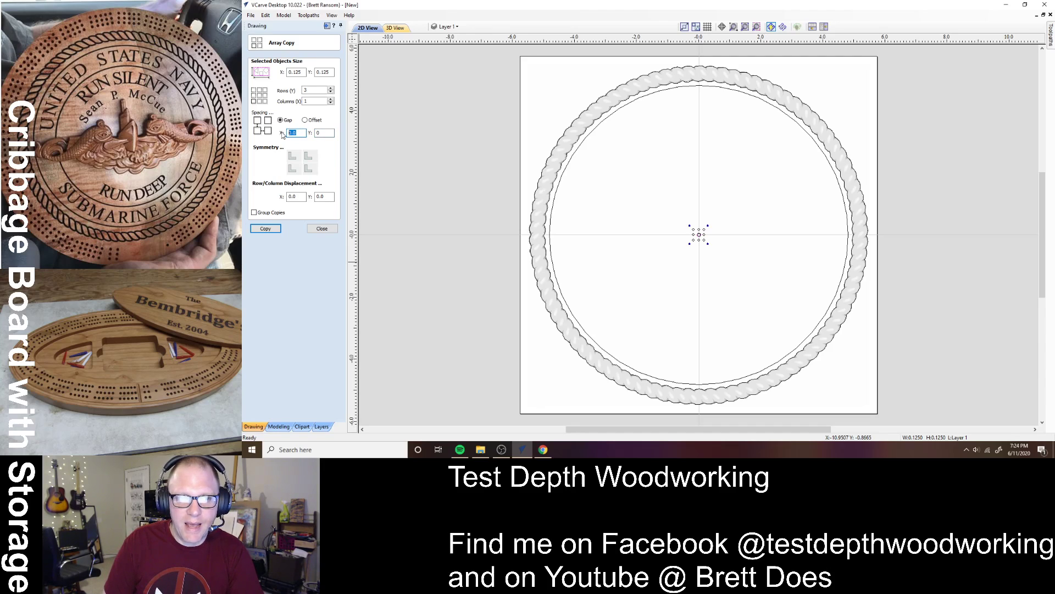
type("0.")
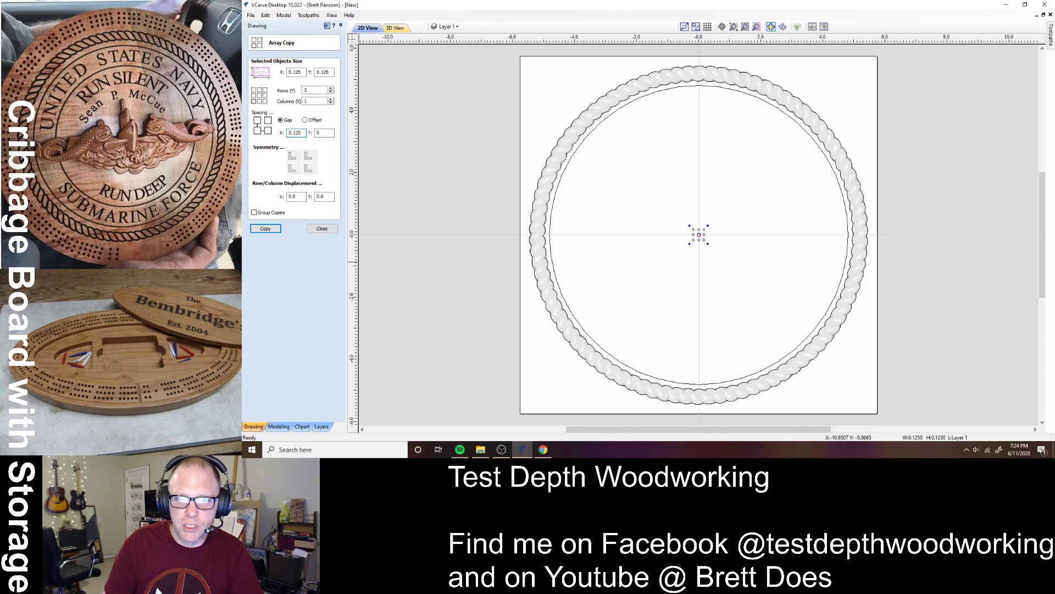
key("Return")
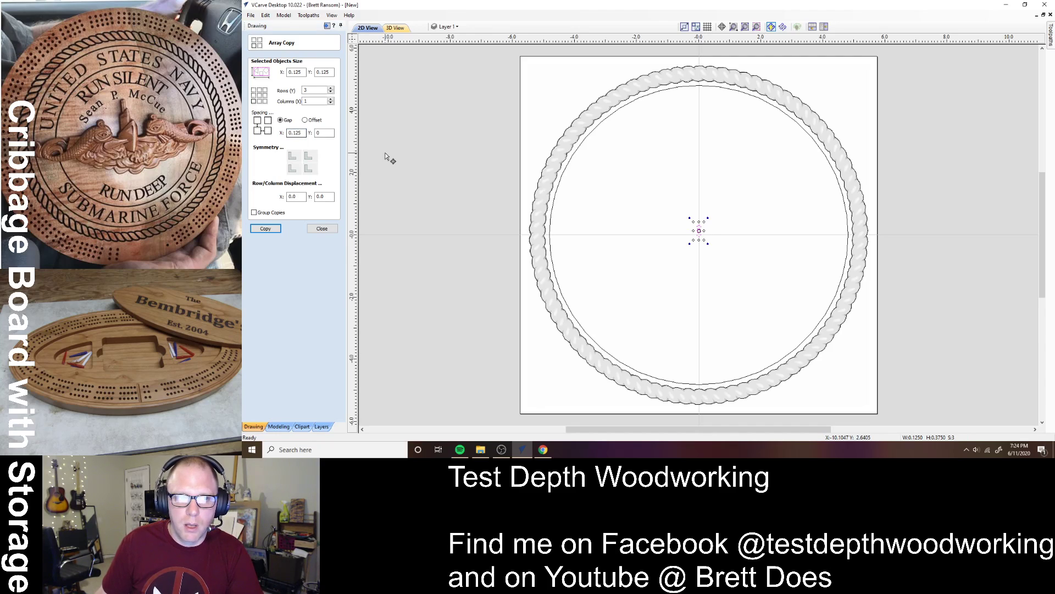
scroll(700, 237, "up", 5)
scroll(697, 247, "up", 2)
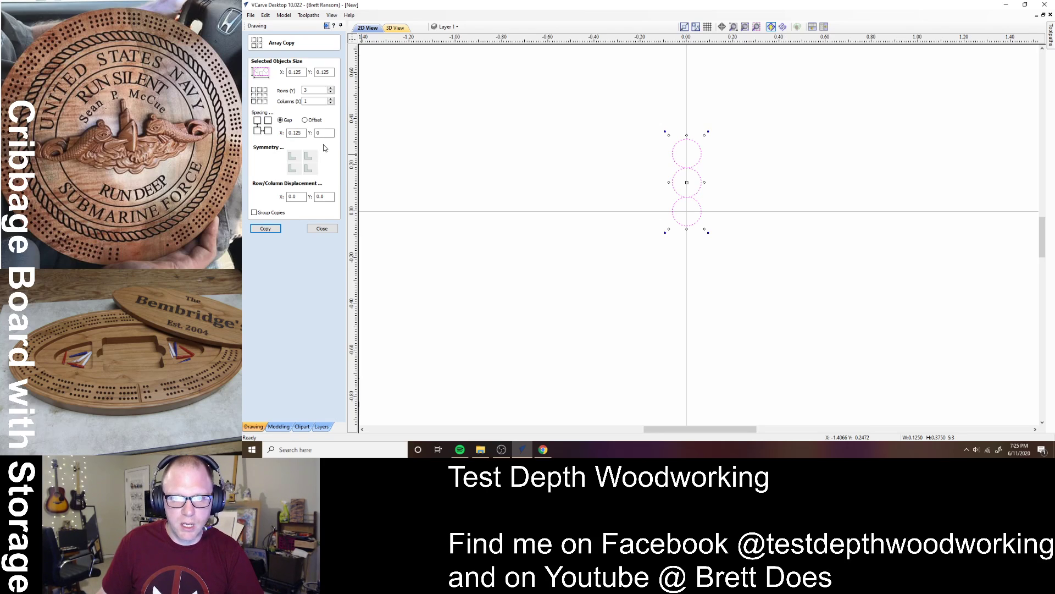
- Redo the array, trying a 0.2 horizontal gap, then 0 for a vertical stack of three holes
key("ctrl+z")
double_click(300, 132)
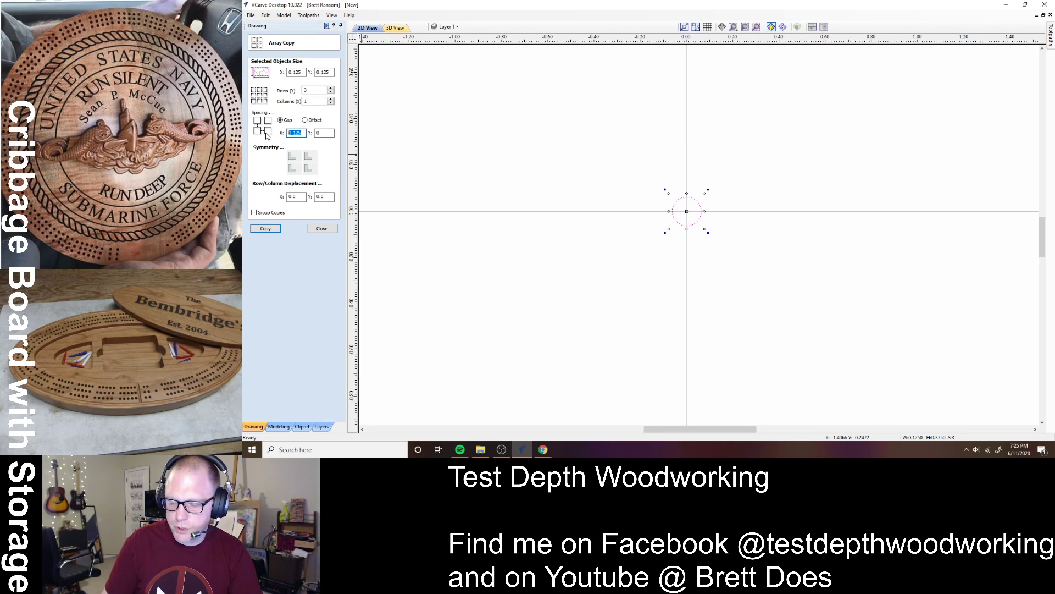
type("0.2")
key("Return")
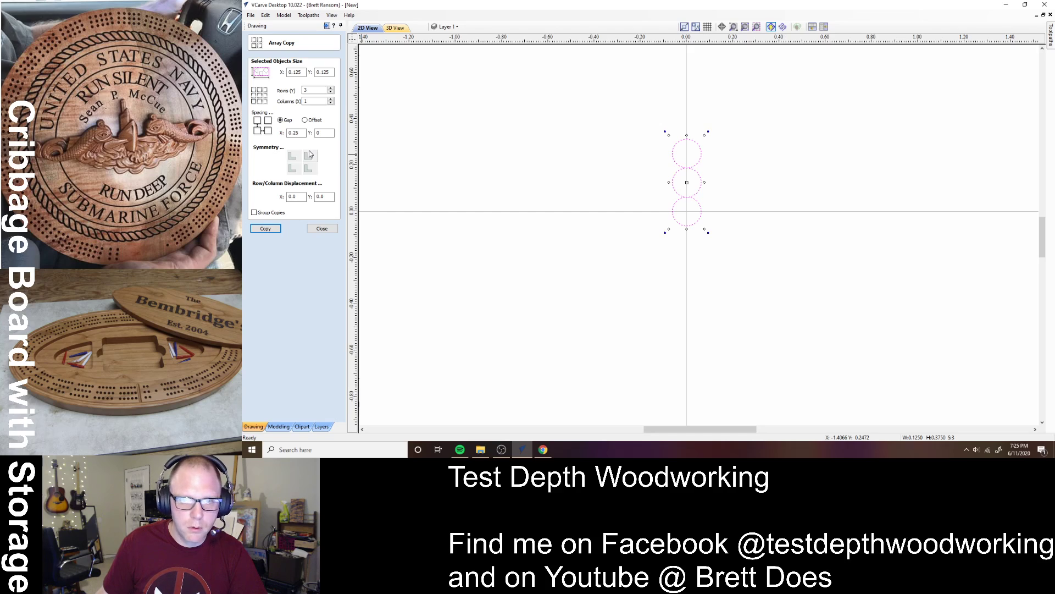
key("ctrl+z")
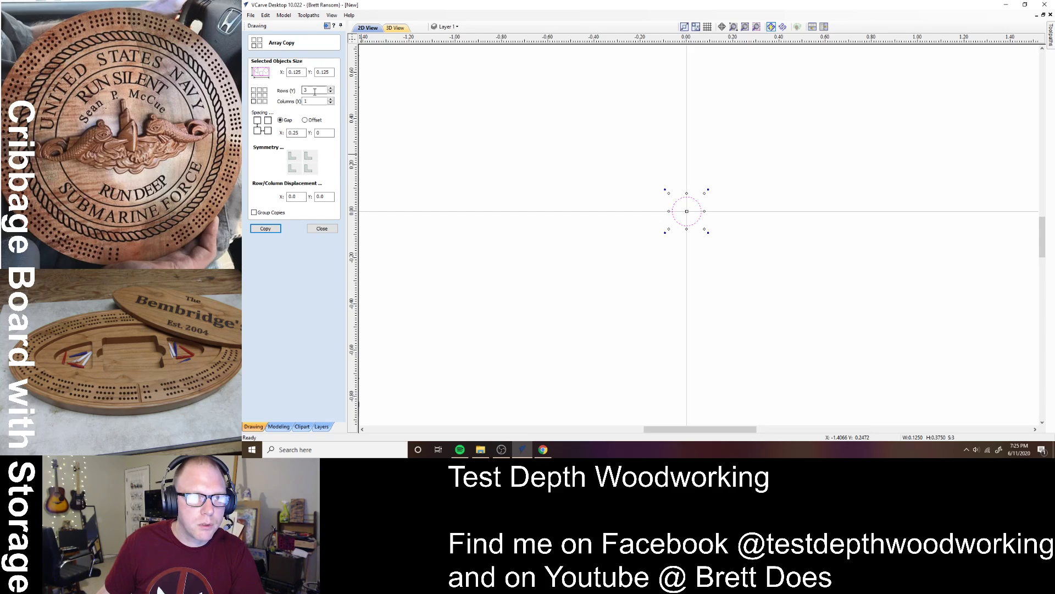
left_click_drag(306, 133, 287, 132)
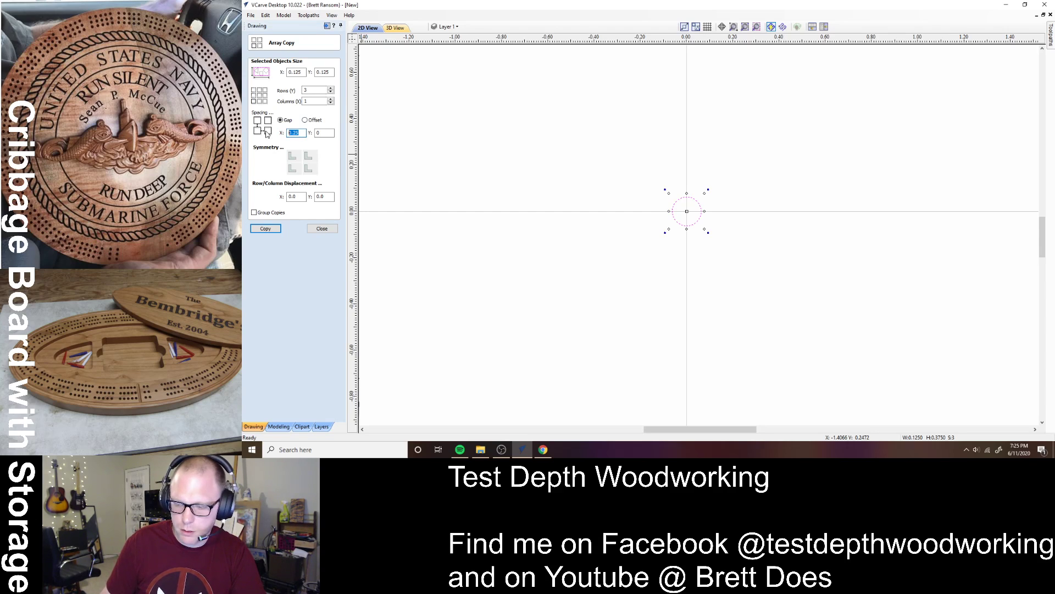
type("0")
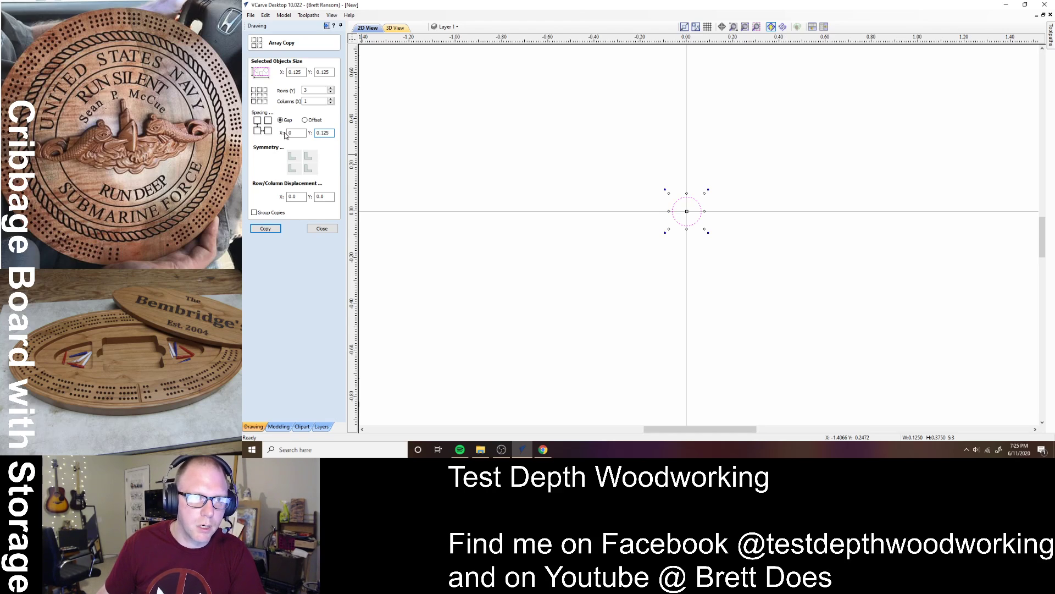
left_click(265, 228)
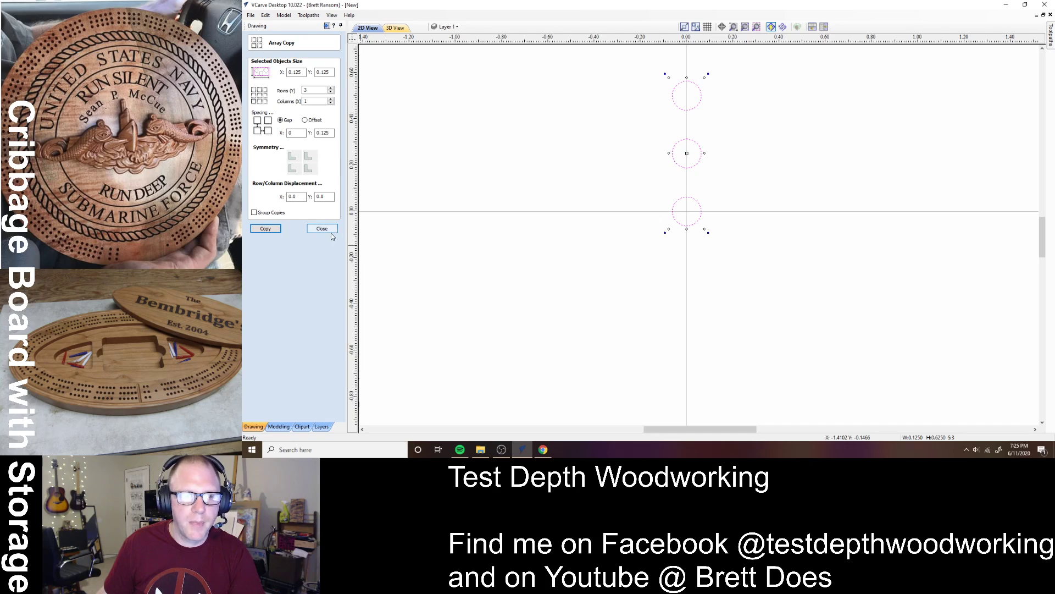
- Group the three peg-hole circles into one object and deselect
right_click(689, 193)
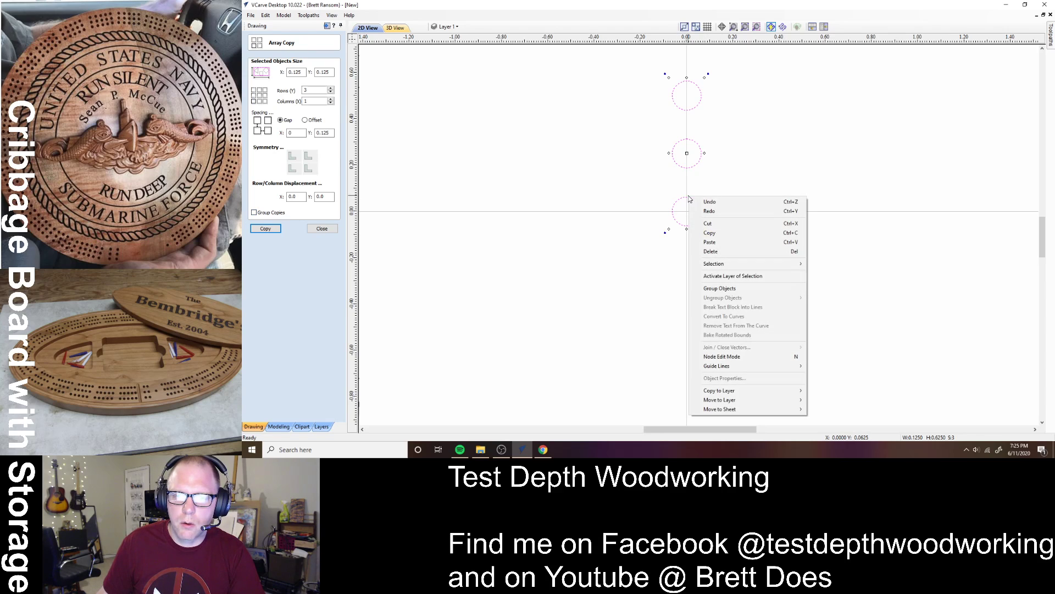
left_click(732, 288)
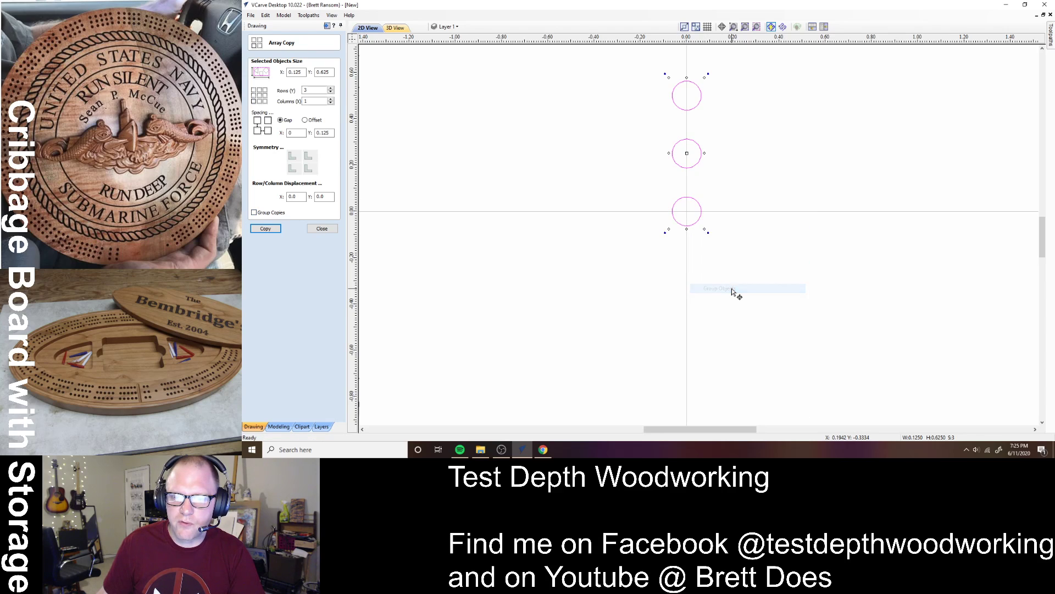
left_click(685, 280)
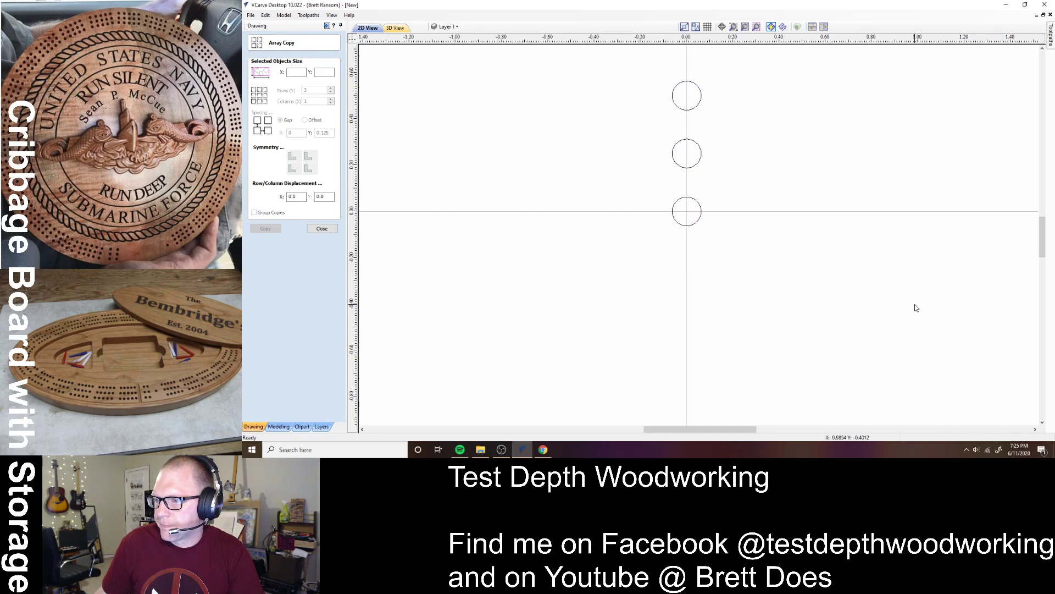
- Select the peg-hole group with the inner circle as path for Copy Along Vectors
key("F3")
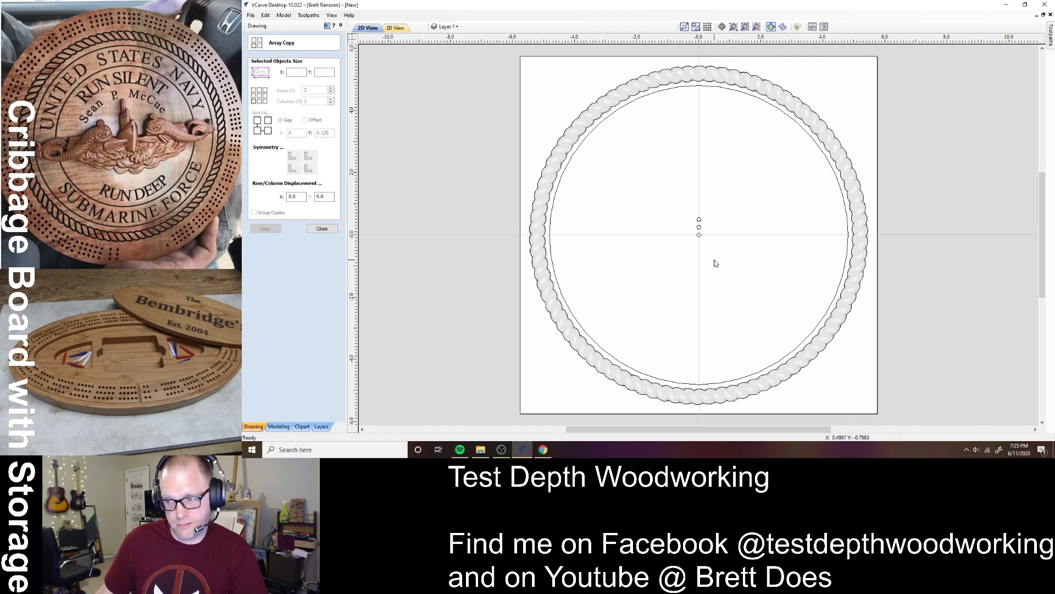
left_click(322, 229)
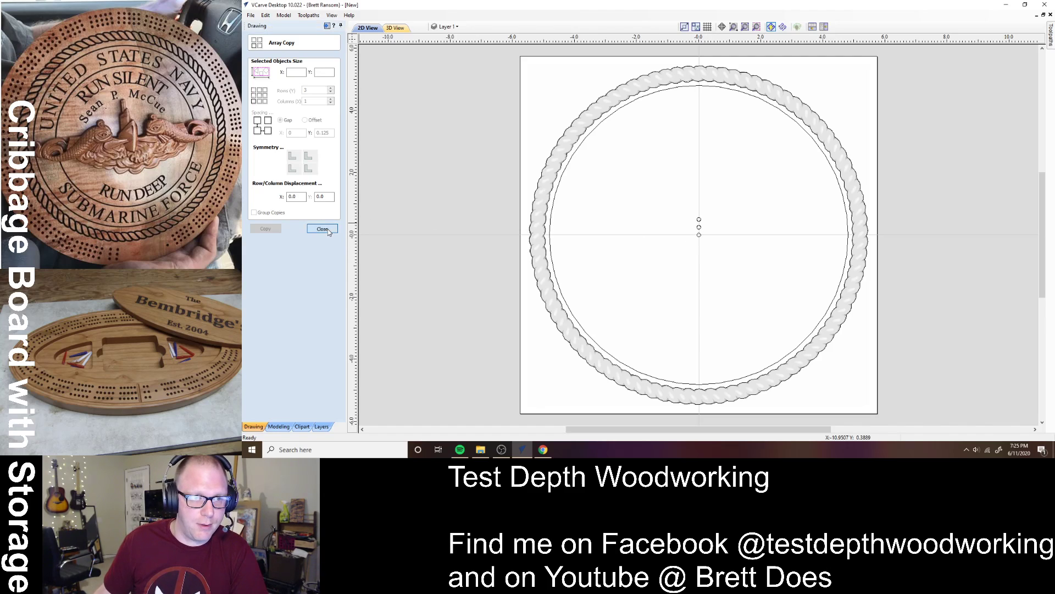
left_click(703, 228)
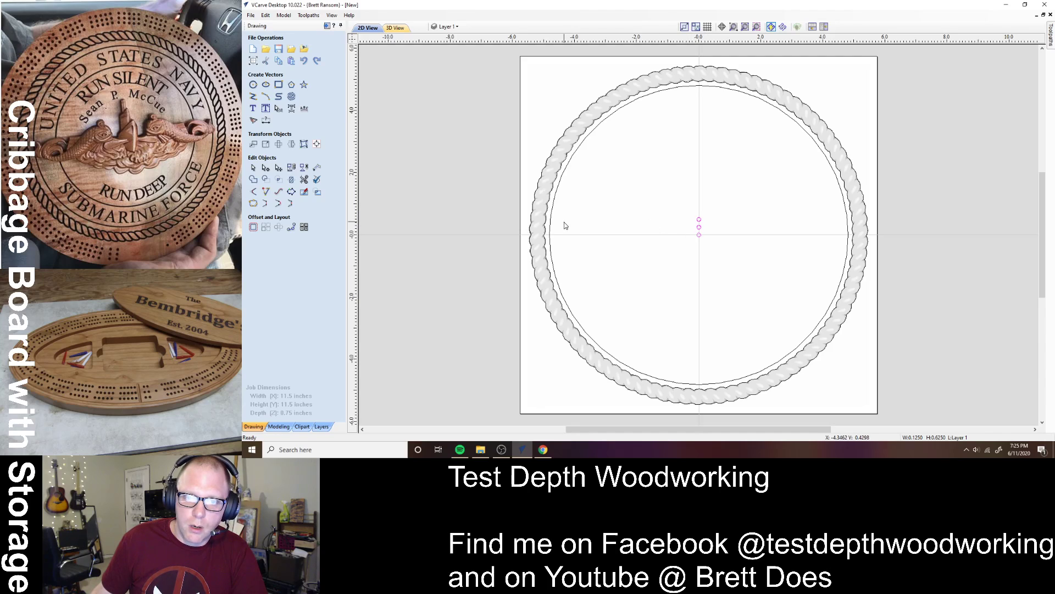
left_click(550, 229, "shift")
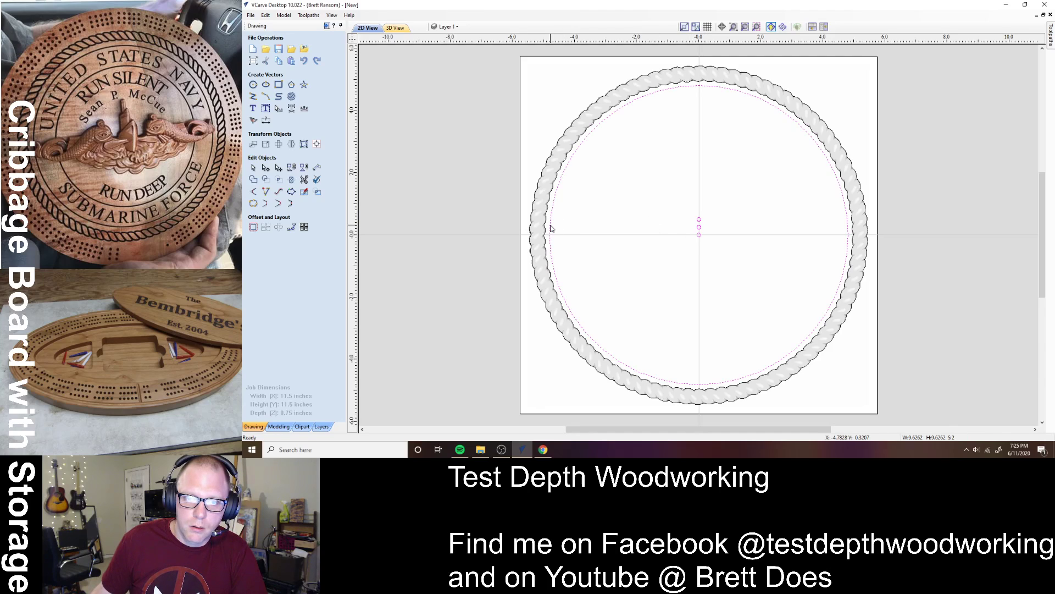
left_click(290, 228)
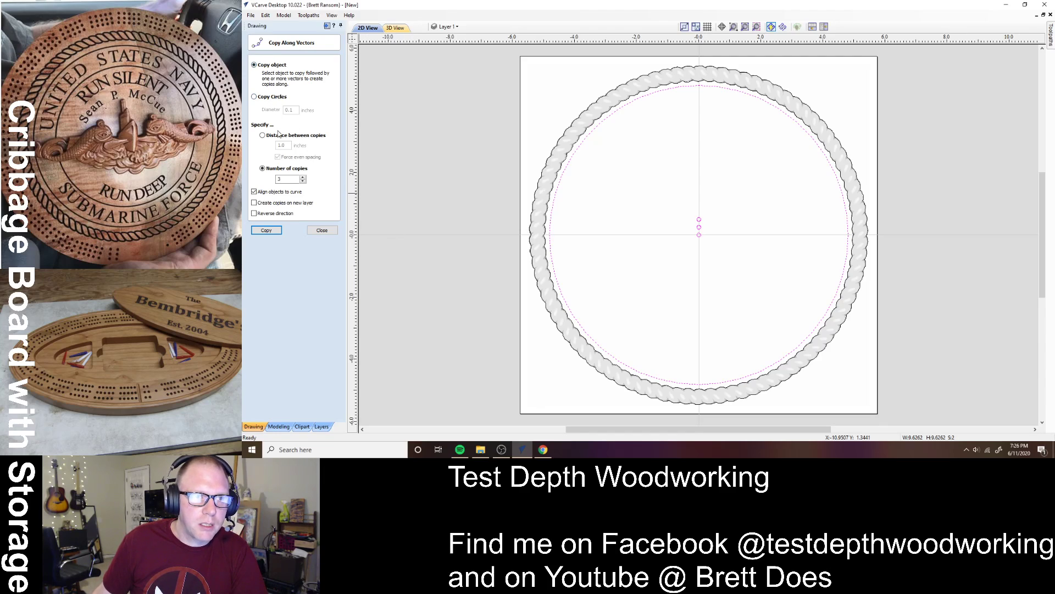
- Copy the peg-hole group 151 times around the inner circle
double_click(288, 178)
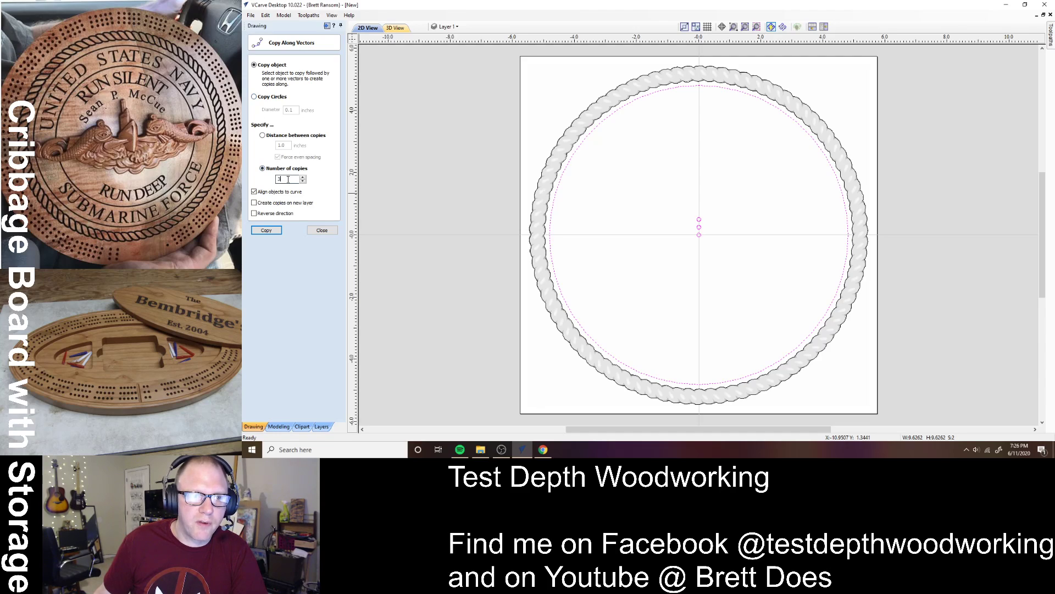
type("151")
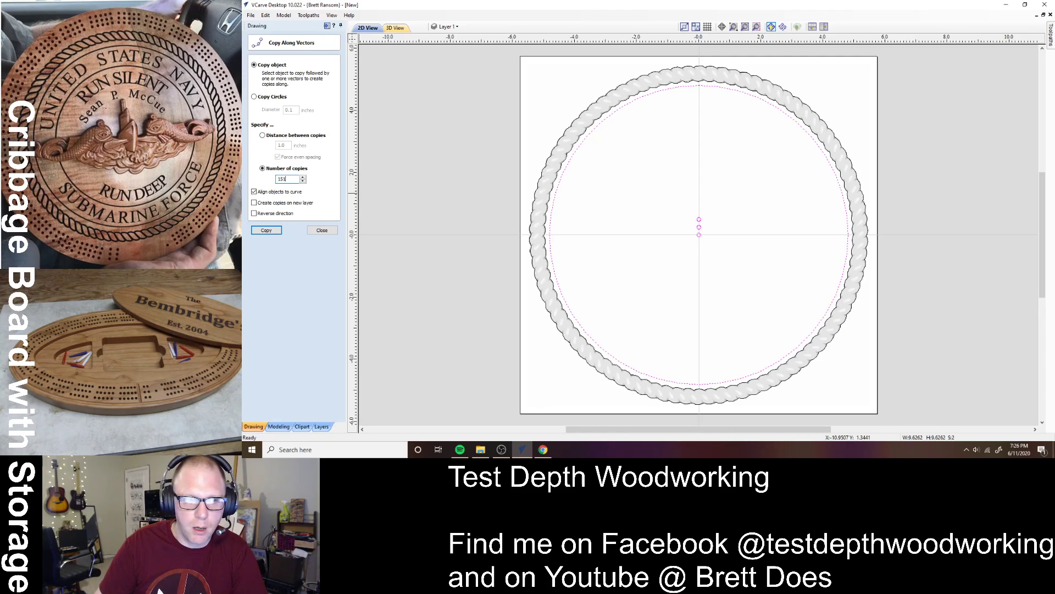
left_click(265, 231)
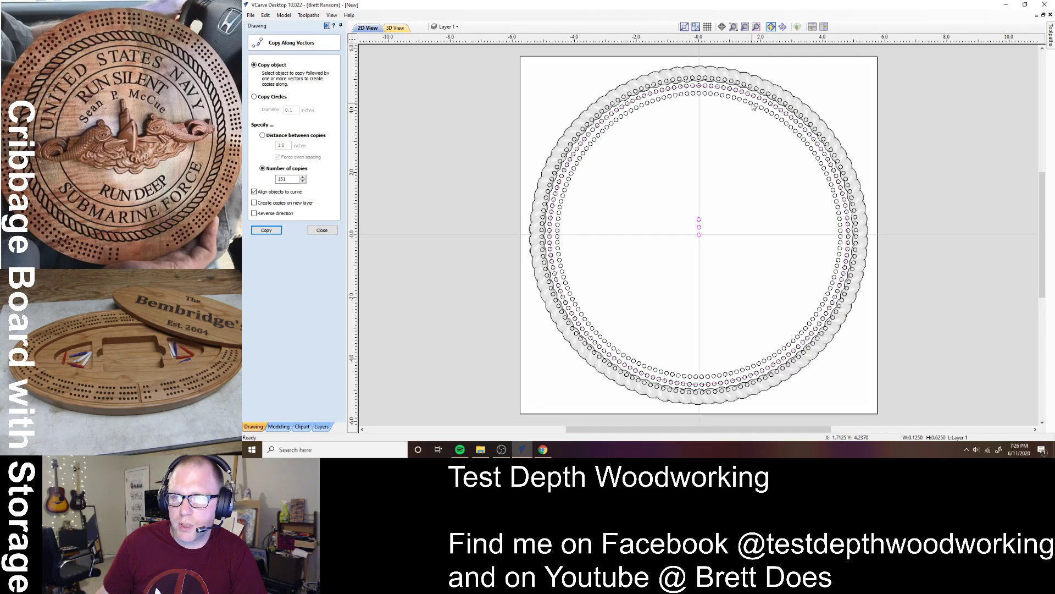
- Undo the 151 copies, select the inner circle, and close the copy settings
key("ctrl+z")
left_click(715, 99)
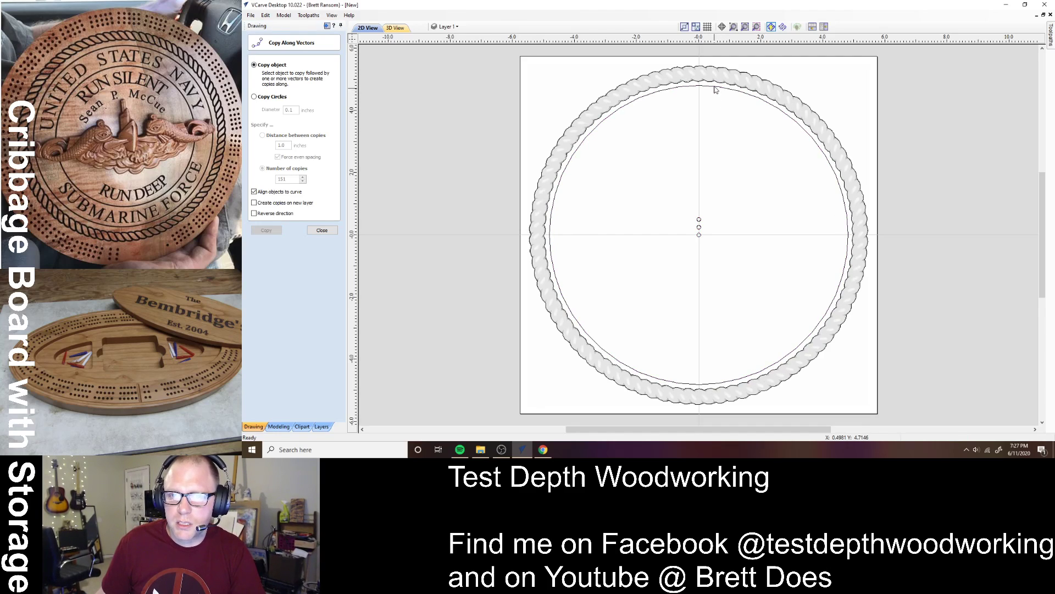
left_click(715, 88)
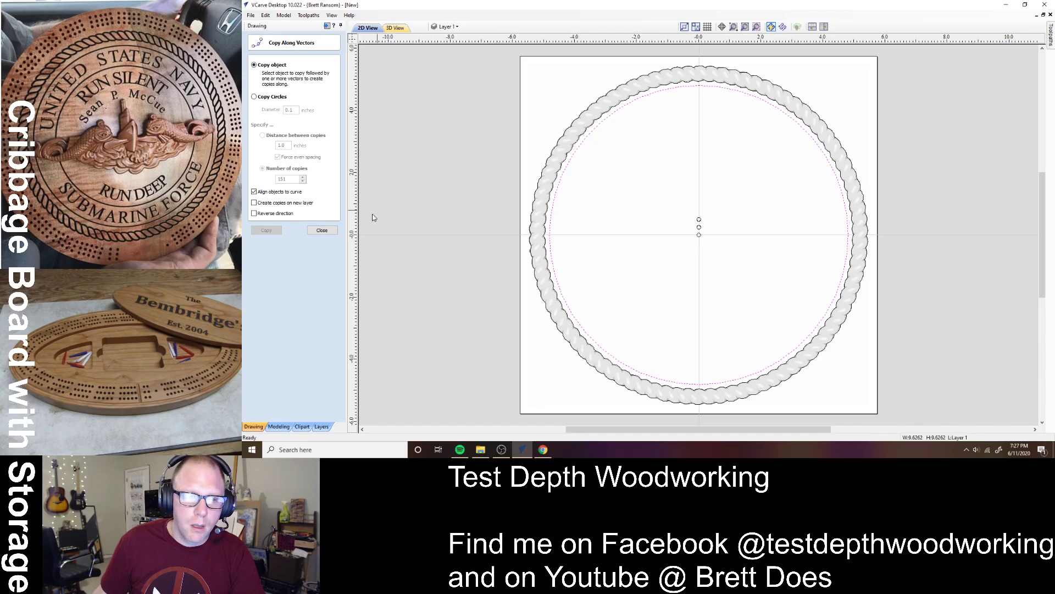
left_click(323, 230)
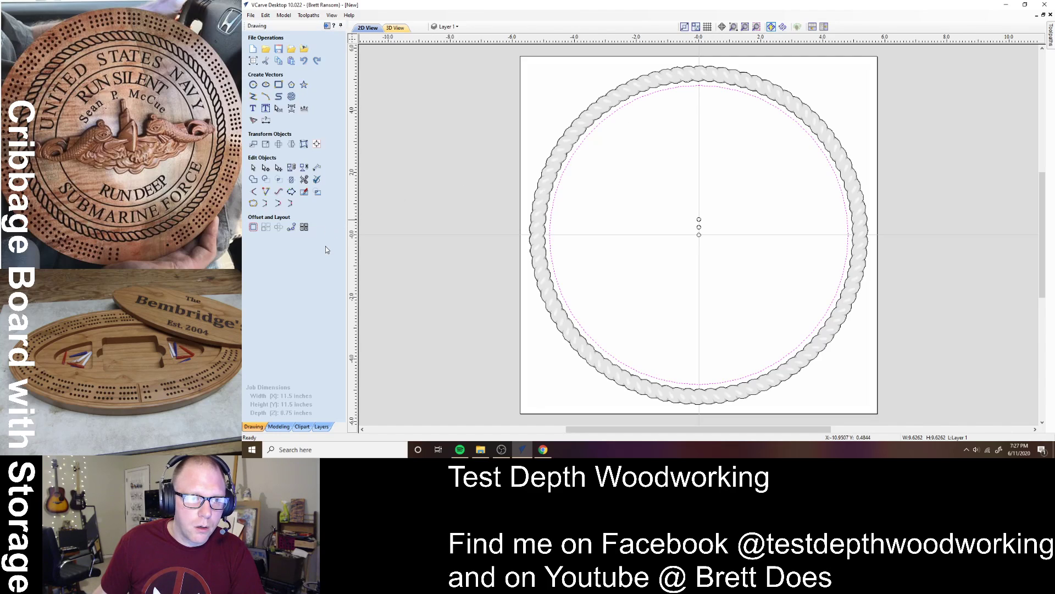
- Offset the inner ring circle 0.25 inches inwards to create a new circle
left_click(254, 227)
left_click(297, 79)
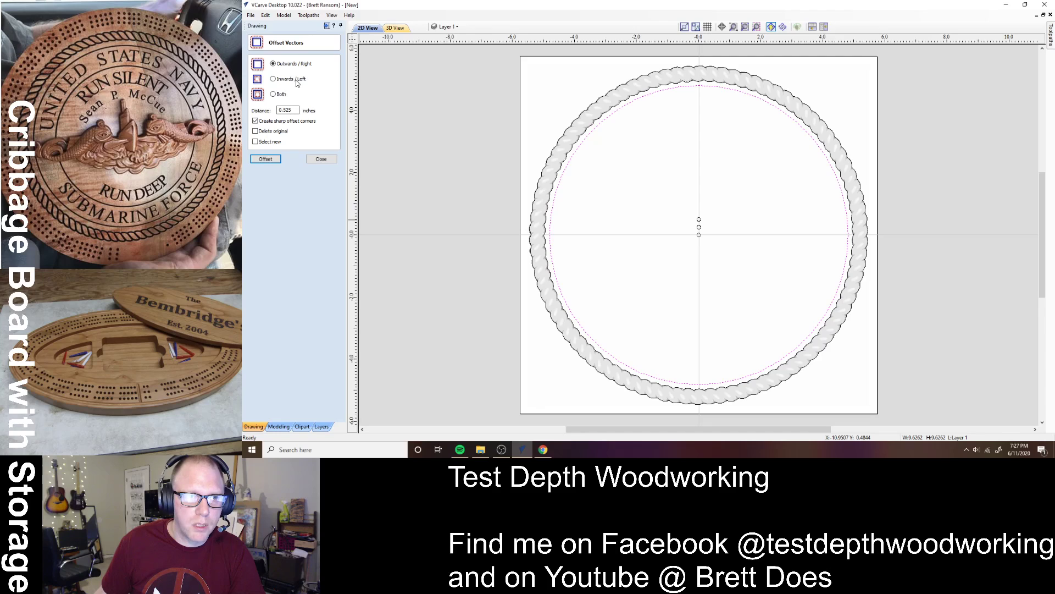
double_click(295, 110)
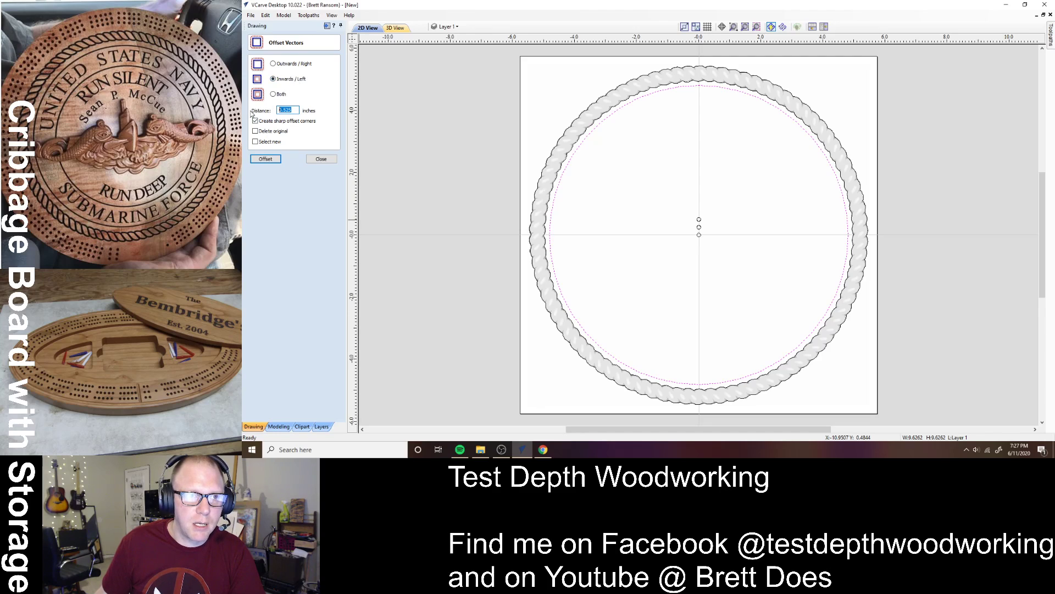
type("0.25")
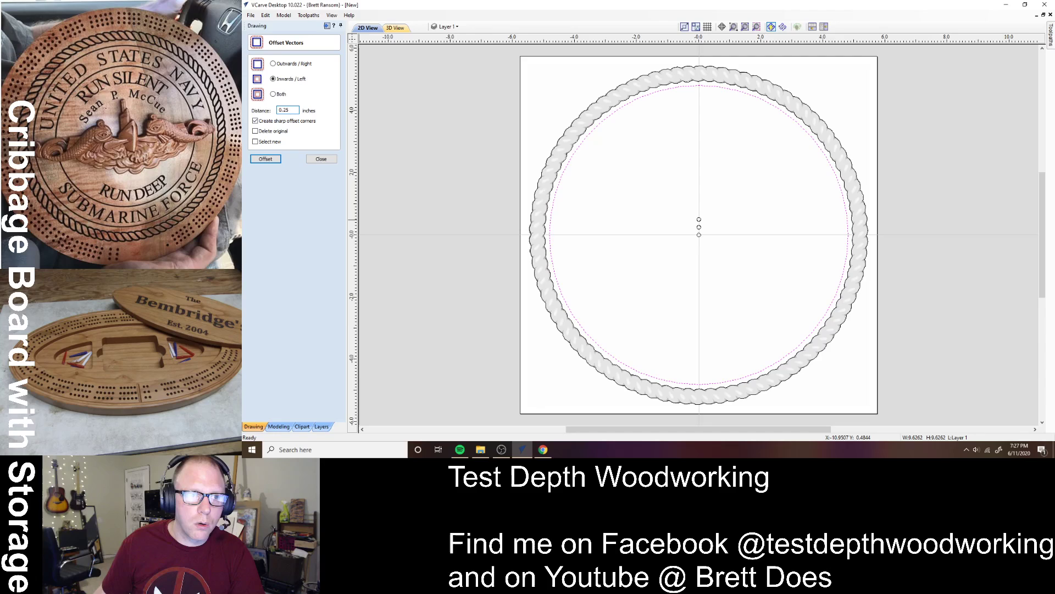
left_click(266, 159)
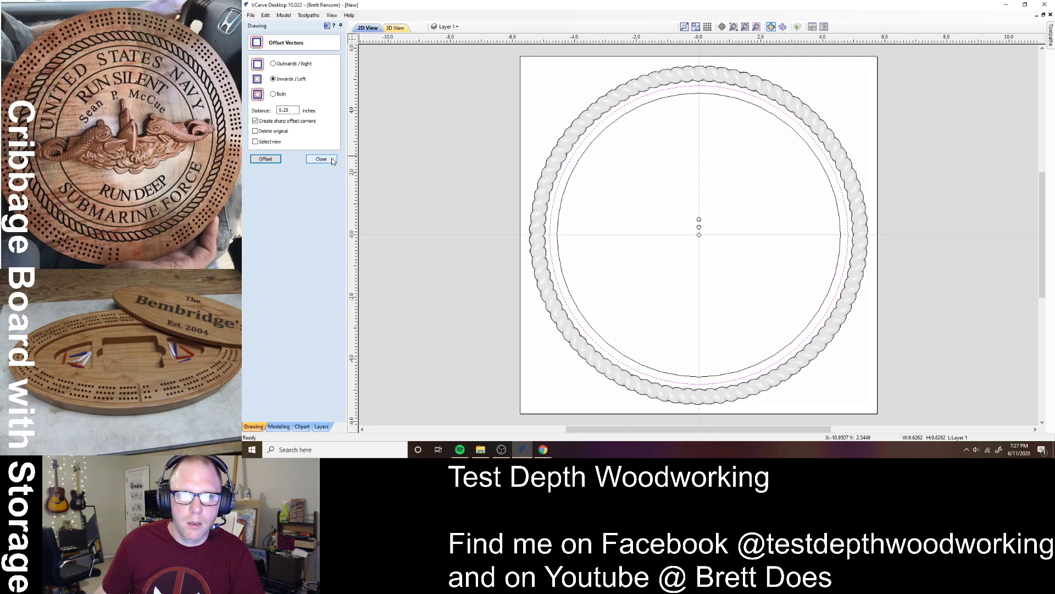
- Select the centre peg-hole group together with the new 0.25-inch offset circle
left_click(727, 236)
left_click(699, 227)
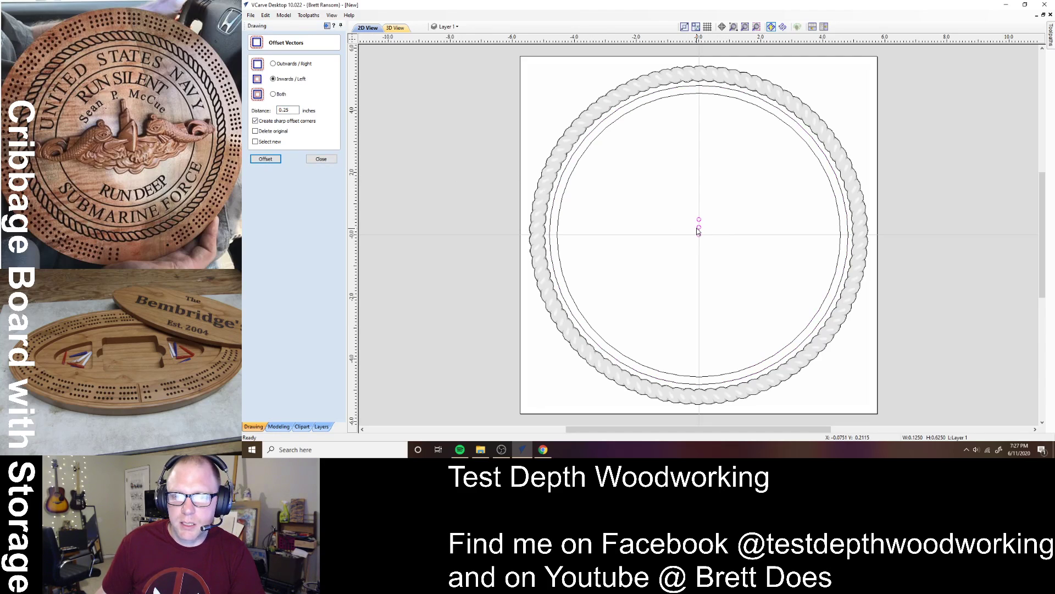
left_click(586, 150, "shift")
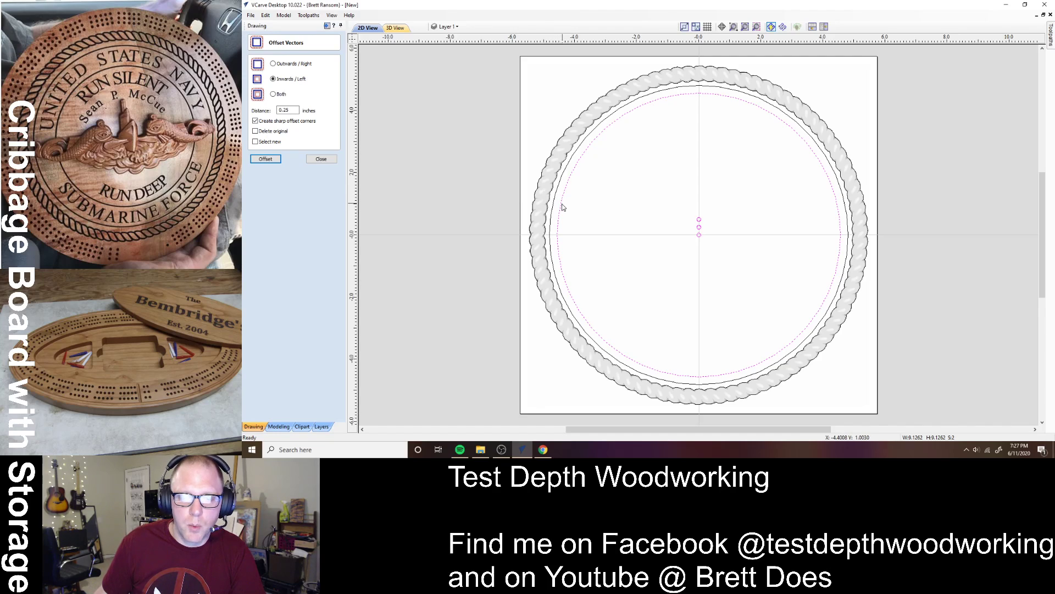
left_click(266, 159)
left_click(309, 159)
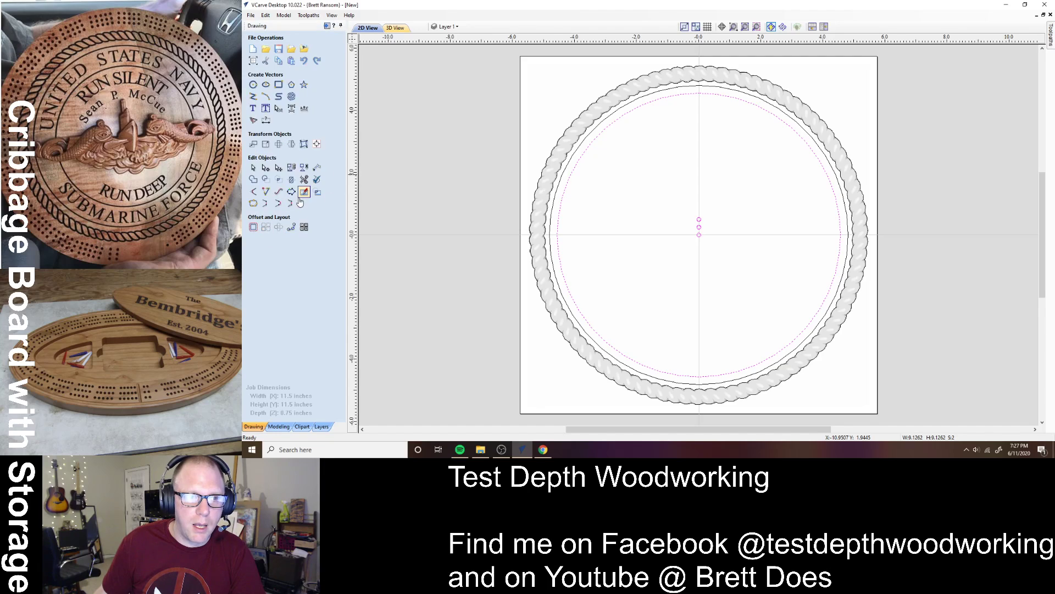
- Copy the peg-hole group 151 times along the 0.25-inch offset circle and zoom in to inspect
left_click(292, 227)
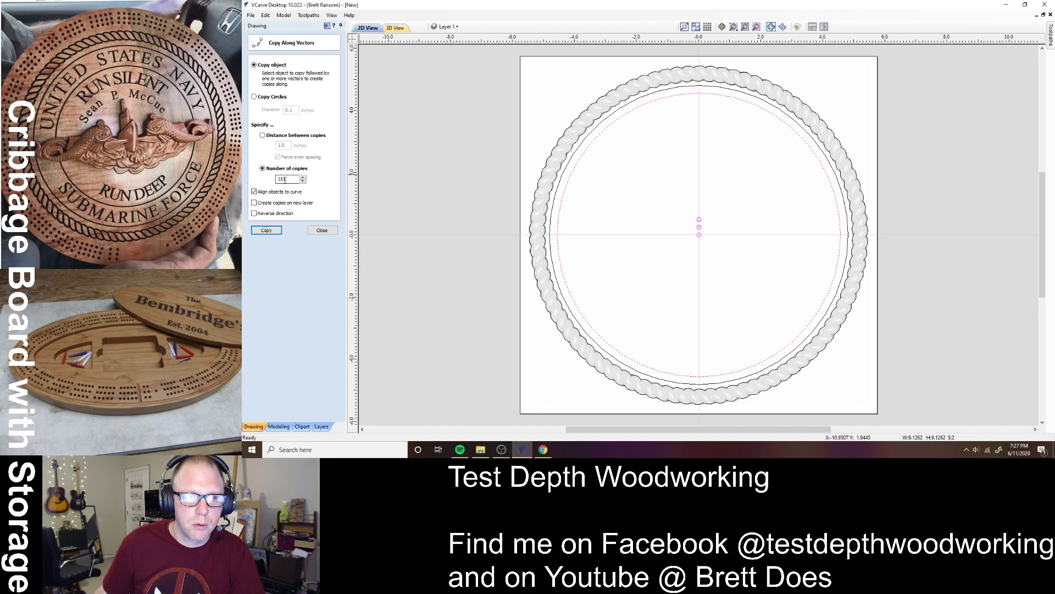
left_click(269, 230)
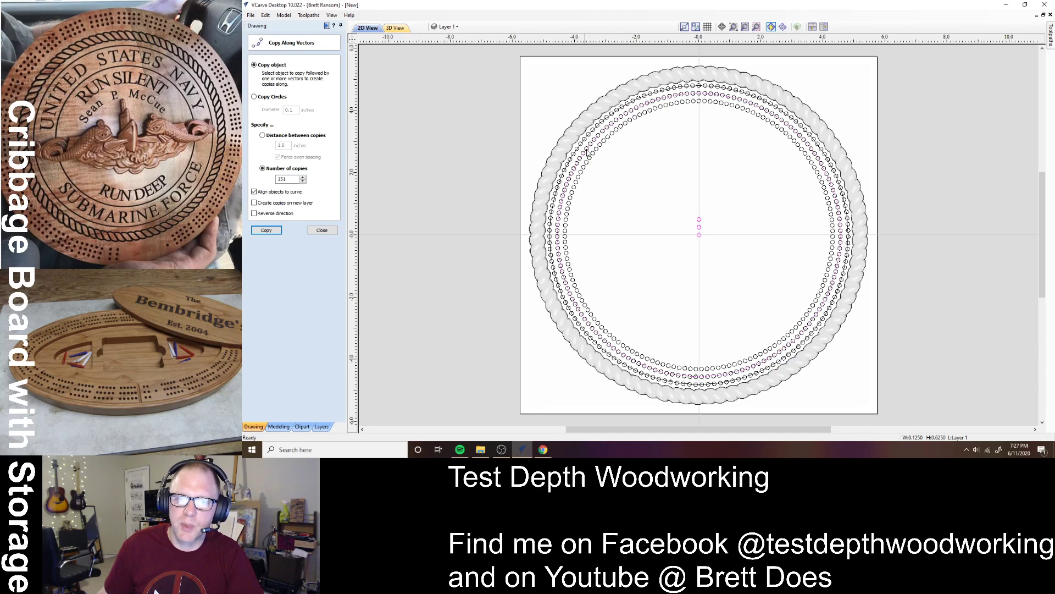
scroll(564, 247, "up", 5)
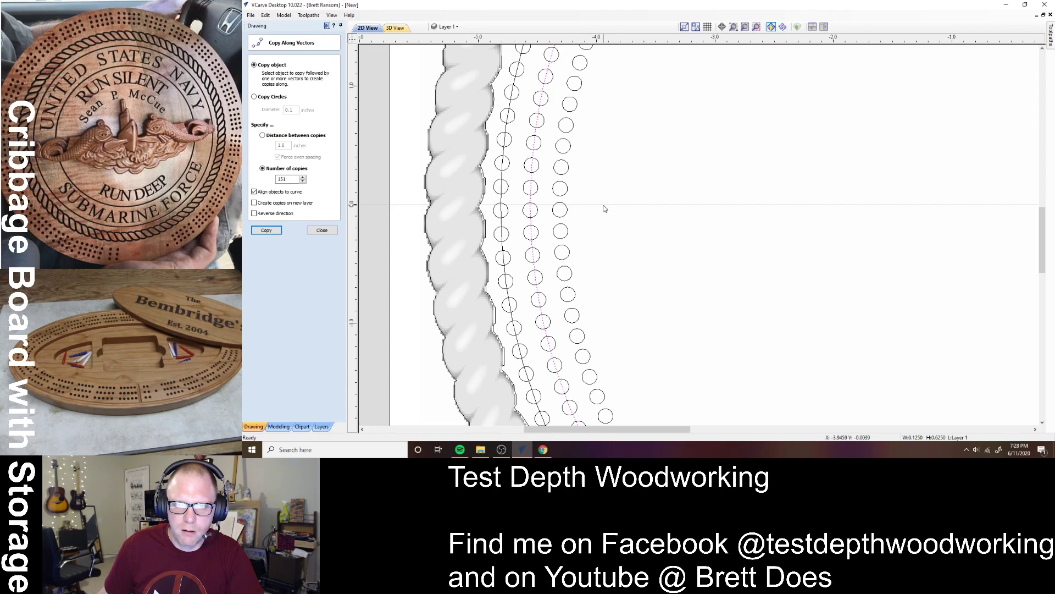
- Undo the 151 peg copies, delete the 0.25-inch offset circle, and select the original inner ring circle
left_click(322, 230)
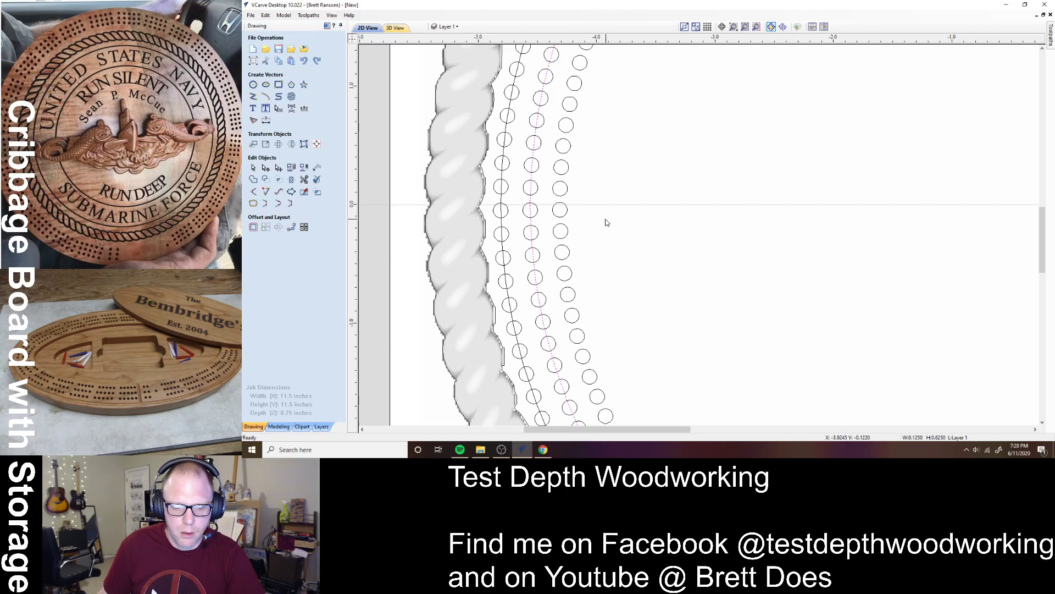
key("F3")
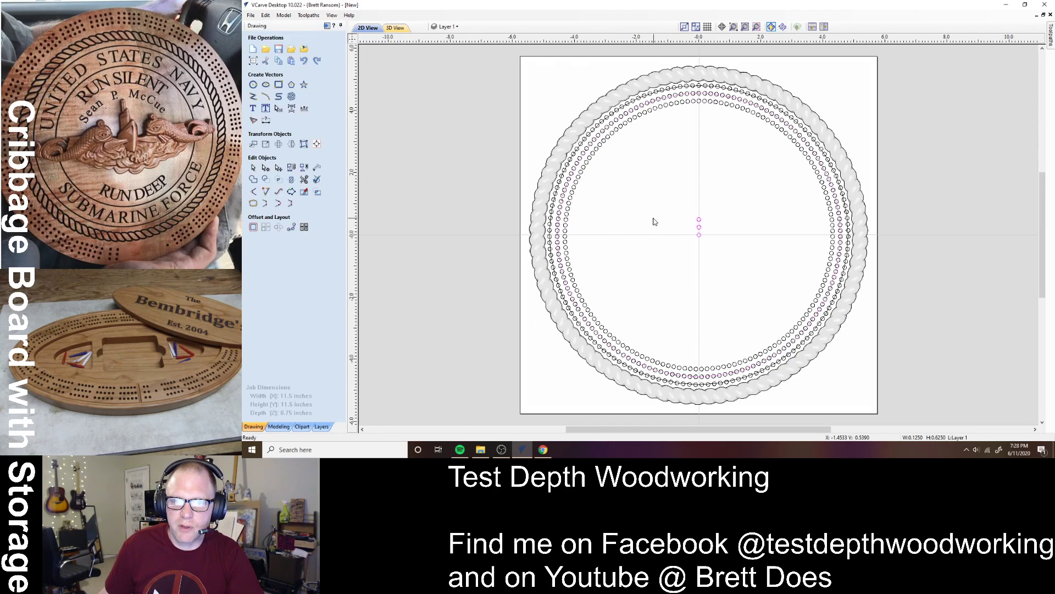
key("ctrl+z")
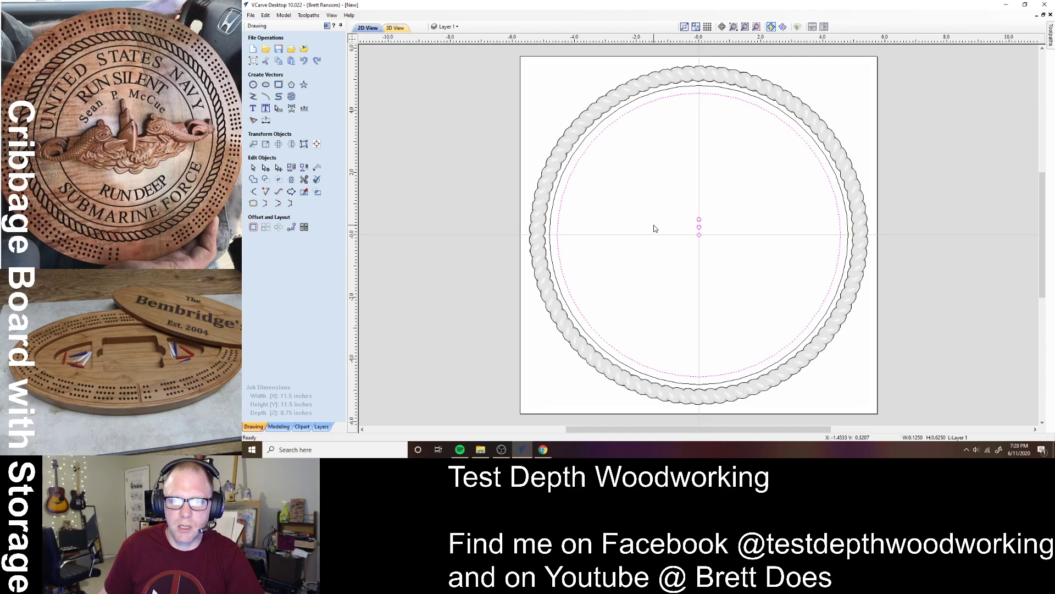
left_click(570, 184)
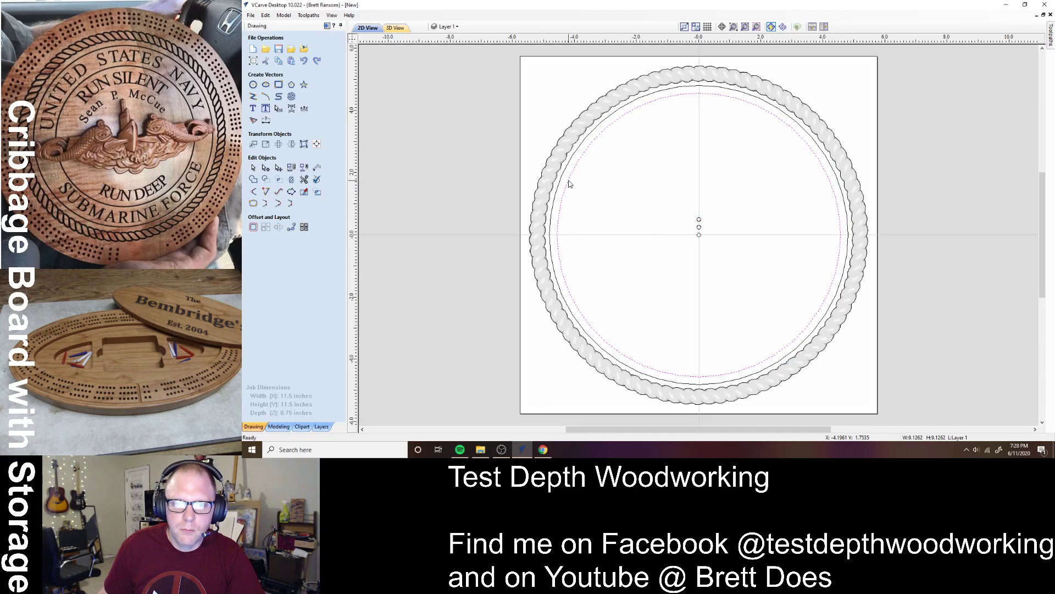
key("Delete")
left_click(565, 175)
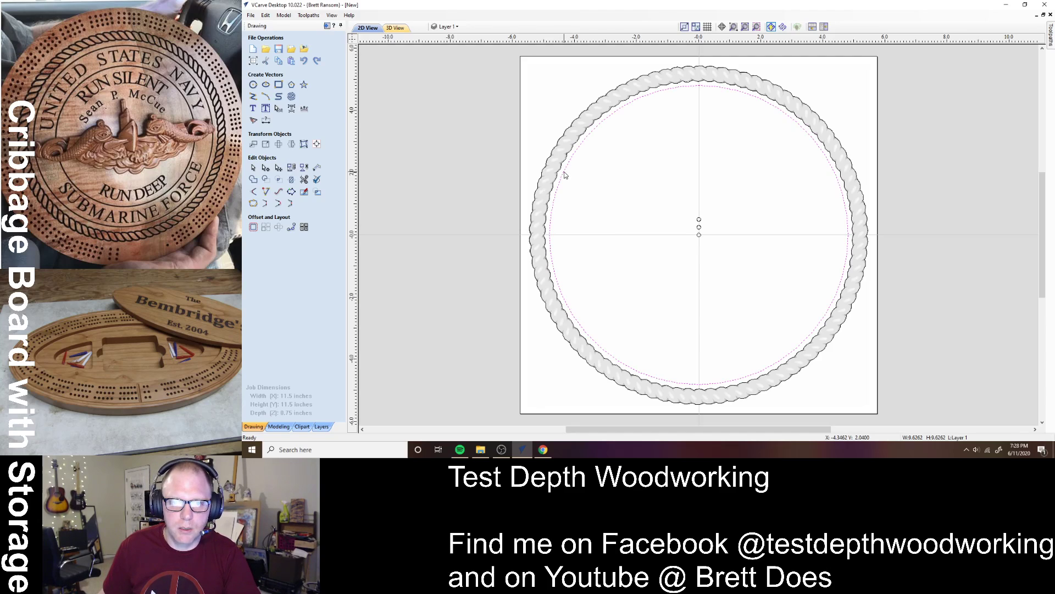
- Offset the ring circle 0.32 inches inwards, then select the three centre peg holes
left_click(252, 227)
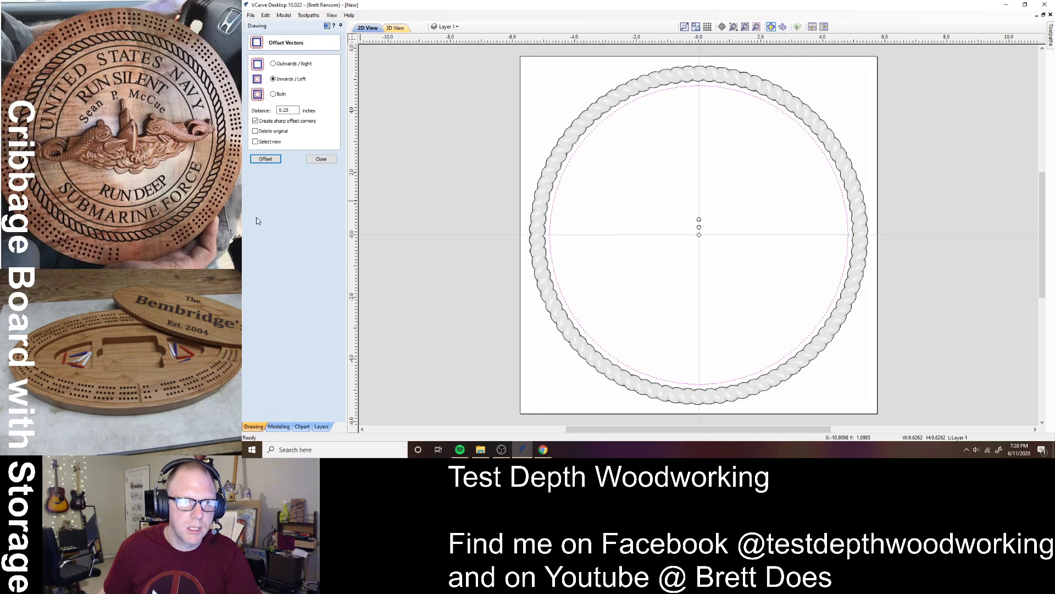
double_click(295, 110)
type("0")
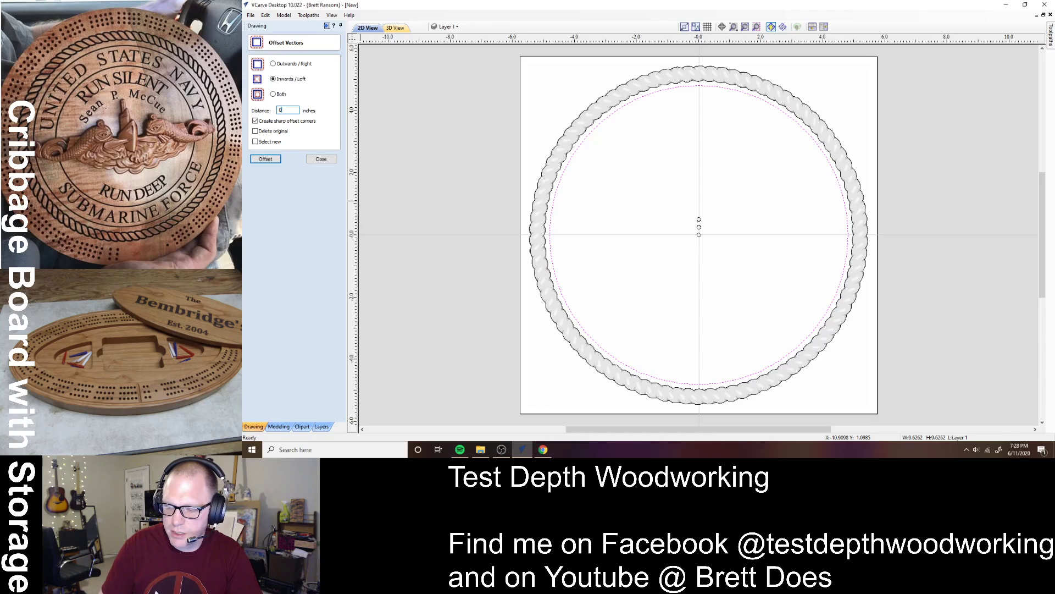
type(".32")
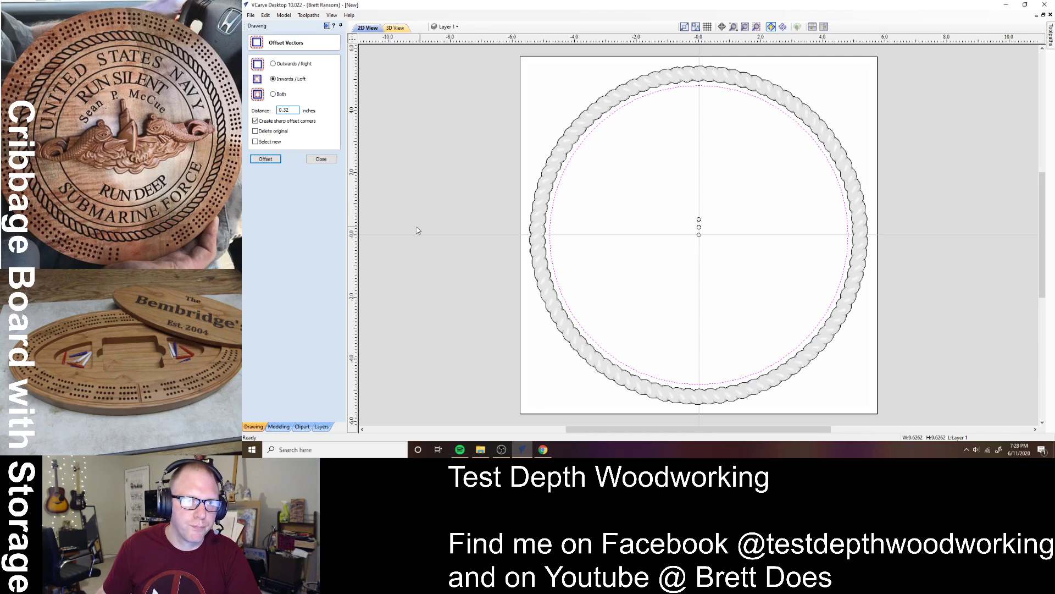
left_click(265, 159)
left_click(321, 159)
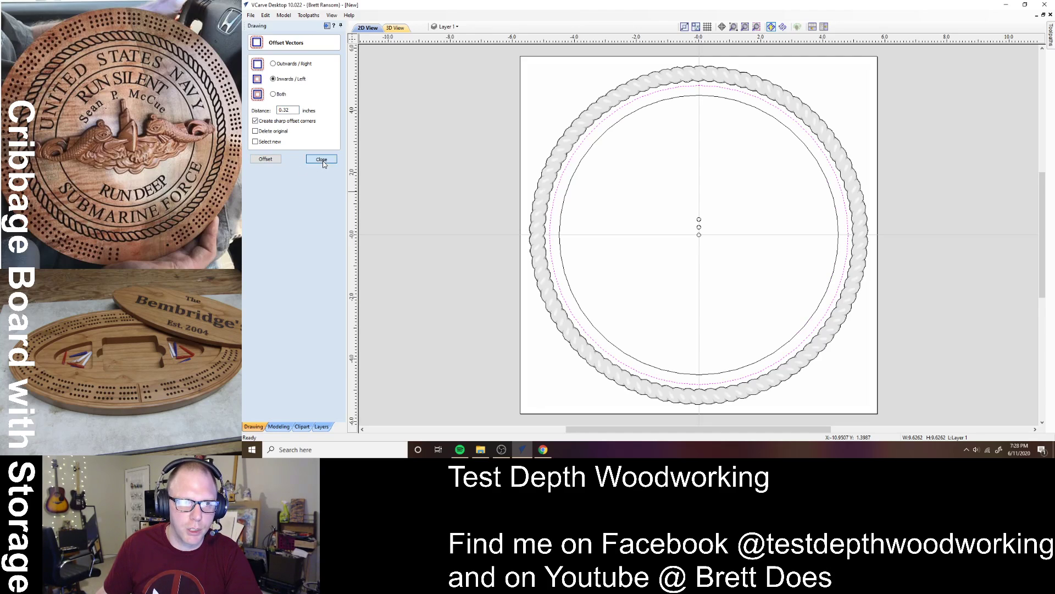
left_click(625, 198)
left_click(698, 233)
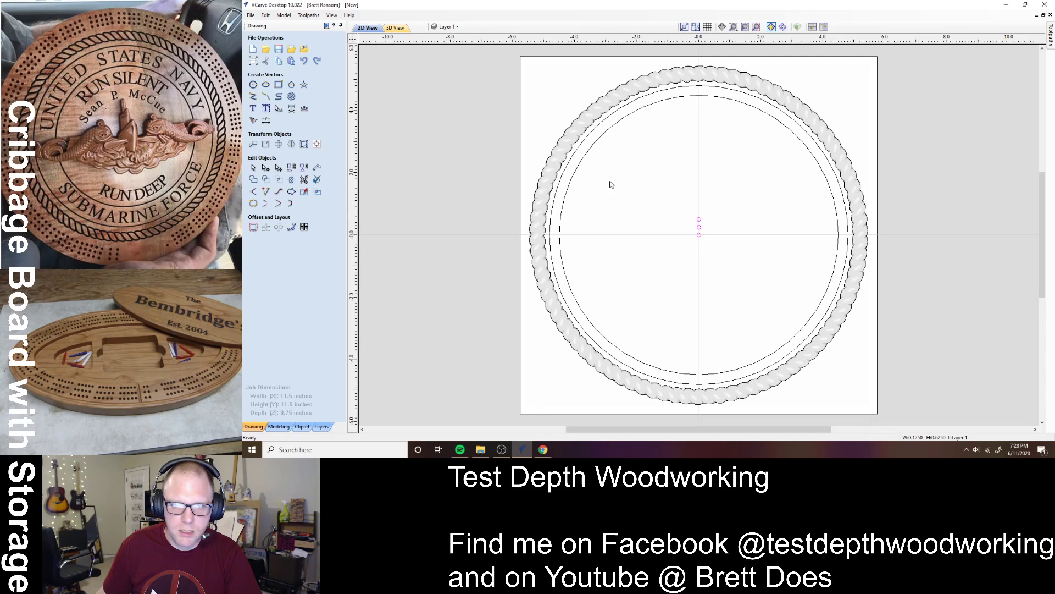
- Add the 0.32-inch offset circle to the selection and copy the peg group 151 times around it
left_click(589, 147, "shift")
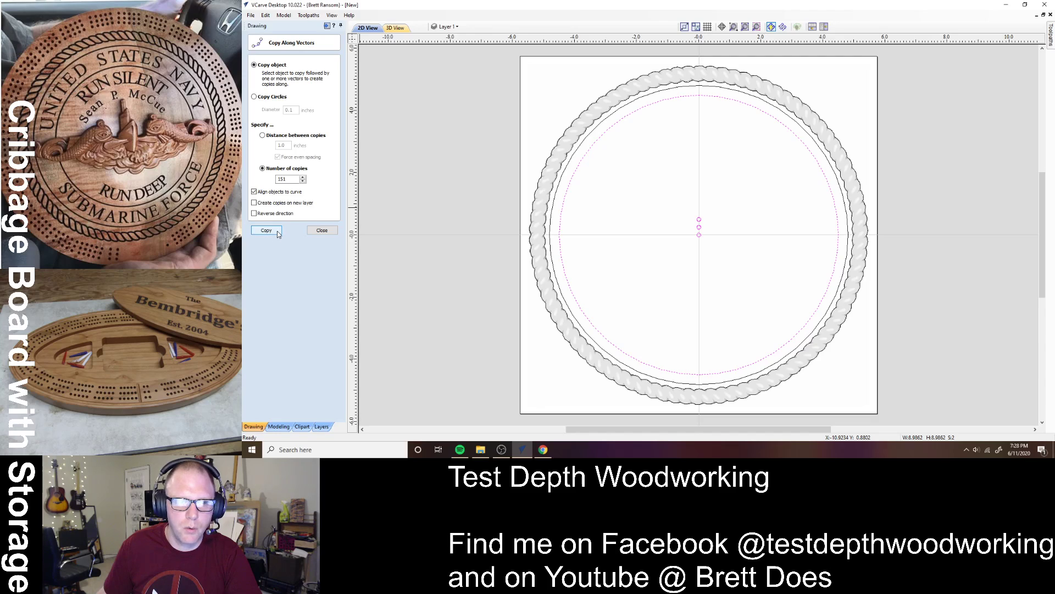
left_click(277, 232)
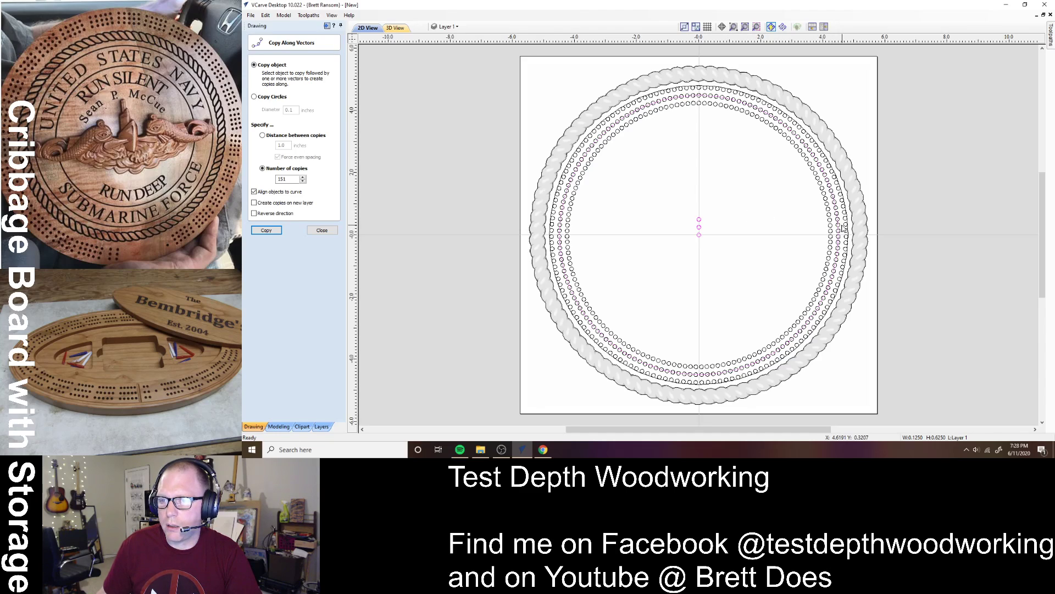
left_click(830, 234)
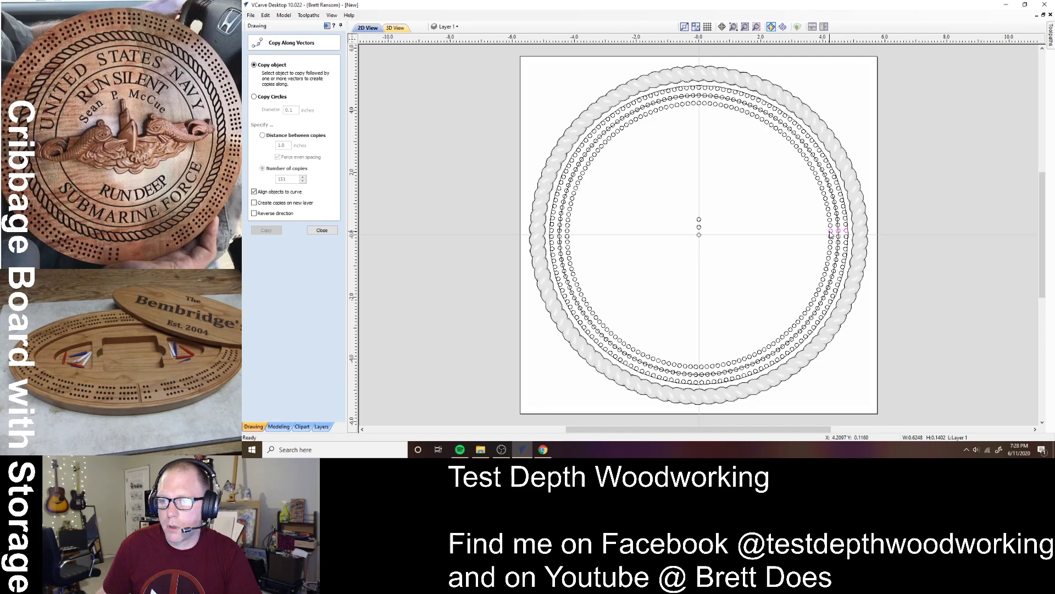
left_click(813, 206)
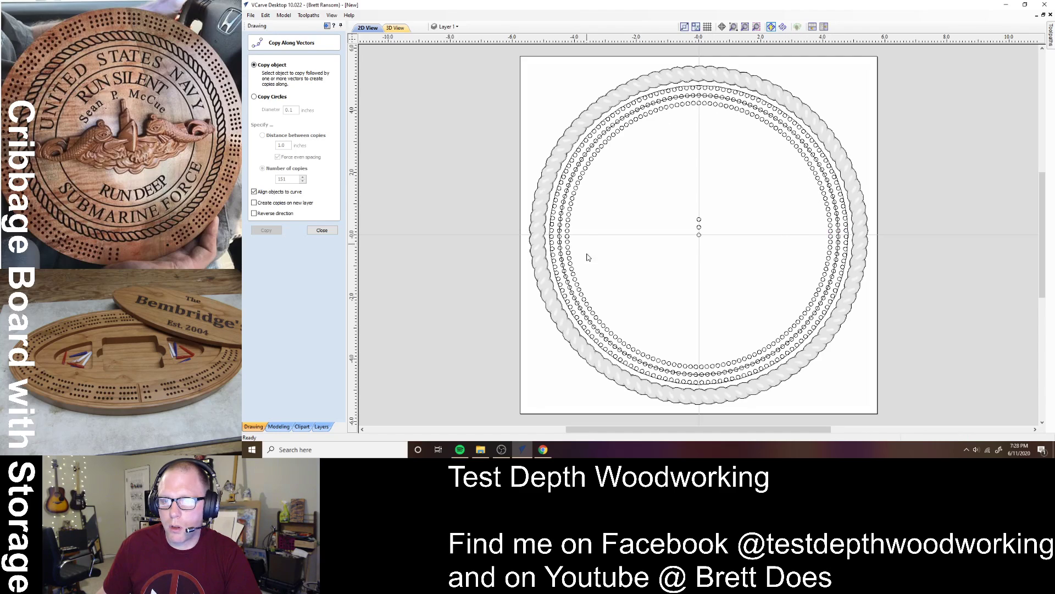
scroll(571, 237, "up", 3)
scroll(572, 238, "up", 1)
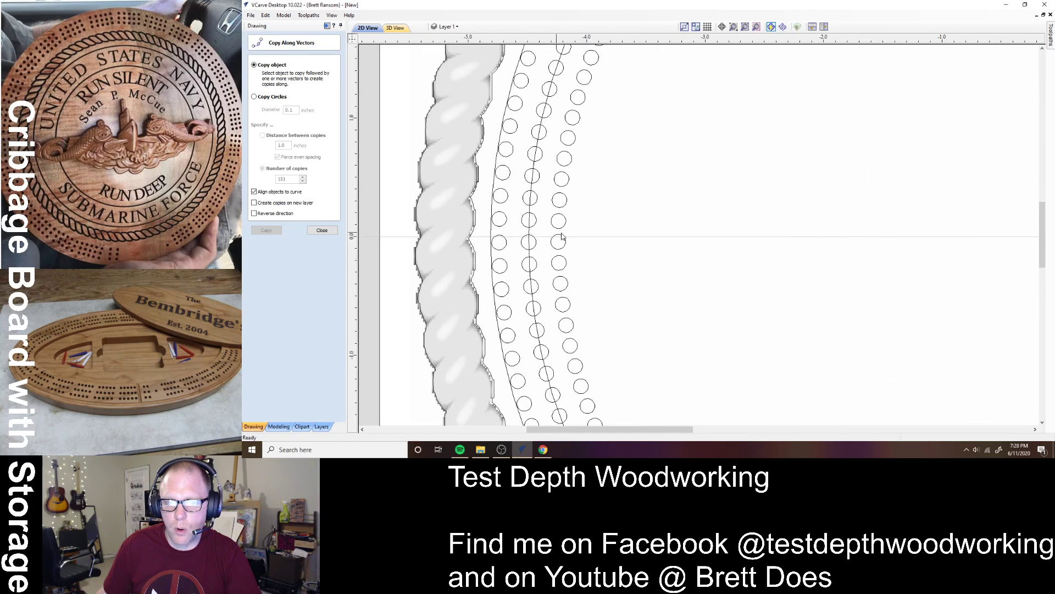
scroll(694, 279, "down", 4)
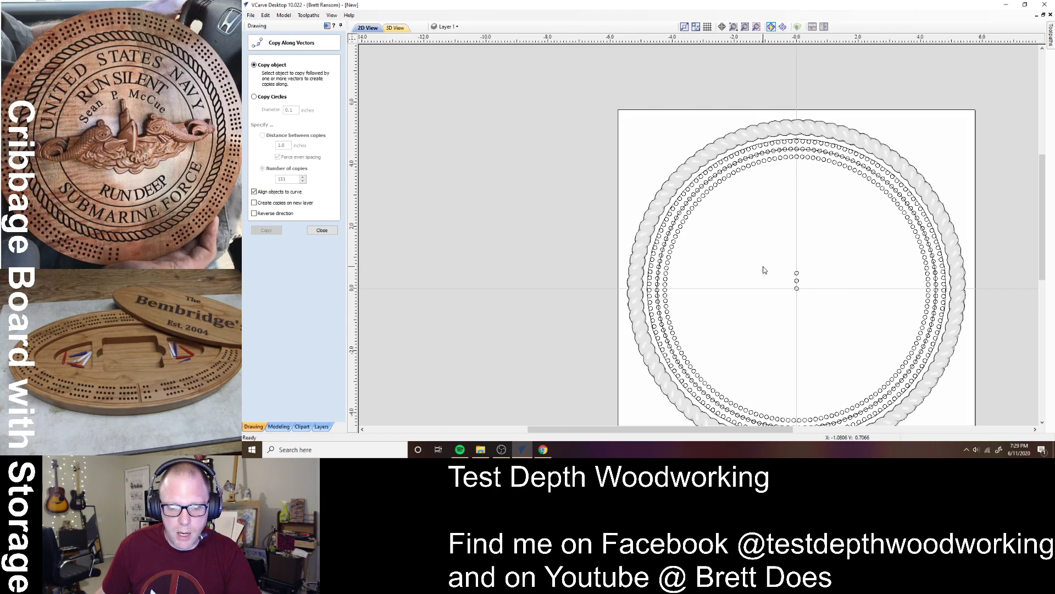
- Fit the whole board in view and select the three-hole peg group at the ring's bottom
key("F6")
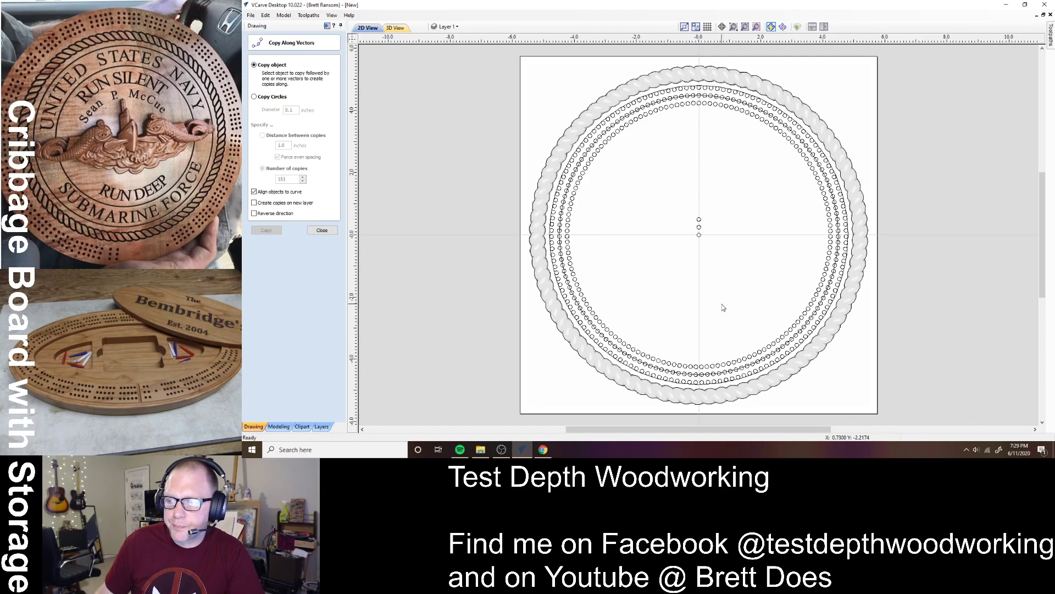
left_click(700, 240)
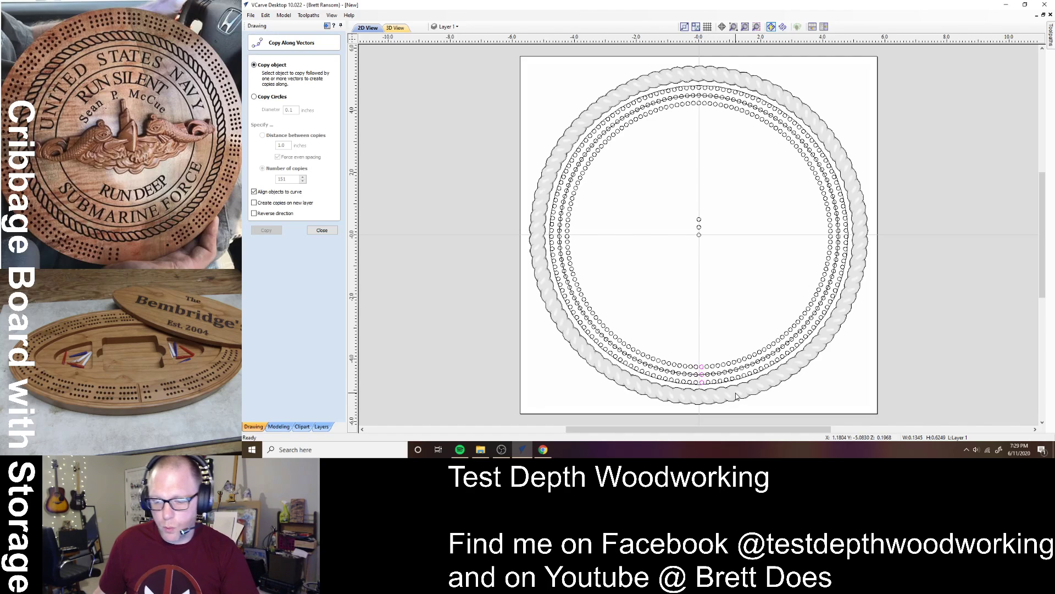
- Delete the bottom peg group and a neighbouring peg column to open gaps in the ring
key("Delete")
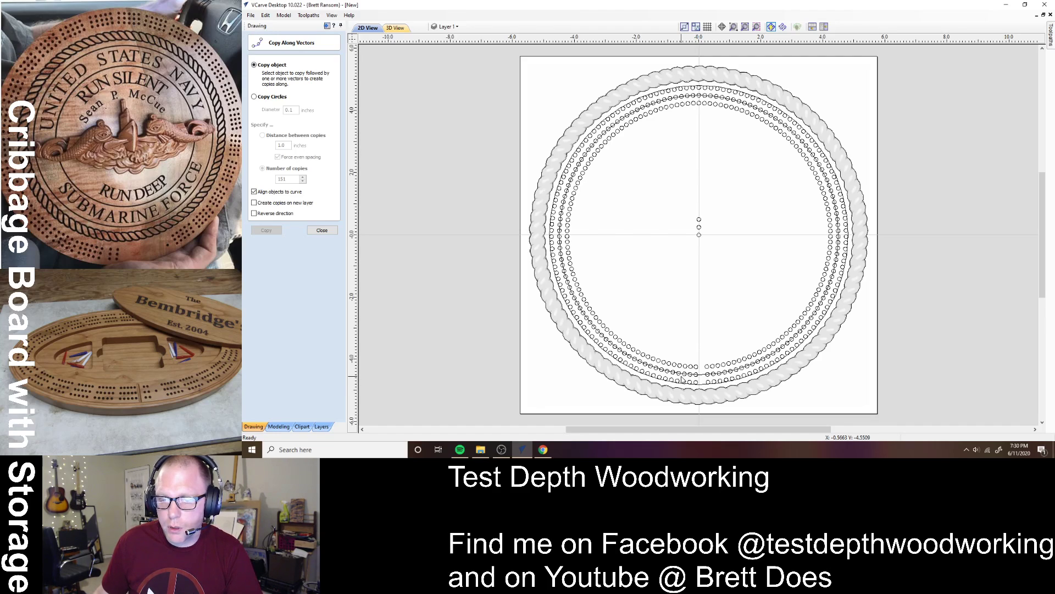
left_click(685, 379)
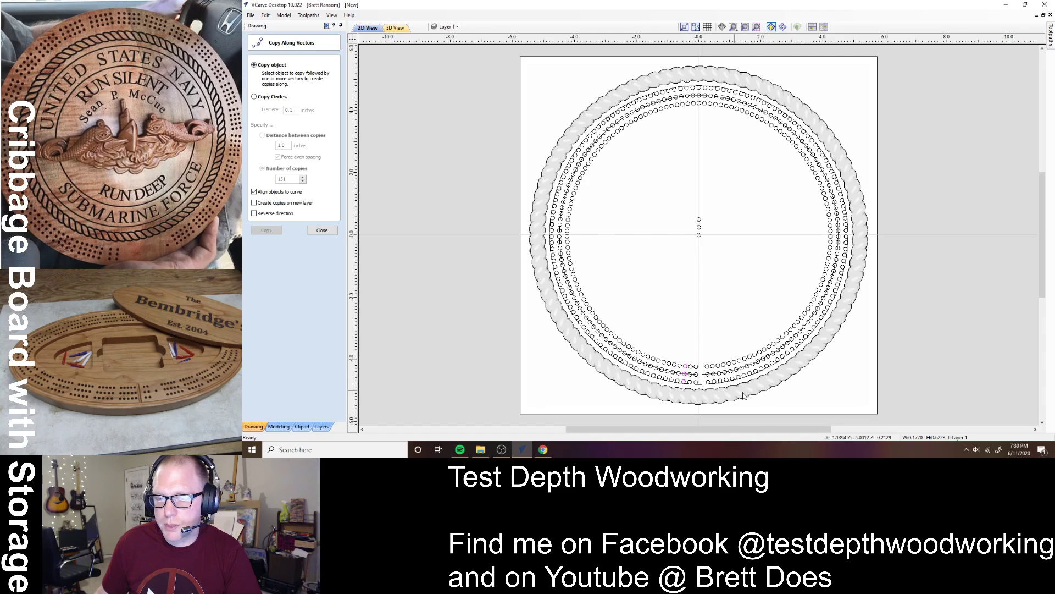
key("Delete")
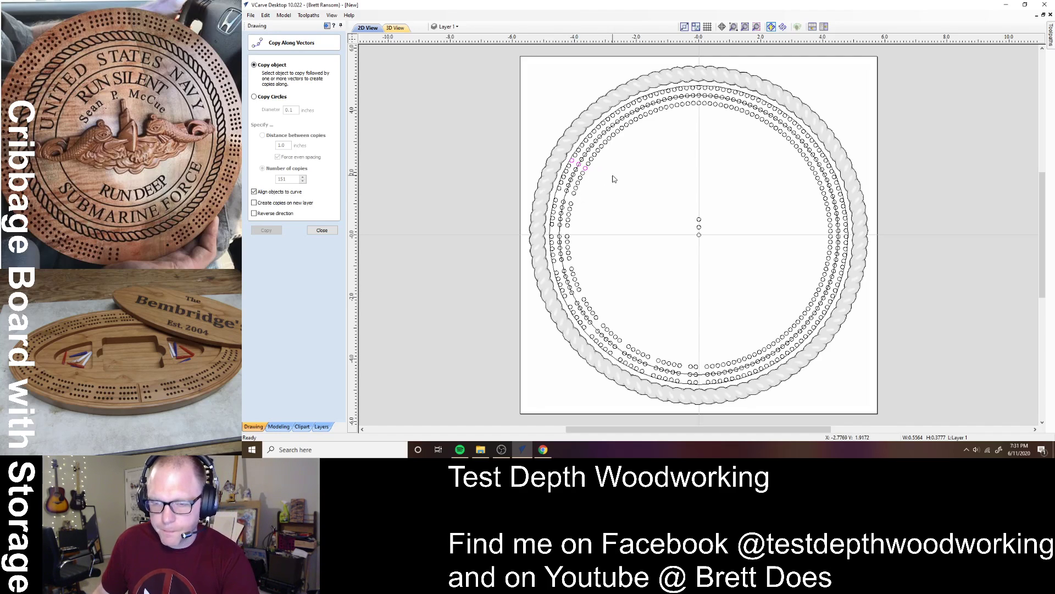
- Delete a set of peg holes on the upper right of the ring after checking groups near the top
left_click(605, 143)
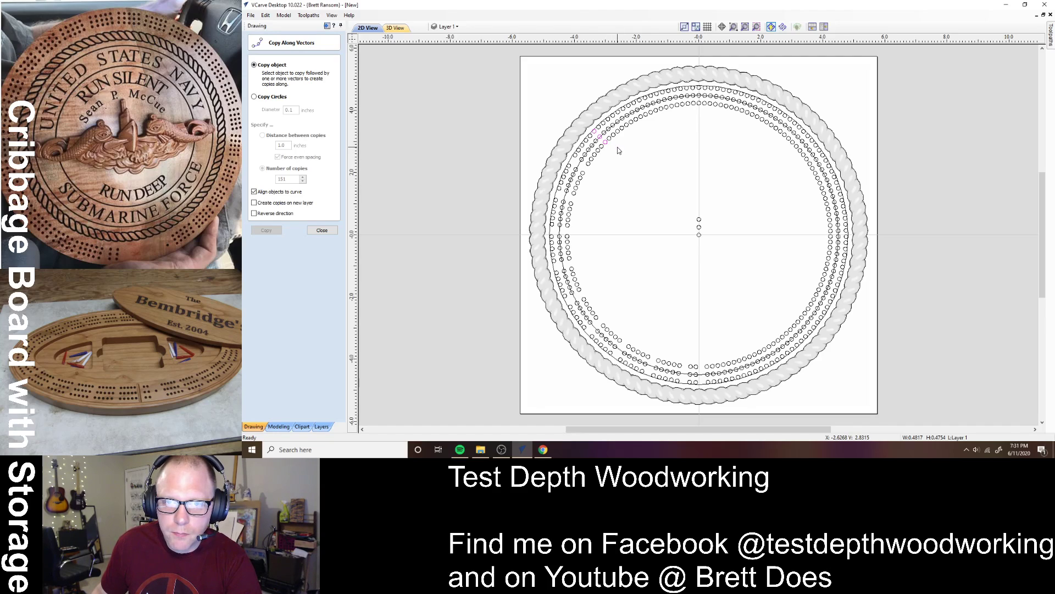
left_click(619, 150)
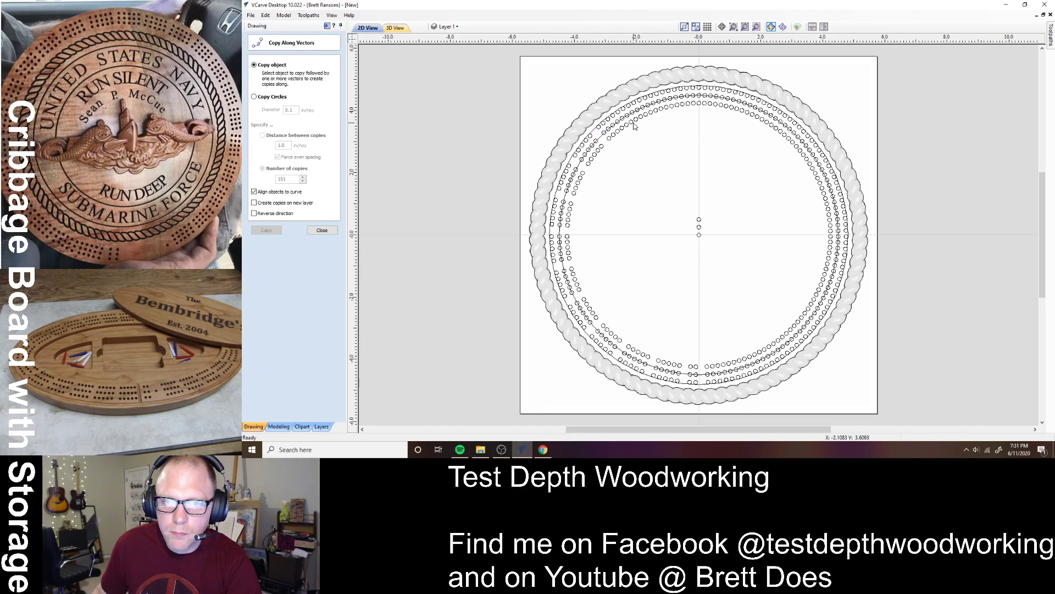
left_click(663, 110)
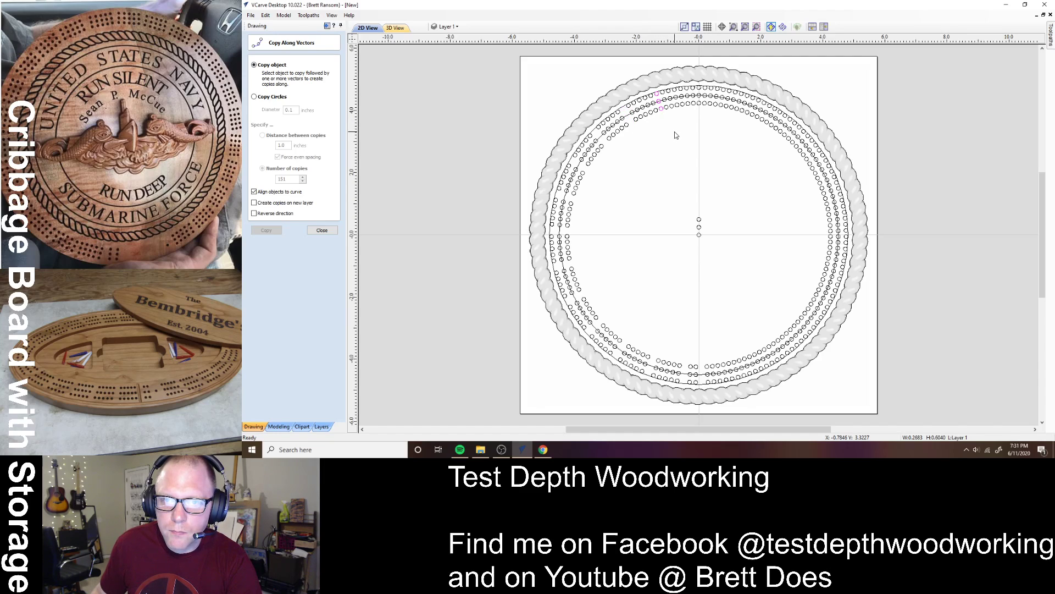
left_click(676, 135)
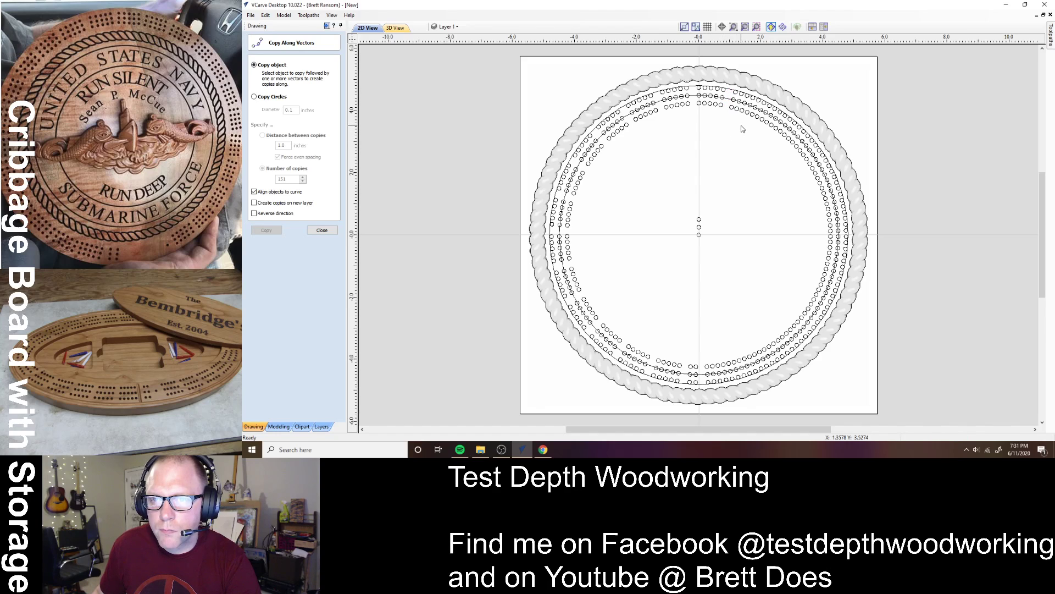
scroll(739, 132, "up", 3)
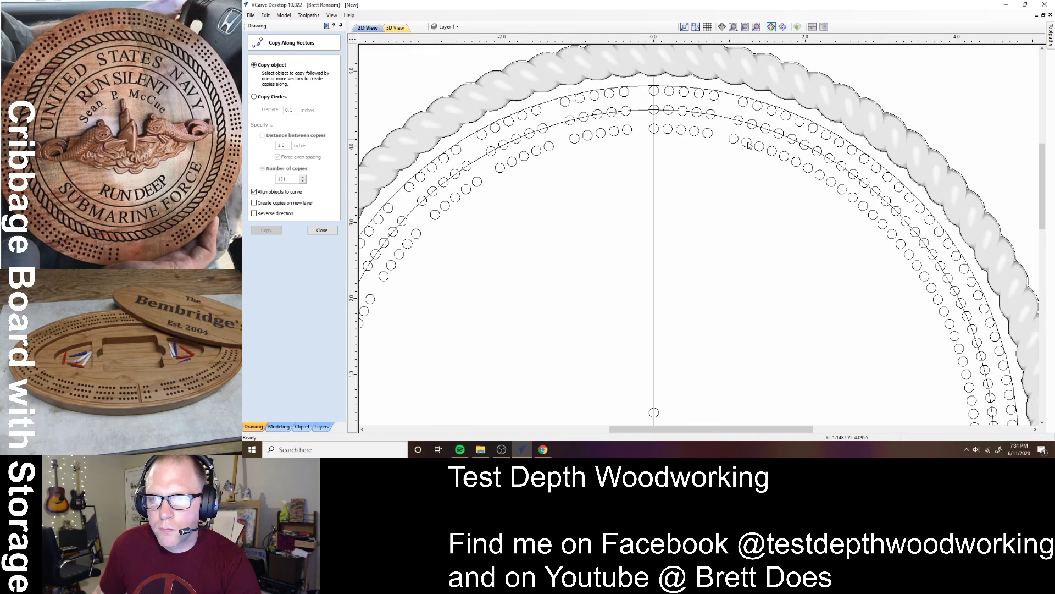
left_click(799, 168)
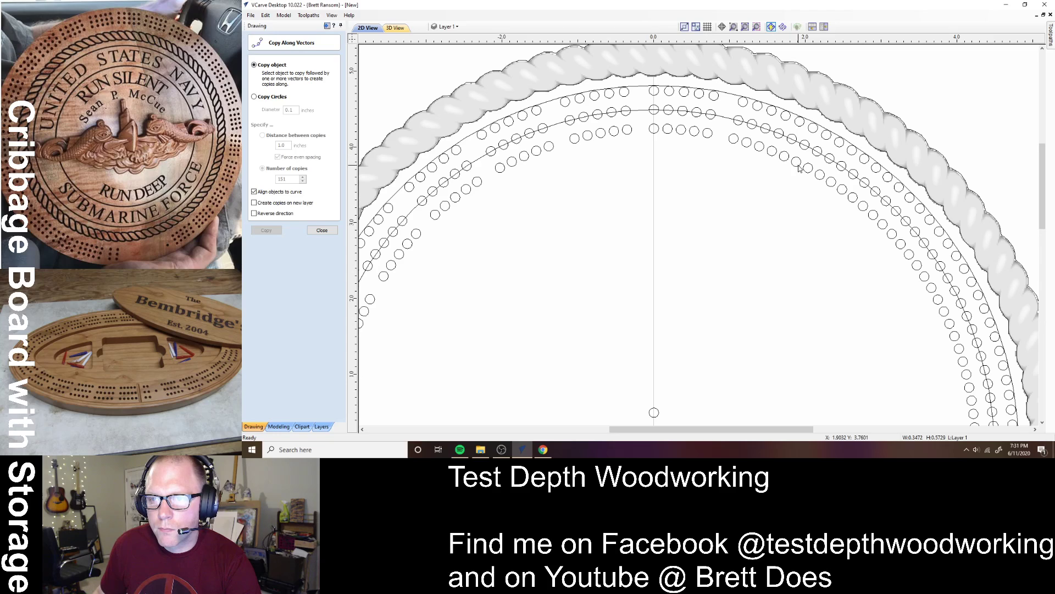
key("Delete")
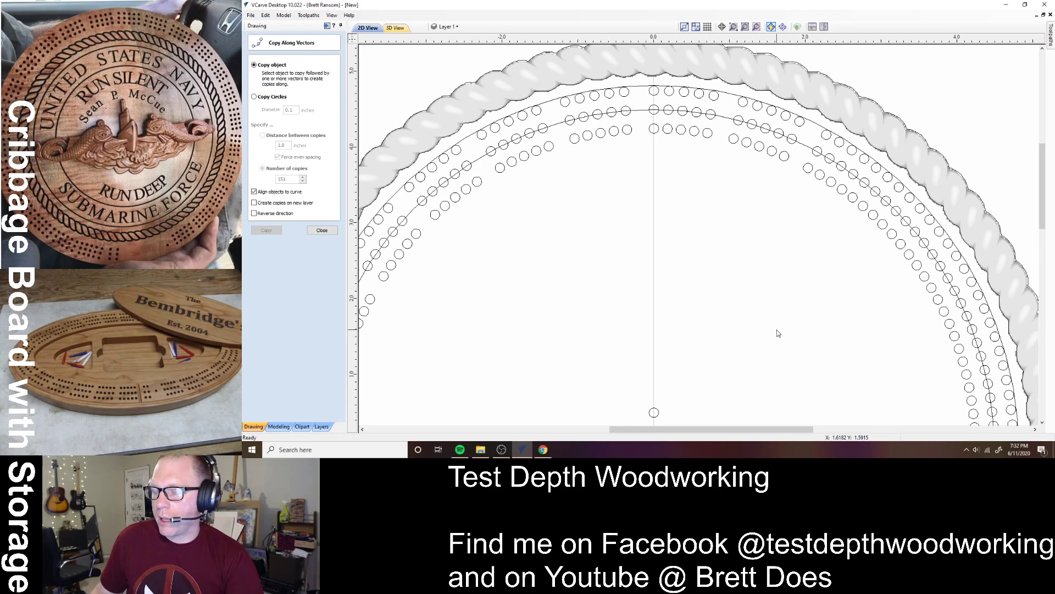
scroll(730, 282, "down", 3)
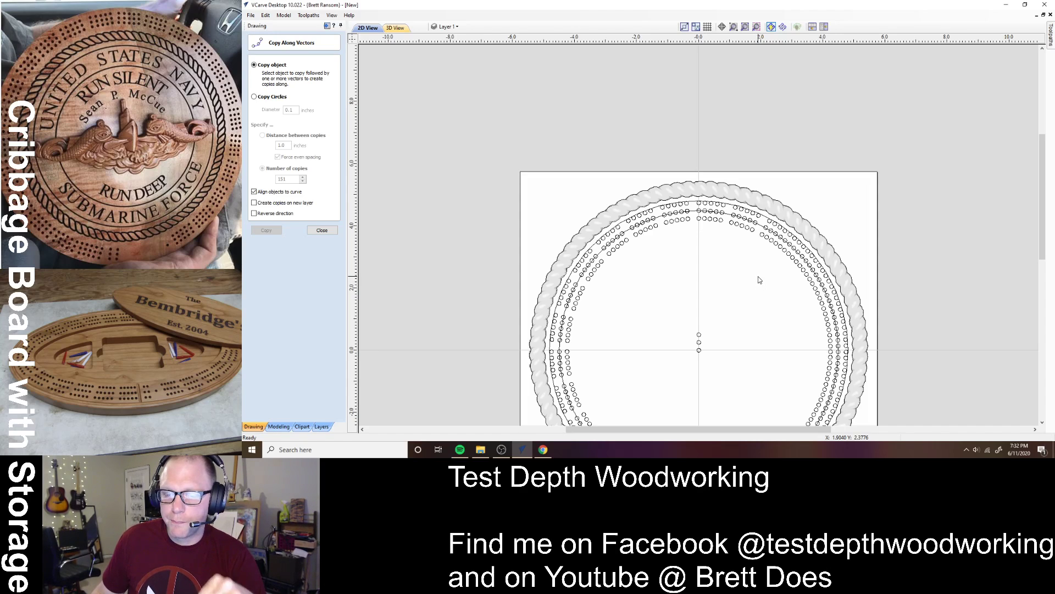
- Delete three sets of peg holes down the upper-right side of the ring
scroll(812, 277, "up", 3)
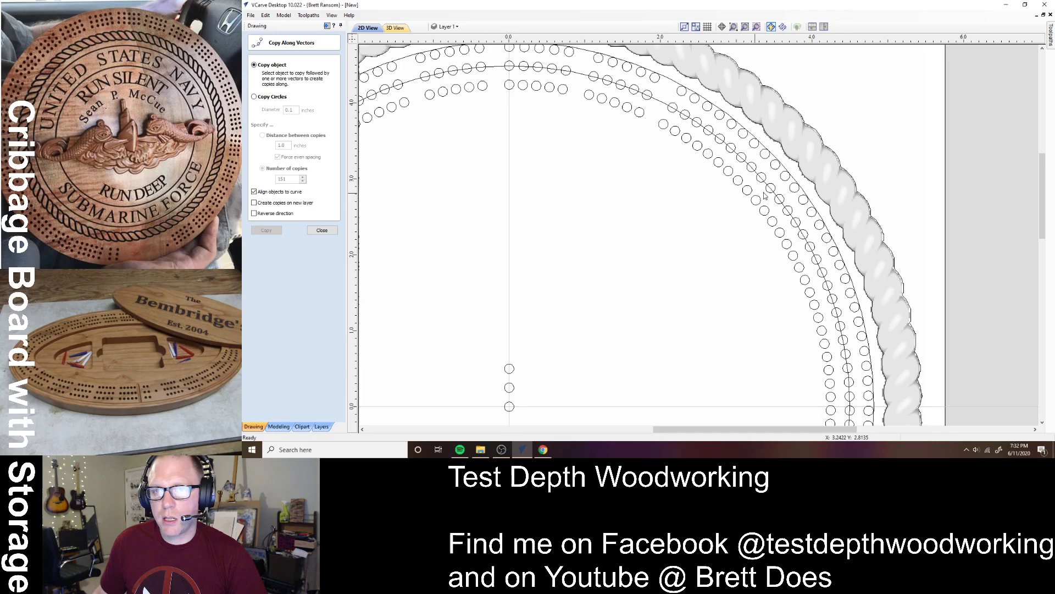
left_click(718, 169)
key("Delete")
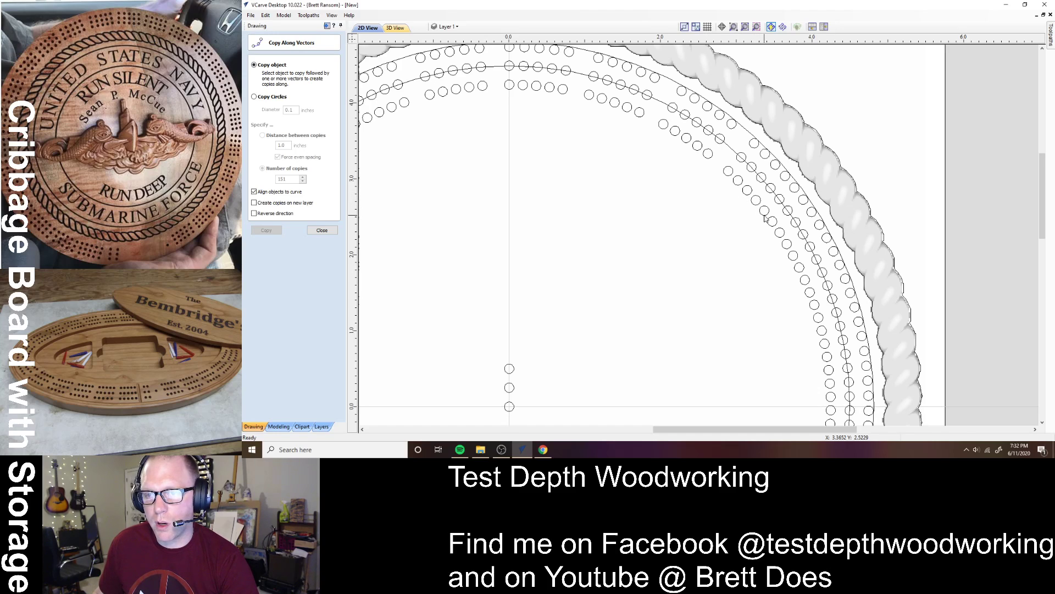
left_click(772, 222)
key("Delete")
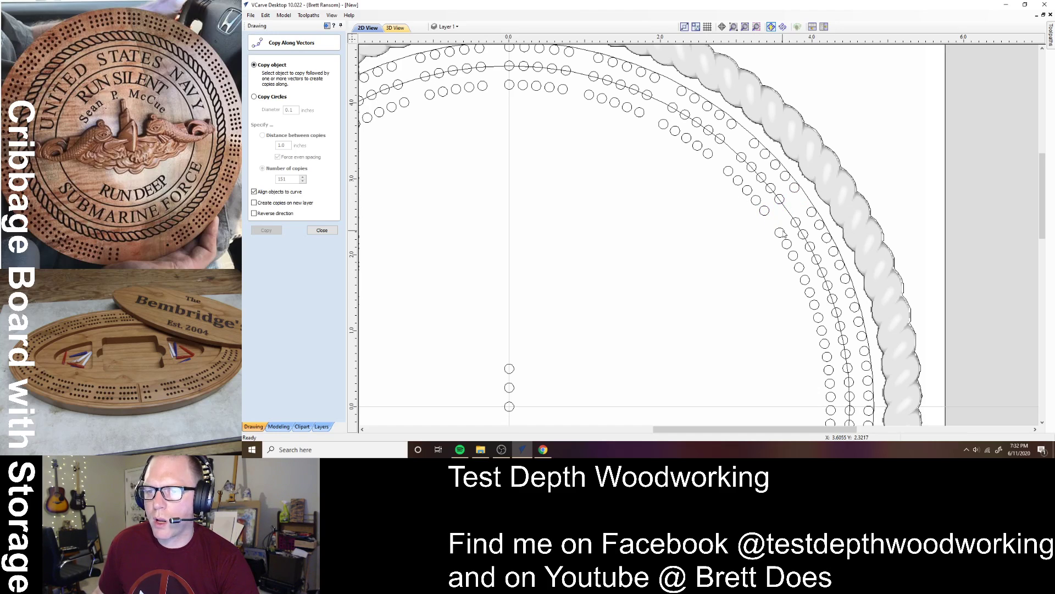
left_click(811, 298)
key("Delete")
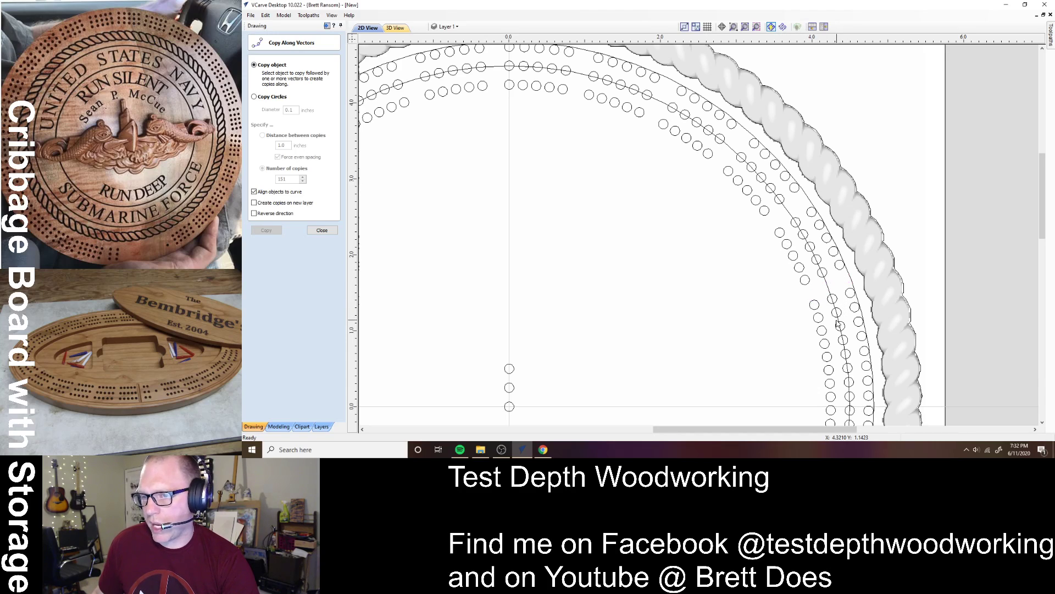
- Delete another three-hole set further down the right side to leave a gap
scroll(844, 396, "down", 5)
scroll(846, 407, "up", 8)
scroll(847, 405, "up", 1)
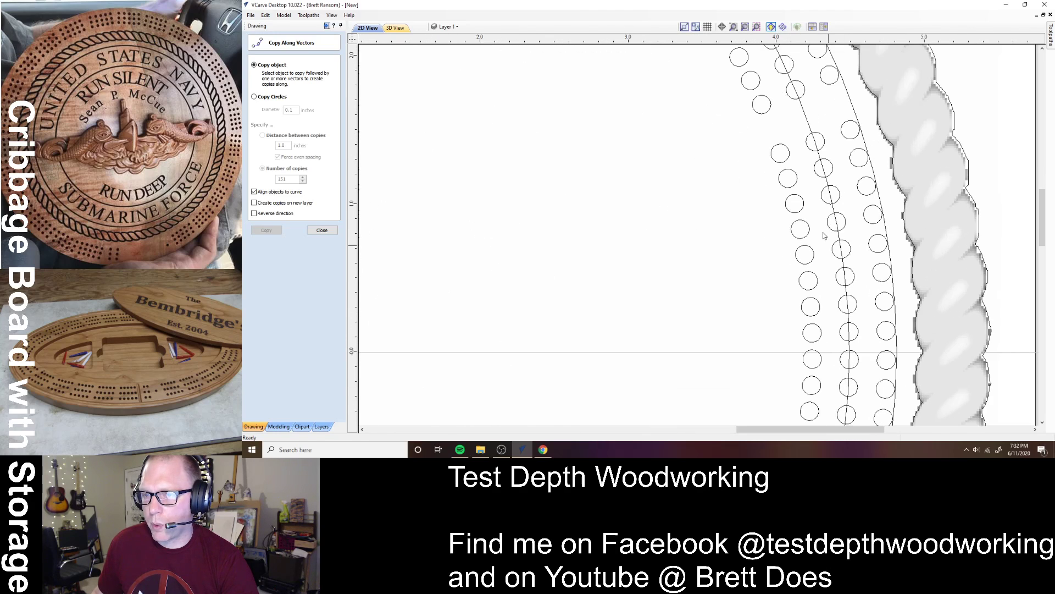
left_click(815, 294)
key("Delete")
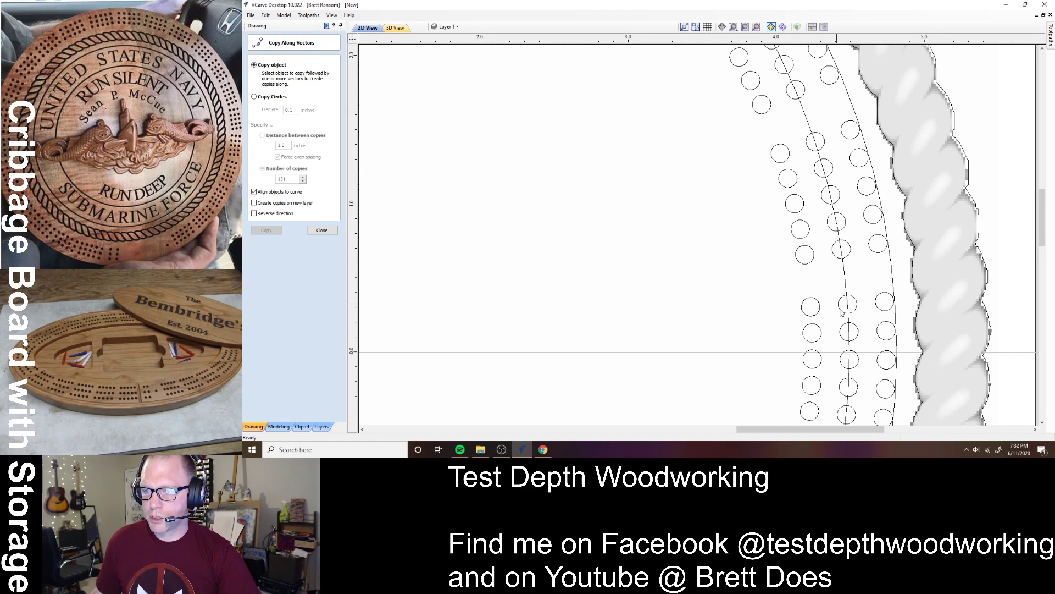
- Delete two more rows of three peg holes on the right side of the track
scroll(817, 224, "down", 5)
scroll(845, 404, "up", 4)
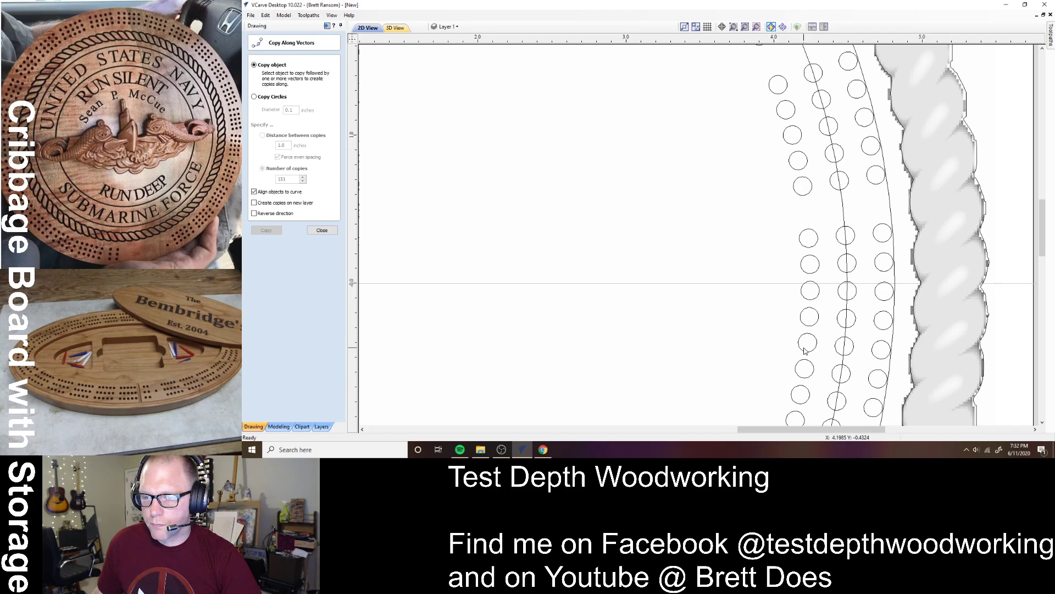
scroll(808, 364, "down", 6)
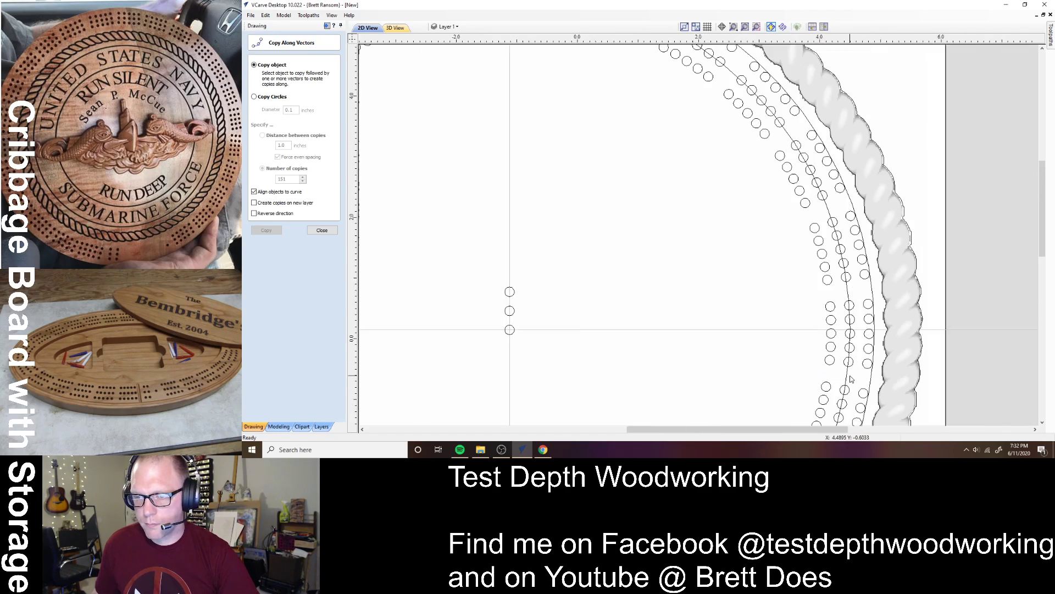
scroll(820, 163, "up", 1)
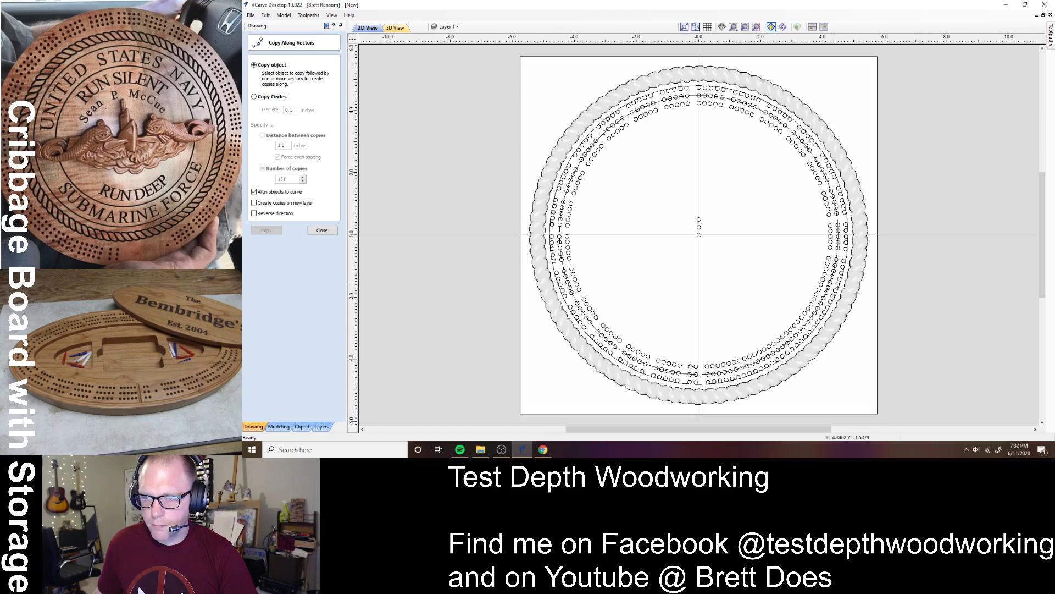
scroll(820, 163, "up", 4)
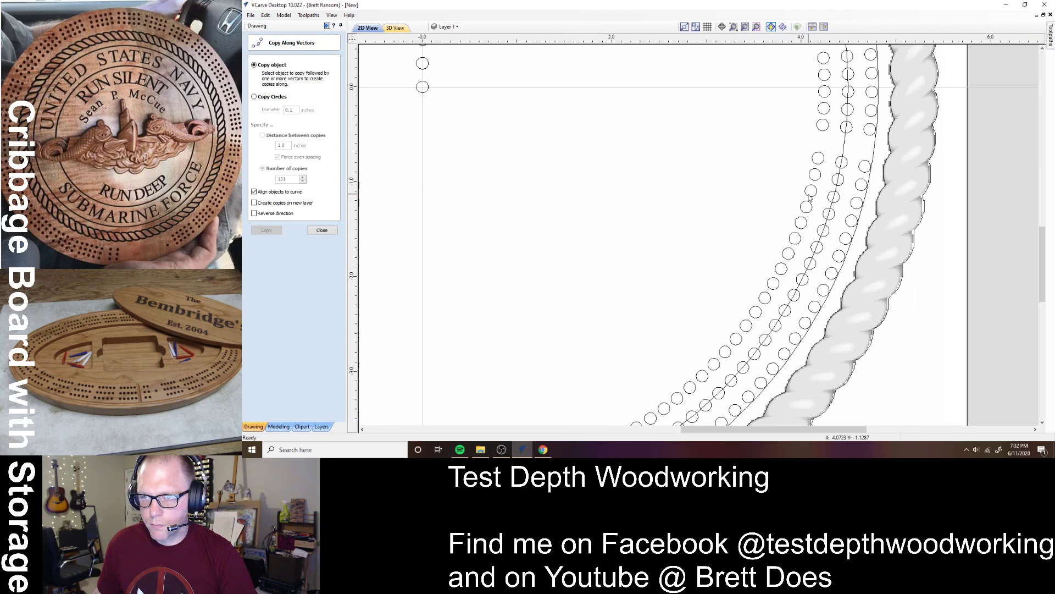
left_click(799, 237)
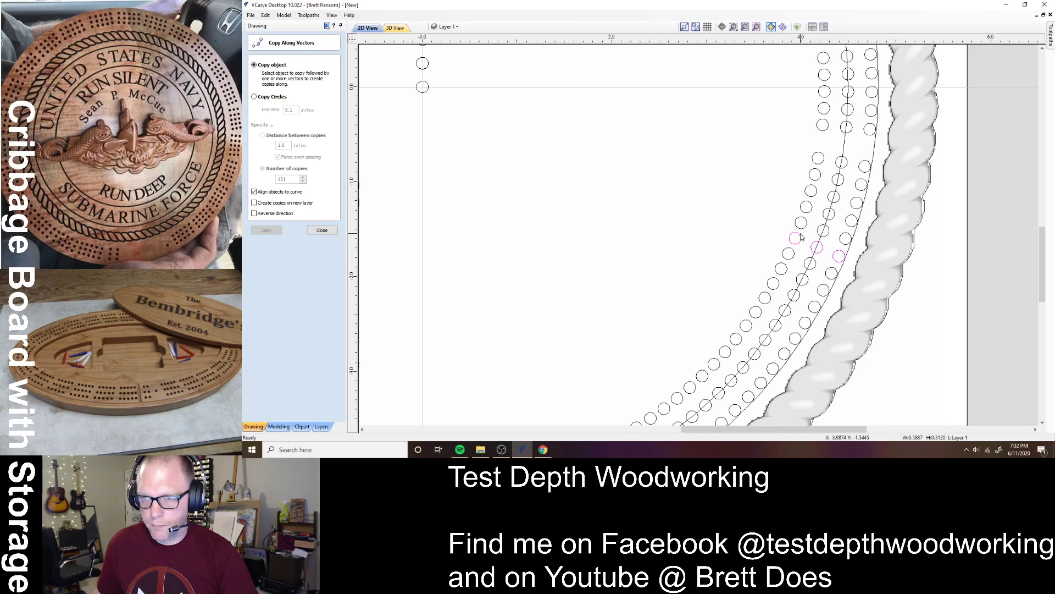
key("Delete")
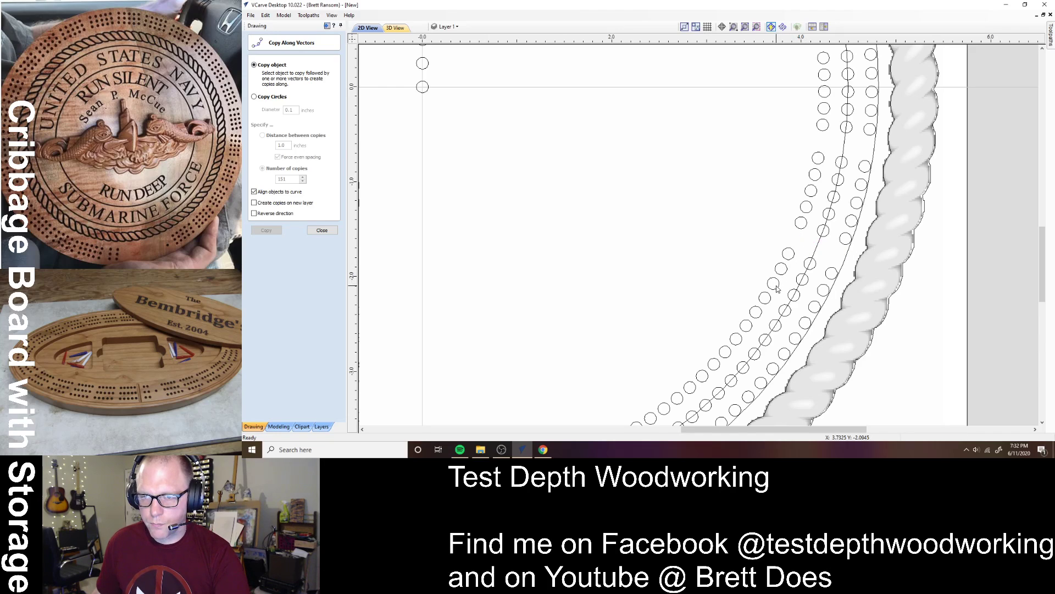
left_click(753, 330)
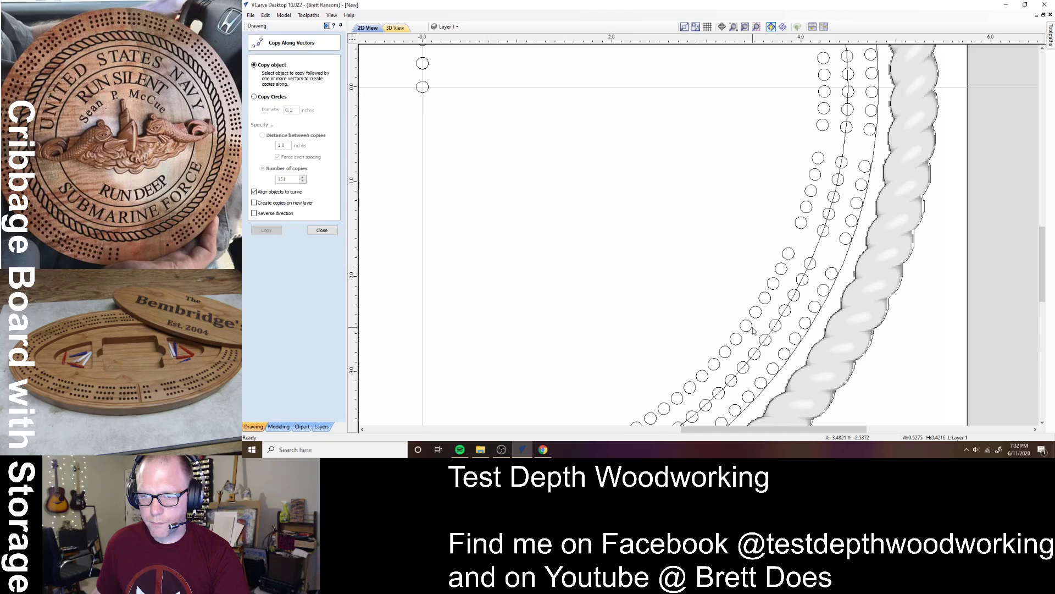
key("Delete")
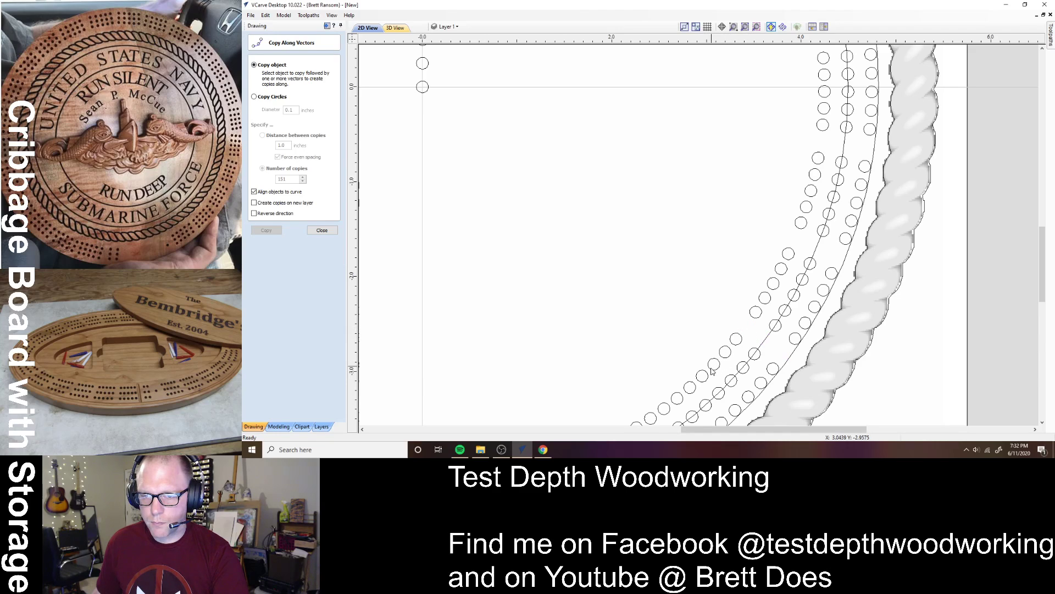
- Delete a single peg hole and two three-hole groups along the lower right and bottom of the track
left_click(679, 399)
key("Delete")
scroll(726, 372, "down", 4)
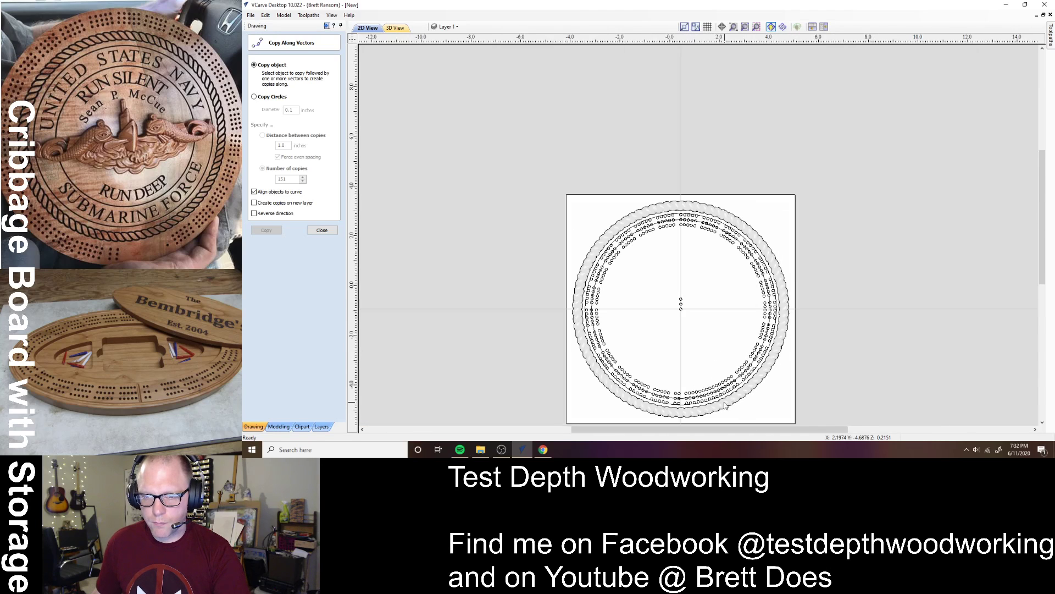
scroll(731, 376, "up", 3)
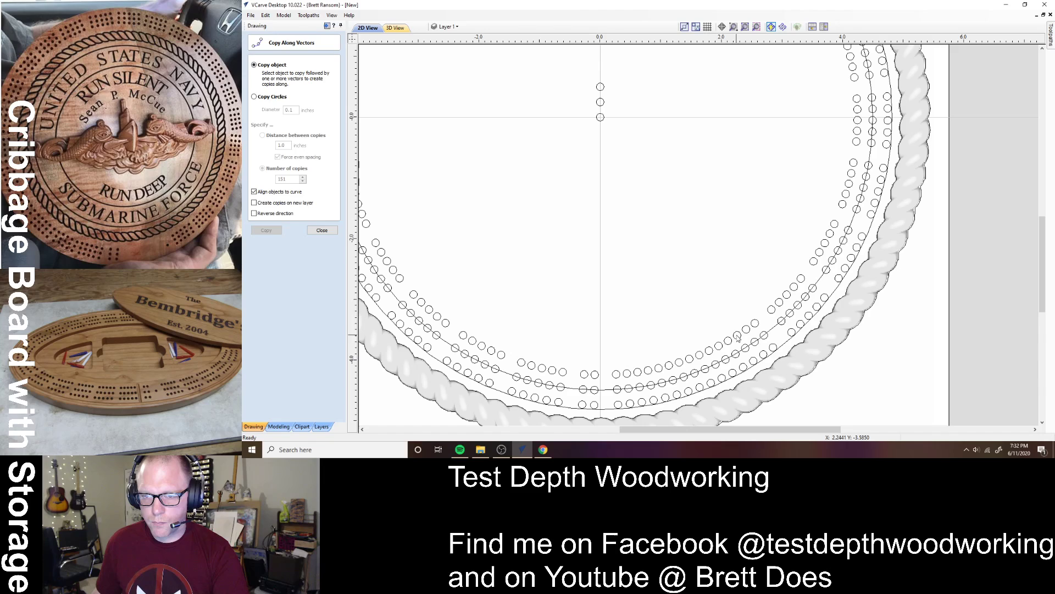
left_click(710, 355)
key("Delete")
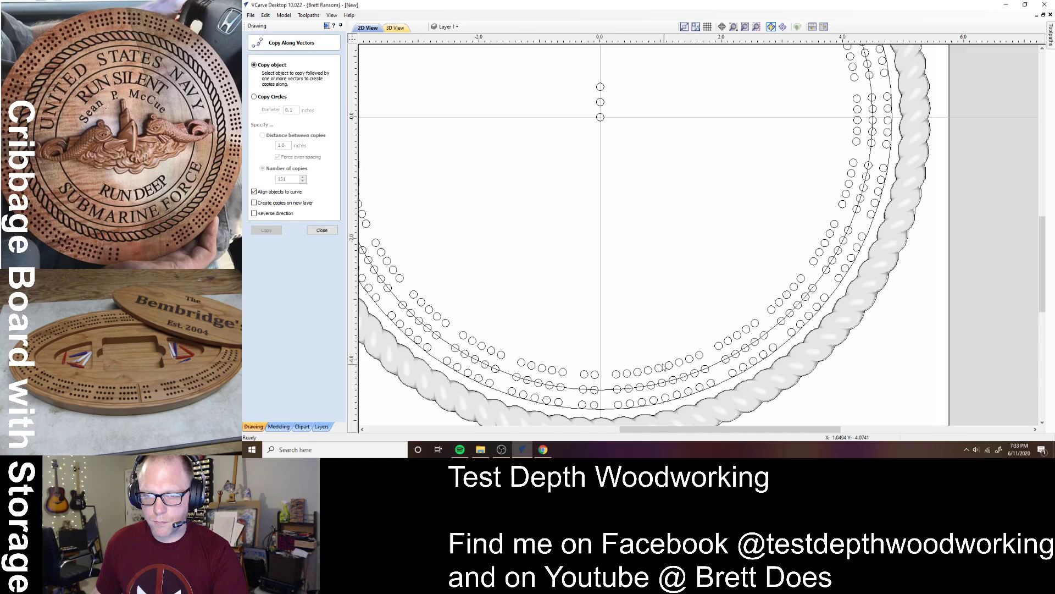
left_click(650, 371)
key("Delete")
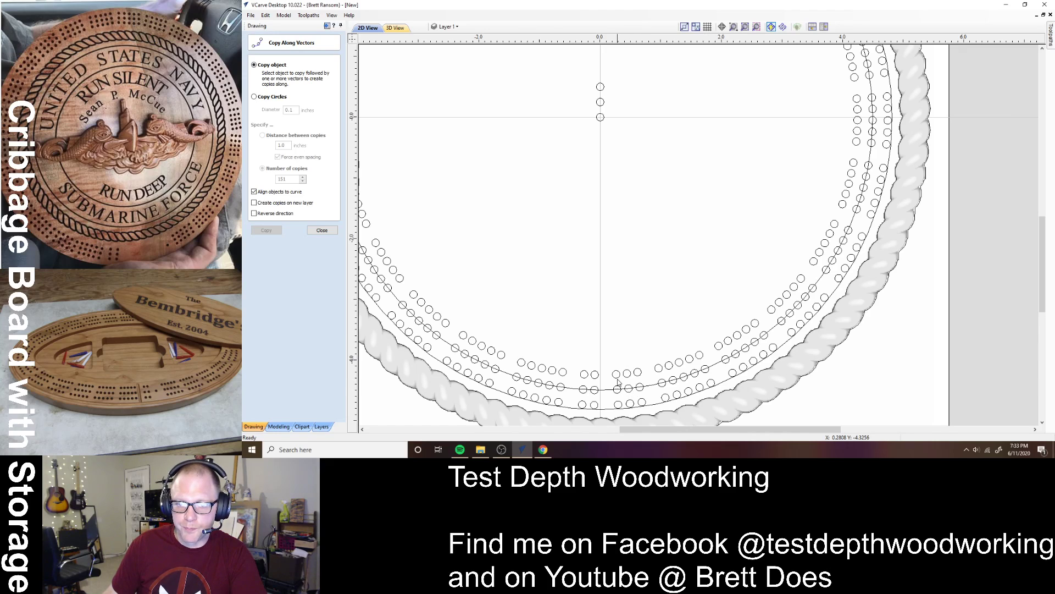
- Delete a bottom-centre peg-hole column, ungroup a neighbouring column onto the groups layer, and view the whole board
left_click(618, 378)
key("Delete")
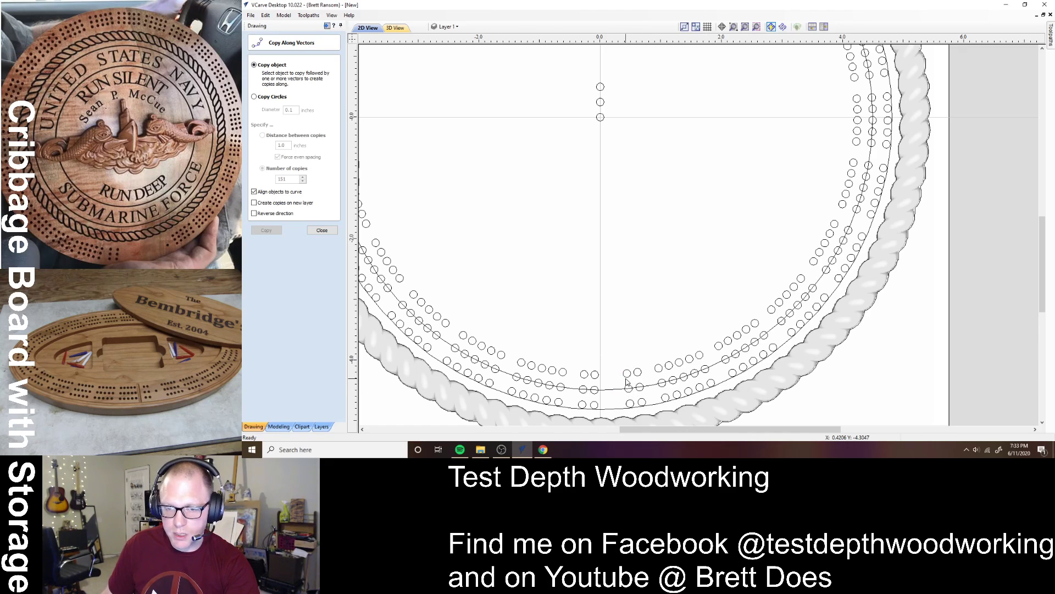
left_click(639, 379)
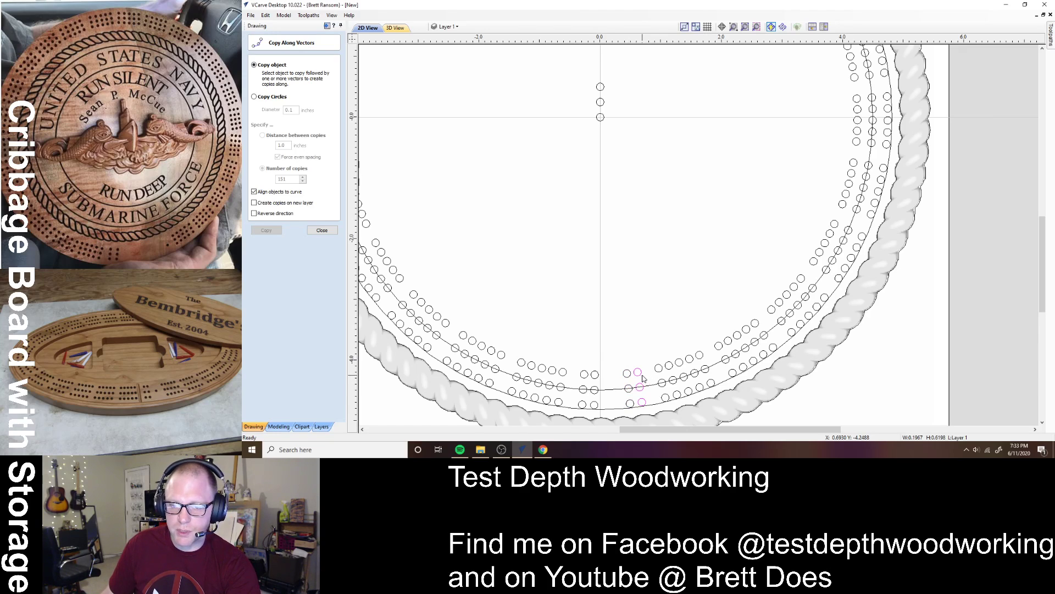
left_click(631, 379)
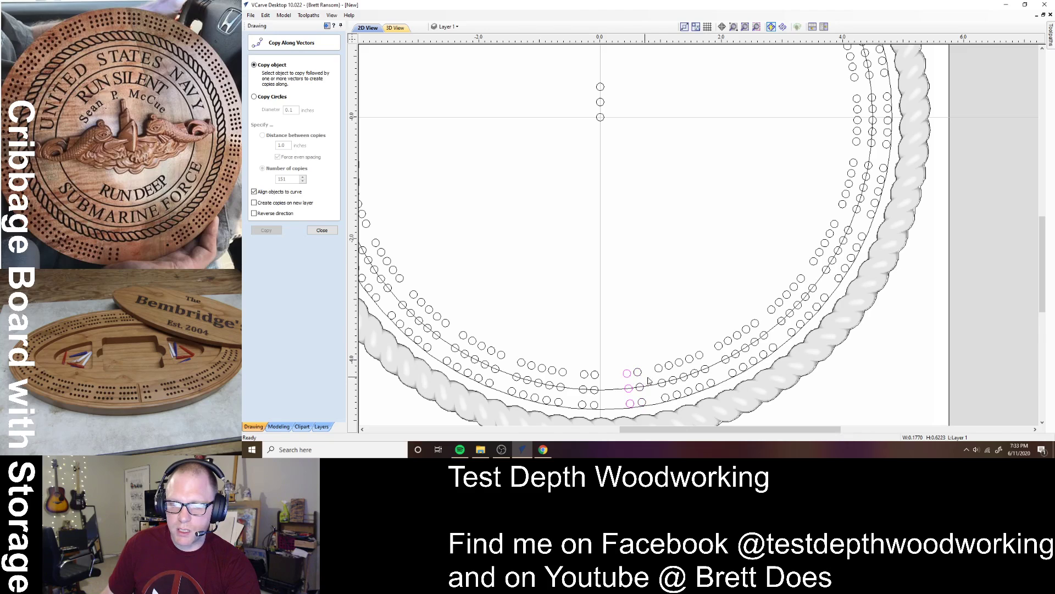
left_click(640, 378)
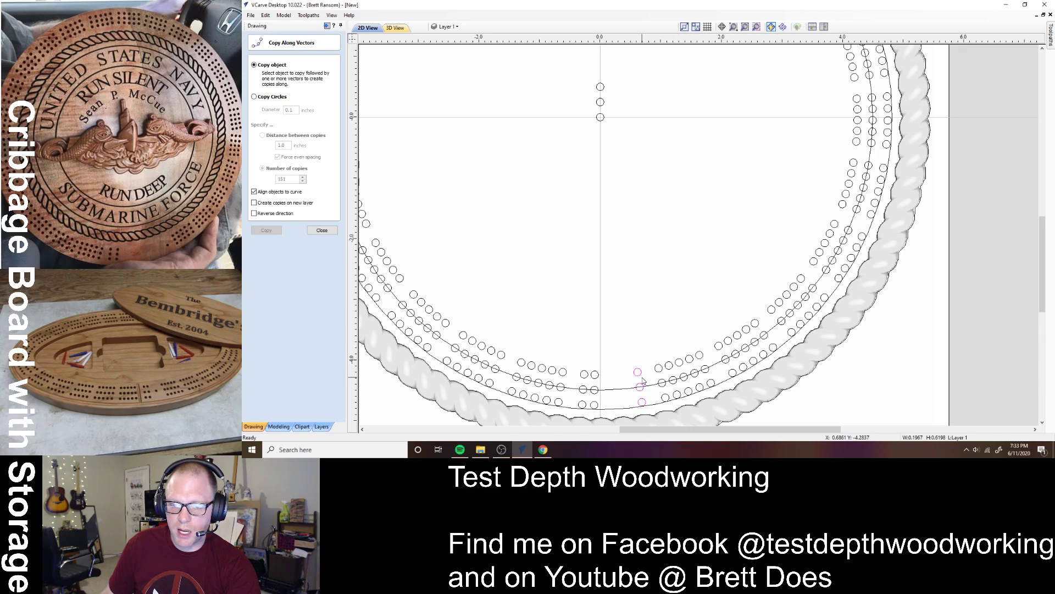
right_click(643, 379)
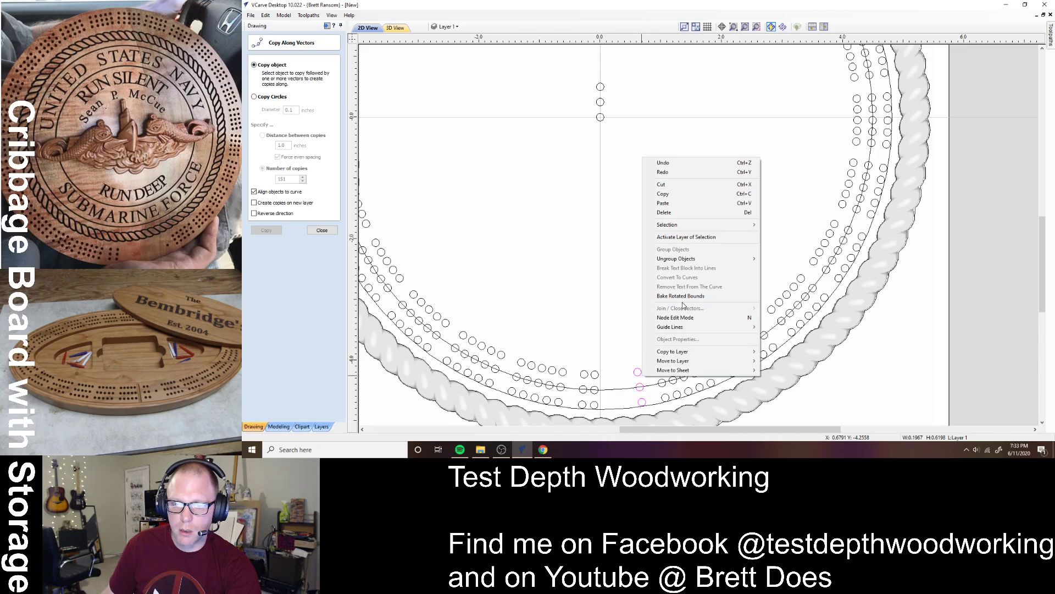
mouse_move(687, 258)
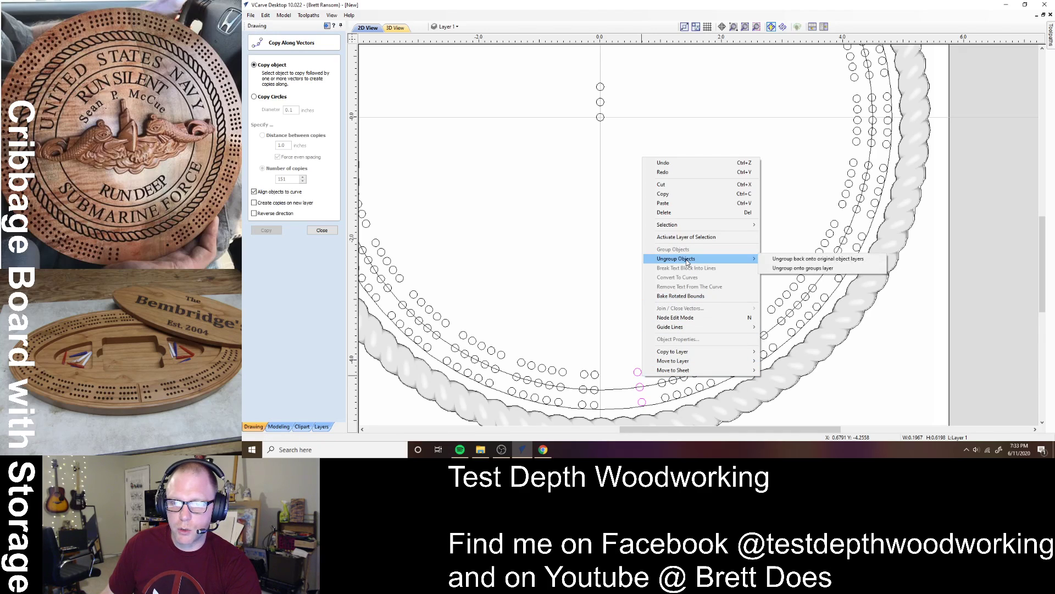
left_click(800, 270)
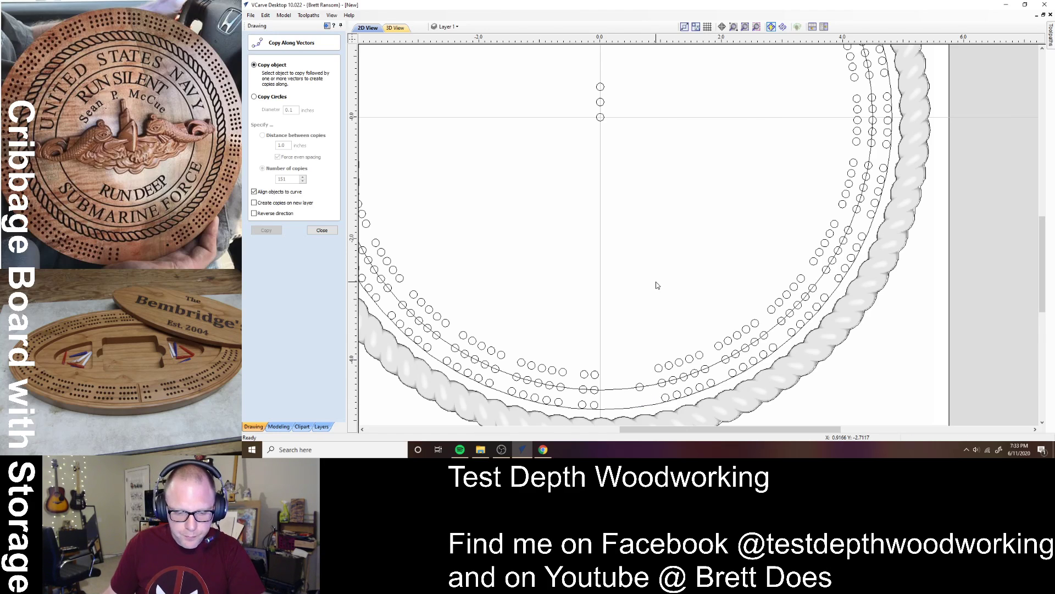
key("F6")
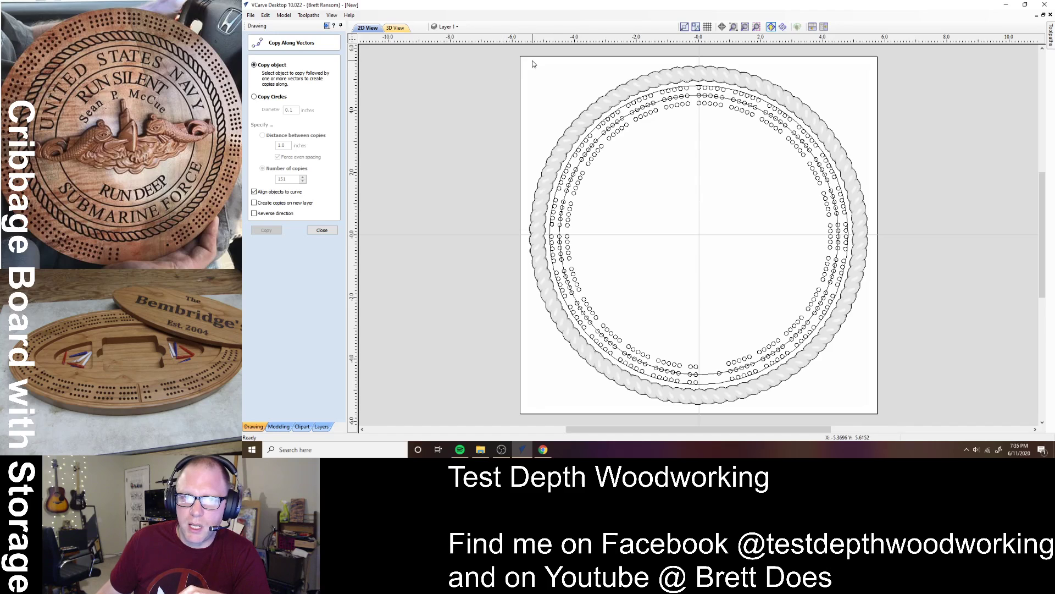
- Select all vectors except the rope border and the inner guide circles
key("ctrl+a")
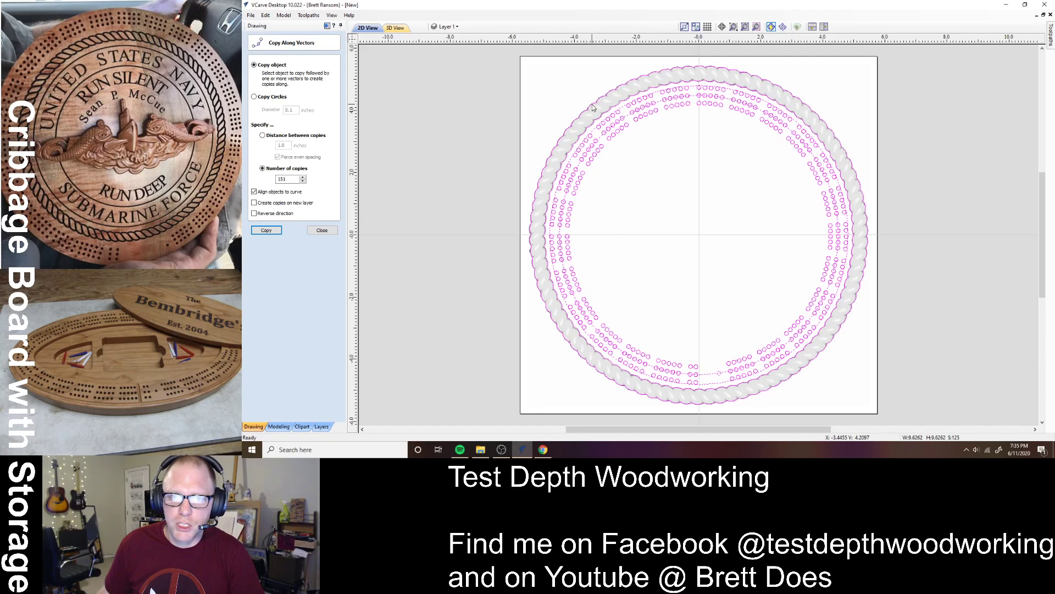
left_click(603, 118, "shift")
left_click(625, 116, "shift")
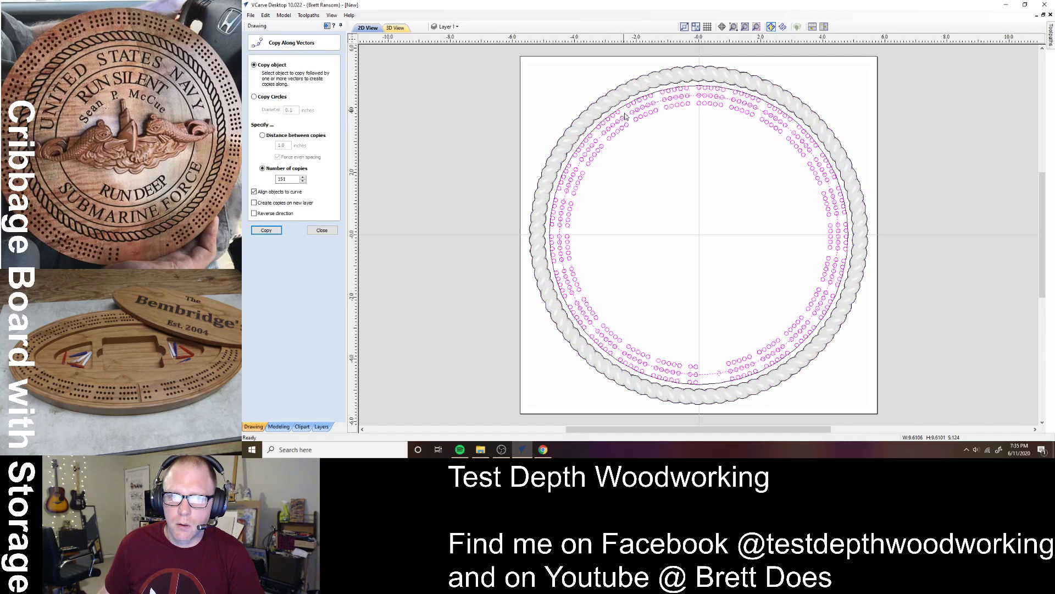
left_click(628, 120, "shift")
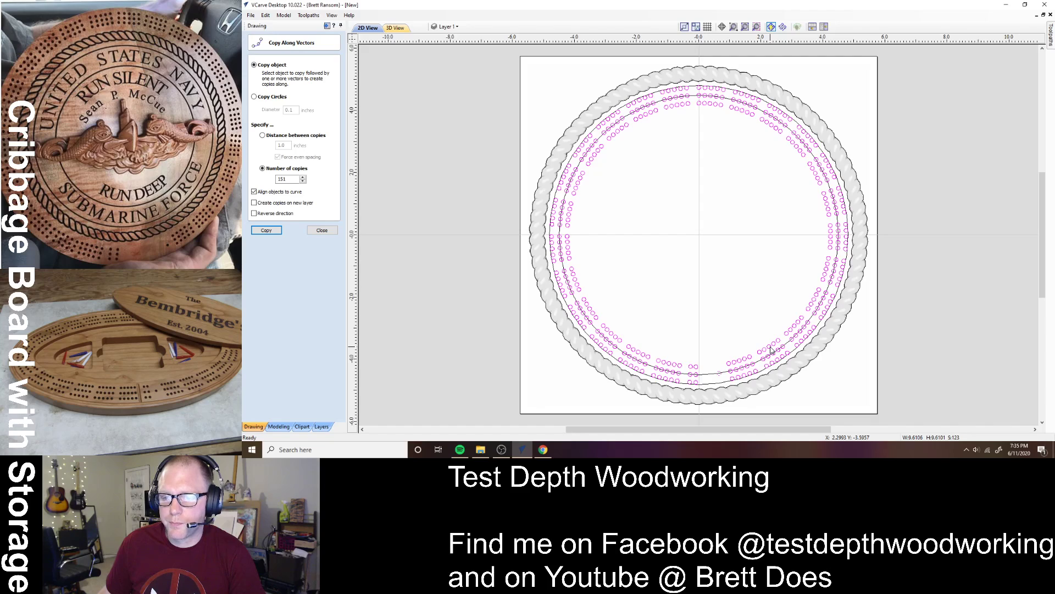
- Add a new layer named 'peg holes' with an orange-red colour
left_click(460, 27)
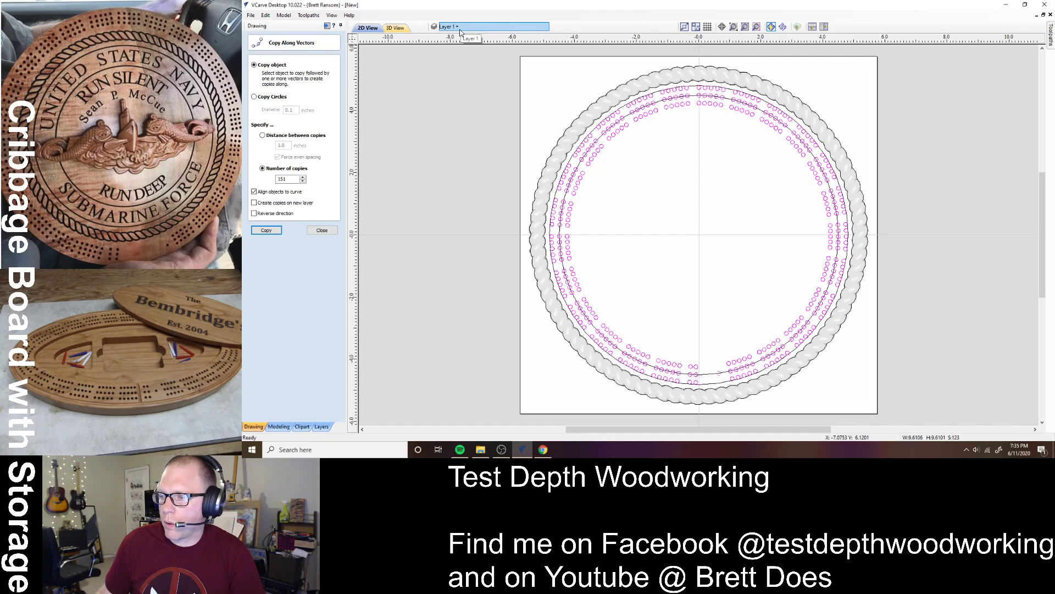
left_click(460, 29)
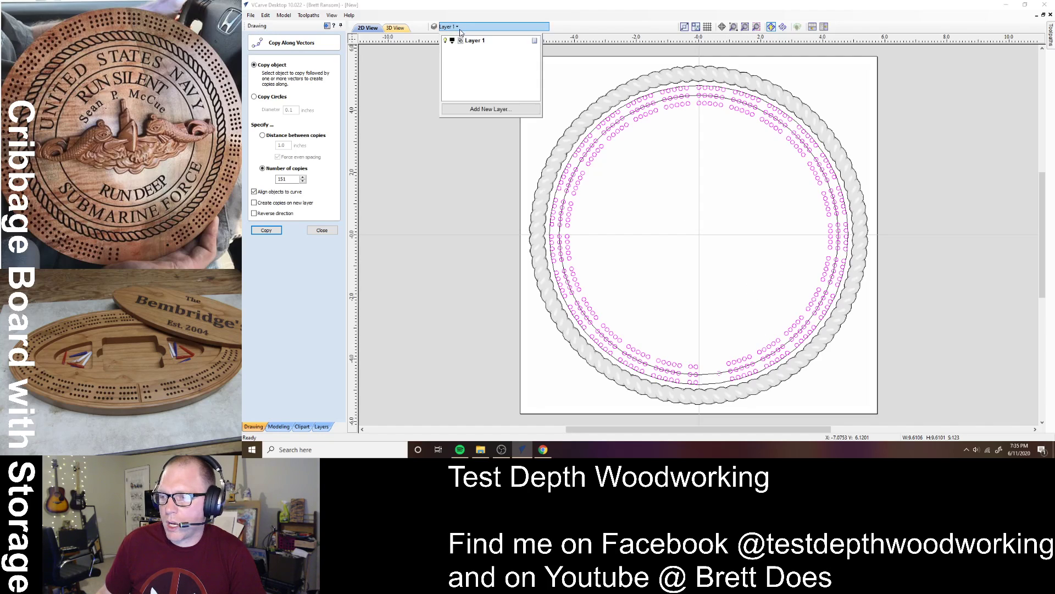
left_click(491, 110)
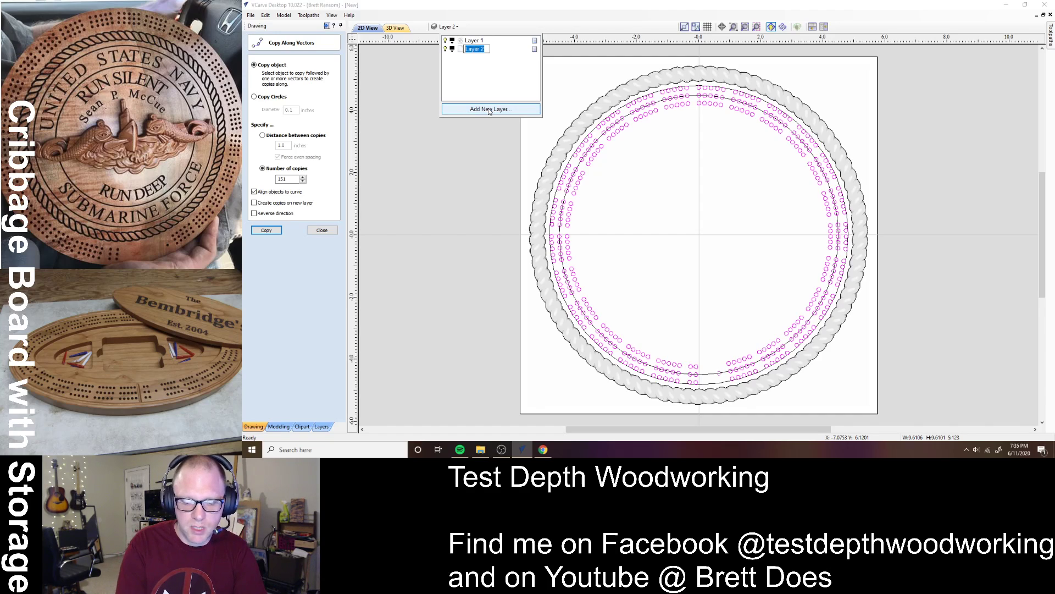
type("peg holes")
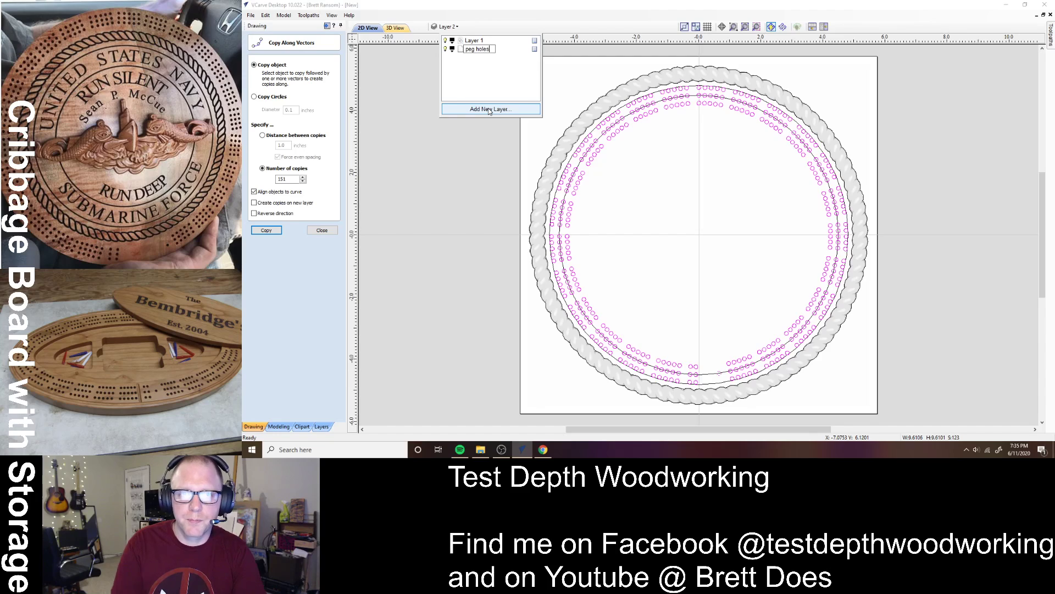
key("Return")
left_click(453, 50)
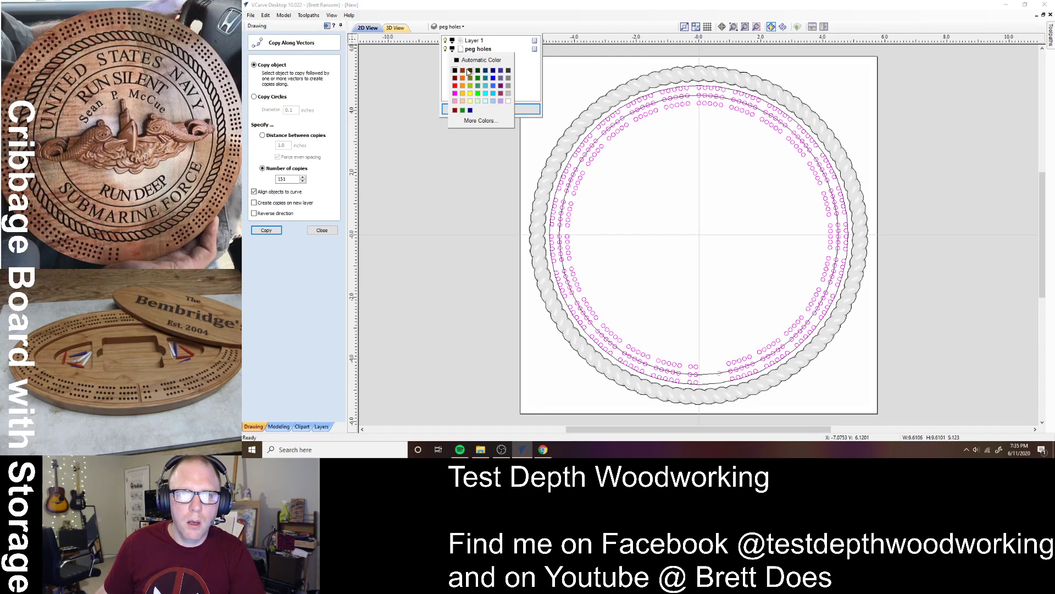
left_click(465, 84)
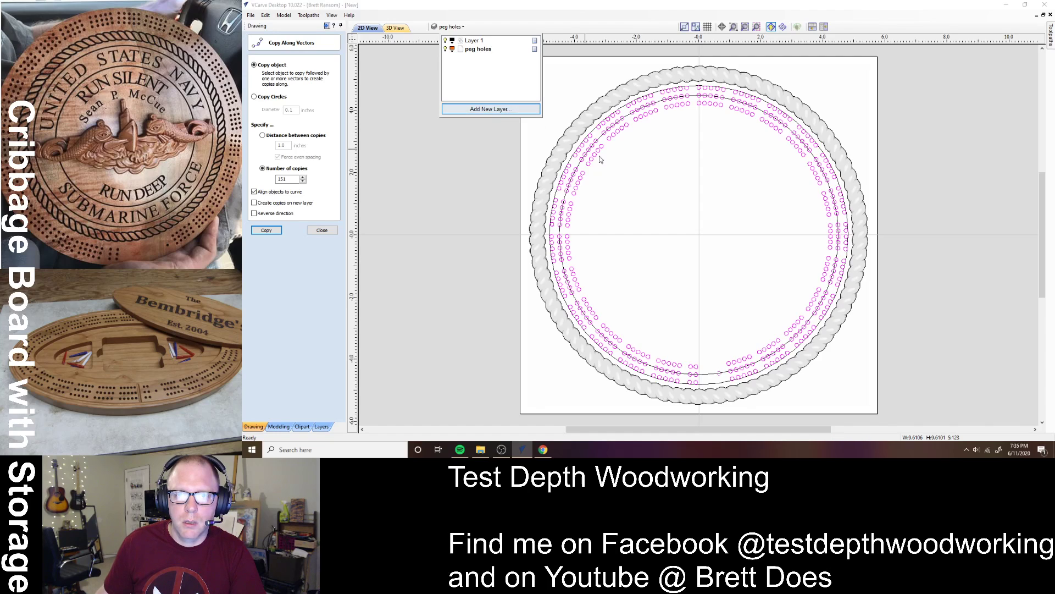
left_click(655, 182)
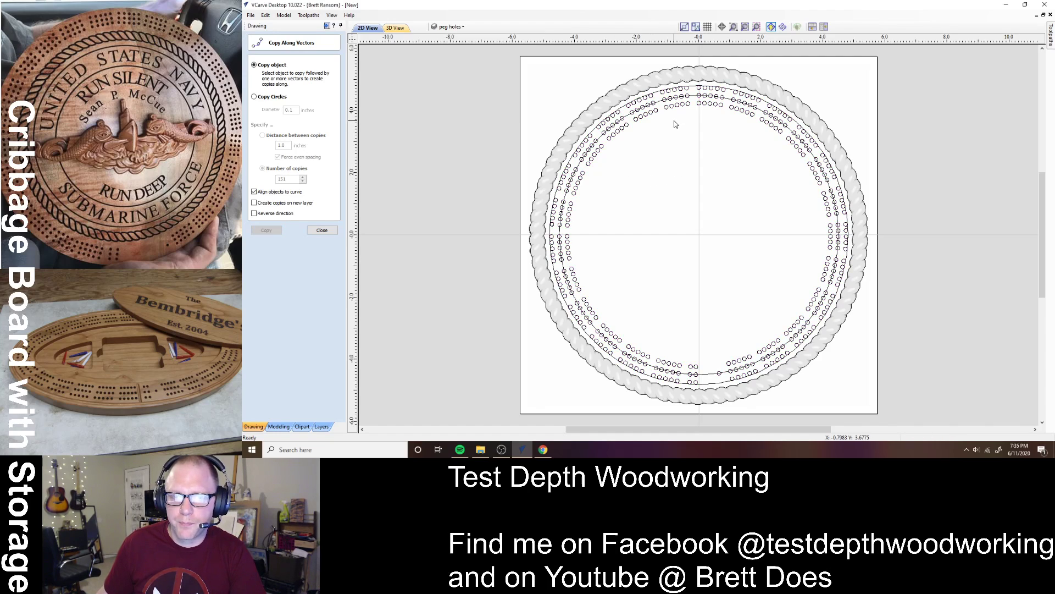
- Select the peg-hole circles, excluding border and inner circle, and move them to the 'peg holes' layer
key("ctrl+a")
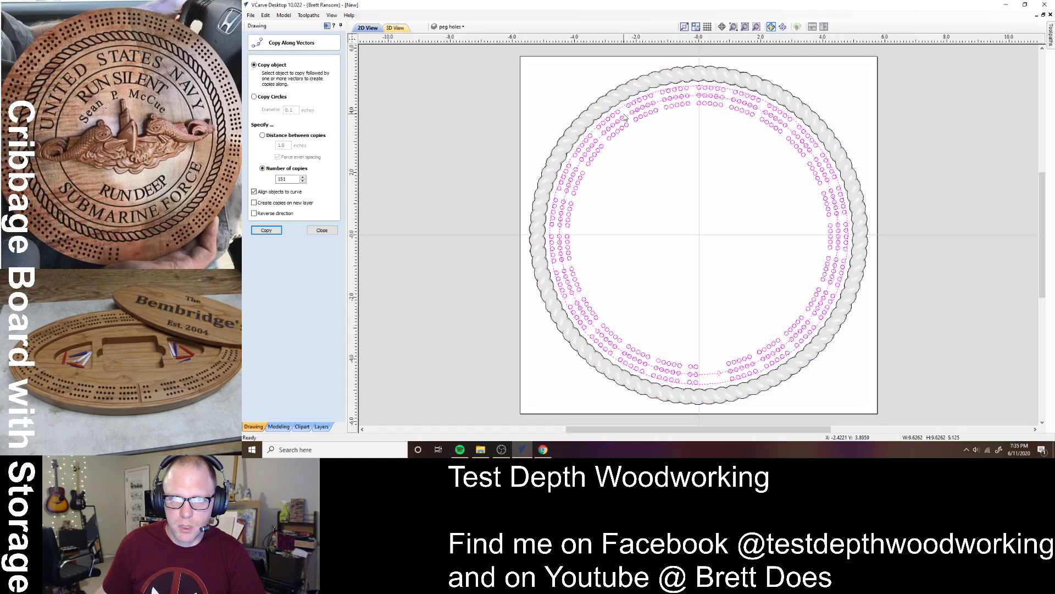
left_click(618, 108)
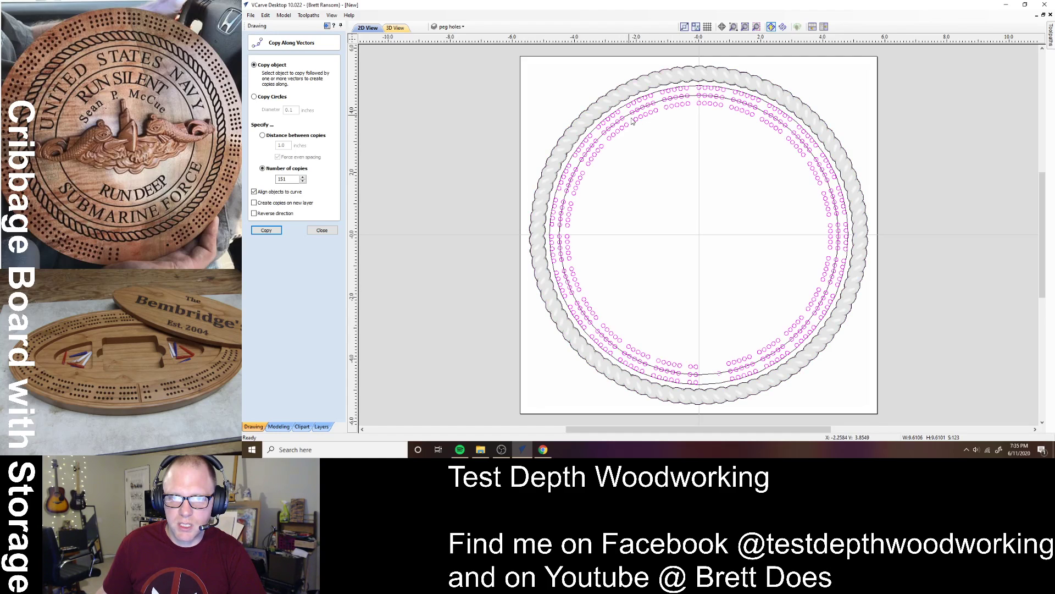
right_click(666, 114)
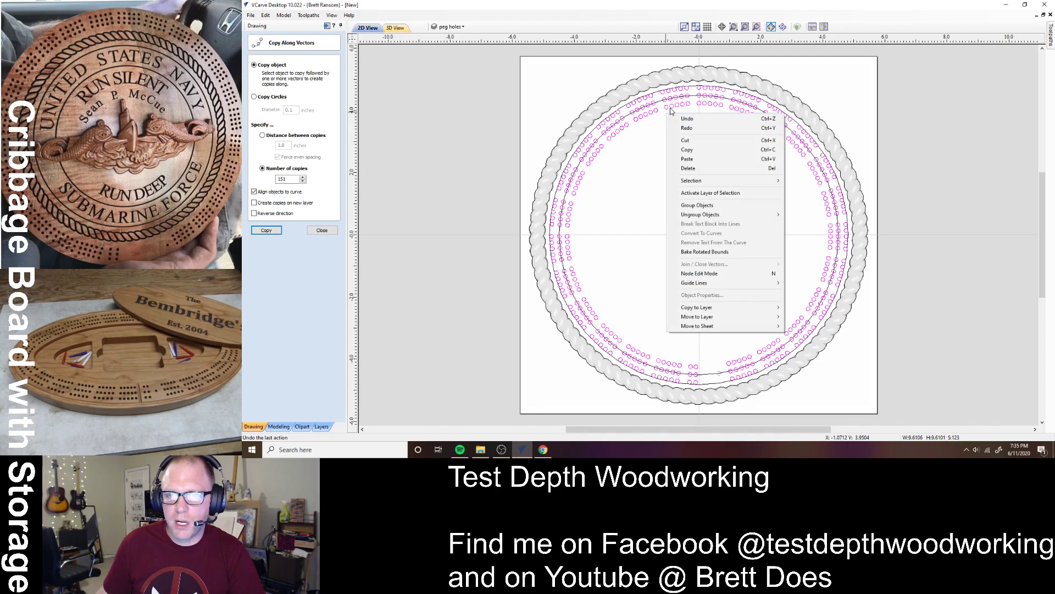
mouse_move(739, 308)
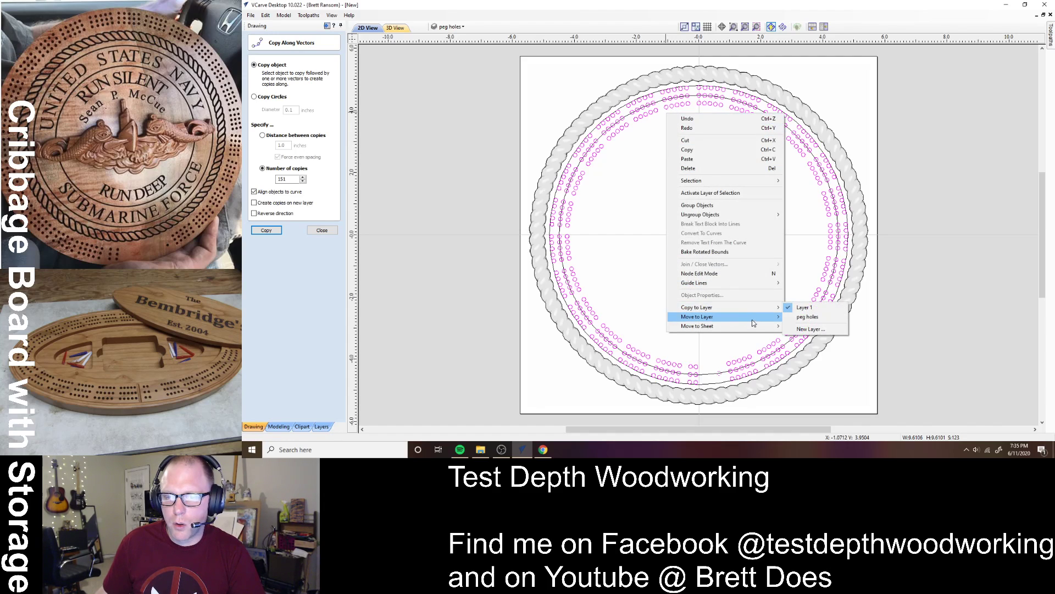
left_click(802, 327)
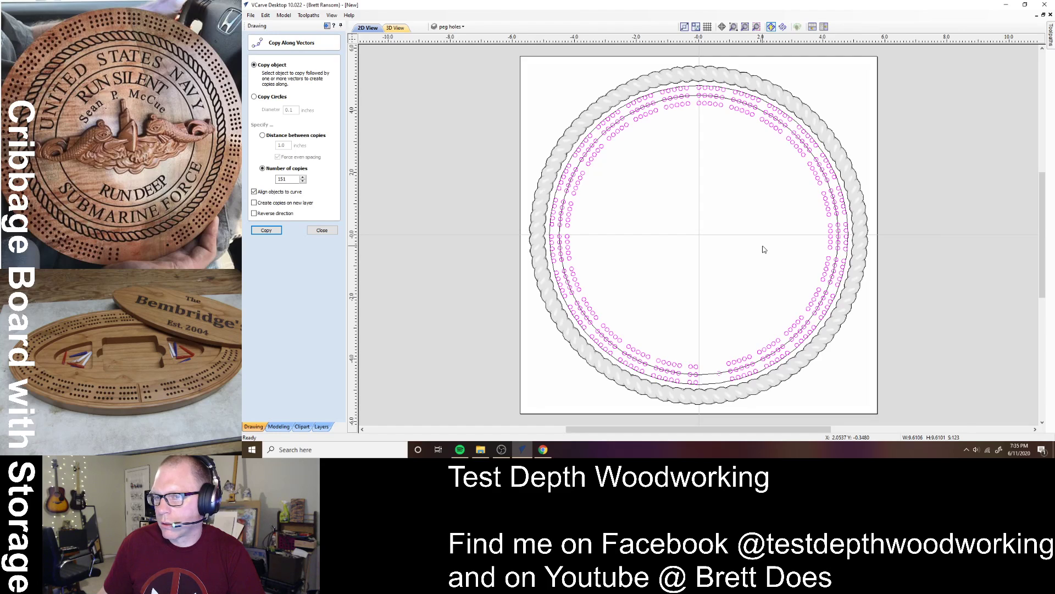
left_click(763, 249)
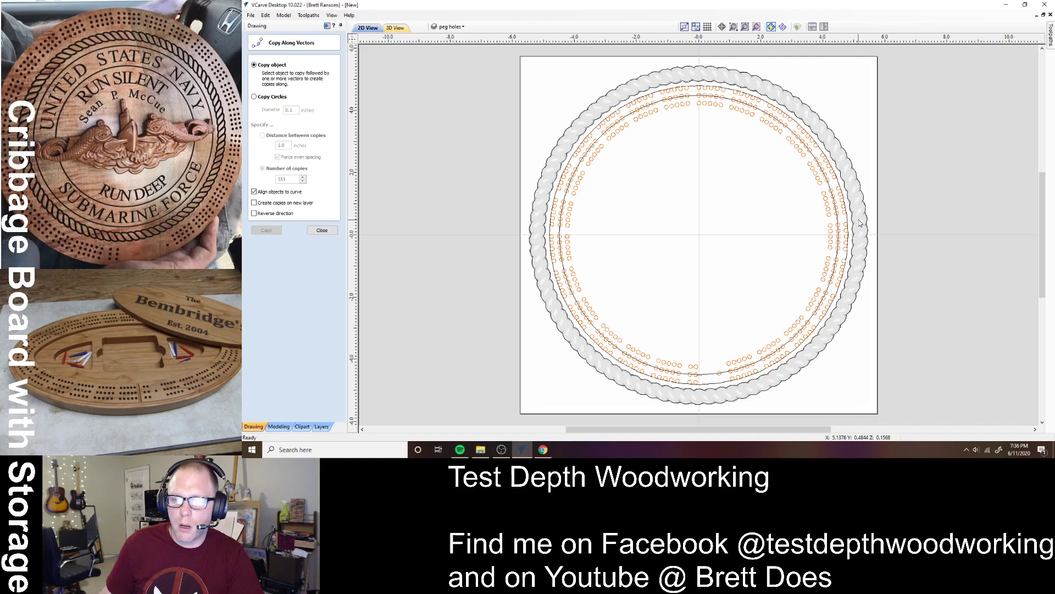
- Draw a short straight line across the peg-hole rows on the right side of the ring
left_click(322, 230)
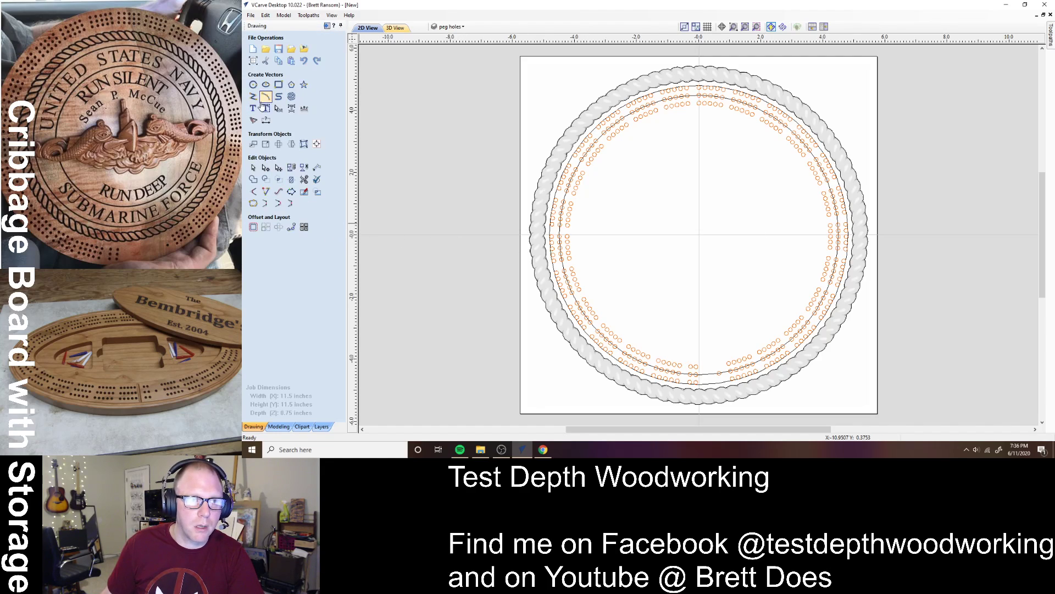
left_click(253, 97)
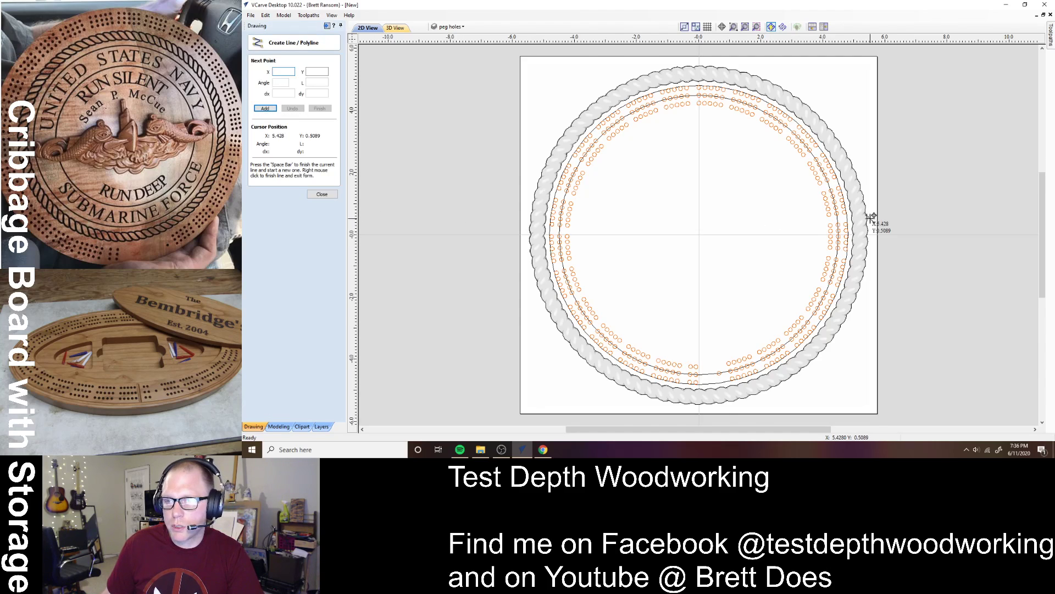
scroll(869, 219, "up", 8)
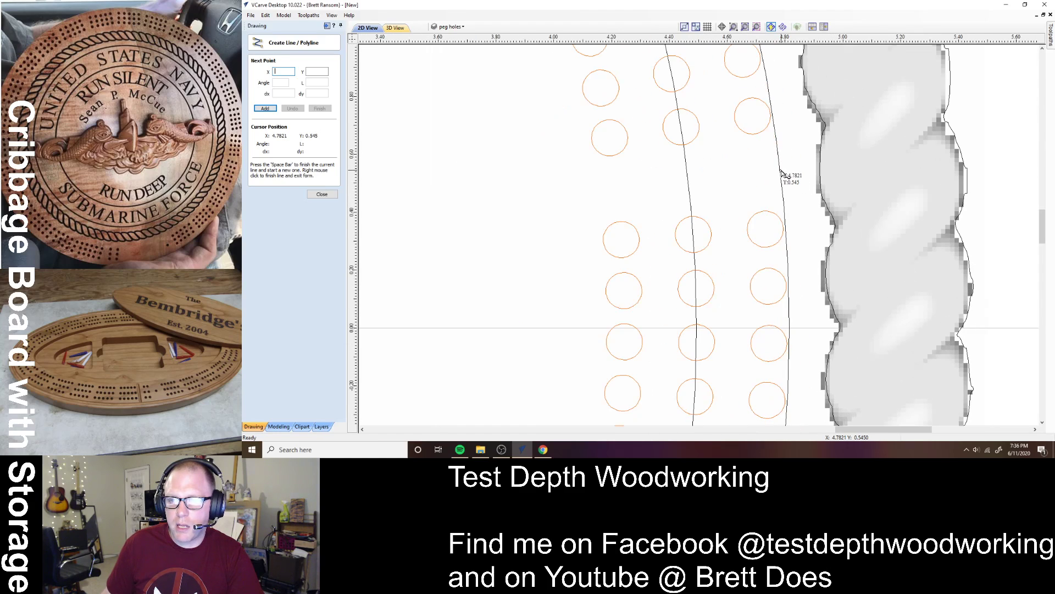
left_click(780, 169)
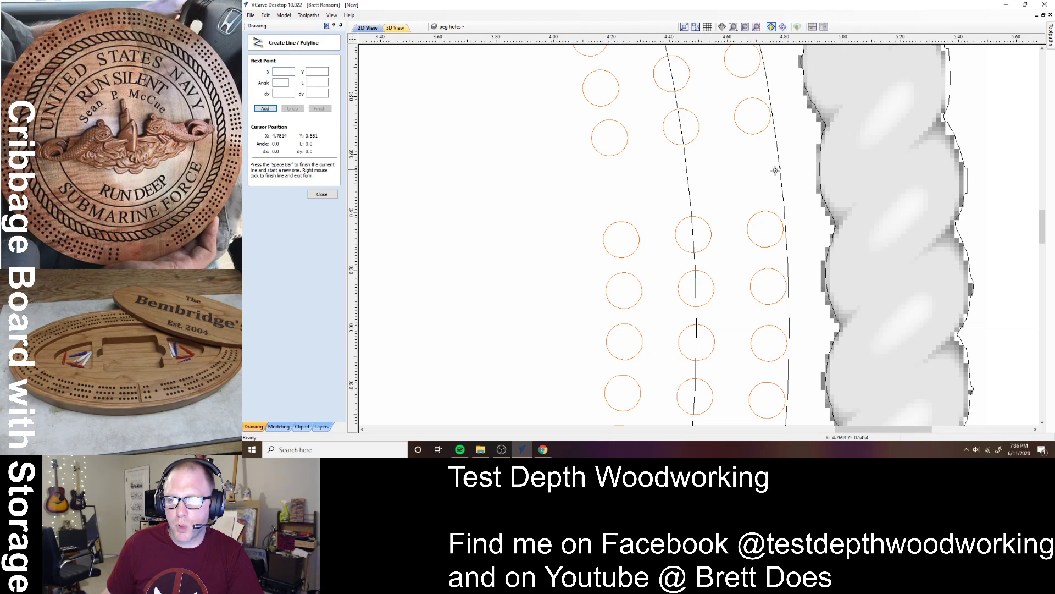
left_click(588, 189)
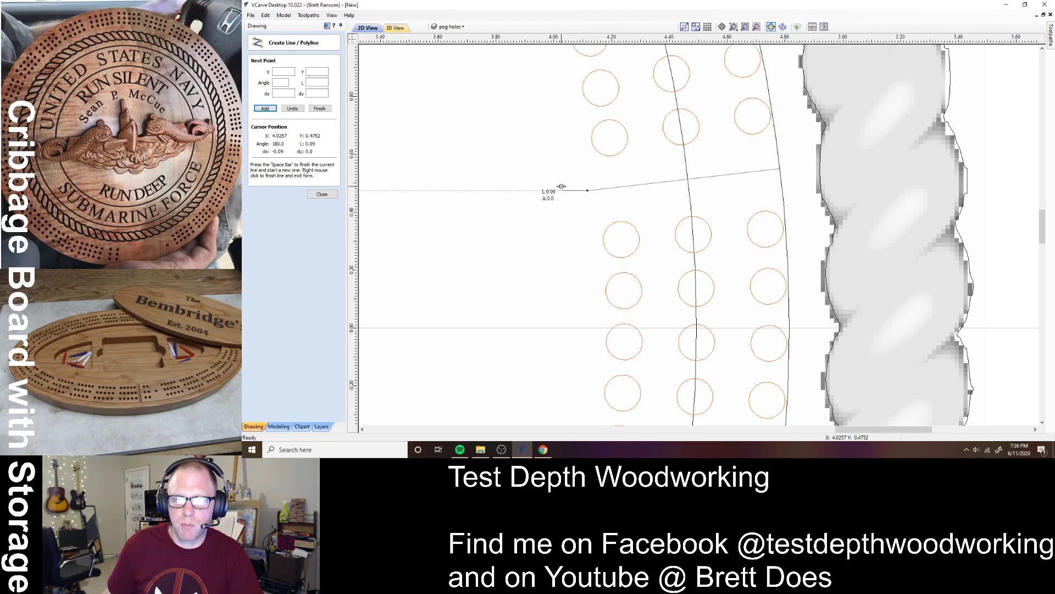
key("space")
left_click(321, 195)
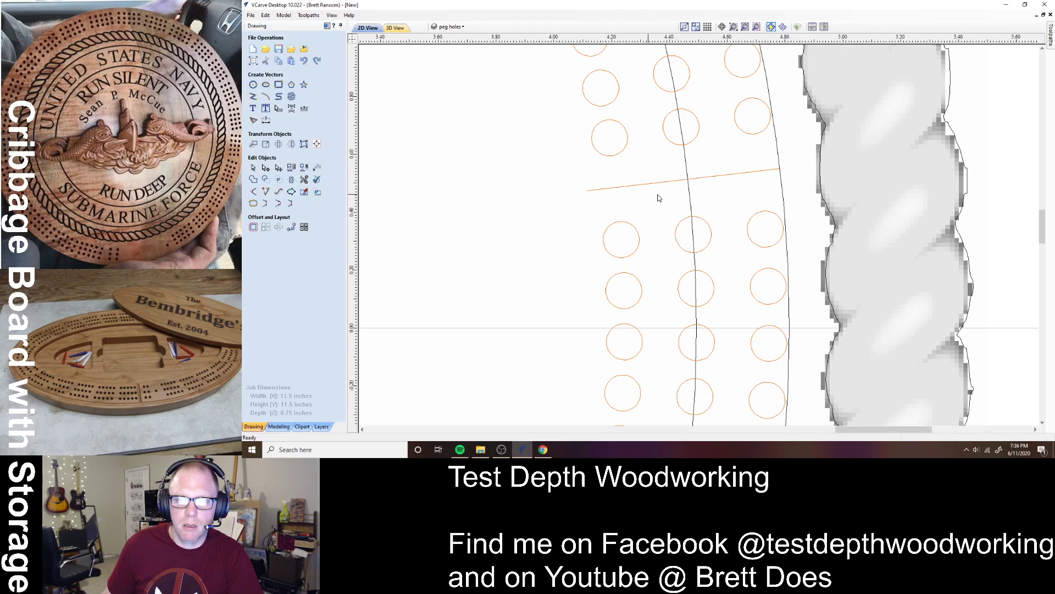
- Nudge the new line slightly to the right, then zoom back out
left_click(708, 179)
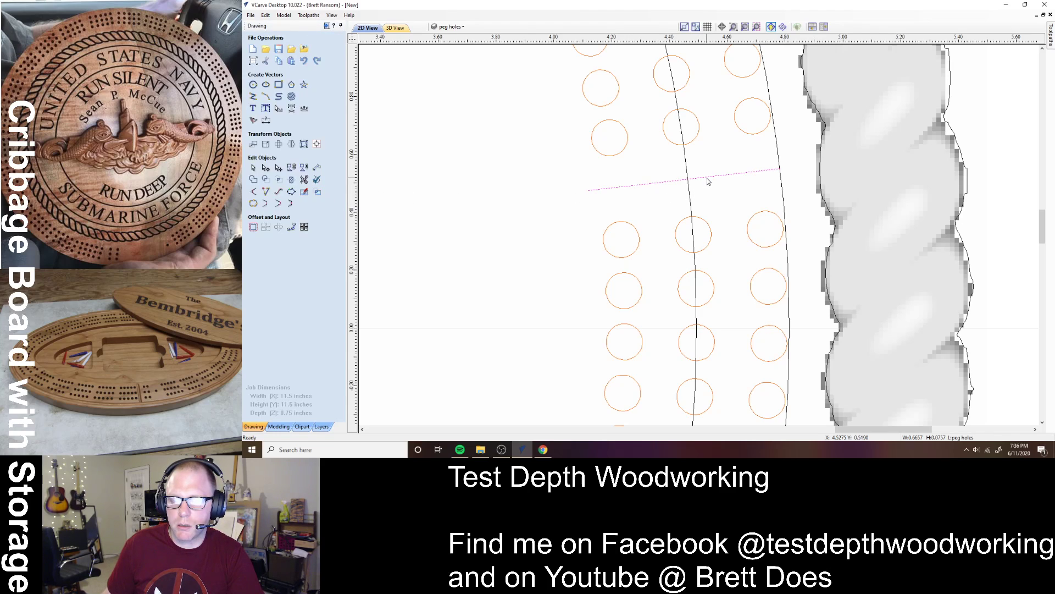
left_click_drag(707, 177, 714, 178)
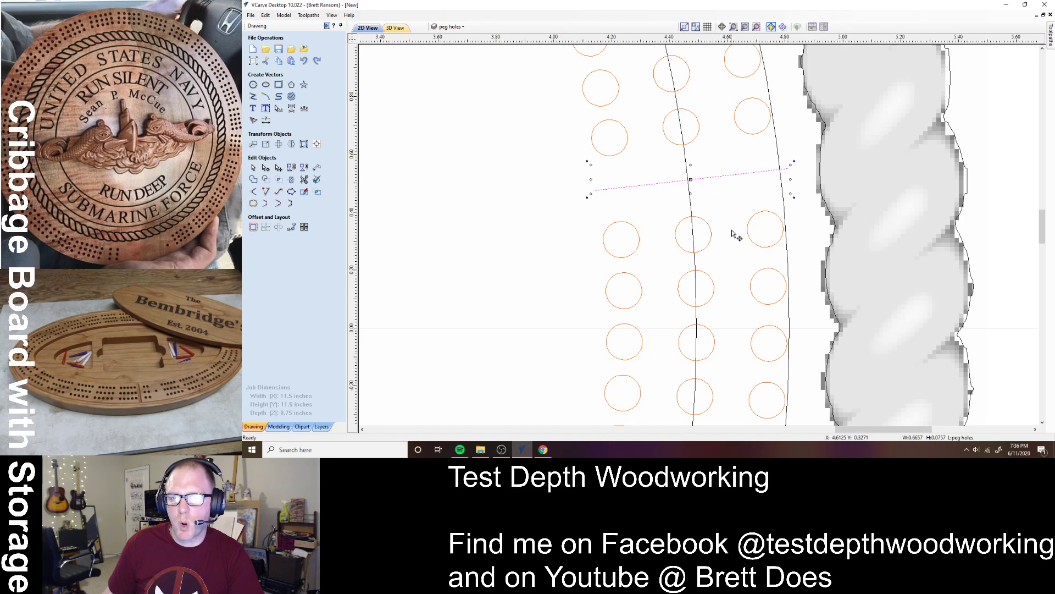
left_click(505, 230)
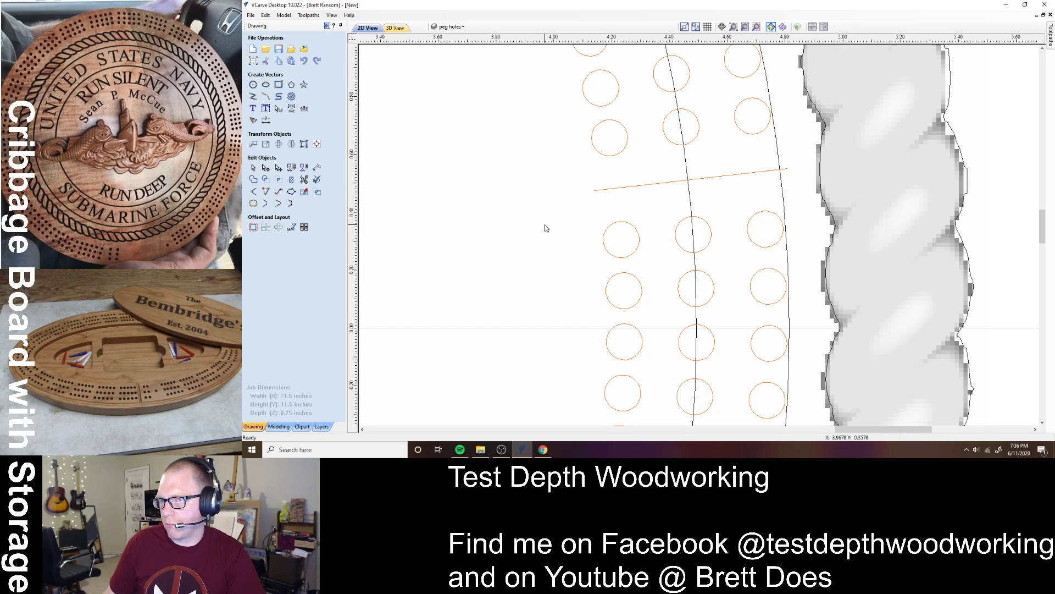
scroll(545, 227, "down", 2)
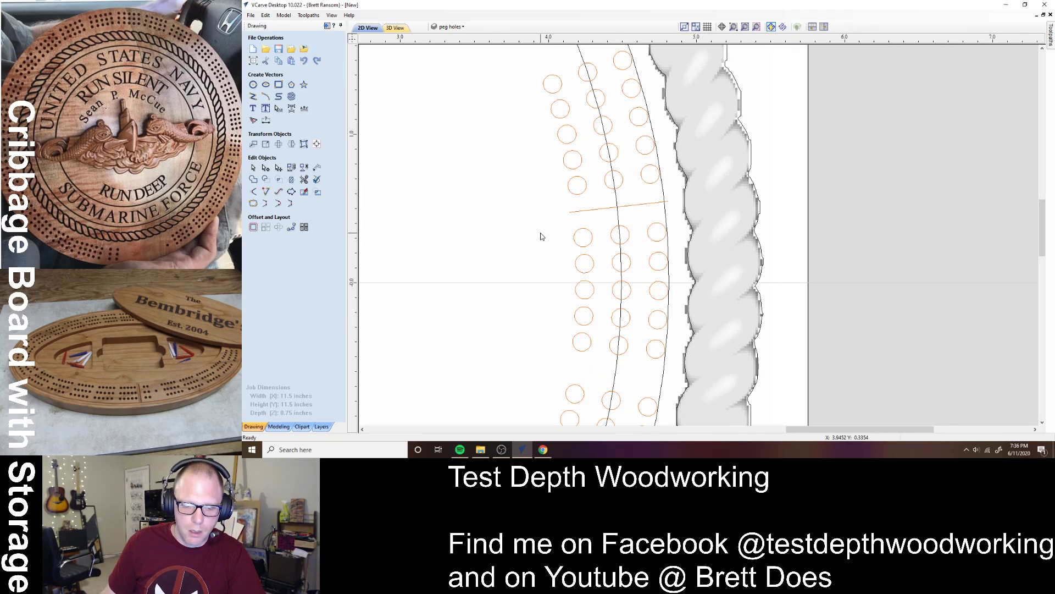
scroll(543, 234, "down", 3)
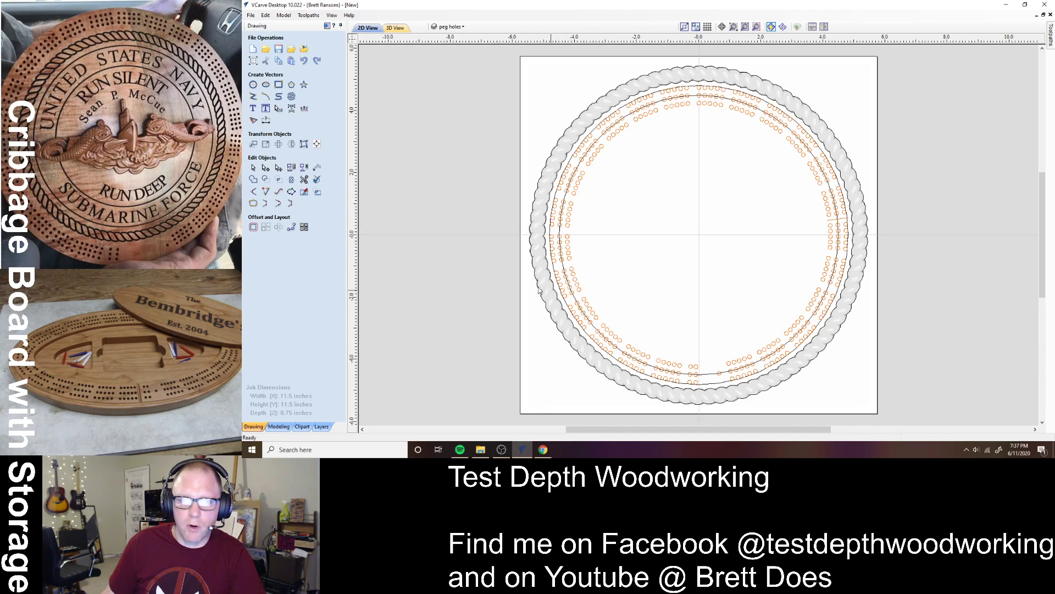
- Draw a circle about 8 inches across centred on the board, just inside the peg holes
left_click(253, 84)
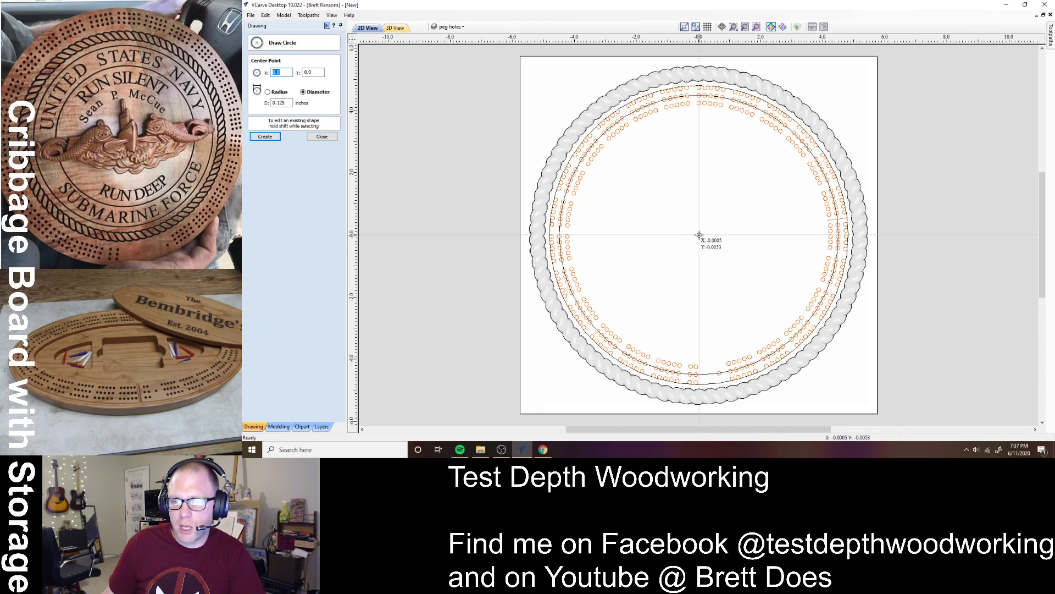
left_click_drag(699, 235, 709, 250)
type("7")
key("Return")
left_click_drag(764, 325, 769, 336)
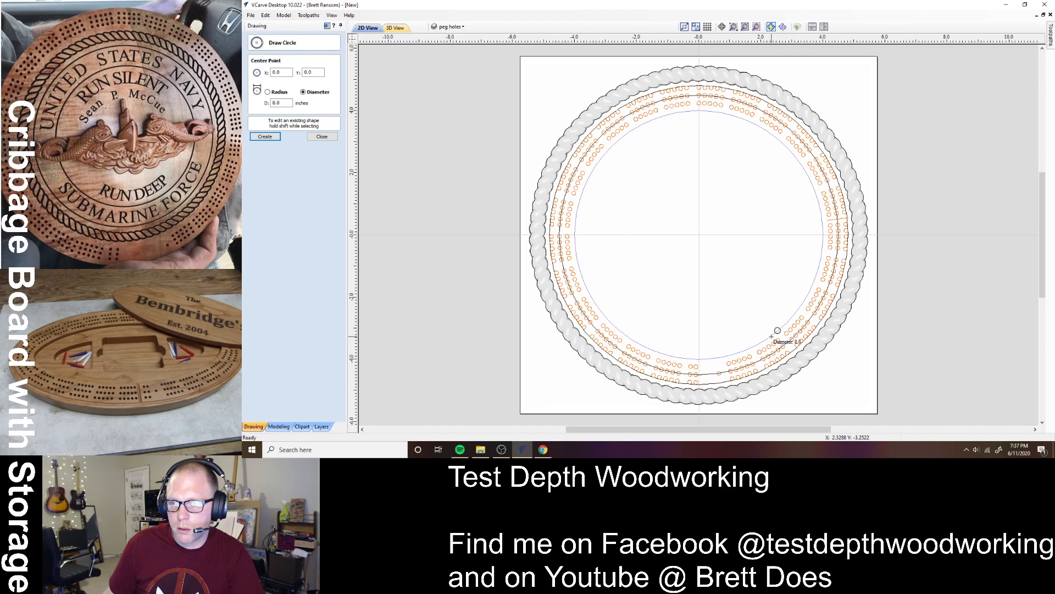
left_click_drag(772, 337, 773, 337)
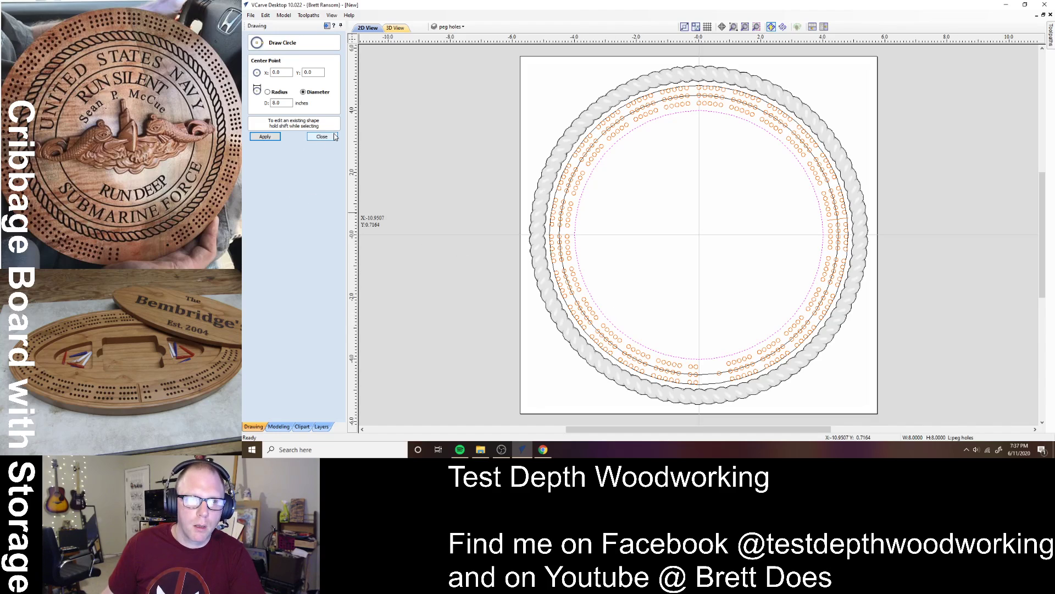
left_click(321, 137)
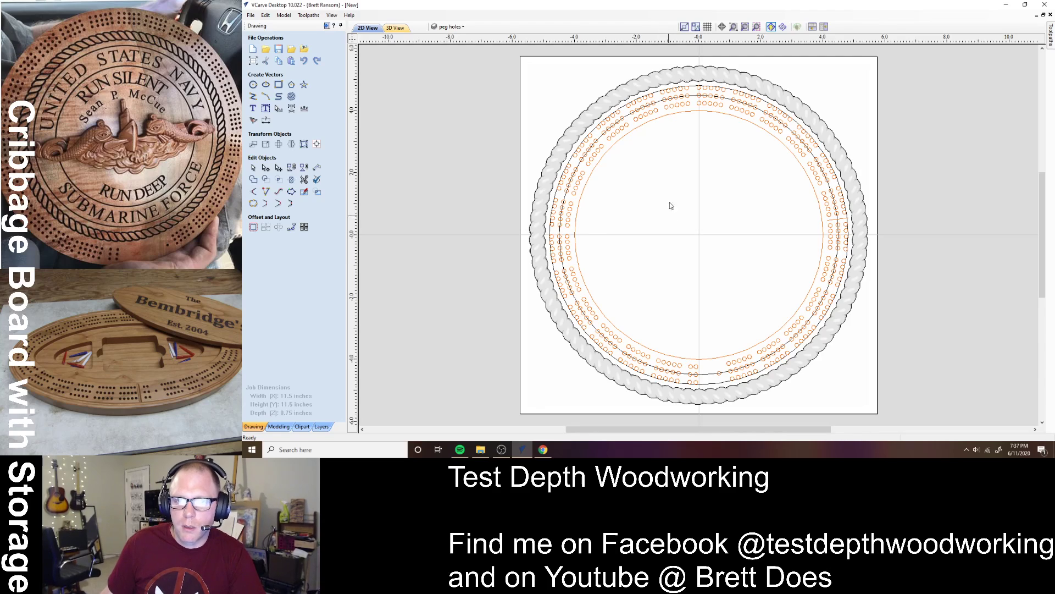
- Add a new layer named 'text circle' coloured green
left_click(448, 27)
left_click(482, 109)
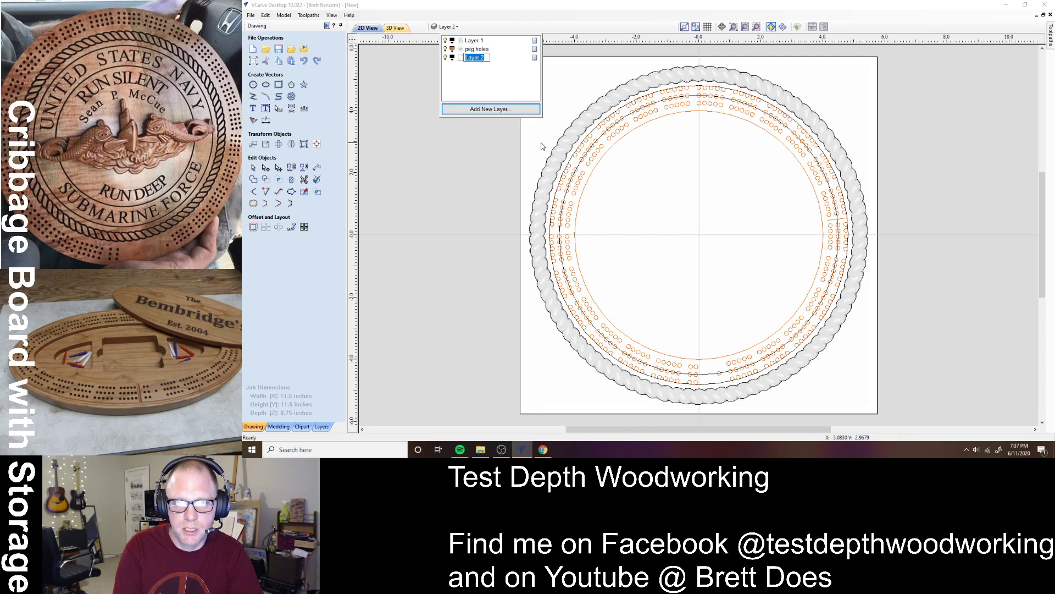
type("te")
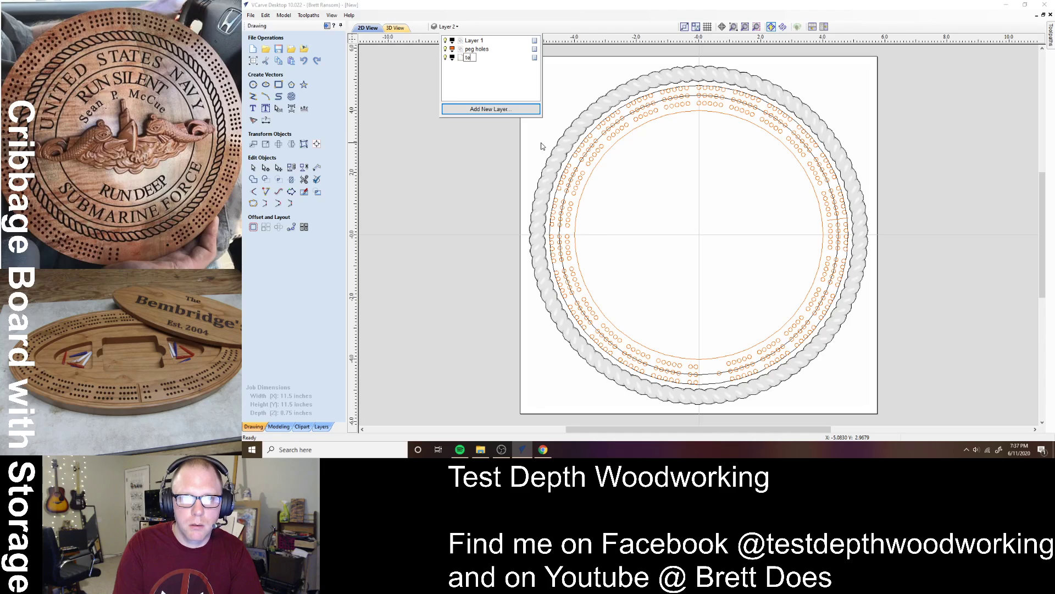
type("xt circle")
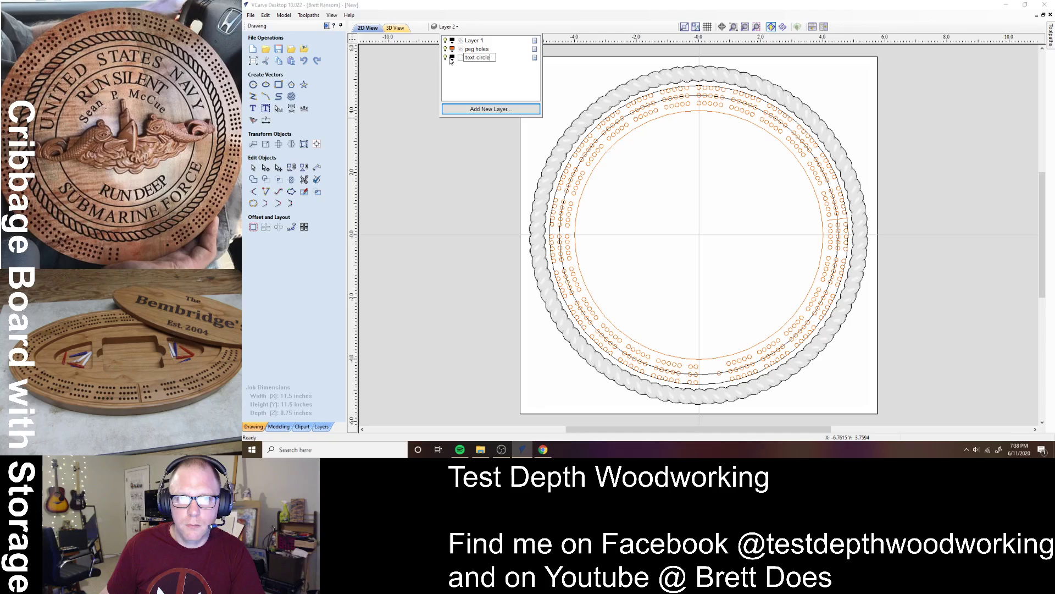
key("Return")
left_click(451, 58)
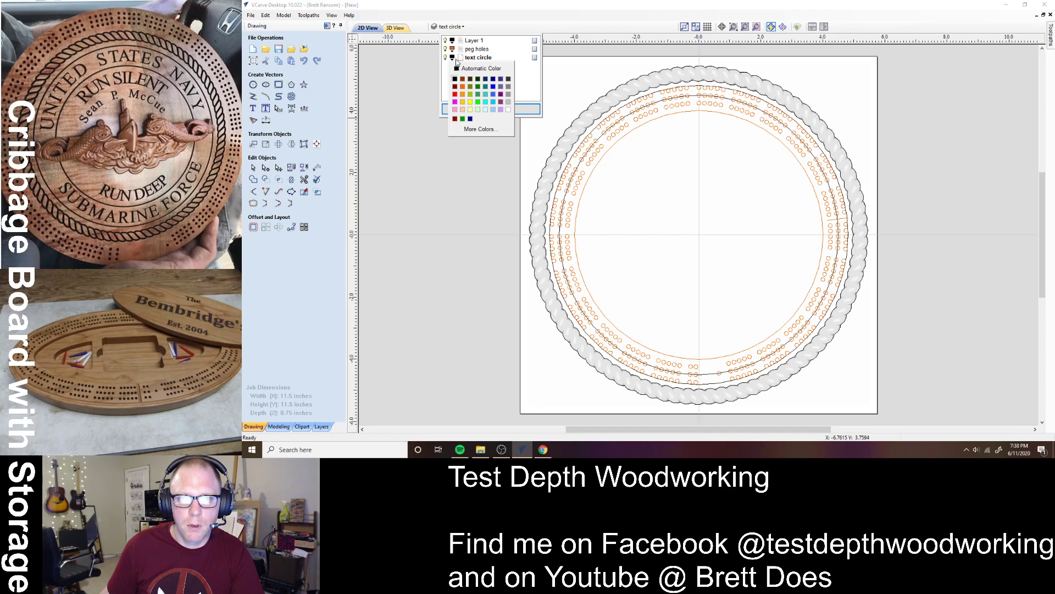
left_click(481, 99)
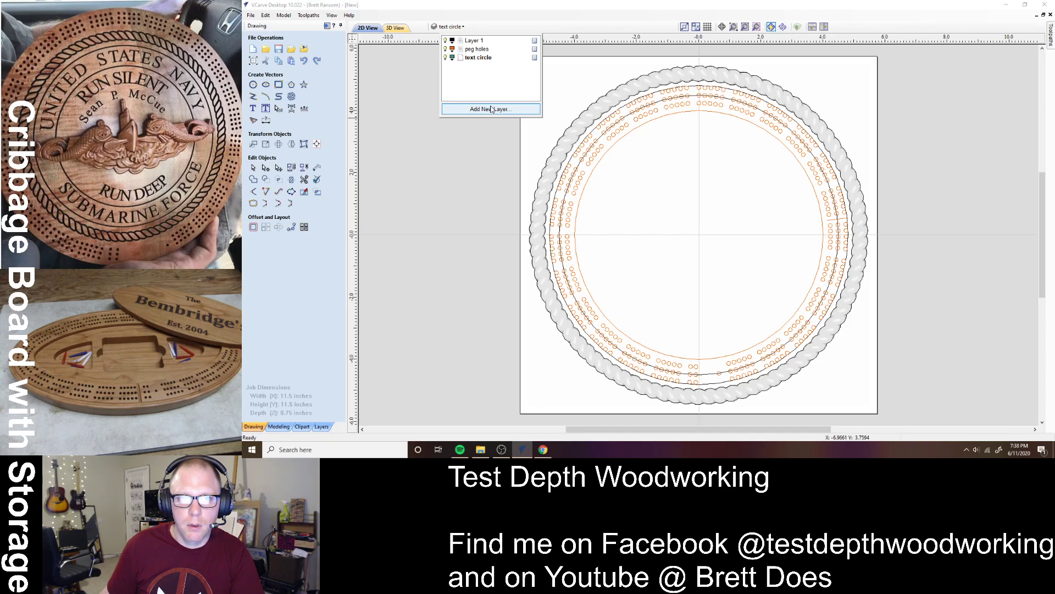
- Move the inner 8-inch circle onto the 'text circle' layer
right_click(620, 141)
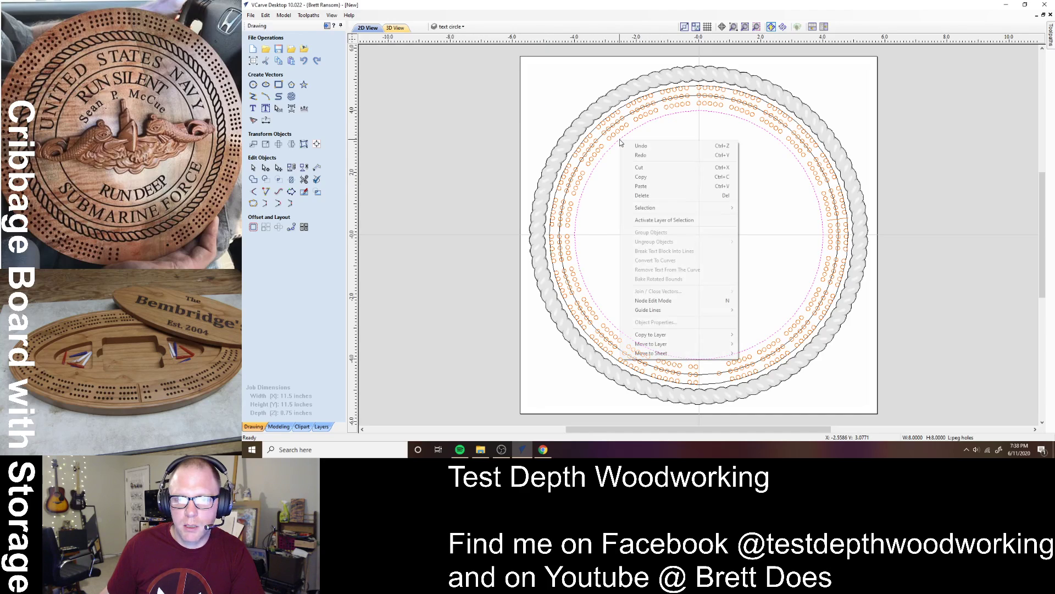
mouse_move(706, 345)
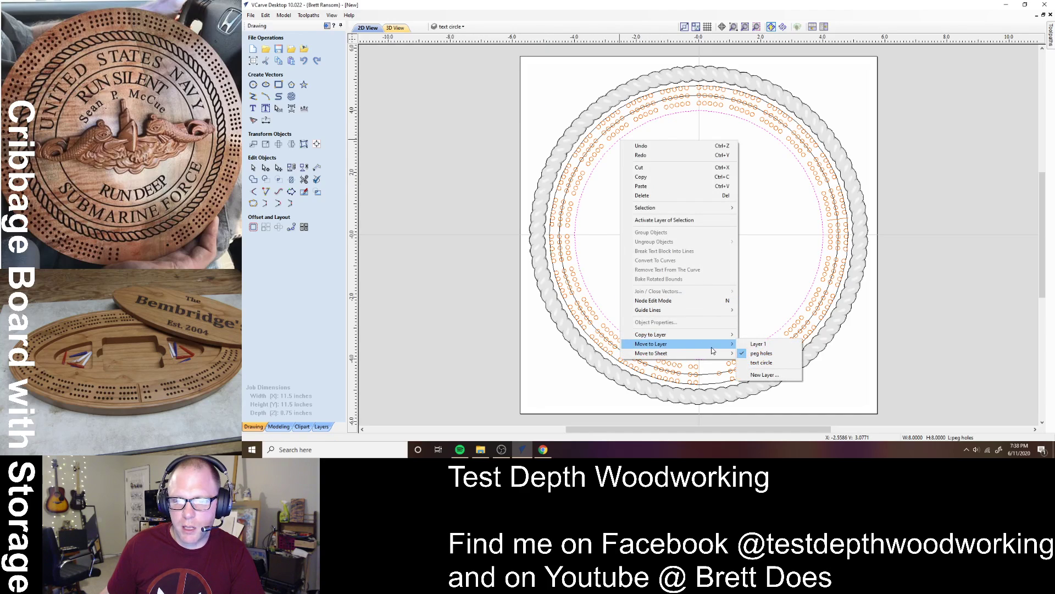
left_click(761, 362)
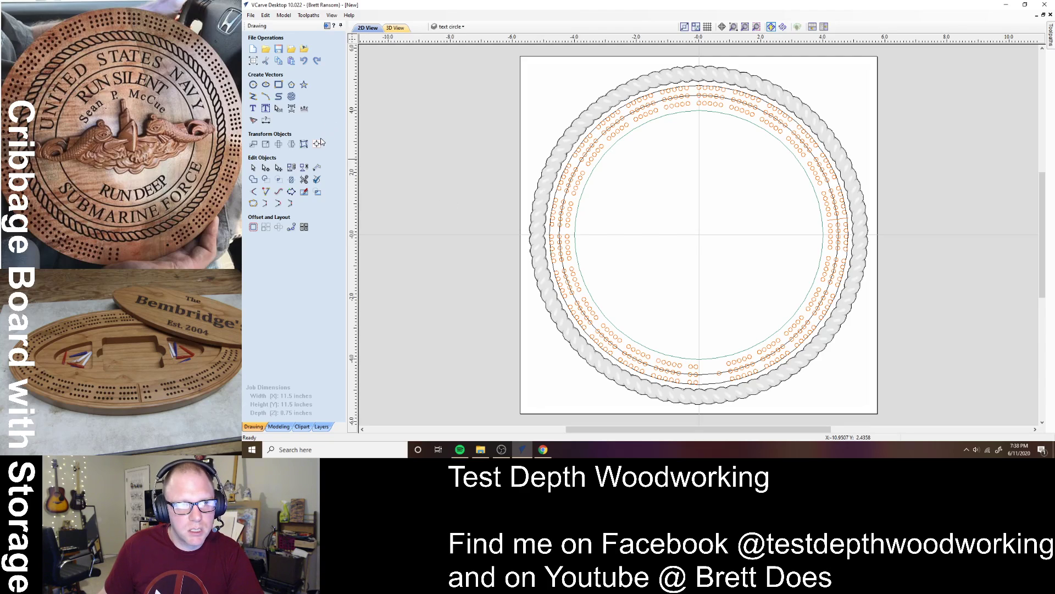
- Draw a rectangle with 0.125-inch radiused external corners near the board centre
left_click(280, 85)
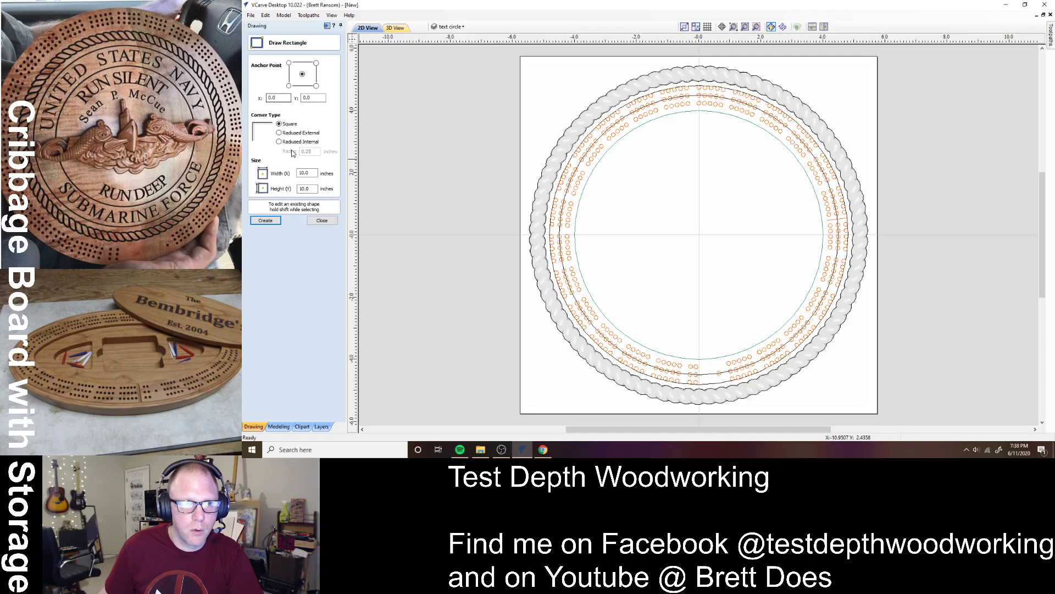
left_click(291, 133)
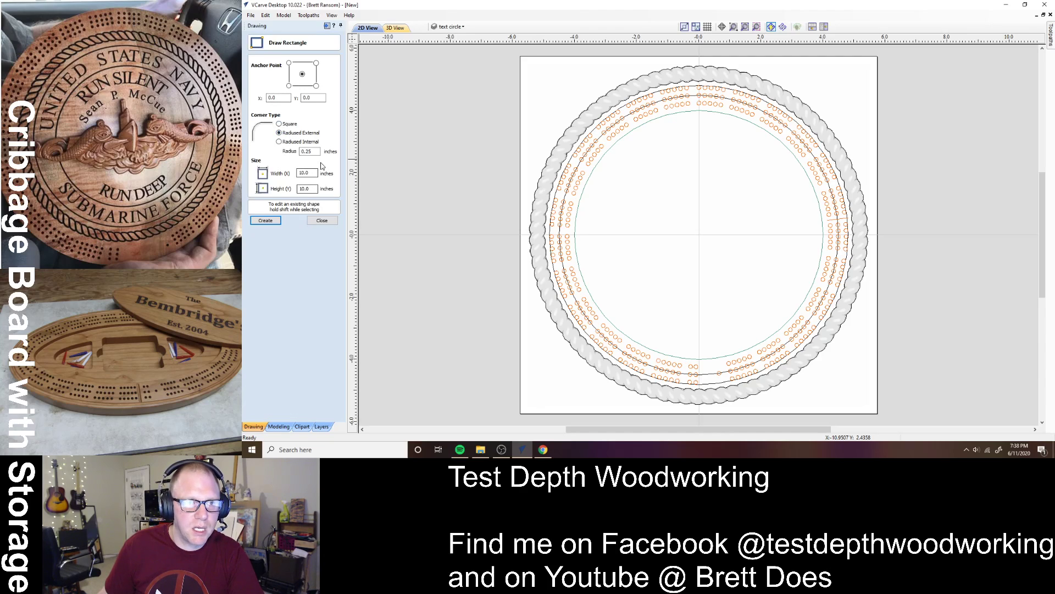
left_click_drag(314, 151, 288, 150)
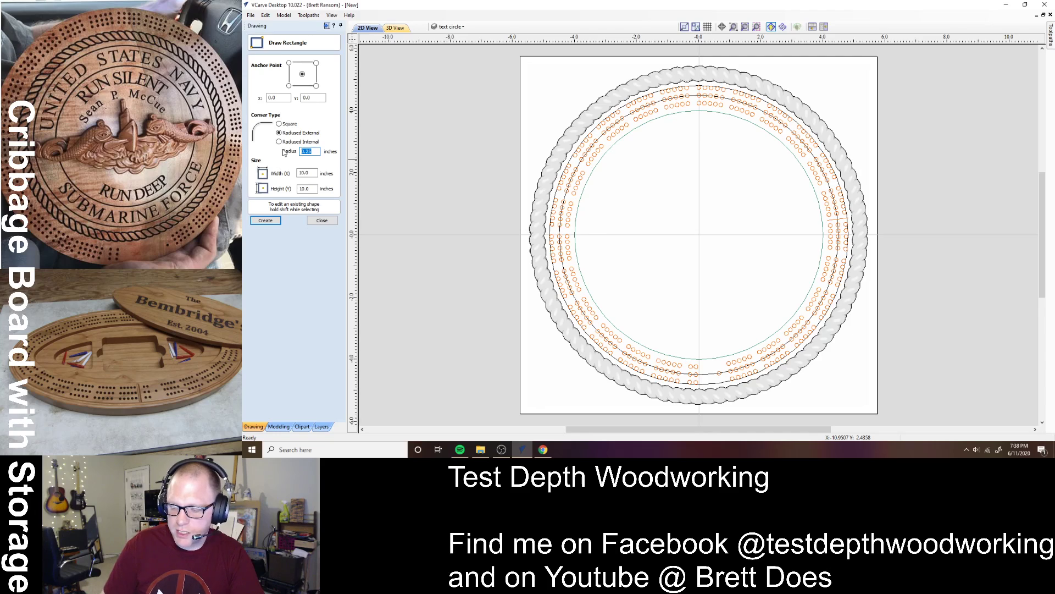
type("0.125")
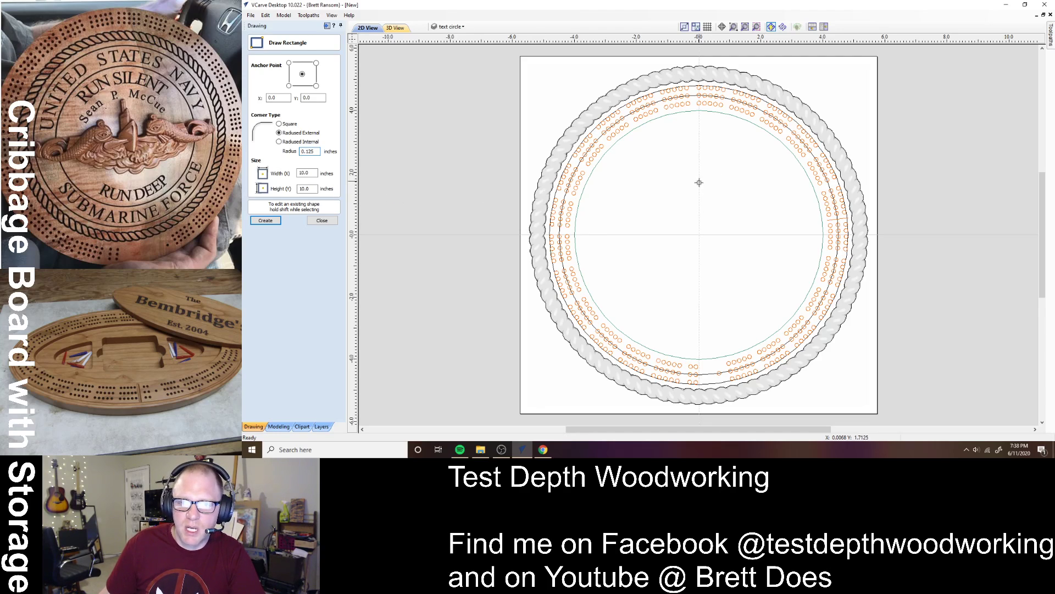
left_click_drag(699, 181, 770, 277)
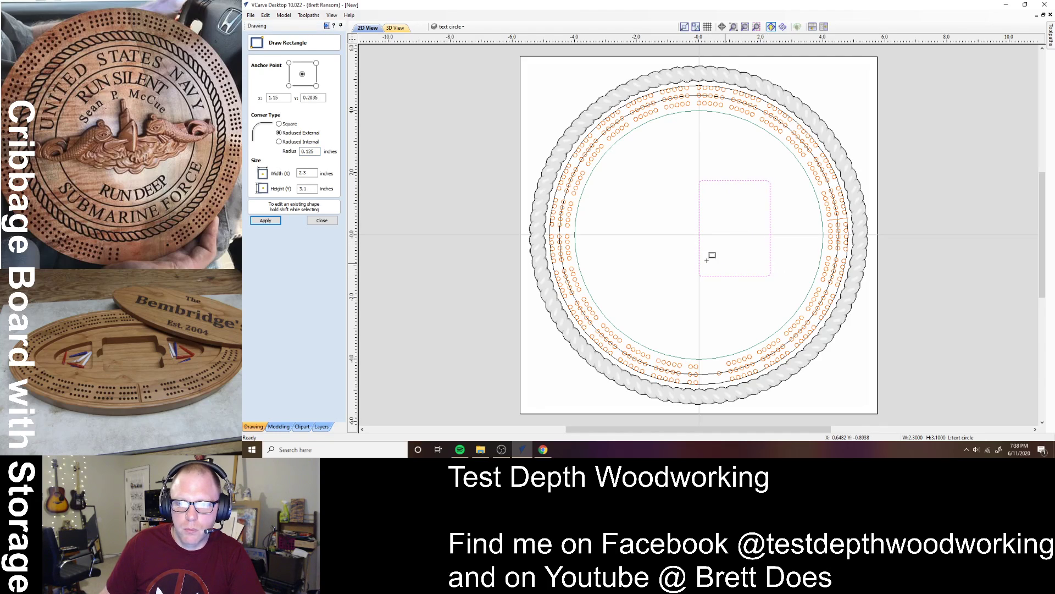
left_click(322, 220)
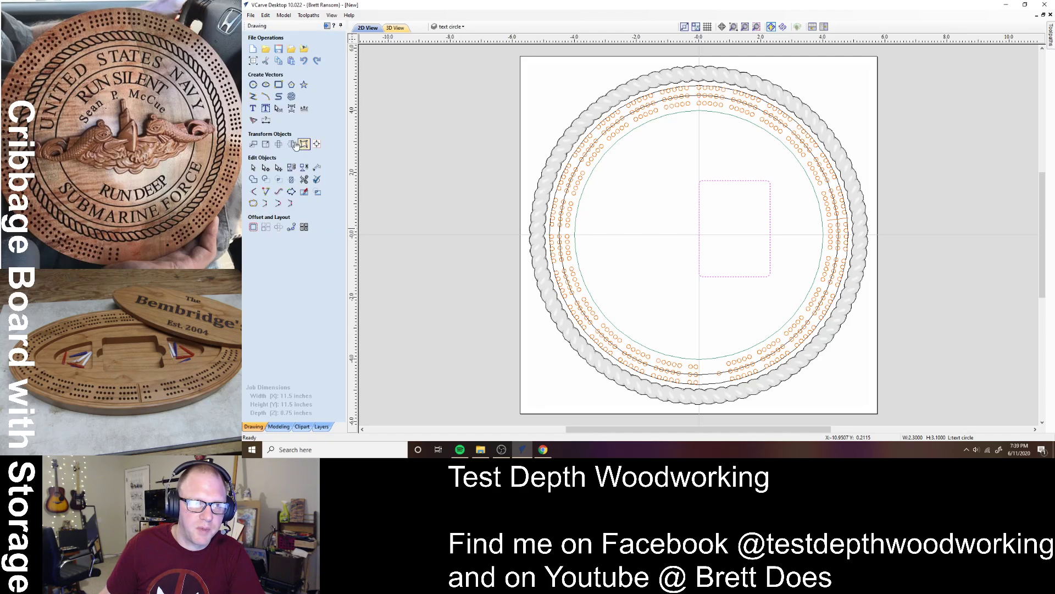
- Resize the rectangle to 2.6 by 3.6 inches with width and height unlinked
left_click(265, 144)
left_click(313, 155)
double_click(288, 133)
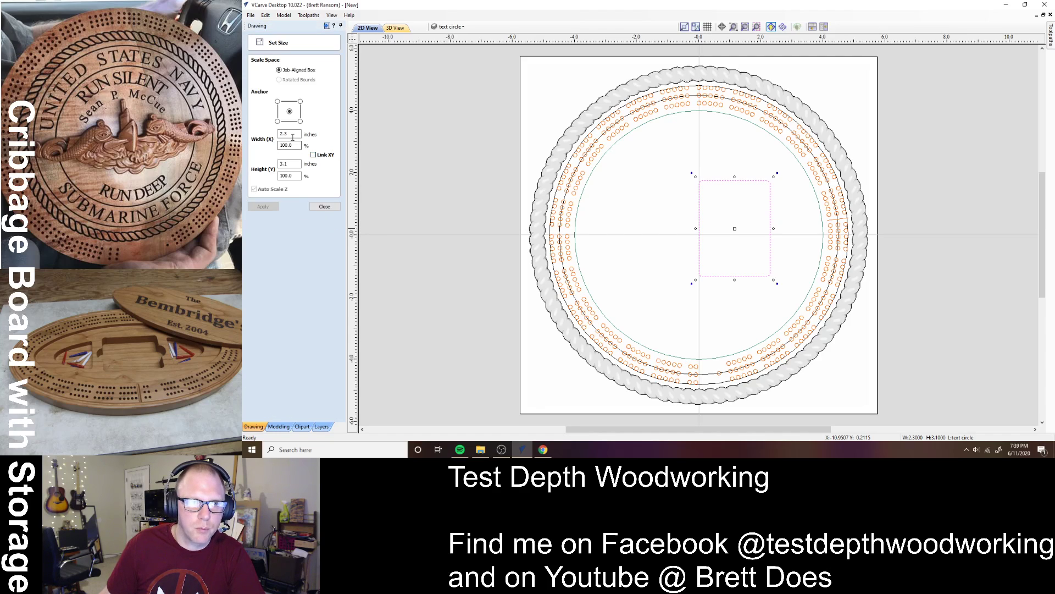
type("2.6")
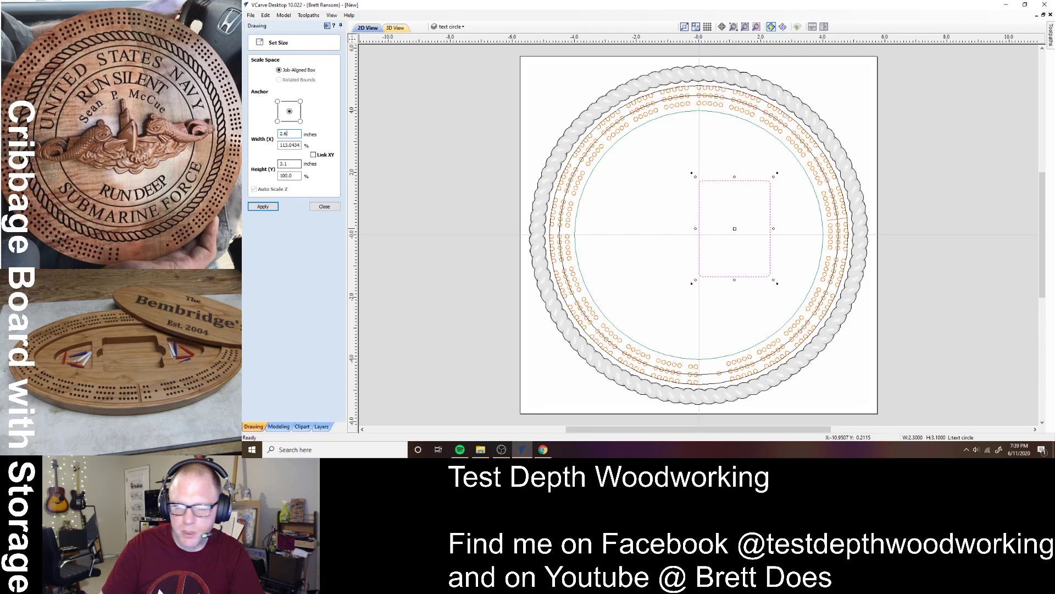
key("Tab")
key("Tab")
key("Tab")
type("3.6")
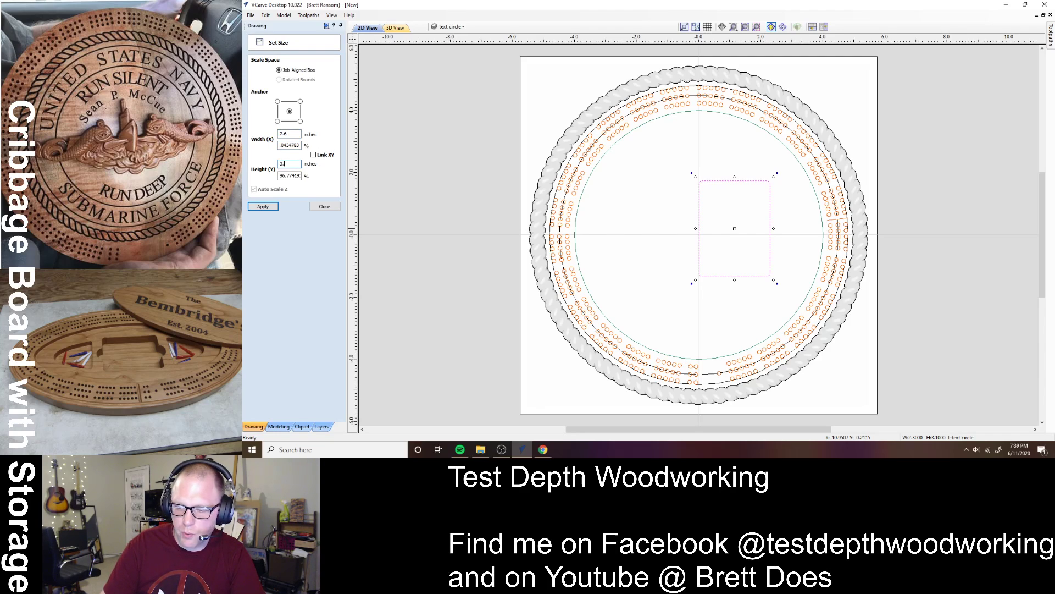
left_click(263, 207)
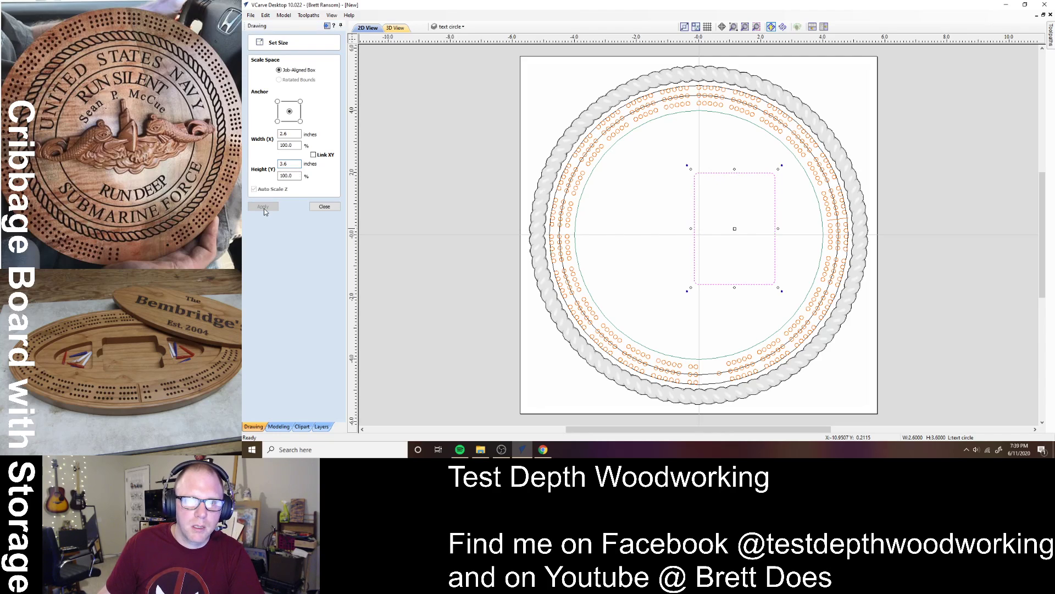
left_click(324, 206)
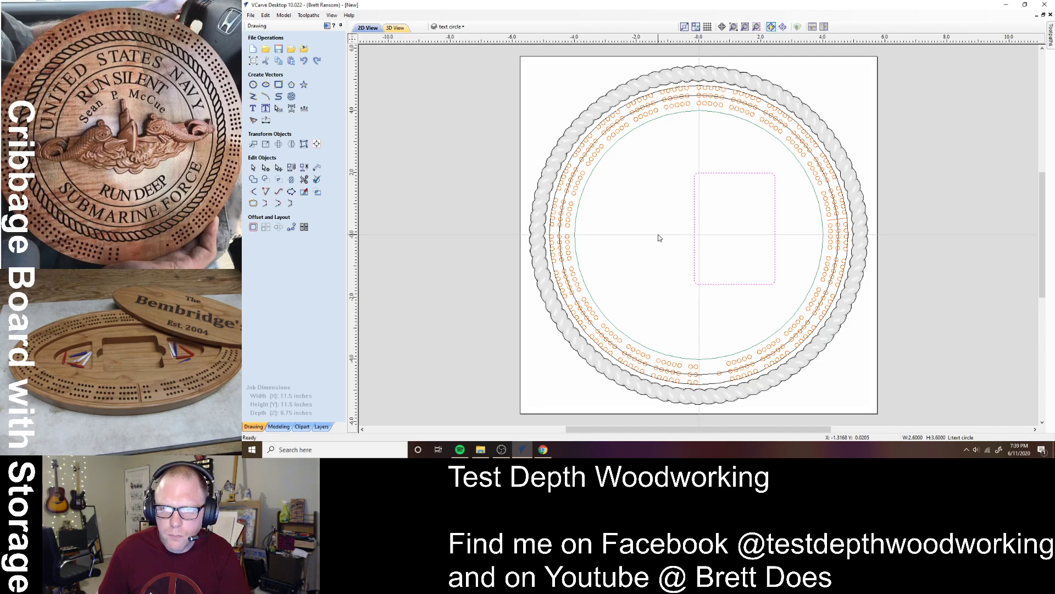
- Draw a 2.4-inch circle to the left of the rectangle
left_click(665, 265)
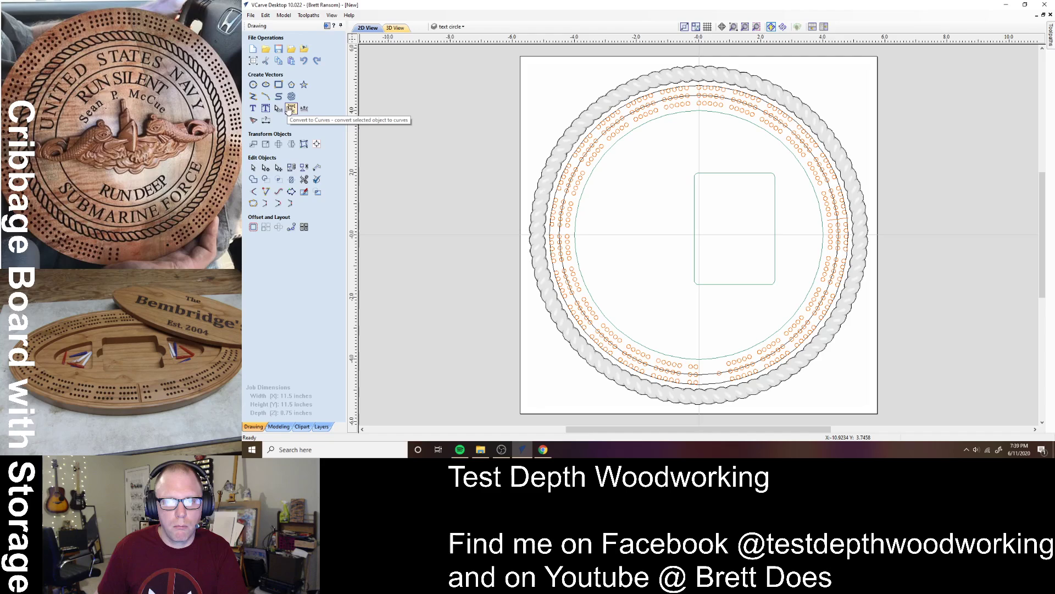
left_click(253, 85)
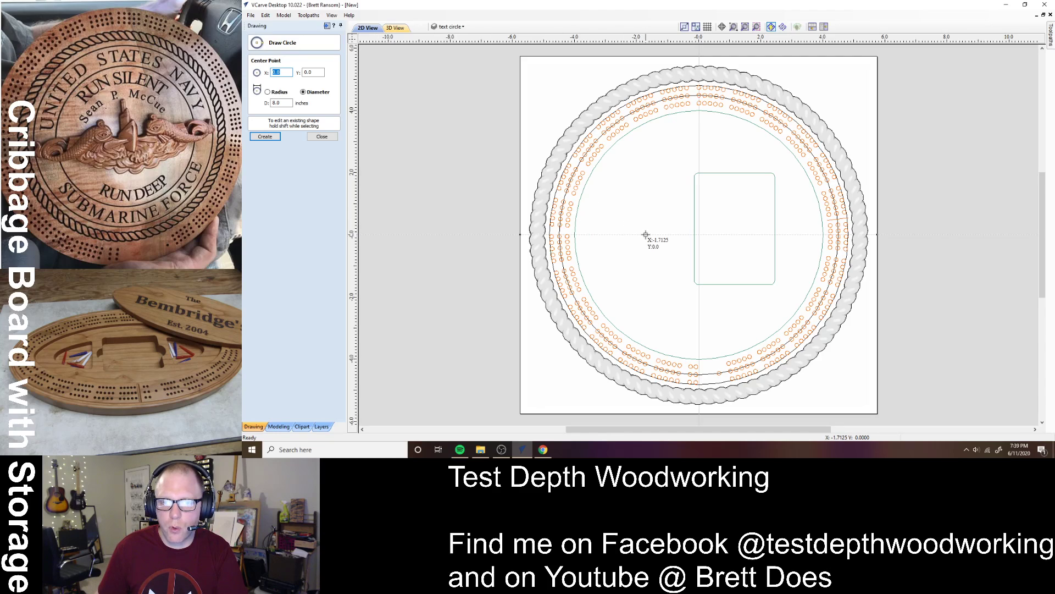
left_click(646, 234)
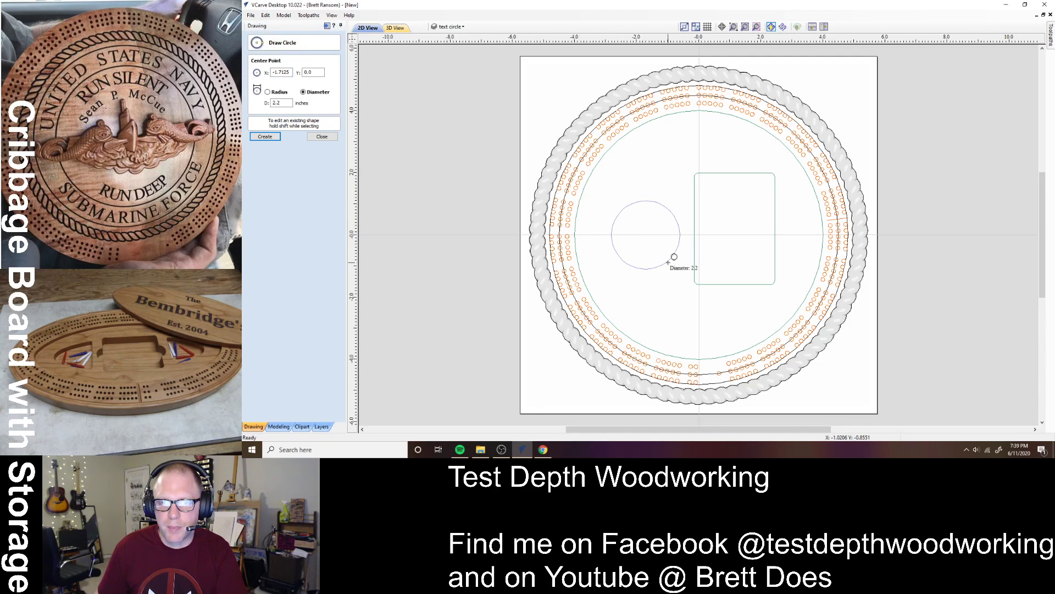
left_click(675, 257)
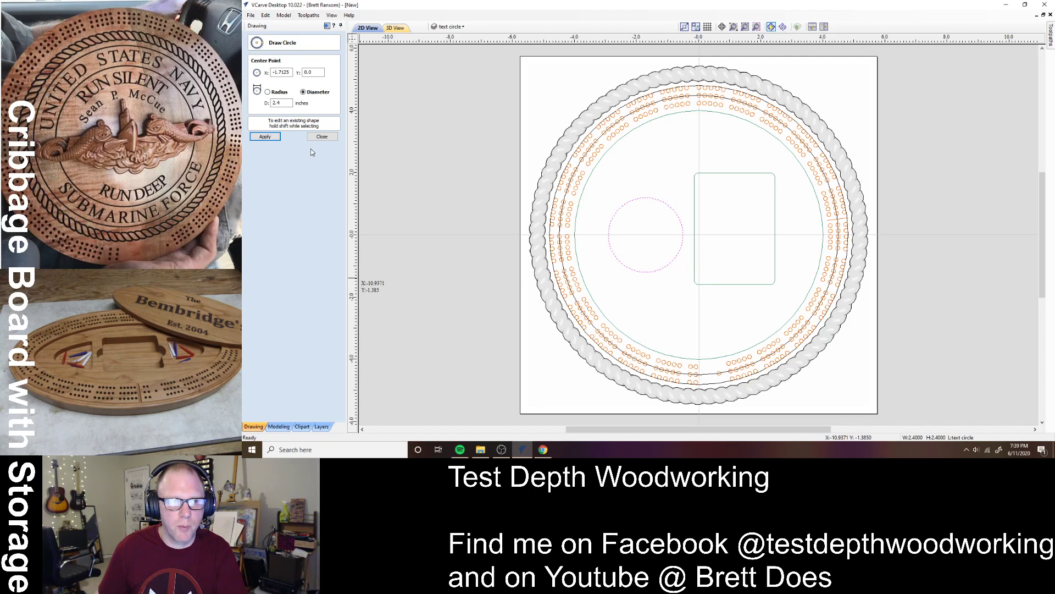
left_click(321, 136)
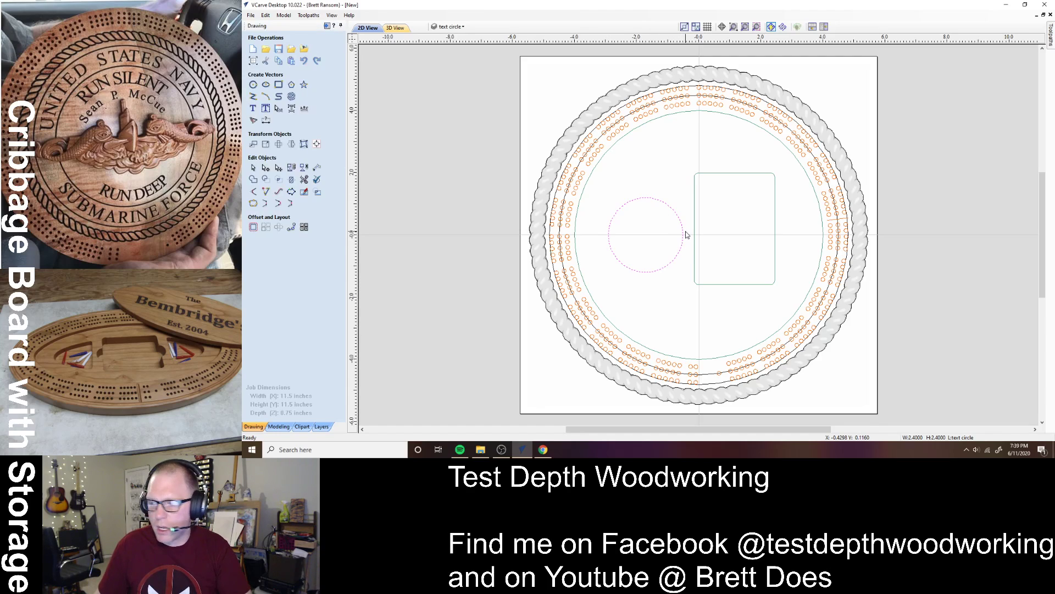
left_click(680, 299)
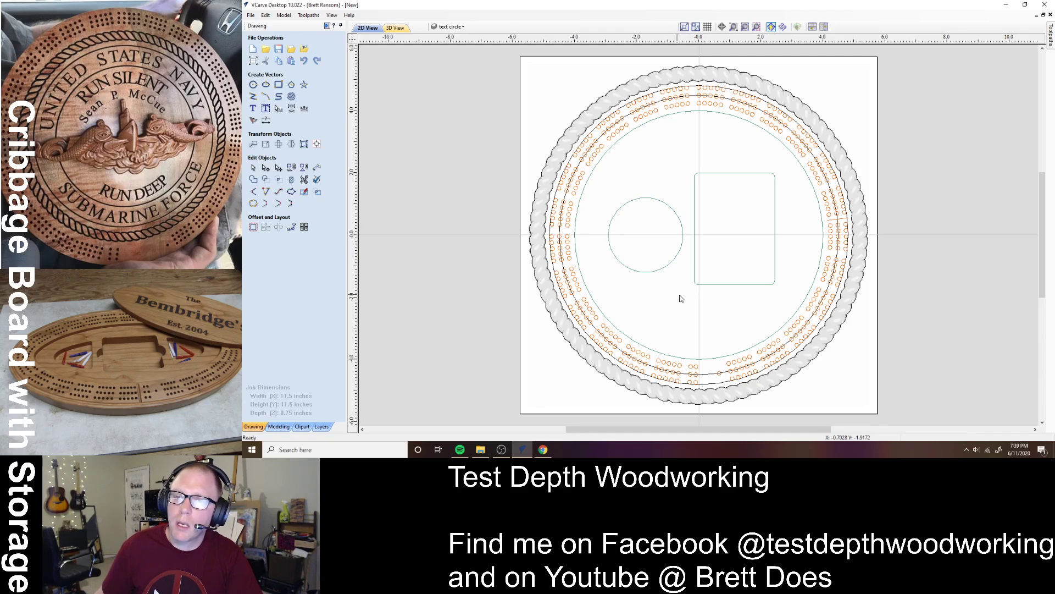
- Align the circle's centre vertically with the rectangle's centre
left_click(678, 259)
left_click(696, 264, "shift")
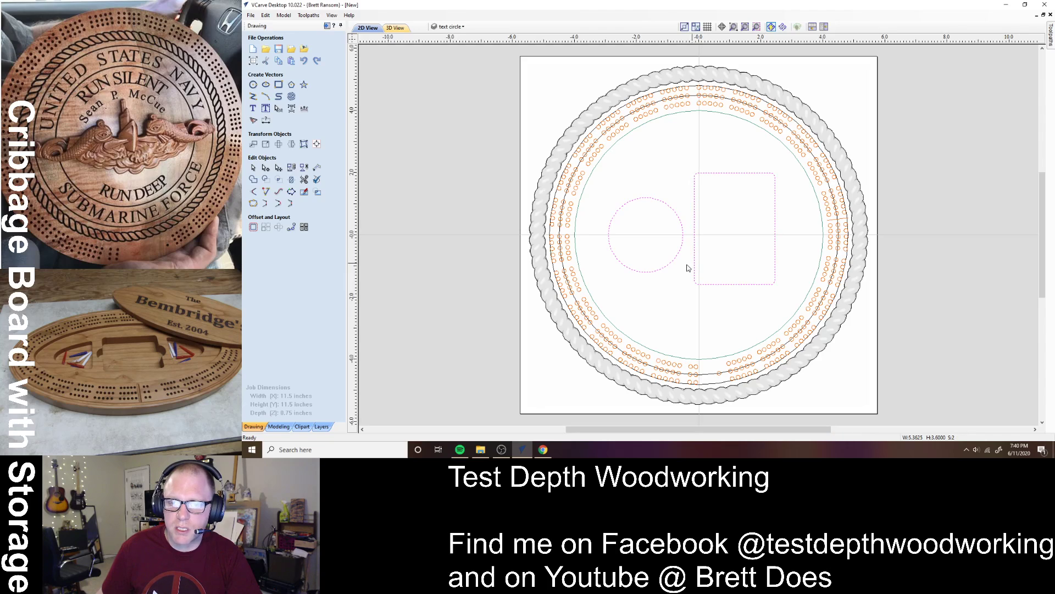
key("F9")
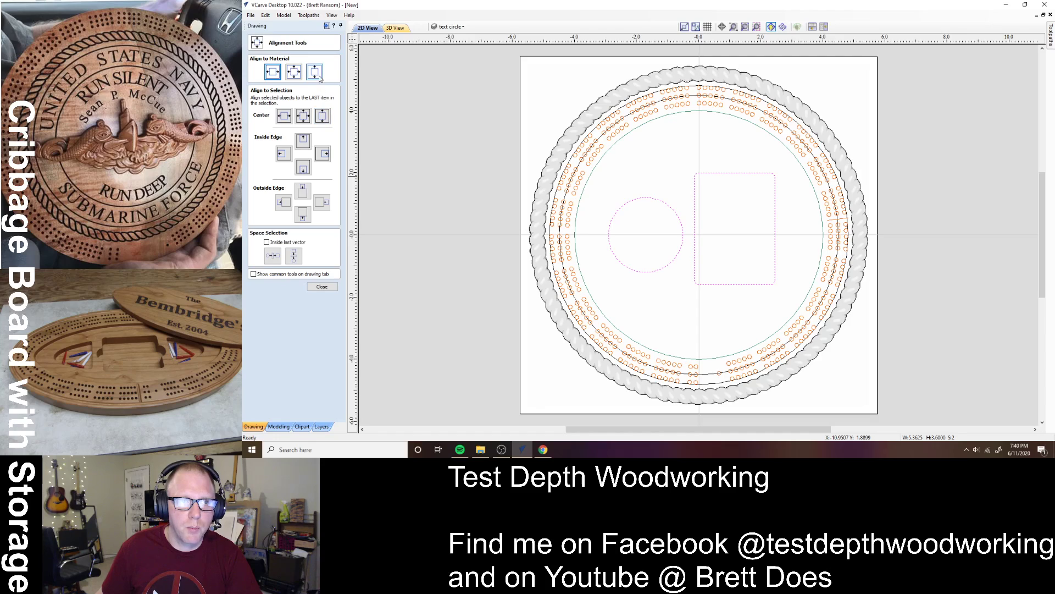
left_click(323, 121)
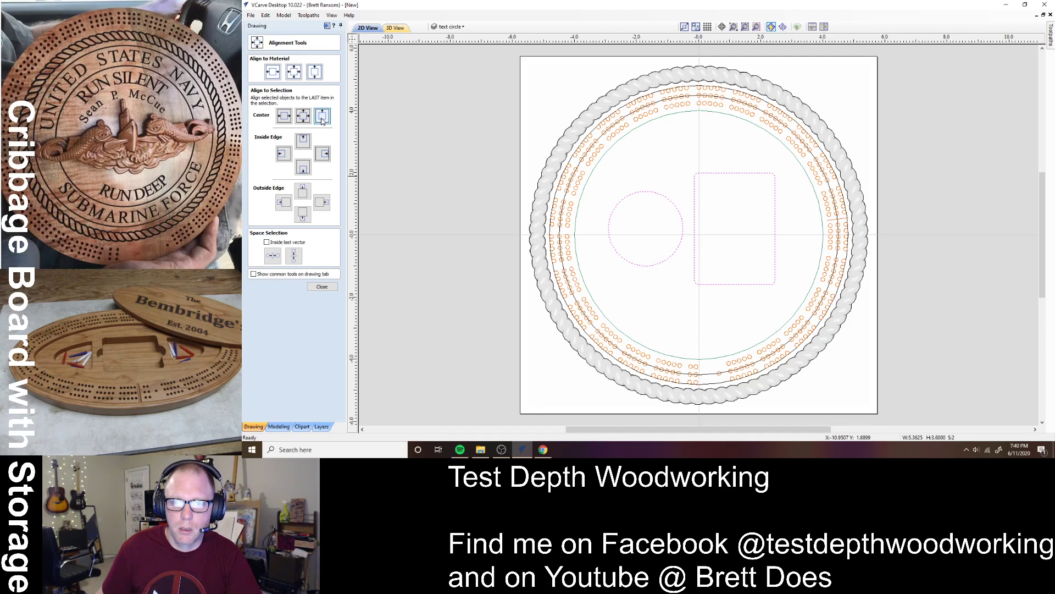
left_click(647, 281)
- Group the circle and rectangle and centre the group on the material
left_click(652, 192)
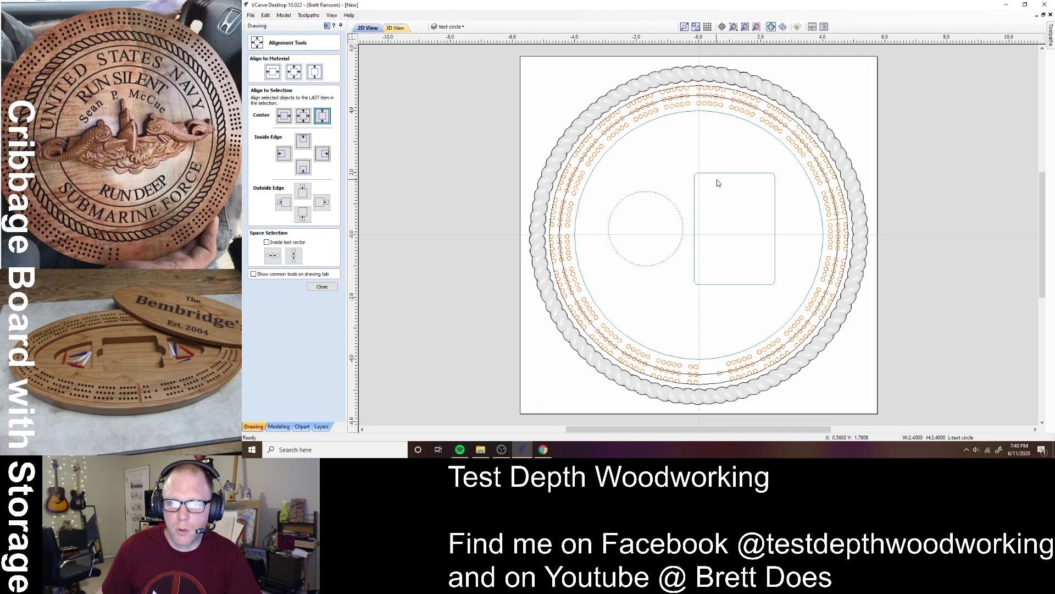
left_click(722, 174, "shift")
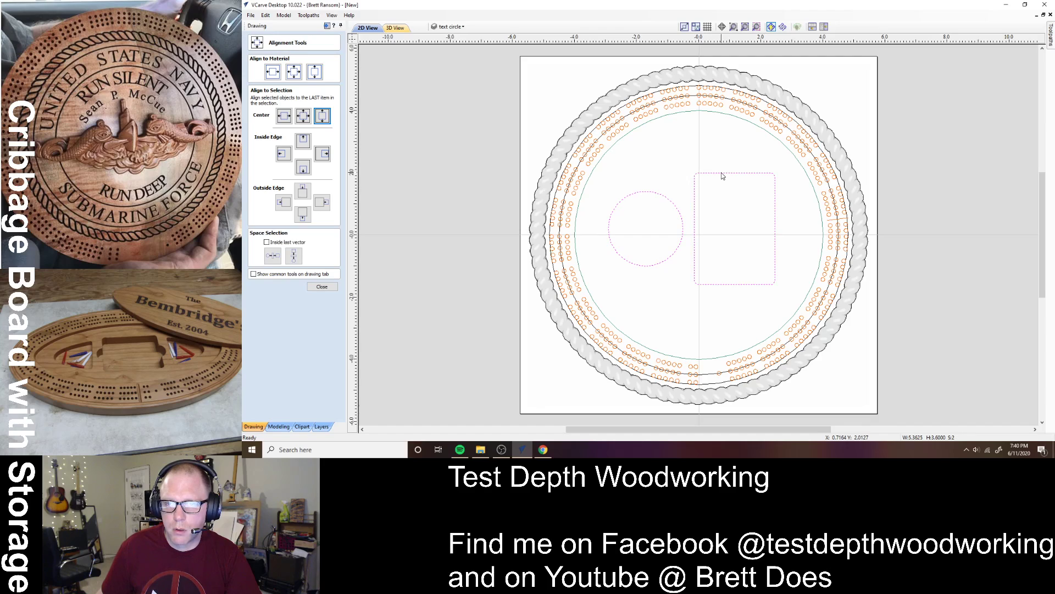
right_click(722, 175)
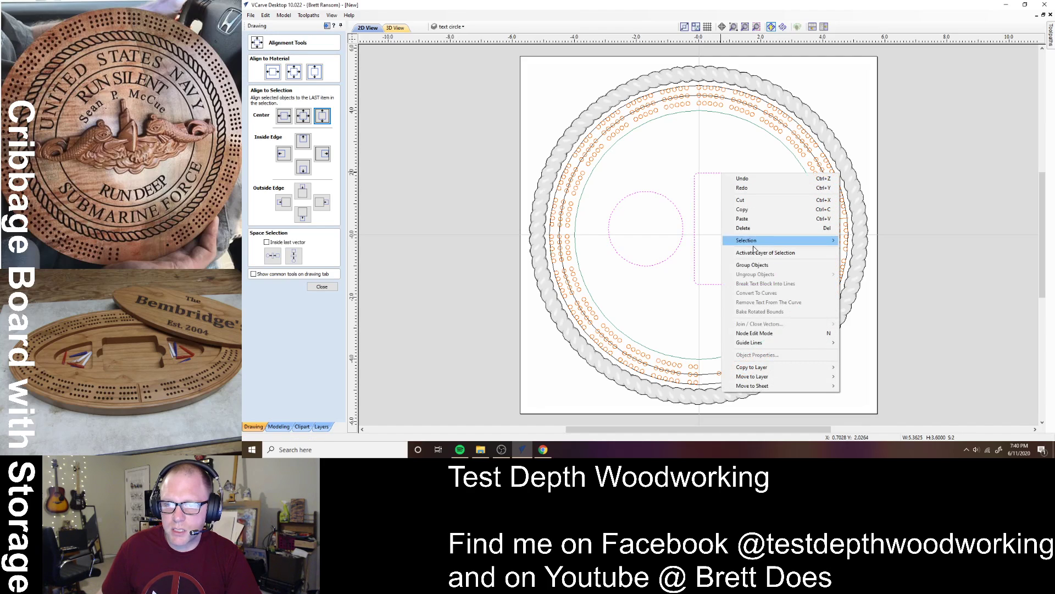
left_click(726, 265)
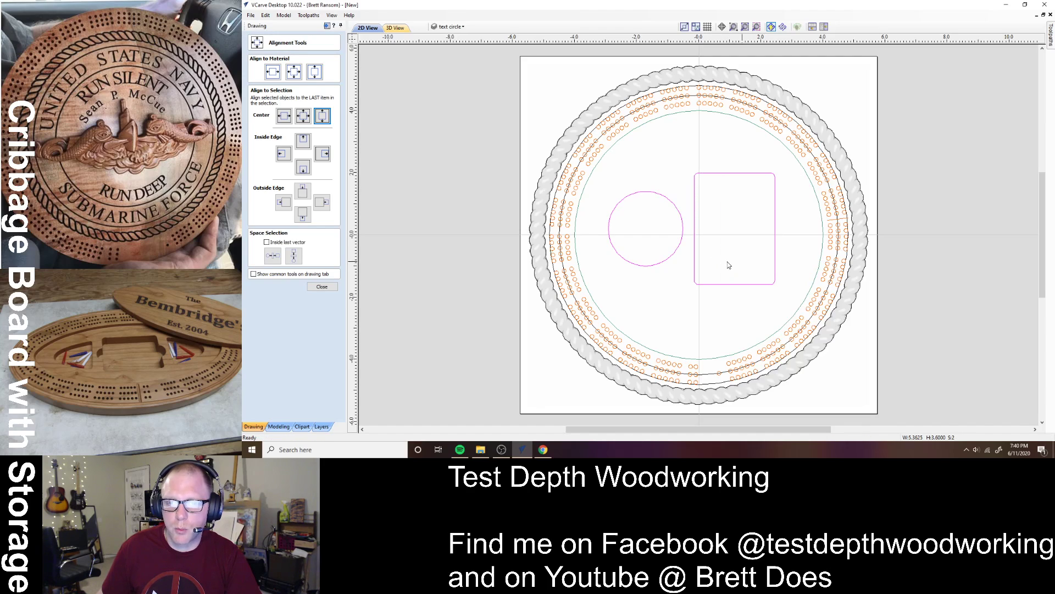
left_click(294, 71)
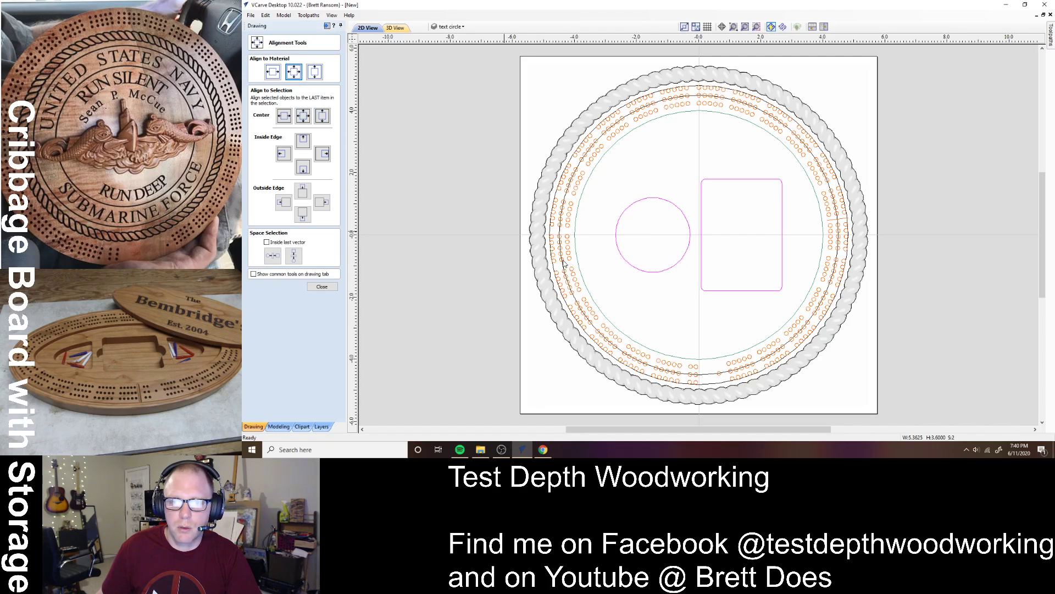
left_click(673, 298)
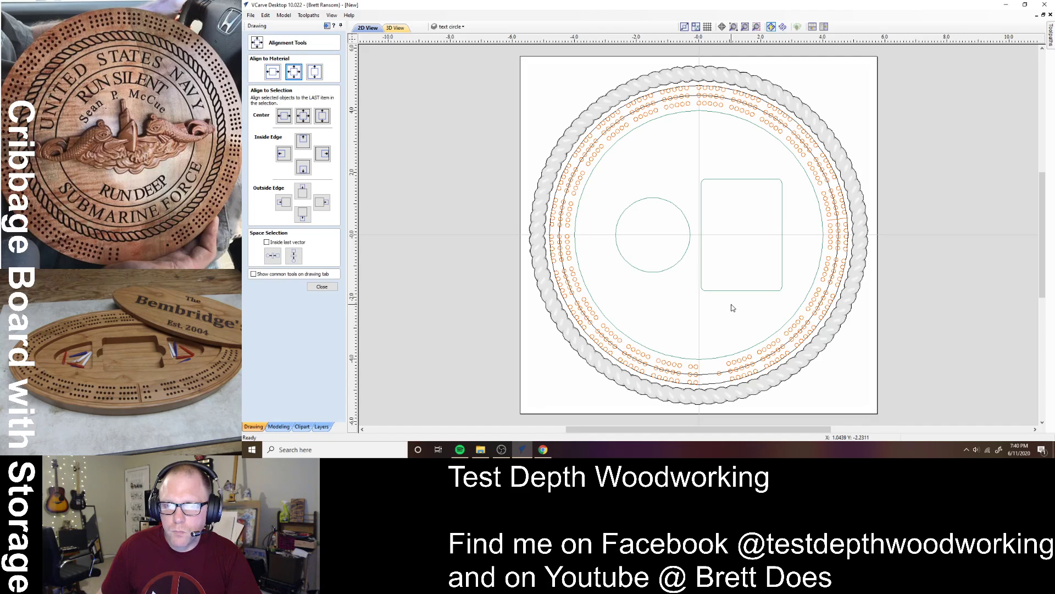
left_click(322, 287)
- Draw a 7-inch guide circle centred at 0,0 around the small circle and rectangle
left_click(253, 84)
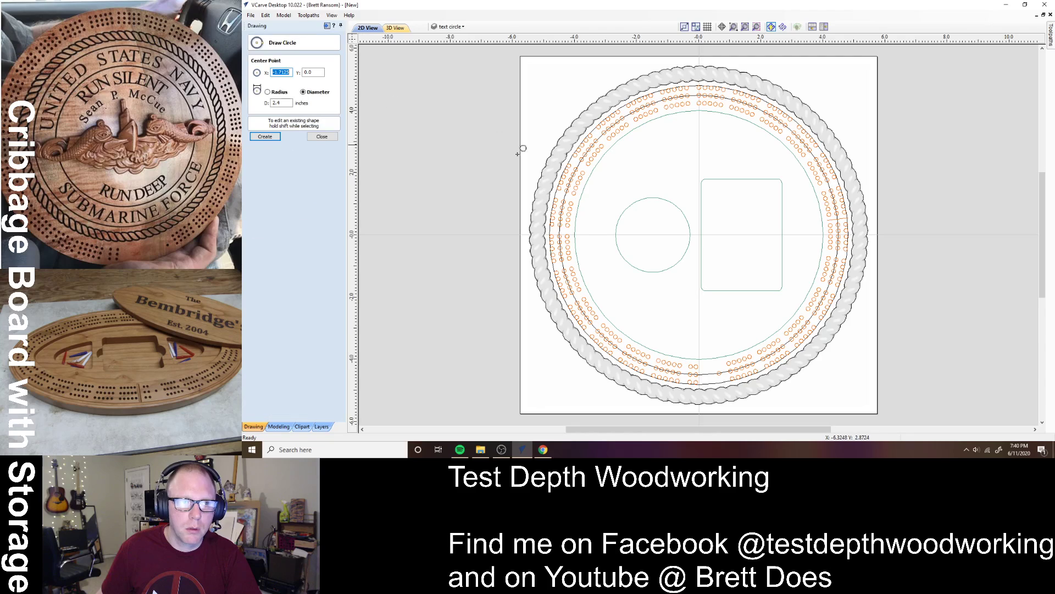
left_click(699, 235)
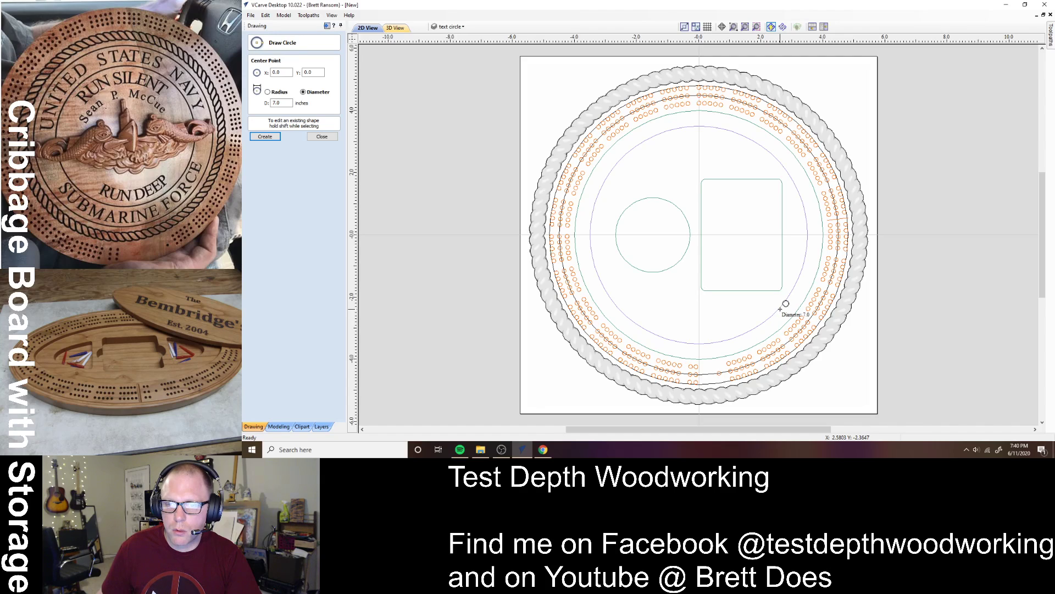
left_click(786, 304)
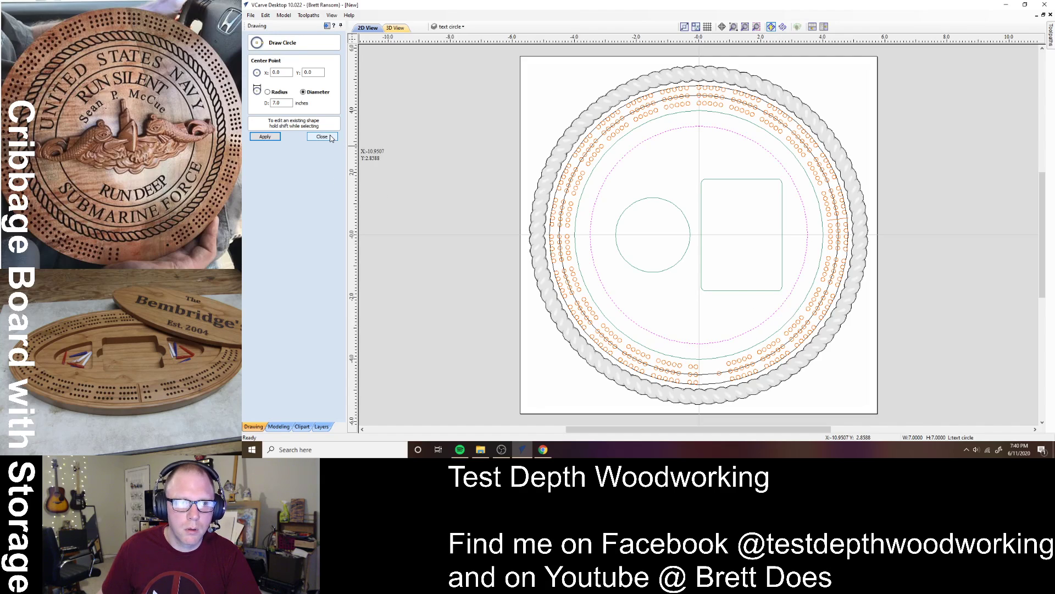
key("Escape")
left_click(662, 189)
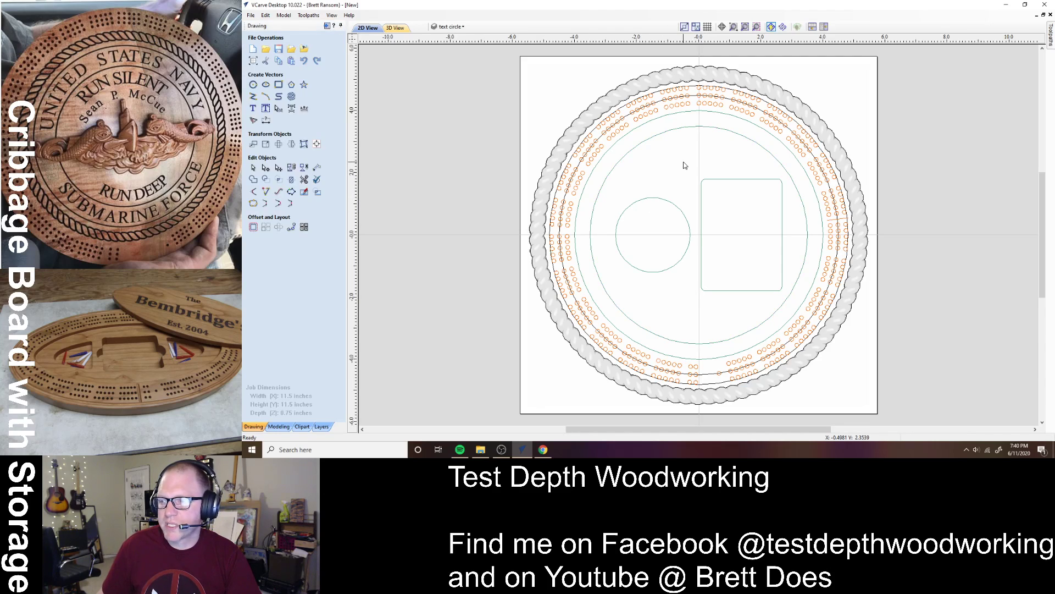
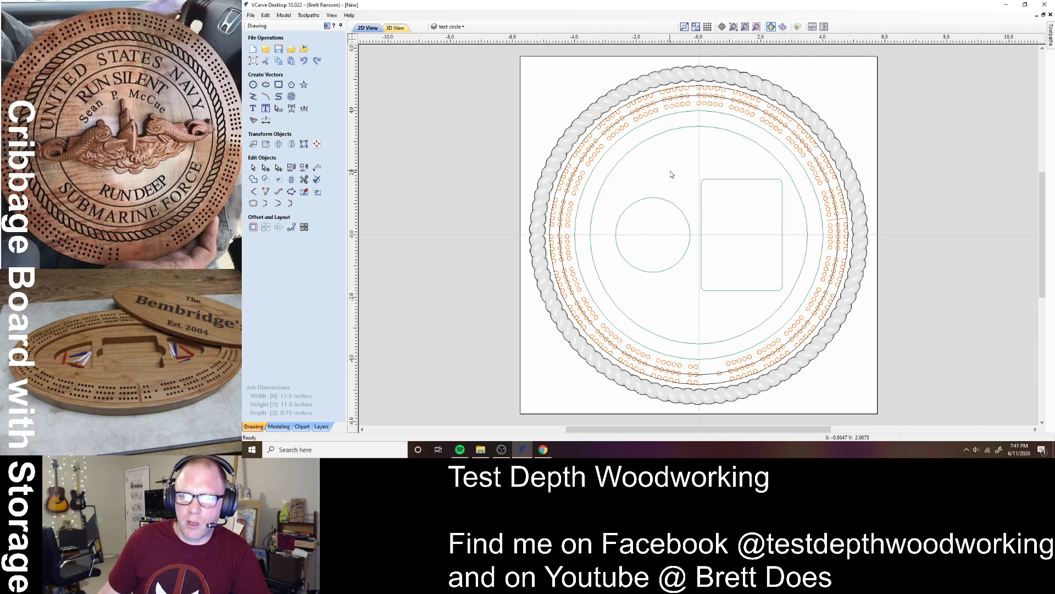
- From the Toolpaths tab, ungroup the rope border onto the groups layer and clear the selection
left_click(327, 26)
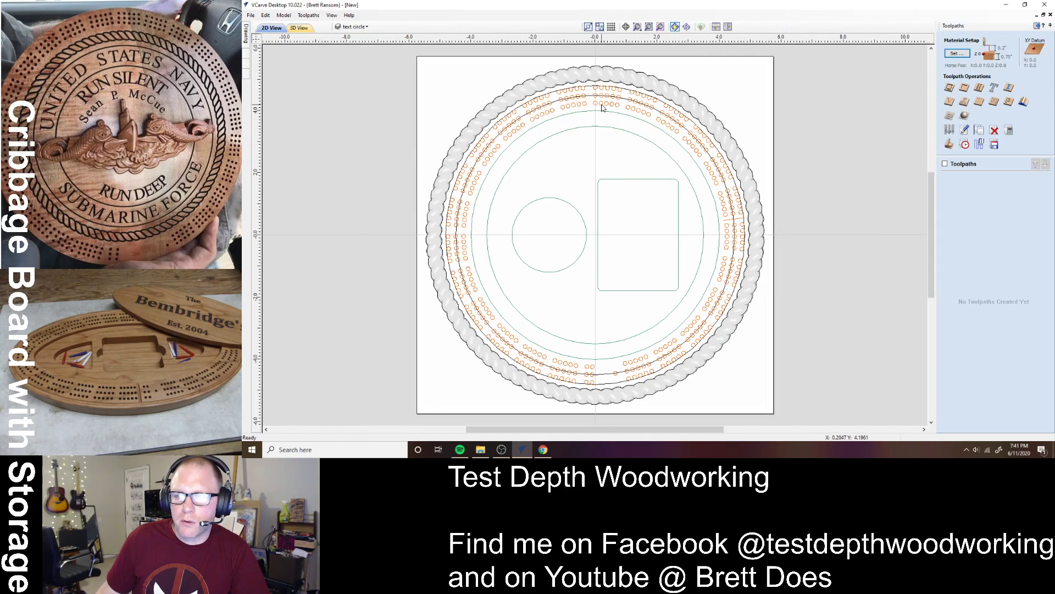
left_click(620, 70)
right_click(621, 70)
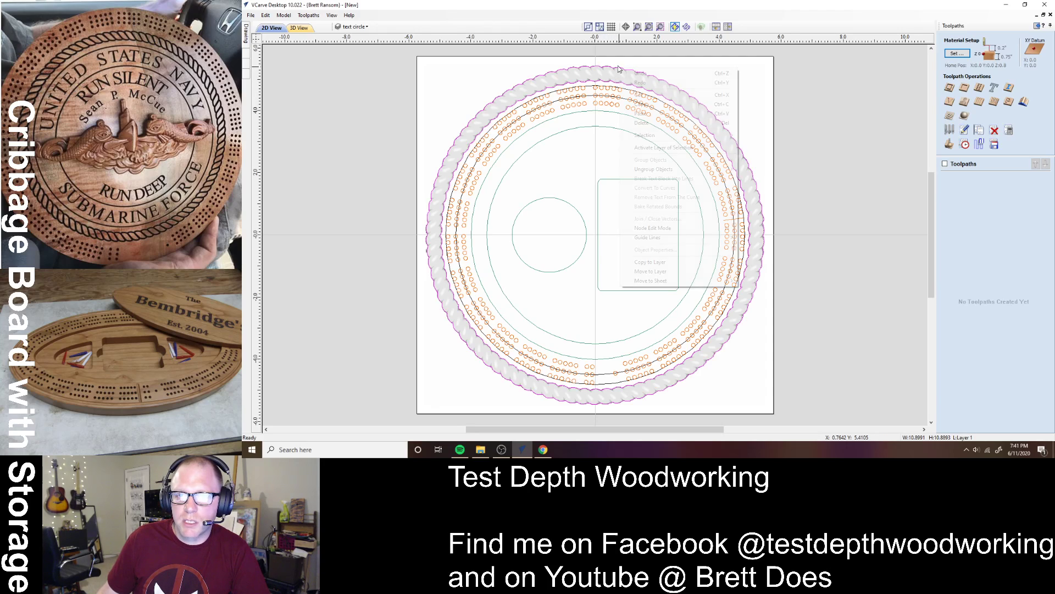
mouse_move(689, 172)
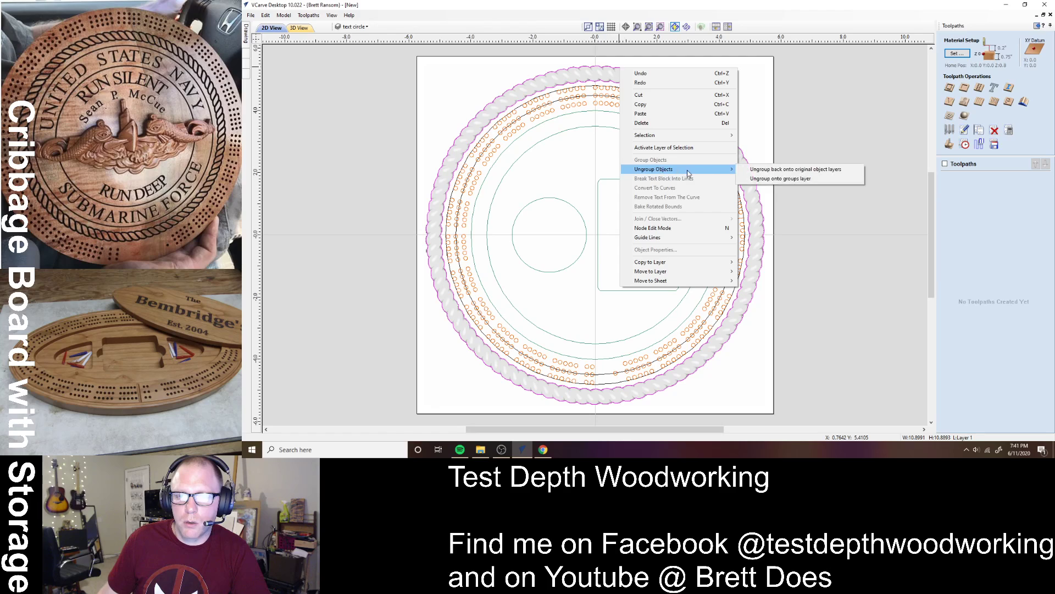
left_click(779, 180)
left_click(749, 112)
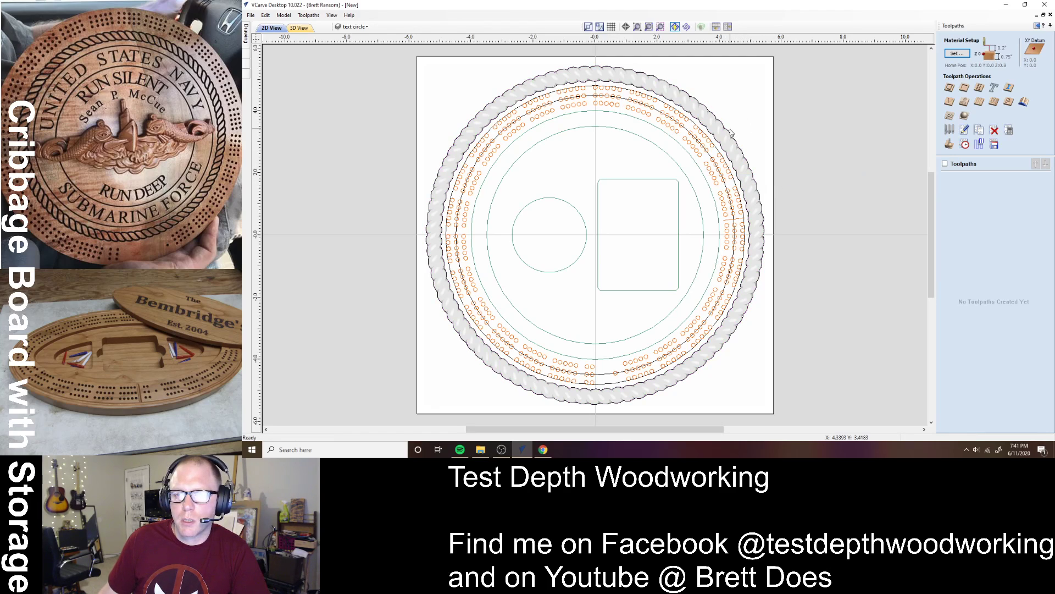
- Start a profile toolpath after setting the material thickness to 0.75 inches
left_click(950, 88)
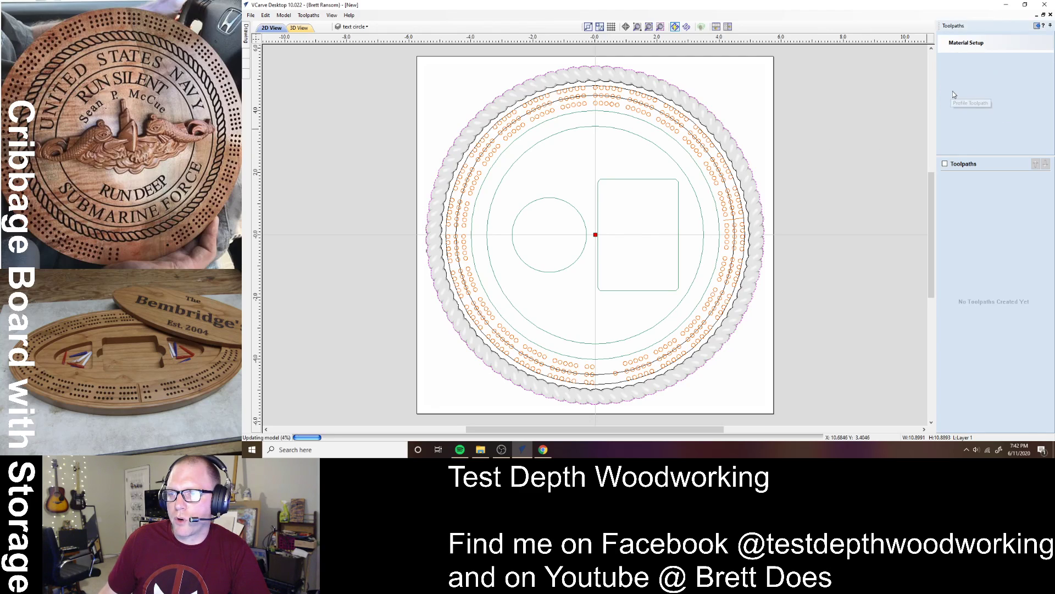
left_click_drag(1027, 63, 979, 67)
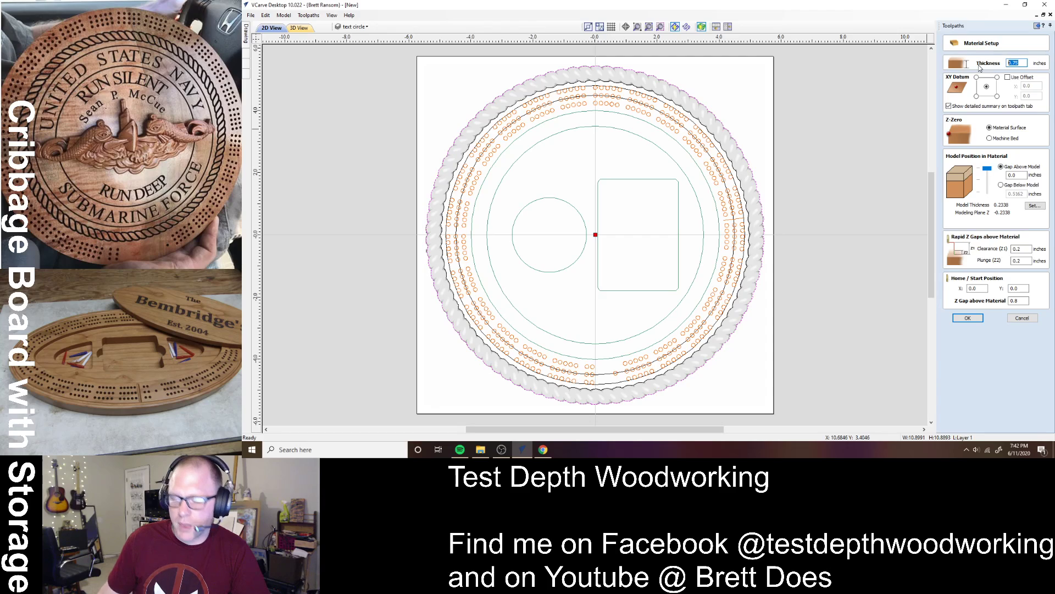
type("1")
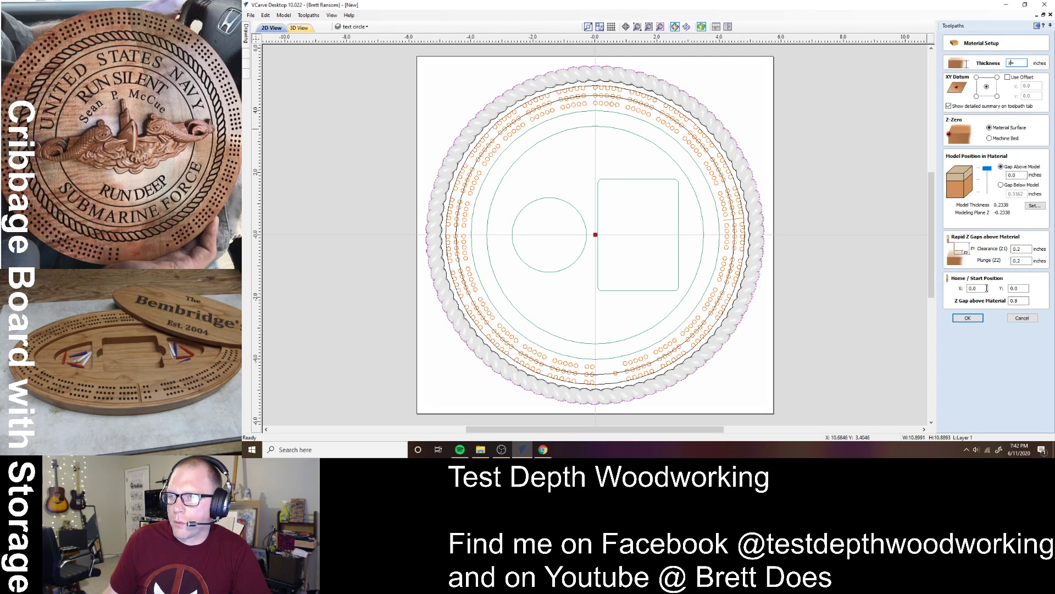
type("0.75")
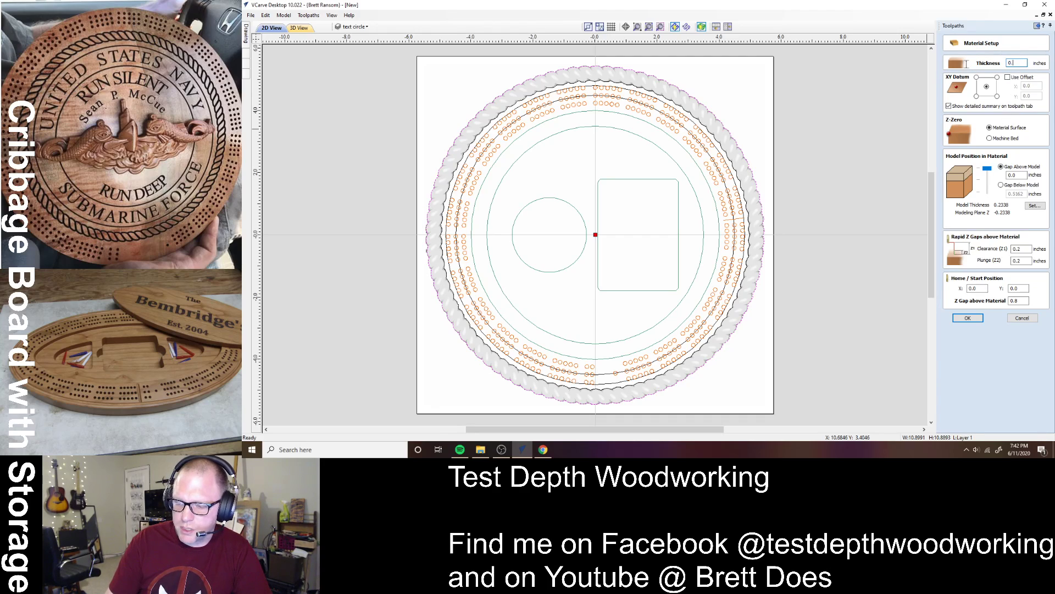
left_click(968, 318)
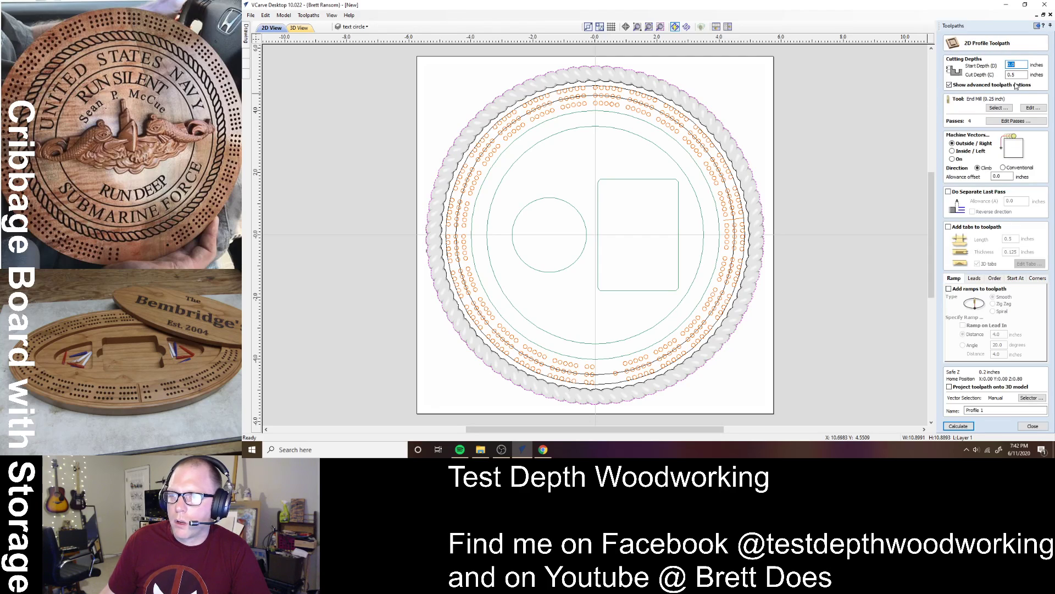
- Set the cut depth to .7 and choose the 0.25-inch upcut end mill, updating the tool database
double_click(1015, 74)
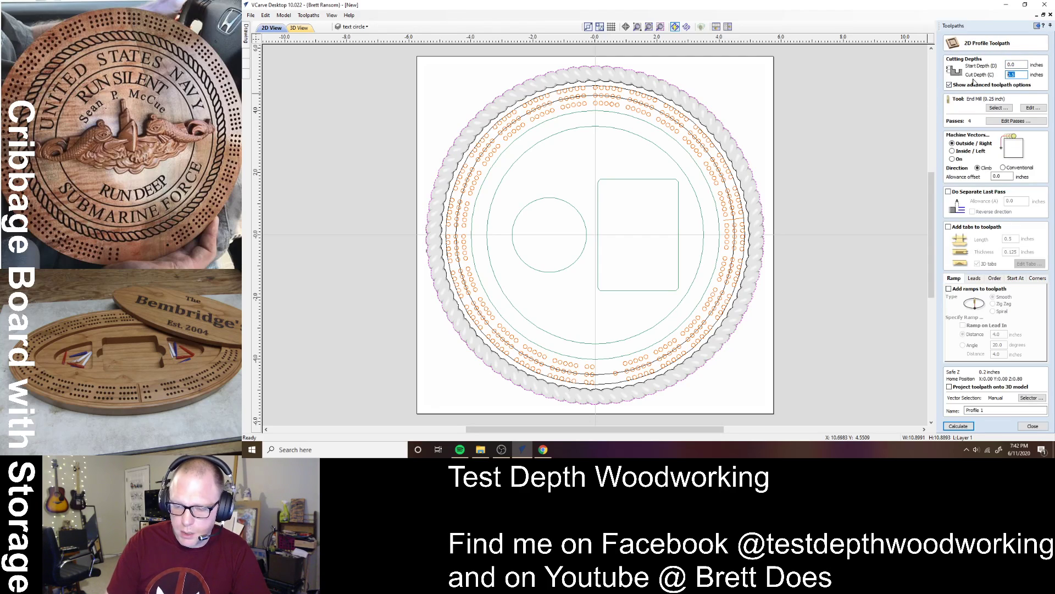
type(".7")
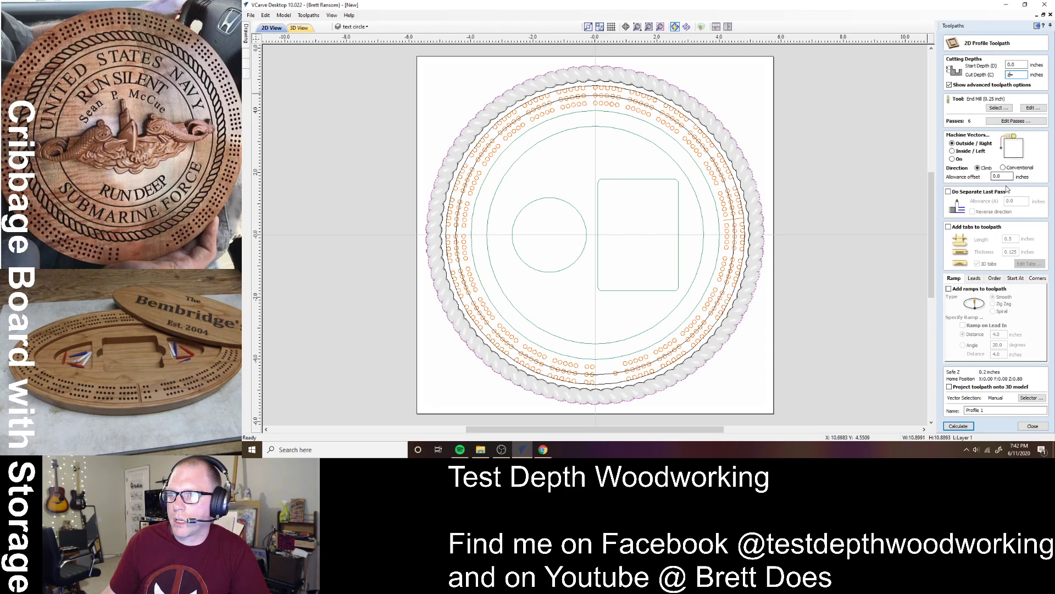
left_click(999, 108)
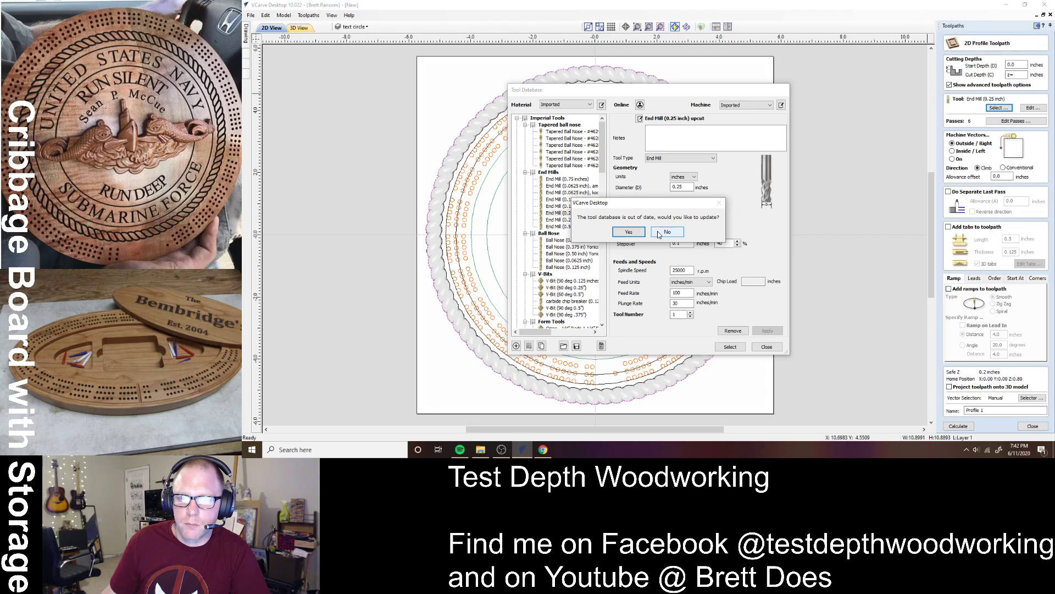
left_click(631, 233)
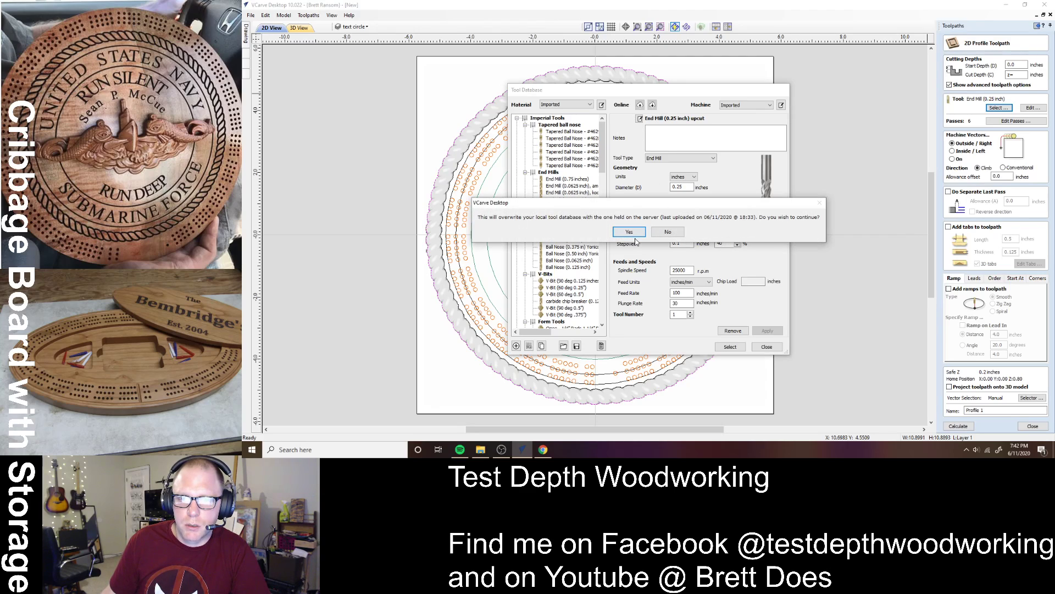
left_click(635, 233)
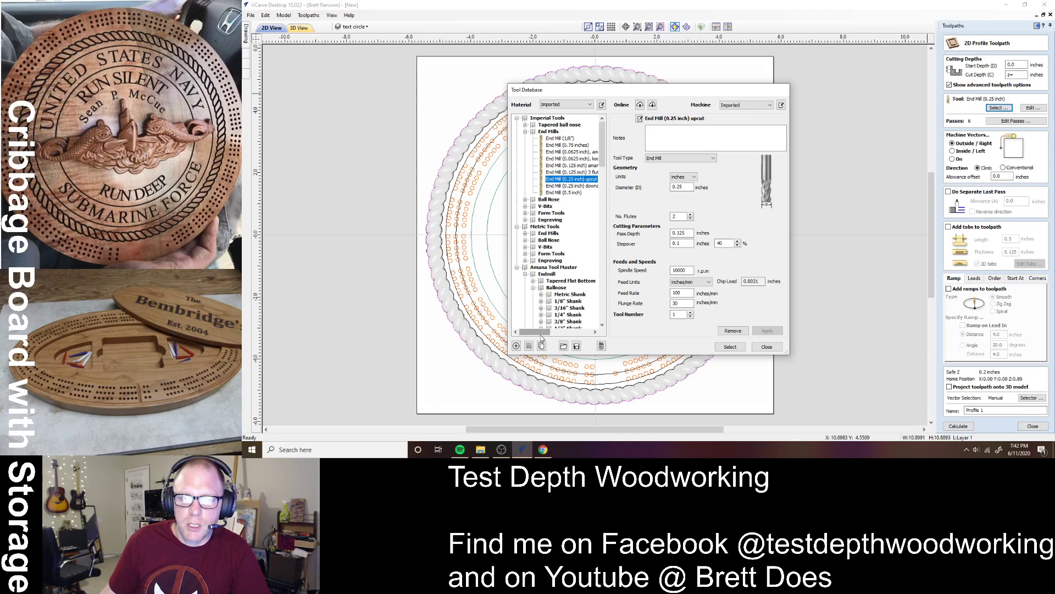
left_click_drag(542, 332, 550, 332)
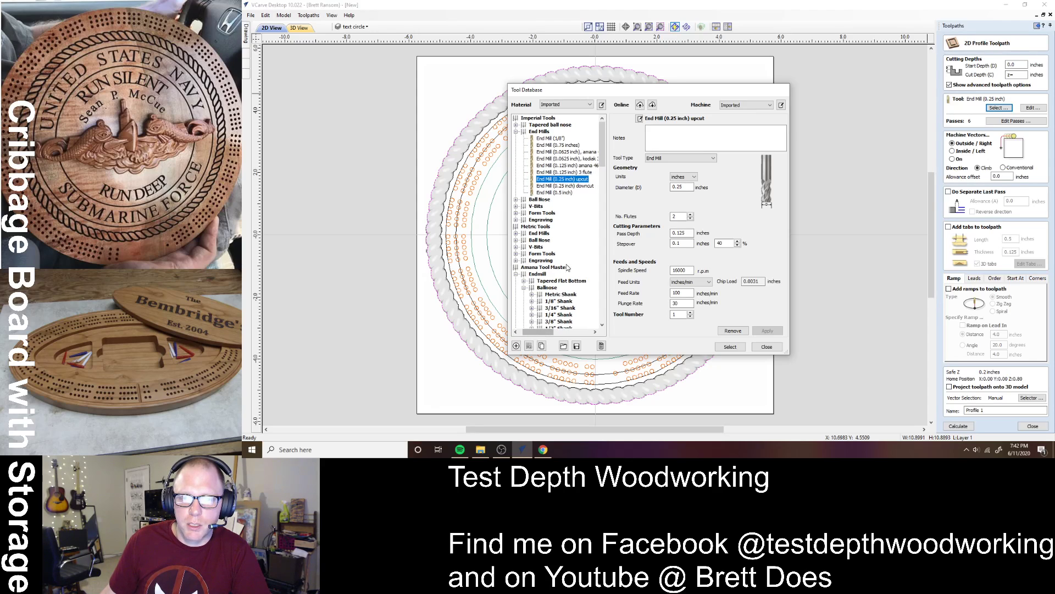
left_click(730, 348)
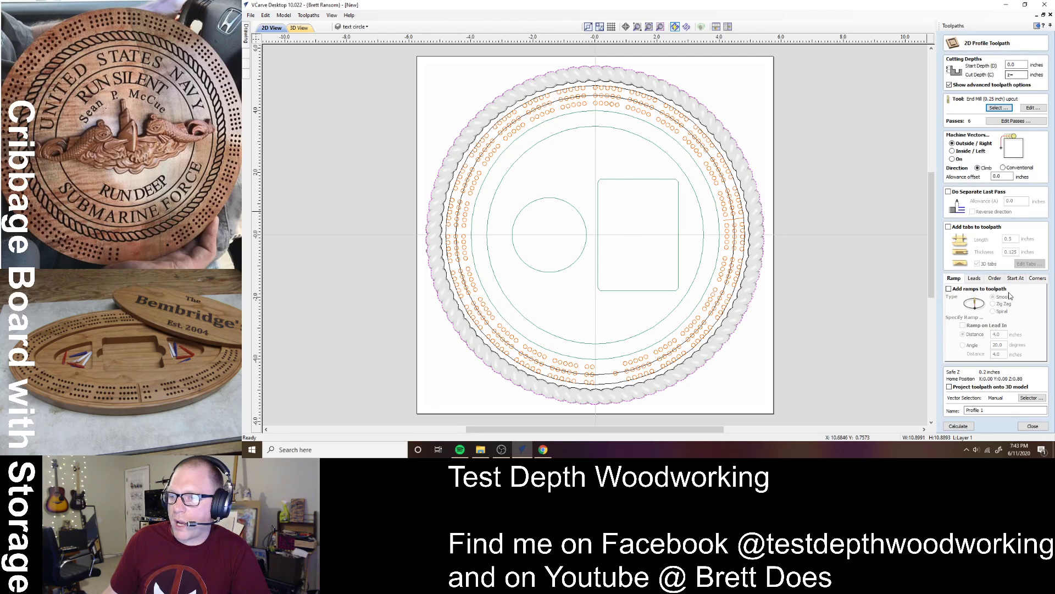
- Rename the profile toolpath to 'Profile 250EM'
left_click(988, 410)
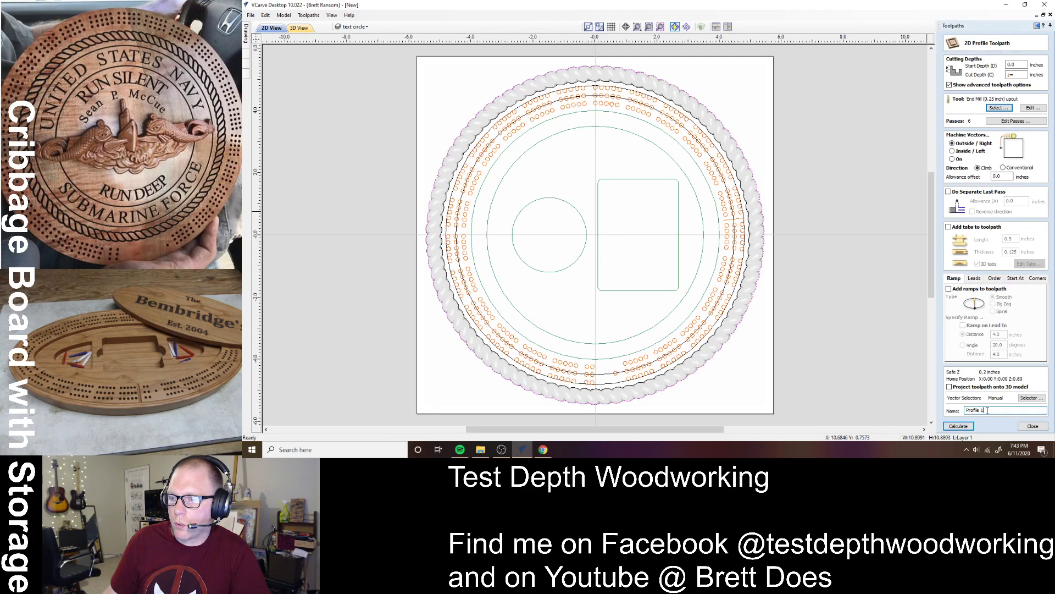
key("BackSpace")
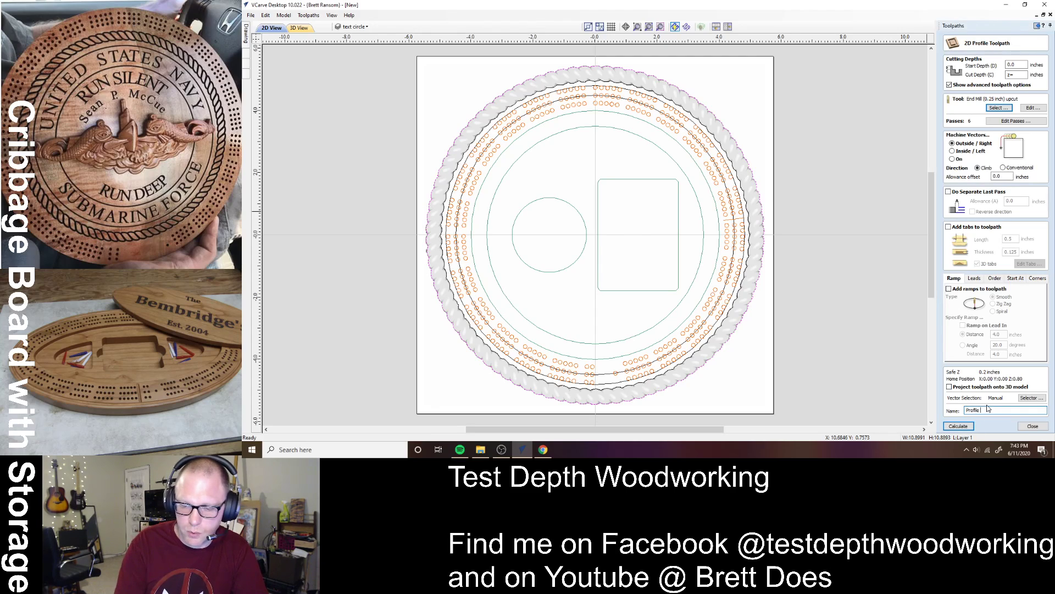
type("250")
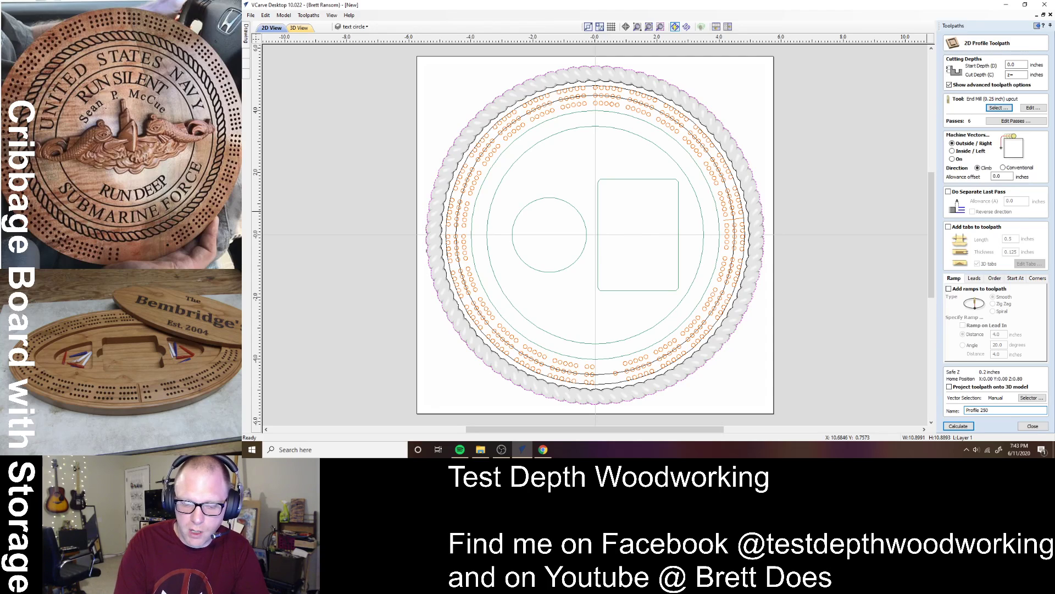
type("EM")
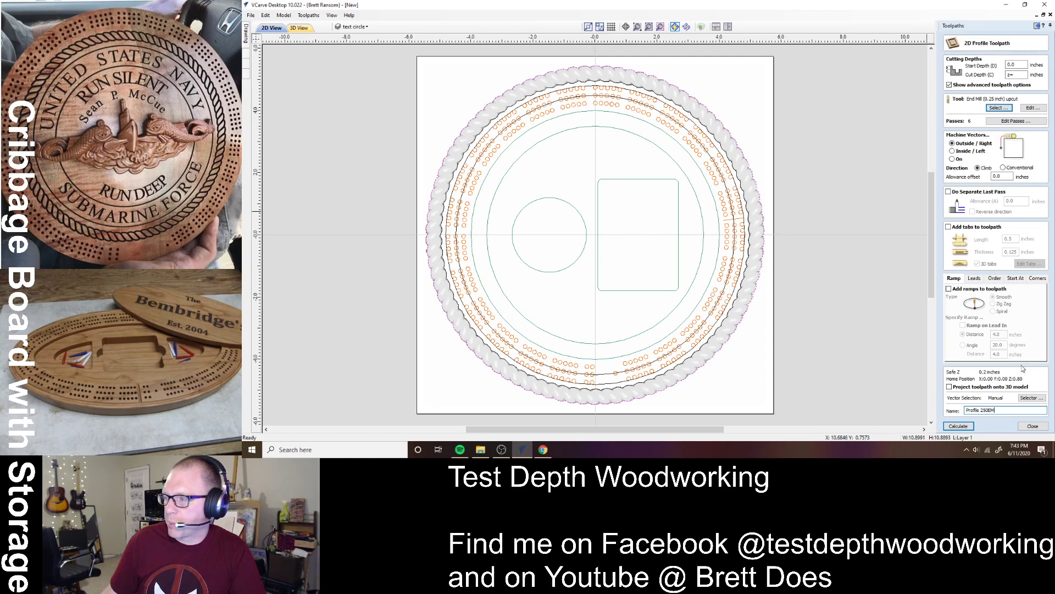
- Calculate the profile toolpath and preview the disc cut free with the waste removed
left_click(958, 426)
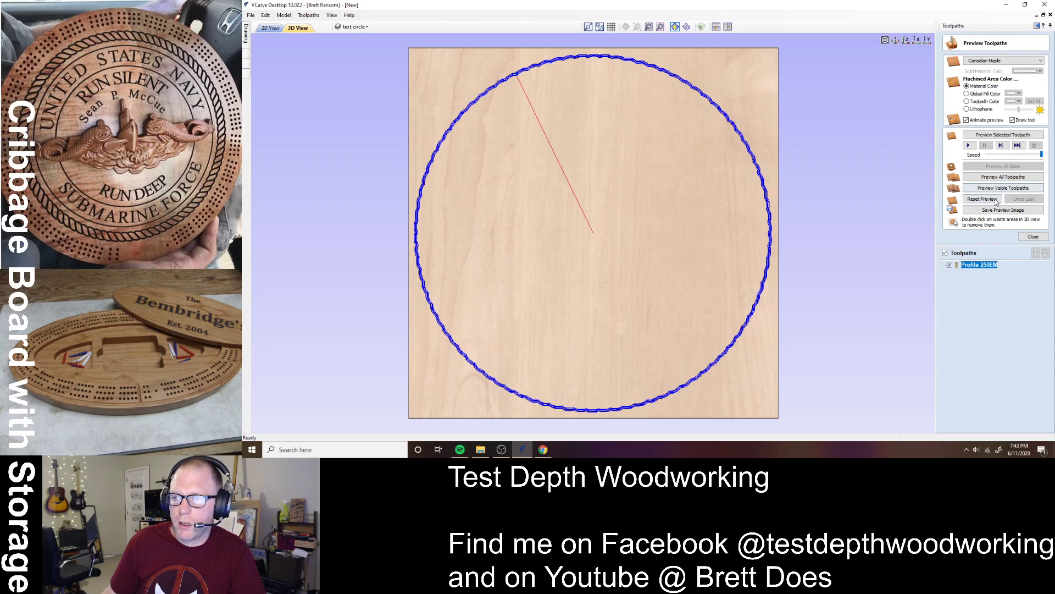
left_click(1000, 188)
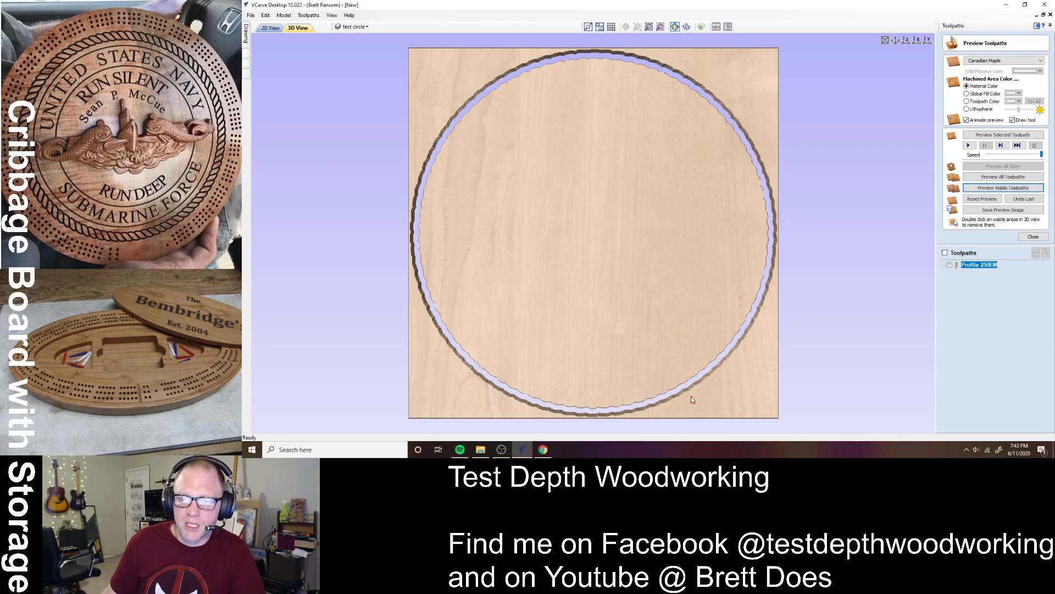
left_click_drag(691, 396, 715, 345)
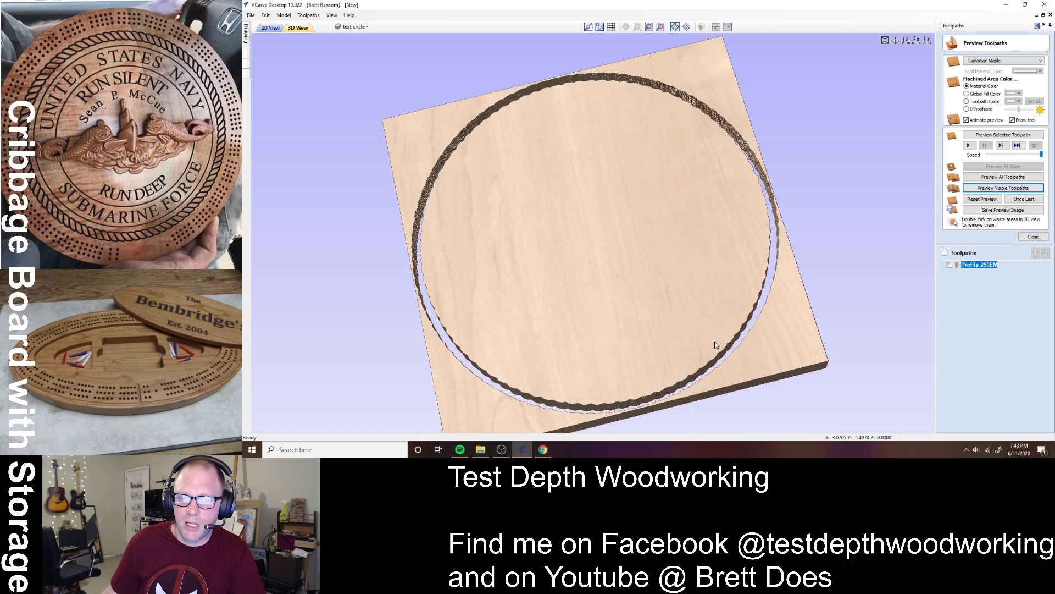
double_click(772, 356)
left_click_drag(667, 353, 613, 365)
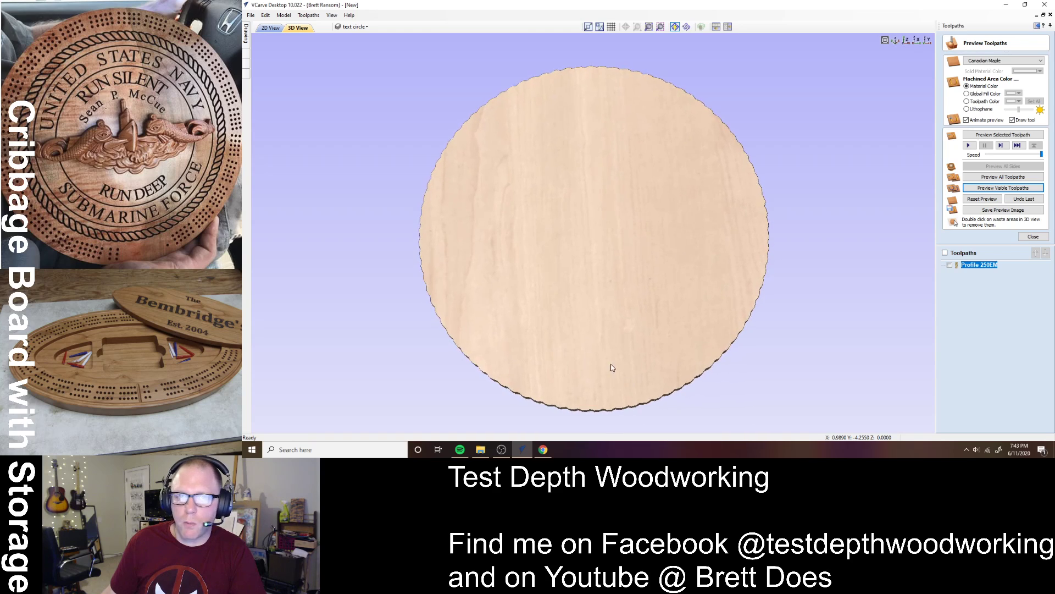
- Tile the 2D drawing beside the 3D preview and select the rope border component in Modeling
left_click(727, 28)
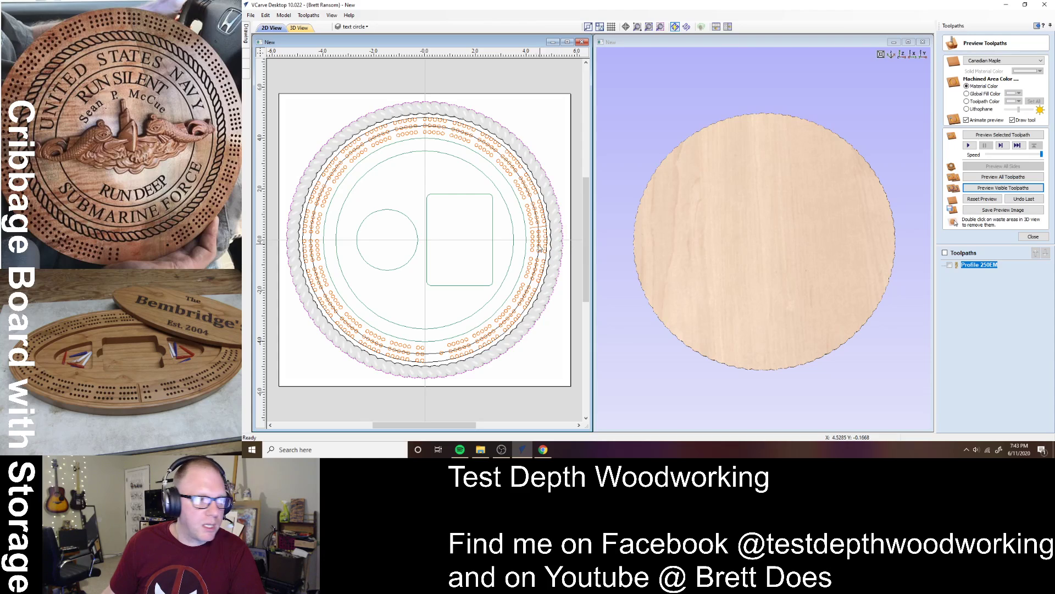
left_click(555, 321)
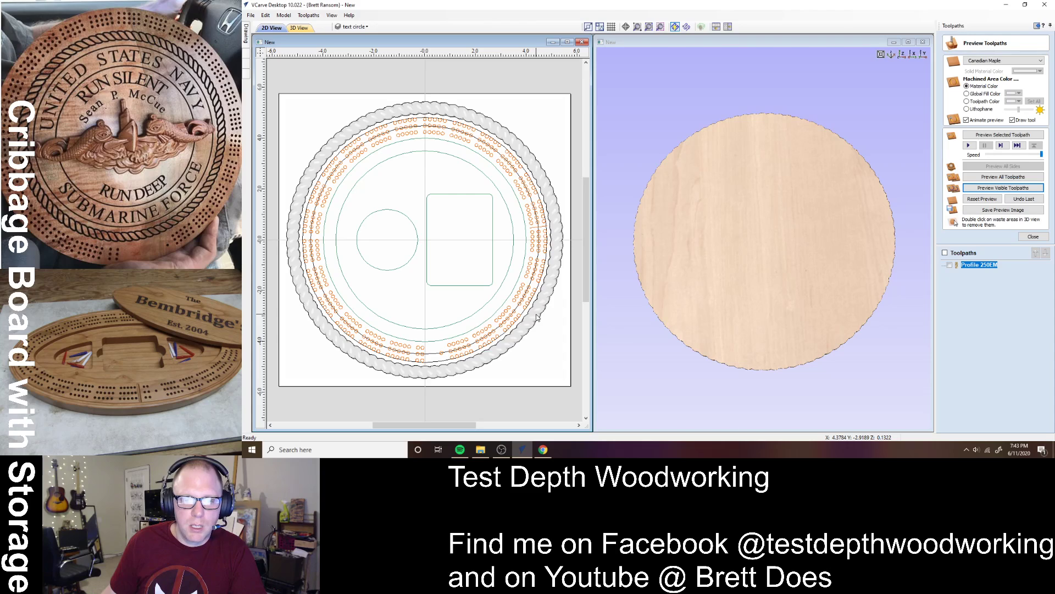
left_click(536, 317)
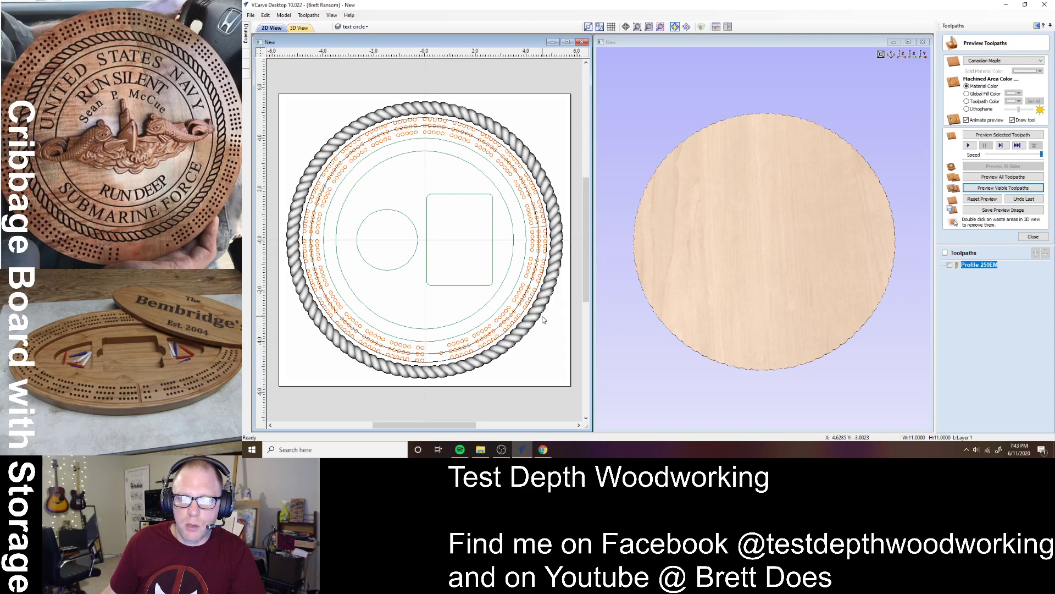
left_click(246, 54)
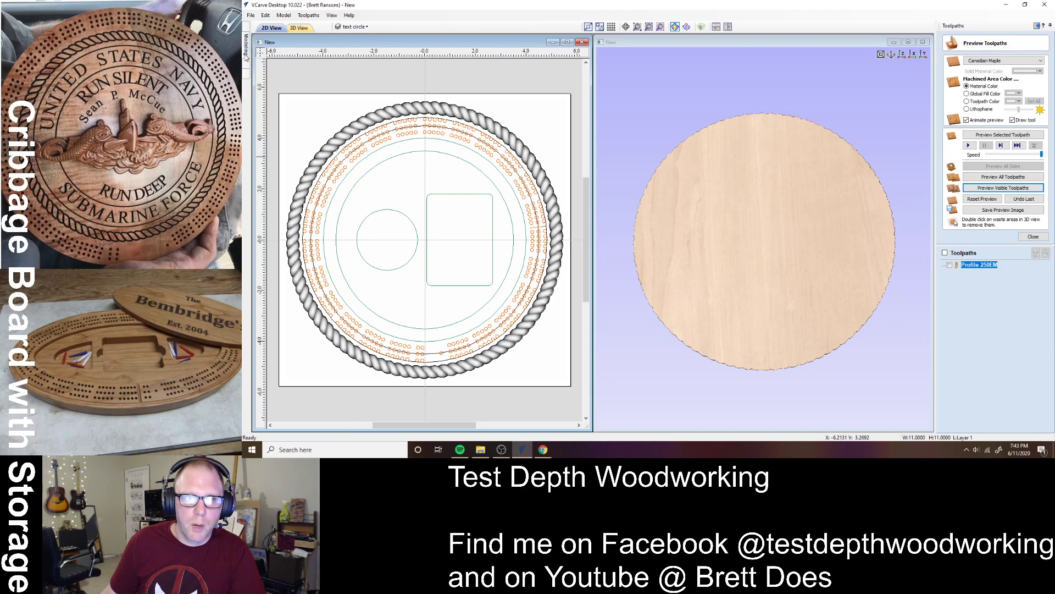
mouse_move(246, 58)
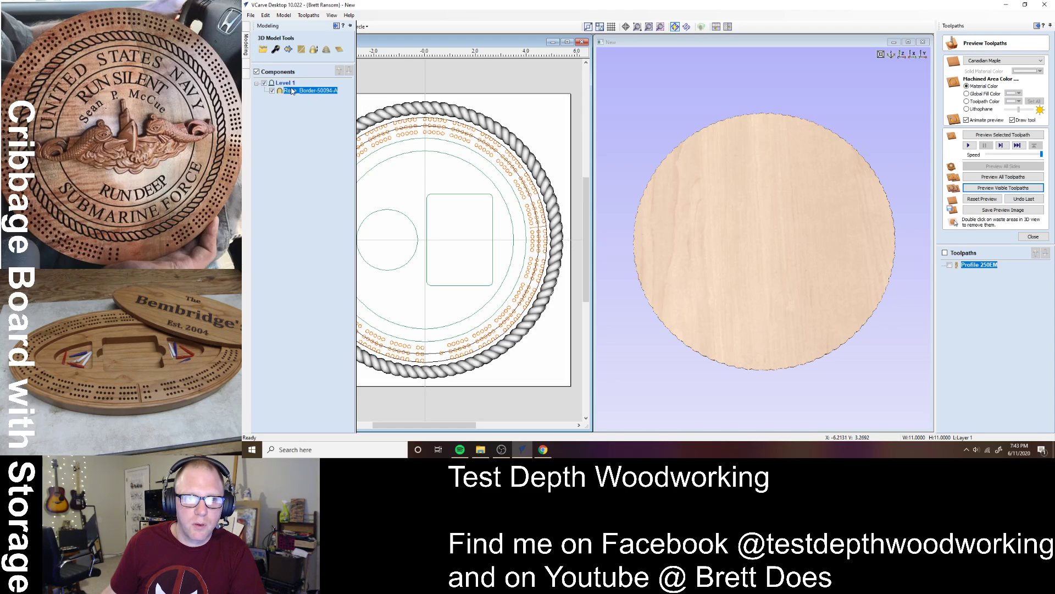
- Open the rope border's component properties and reset the preview to uncut material
double_click(292, 90)
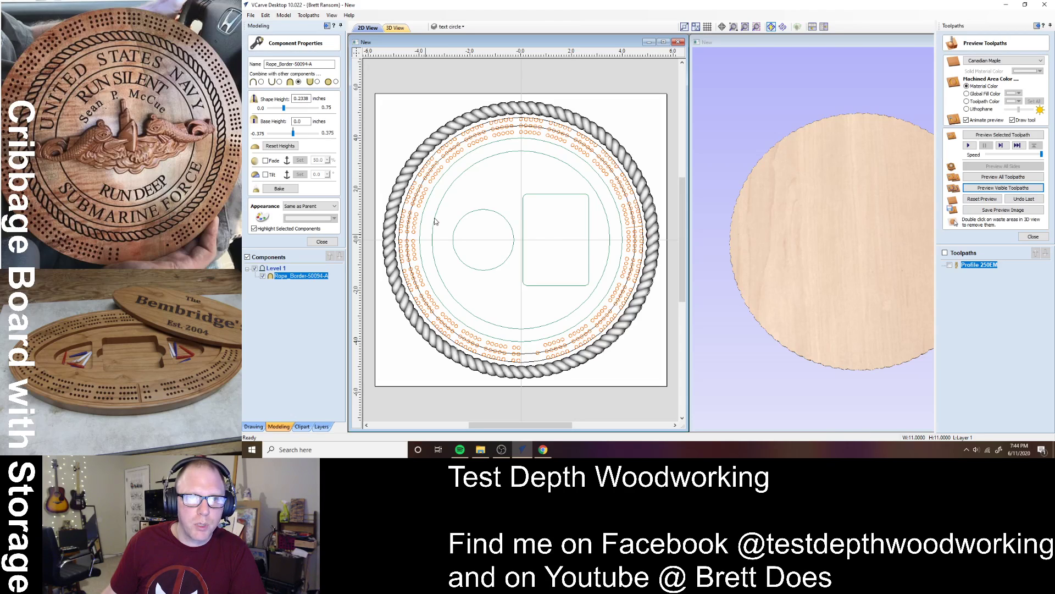
left_click(982, 199)
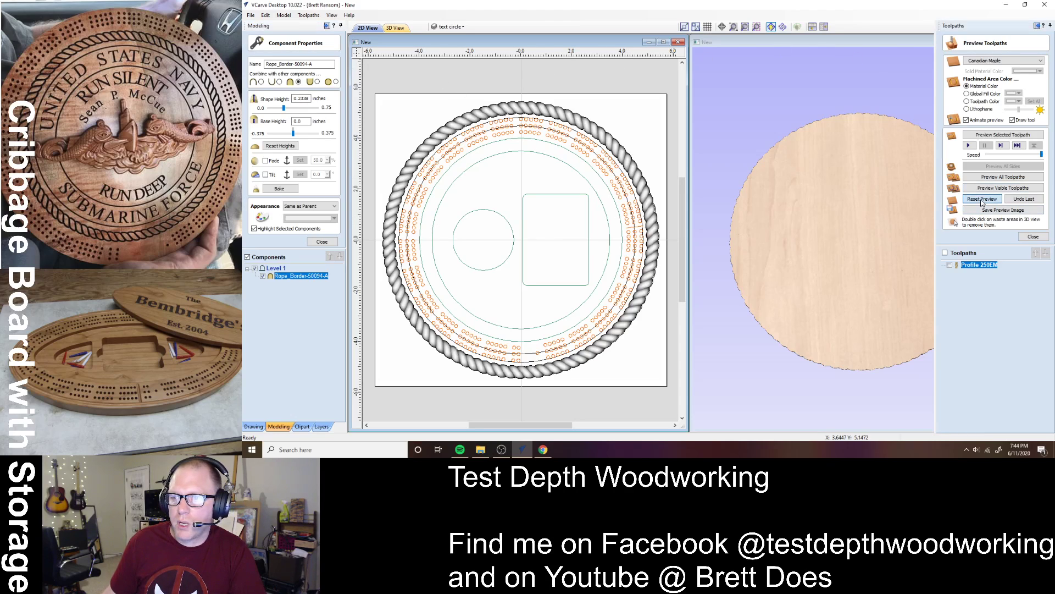
left_click_drag(840, 278, 629, 116)
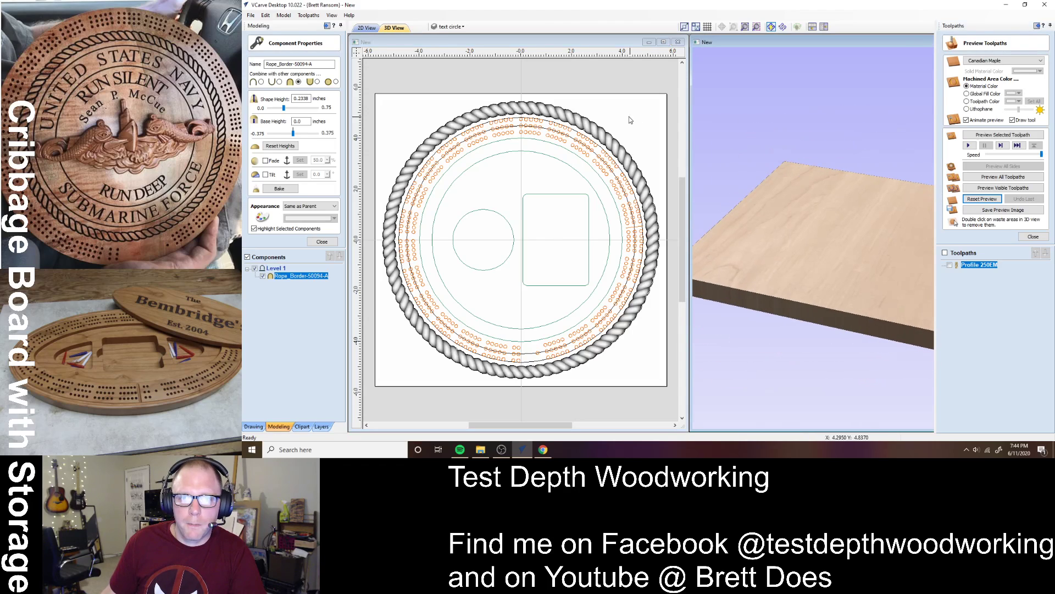
left_click_drag(737, 247, 804, 266)
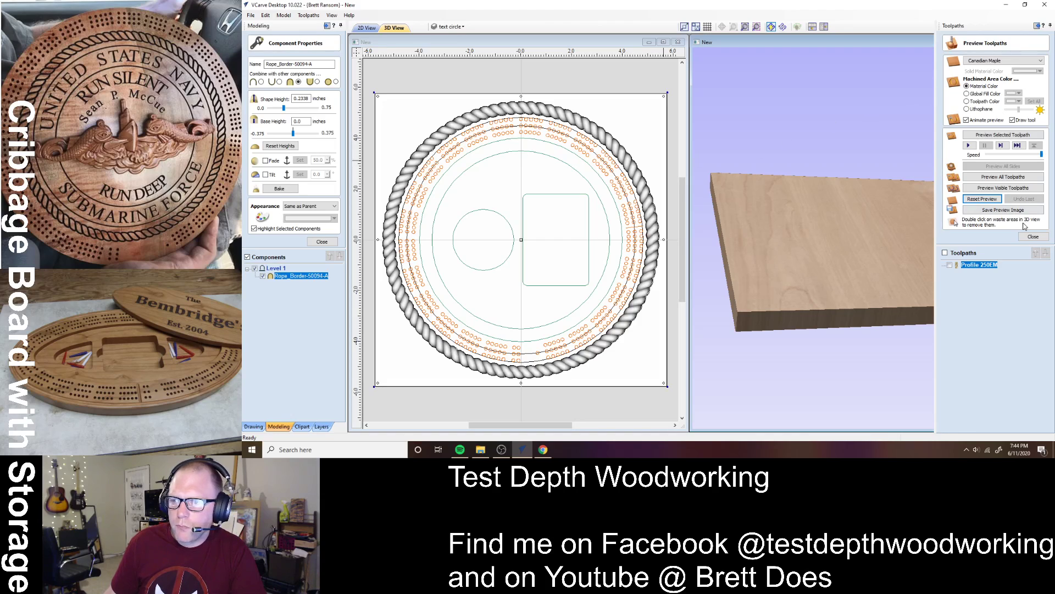
left_click(1032, 236)
- Confirm 0.75-inch material with zero gap above the rope border, then close component properties
left_click(965, 54)
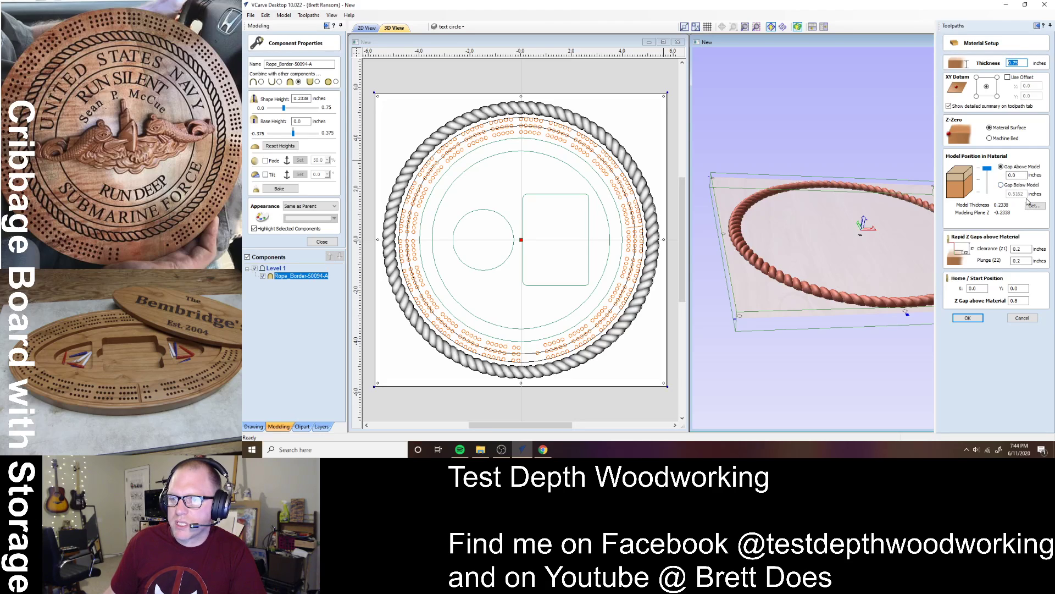
mouse_move(836, 300)
left_mouse_down()
mouse_move(837, 261)
mouse_move(832, 296)
left_mouse_up()
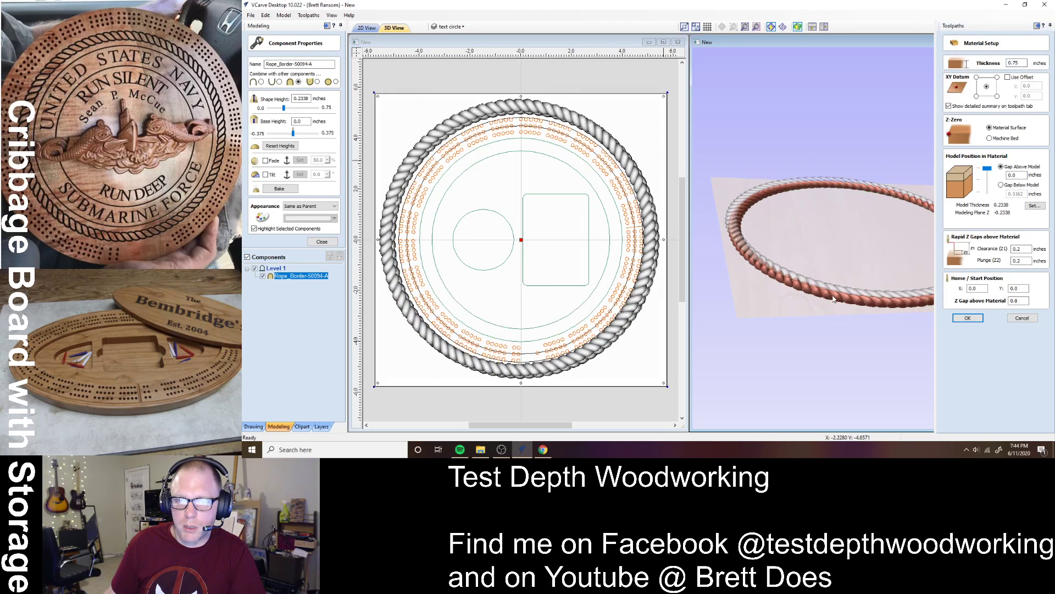
left_click(834, 252)
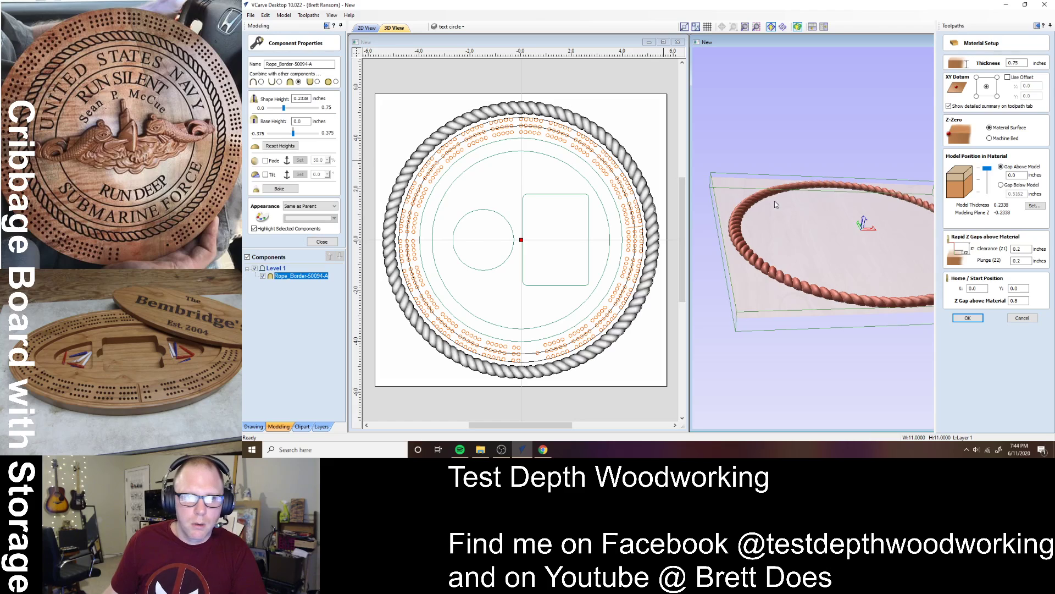
left_click_drag(850, 338, 882, 348)
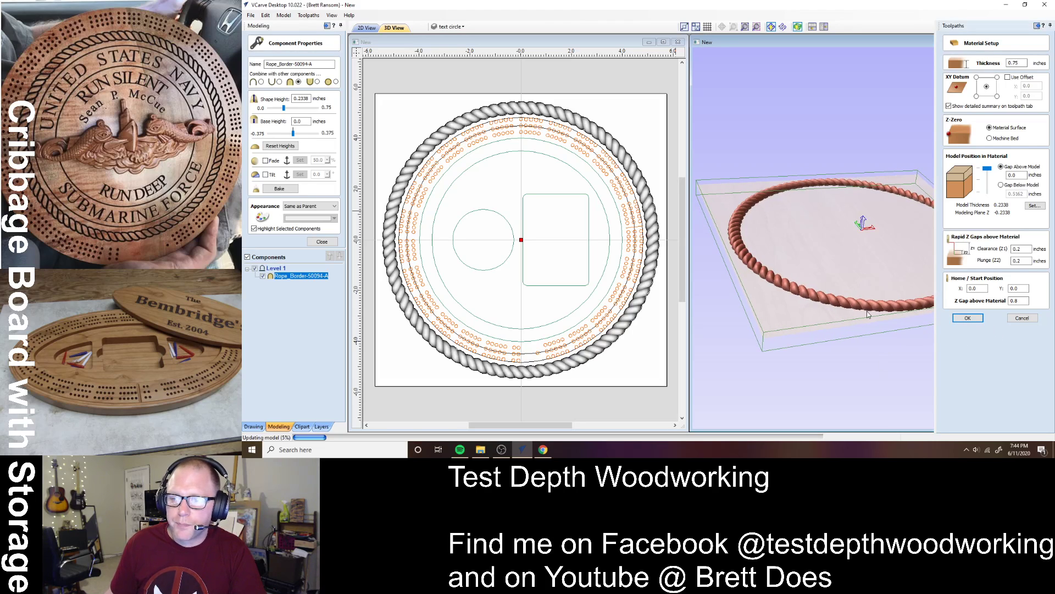
left_click(967, 318)
left_click(322, 242)
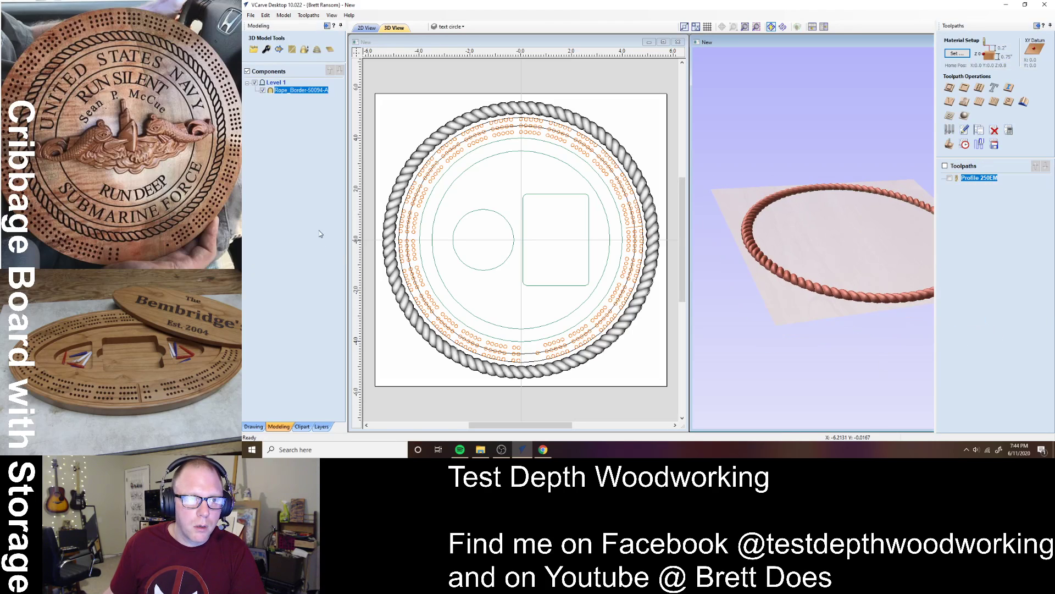
- Collapse the Modeling panel and start a 3D roughing toolpath named '3D Roughing 250EM'
left_click(341, 26)
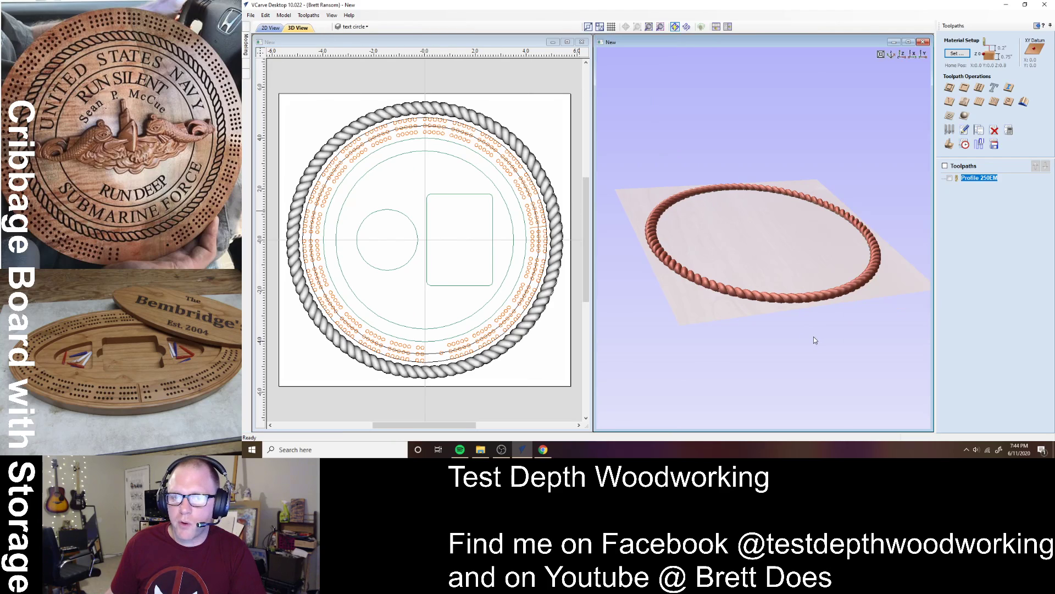
left_click(555, 316)
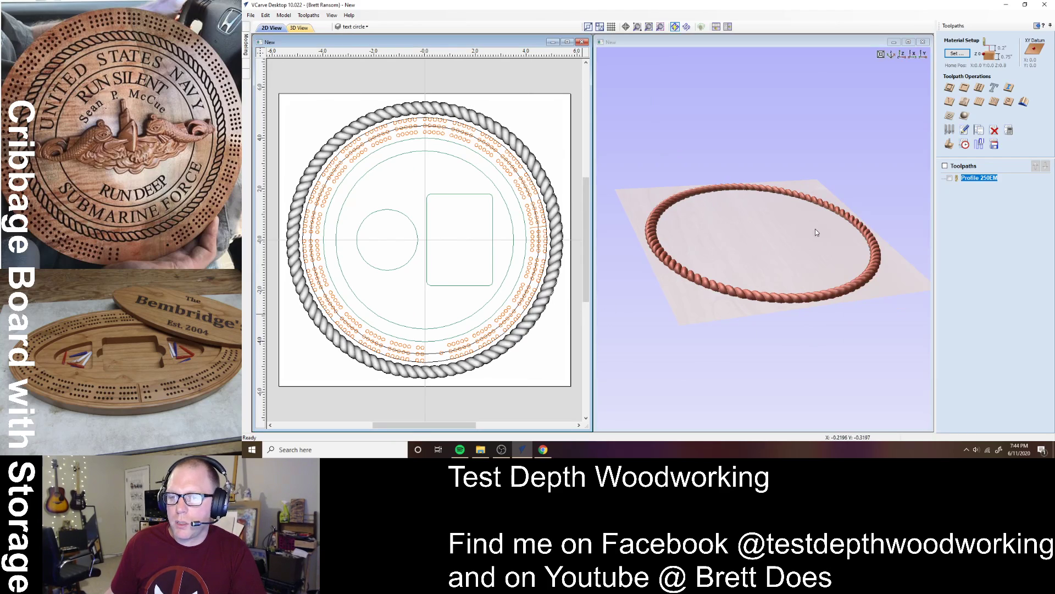
left_click(950, 118)
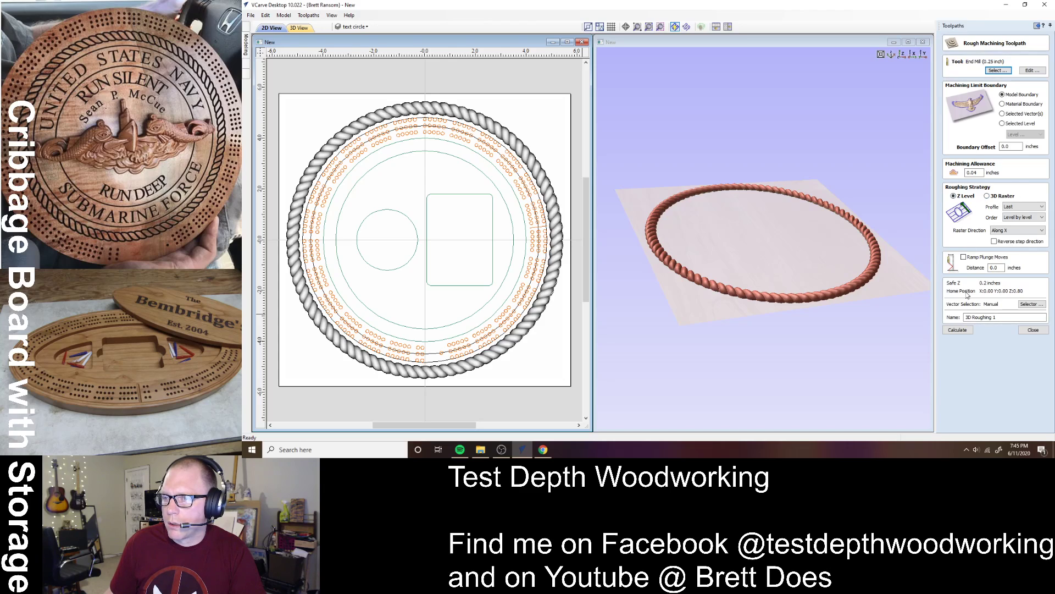
left_click(1004, 318)
key("BackSpace")
type("250")
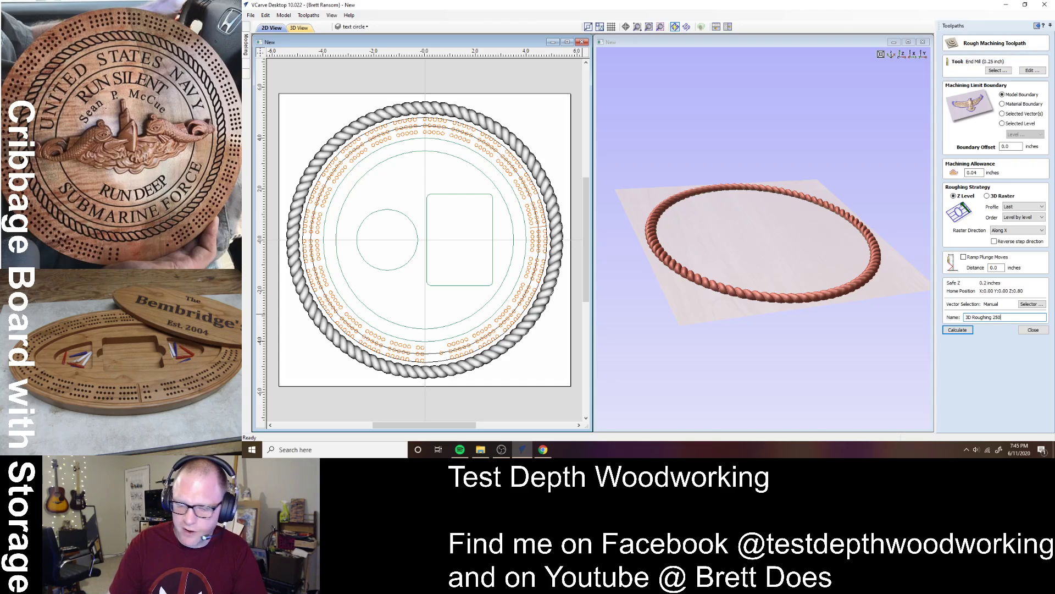
type("EM")
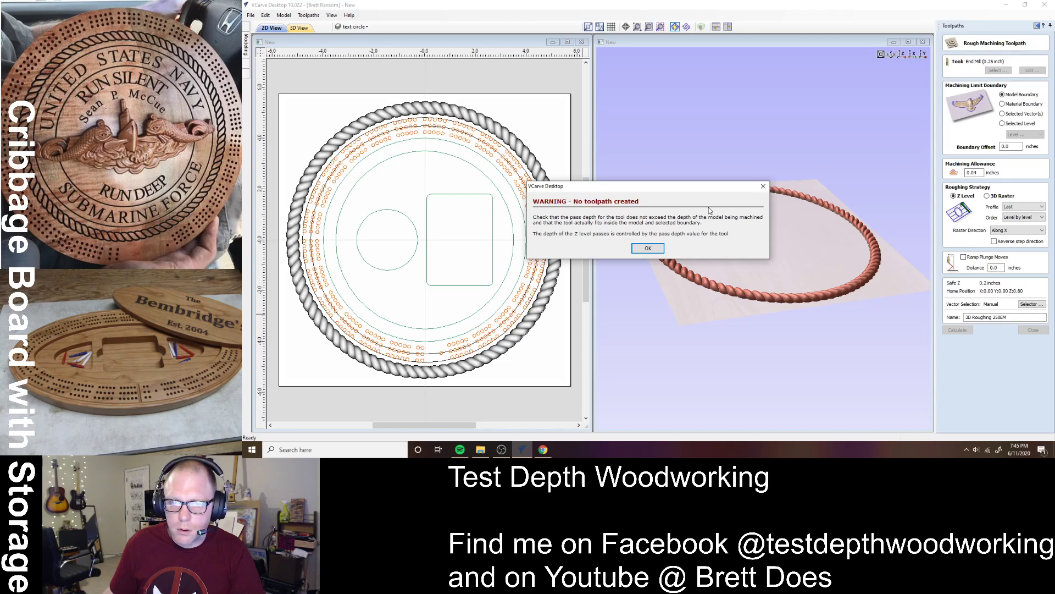
- Dismiss the no-toolpath warnings after recalculating, then close the roughing form
left_click(649, 248)
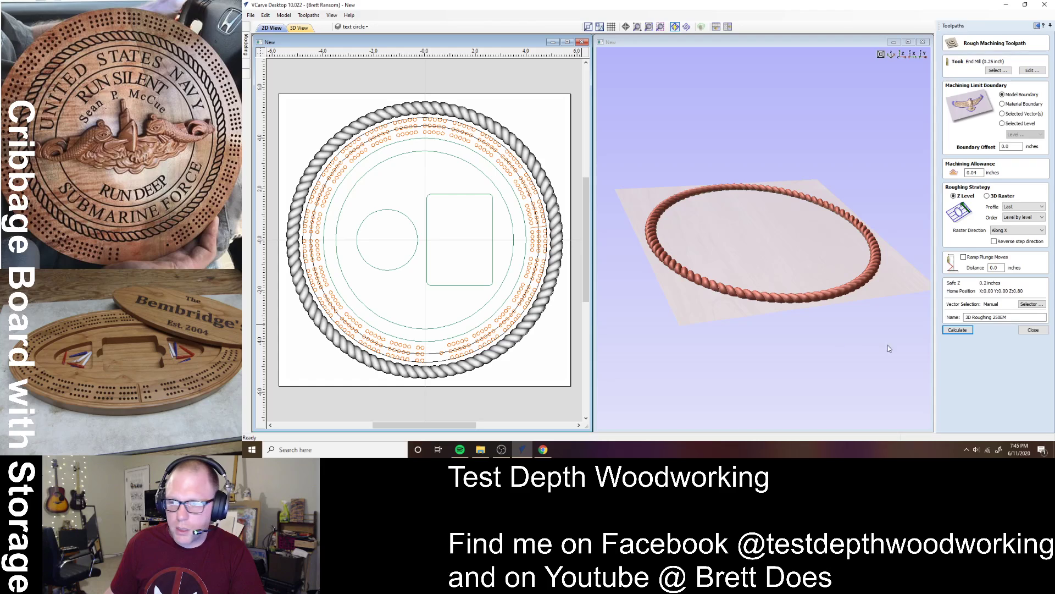
left_click(960, 331)
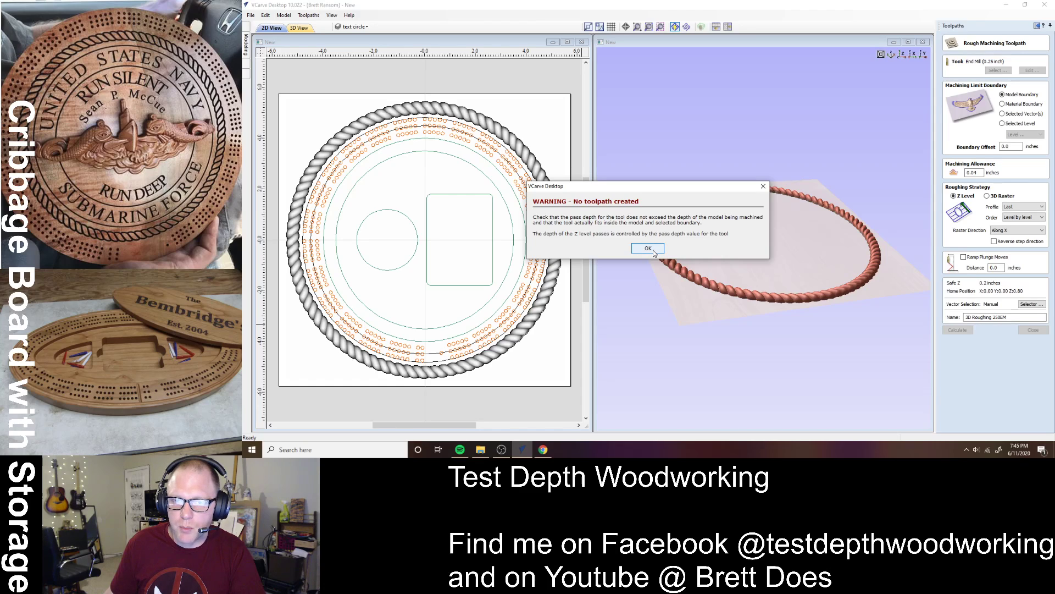
left_click(654, 251)
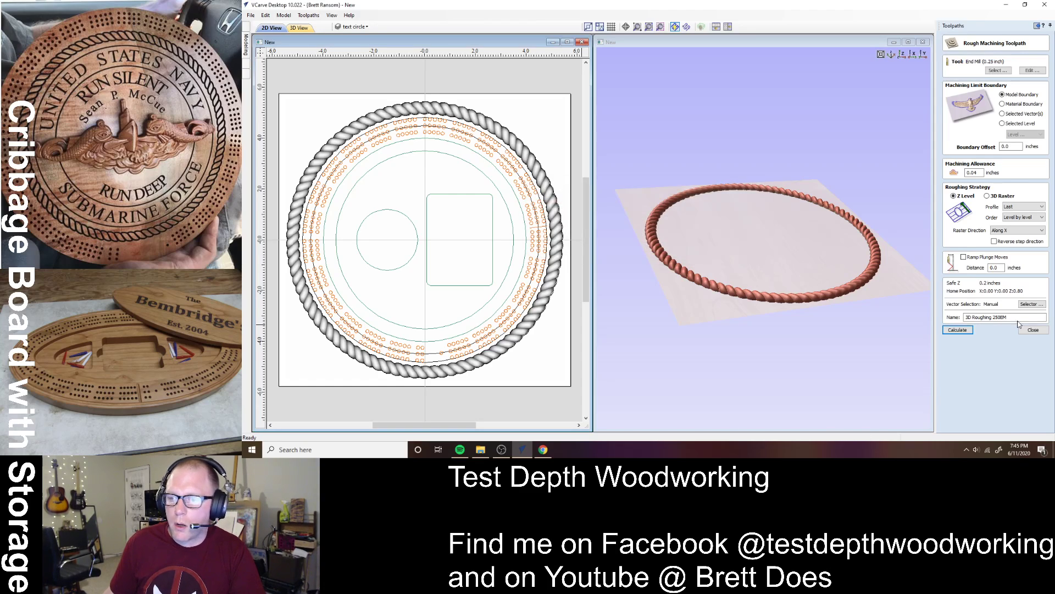
left_click(1033, 329)
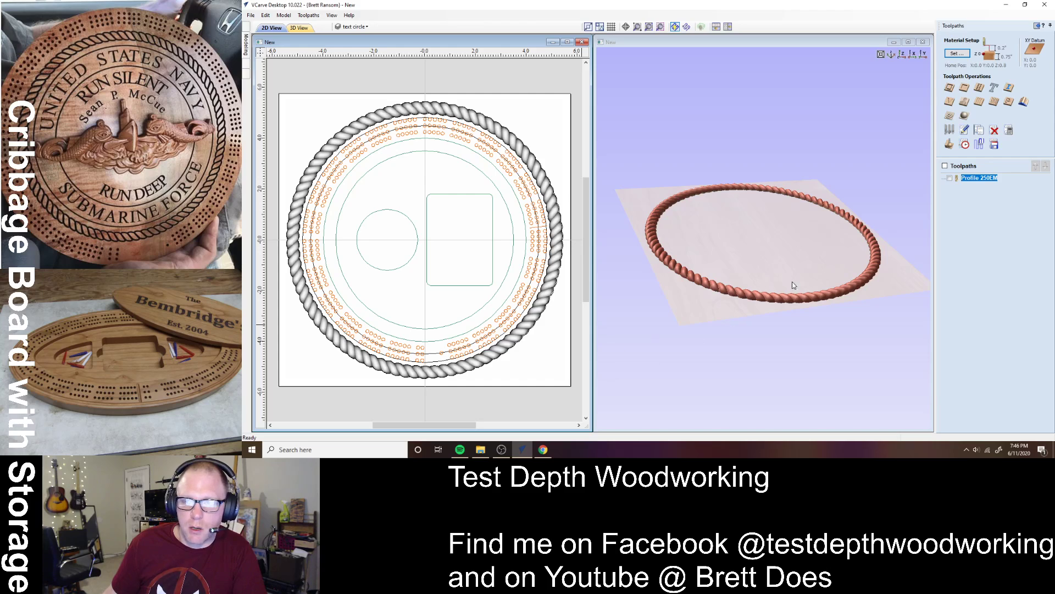
- Start a 3D finishing toolpath using the Tapered Ball Nose - #46282 bit
left_click(964, 114)
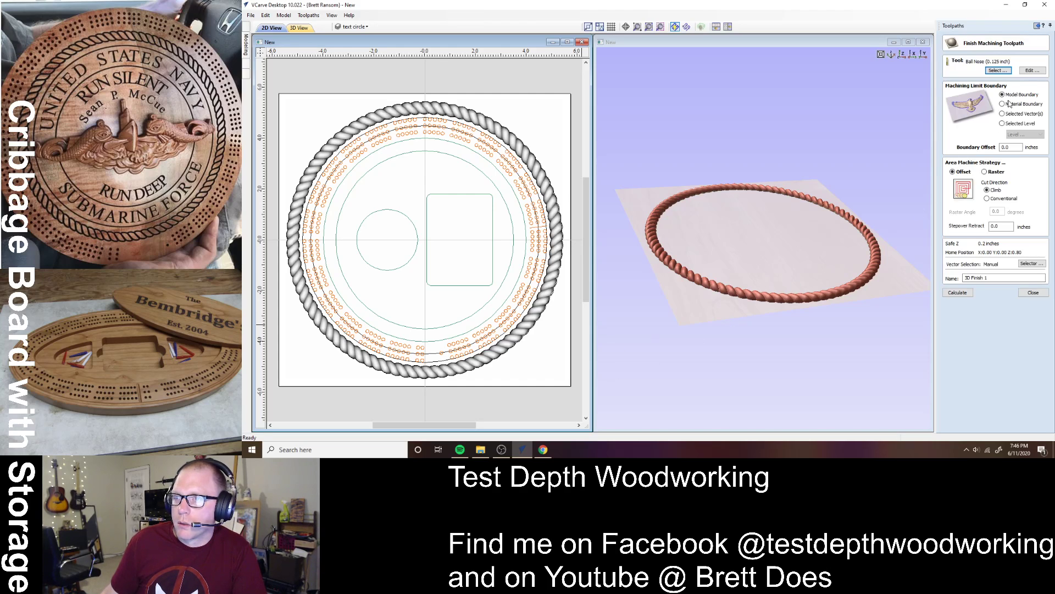
left_click(1005, 70)
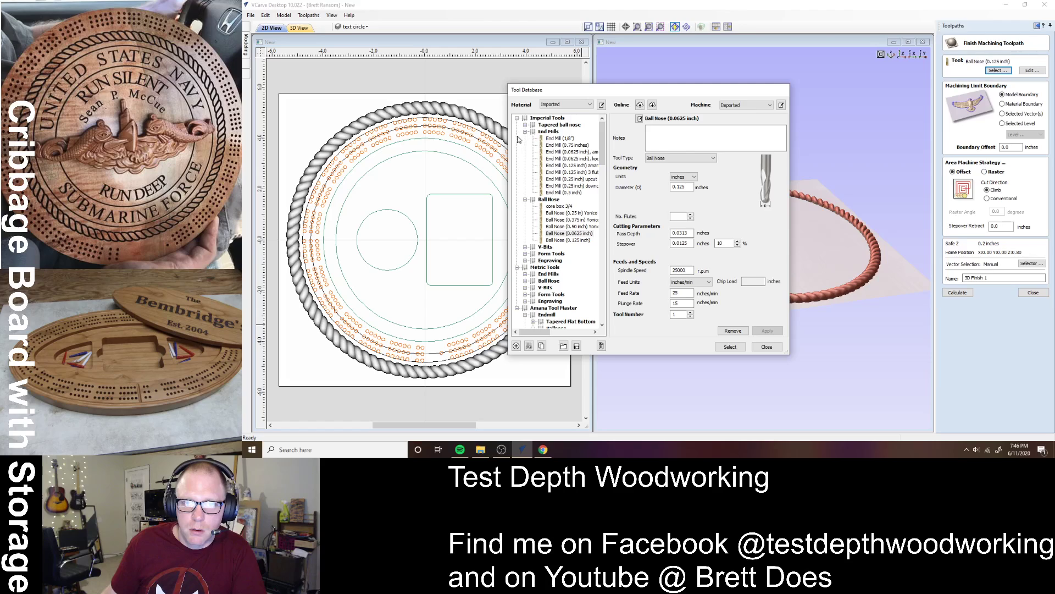
left_click(525, 132)
left_click(525, 138)
left_click(525, 124)
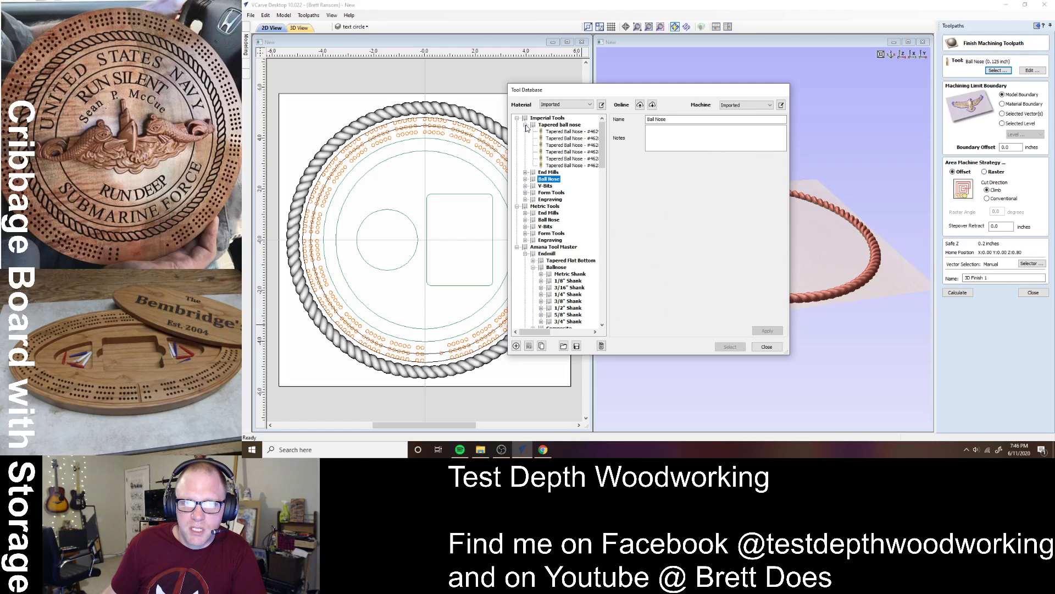
left_click_drag(542, 331, 549, 336)
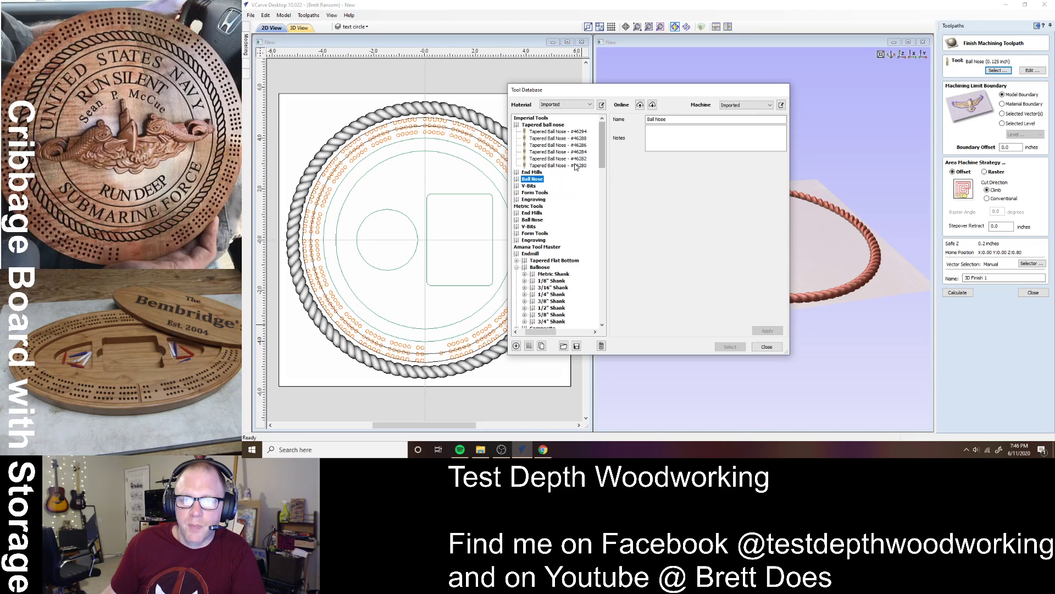
left_click(571, 159)
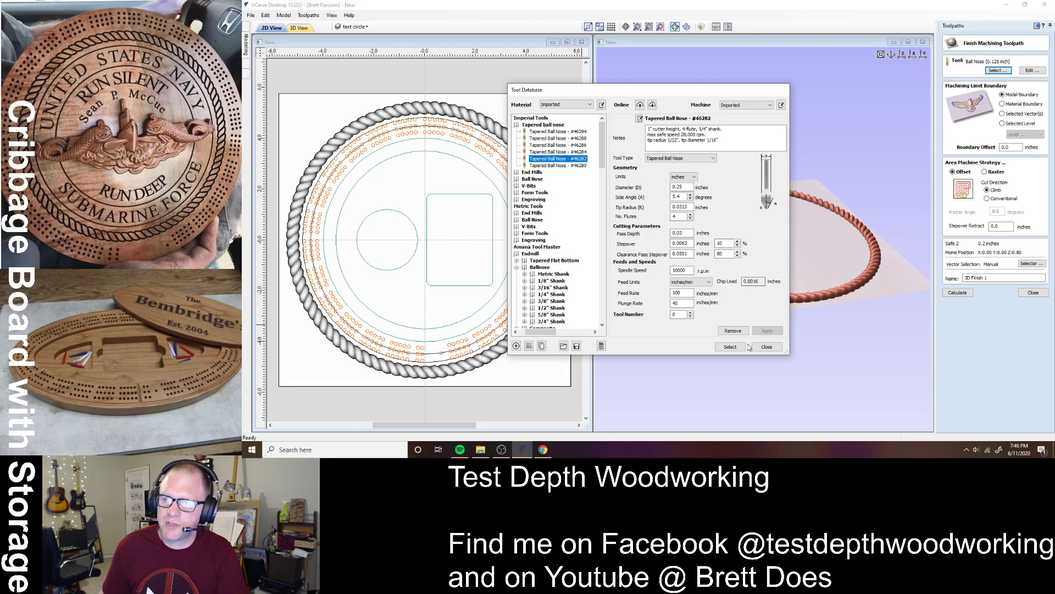
left_click(730, 346)
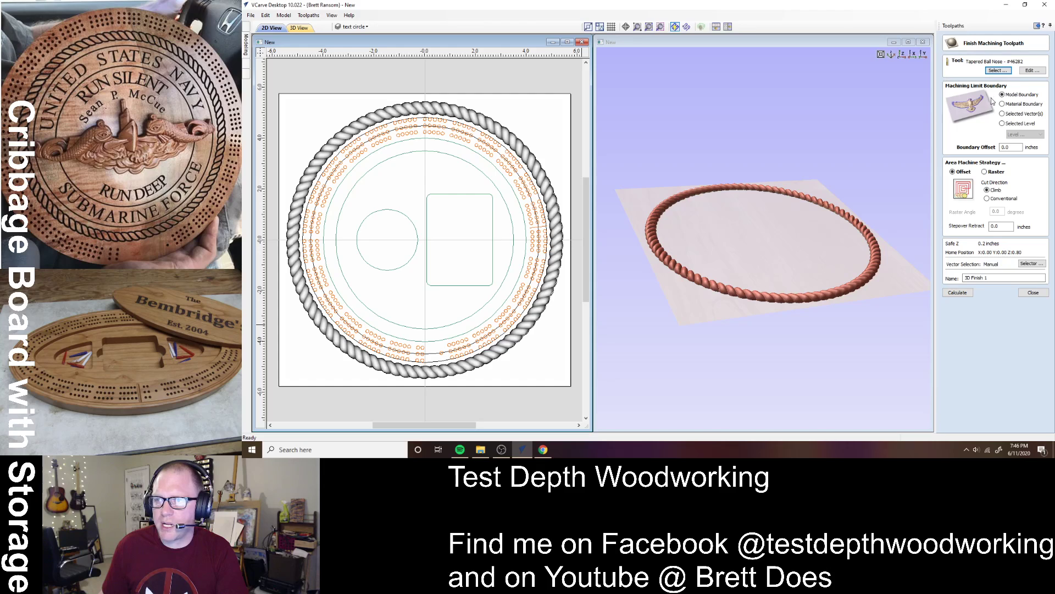
- Review the bit's settings unchanged and calculate 3D Finish 1
left_click(1031, 70)
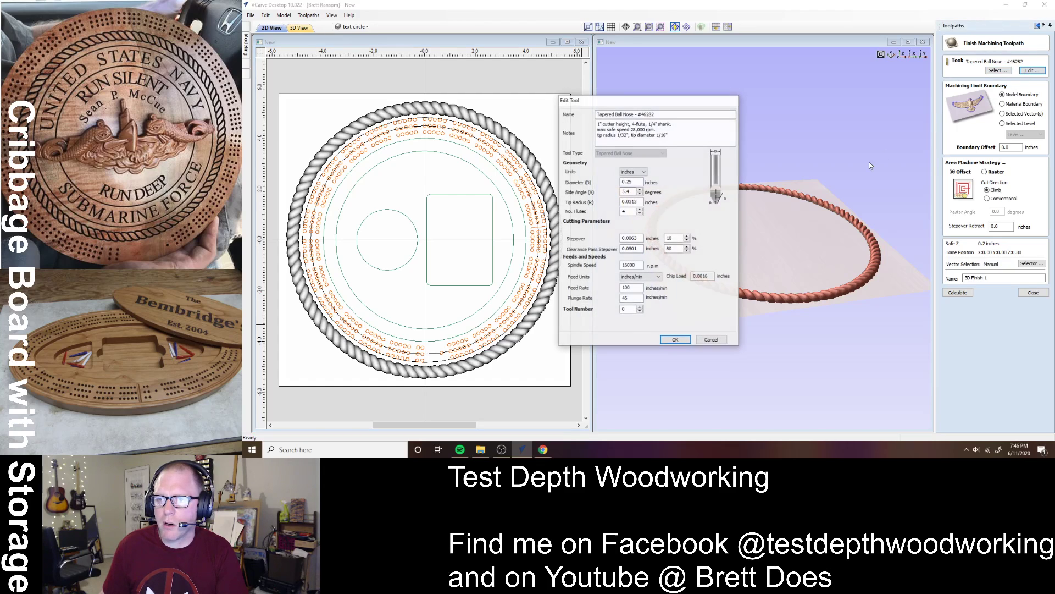
left_click(704, 342)
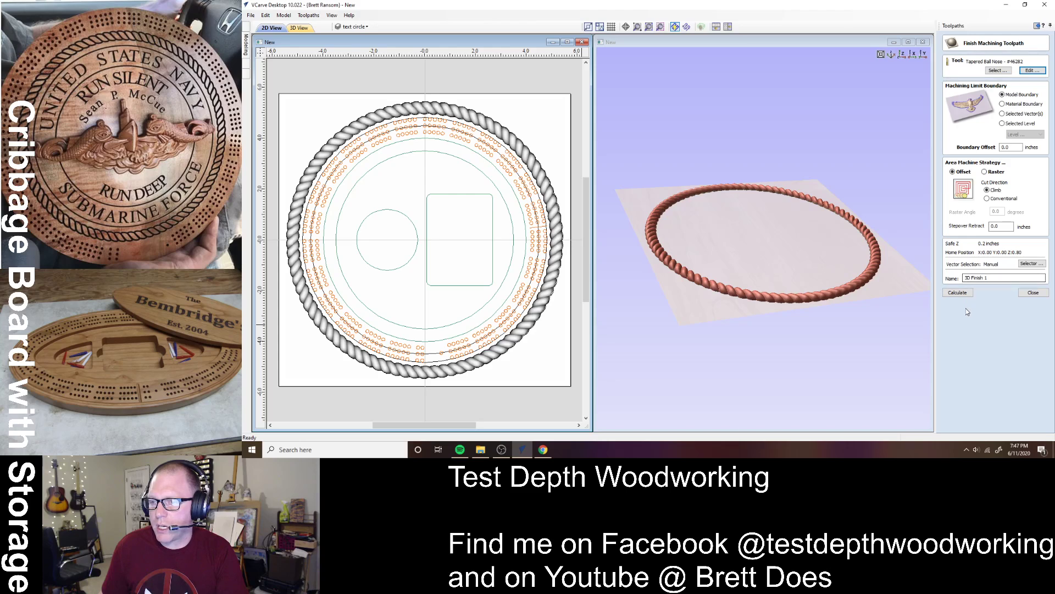
left_click(970, 294)
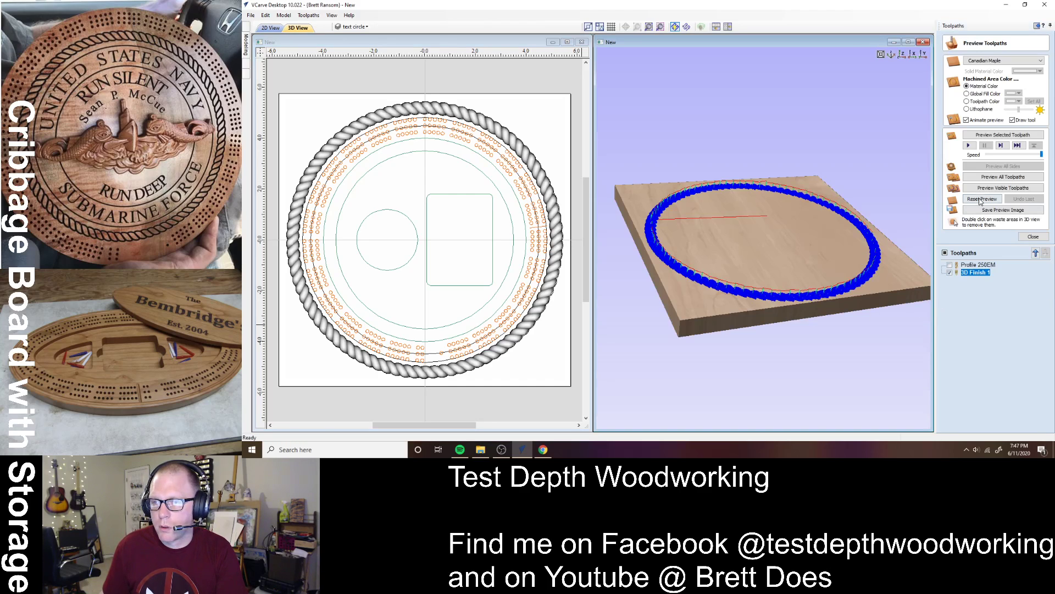
left_click(982, 176)
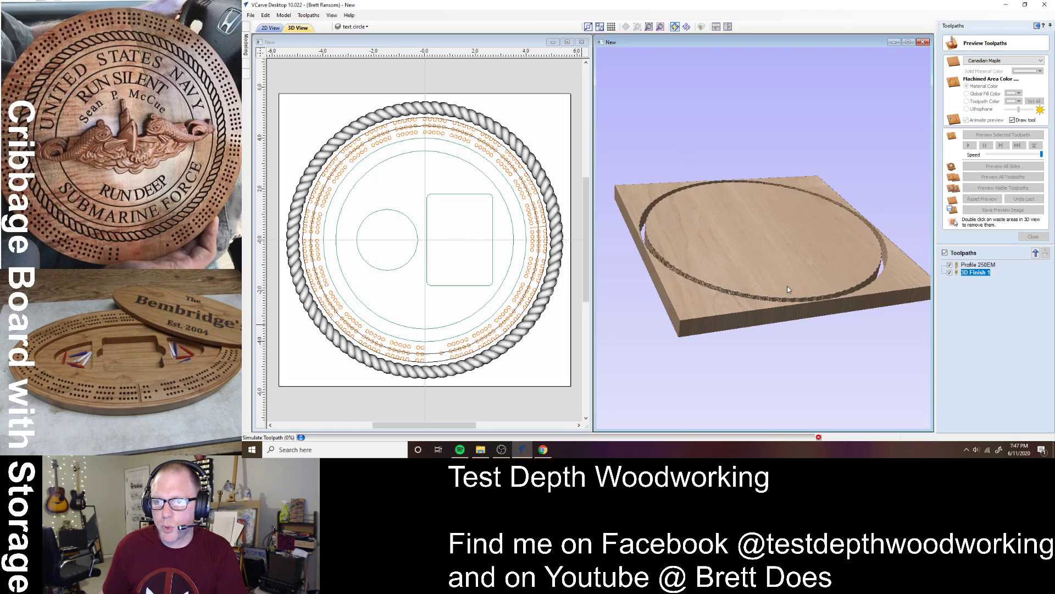
double_click(720, 299)
left_click_drag(720, 299, 733, 237)
scroll(769, 332, "up", 3)
scroll(738, 335, "up", 1)
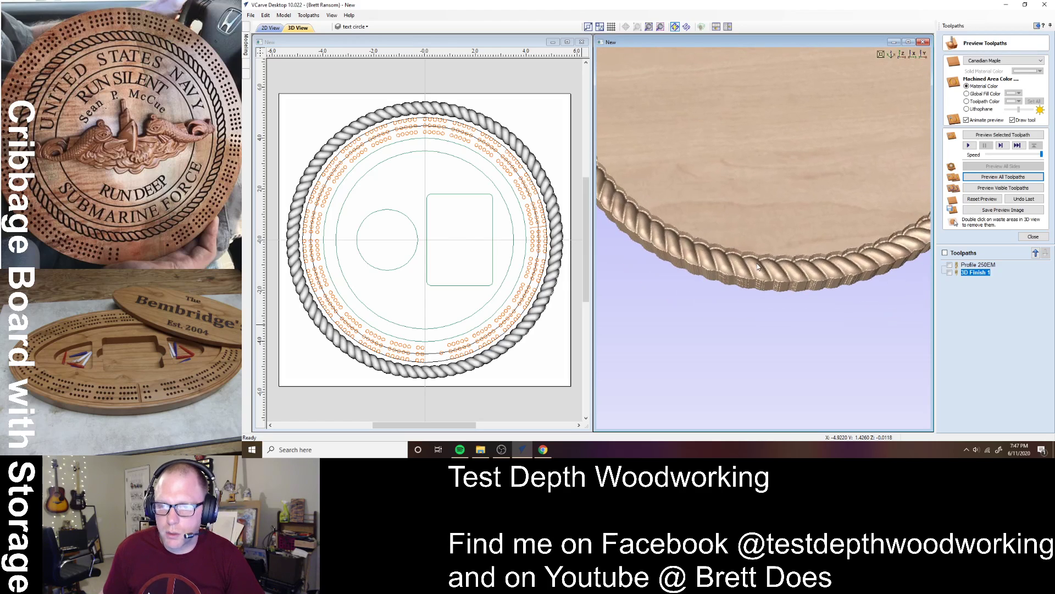
left_click_drag(797, 278, 747, 241)
scroll(791, 263, "up", 2)
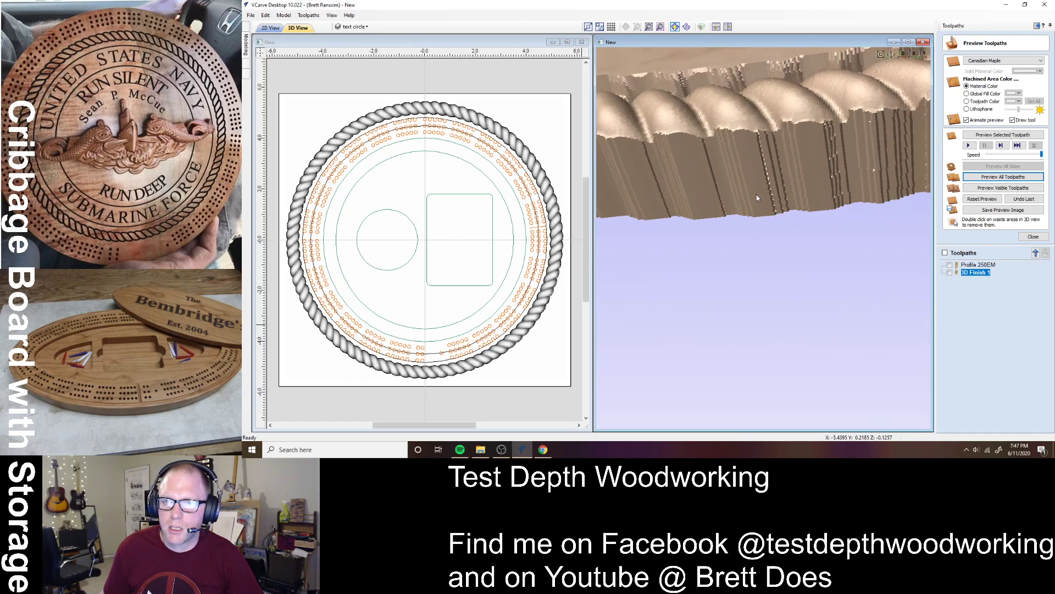
left_click_drag(756, 194, 747, 225)
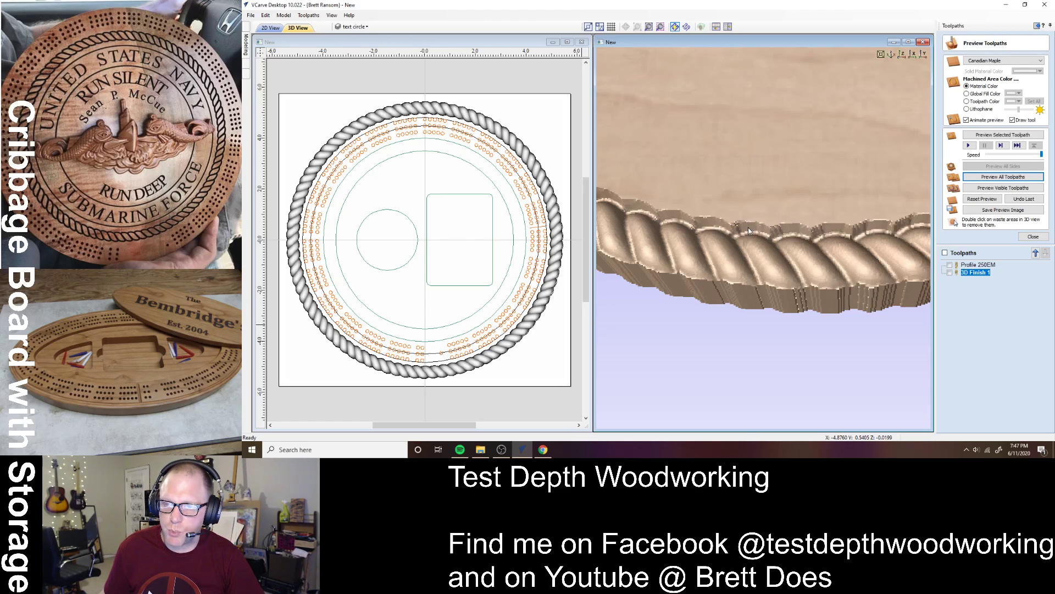
left_click_drag(766, 244, 789, 342)
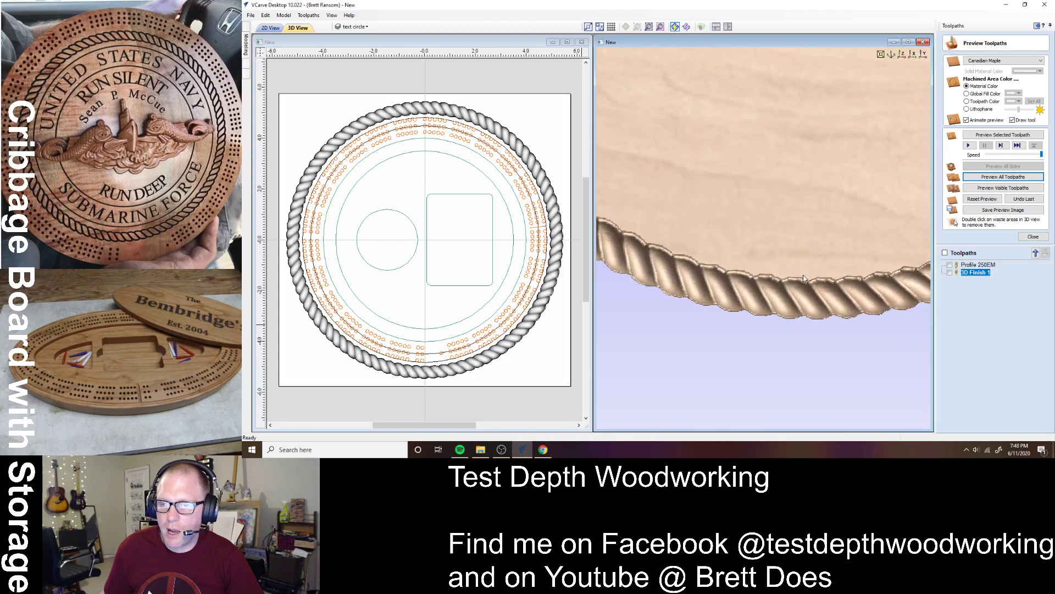
left_click(902, 54)
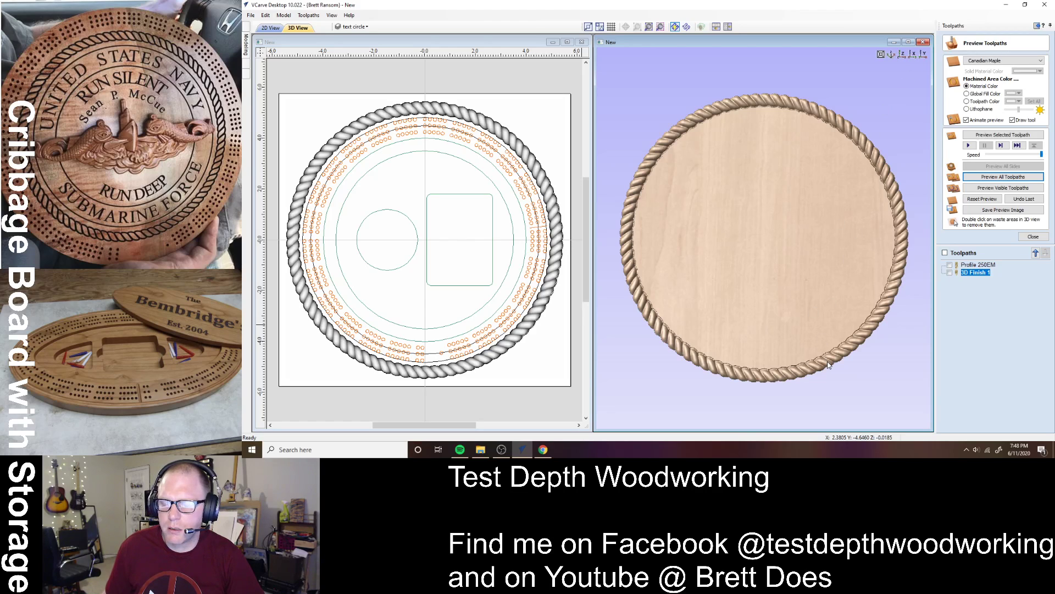
scroll(774, 385, "up", 2)
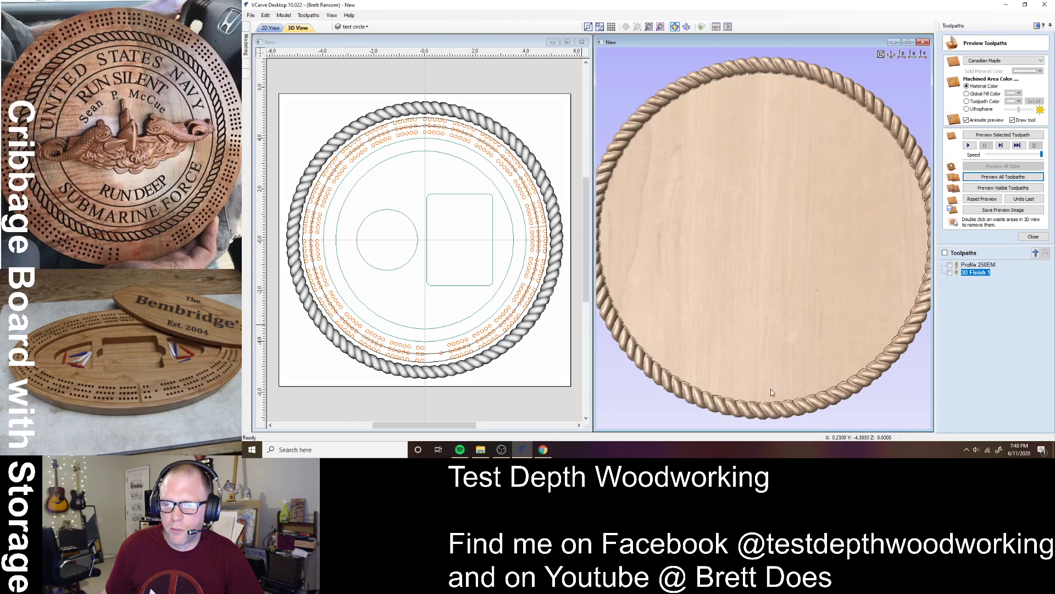
scroll(758, 341, "up", 2)
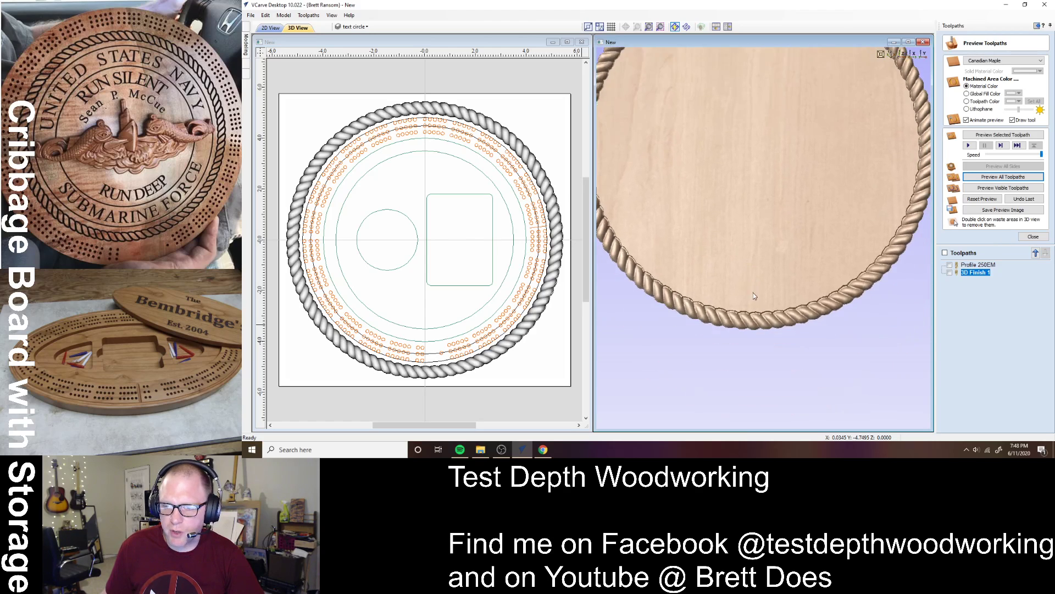
scroll(753, 292, "up", 2)
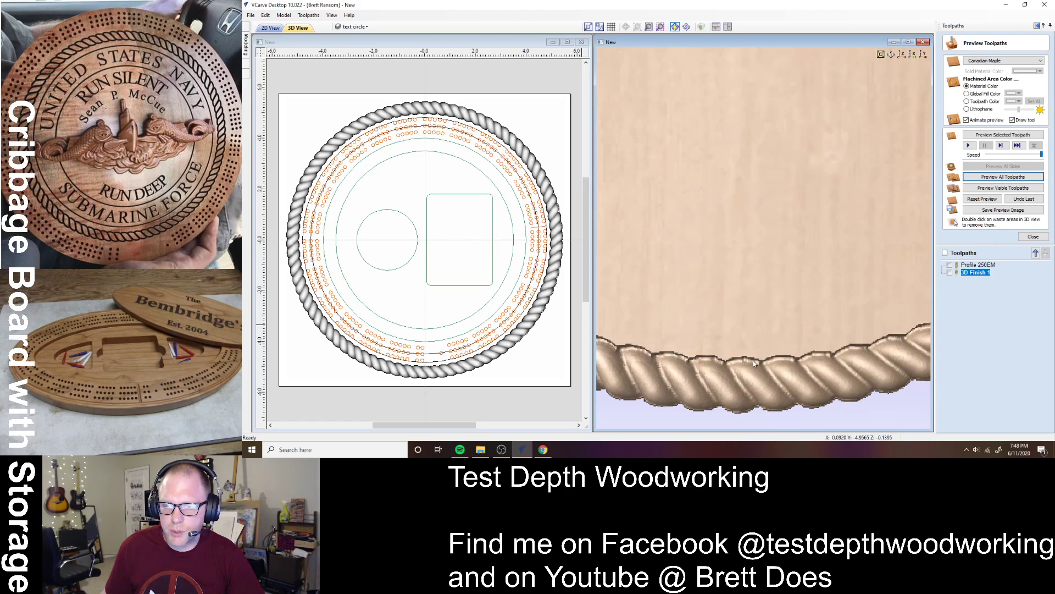
middle_click_drag(753, 361, 747, 238)
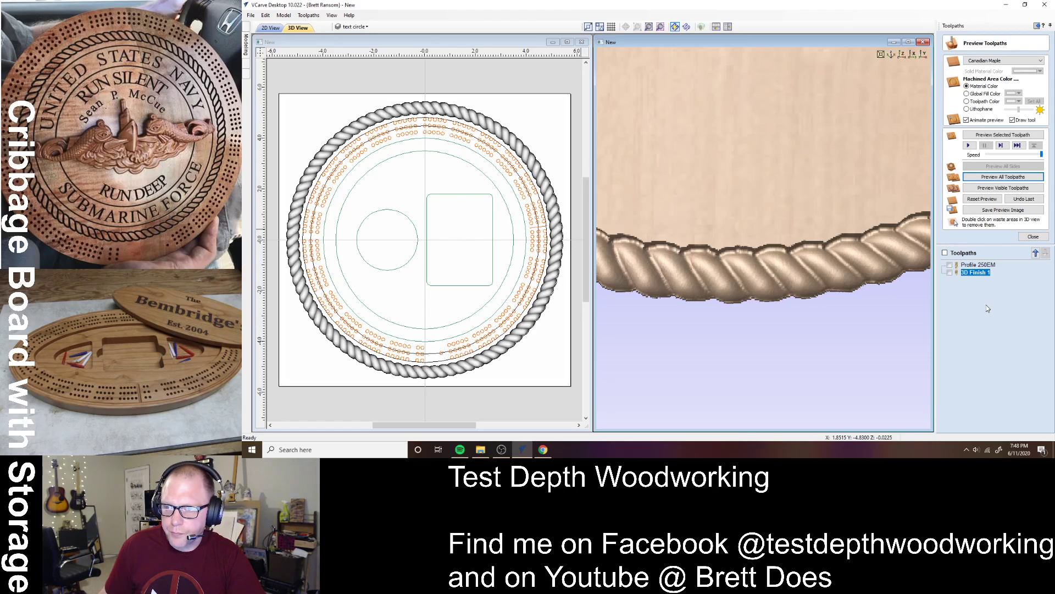
- Select the inner outline of the rope ring and start a pocket toolpath
left_click(554, 231)
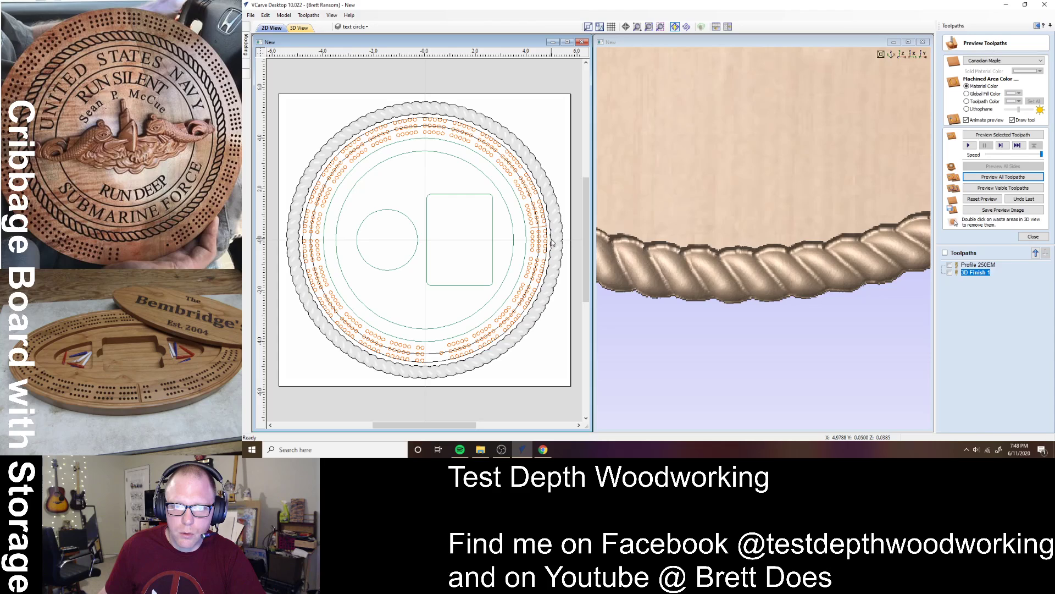
left_click(553, 242)
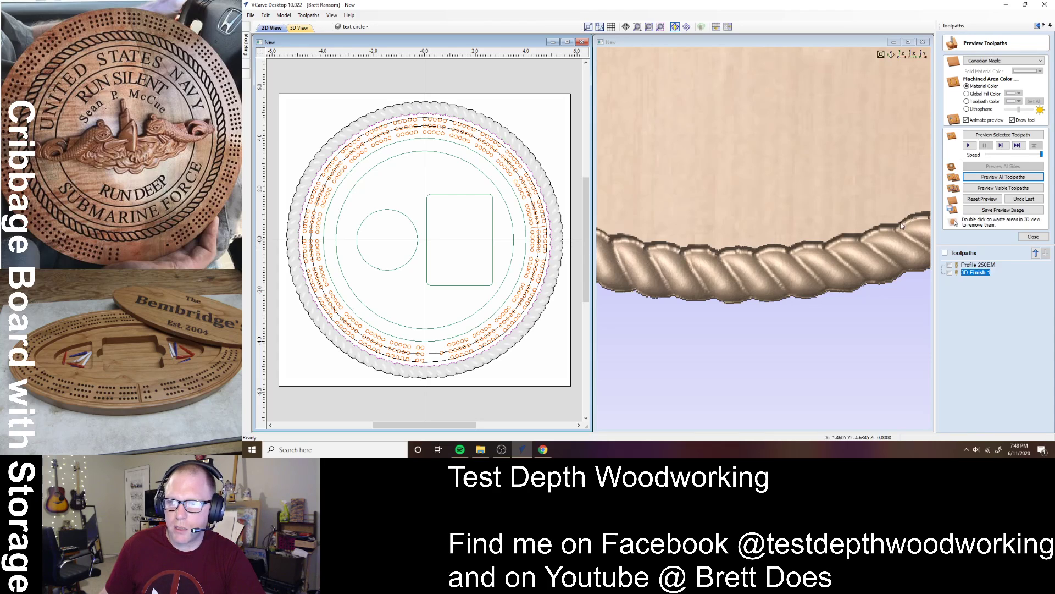
left_click(1033, 236)
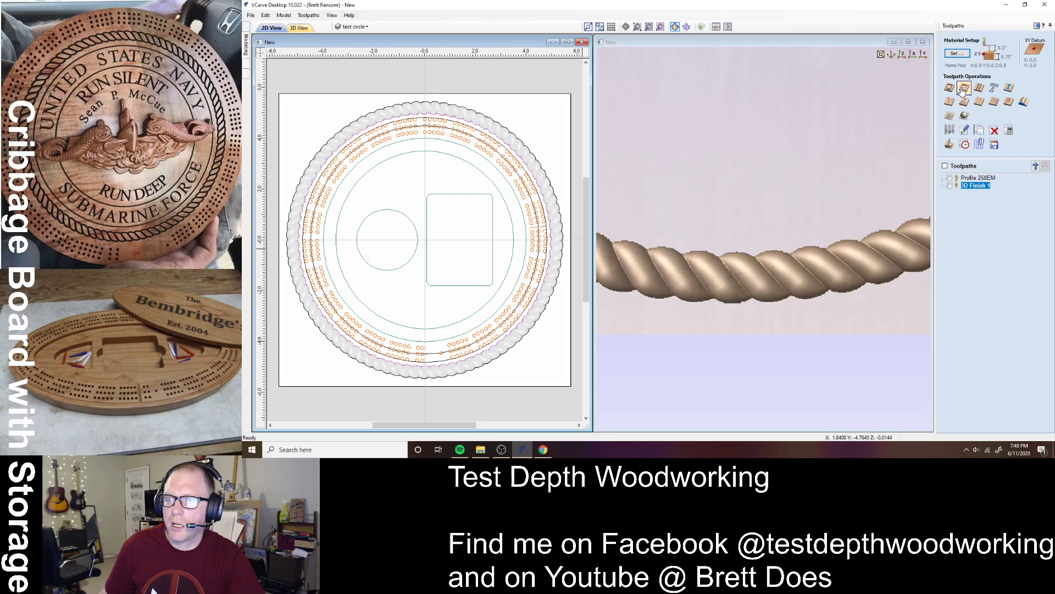
left_click(964, 86)
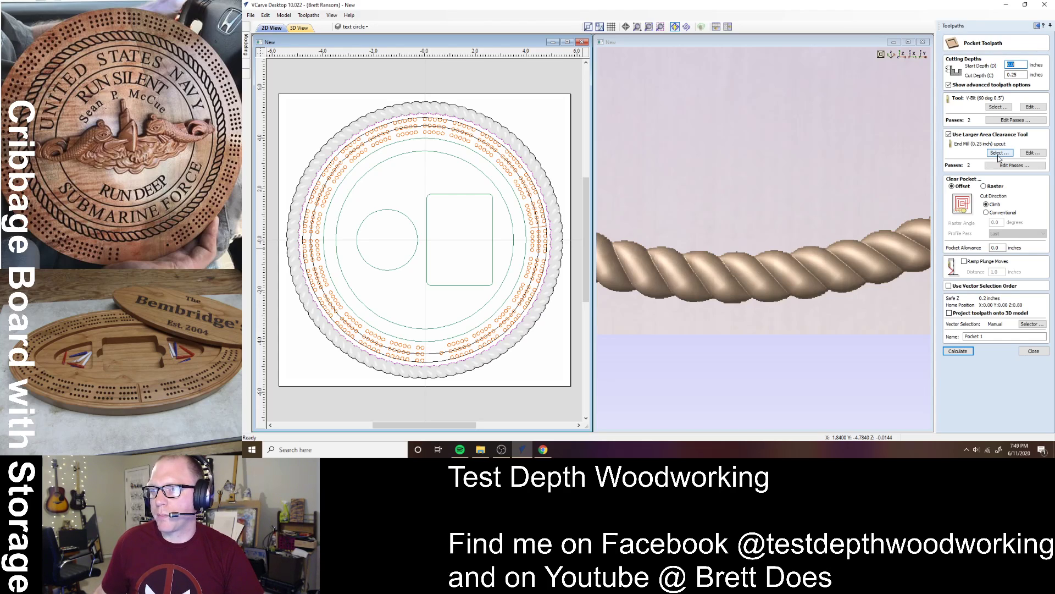
- Choose the 0.125-inch 3-flute end mill at 16000 rpm spindle speed for the pocket
left_click(998, 107)
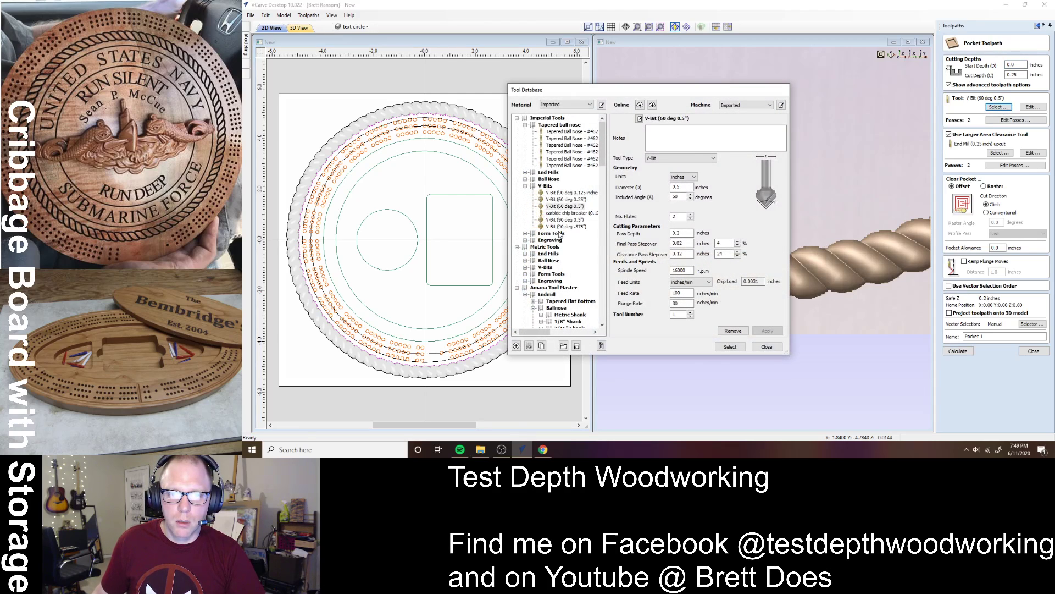
left_click(525, 185)
left_click(546, 186)
left_click(526, 172)
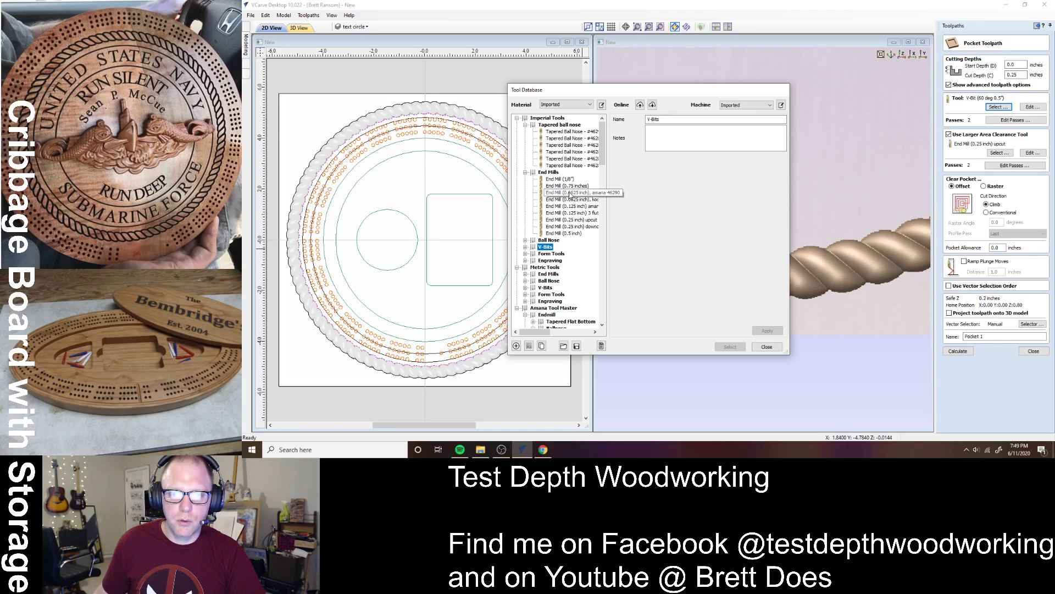
left_click(585, 212)
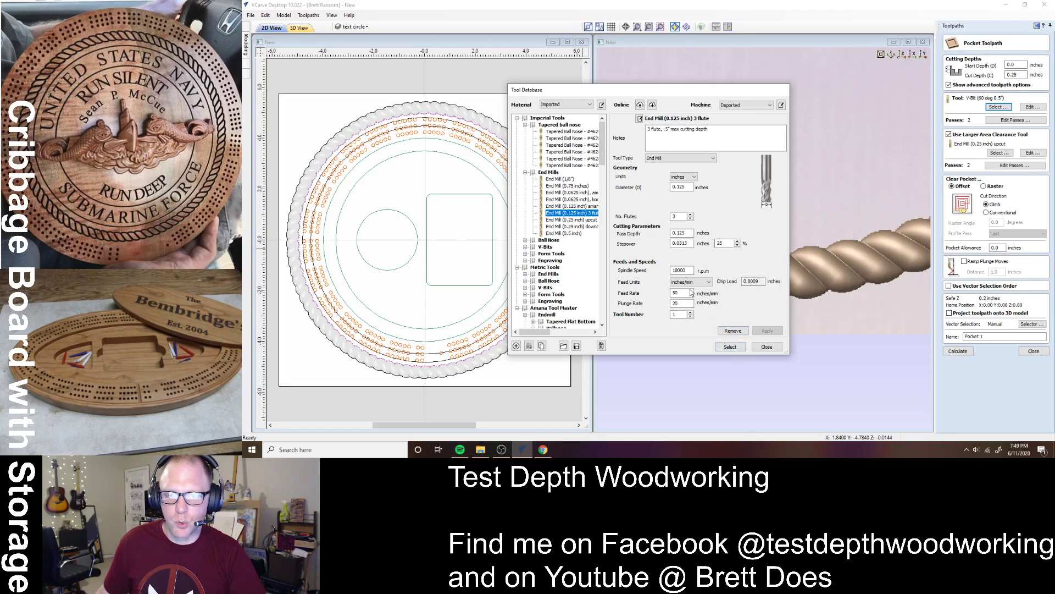
left_click(684, 269)
double_click(684, 270)
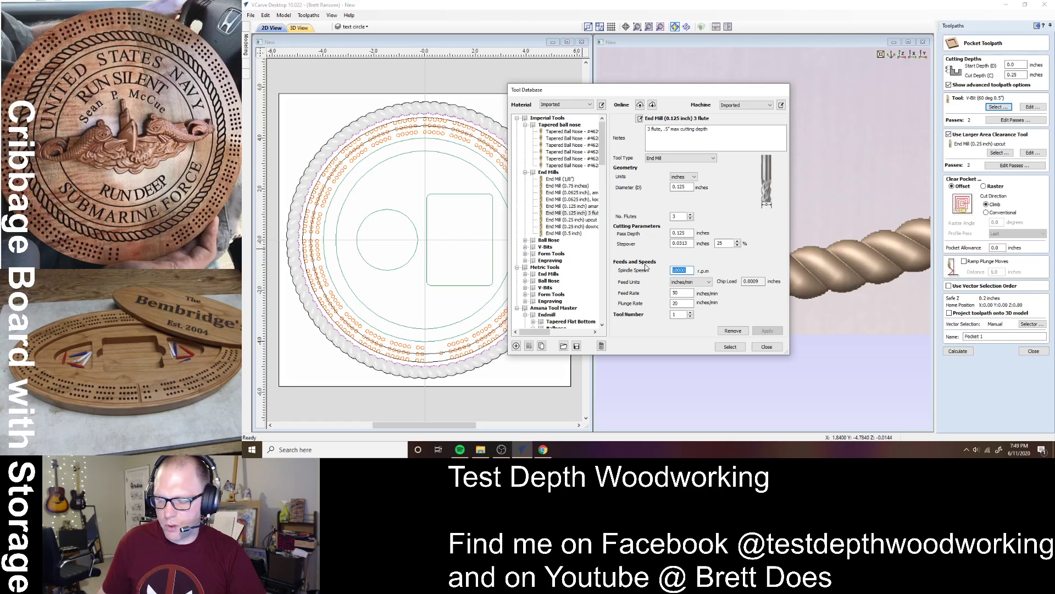
type("16000")
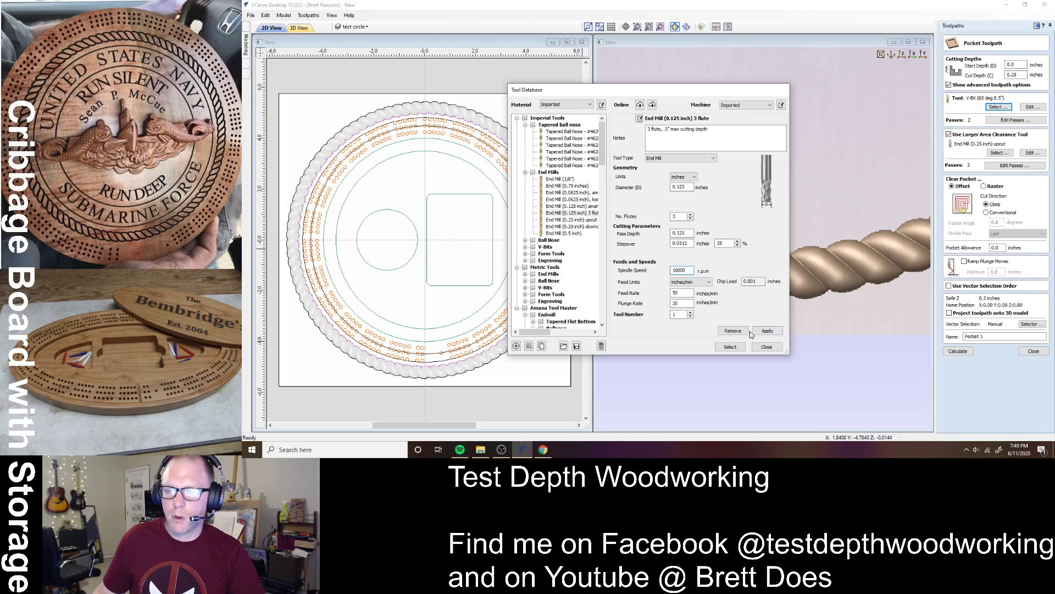
left_click(729, 347)
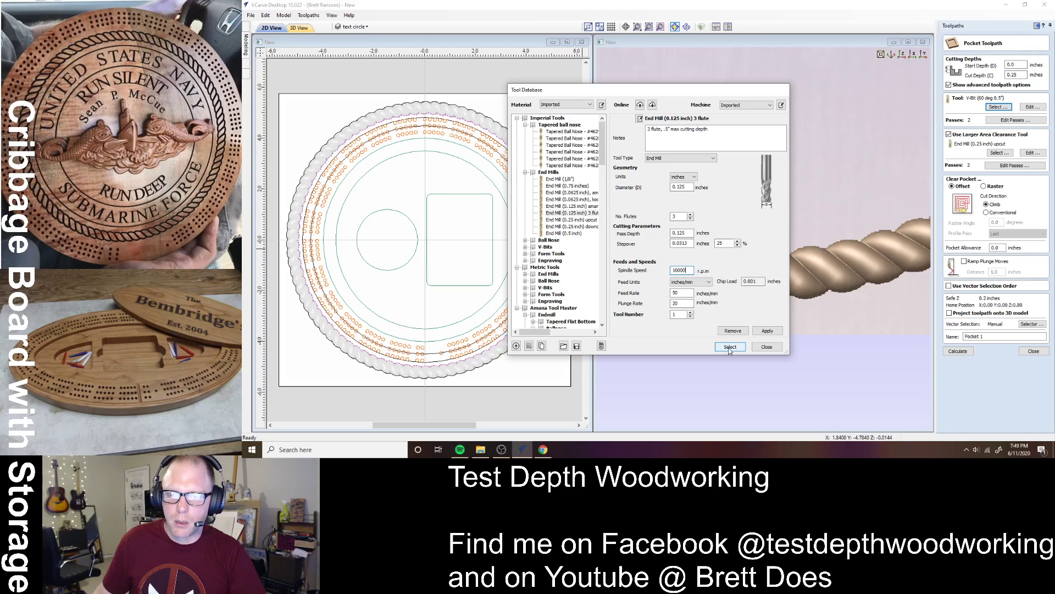
left_click(730, 348)
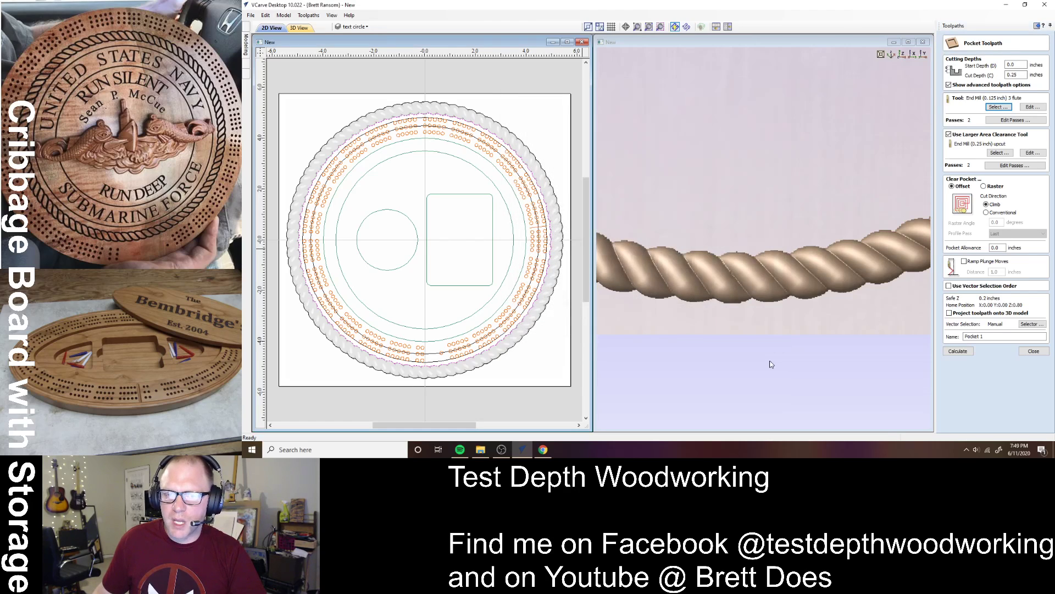
- Use the 0.75-inch end mill as the larger-area clearance tool and open its pass depths
left_click(998, 153)
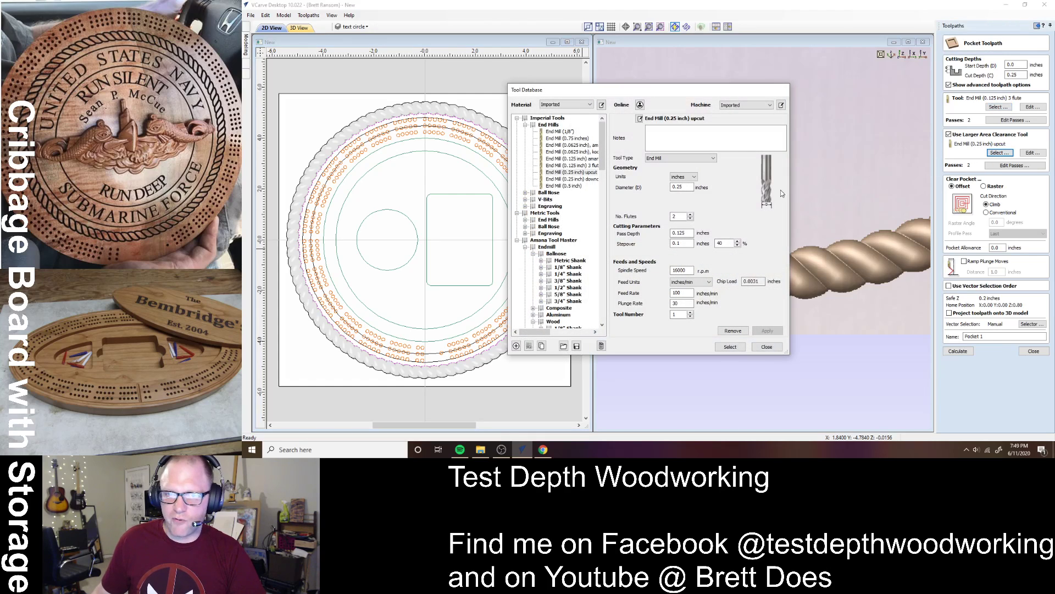
left_click(572, 139)
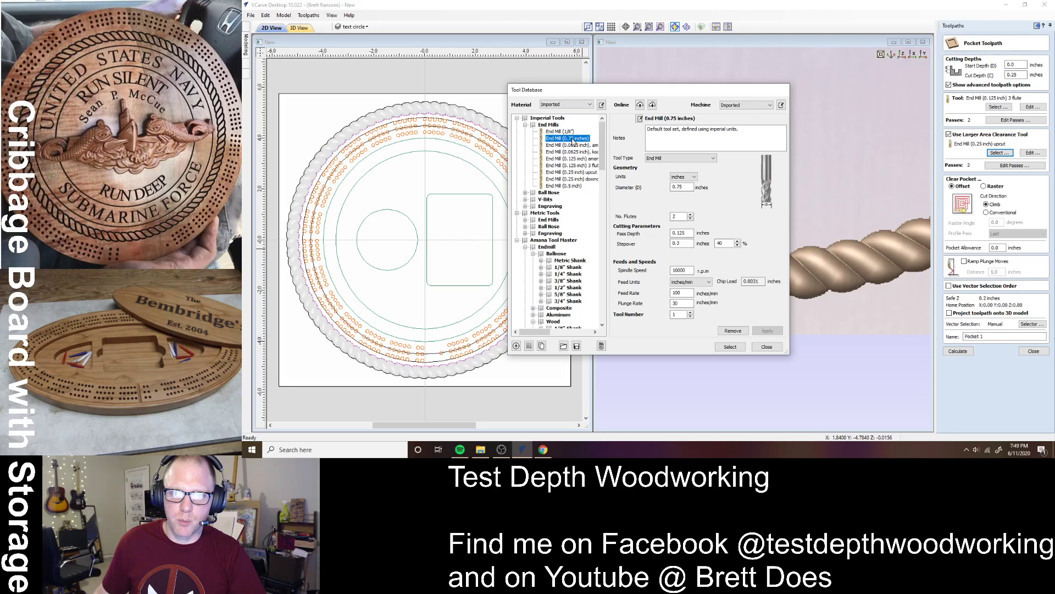
left_click(730, 346)
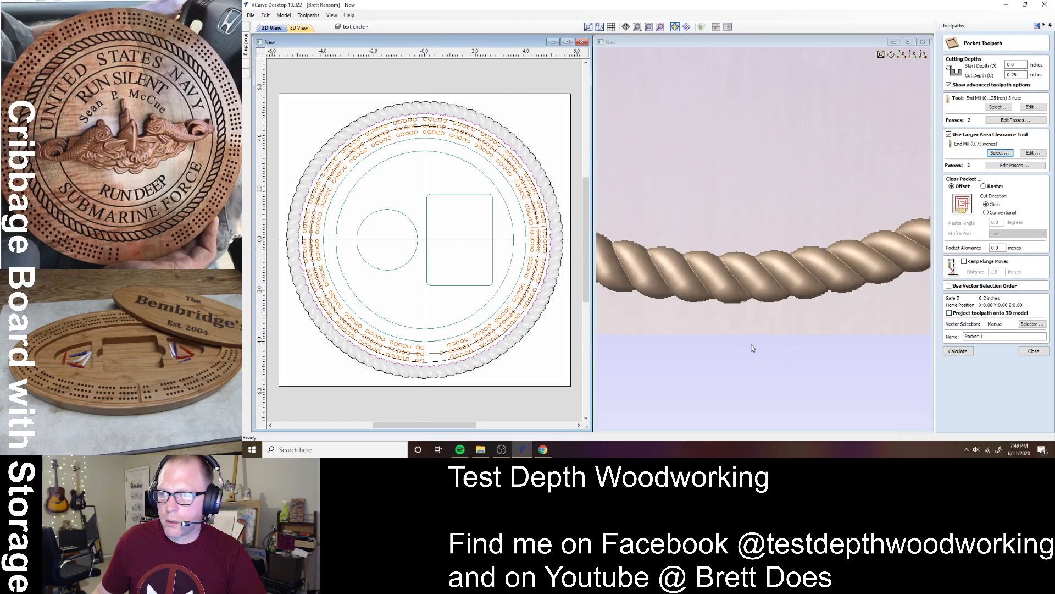
left_click(1009, 166)
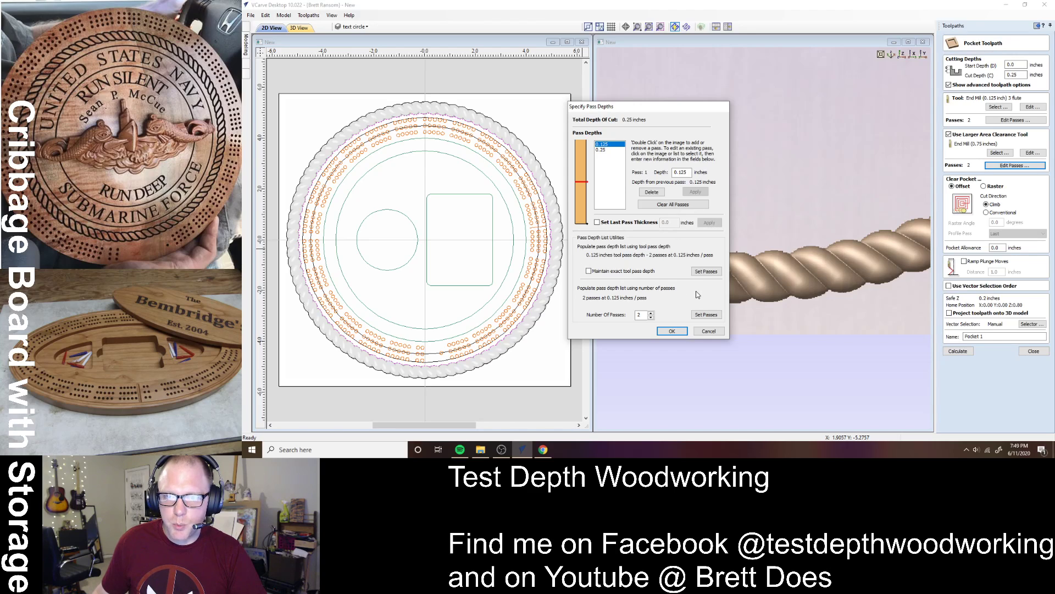
- Accept two 0.125-inch passes and enable ramped plunge moves with a 2-inch distance
left_click(673, 331)
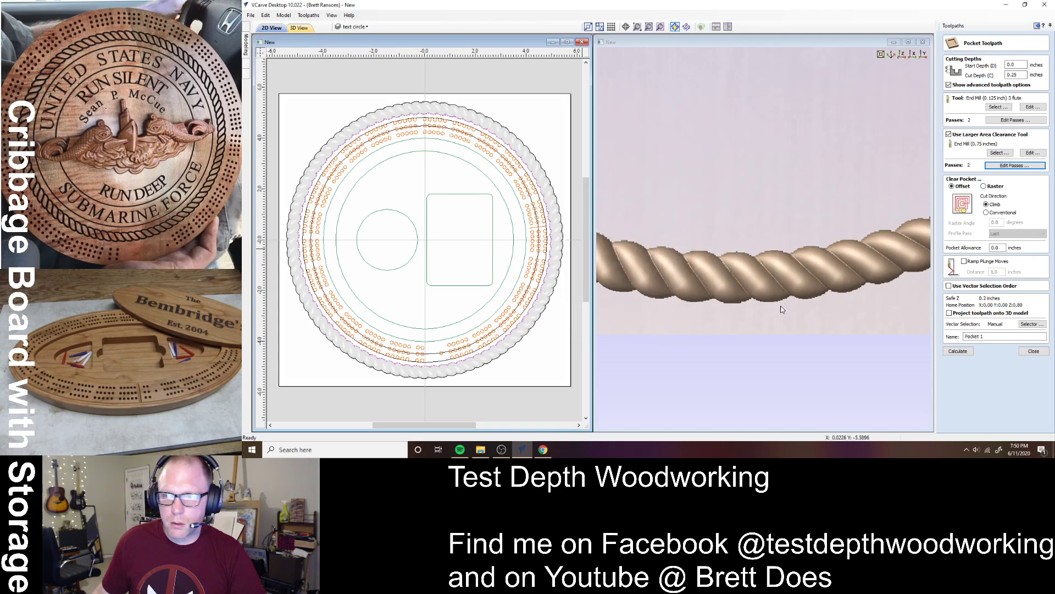
left_click(965, 262)
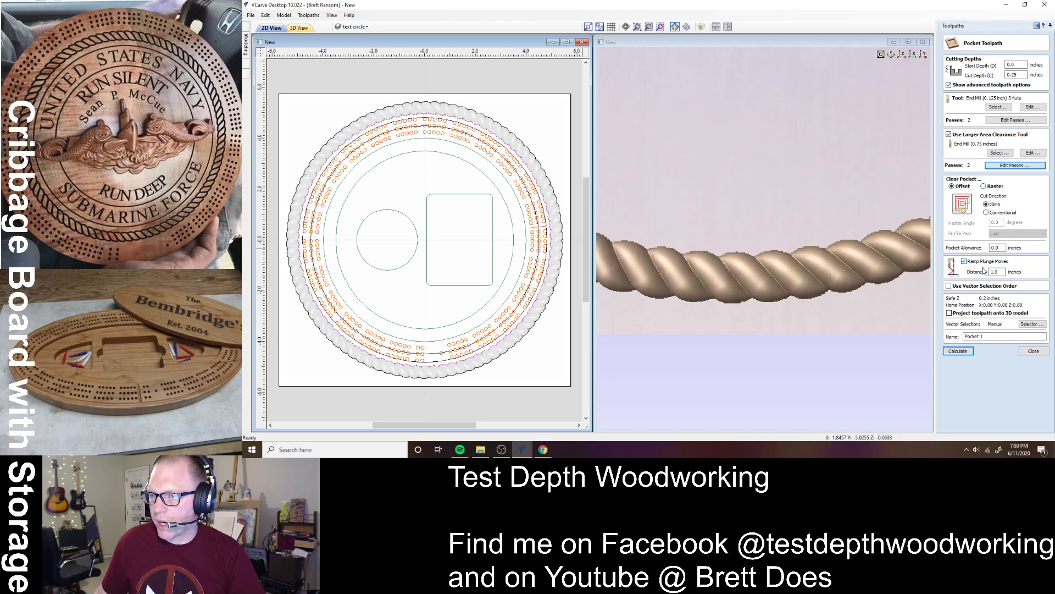
left_click(998, 272)
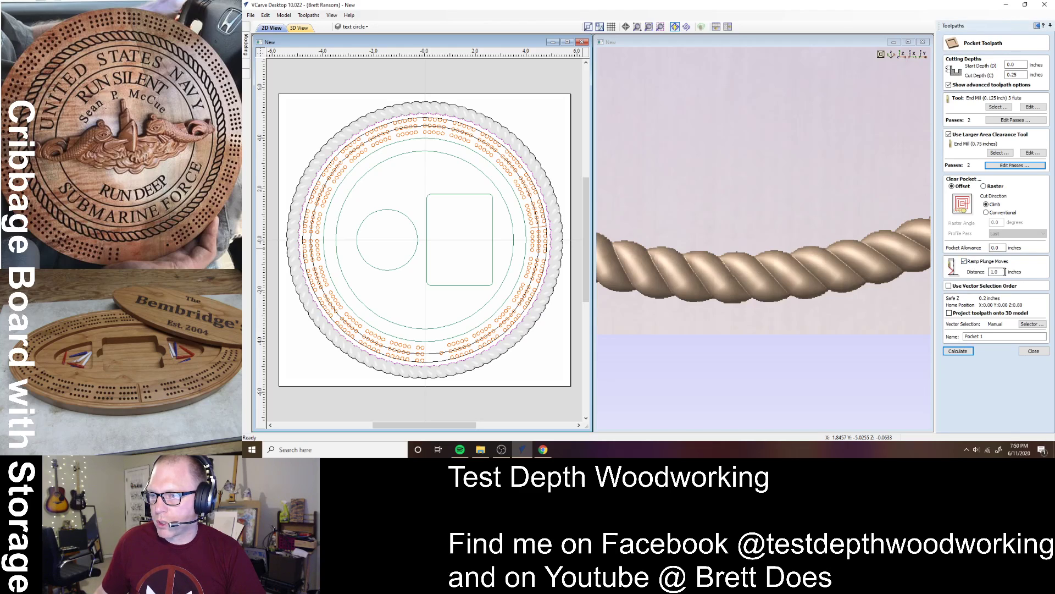
double_click(1000, 272)
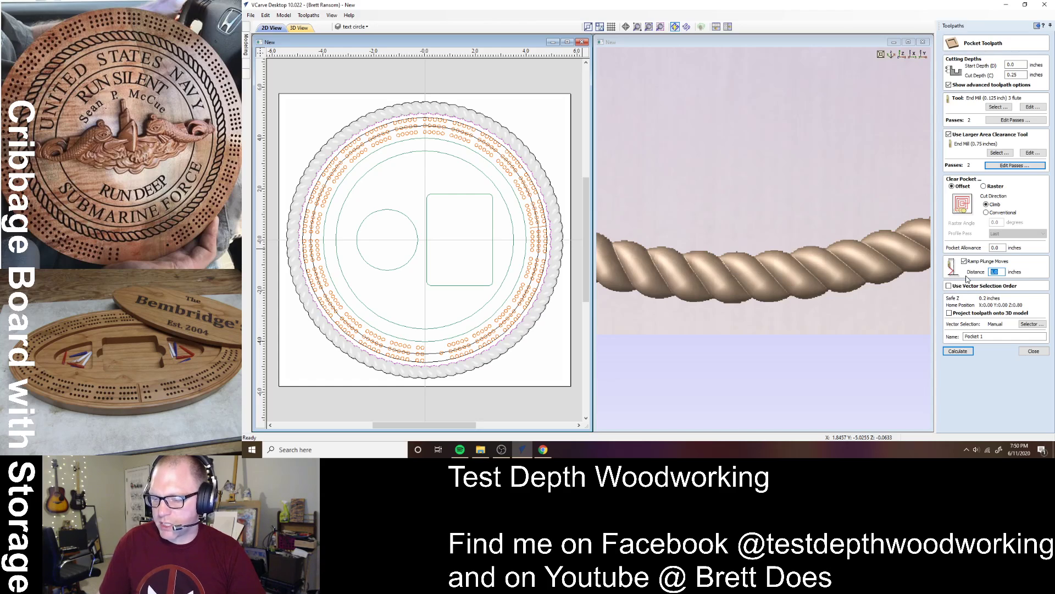
type("2")
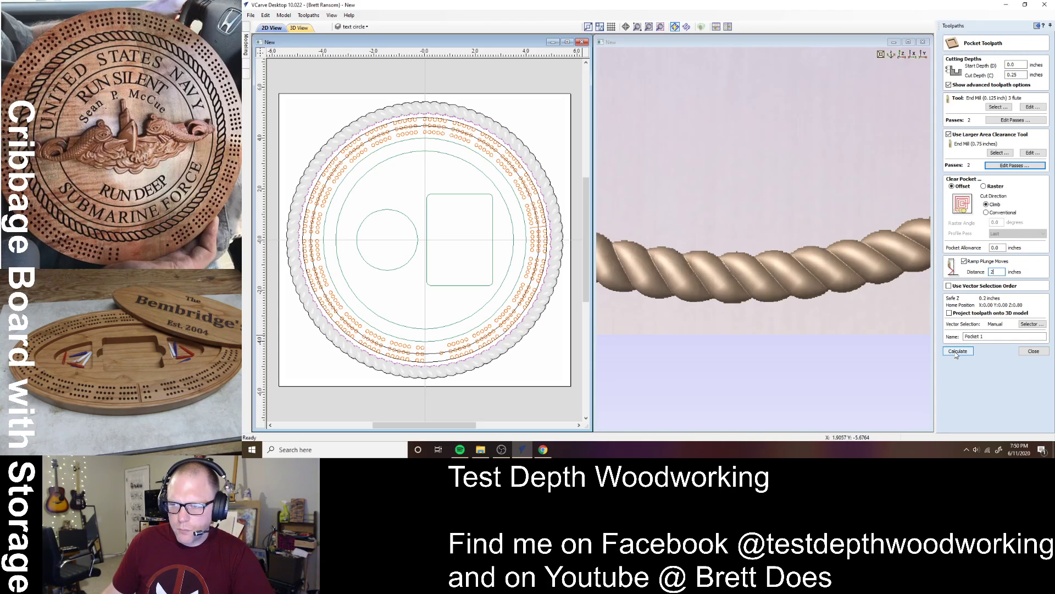
- Rename the pocket toolpath 'big pocket' and calculate it
left_click_drag(989, 337, 942, 336)
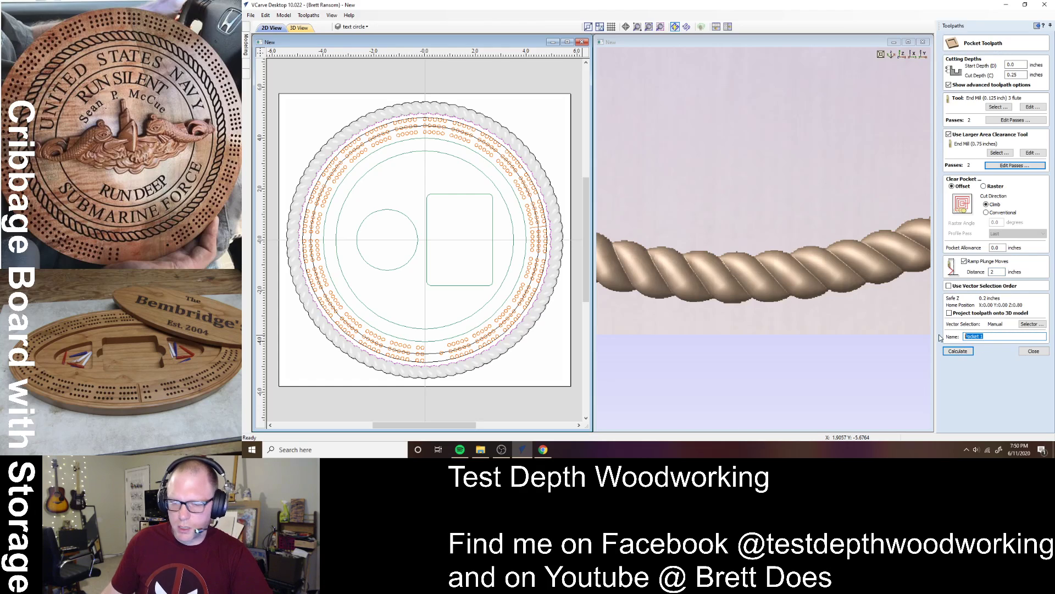
type("big p")
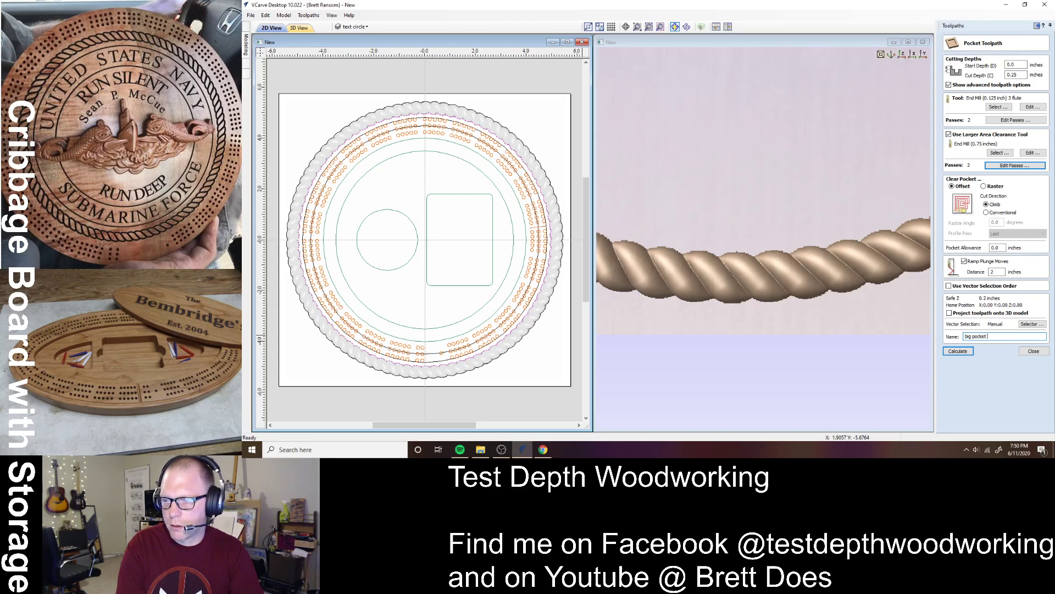
left_click(971, 352)
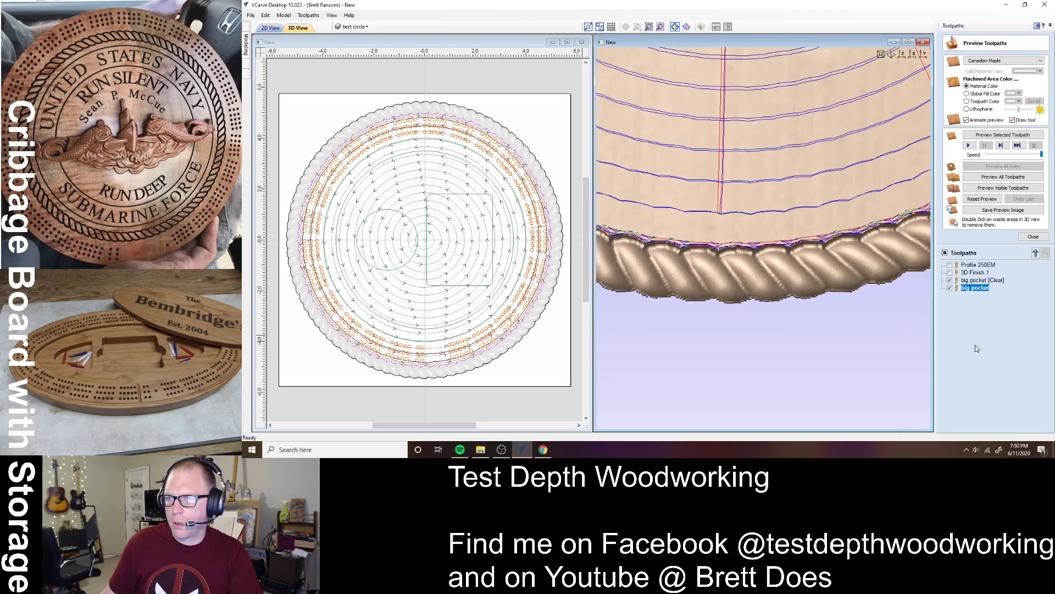
- Set the big pocket toolpath's cut depth to 0.15 inches and recalculate it
double_click(978, 281)
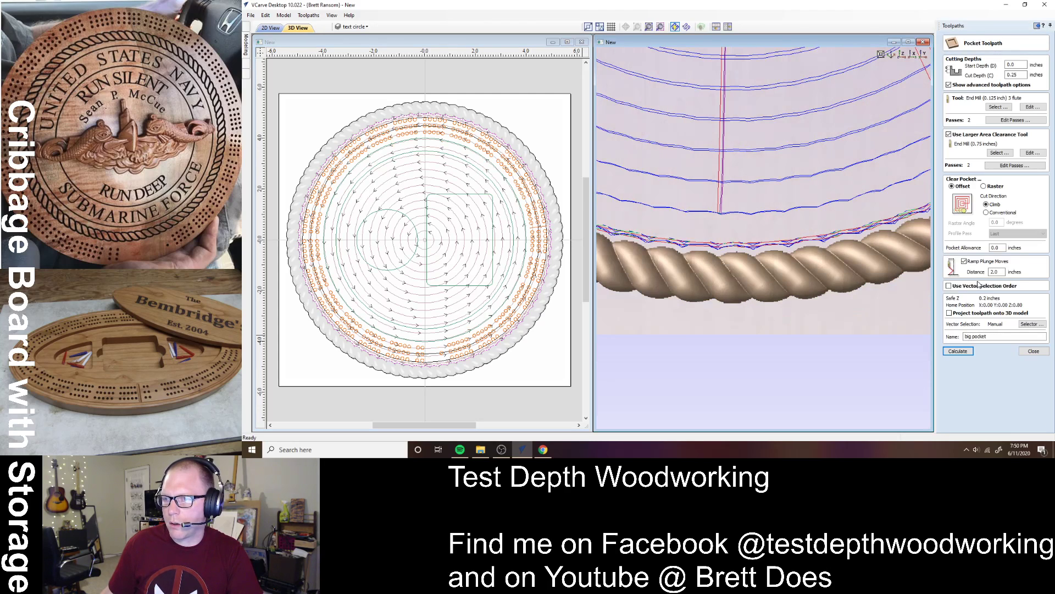
type("0.")
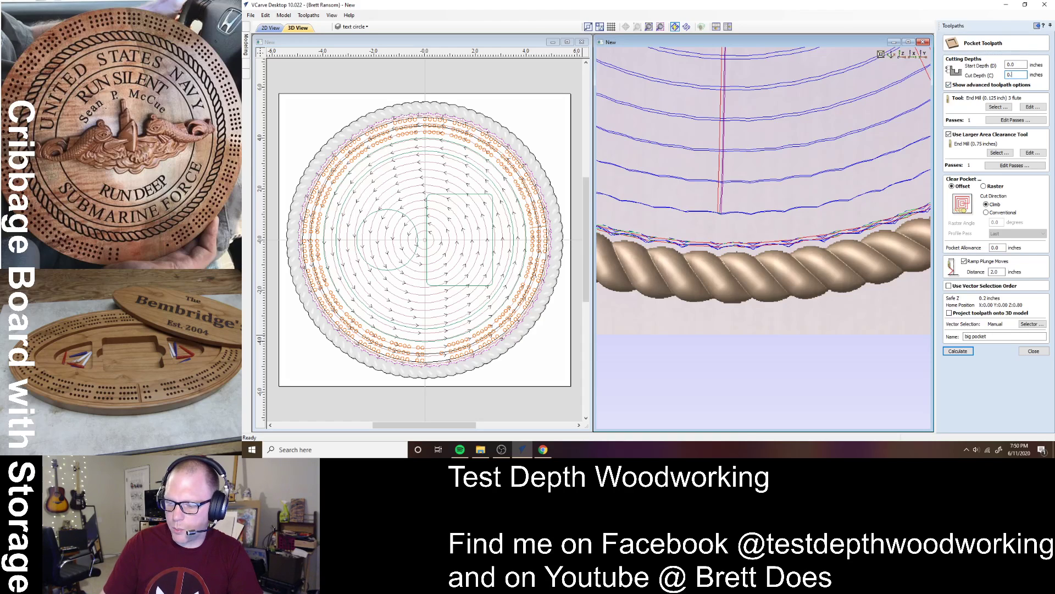
type("15")
left_click(958, 351)
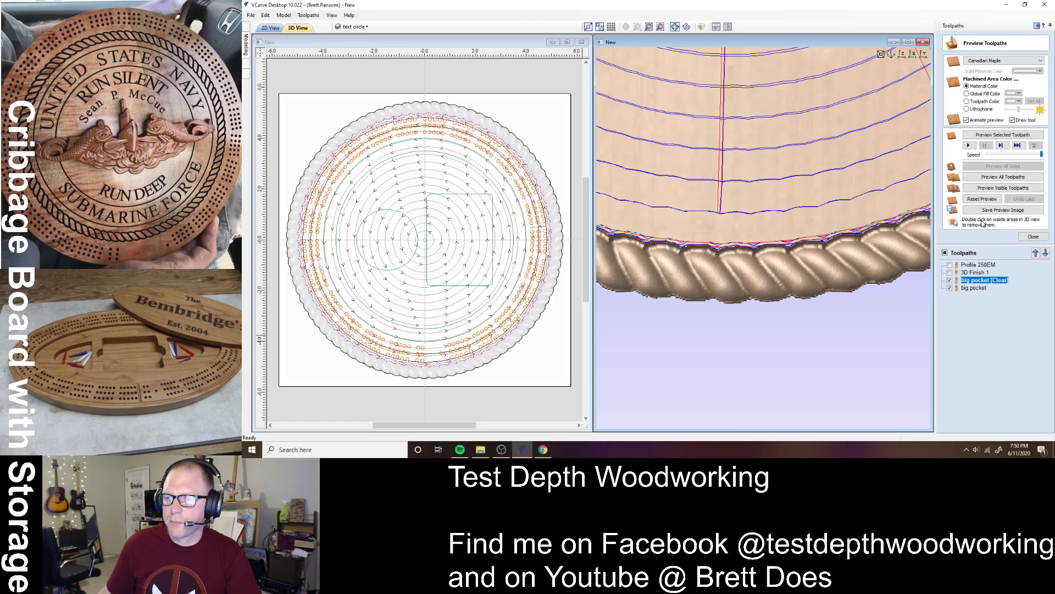
- Preview the big pocket toolpath and tilt the board to view the rope edge
left_click(990, 188)
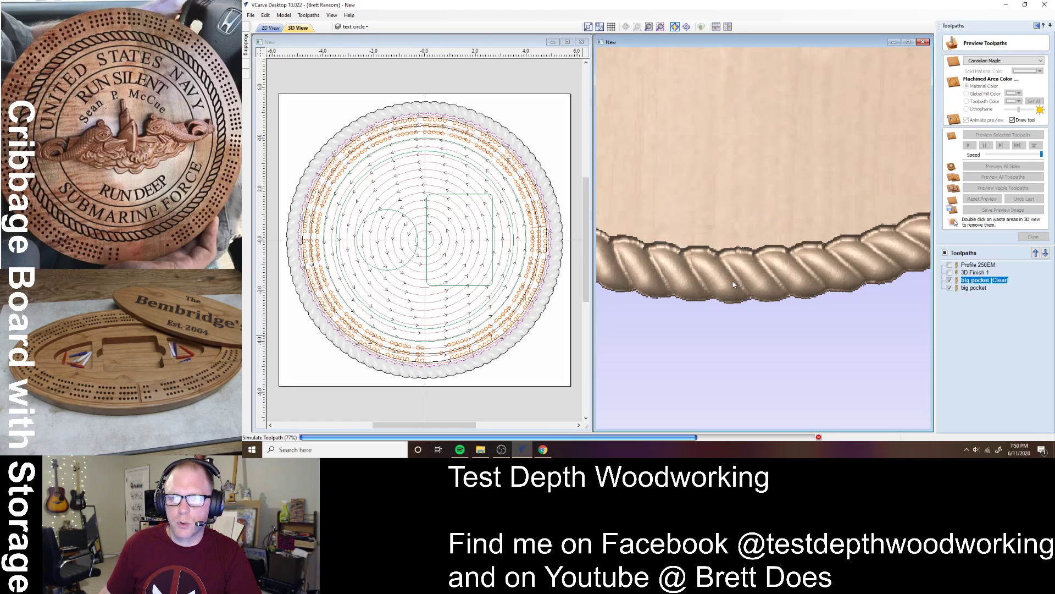
double_click(768, 223)
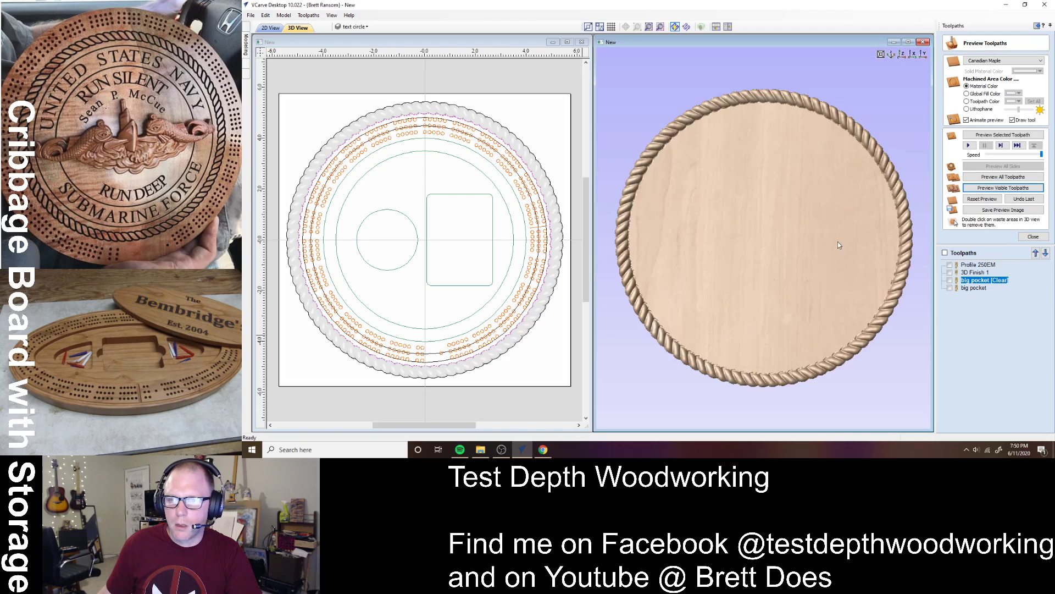
left_click_drag(837, 256, 836, 275)
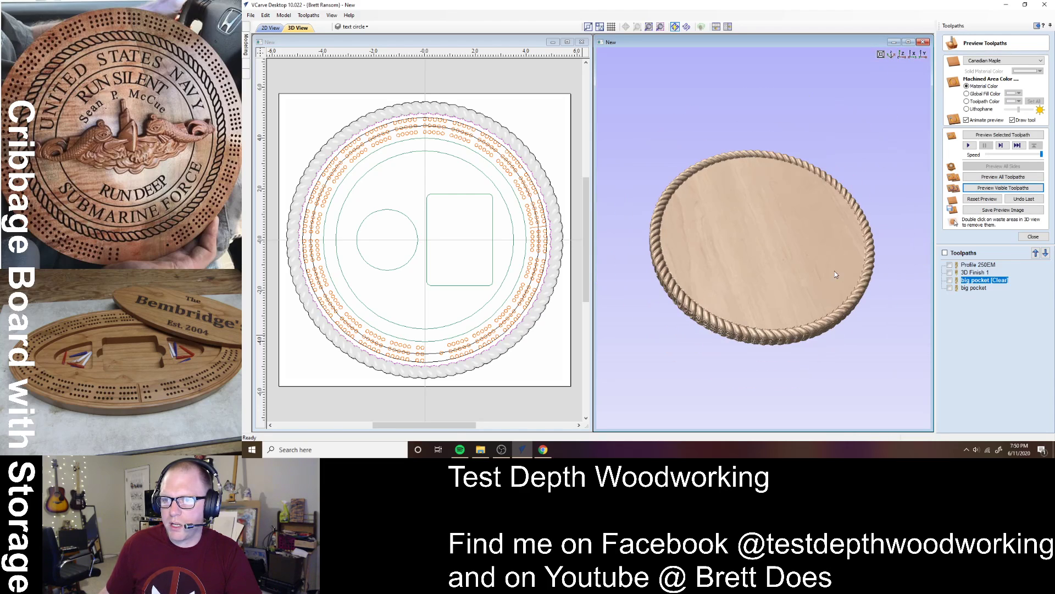
- Reset the block, preview all toolpaths, inspect the rope arc up close, then close the preview
left_click(990, 200)
left_click(996, 178)
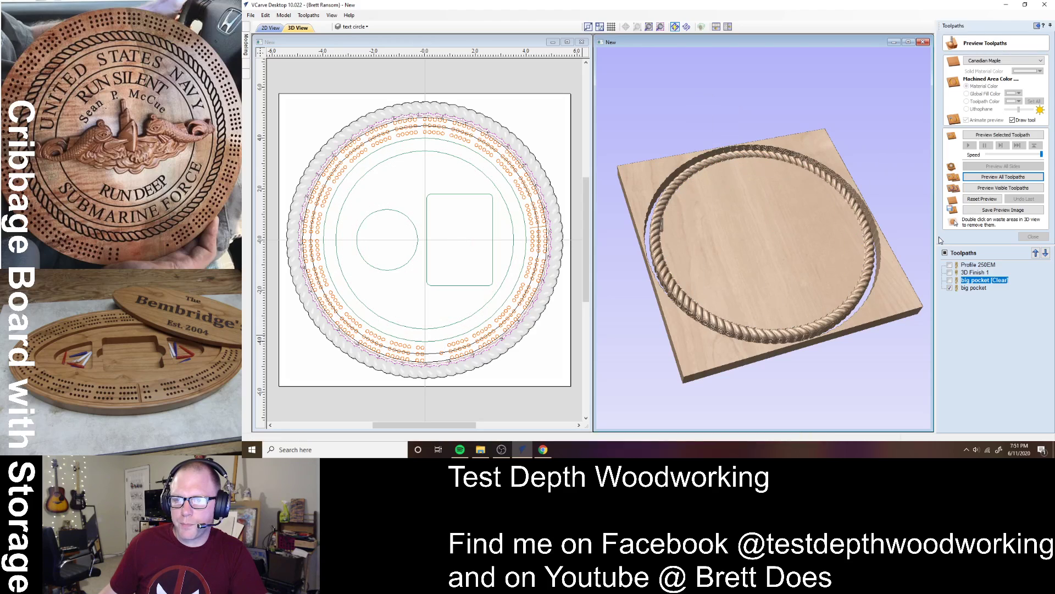
left_click_drag(784, 343, 811, 166)
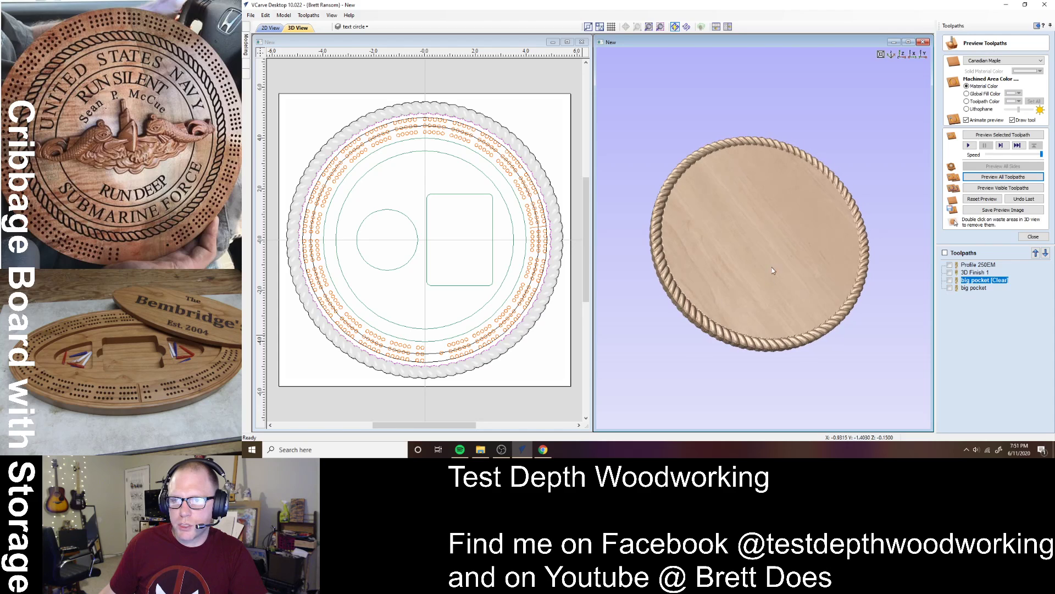
scroll(801, 153, "up", 6)
middle_click_drag(808, 152, 757, 333)
scroll(828, 172, "up", 4)
middle_click_drag(828, 173, 723, 341)
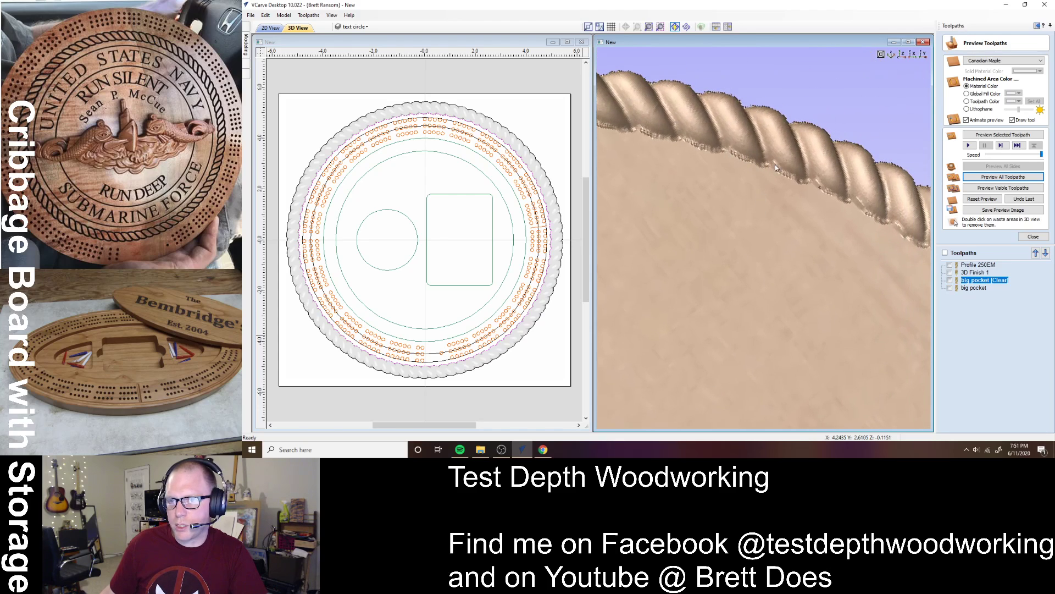
double_click(800, 265)
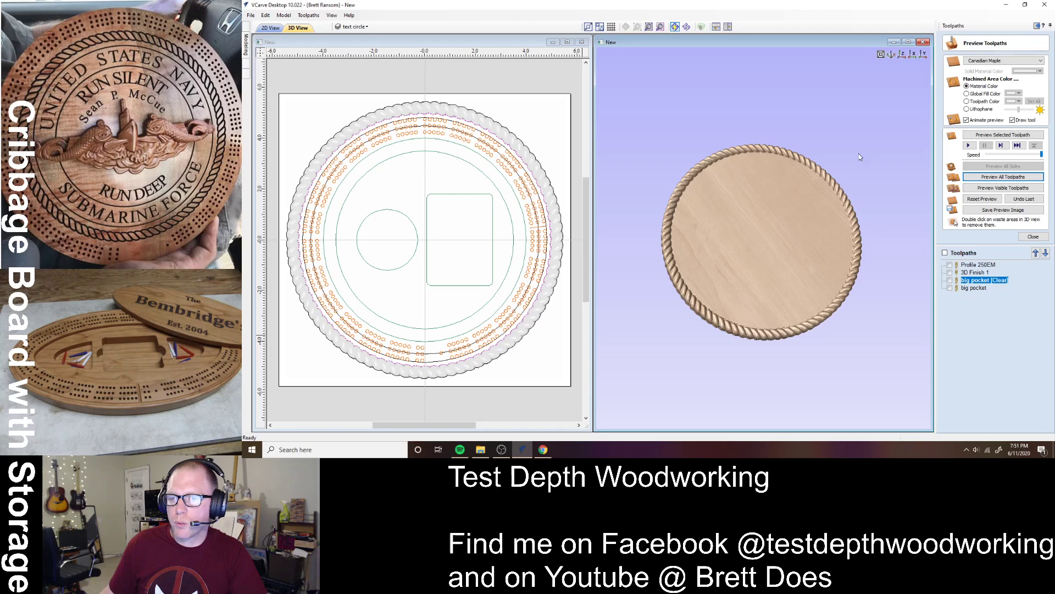
left_click(1027, 238)
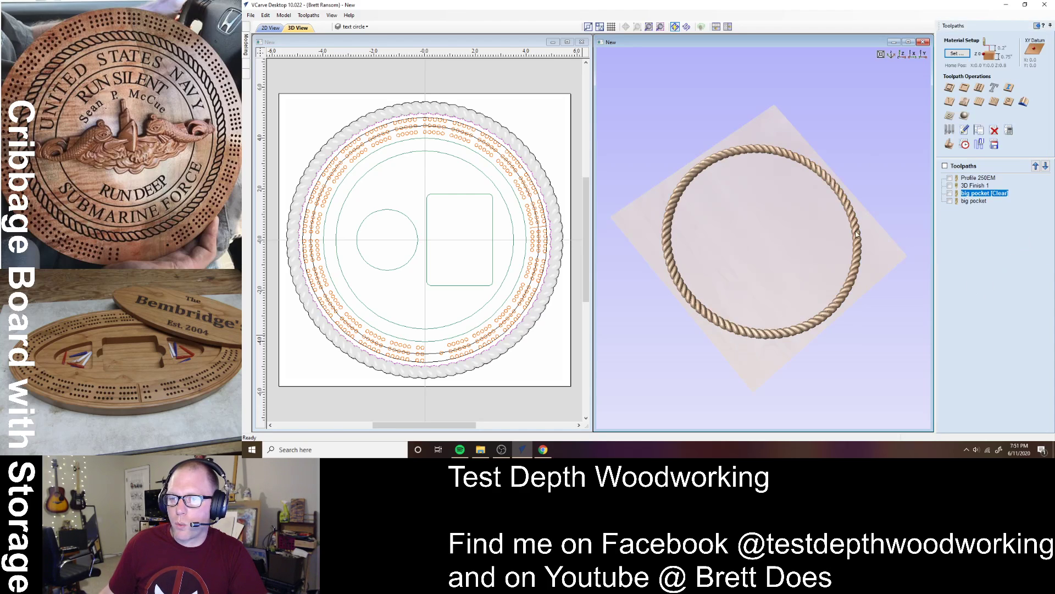
- In the 2D view, hide Layer 1 (rope border) and the text circle layer
left_click(536, 226)
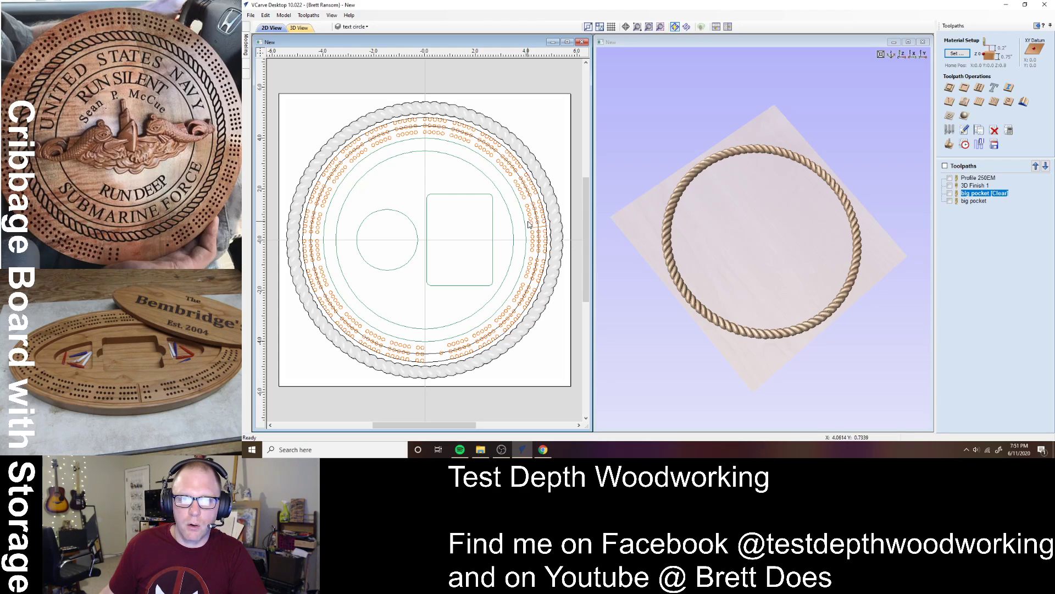
left_click(345, 28)
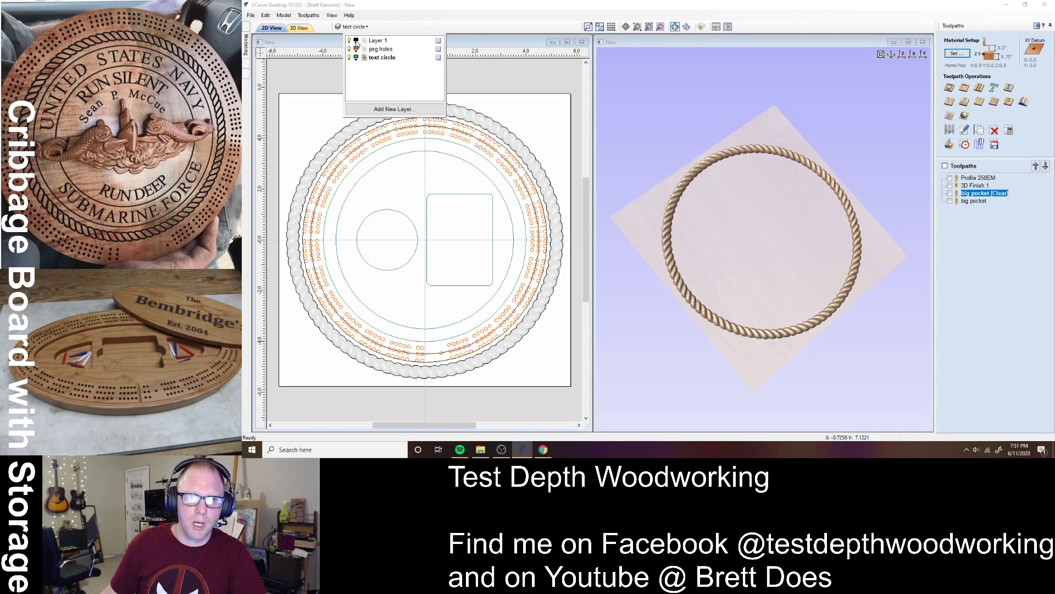
left_click(349, 40)
left_click(350, 58)
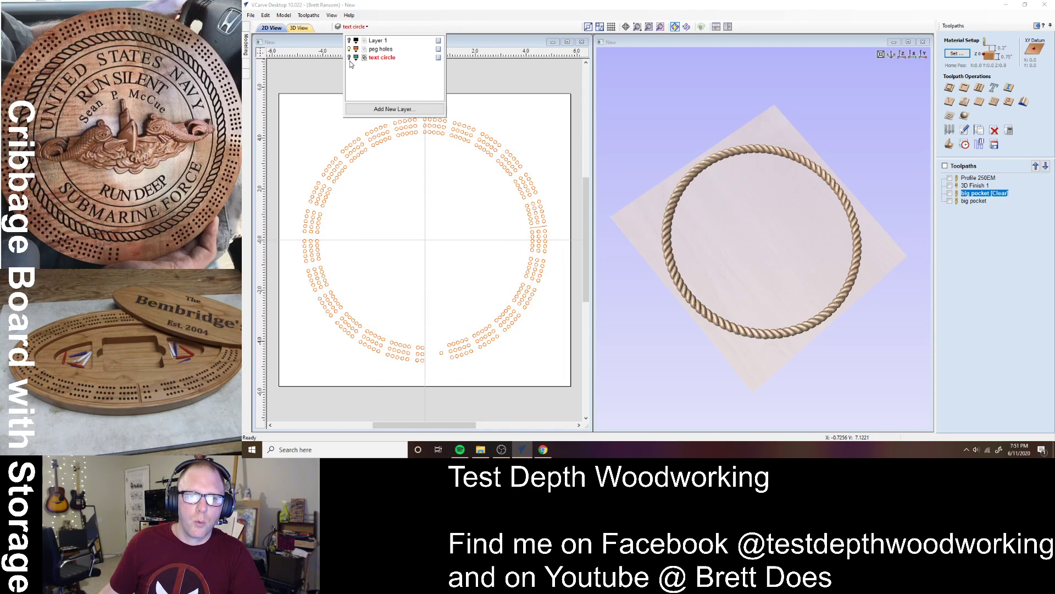
left_click(424, 205)
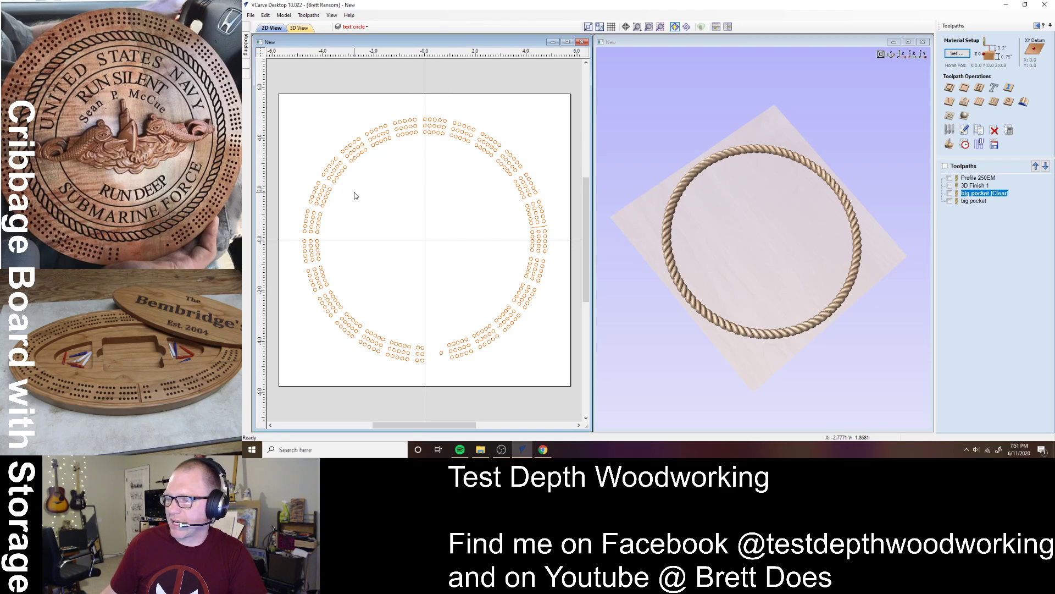
- Select all the visible peg hole vectors with Ctrl+A
left_click(406, 133)
left_click(414, 160)
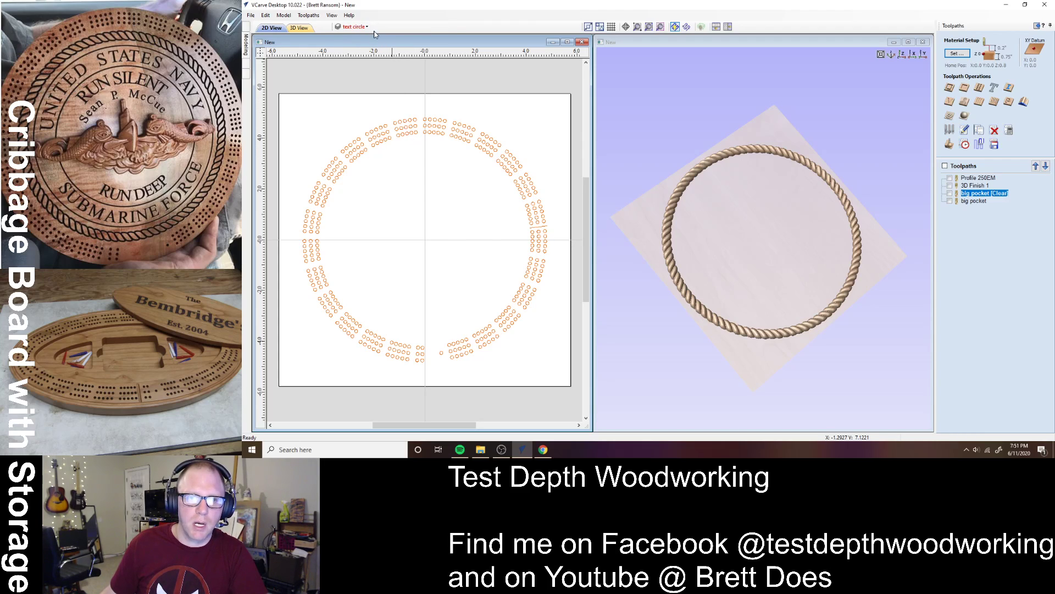
left_click(356, 26)
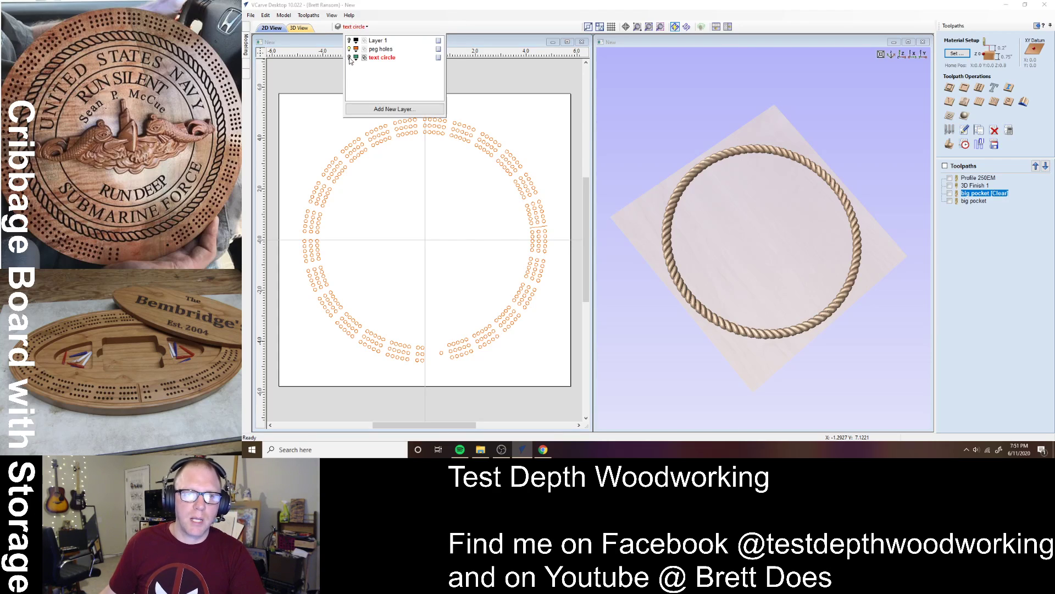
left_click(301, 112)
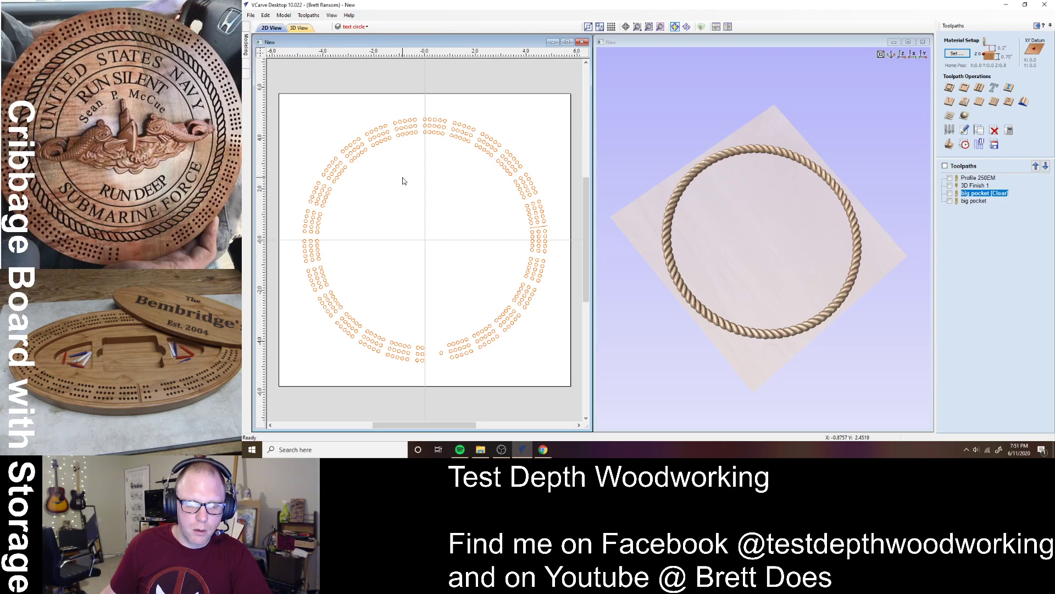
key("ctrl+a")
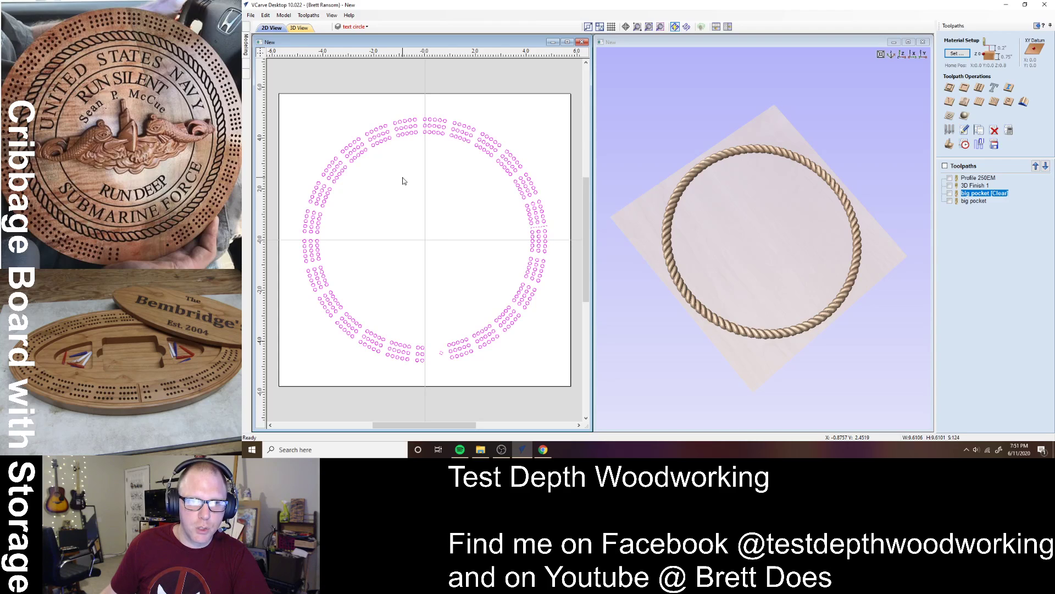
- Group the selected peg holes, ungroup them onto the groups layer, and reselect the whole ring
right_click(456, 139)
left_click(493, 232)
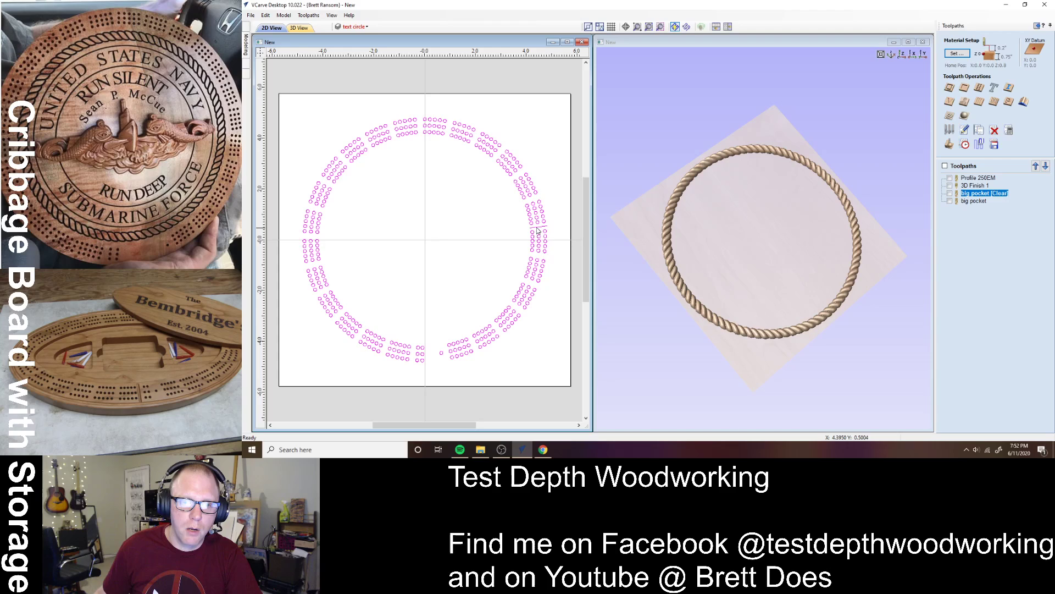
right_click(537, 223)
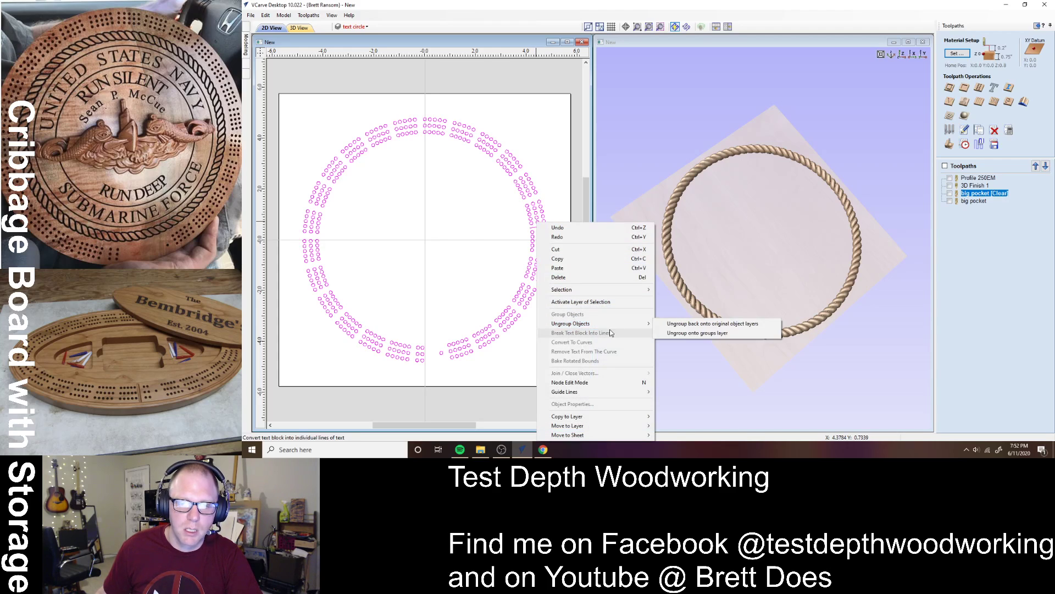
left_click(680, 332)
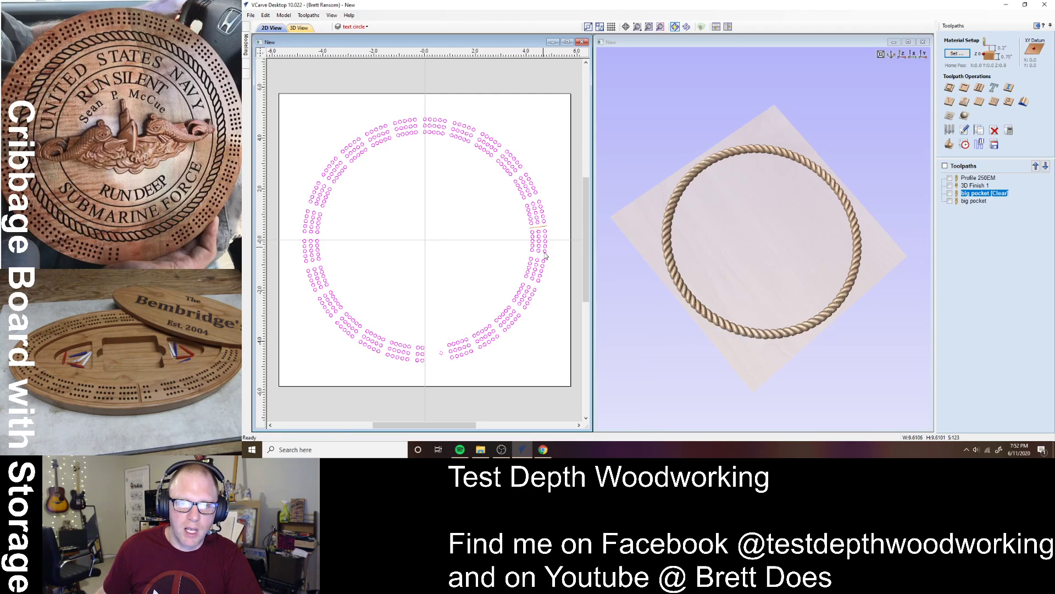
right_click(540, 276)
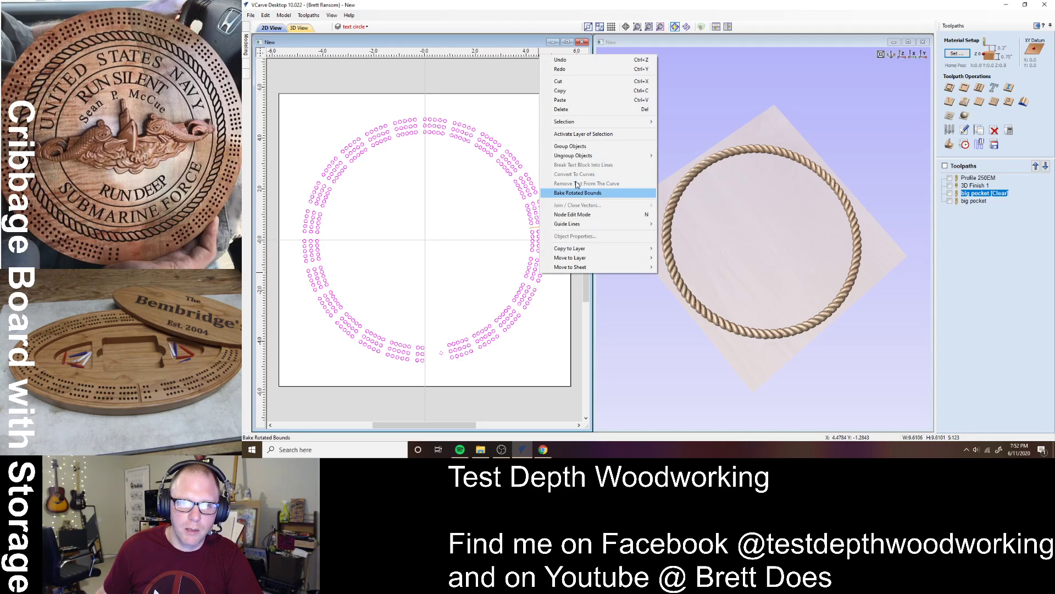
left_click(507, 209)
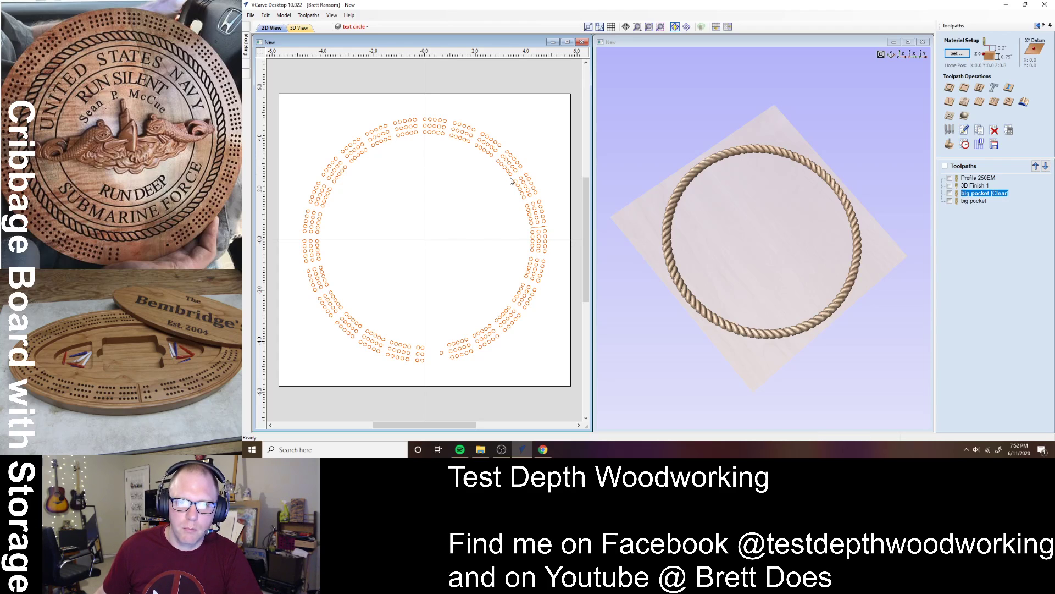
left_click(533, 188)
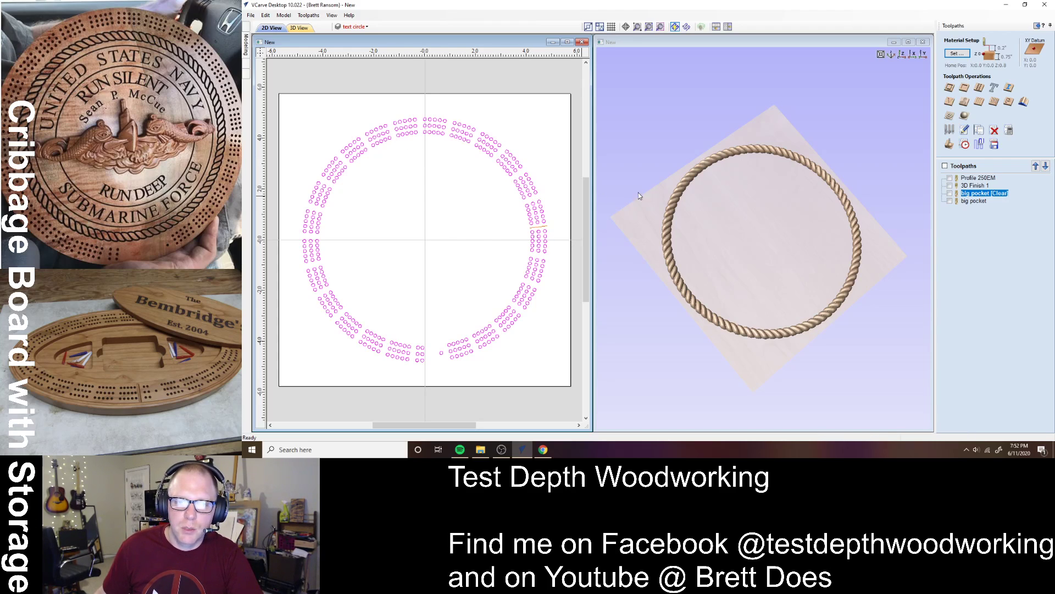
- Create a drilling toolpath with start depth 0.15 and cut depth 0.3 inches
left_click(981, 89)
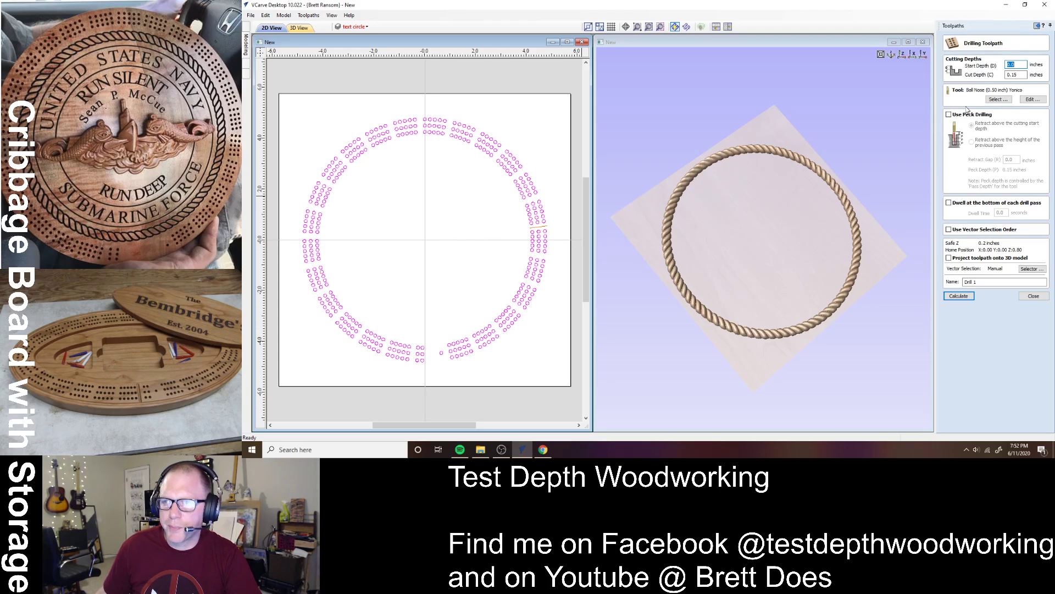
double_click(1011, 74)
type("0.")
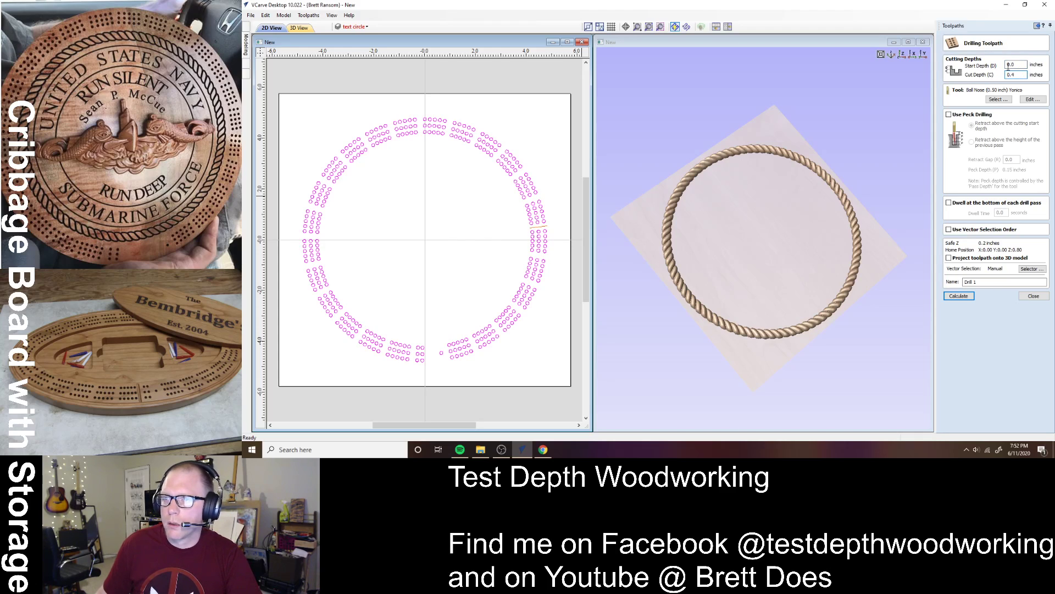
left_click_drag(1020, 65, 982, 65)
type("0.")
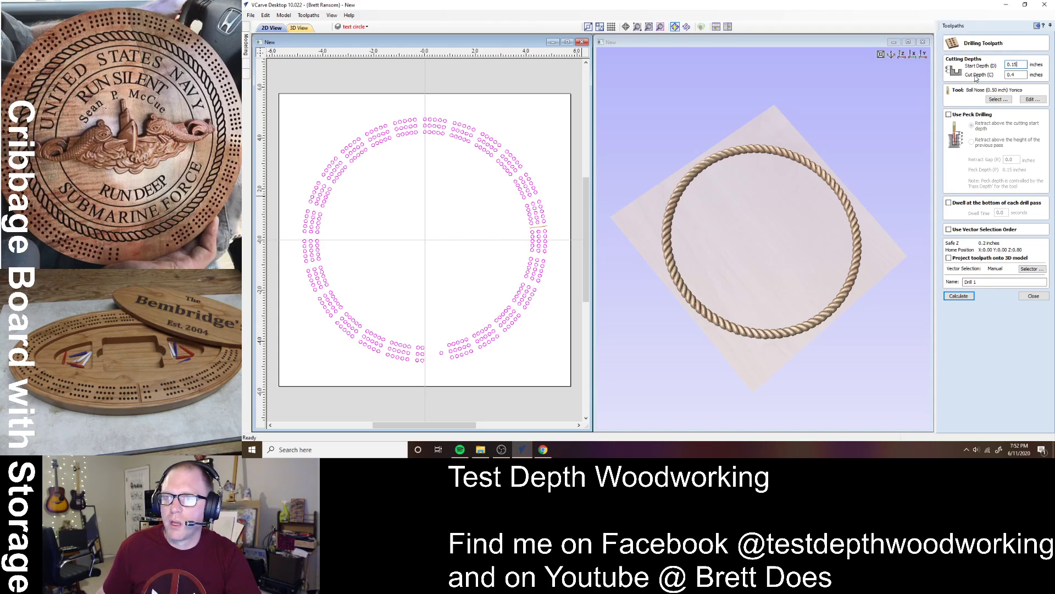
left_click(1021, 75)
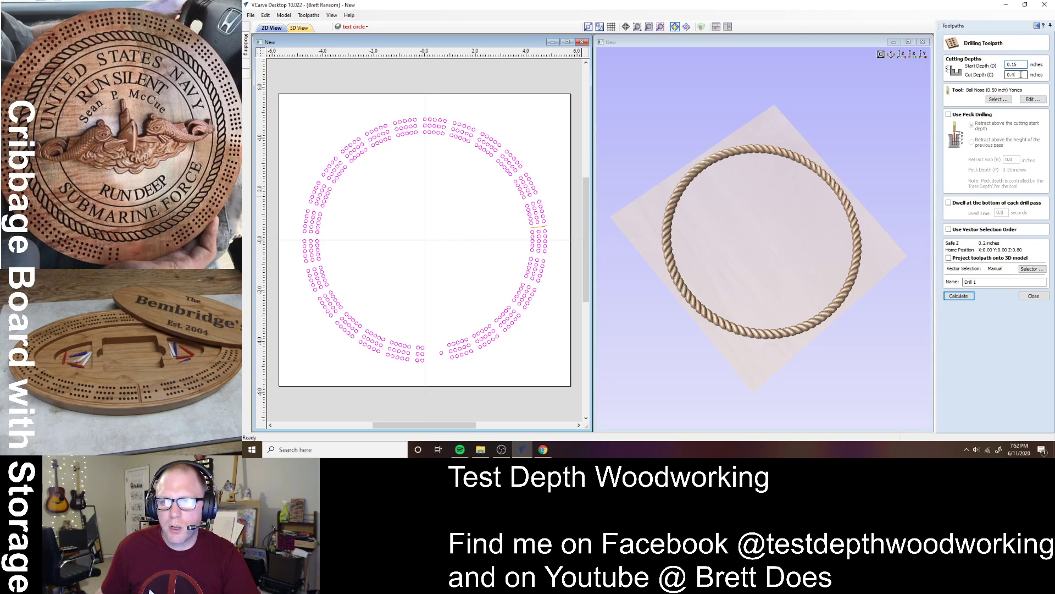
left_click_drag(1020, 74, 990, 76)
type("0.3")
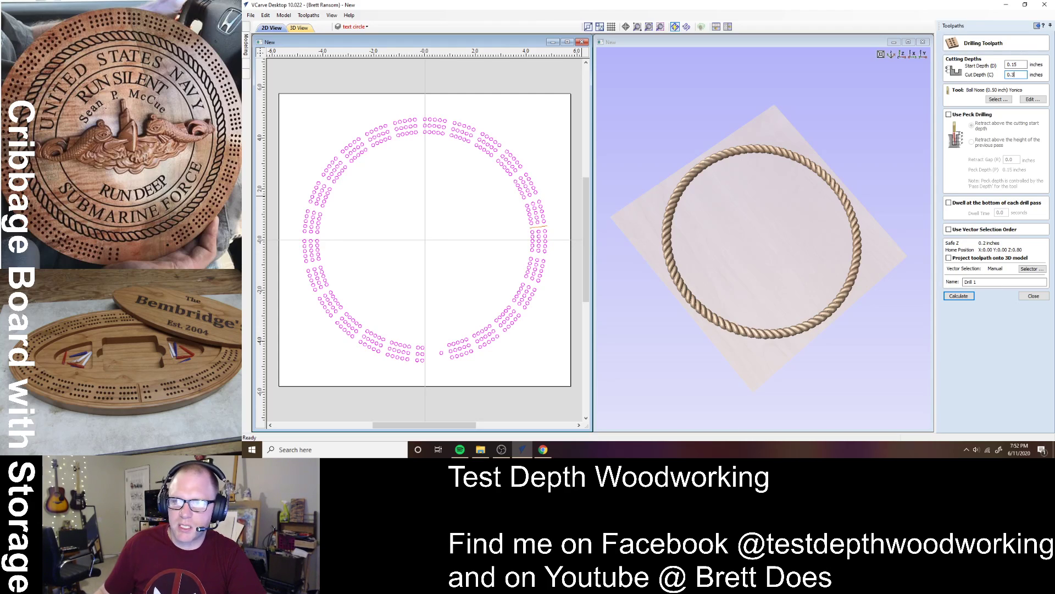
left_click(999, 99)
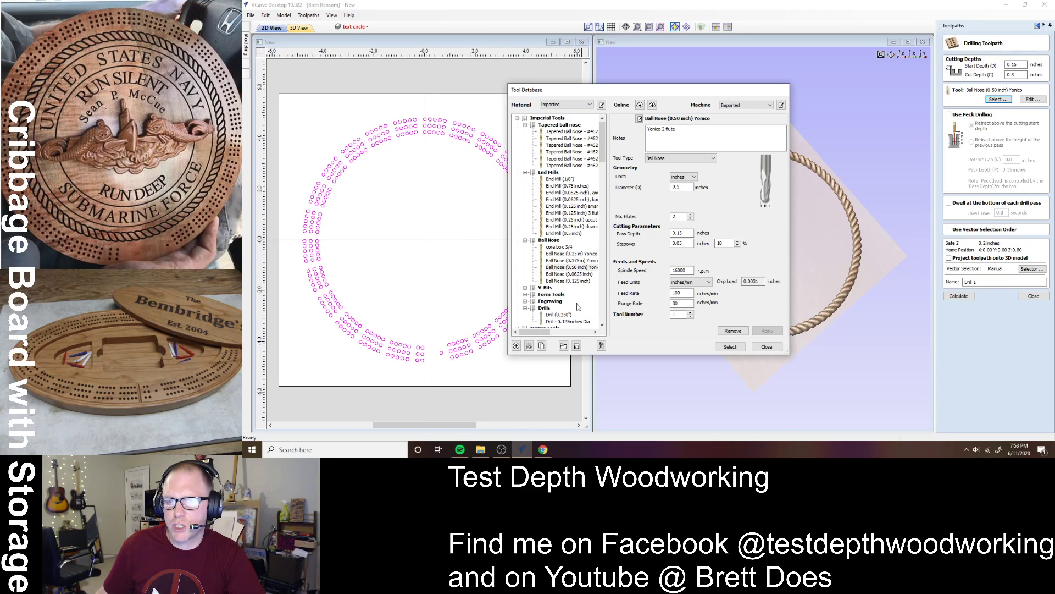
- In the tool database, pick the carbide chip breaker (0.125") bit under V-Bits
left_click(558, 179)
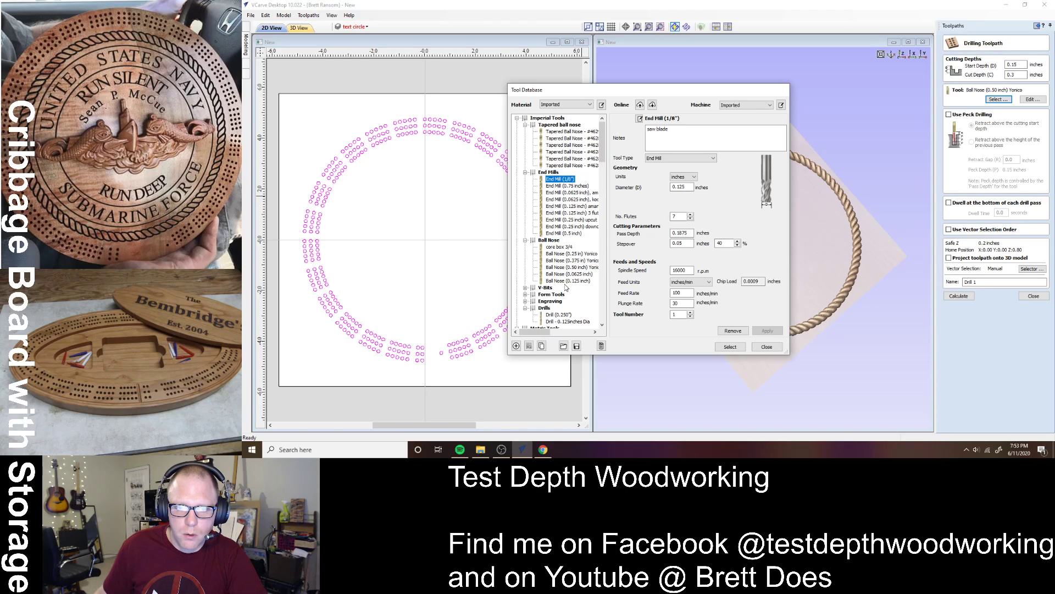
scroll(569, 291, "down", 1)
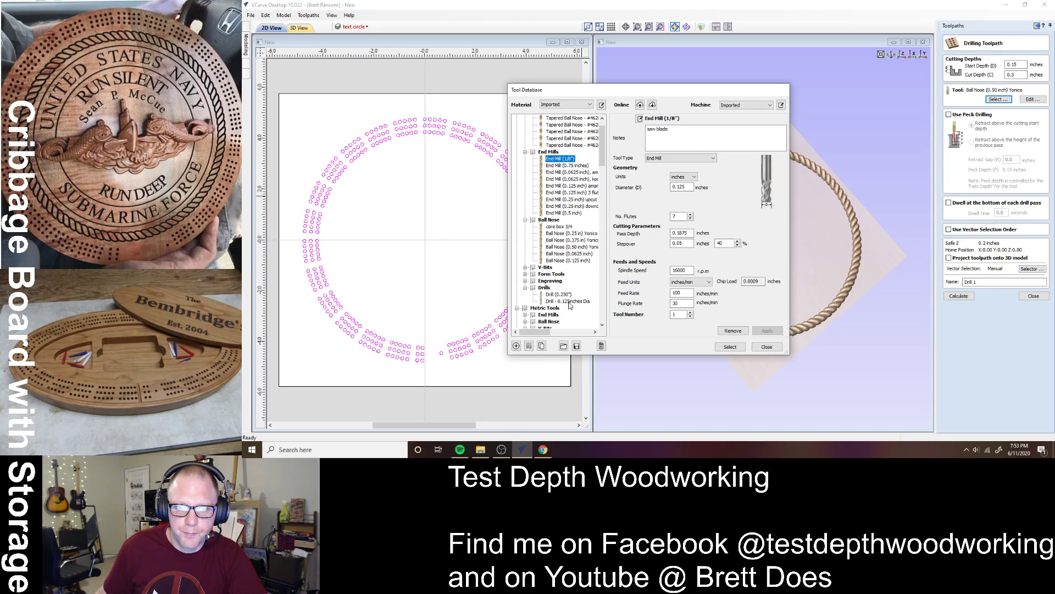
scroll(576, 207, "up", 1)
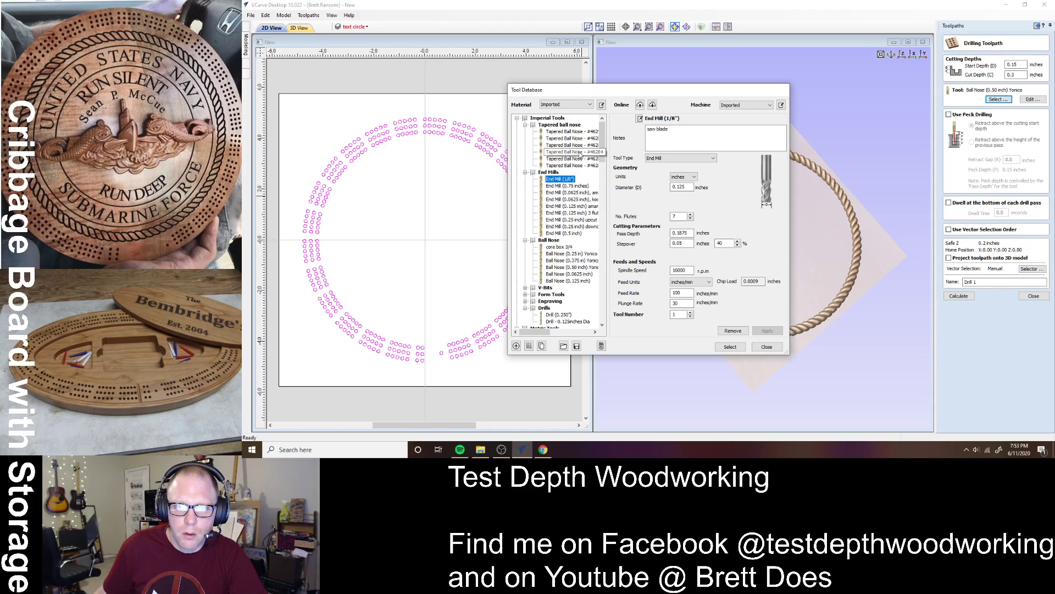
scroll(575, 309, "down", 1)
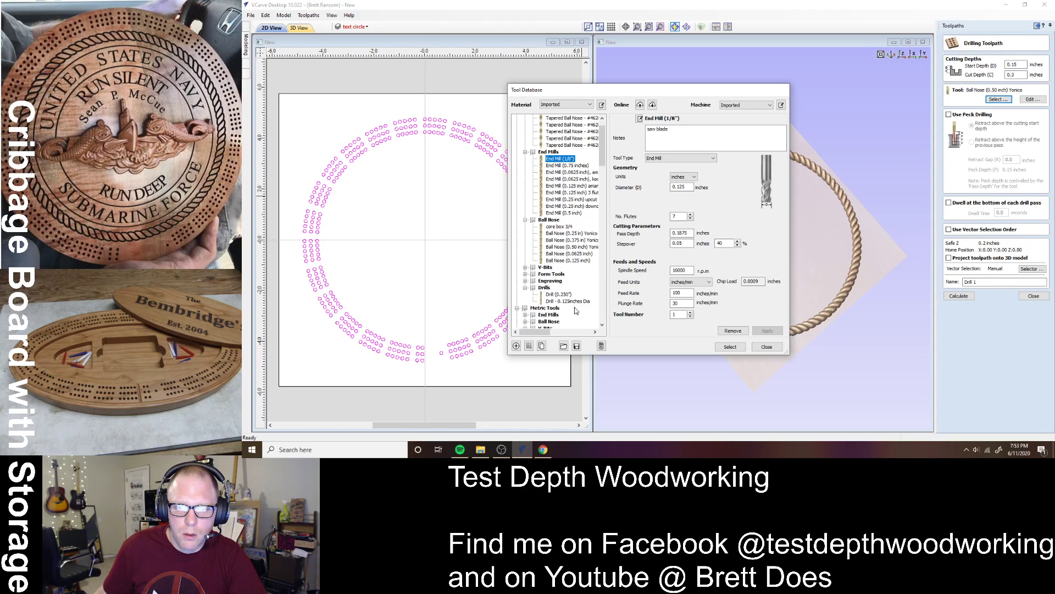
scroll(575, 309, "down", 1)
scroll(571, 291, "up", 2)
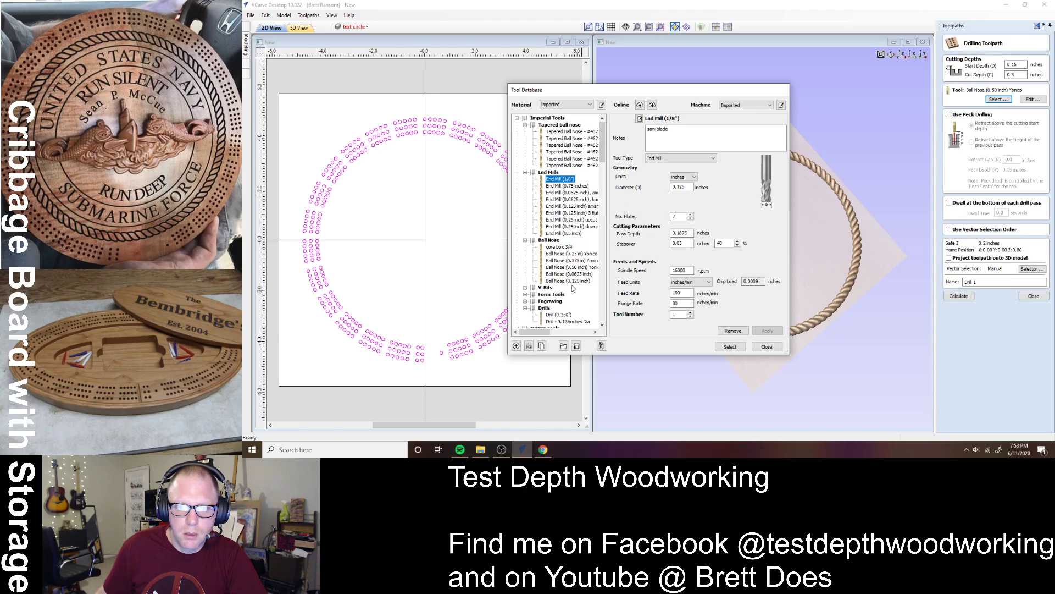
left_click(525, 125)
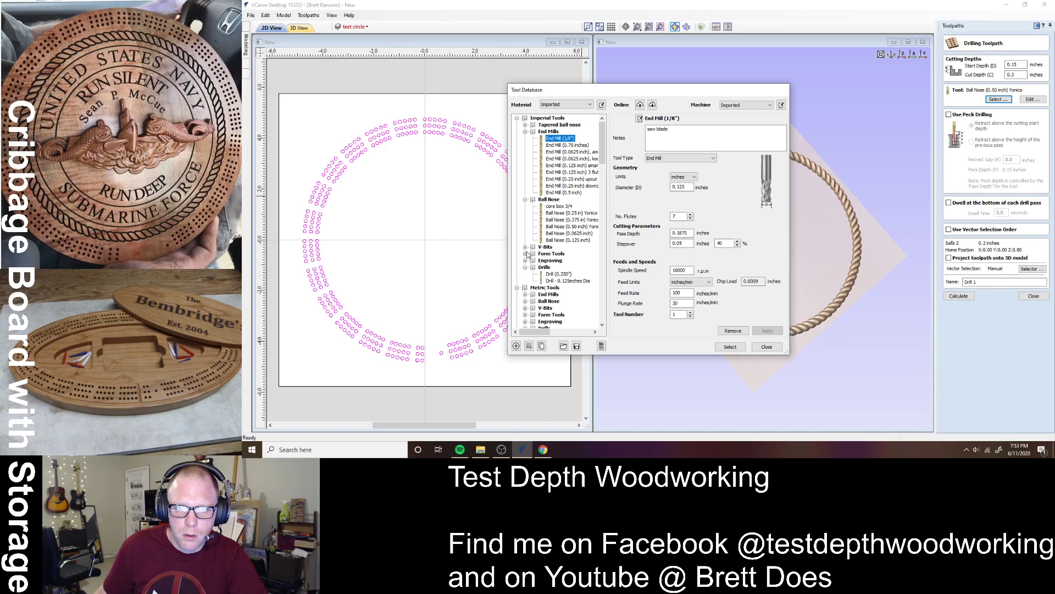
left_click(526, 247)
left_click(569, 274)
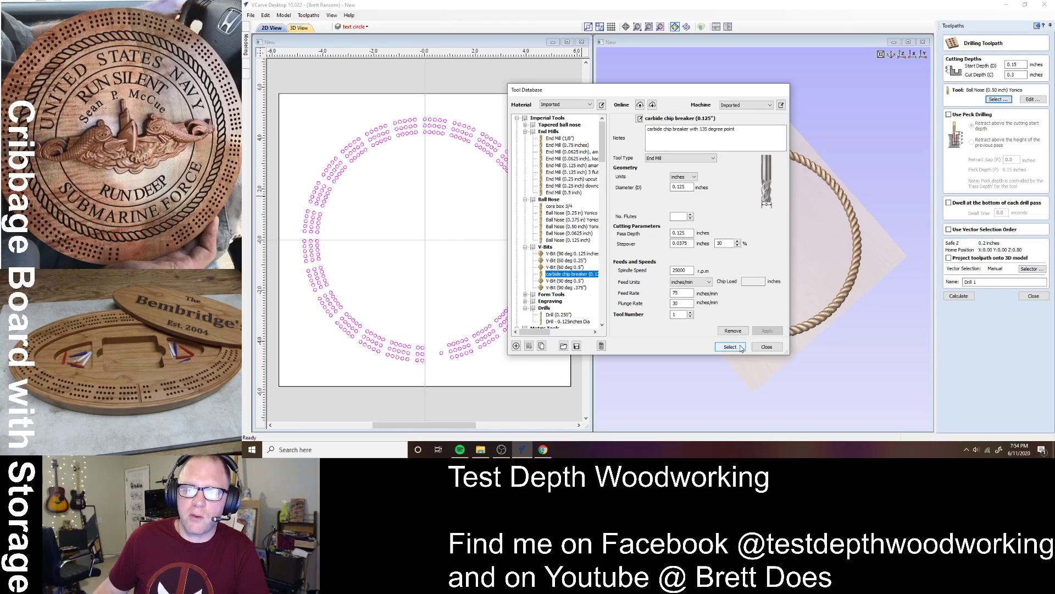
- Set the chip breaker bit's spindle speed to 16000 rpm and assign it to Drill 1
double_click(687, 270)
type("1600")
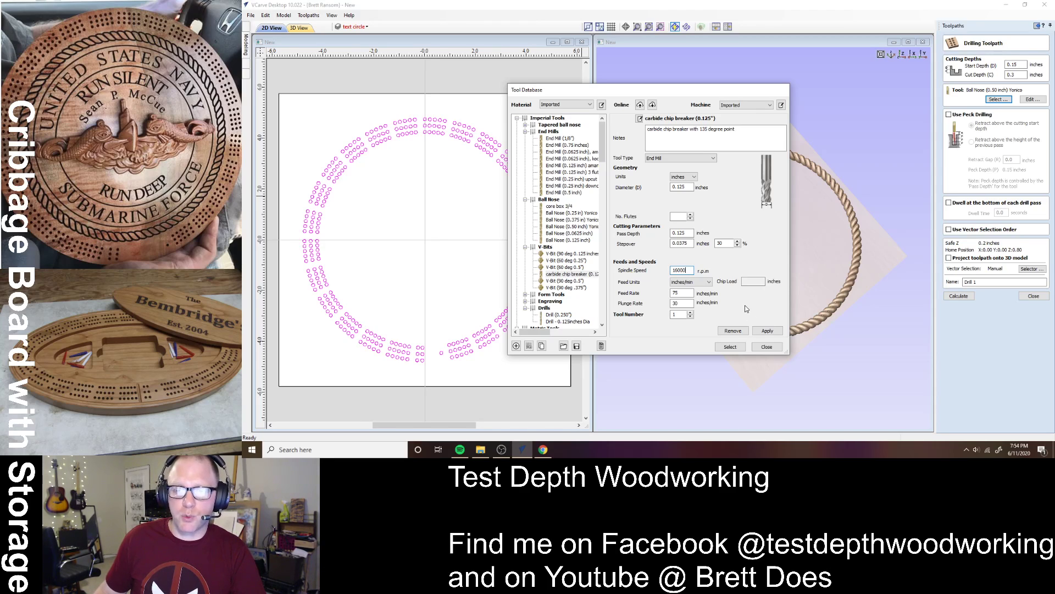
left_click(730, 347)
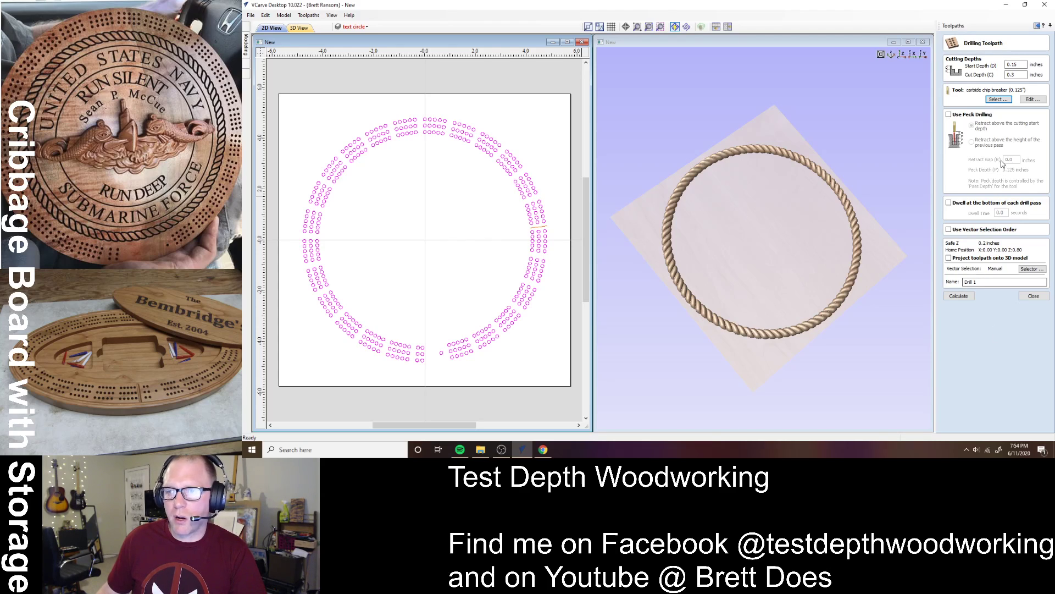
- Enable peck drilling retracting above the previous pass with a 0.1-inch gap, then calculate
left_click(967, 117)
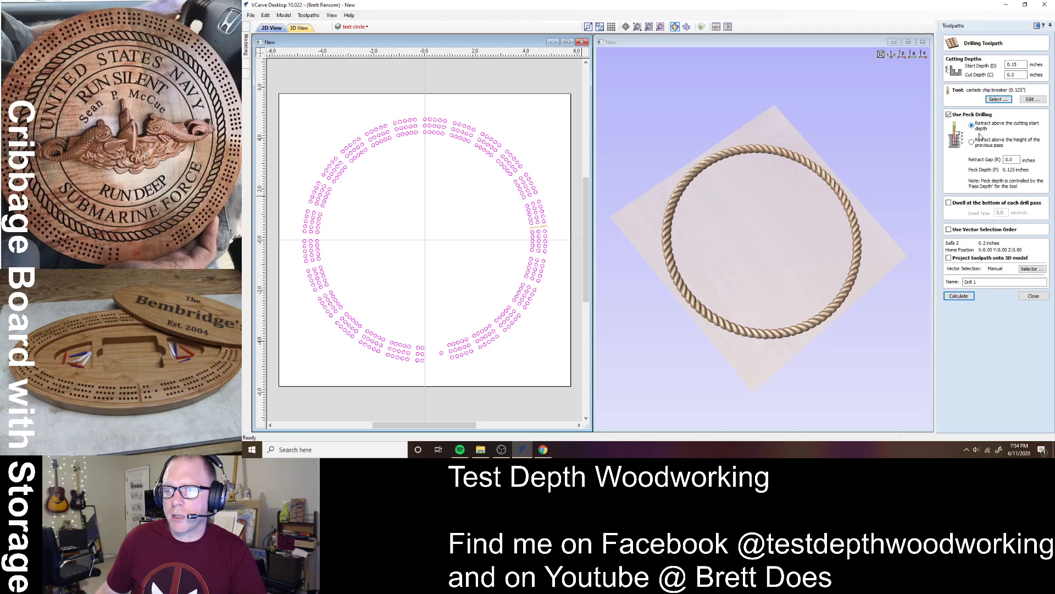
left_click(991, 144)
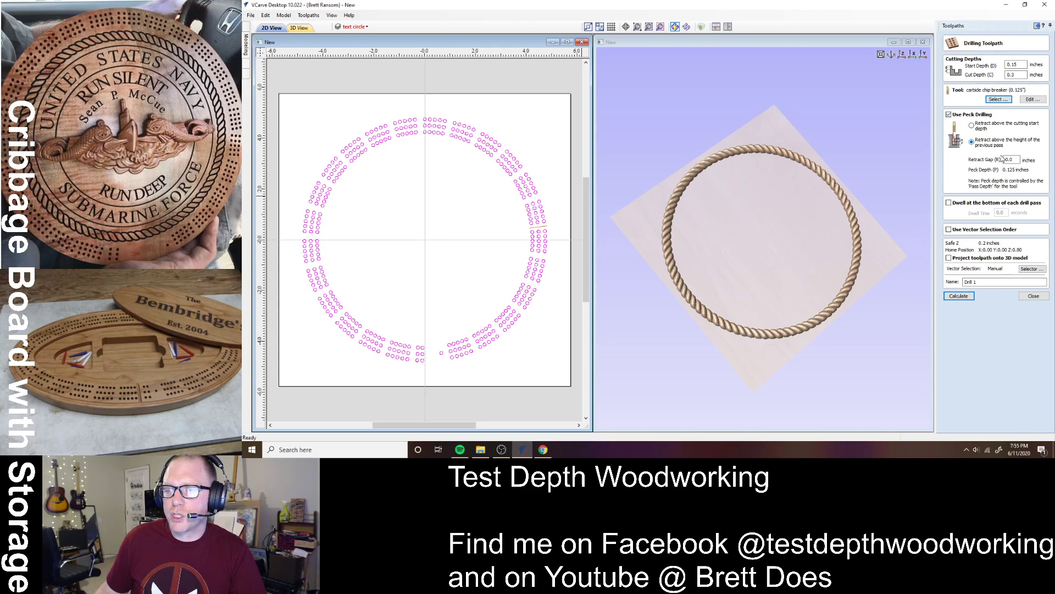
double_click(1010, 159)
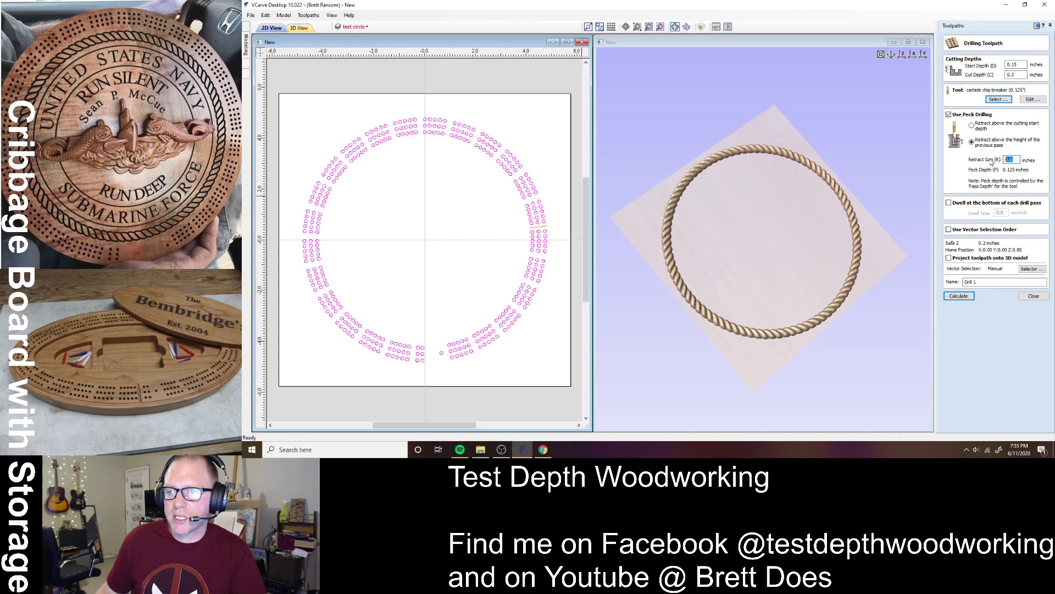
type("0.")
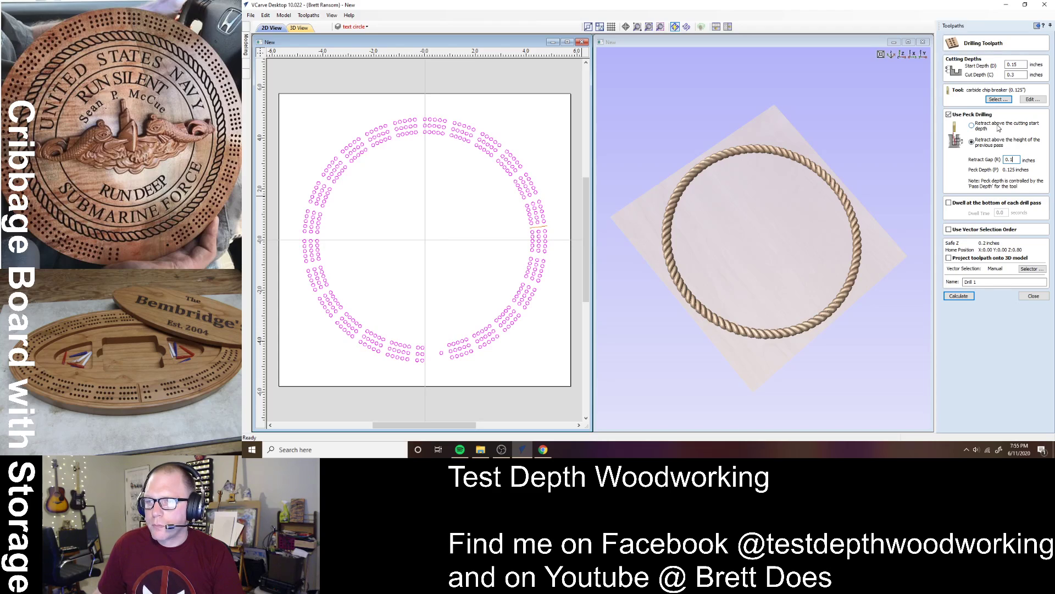
left_click(967, 294)
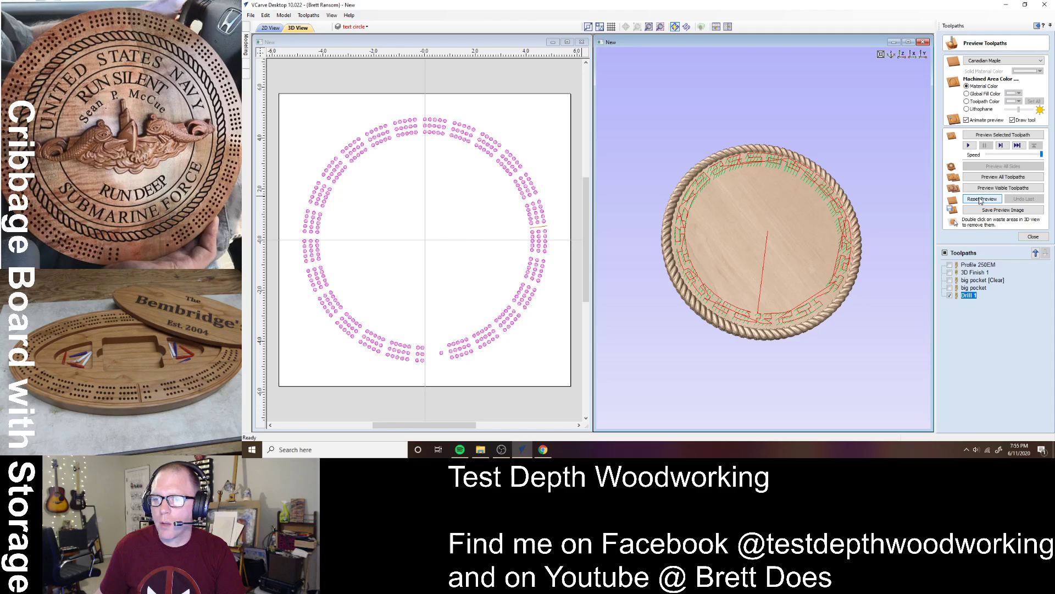
- Preview the drilled peg holes in 3D, show Layer 1 and text circle again, and close
left_click(981, 188)
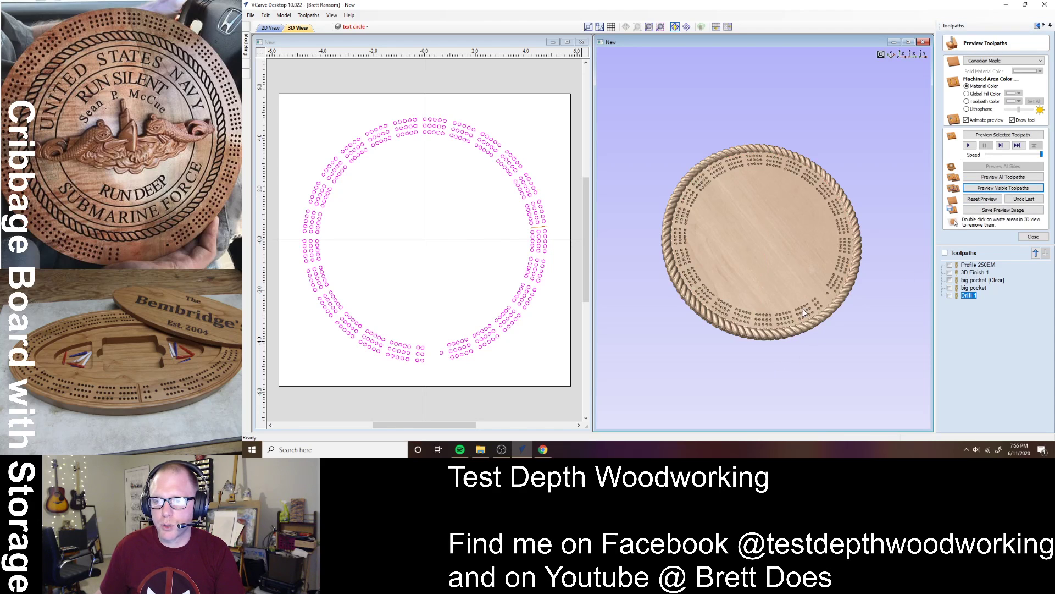
left_click_drag(803, 309, 733, 294)
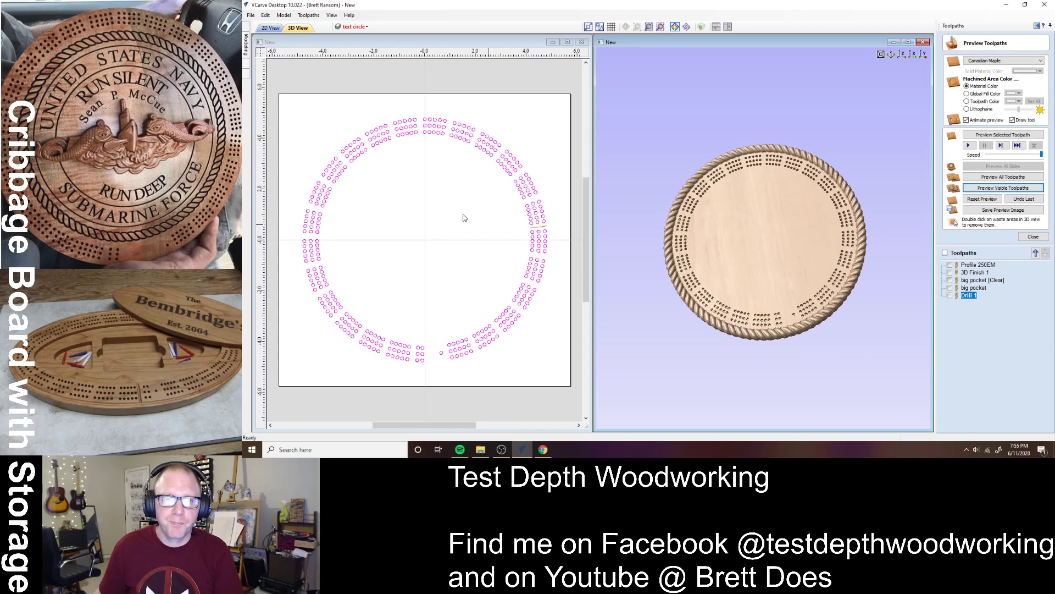
left_click(355, 27)
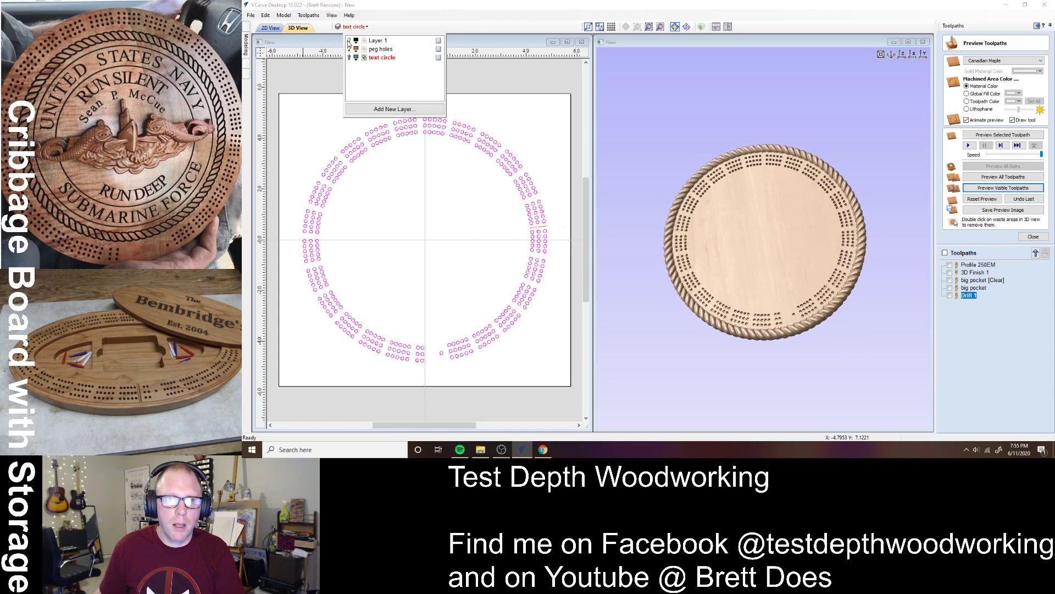
left_click(349, 41)
left_click(349, 57)
left_click(435, 200)
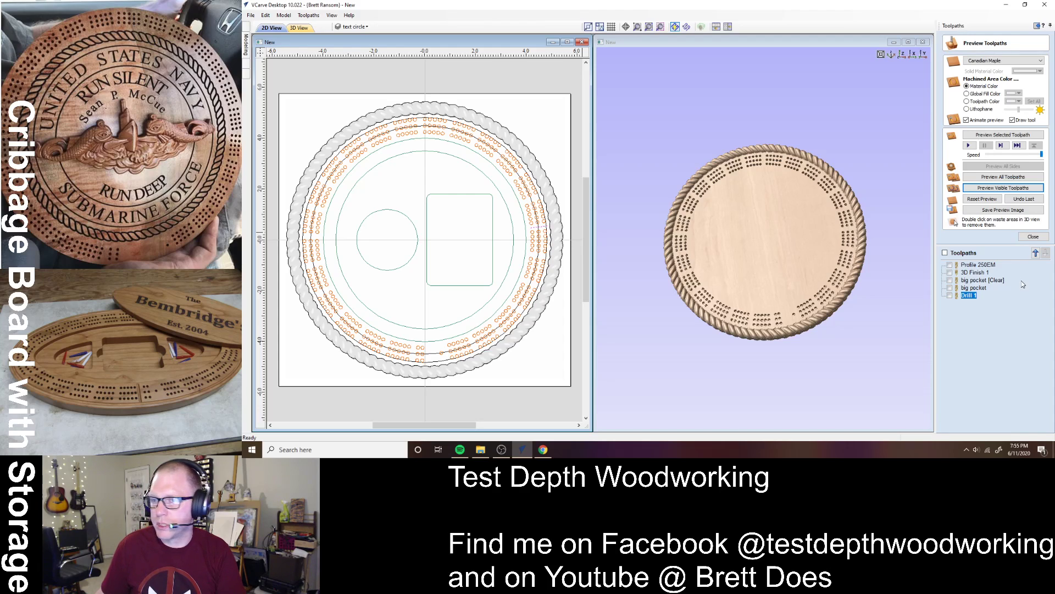
left_click(1031, 238)
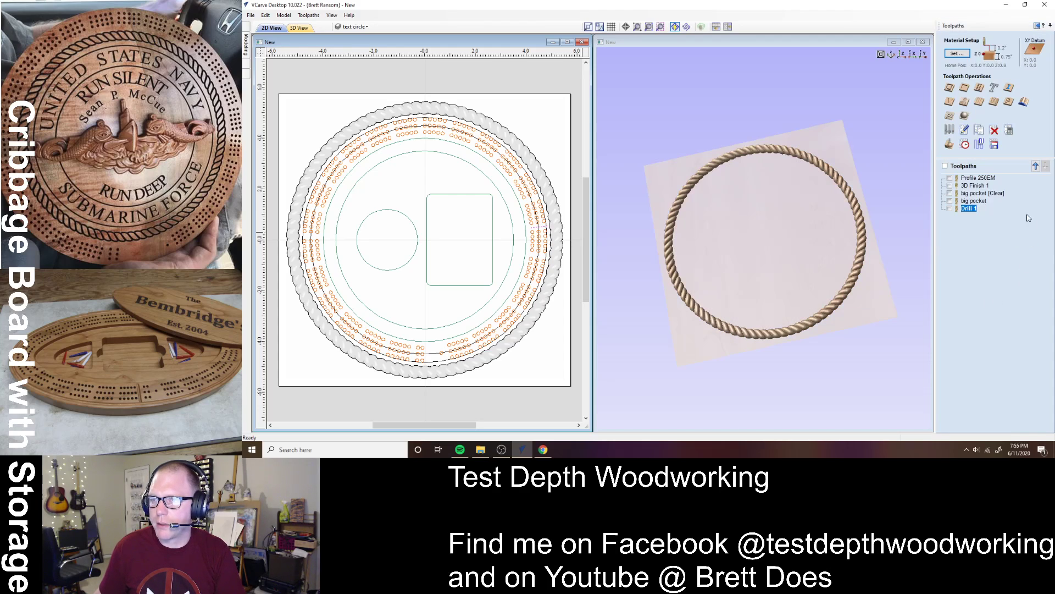
left_click(951, 101)
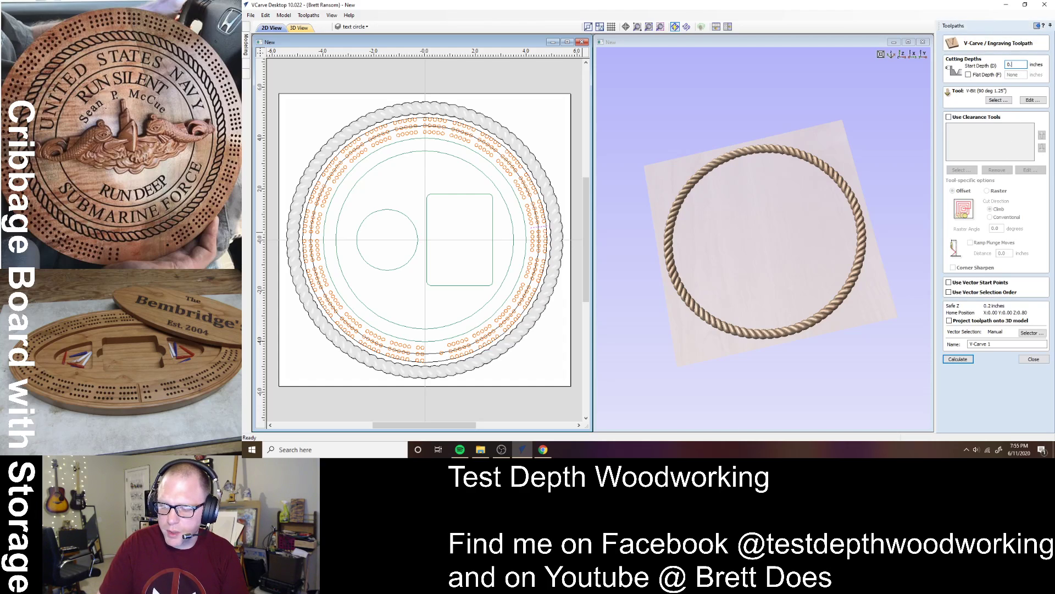
left_click(999, 101)
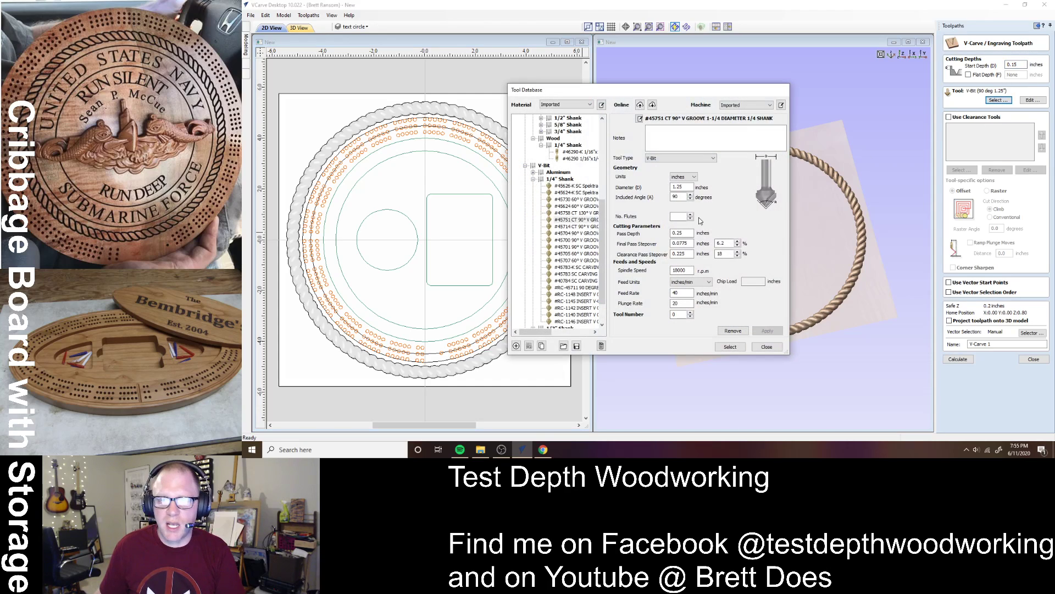
scroll(574, 211, "up", 8)
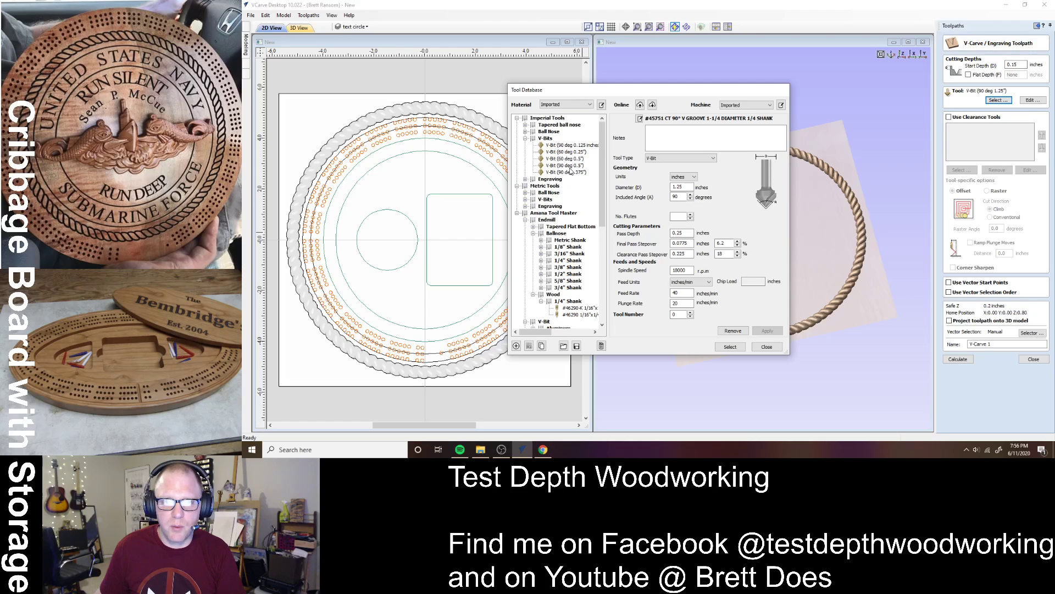
left_click(570, 159)
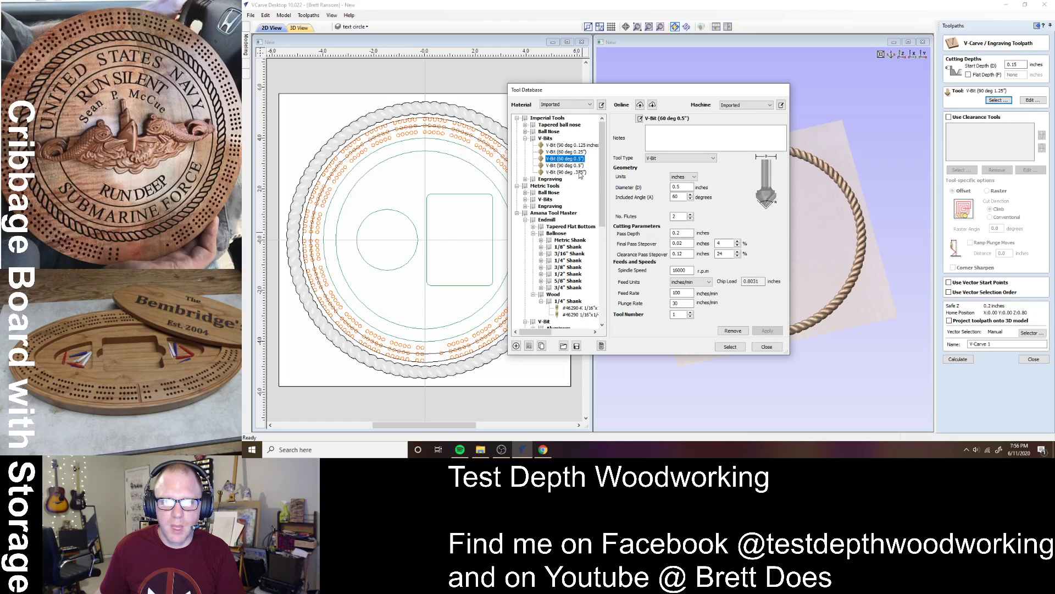
left_click(730, 346)
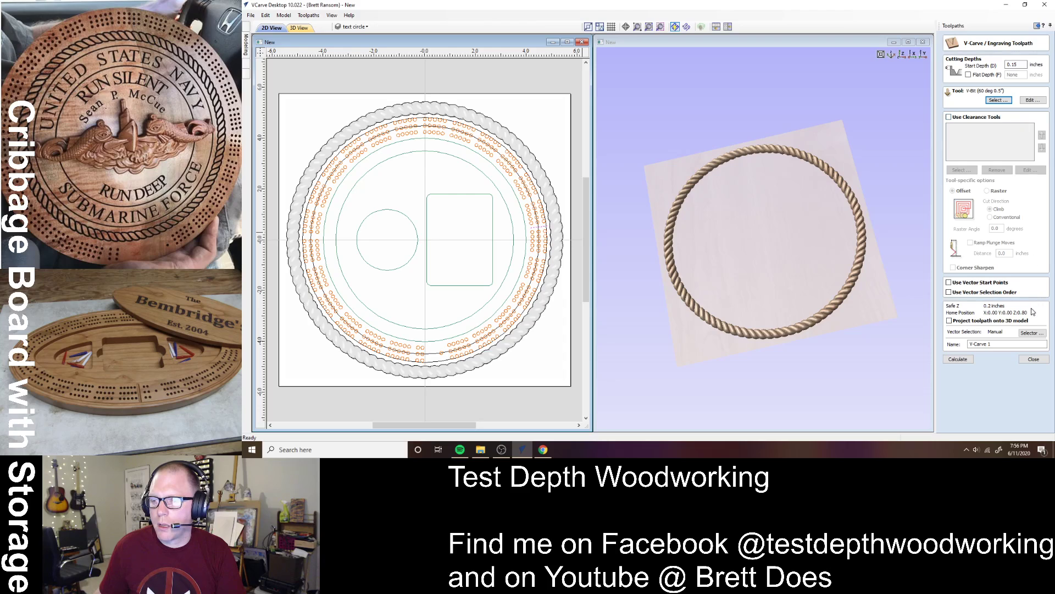
left_click(1033, 360)
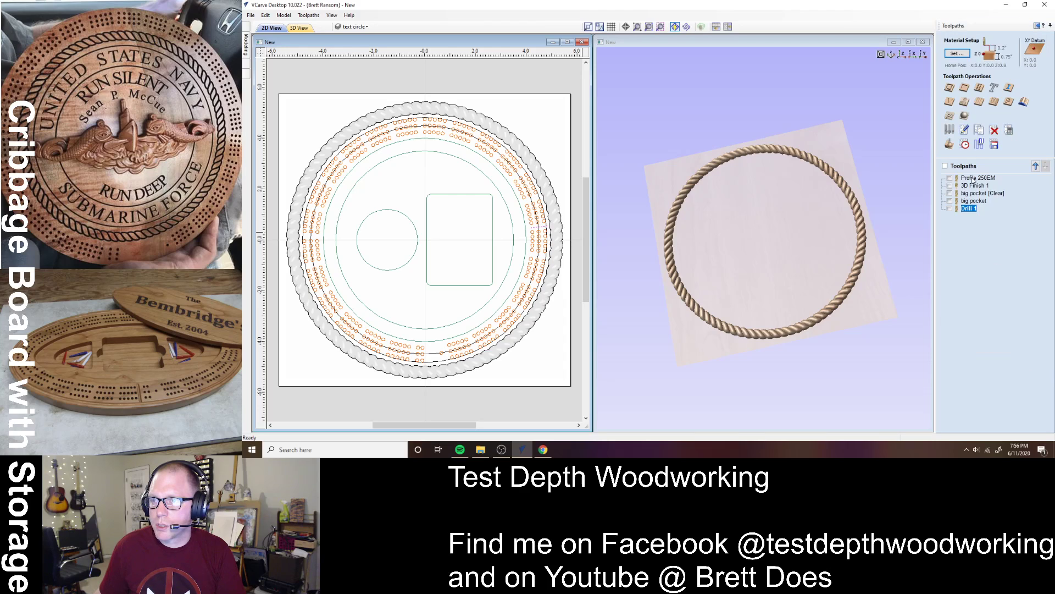
- Start a profile toolpath and assign the V-Bit (60 deg 0.5") as its tool
left_click(949, 87)
type("0.15")
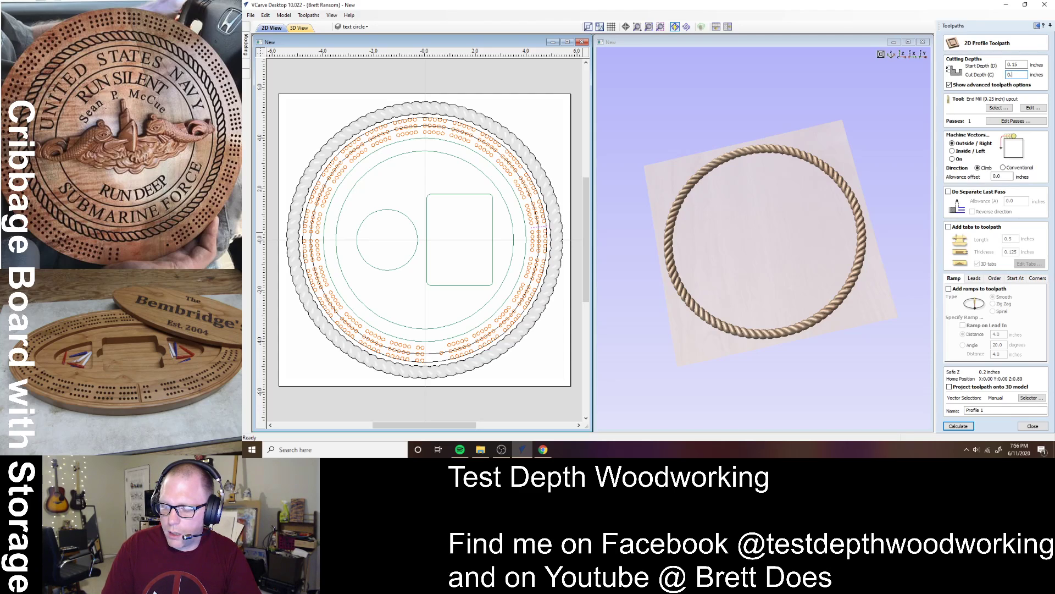
key("BackSpace")
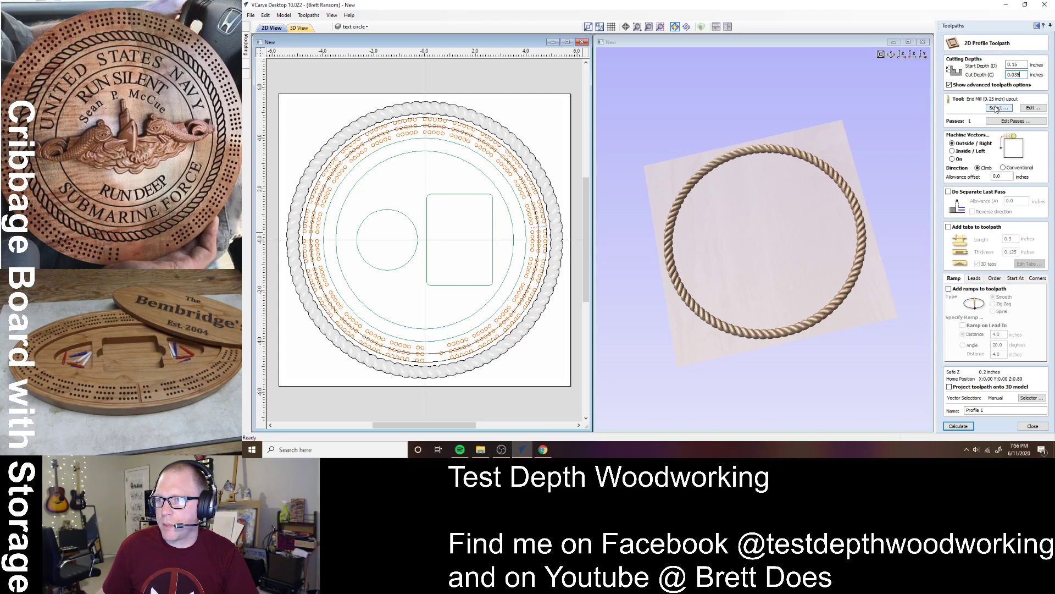
left_click(1038, 110)
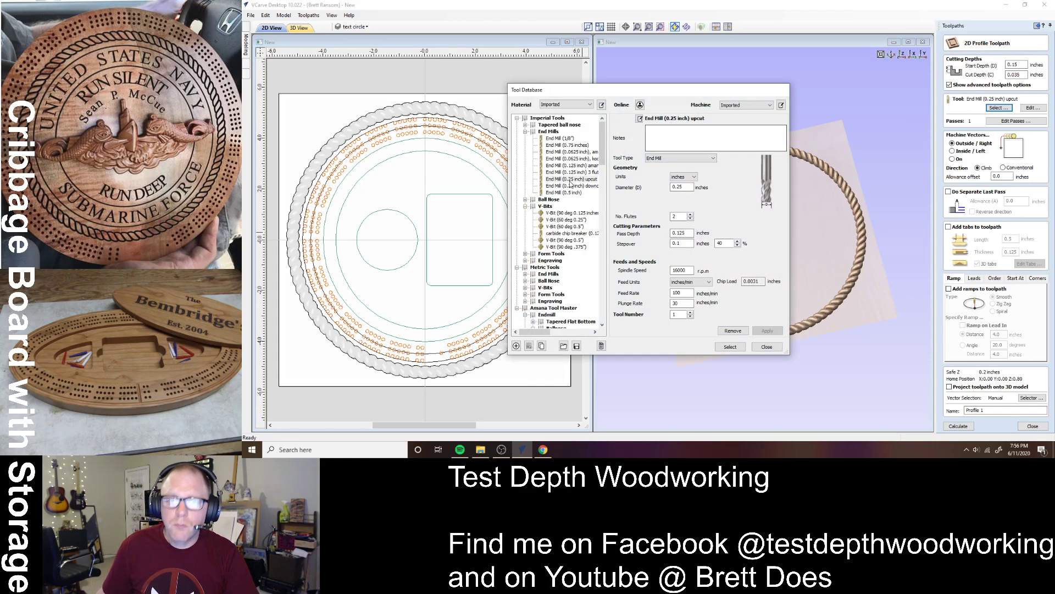
left_click(566, 227)
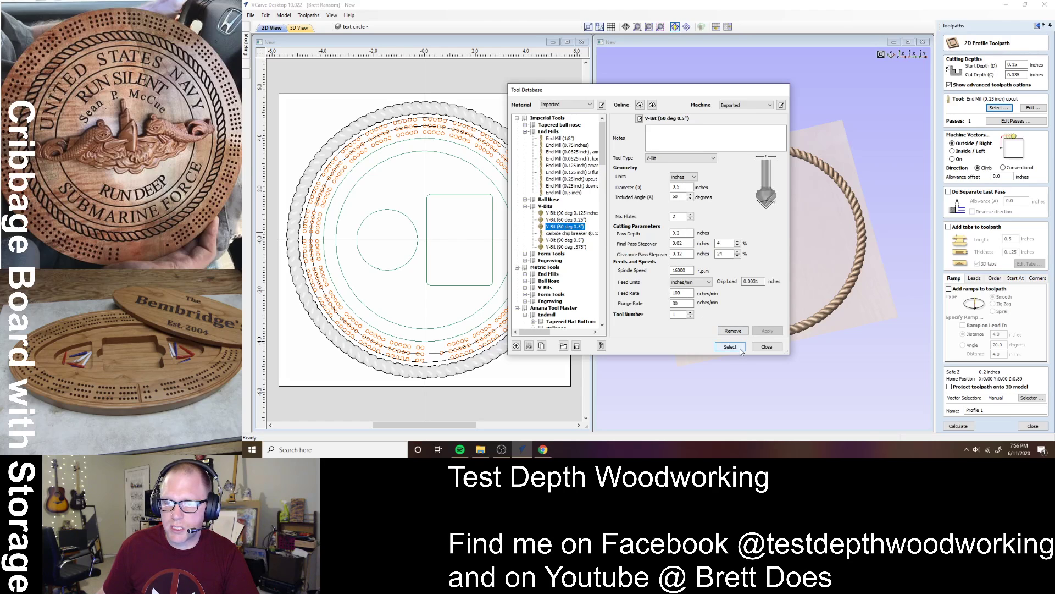
left_click(730, 346)
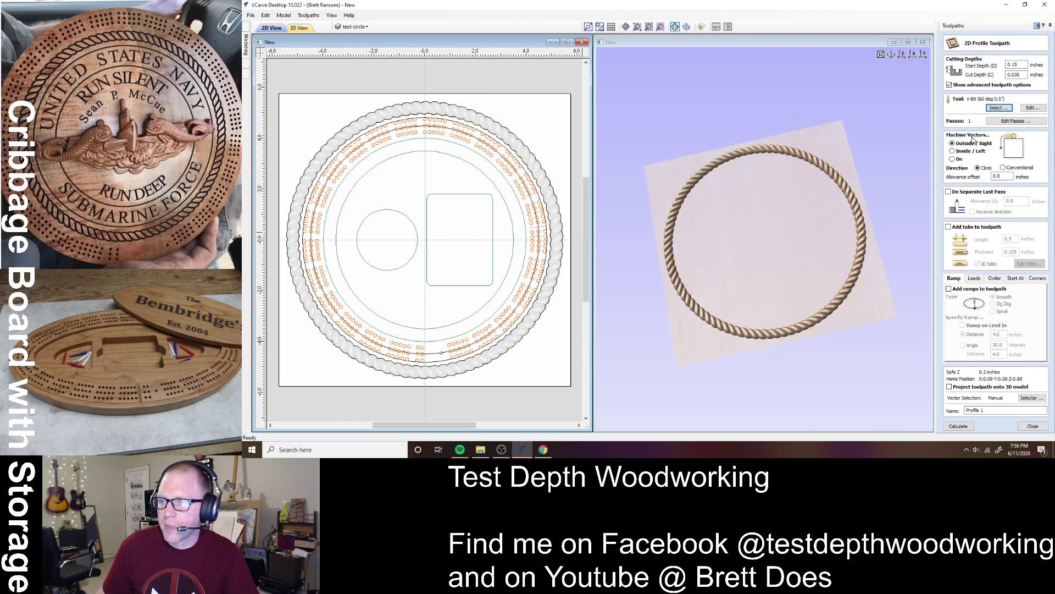
- Cut on the vector line, name the toolpath 'skunk line 60V', and calculate it
left_click(955, 159)
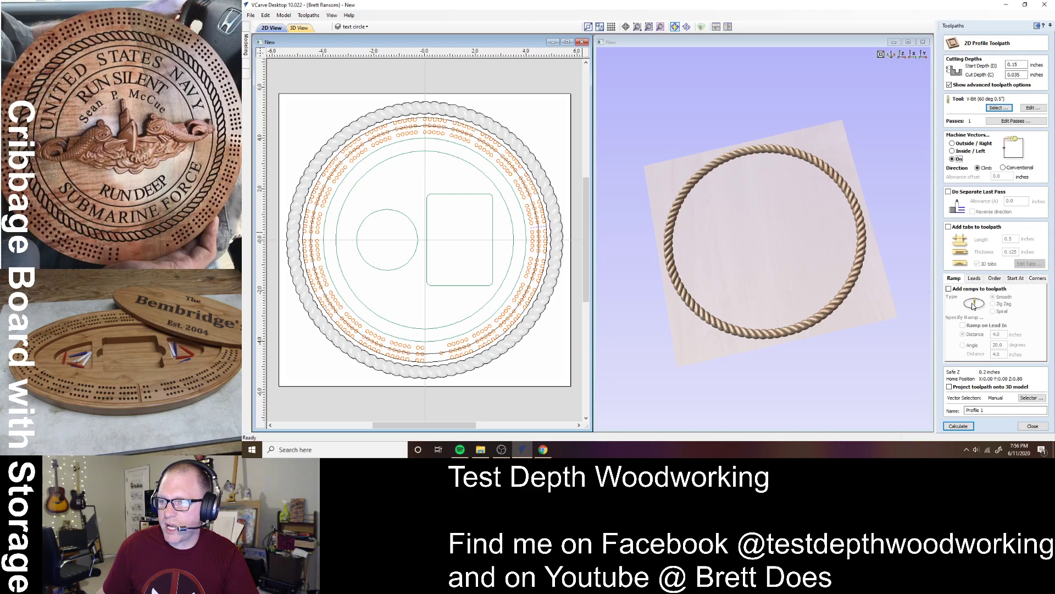
left_click_drag(990, 411, 929, 412)
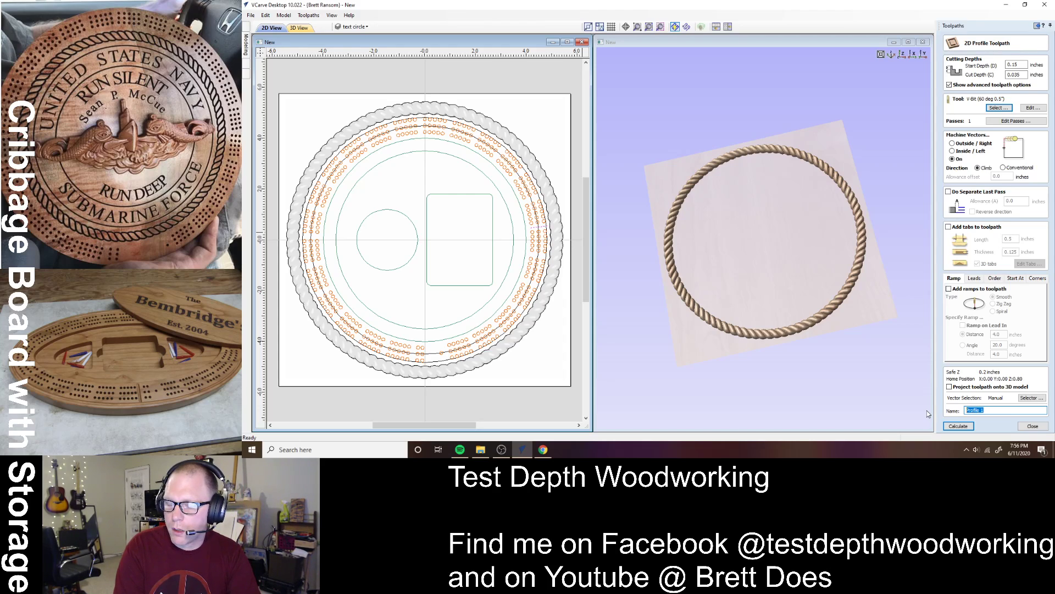
type("s")
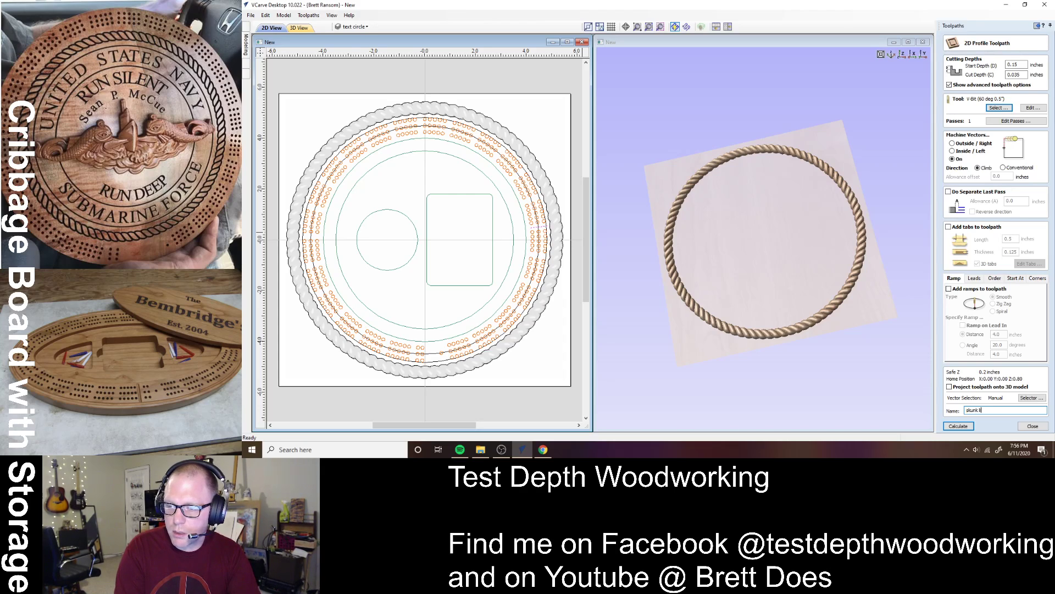
type("kunk line 60V")
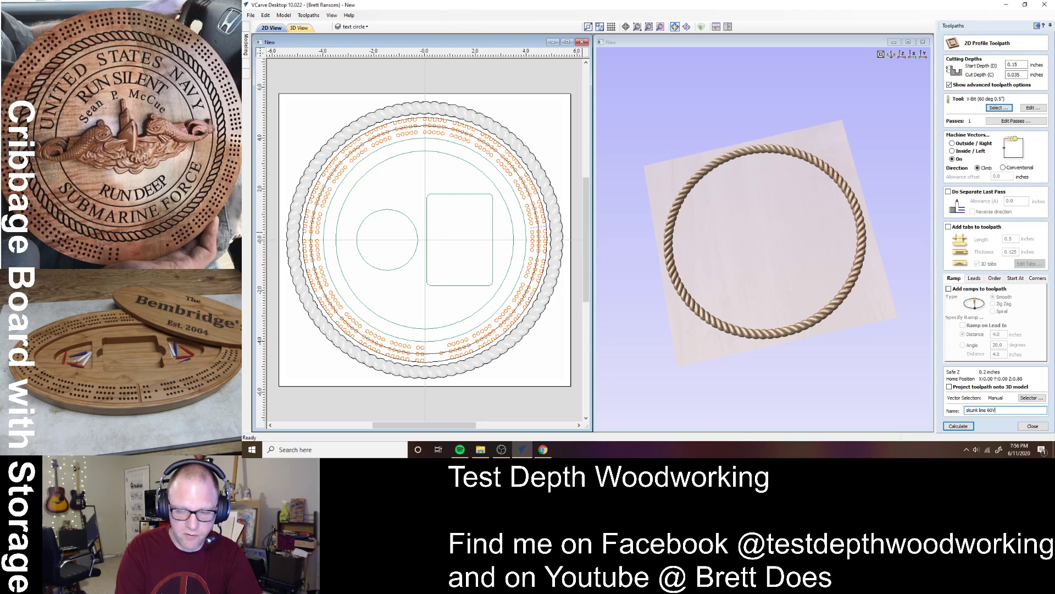
left_click(958, 426)
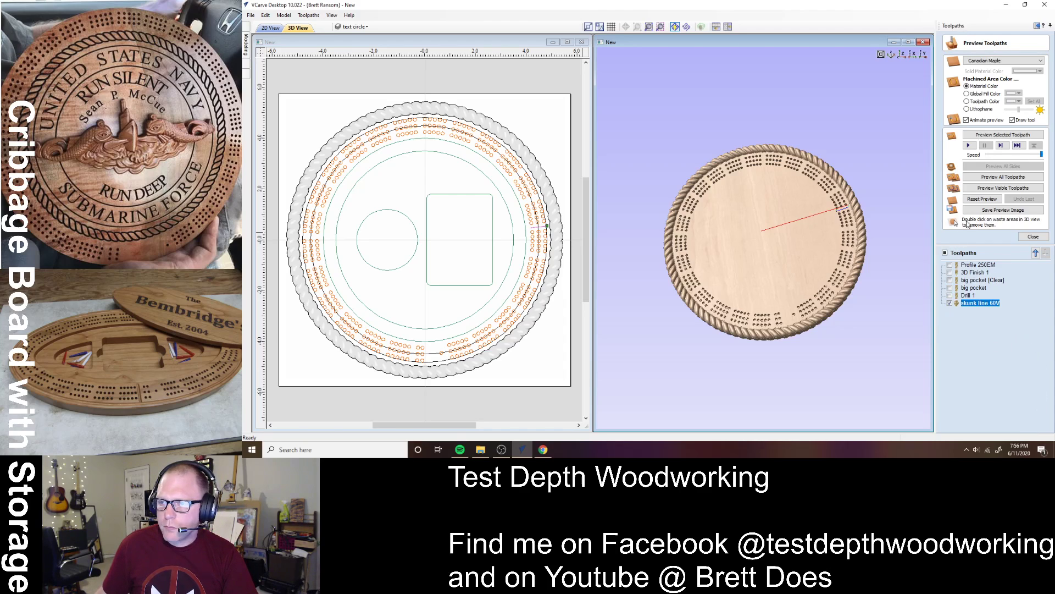
- Preview the visible toolpaths and zoom in on the board's rim and skunk line
left_click(979, 189)
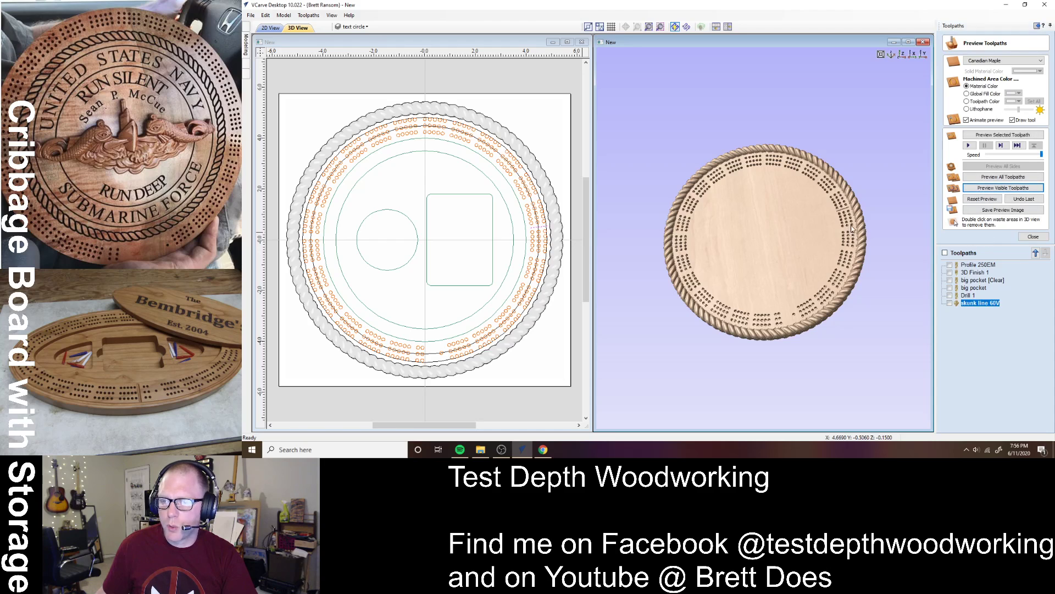
scroll(839, 252, "up", 5)
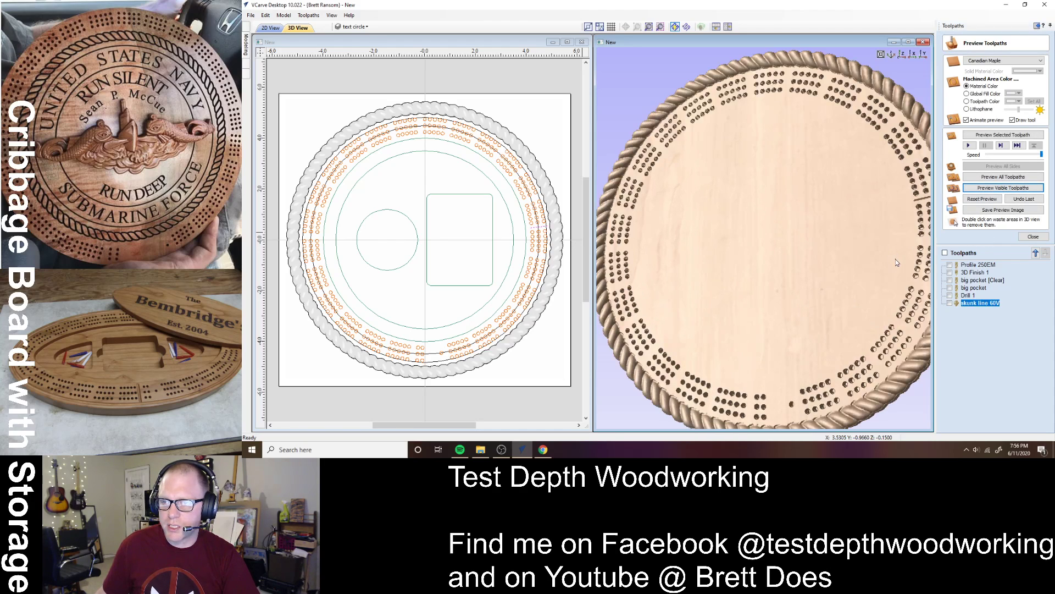
middle_click_drag(892, 256, 766, 264)
left_click_drag(809, 247, 866, 255)
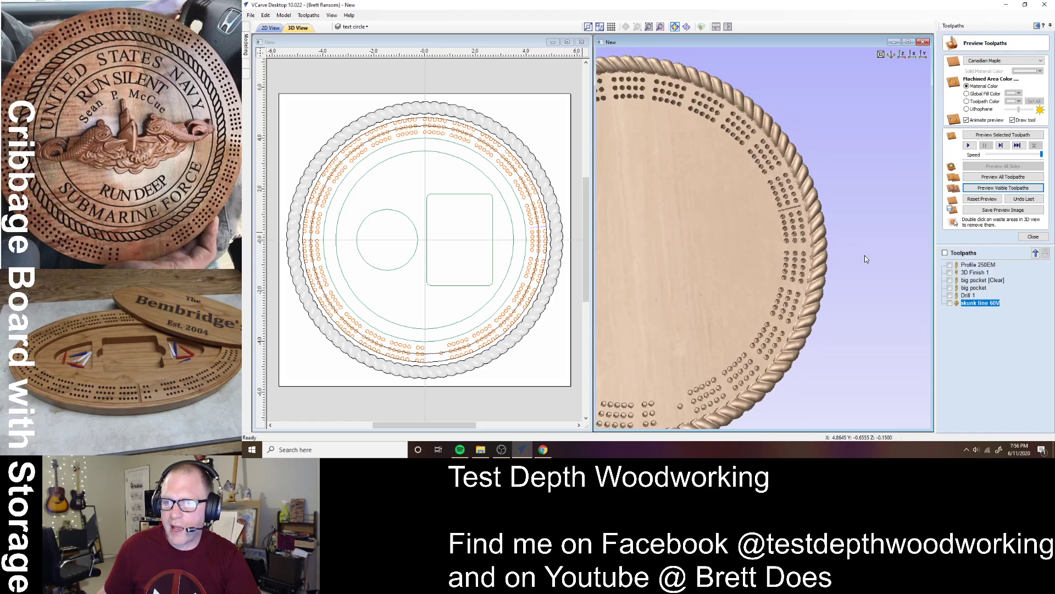
scroll(786, 208, "up", 2)
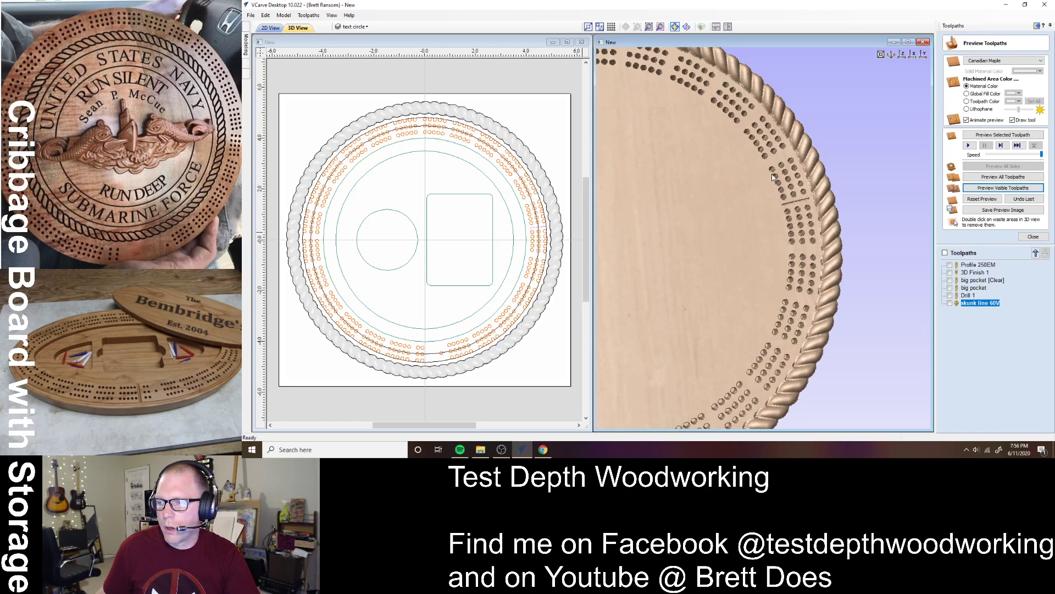
left_click_drag(785, 208, 745, 216)
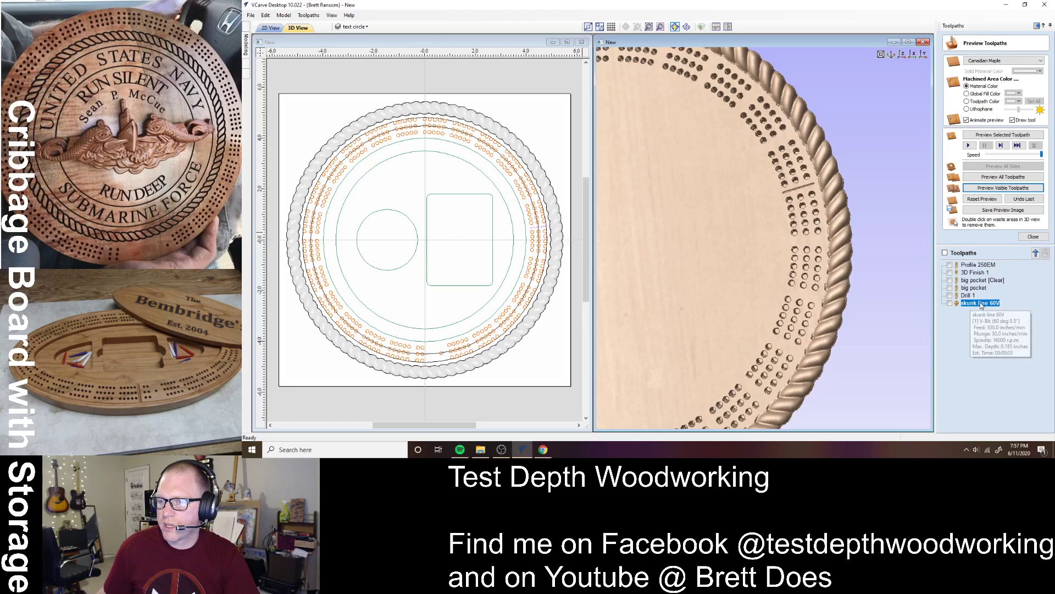
- Show machined areas in black, pick the inner 7-inch circle, and close the preview
left_click(982, 103)
left_click(1019, 101)
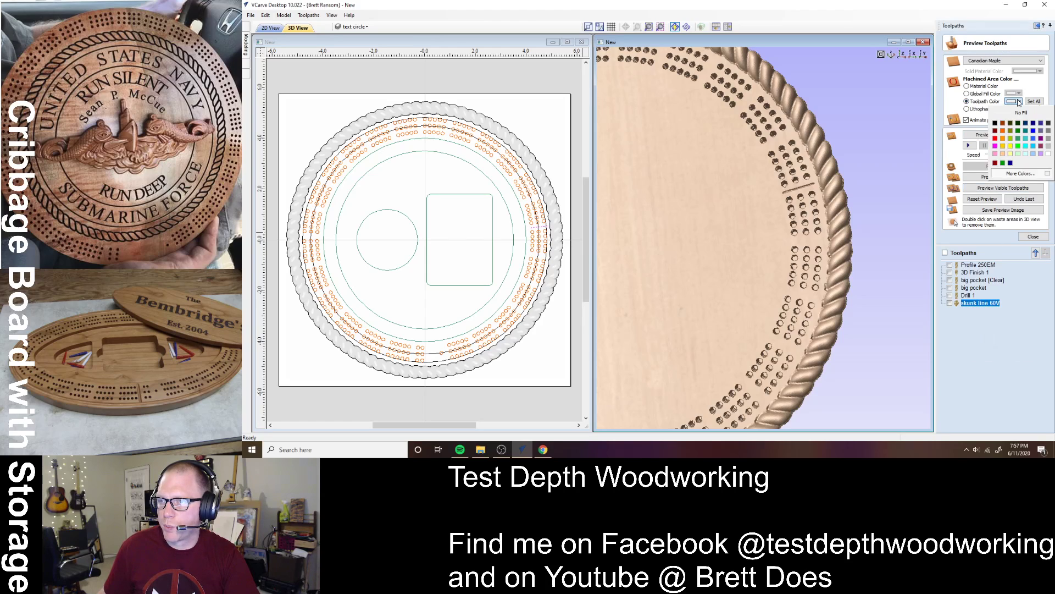
left_click(995, 123)
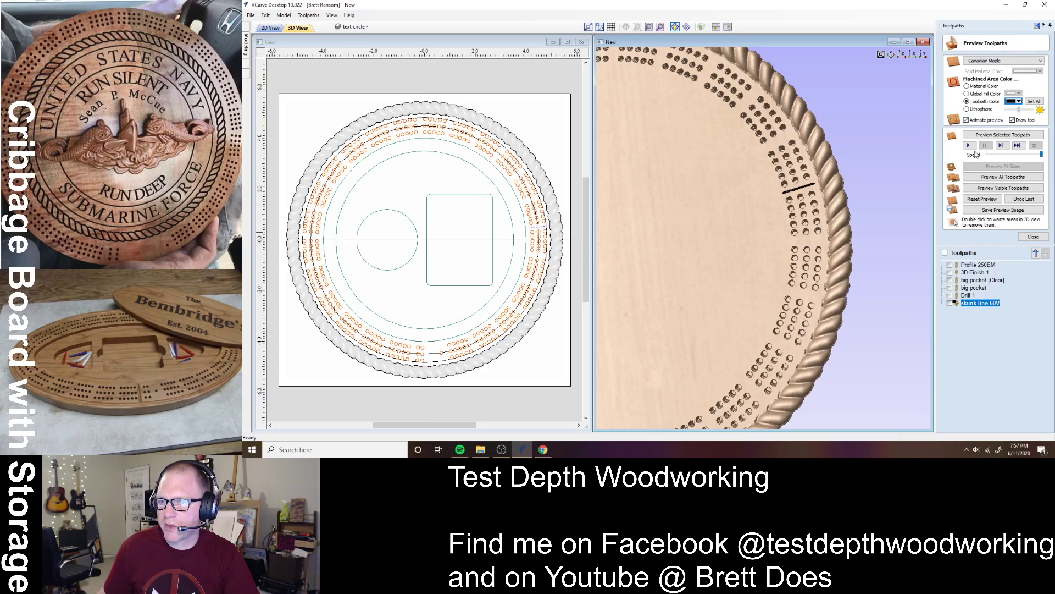
scroll(785, 327, "down", 10)
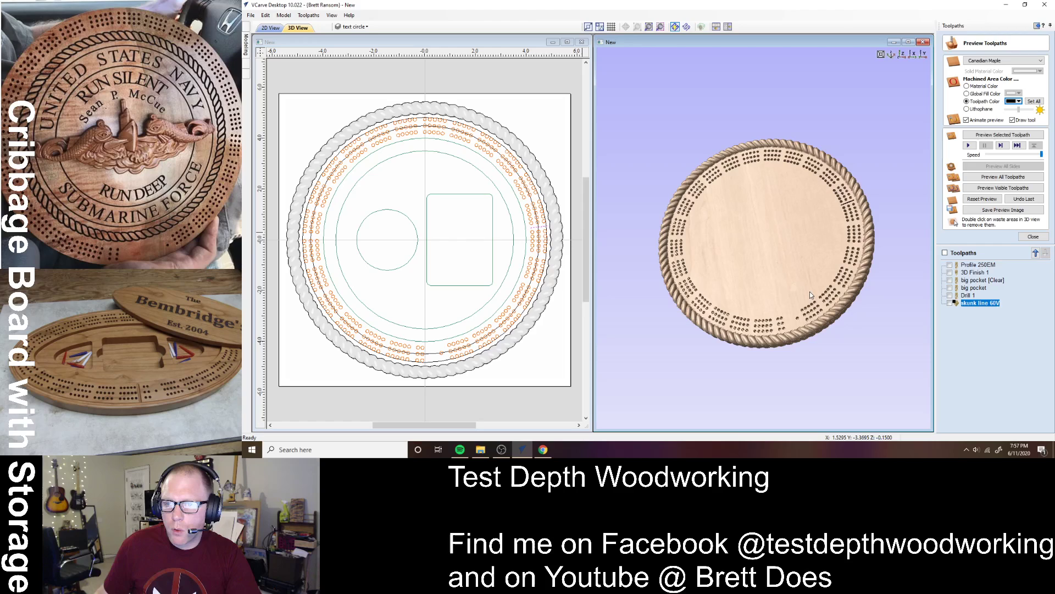
left_click(509, 235)
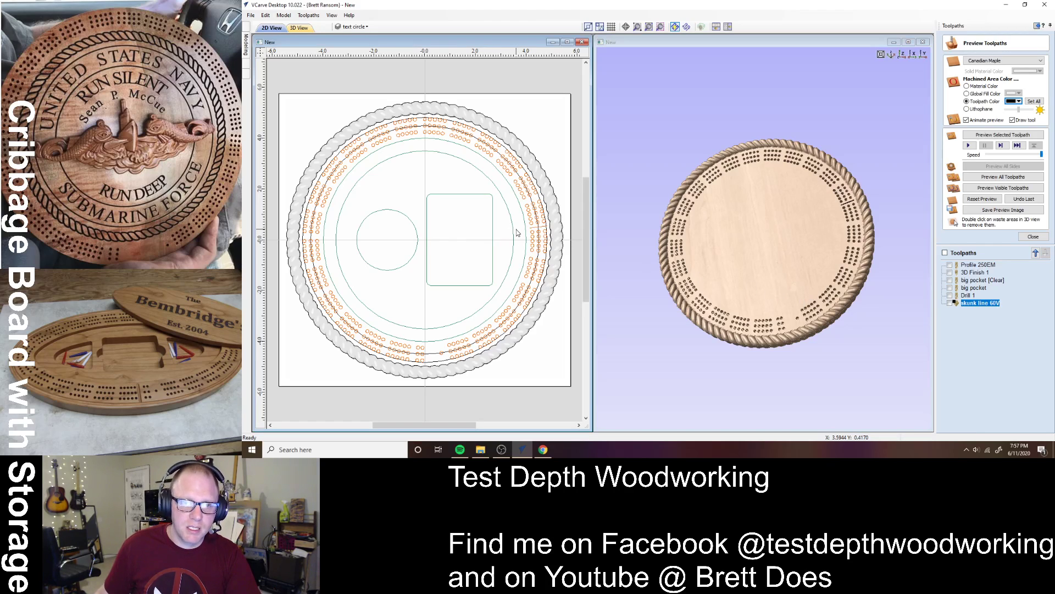
left_click(515, 236)
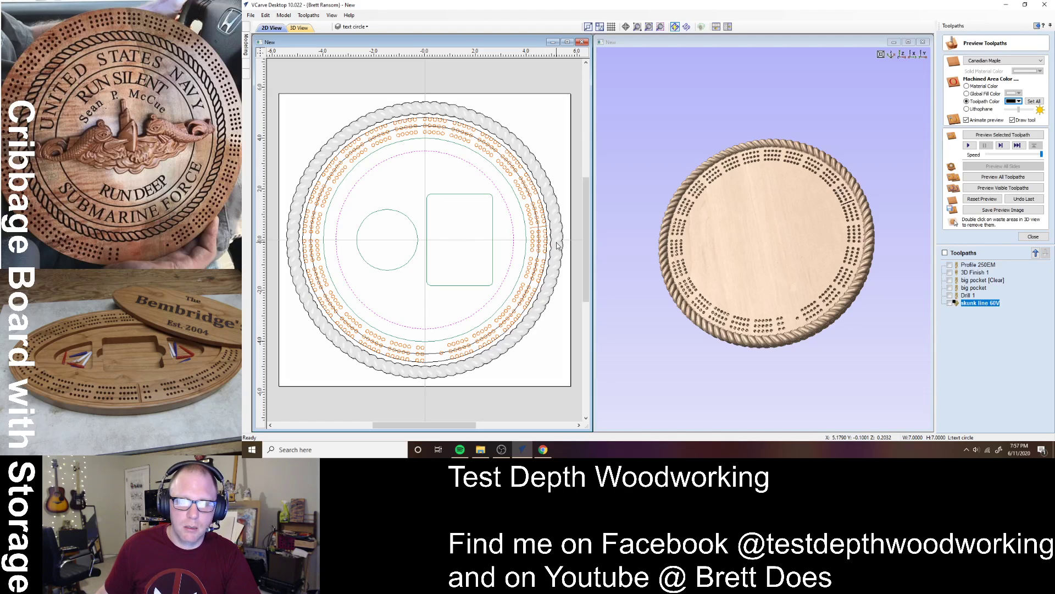
left_click(1032, 237)
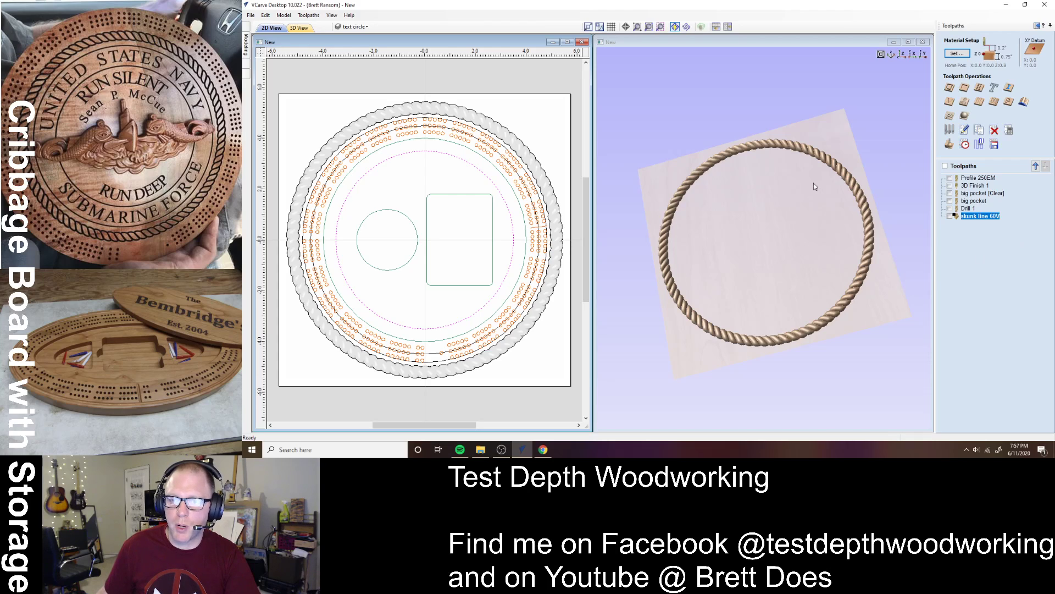
- Calculate a 0.15–0.2 inch pocket with a 0.75-inch end mill, no clearance tool, named 'smaller pocket 750EM'
left_click(980, 103)
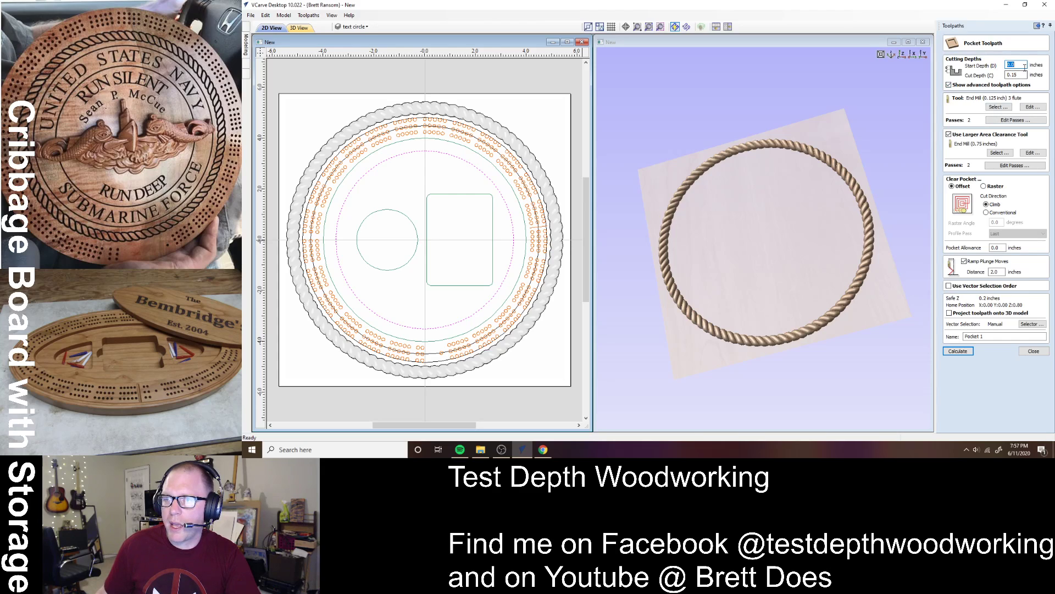
type("0.15")
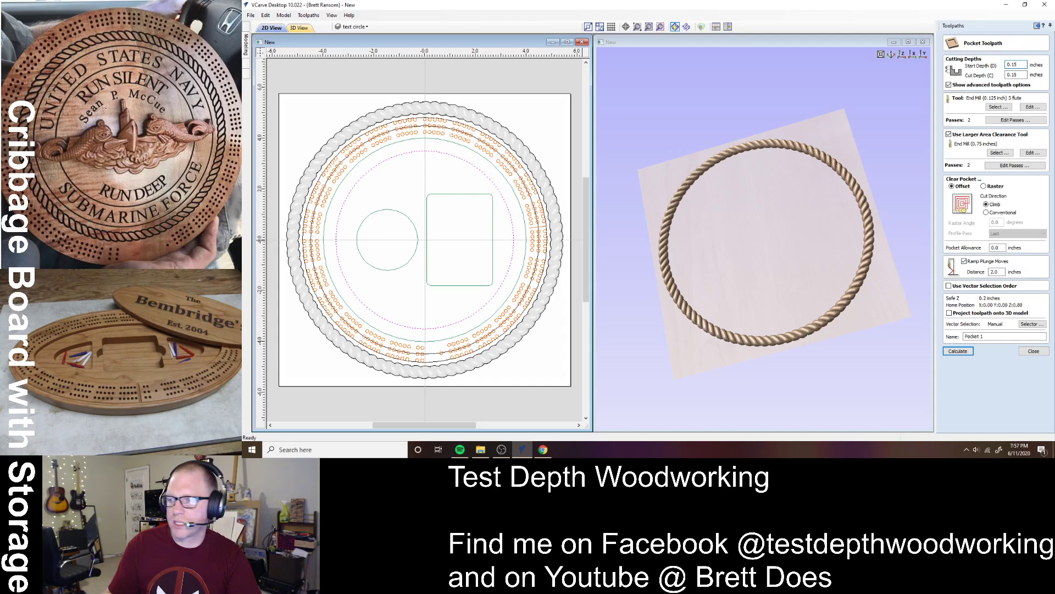
key("Tab")
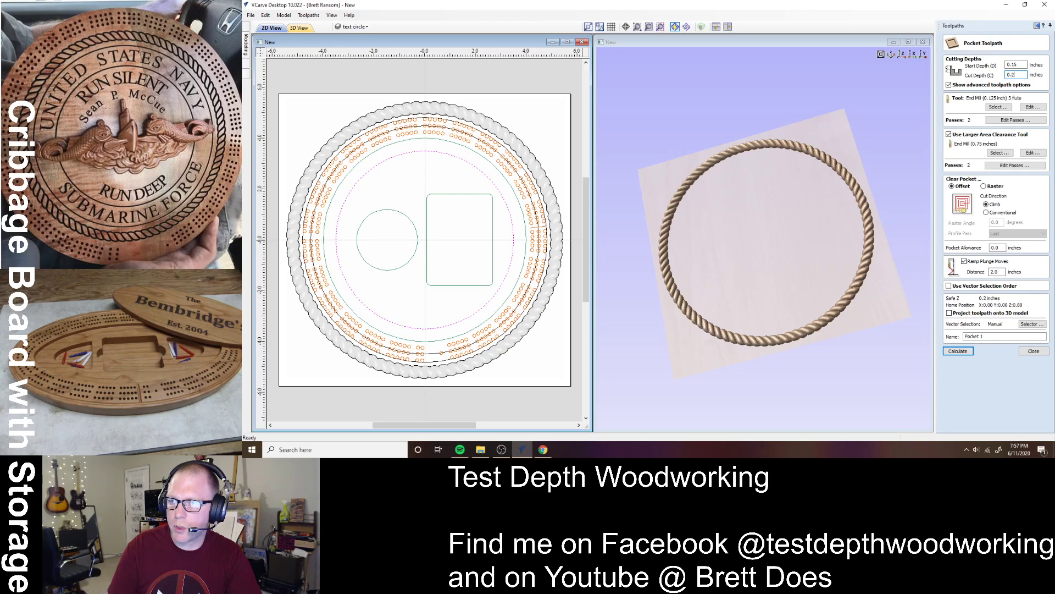
type("0.2")
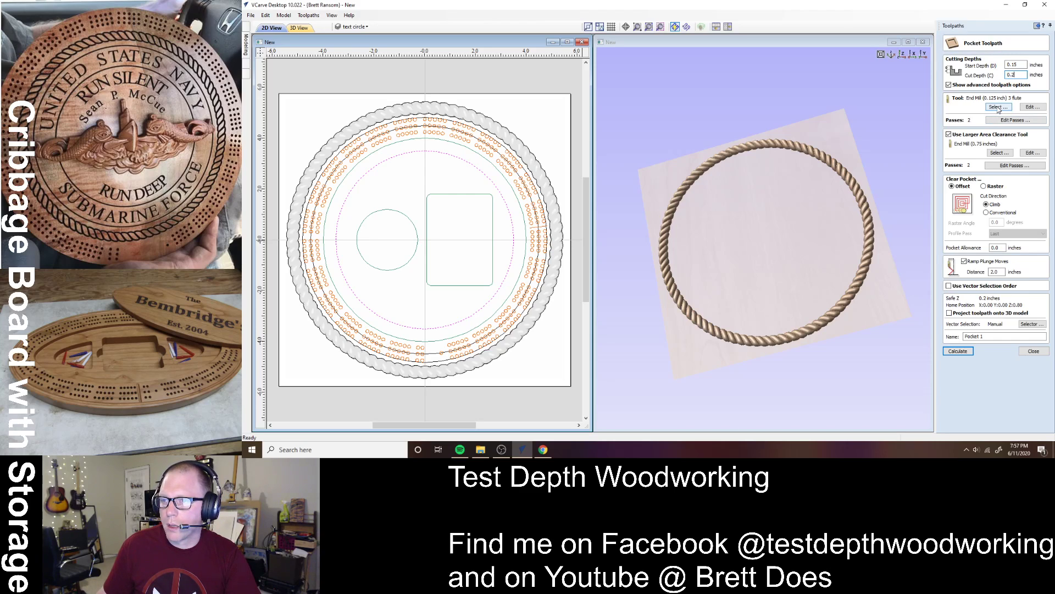
left_click(961, 134)
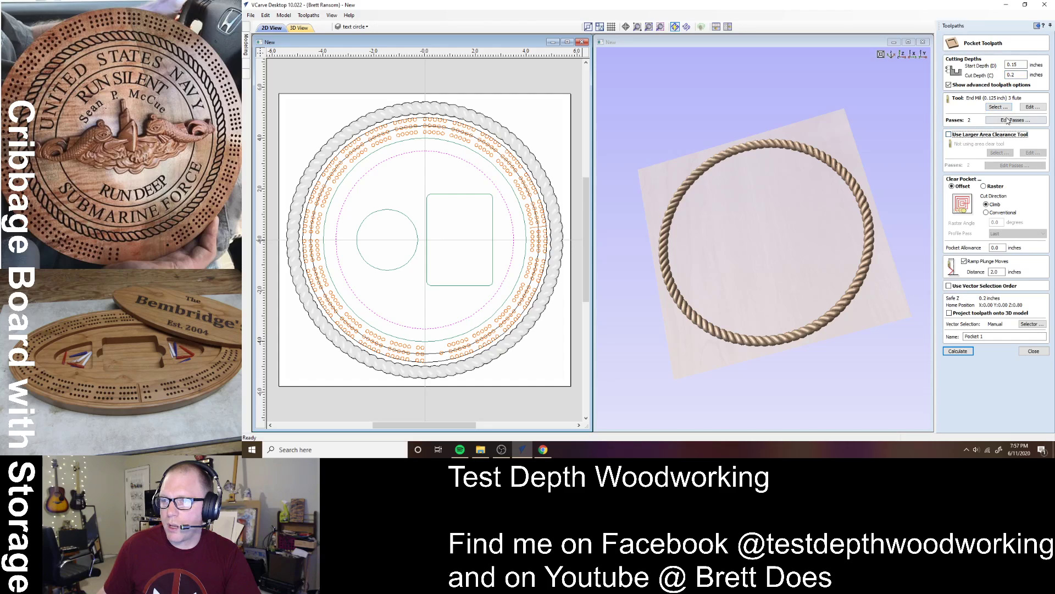
left_click(1006, 108)
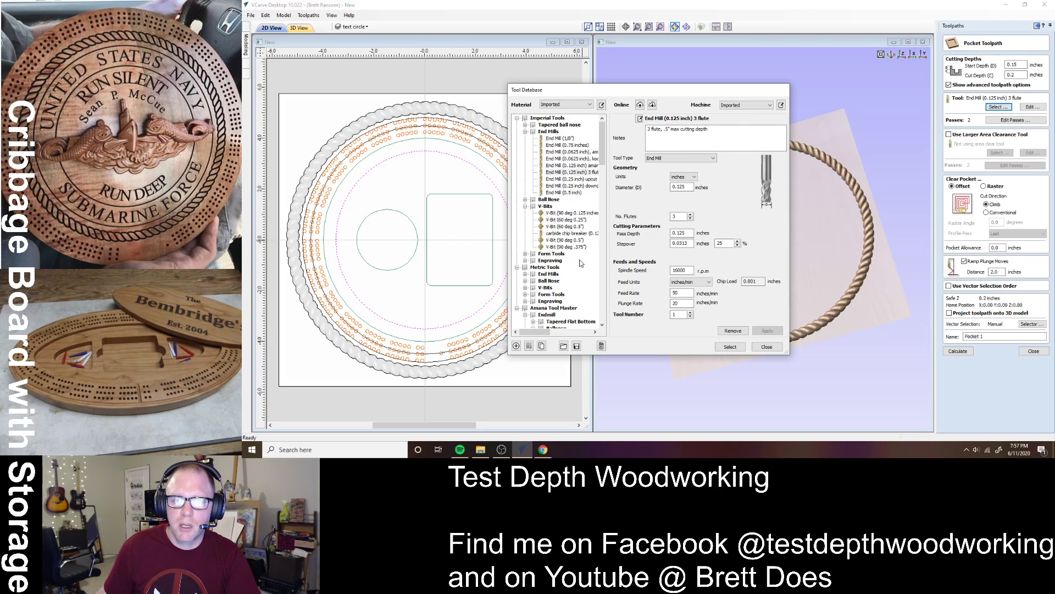
left_click(577, 145)
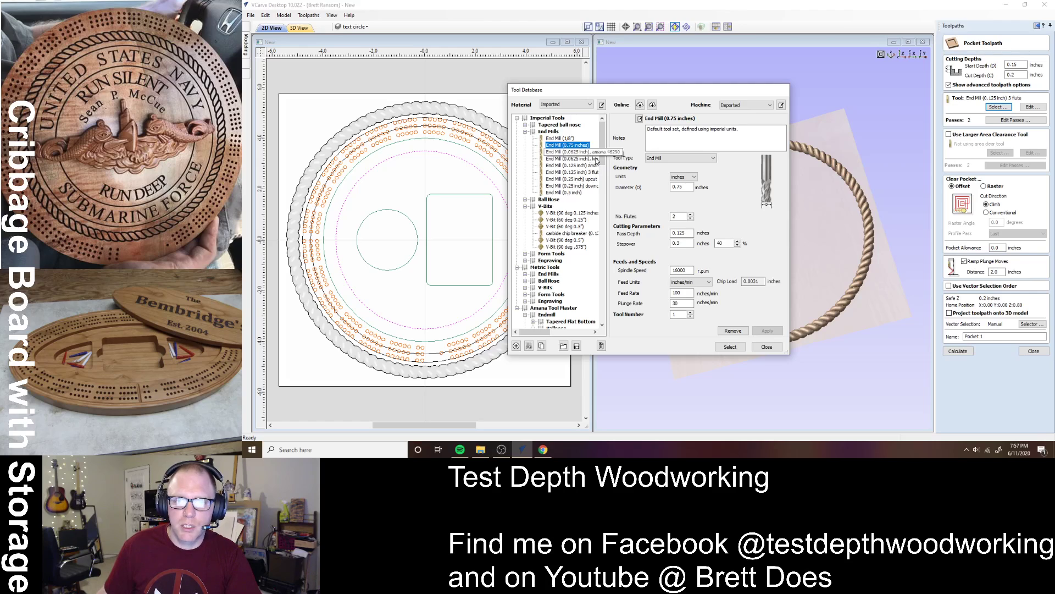
left_click(731, 347)
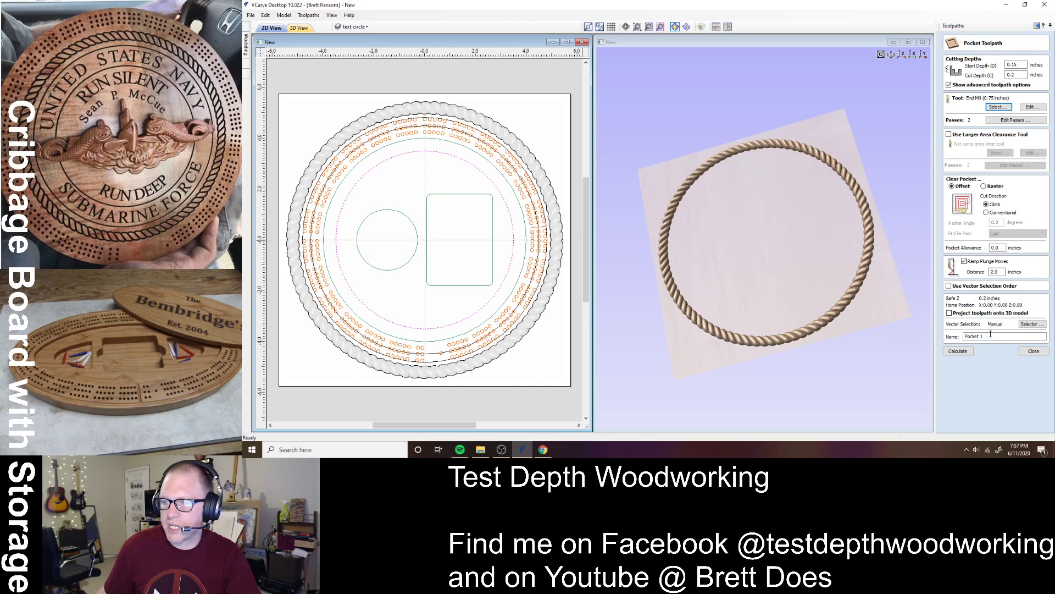
left_click_drag(990, 336, 925, 337)
type("sma")
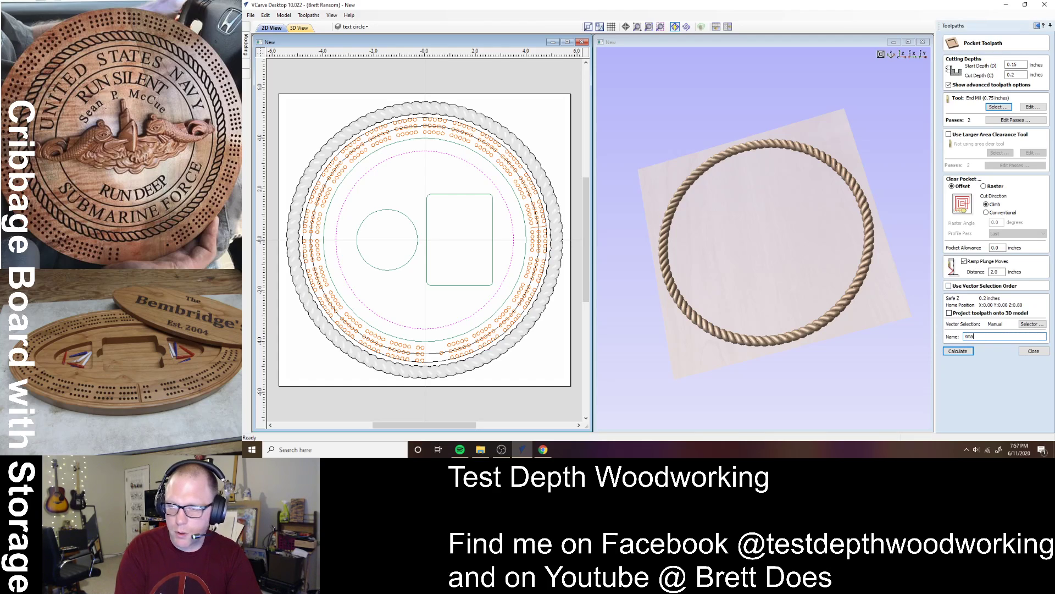
type("ller poc")
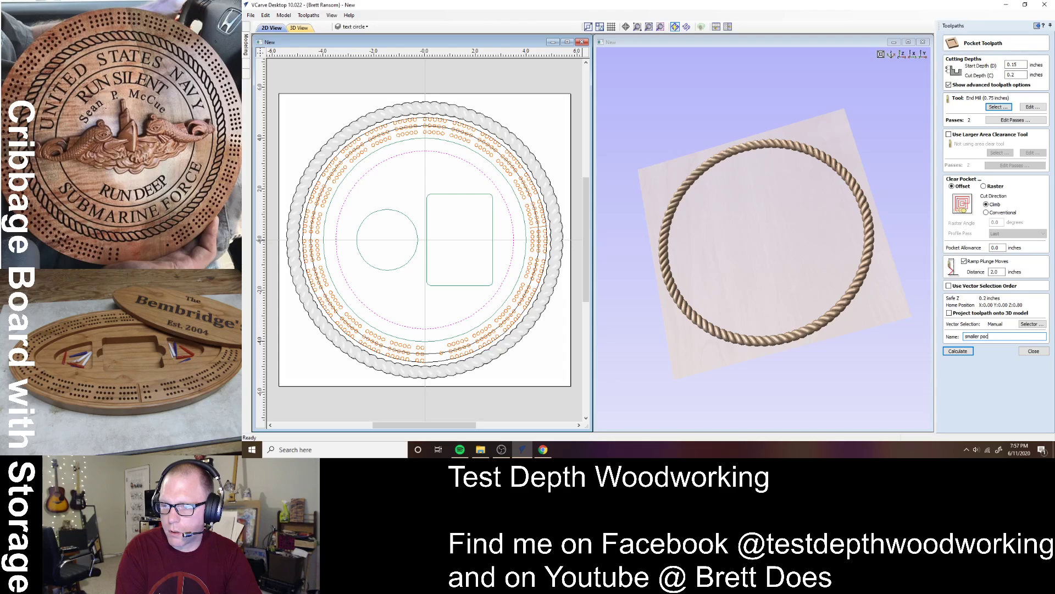
type("ket")
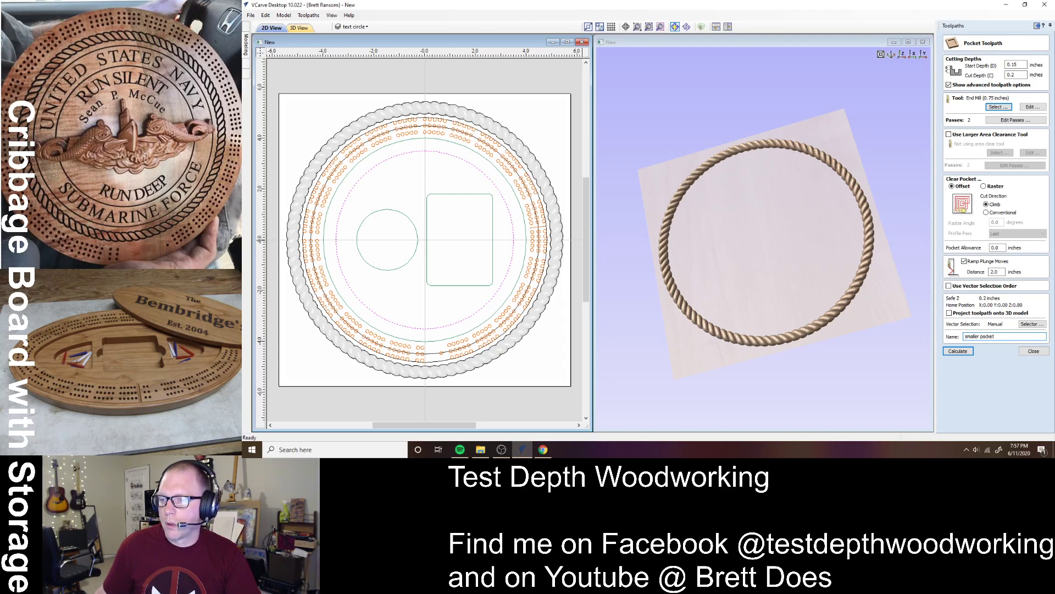
type(" 750")
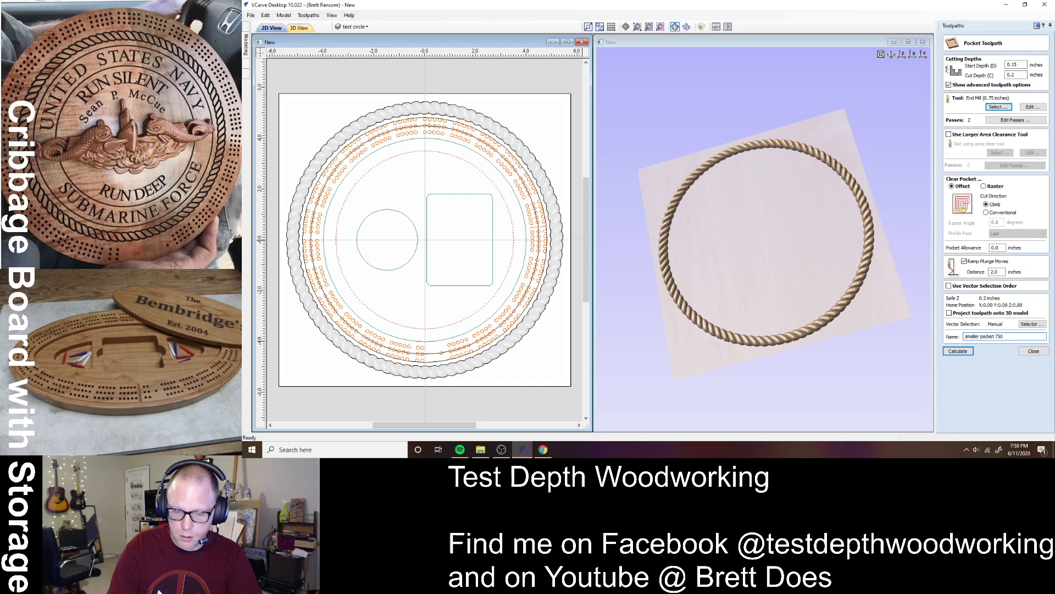
type("EM")
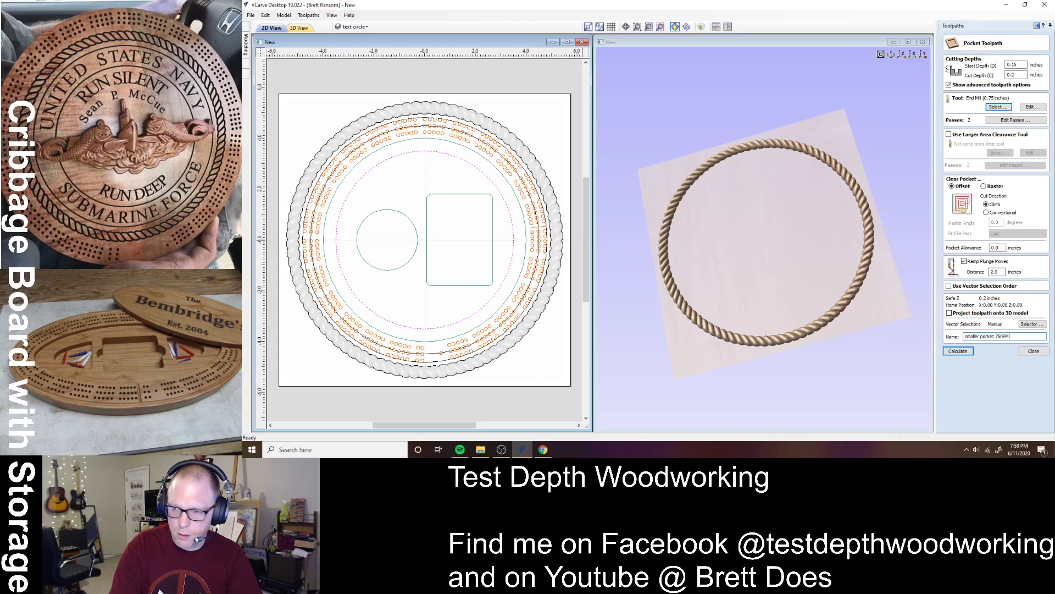
left_click(958, 352)
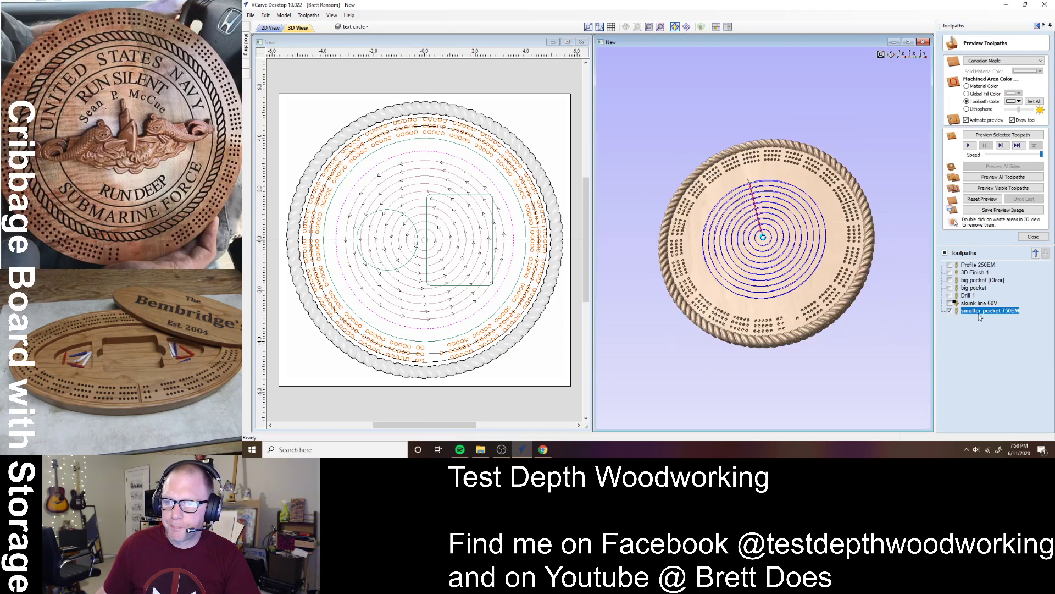
- Preview the visible toolpaths and orbit the 3D board to inspect the smaller pocket
left_click(991, 188)
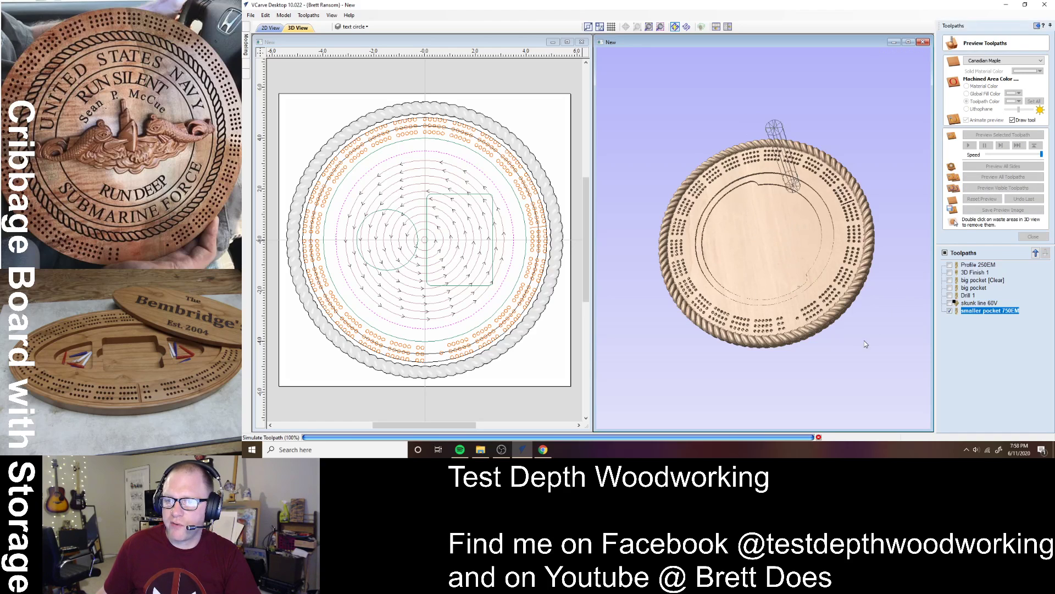
left_click_drag(800, 322, 766, 233)
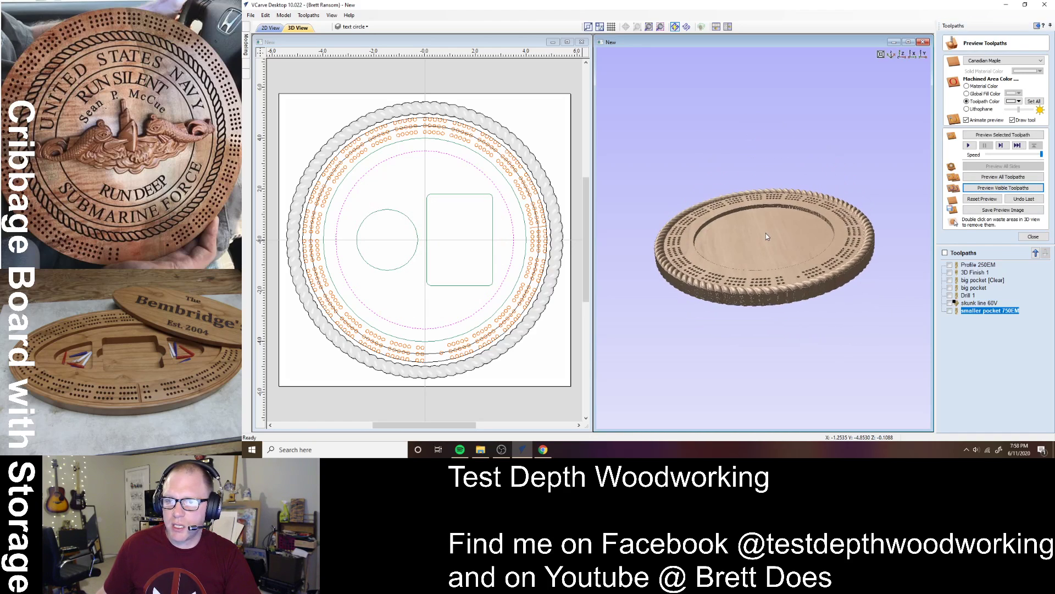
left_click_drag(785, 332, 835, 204)
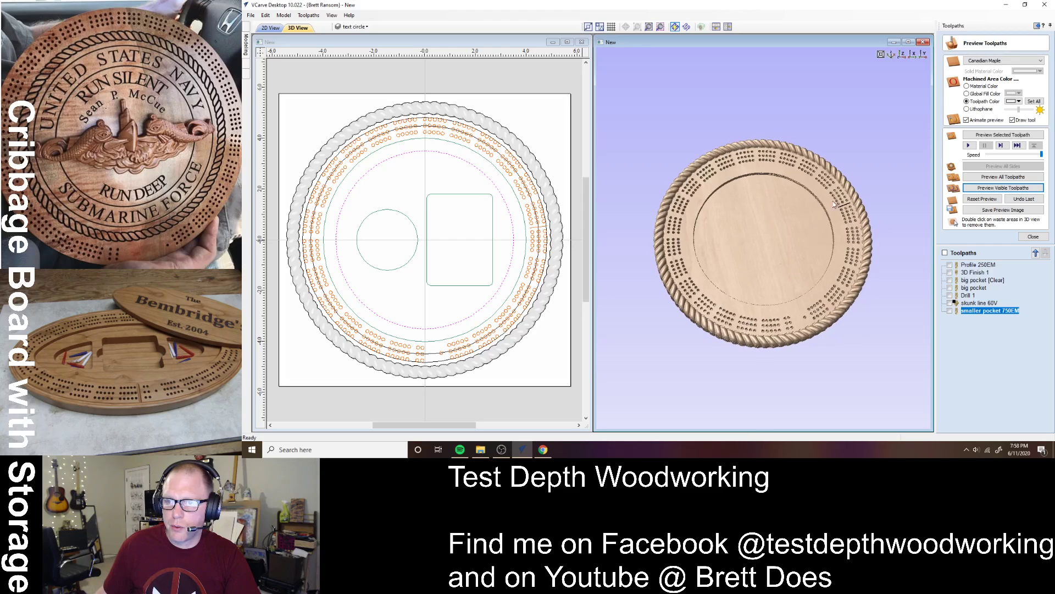
left_click(903, 53)
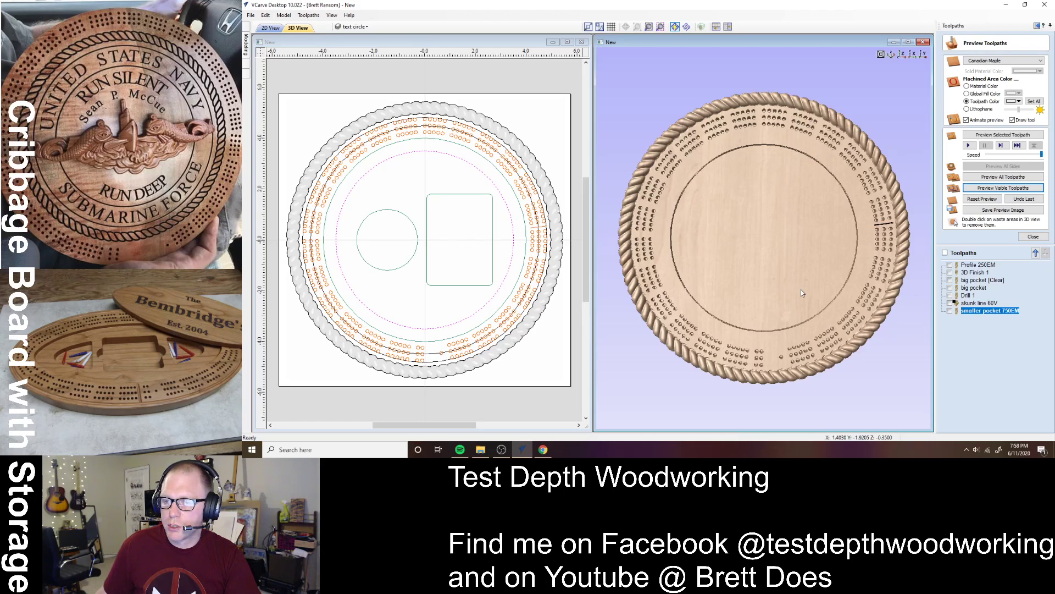
left_click_drag(803, 325, 764, 298)
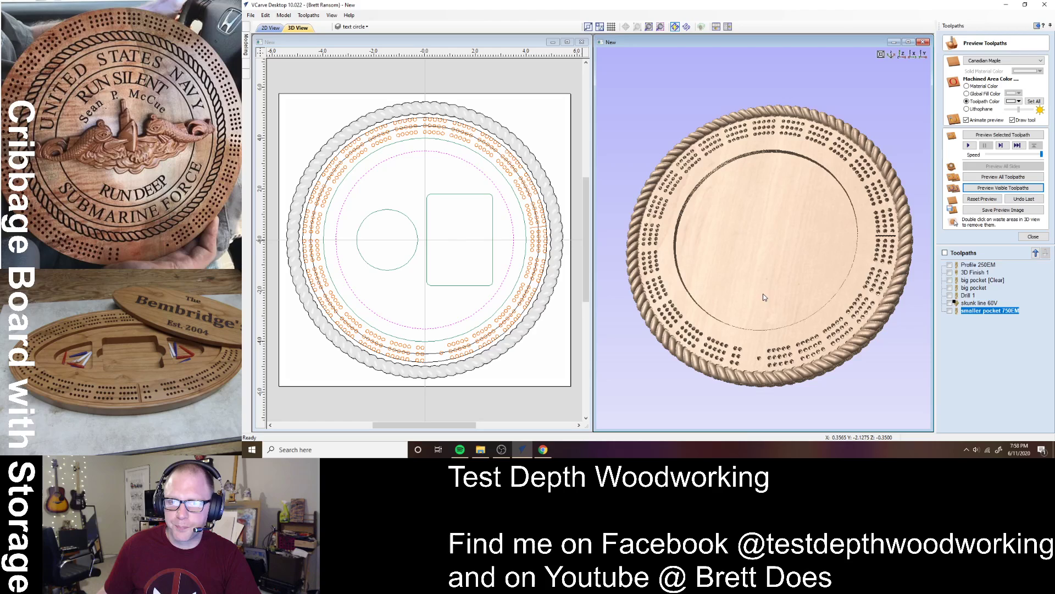
- Select the circle and rectangle shapes, then close the preview panel
left_click(432, 248)
left_click(417, 242)
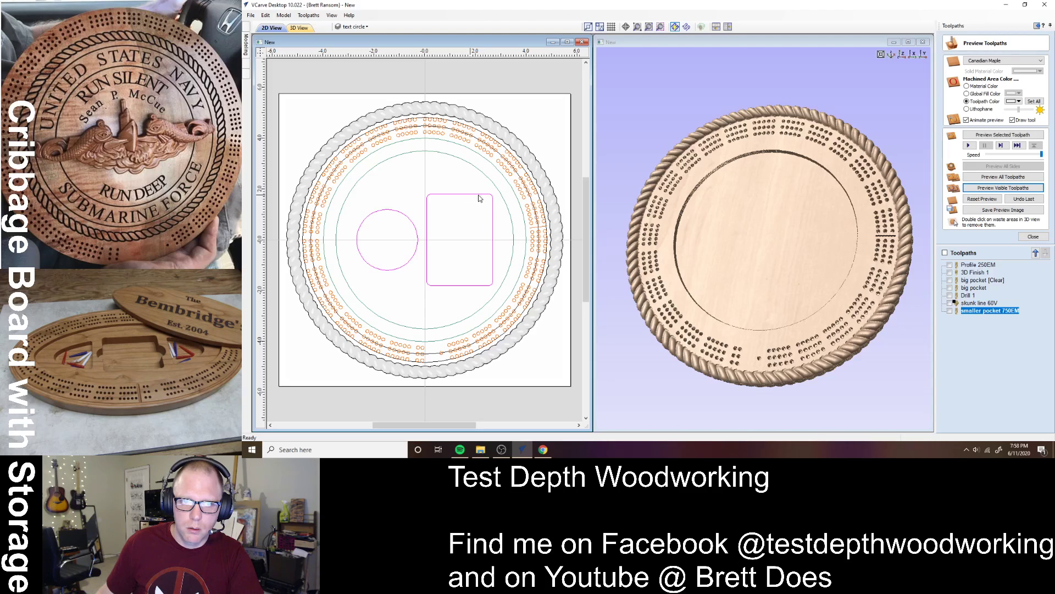
left_click(1040, 236)
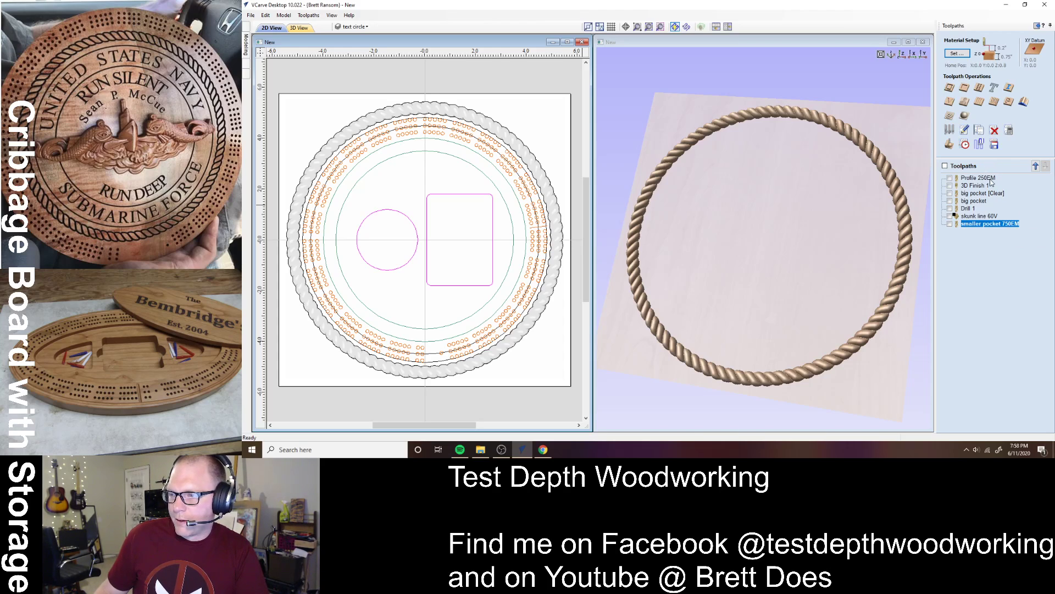
- Start a pocket toolpath with a larger area clearance tool and the 0.25-inch downcut end mill
left_click(965, 89)
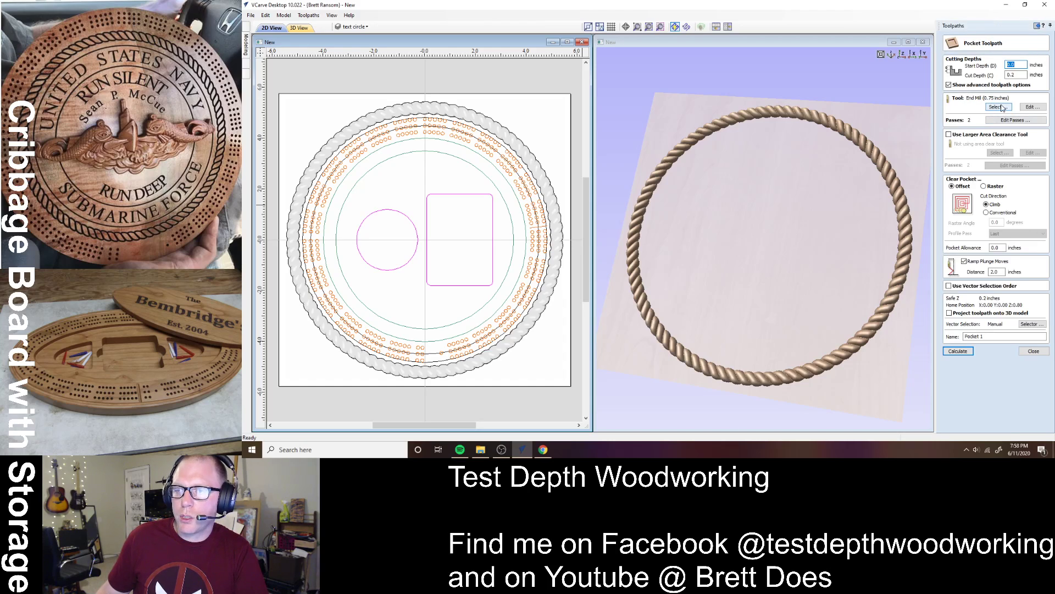
left_click(987, 134)
left_click(1007, 107)
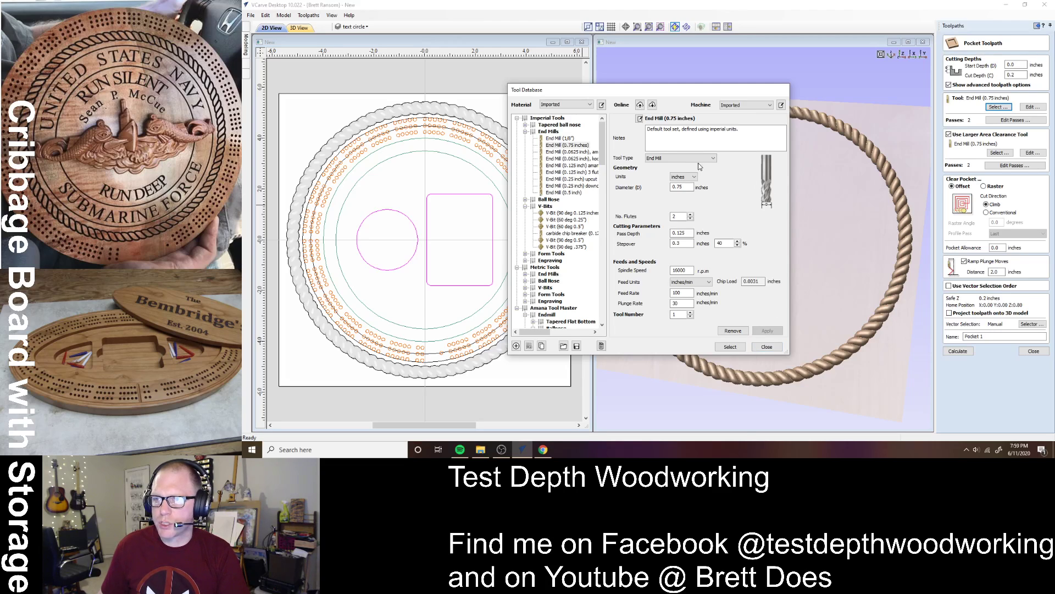
left_click(571, 187)
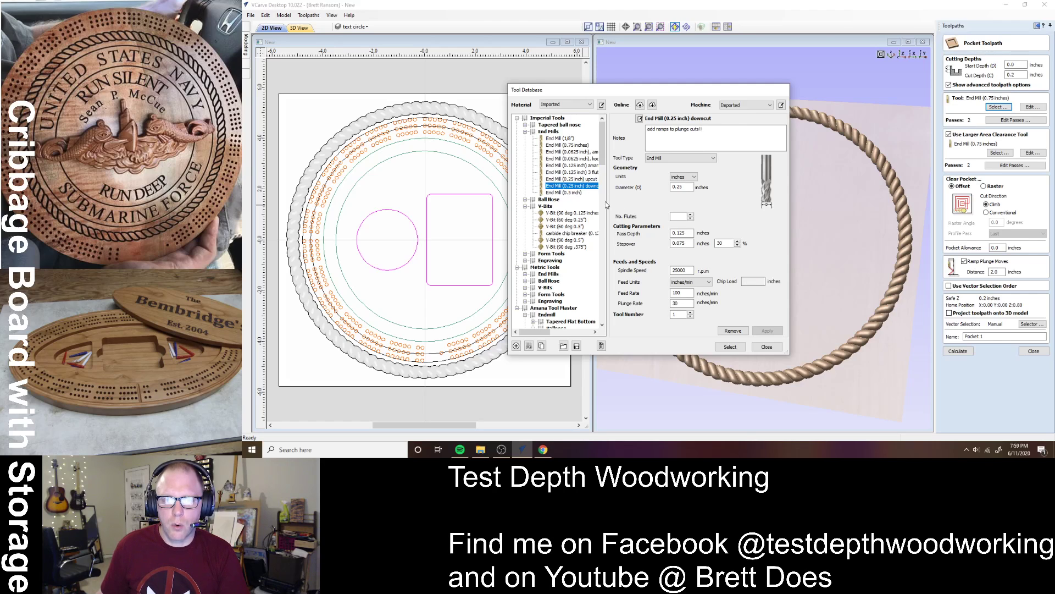
left_click(730, 346)
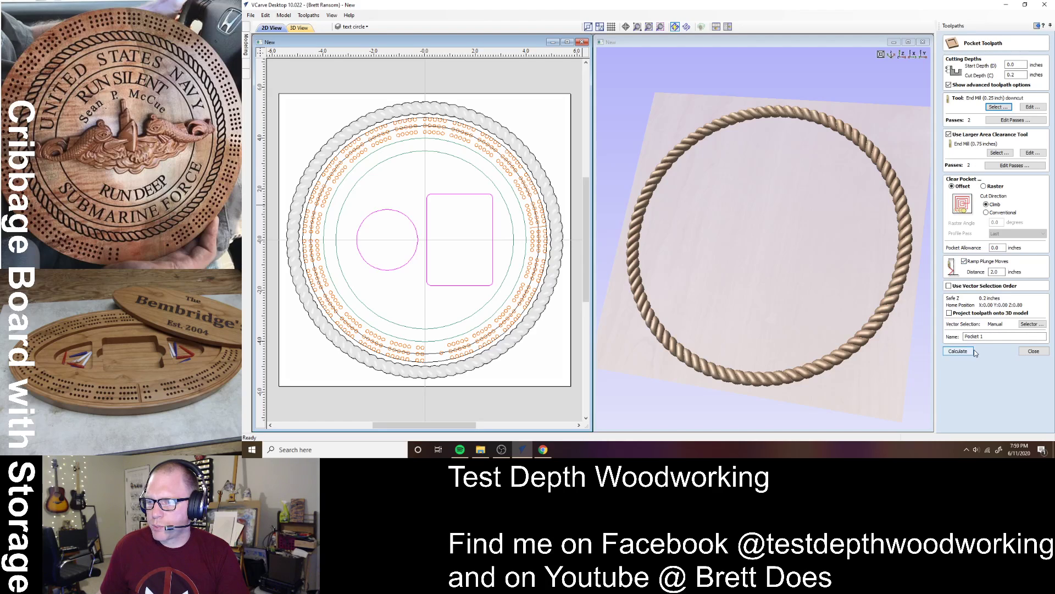
- Name the pocket 'pegs and cards 25', calculate it, and preview the new toolpaths
left_click(987, 336)
left_click_drag(987, 337, 934, 332)
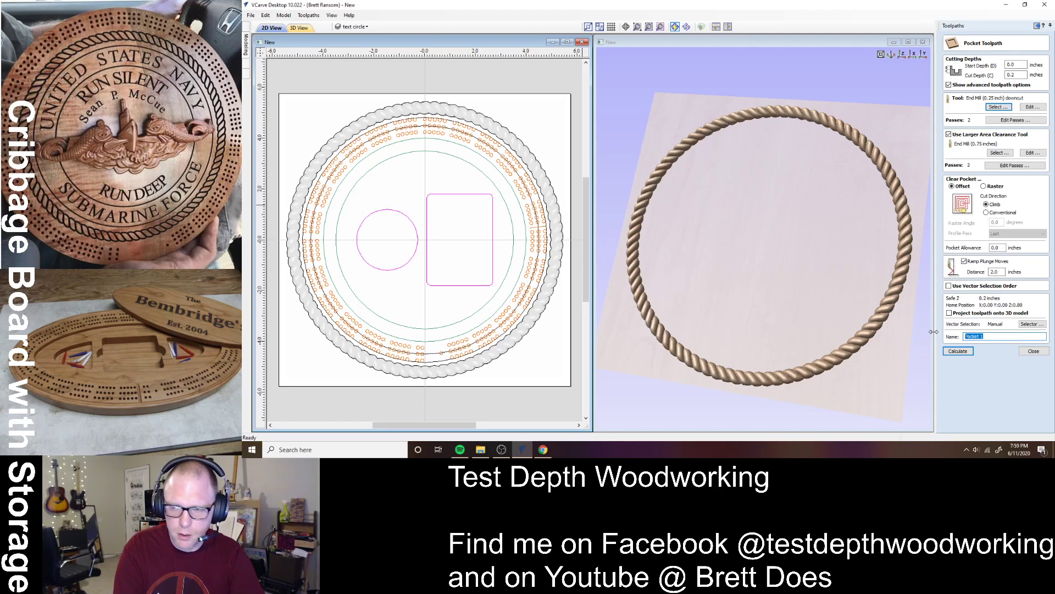
type("pegs and car")
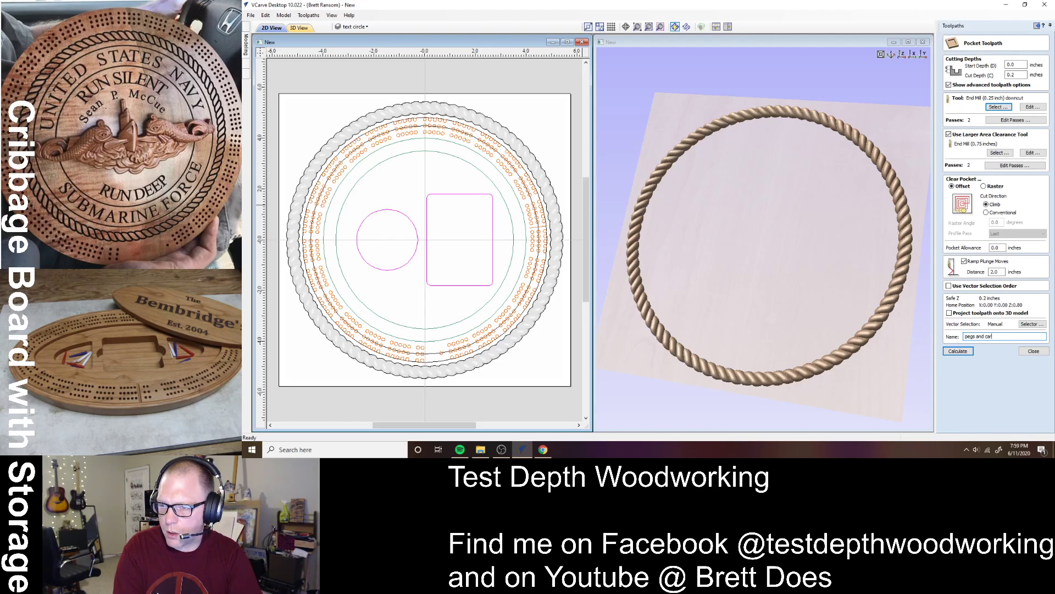
type("ds 25")
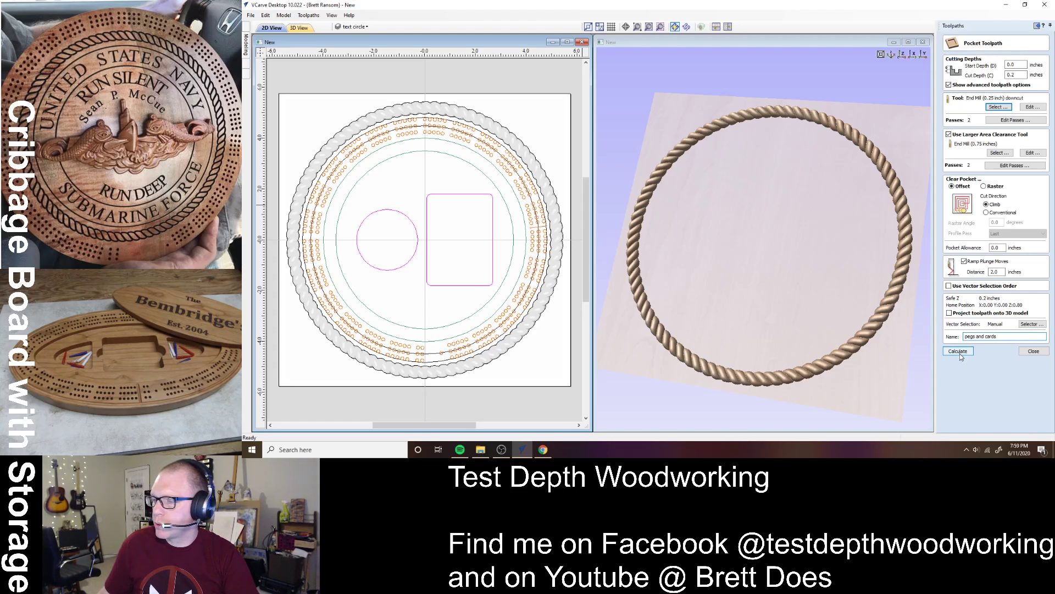
left_click(960, 354)
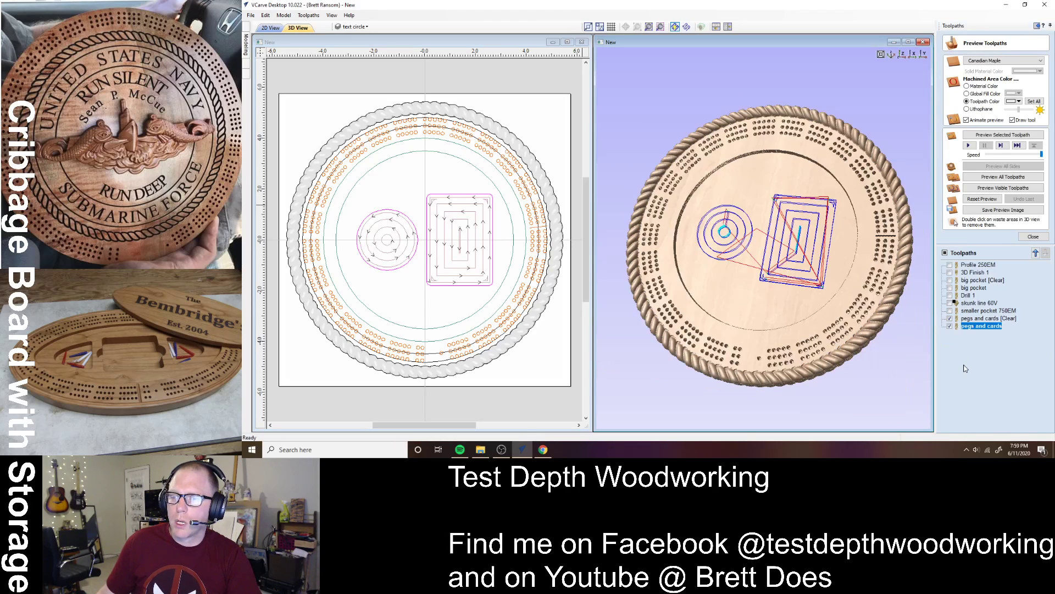
left_click(1009, 319)
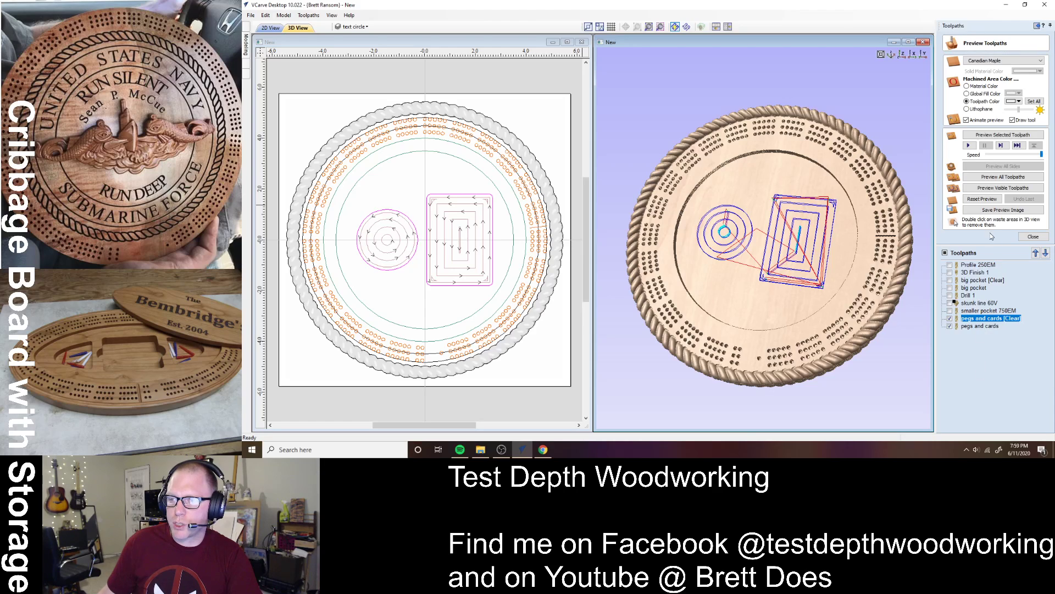
left_click(982, 188)
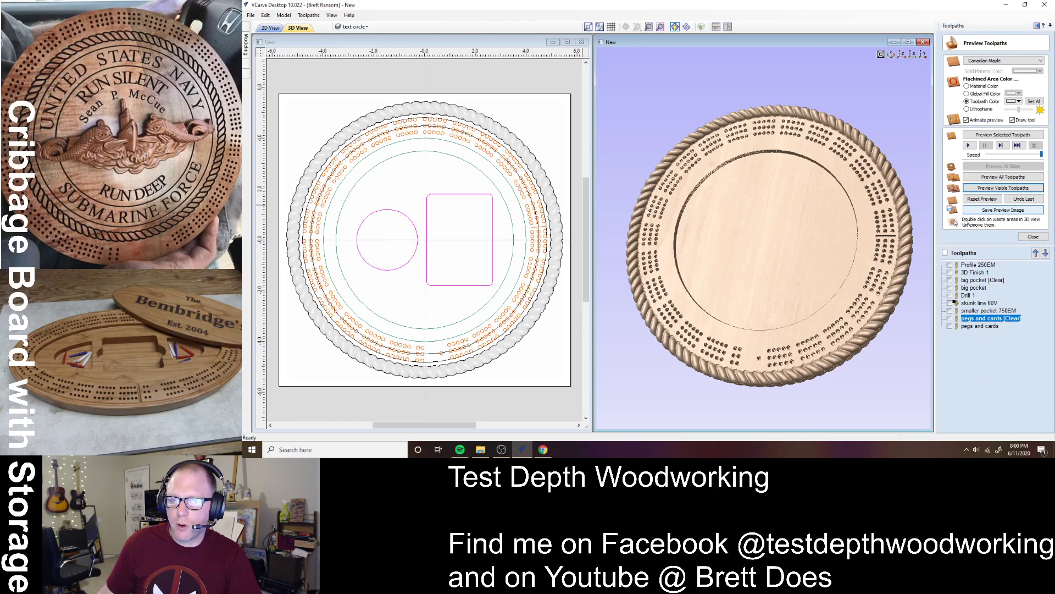
- Change pegs and cards to start at 0.35 inch with 0.3 inch cut depth, recalculate, and preview
double_click(987, 318)
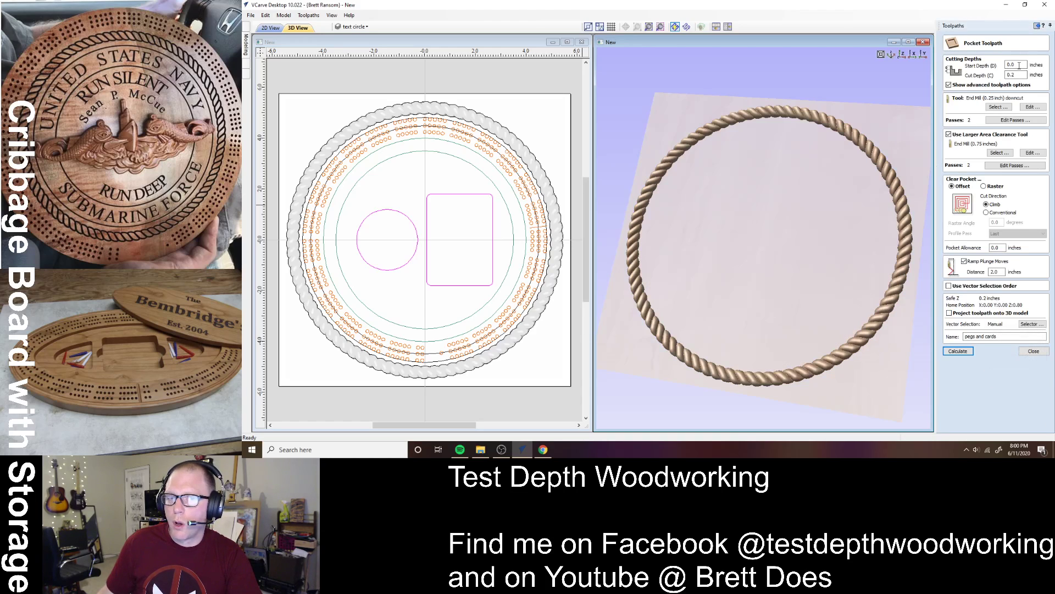
type("0")
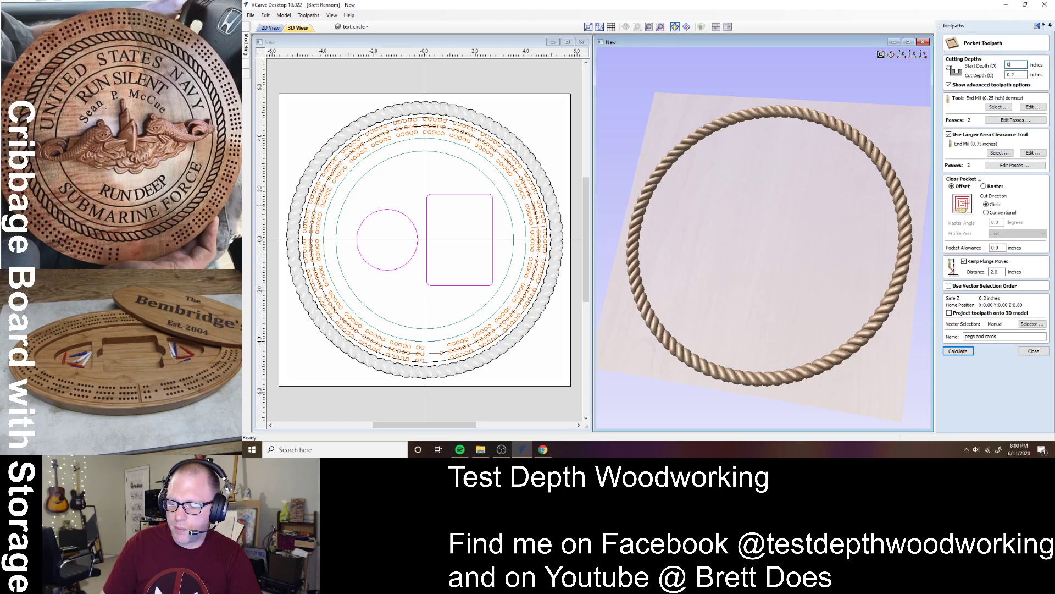
type(".35")
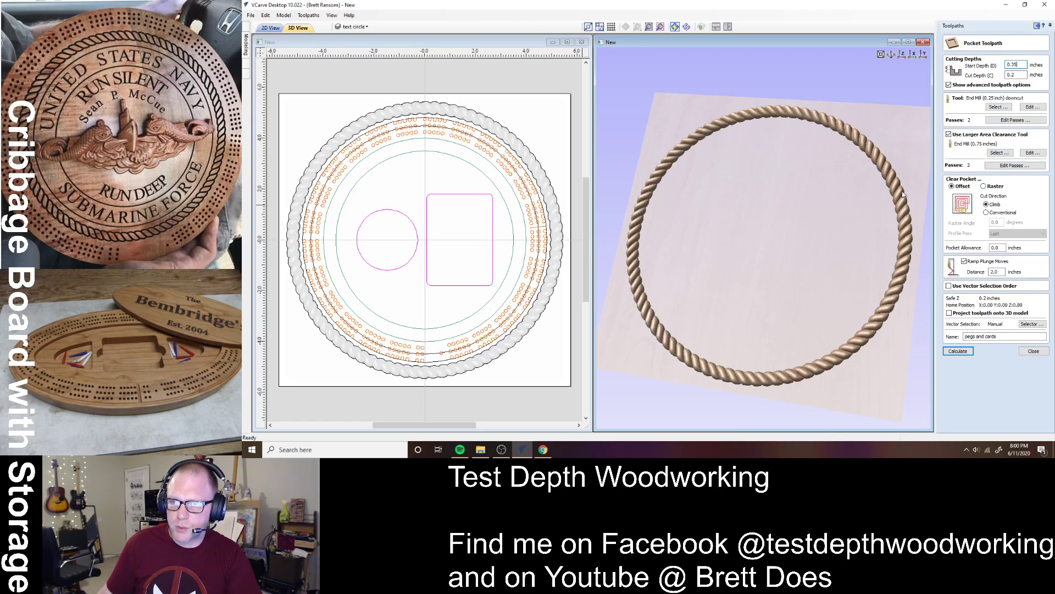
left_click_drag(1020, 74, 973, 71)
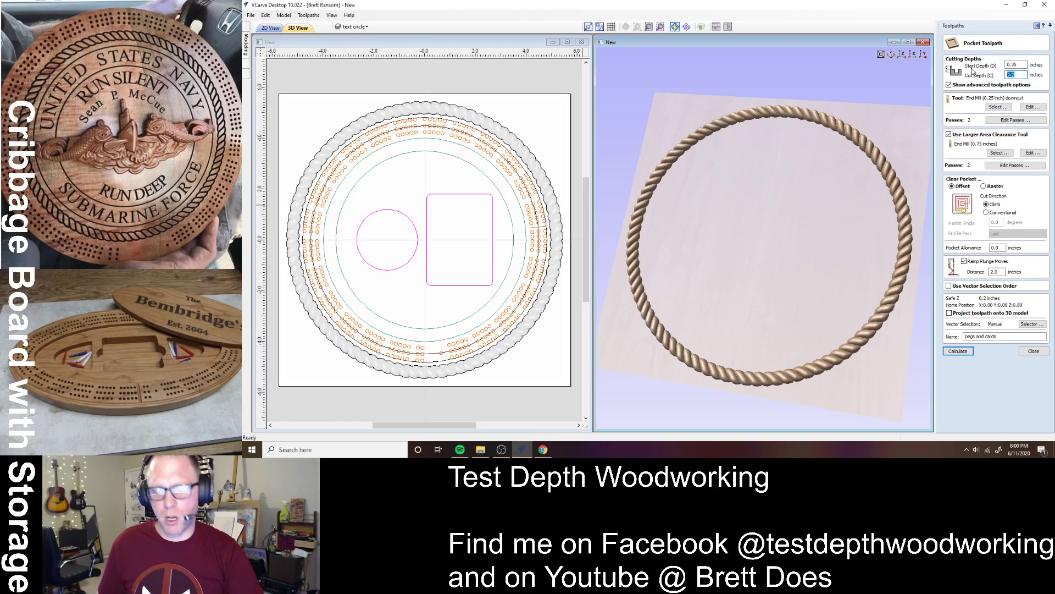
type("0.3")
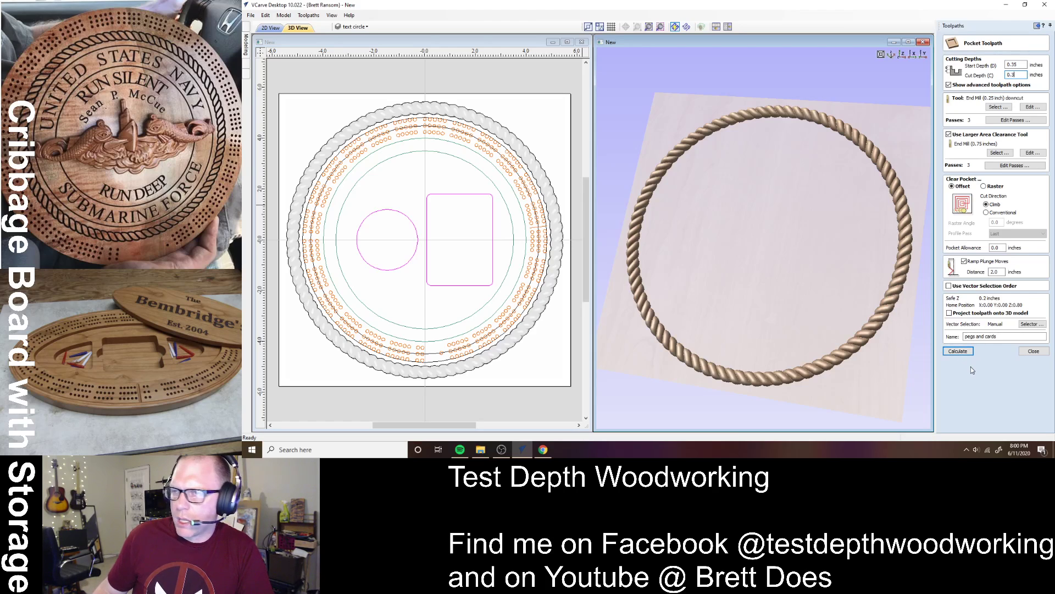
left_click(968, 351)
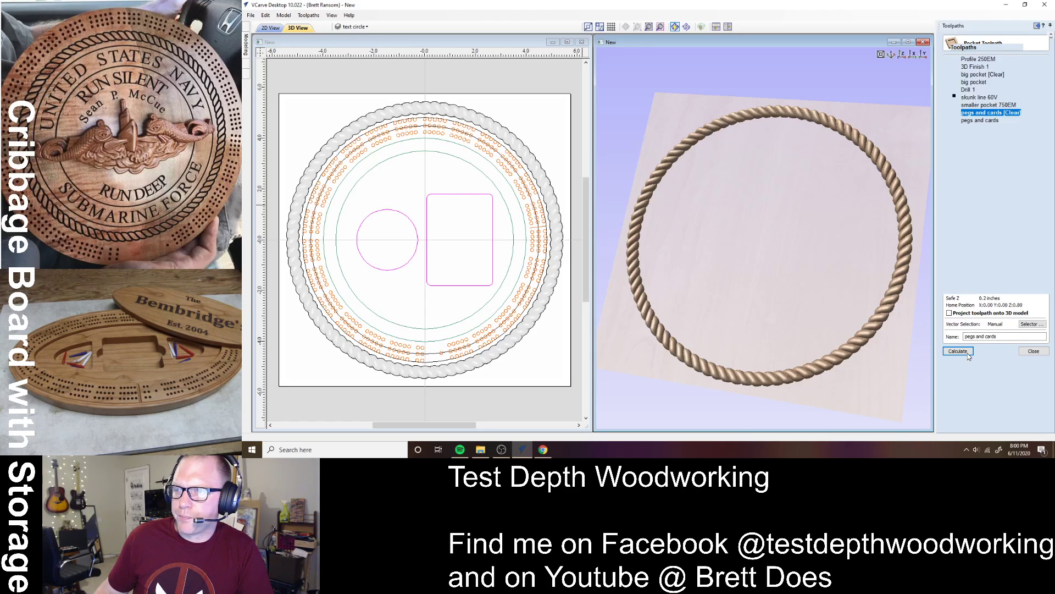
left_click(996, 189)
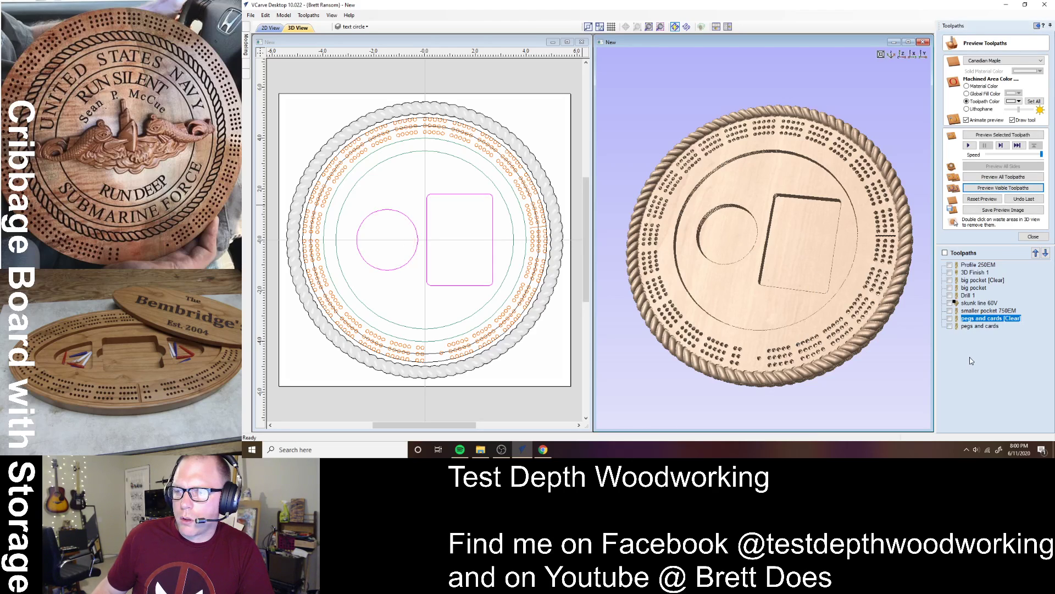
left_click_drag(819, 297, 725, 239)
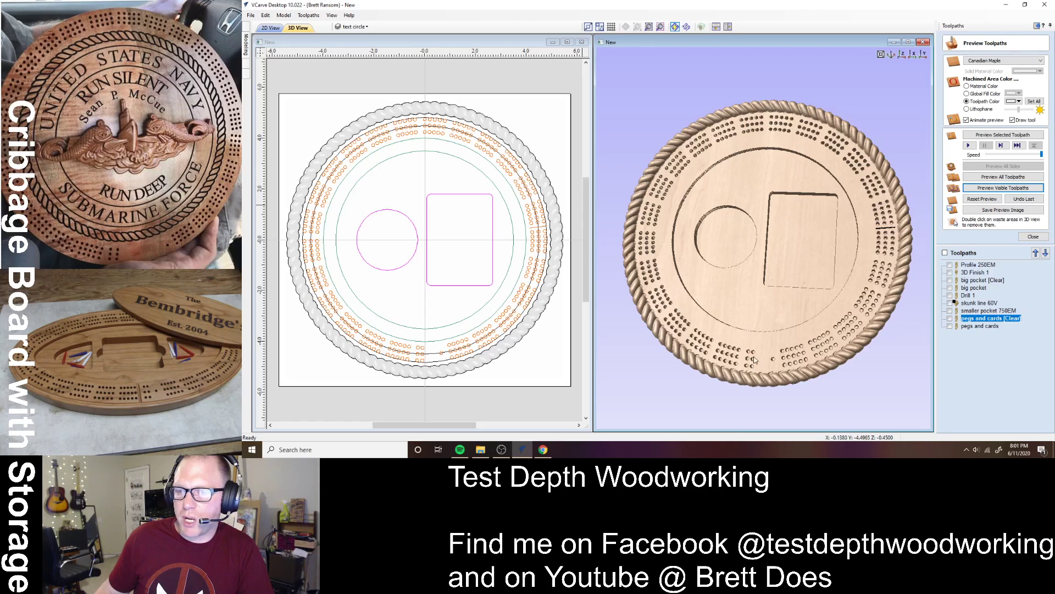
left_click_drag(777, 360, 814, 238)
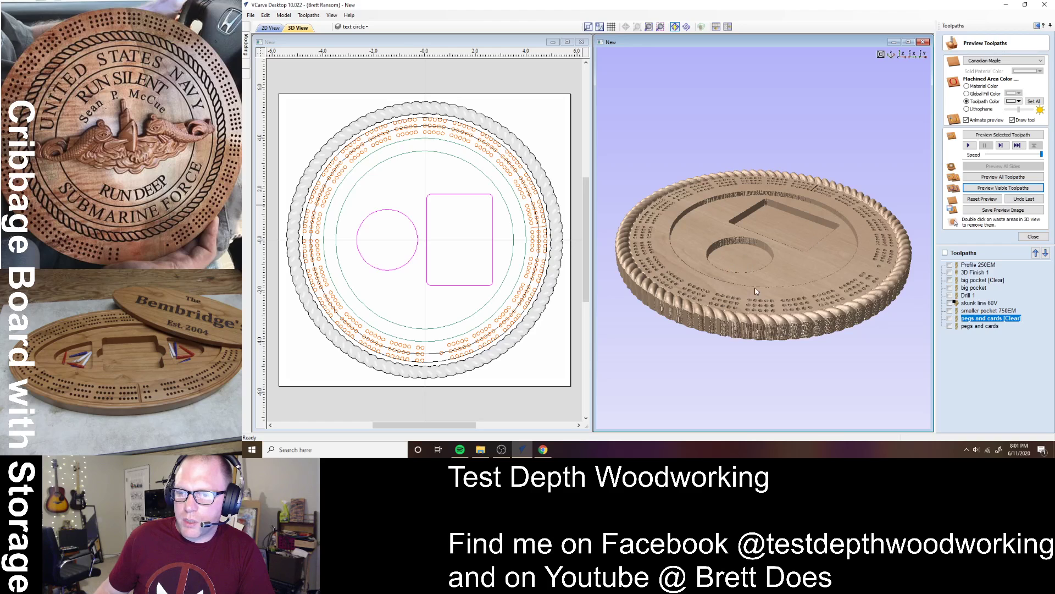
left_click_drag(757, 292, 751, 308)
left_click(901, 54)
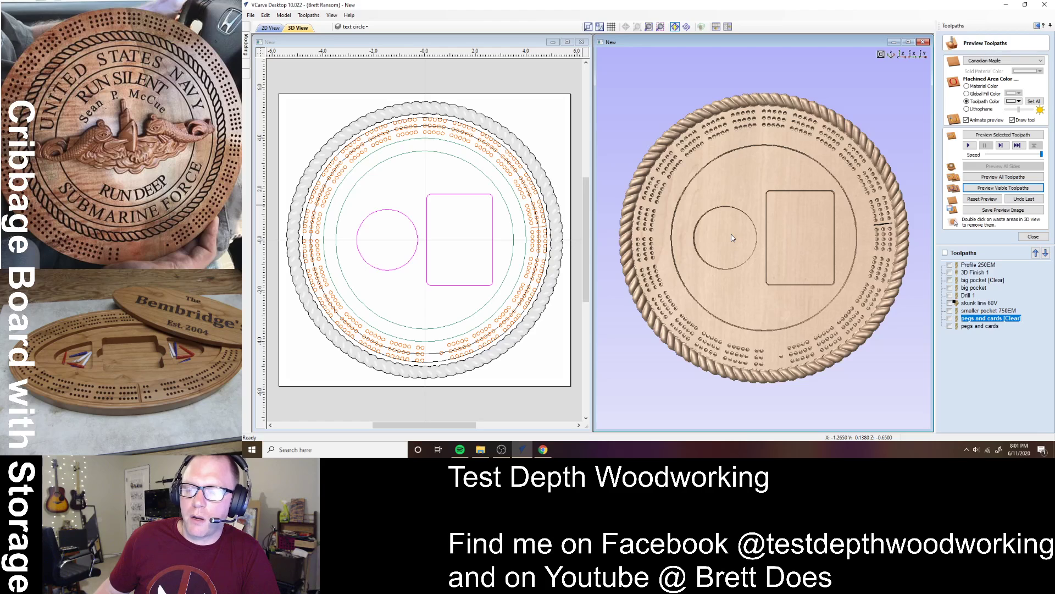
left_click_drag(752, 371, 766, 342)
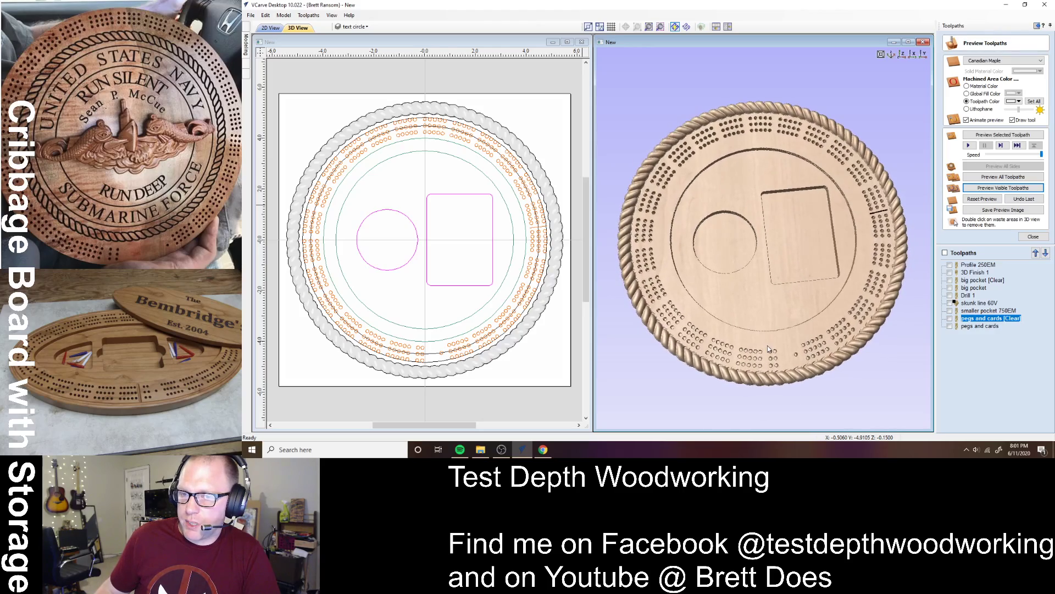
mouse_move(692, 245)
left_mouse_down()
mouse_move(814, 290)
mouse_move(679, 231)
left_mouse_up()
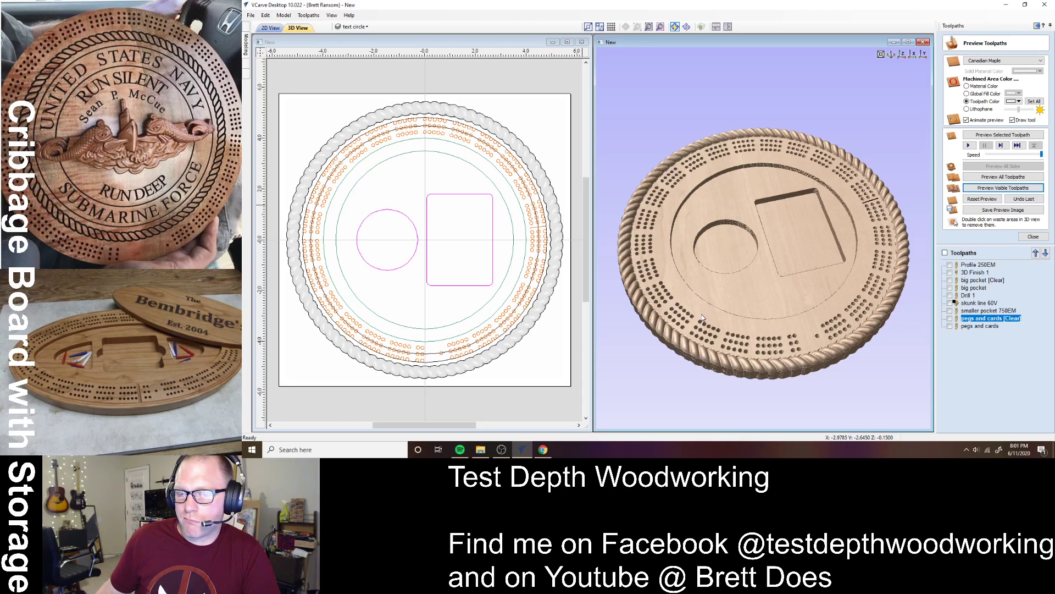
left_click(534, 248)
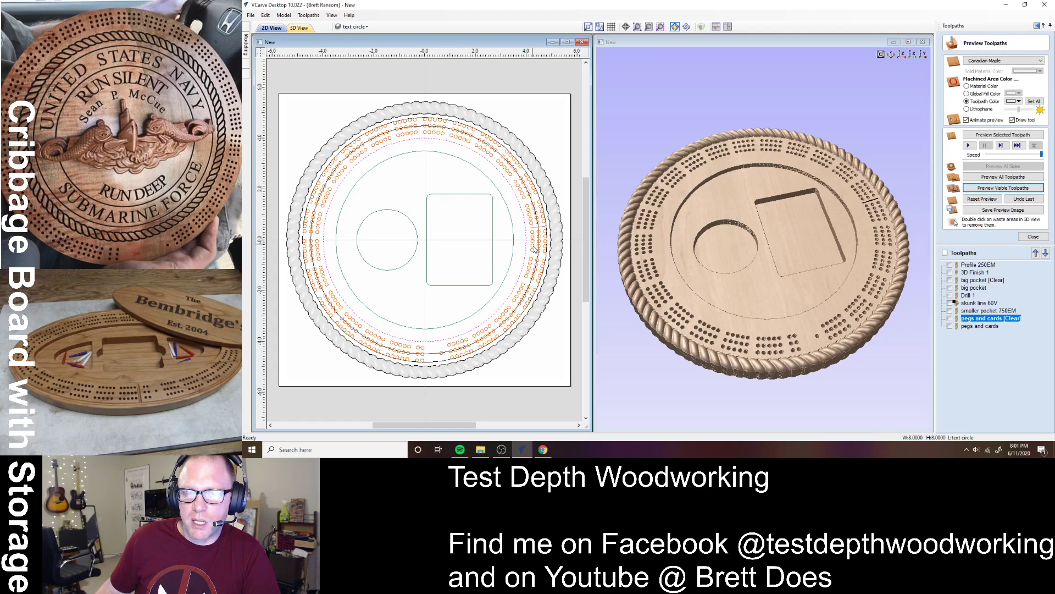
- Calculate a profile toolpath on the text circle starting at 0.15 inch, named 'inner trim ring 60'
left_click(1028, 237)
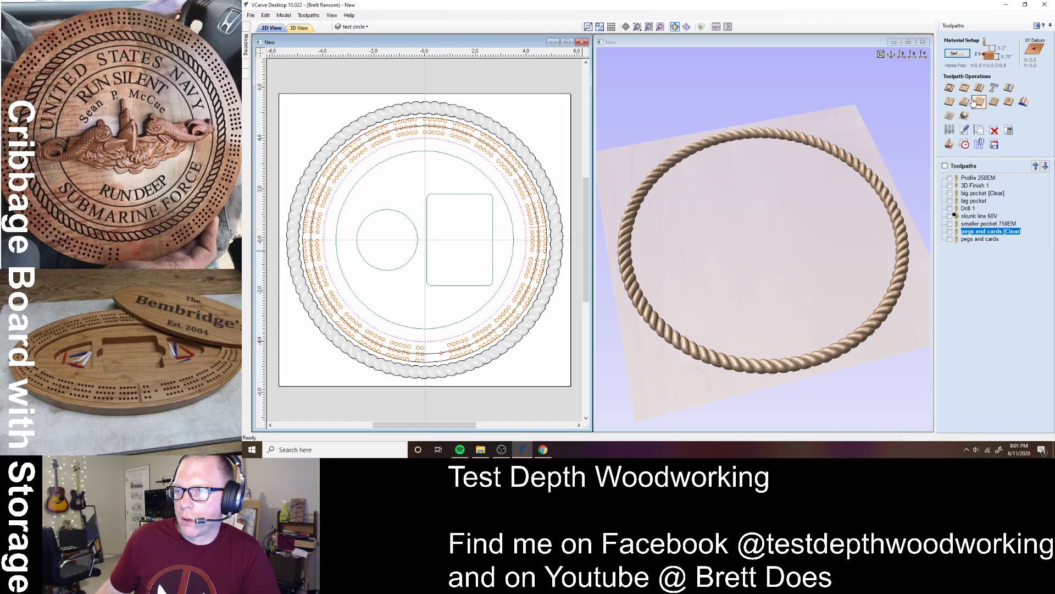
left_click(949, 87)
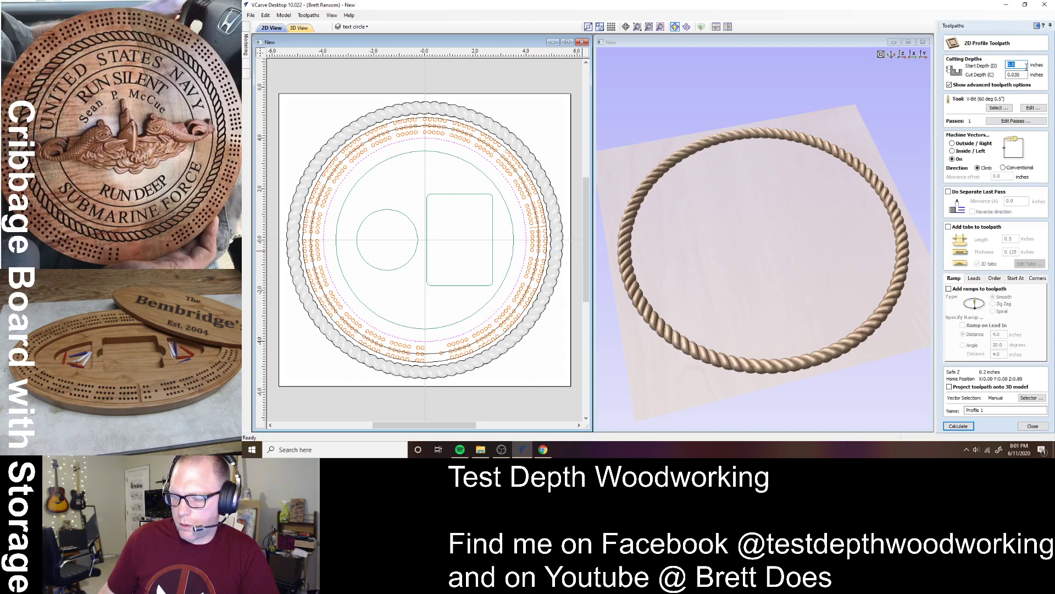
type("0.15")
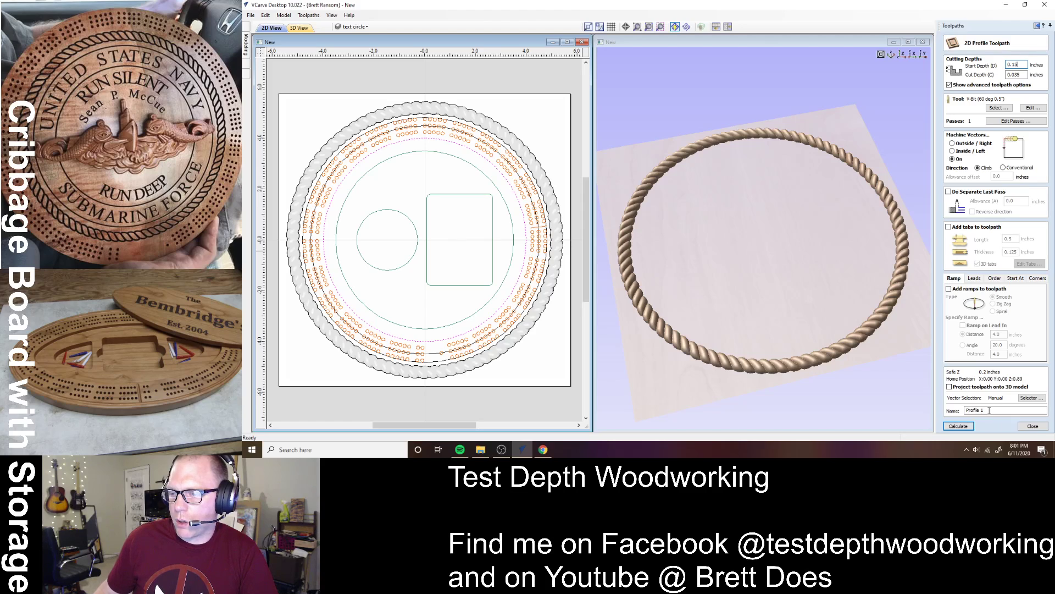
left_click_drag(1005, 411, 925, 406)
type("inner trim")
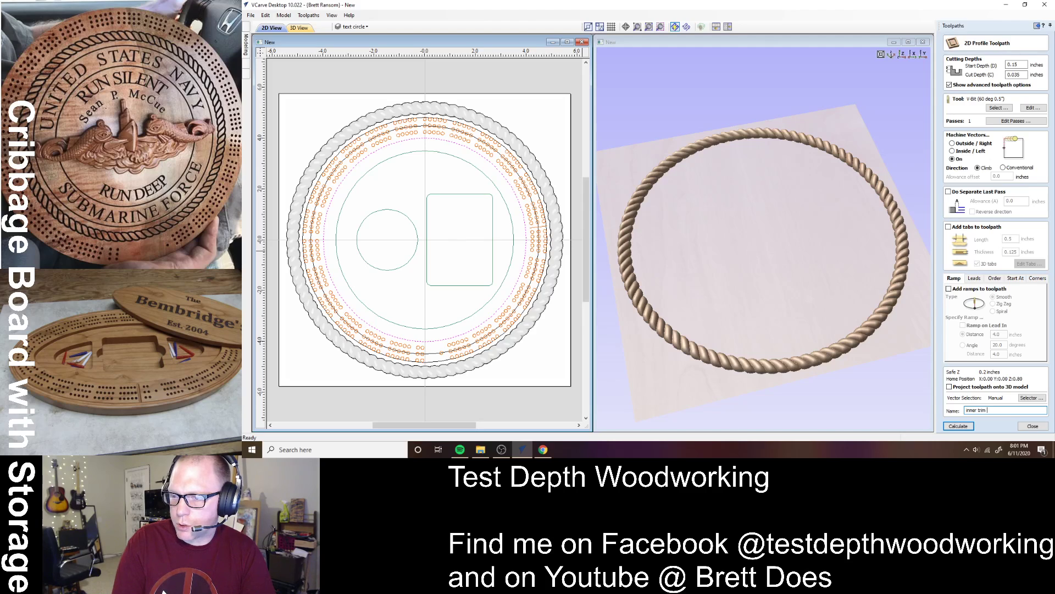
type(" ring 60V")
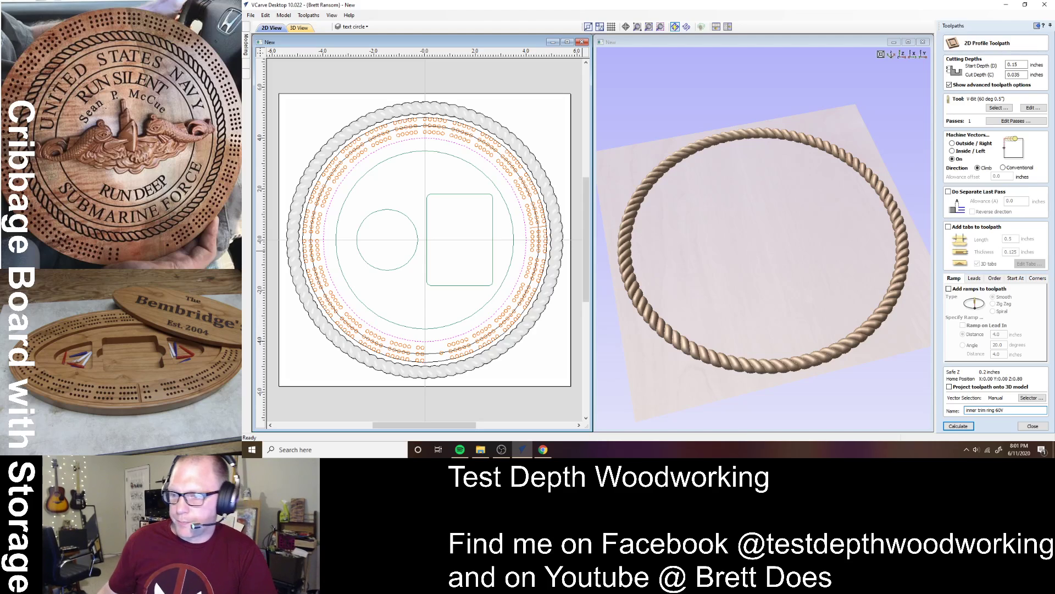
left_click(958, 426)
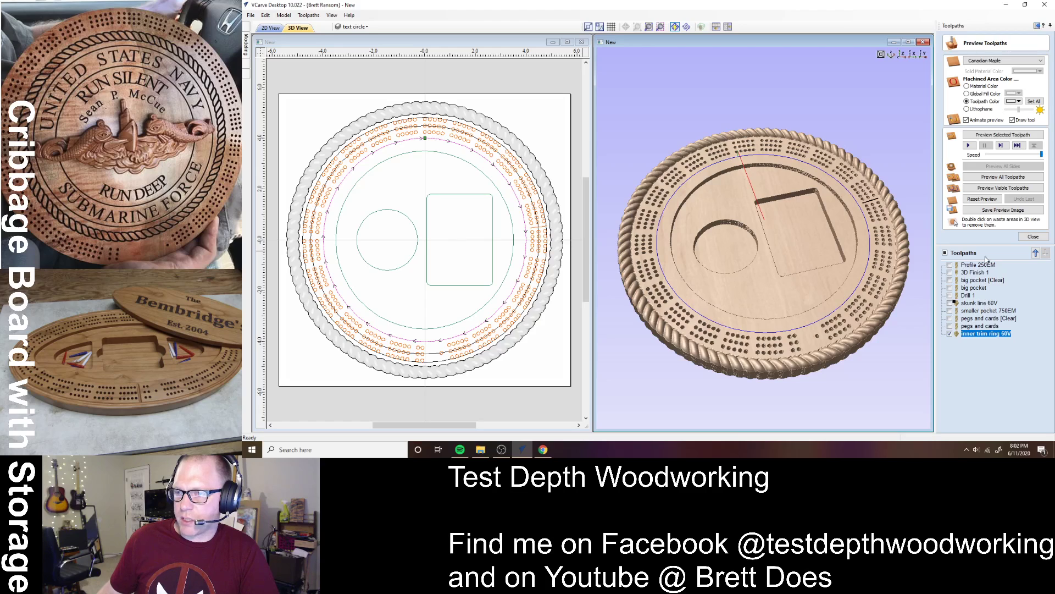
- Preview the toolpaths in black and rotate the board to inspect the inner trim ring groove
left_click(989, 189)
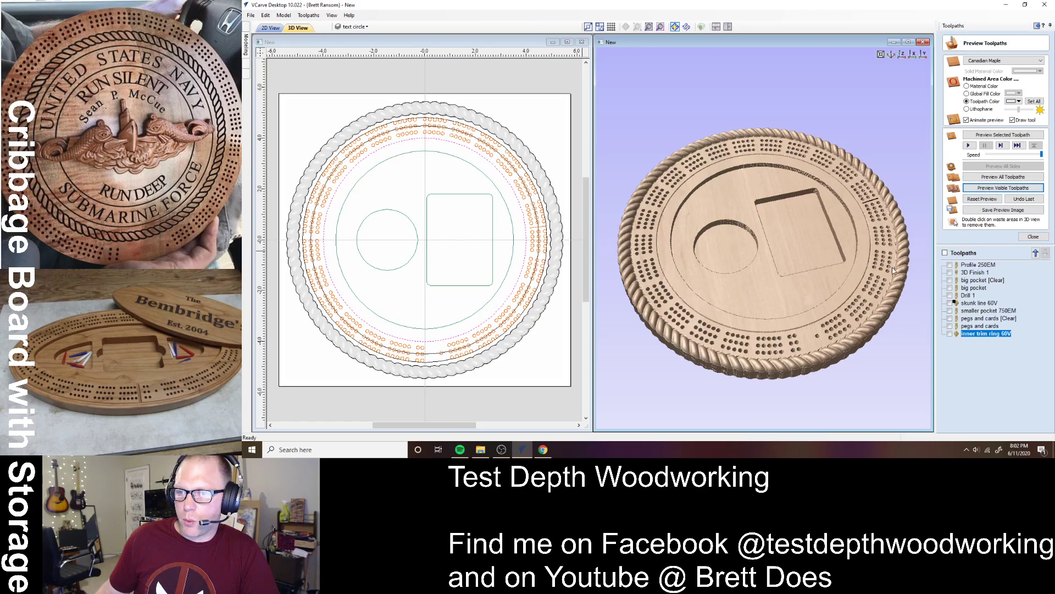
left_click(1018, 145)
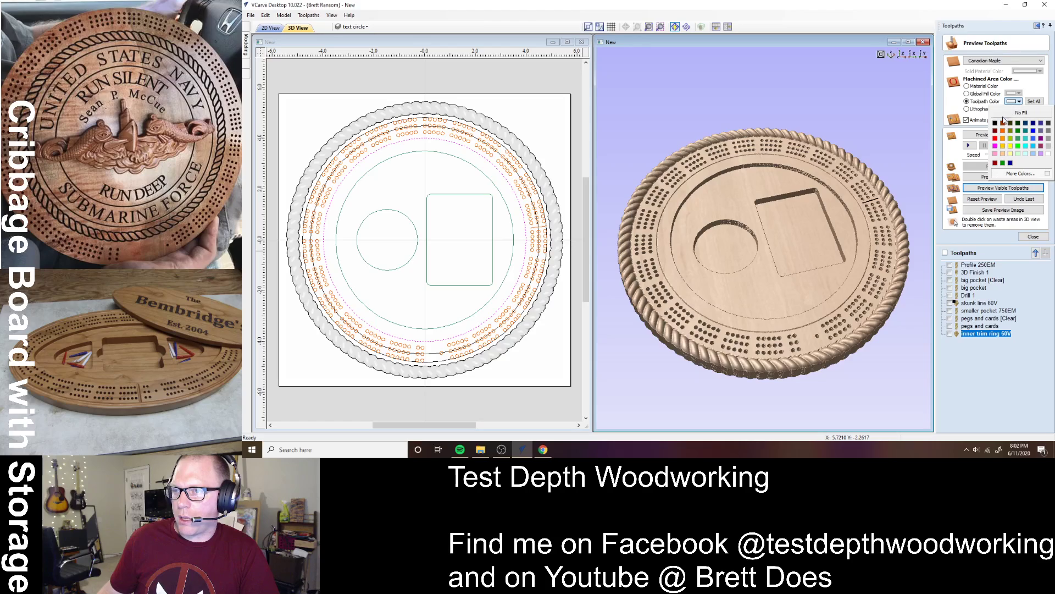
left_click_drag(840, 335, 863, 335)
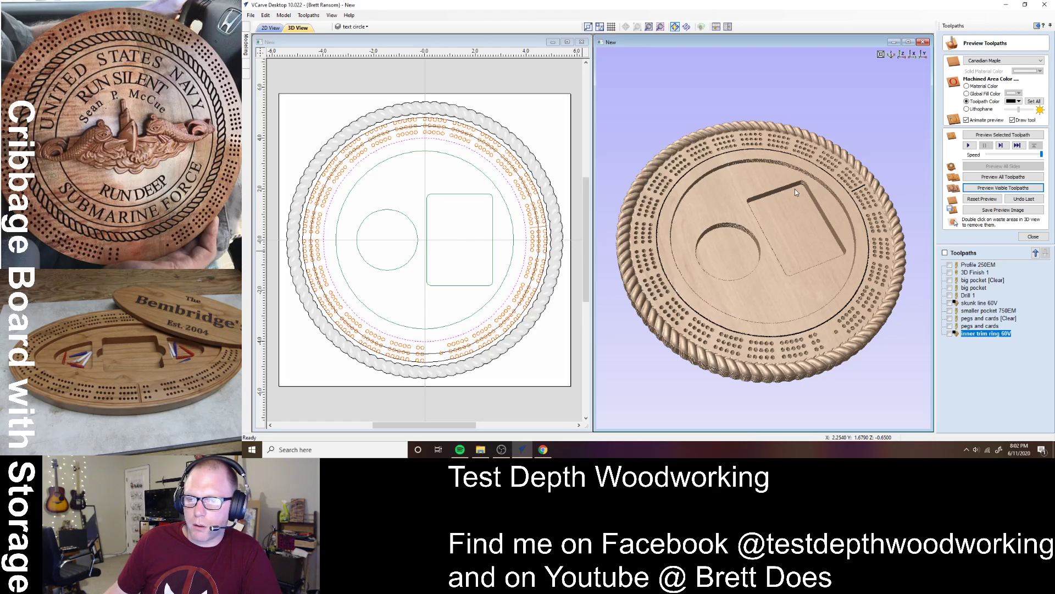
left_click_drag(765, 314, 863, 347)
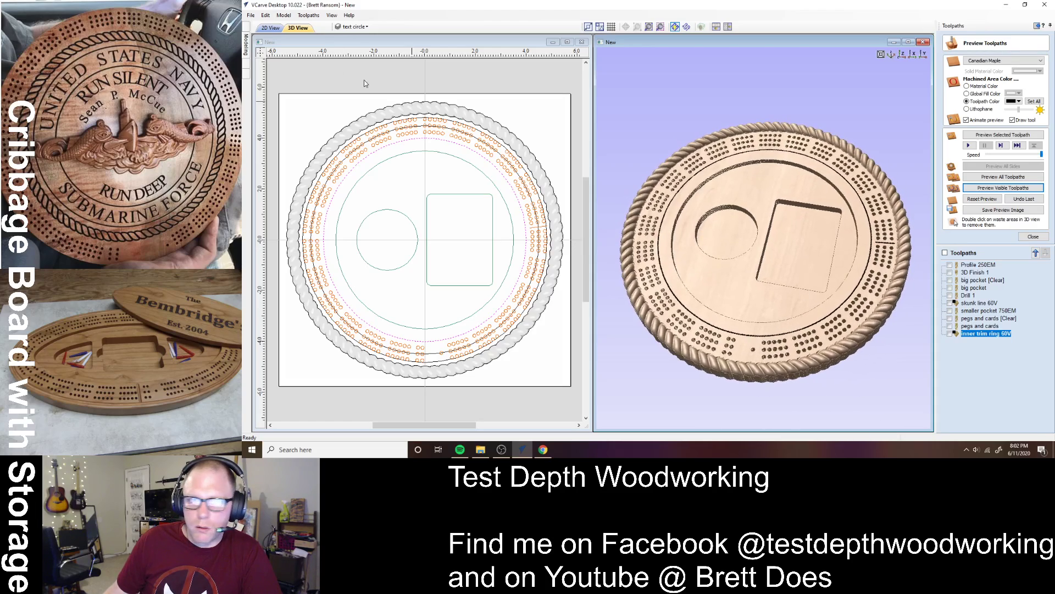
- Save the project as 'Round Cribbage board bottom' on the BLUE JUMP (F:) drive
left_click(251, 15)
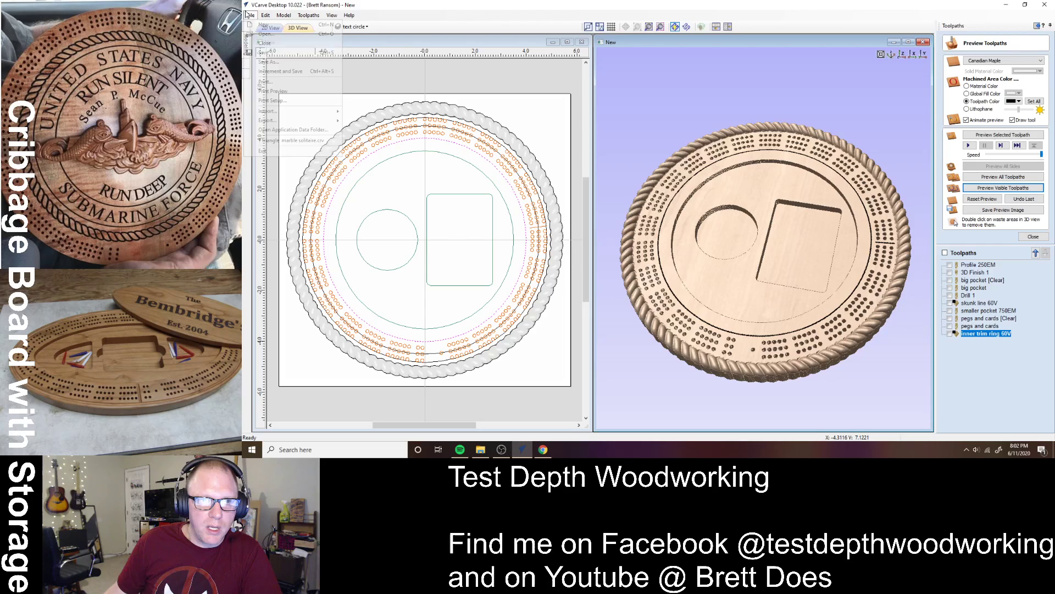
left_click(286, 61)
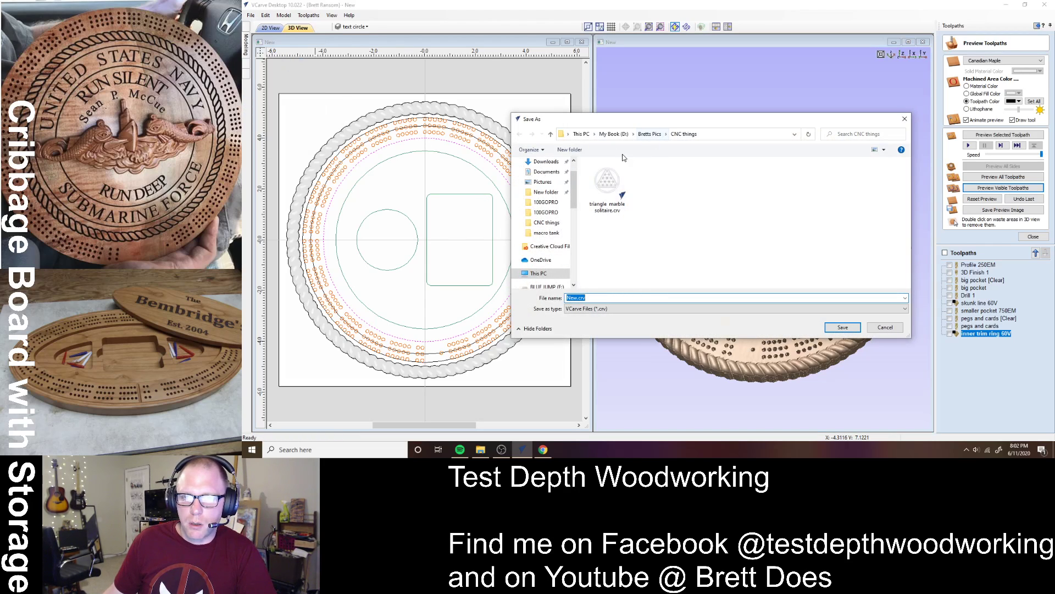
scroll(552, 260, "down", 1)
left_click(552, 257)
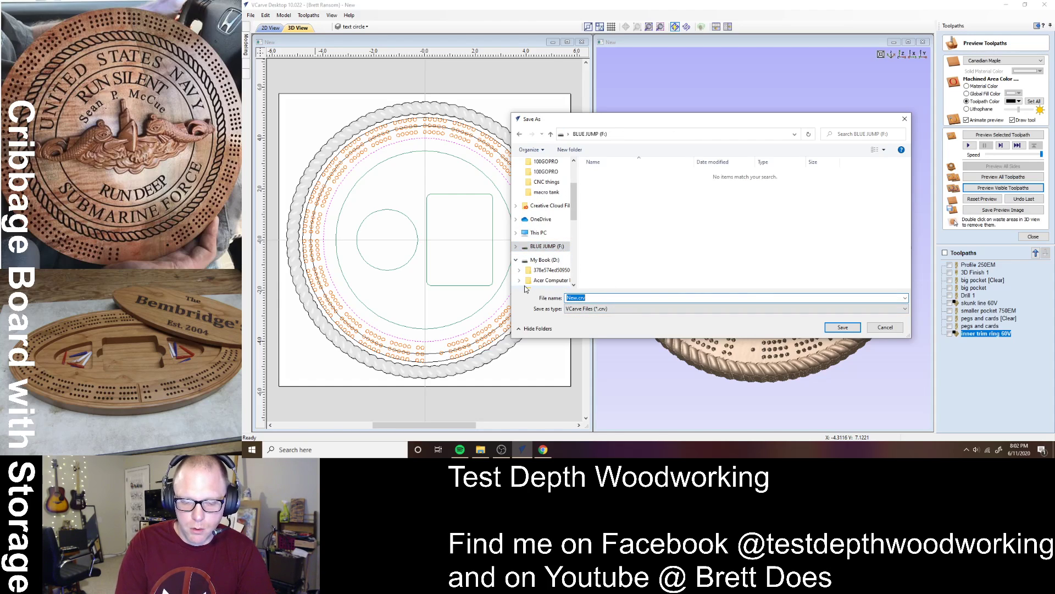
type("Round C")
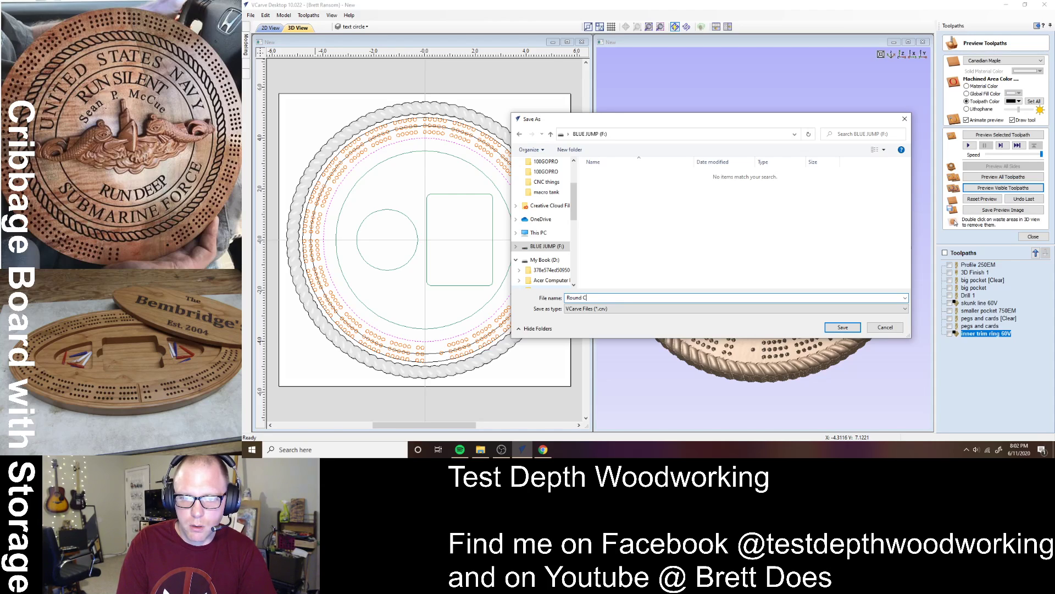
type("ribbage b")
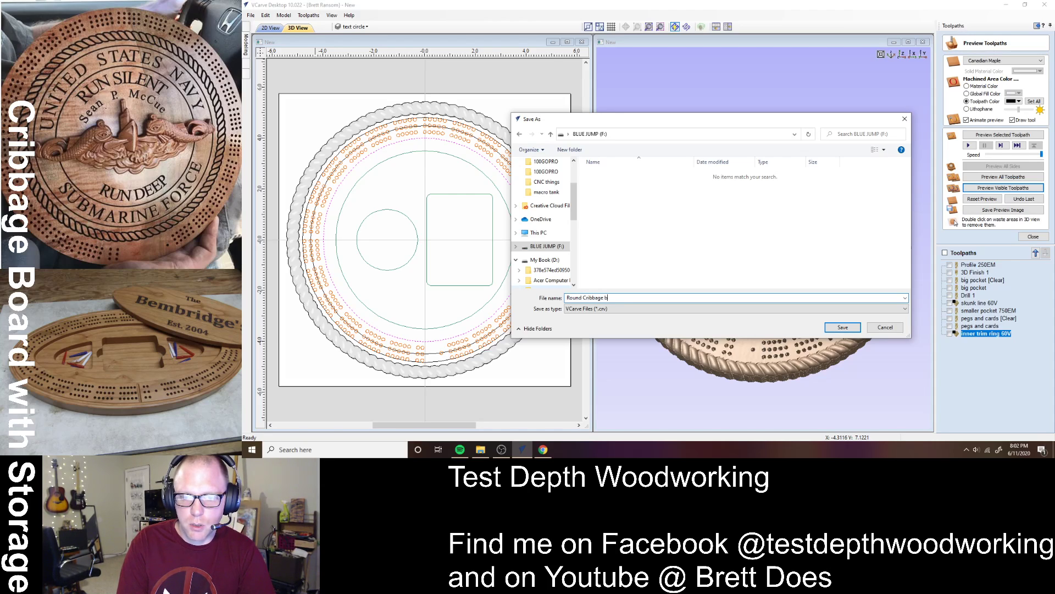
type("oard bottom")
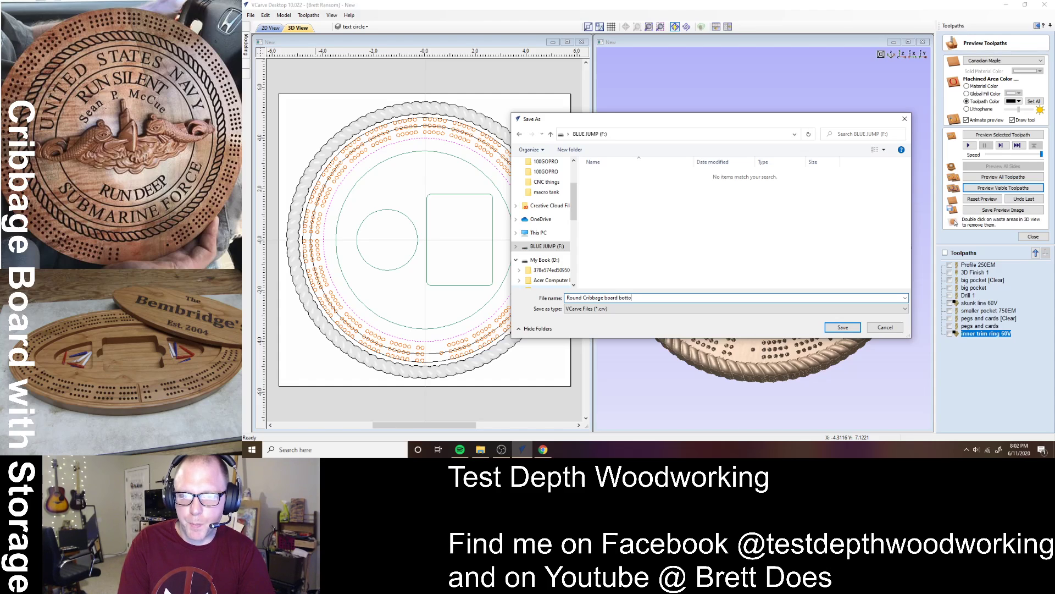
left_click(846, 328)
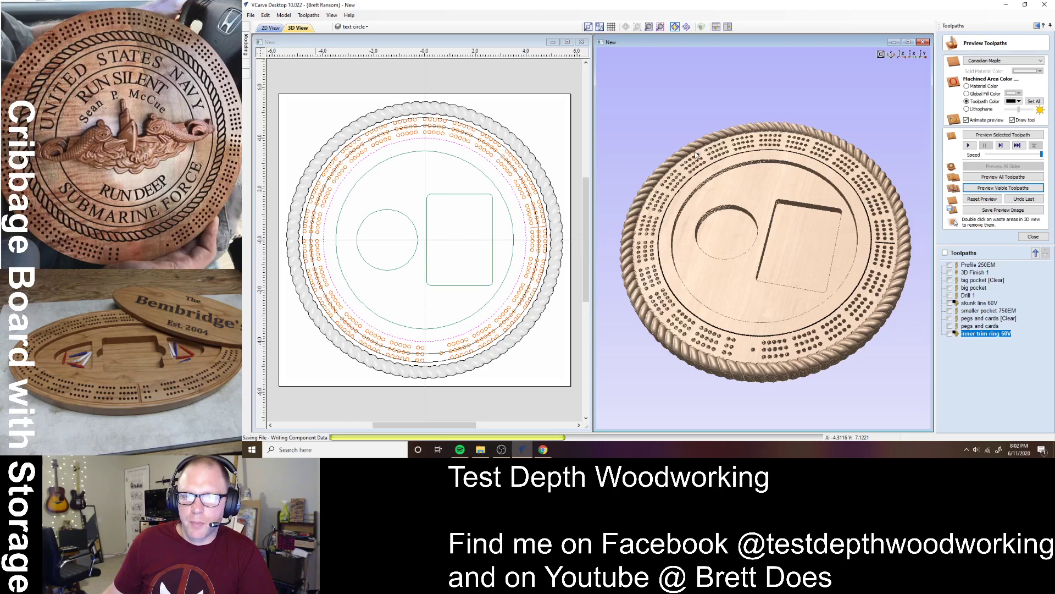
- Open a second VCarve window and create a new 11.5 x 11.5 x 0.75 inch job
right_click(530, 453)
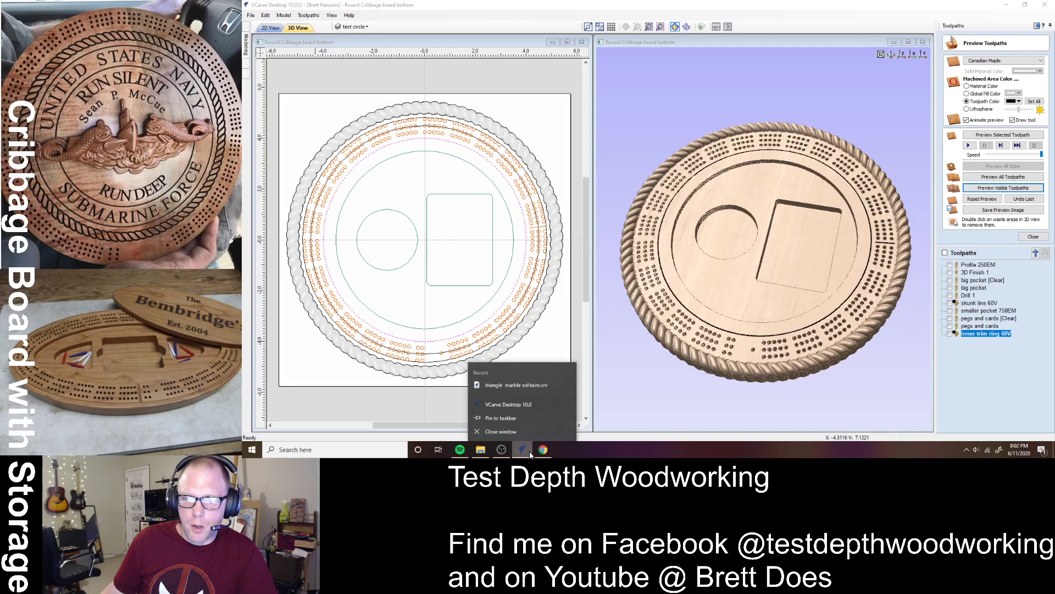
left_click(536, 405)
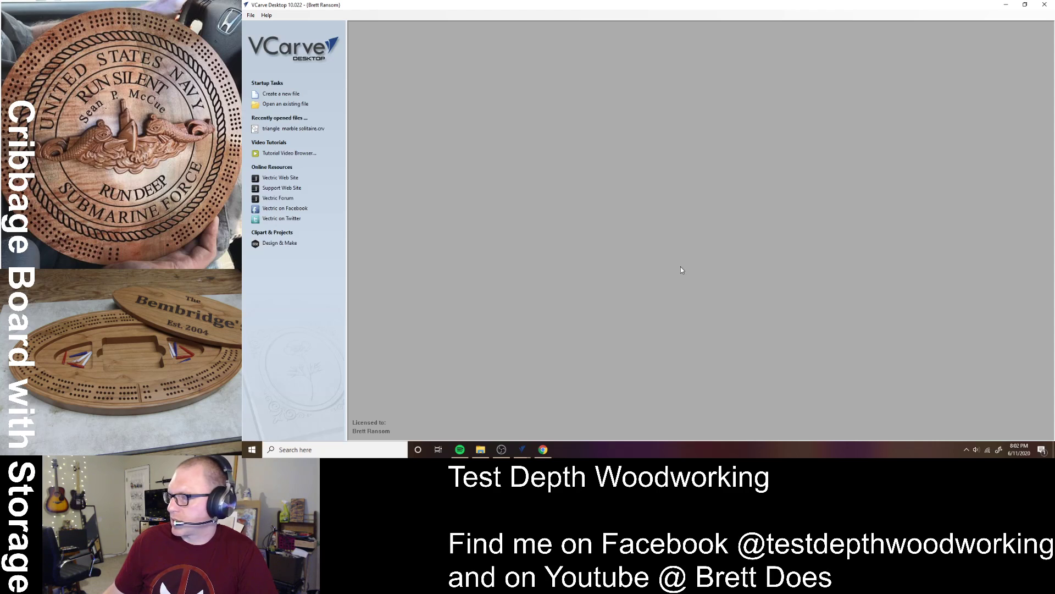
left_click(283, 93)
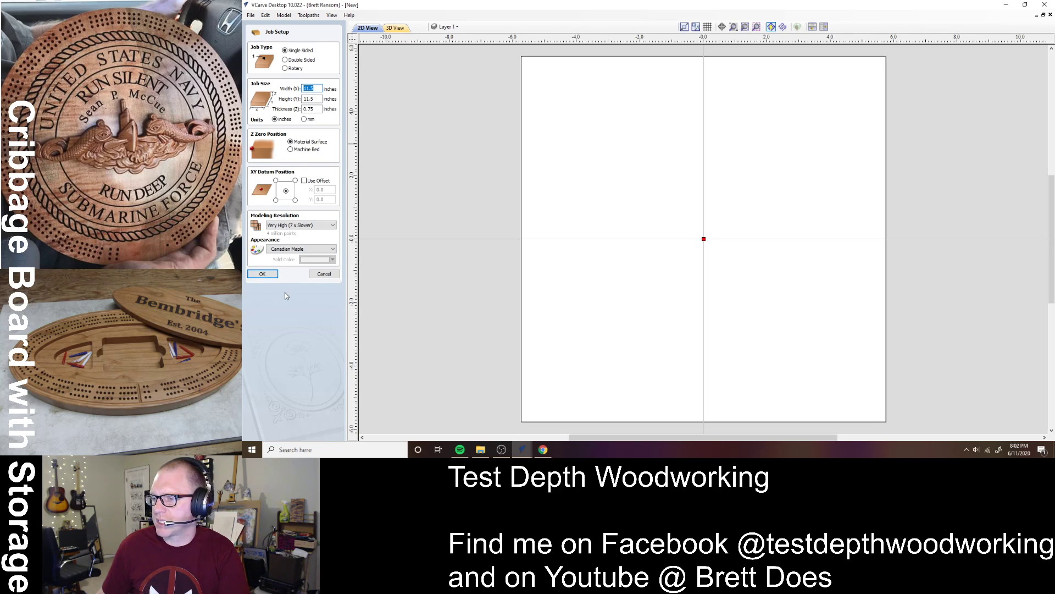
left_click(263, 273)
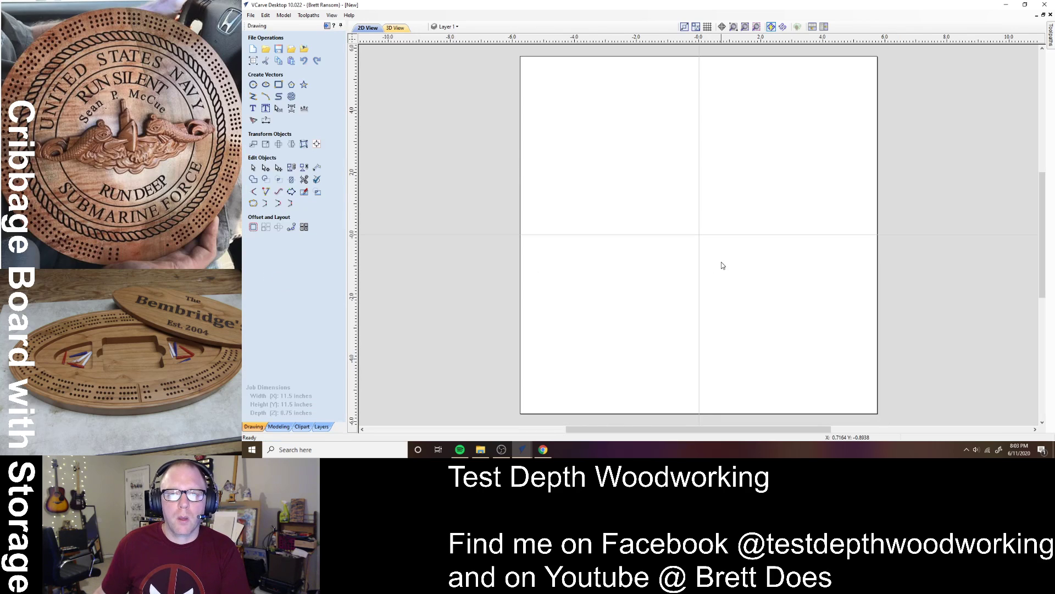
- In the cribbage board file, select the inner circle, then return to the blank job
left_click(524, 456)
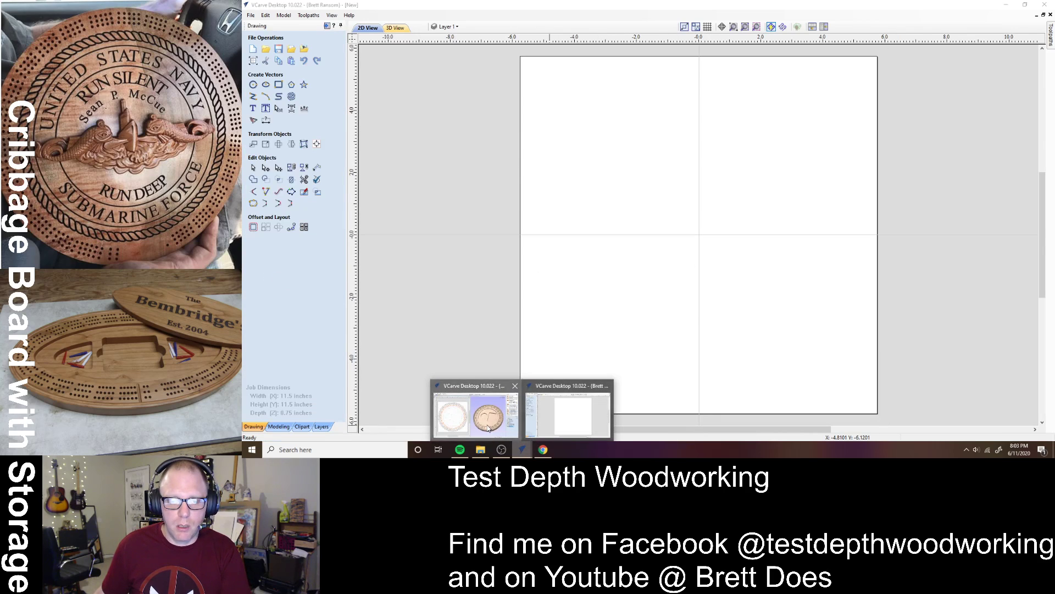
left_click(475, 413)
left_click(500, 189)
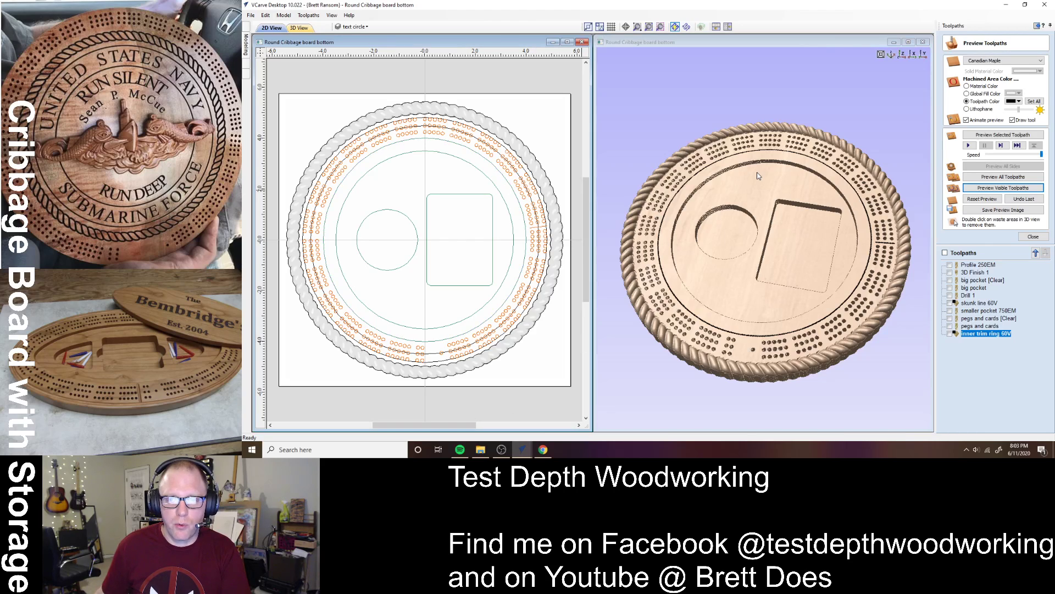
left_click(500, 196)
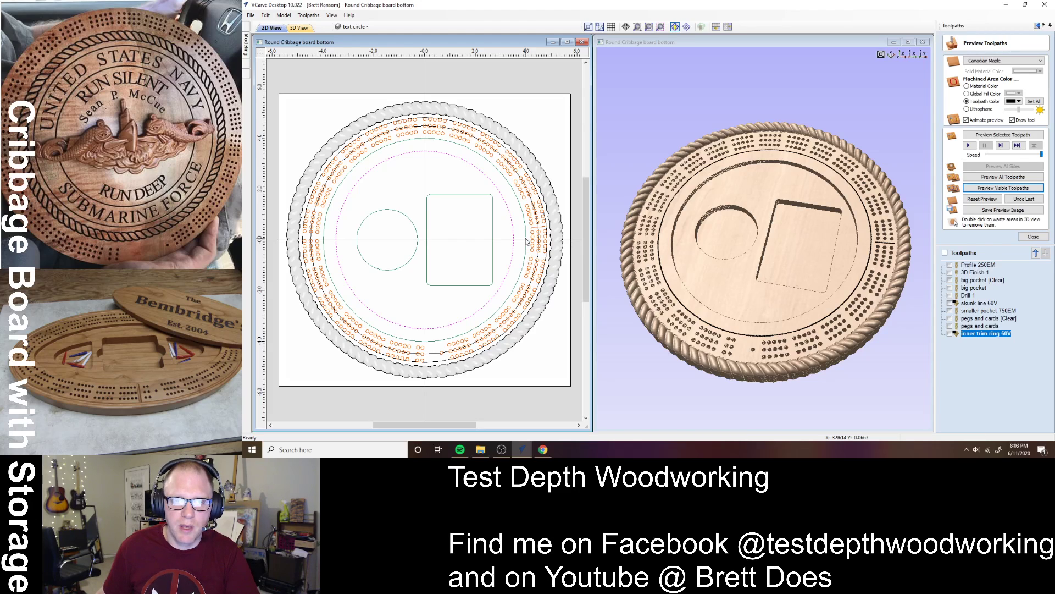
key("alt+Tab")
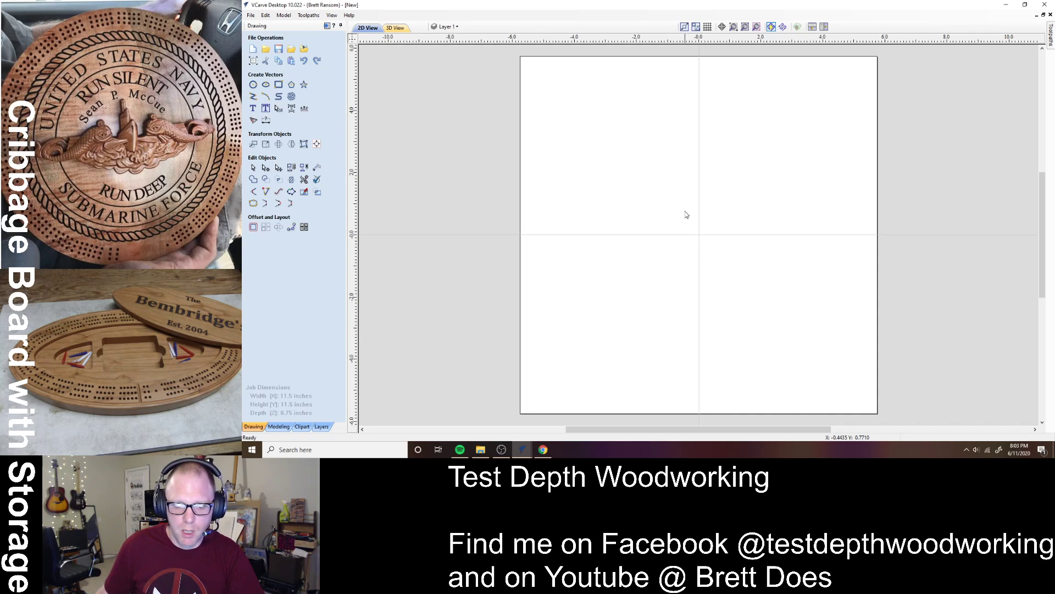
- Paste the copied 7-inch circle into the new job and reselect it for positioning
key("ctrl+v")
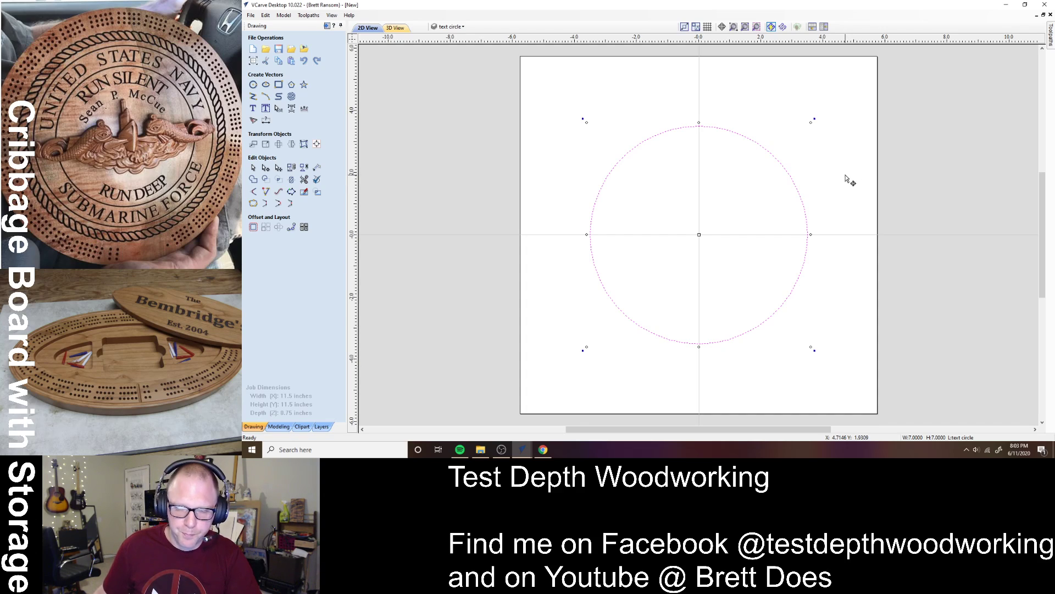
left_click(847, 180)
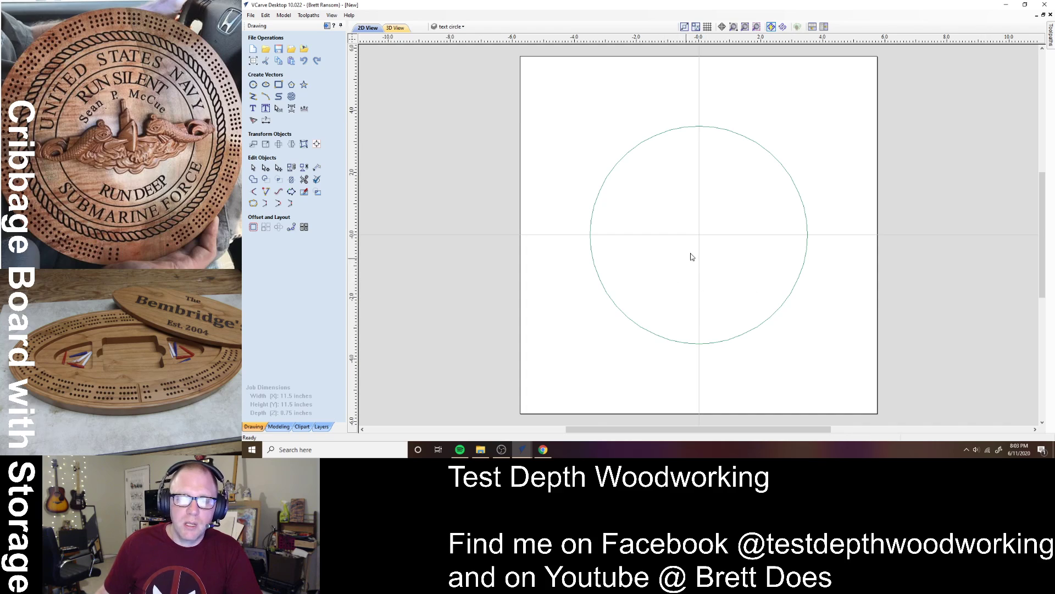
left_click(591, 215)
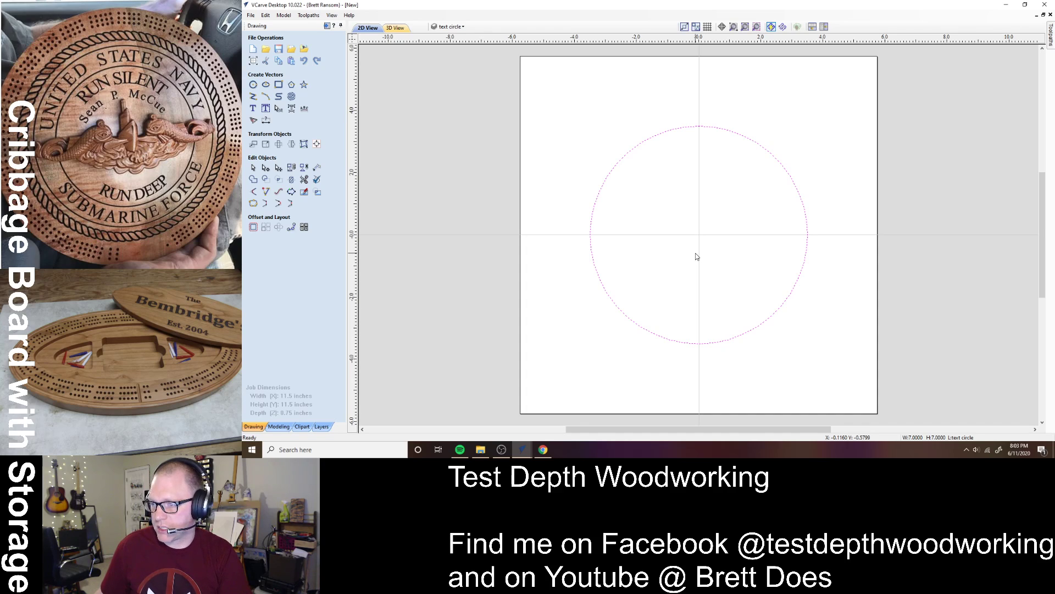
left_click(721, 131)
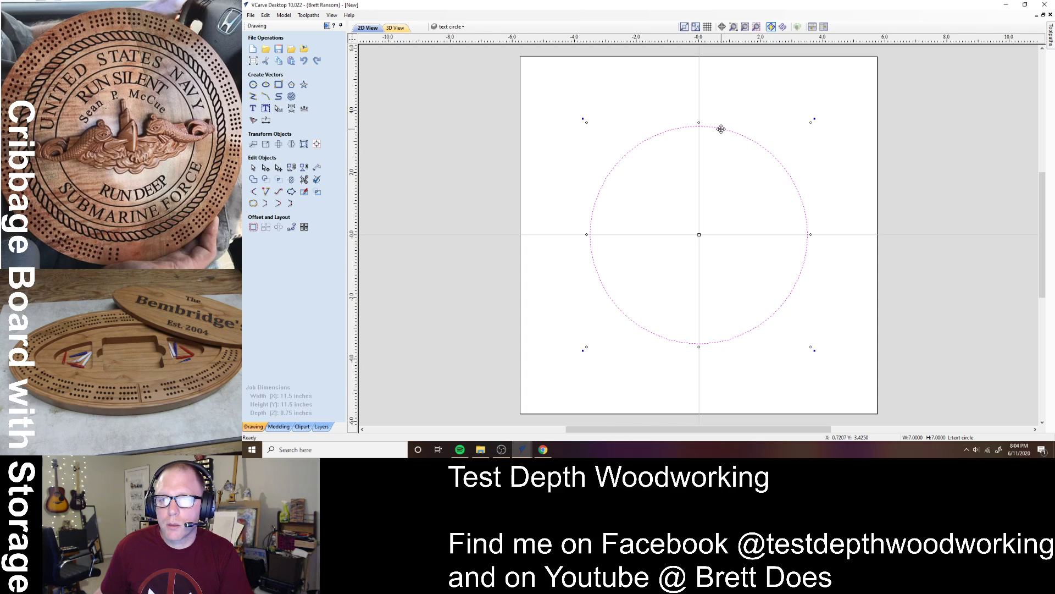
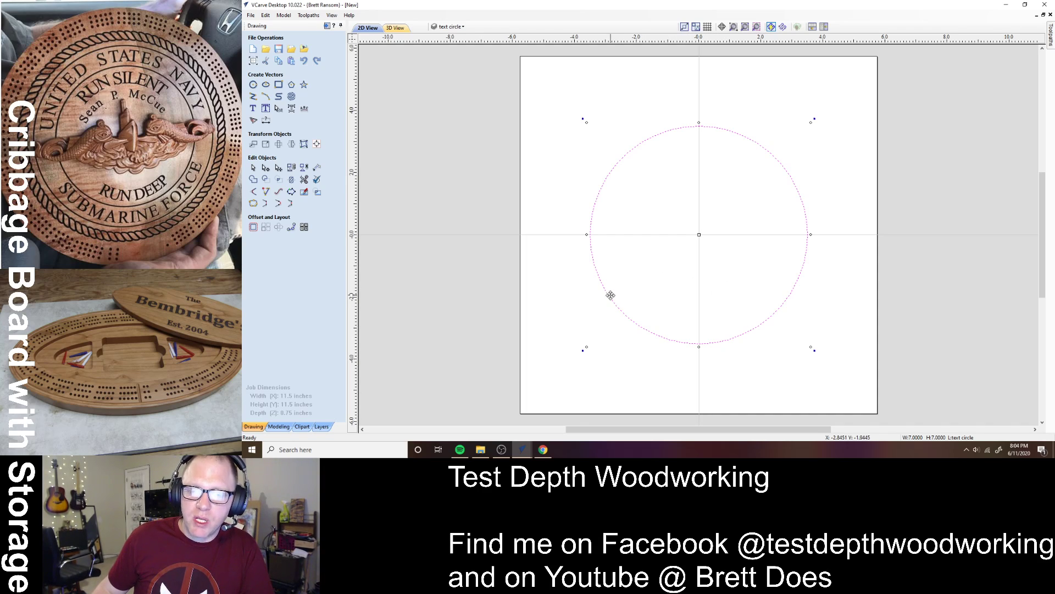
- Reselect the 7-inch circle and check its offset distance and size
left_click(254, 228)
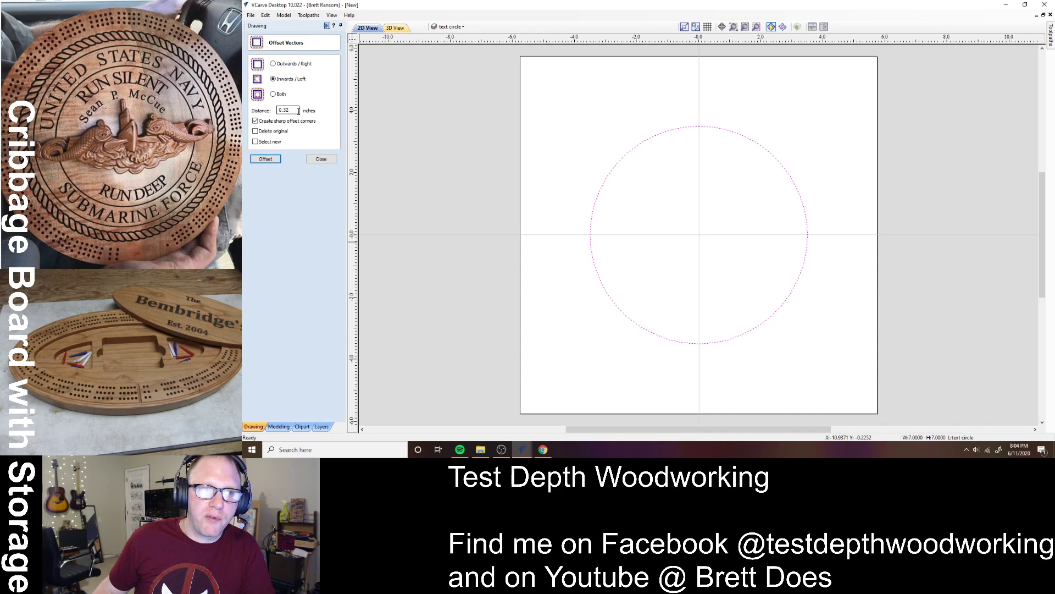
left_click_drag(298, 111, 255, 102)
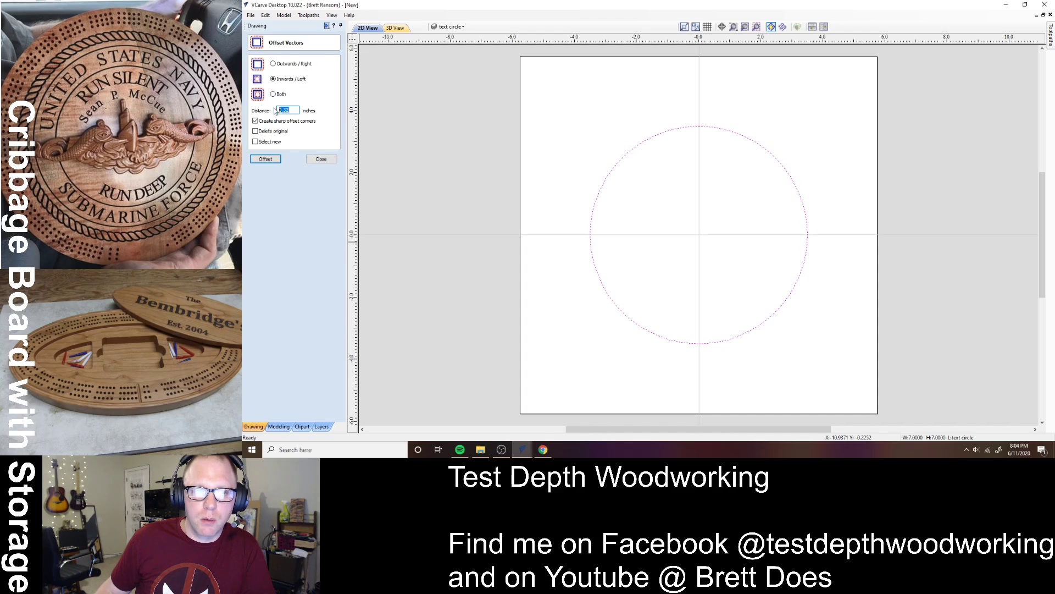
left_click(321, 159)
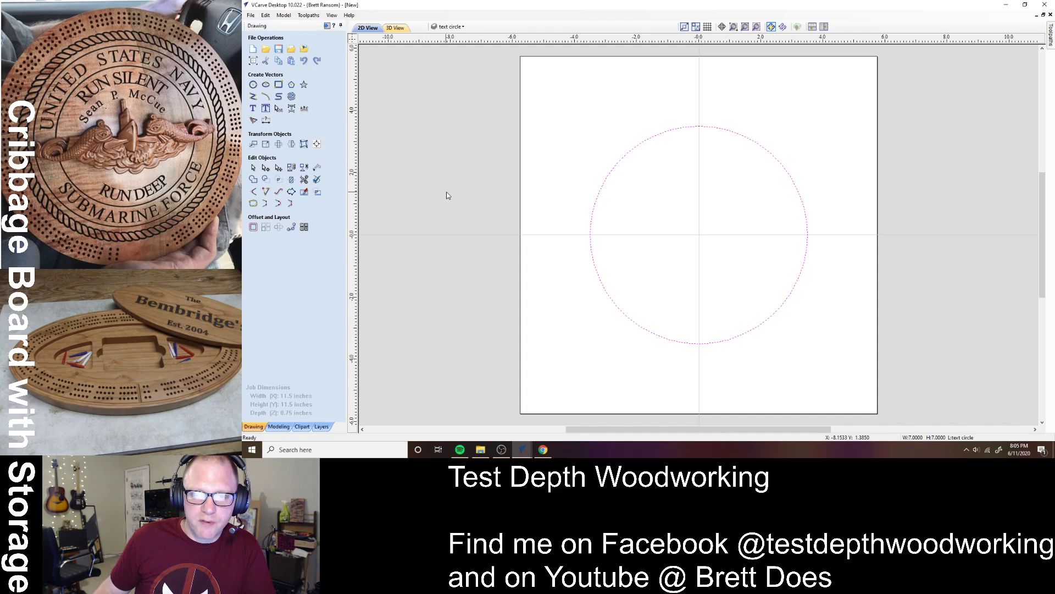
left_click(598, 231)
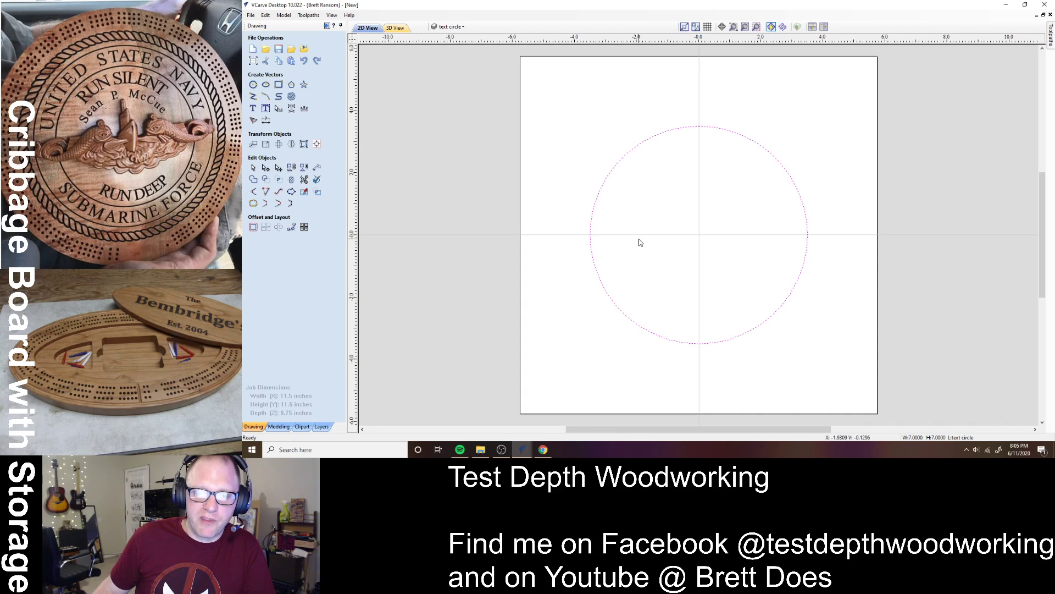
left_click(595, 206)
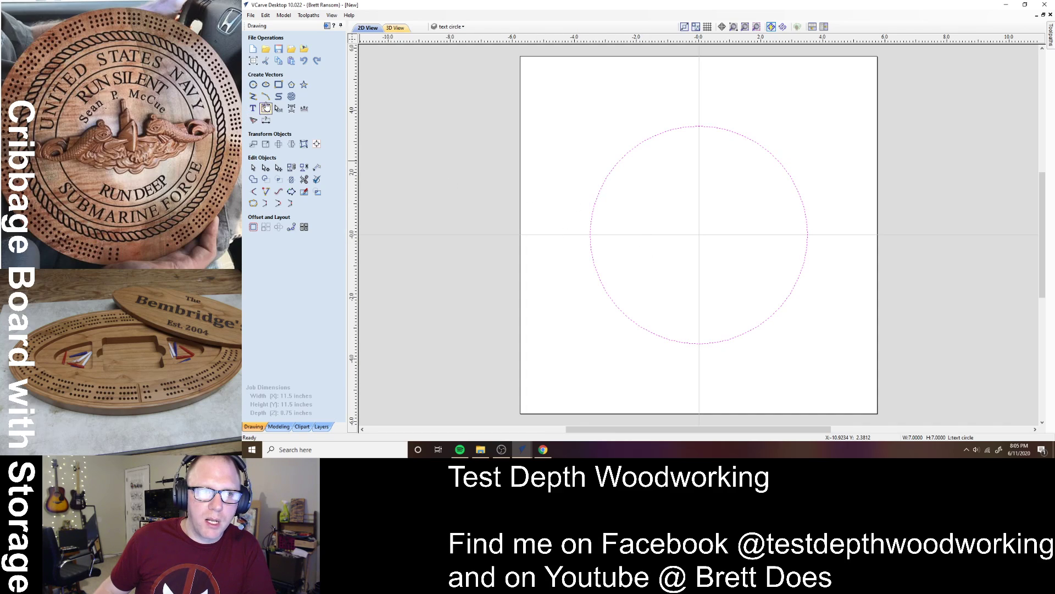
left_click(266, 145)
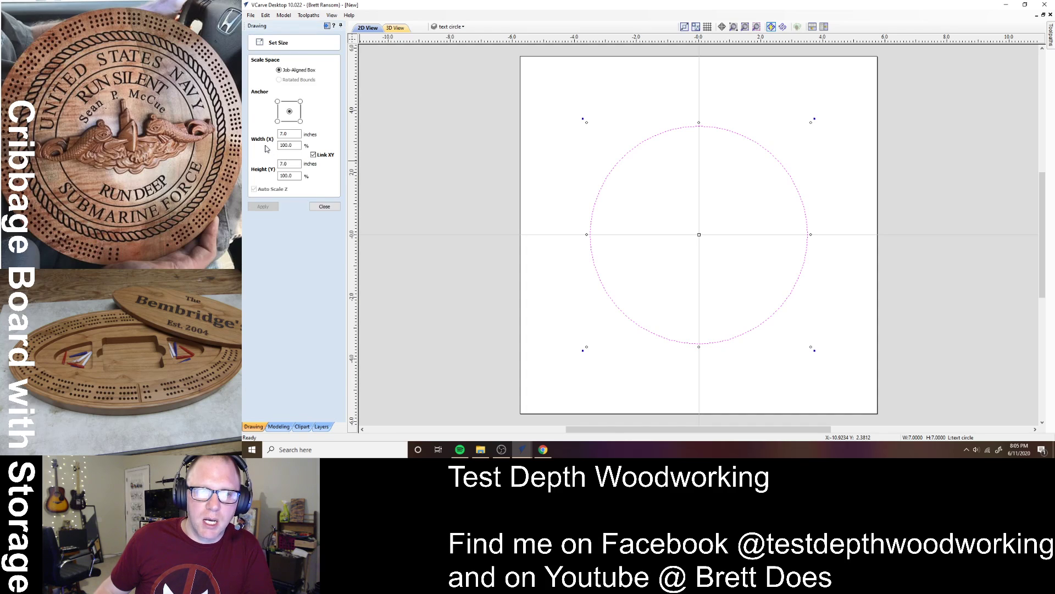
left_click(325, 207)
- Offset the 7-inch circle 0.025 inches inwards to create a second ring
left_click(255, 231)
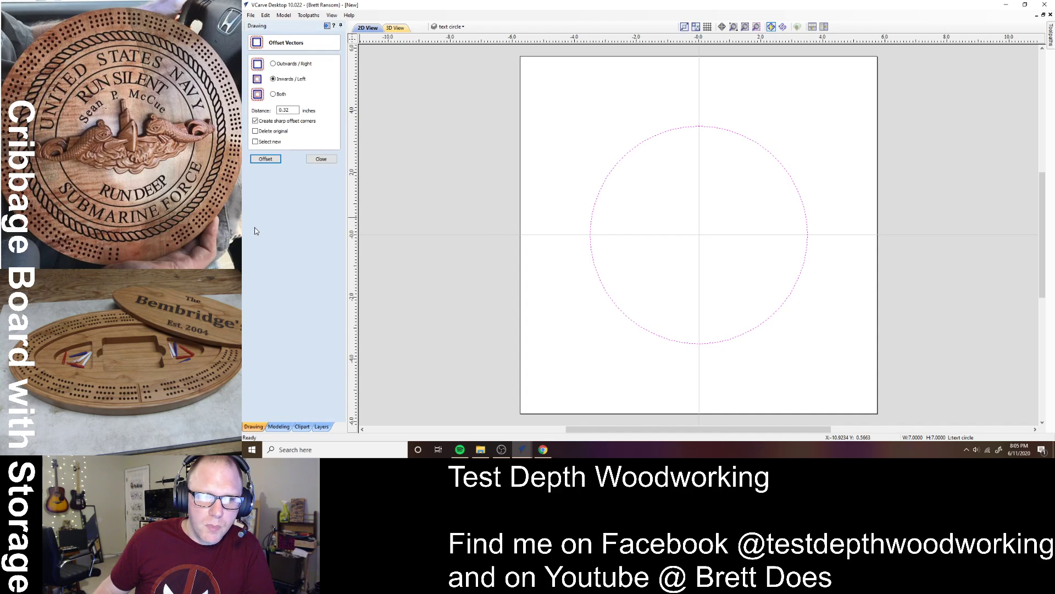
left_click_drag(297, 110, 248, 115)
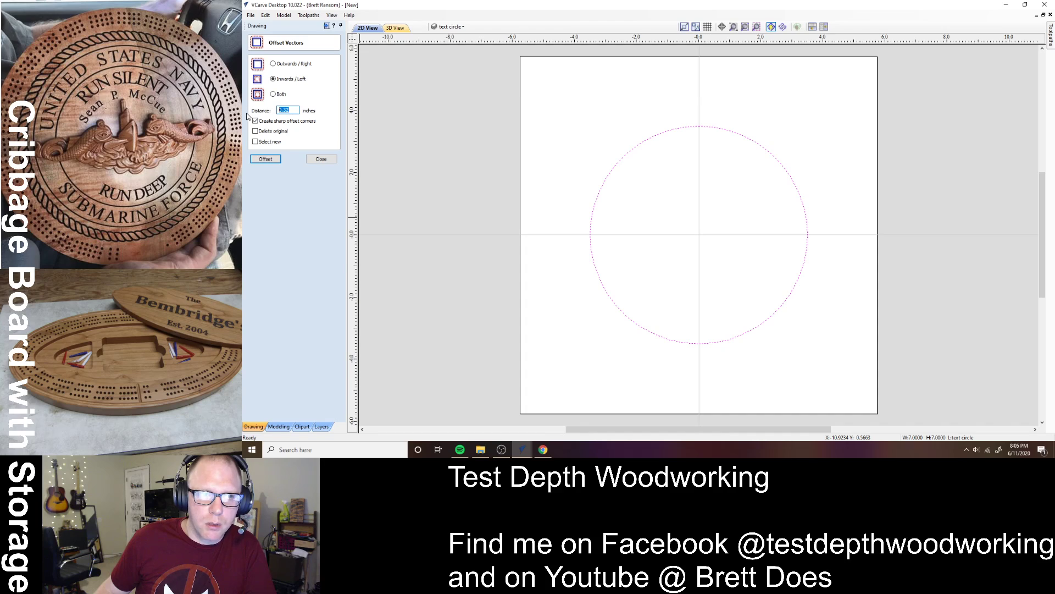
type("0.")
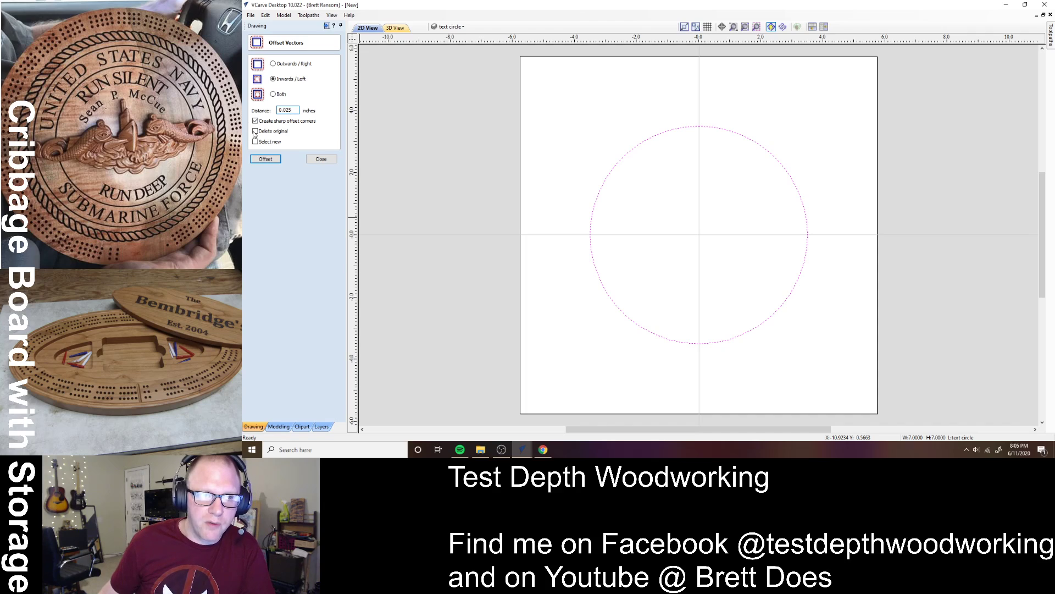
left_click(265, 159)
left_click(321, 159)
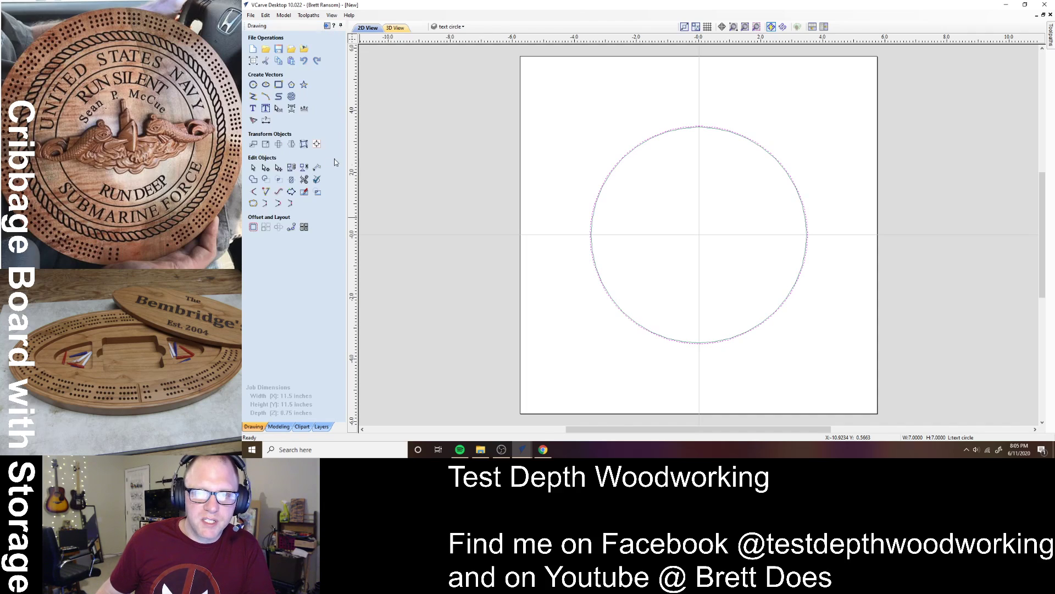
- Check the inner circle's size, then offset the circle 0.0125 inches inwards for another ring
left_click(614, 177)
left_click(266, 145)
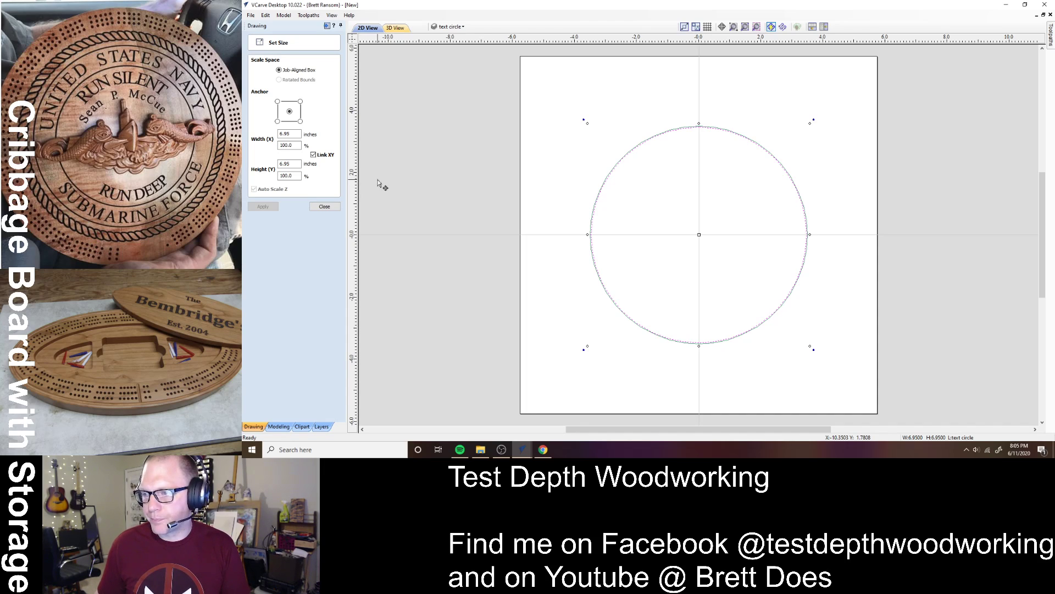
left_click(321, 207)
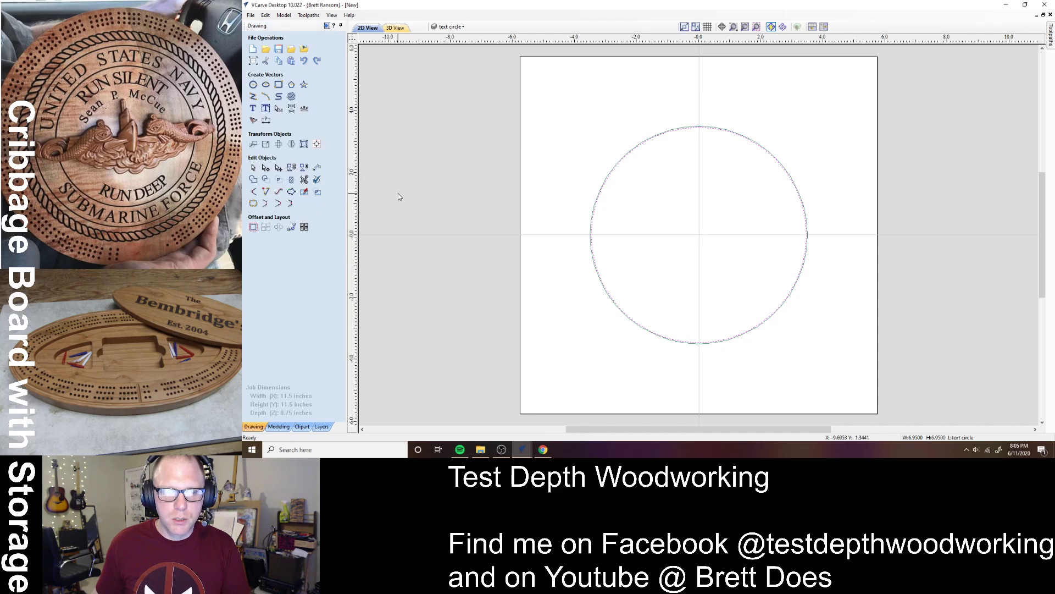
left_click(410, 197)
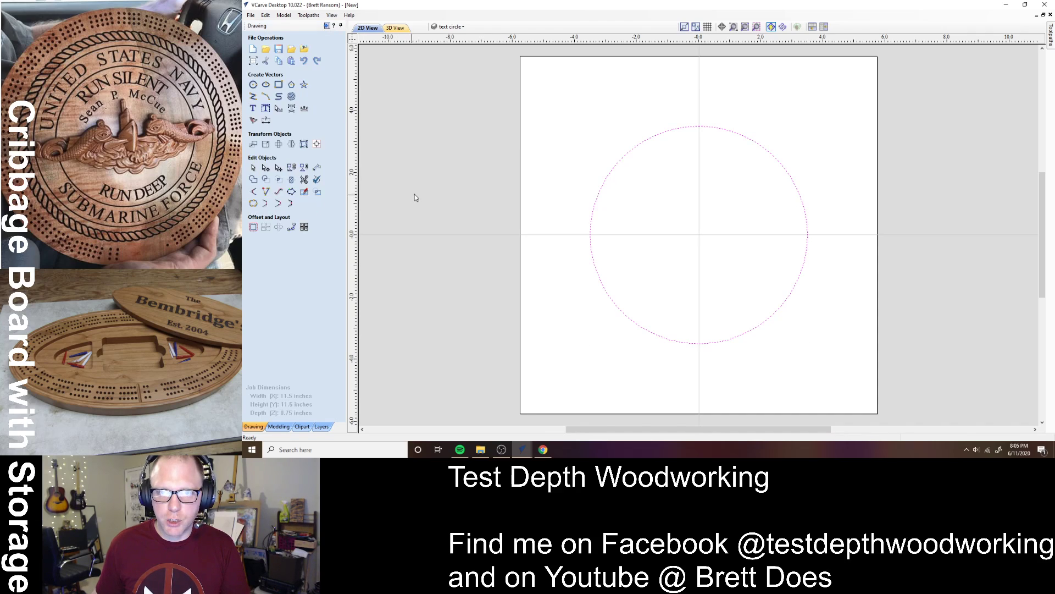
left_click(253, 227)
type("0.0125")
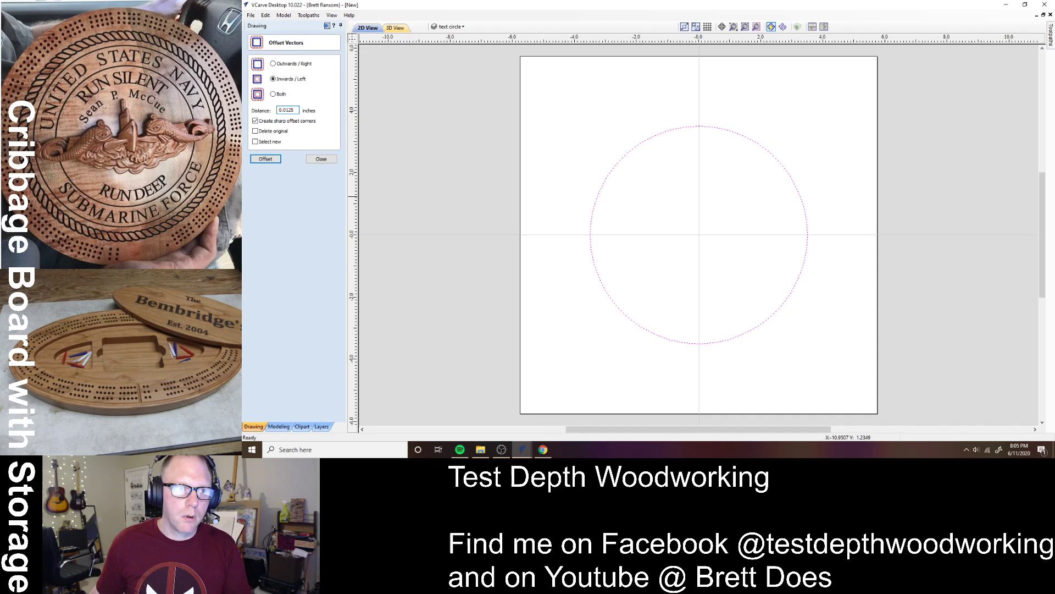
key("Return")
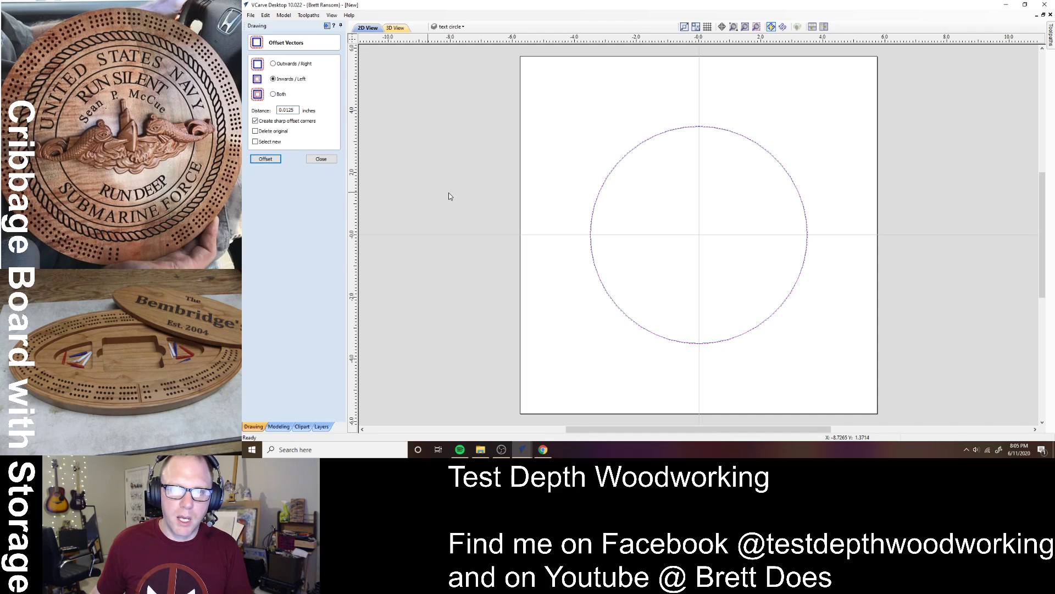
left_click(638, 180)
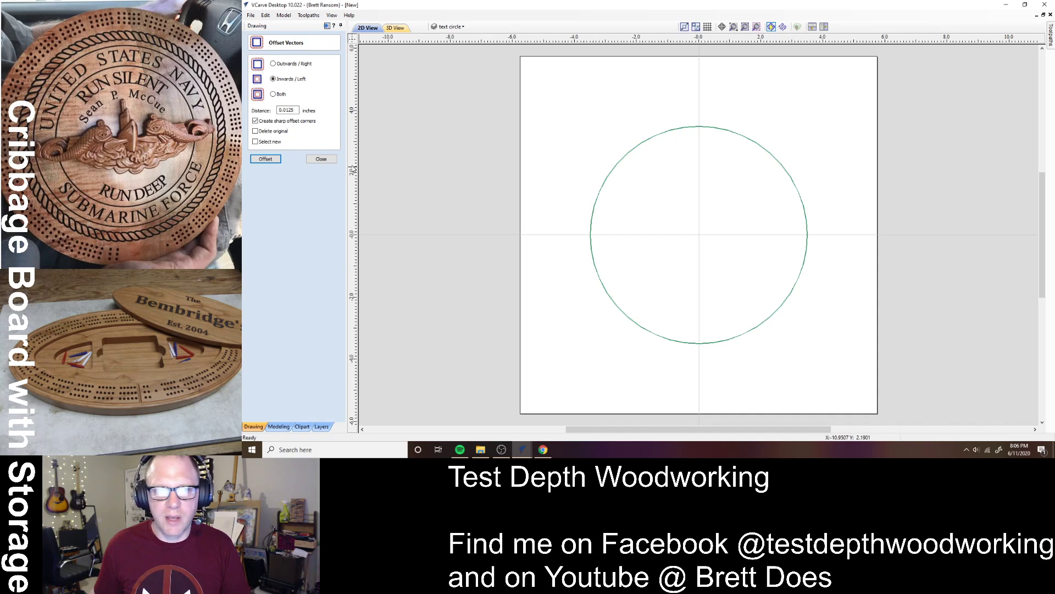
left_click(323, 159)
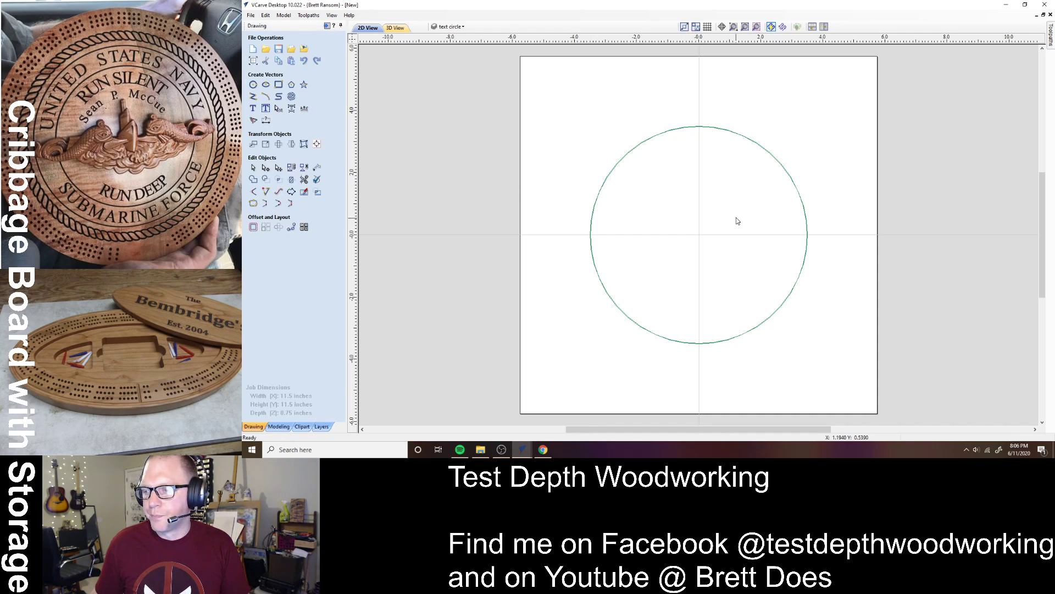
- Change the 11.5 x 11.5 x 0.75 inch job from Single Sided to Double Sided
left_click(253, 61)
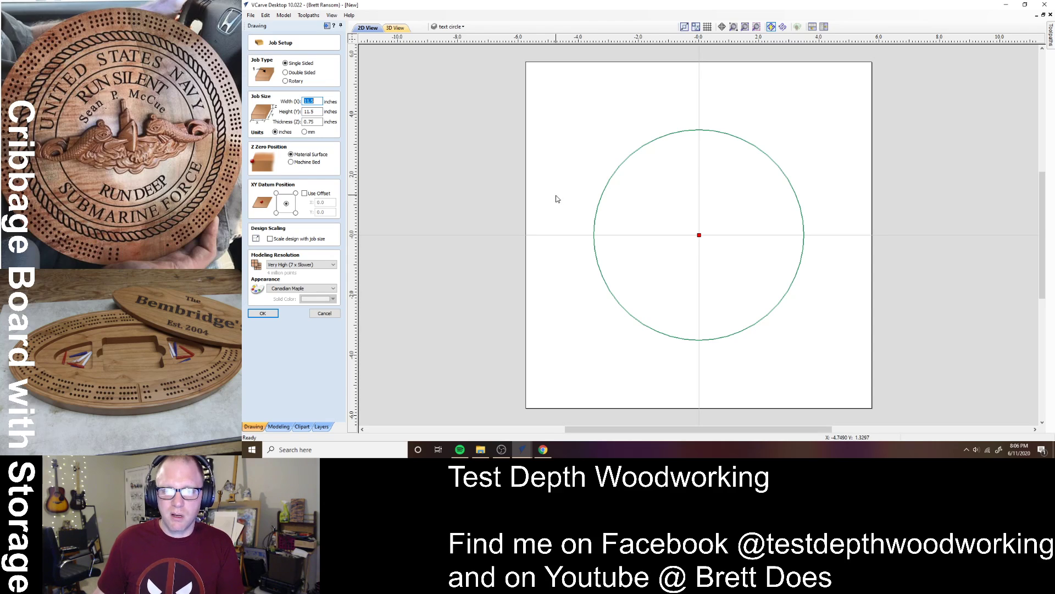
left_click(285, 72)
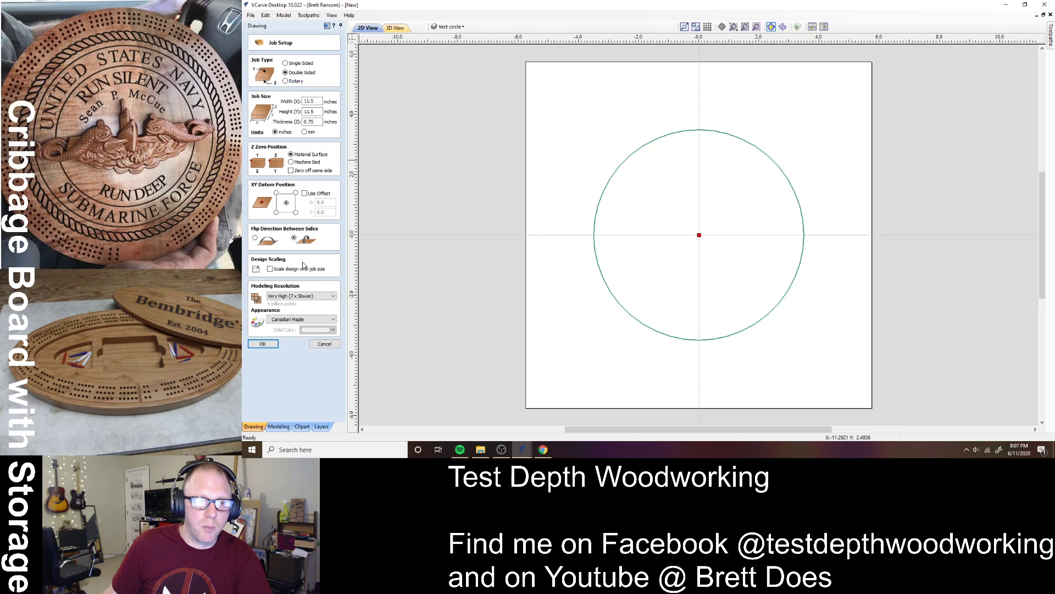
left_click(262, 345)
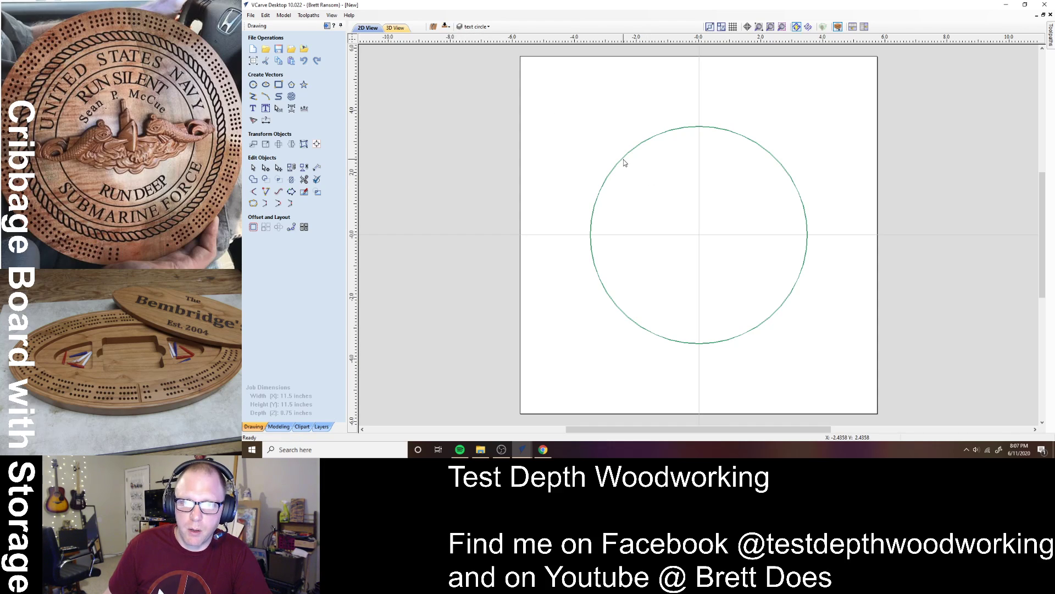
- Copy the small circle and rounded rectangle from the Round Cribbage board bottom file into the lid job
scroll(631, 158, "up", 3)
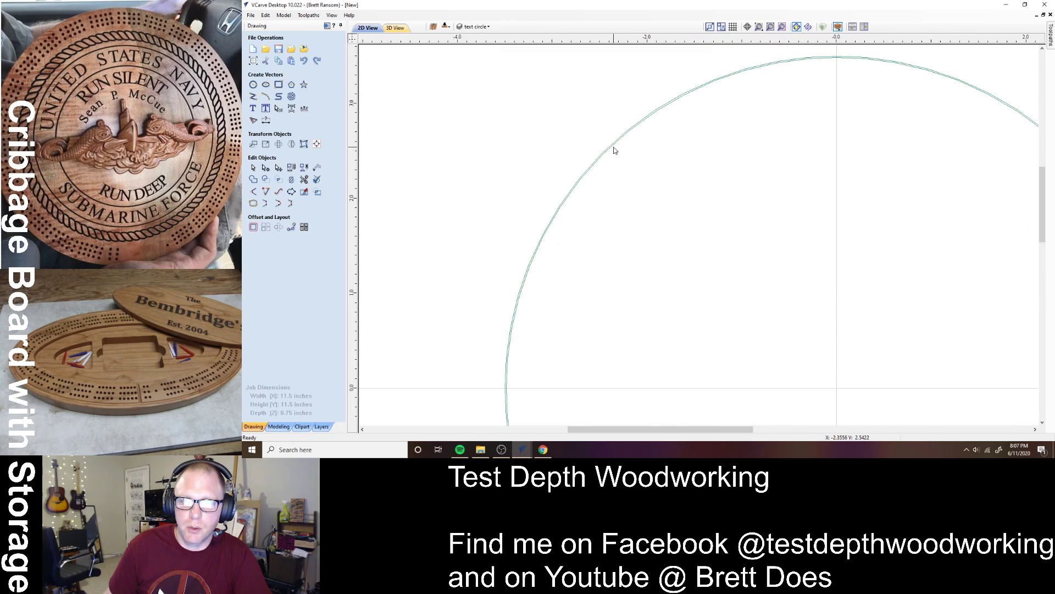
scroll(623, 158, "up", 3)
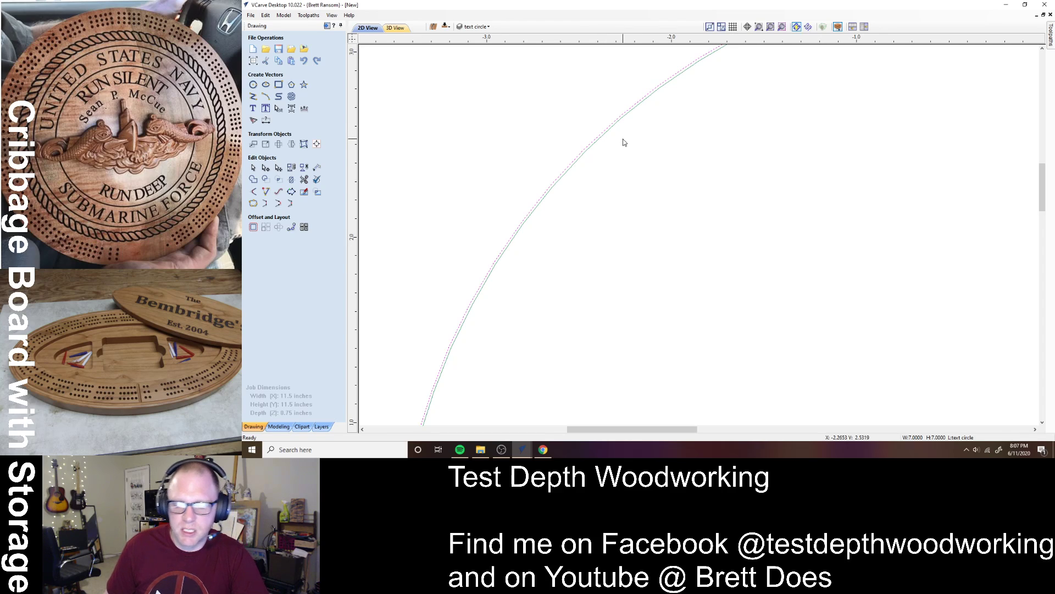
key("F6")
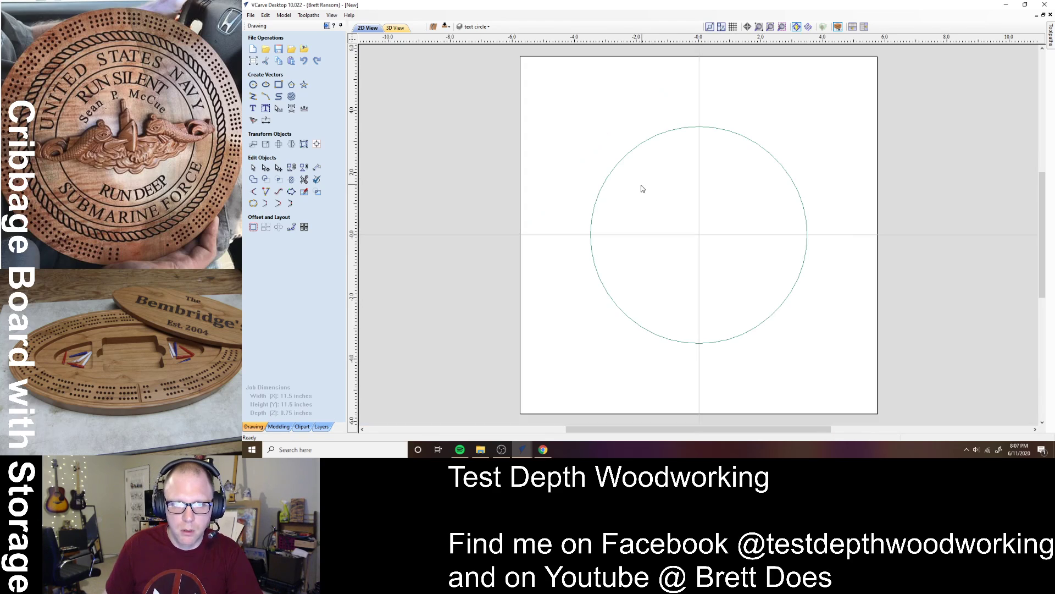
key("alt+Tab")
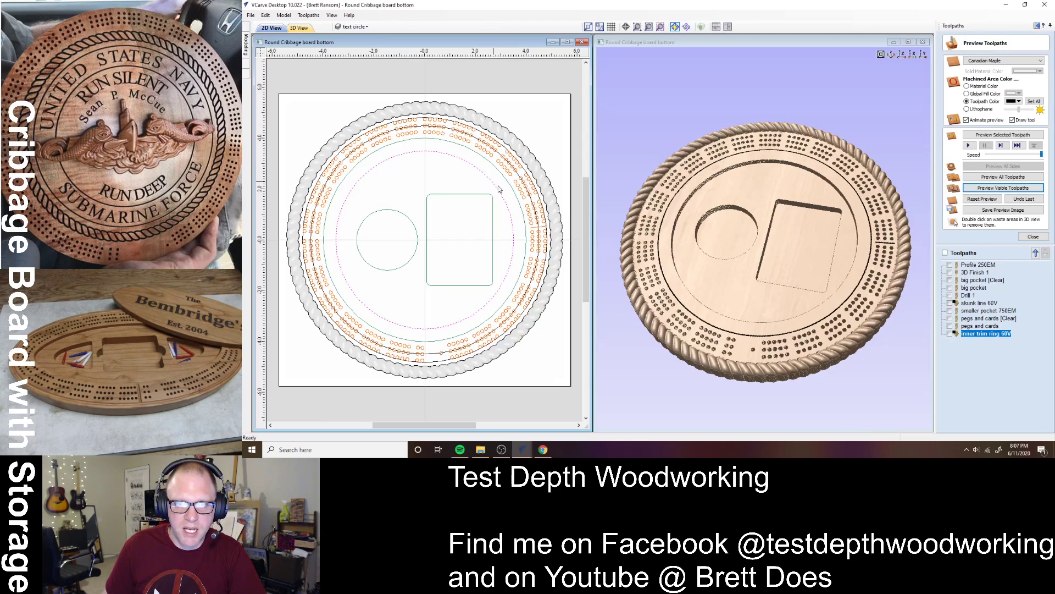
left_click(428, 225)
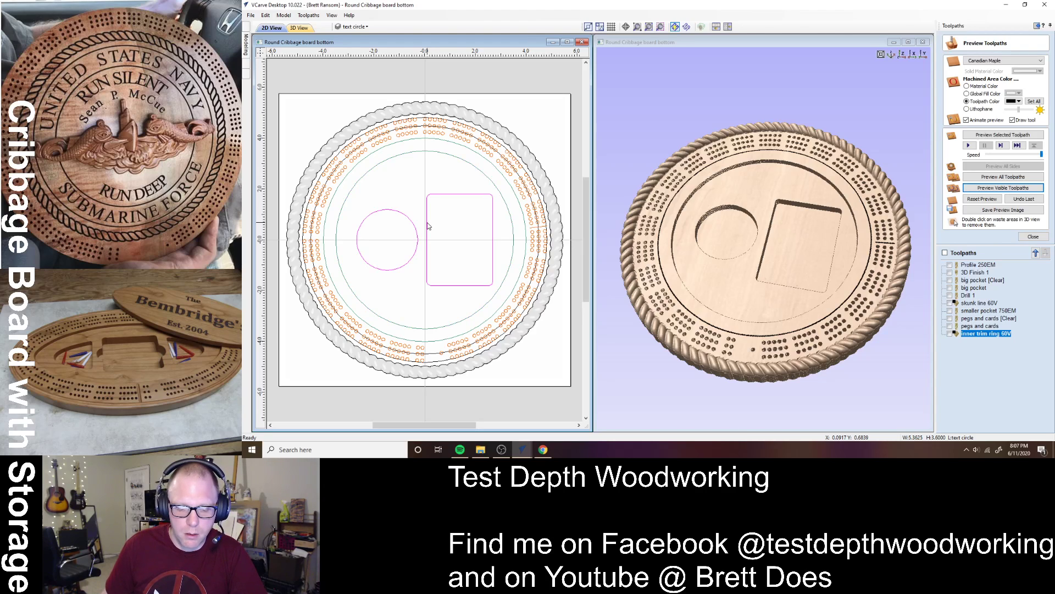
key("alt+Tab")
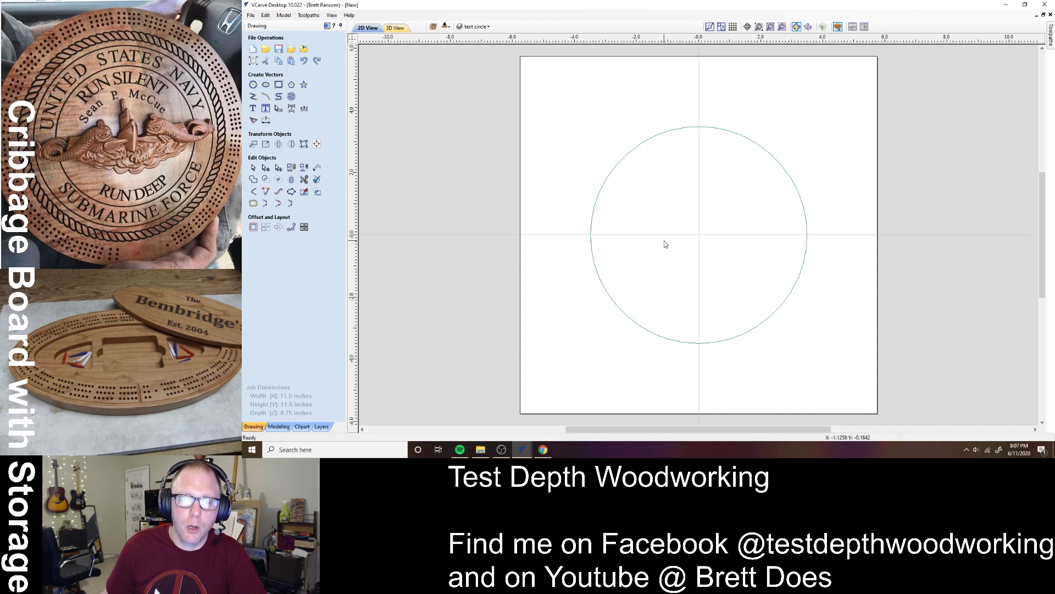
key("ctrl+v")
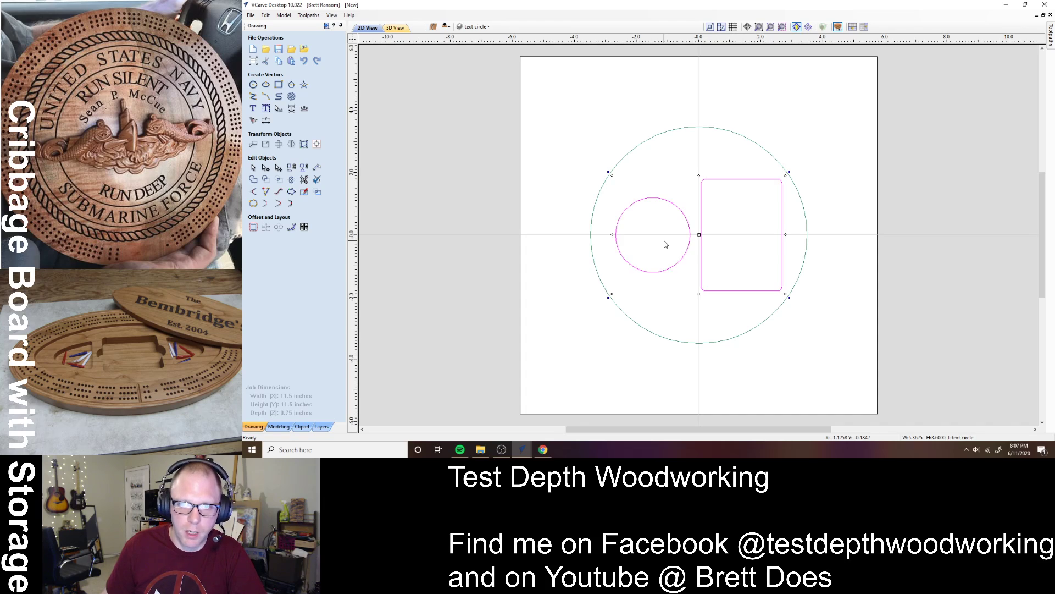
left_click(682, 319)
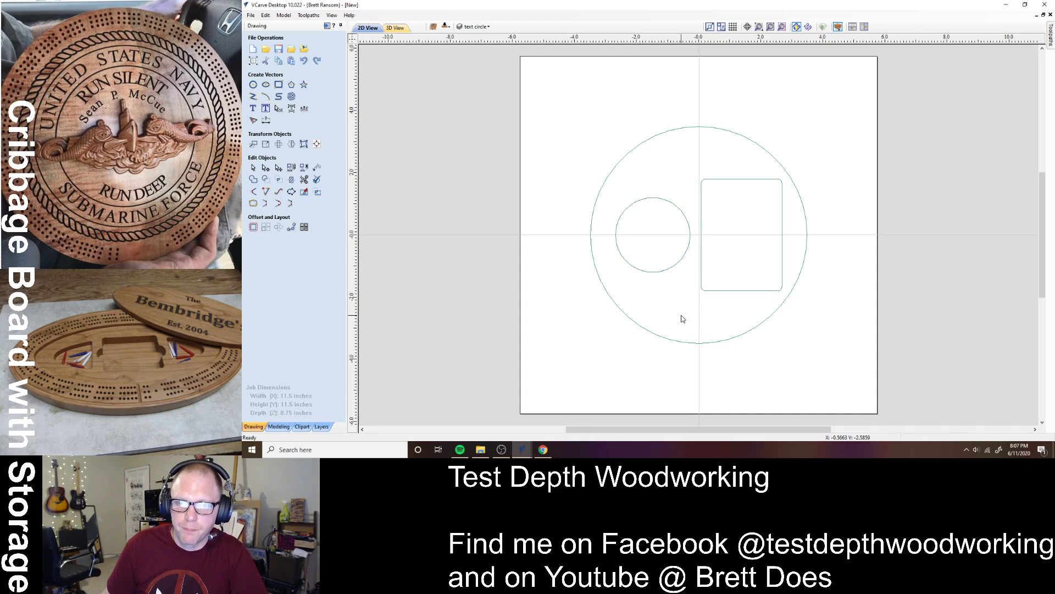
left_click(683, 258)
left_click(316, 144)
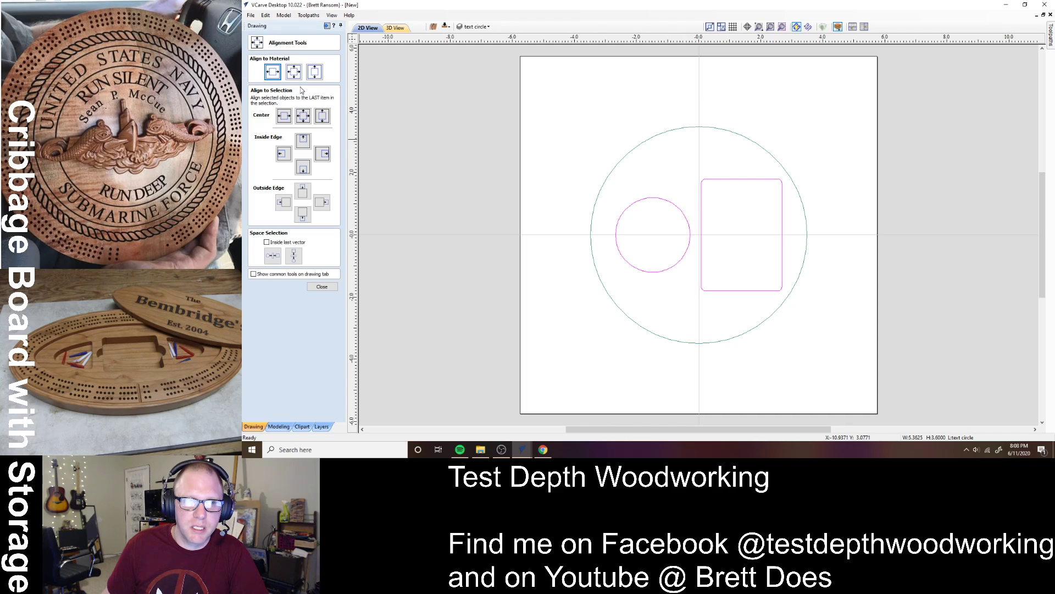
left_click(322, 286)
left_click(660, 301)
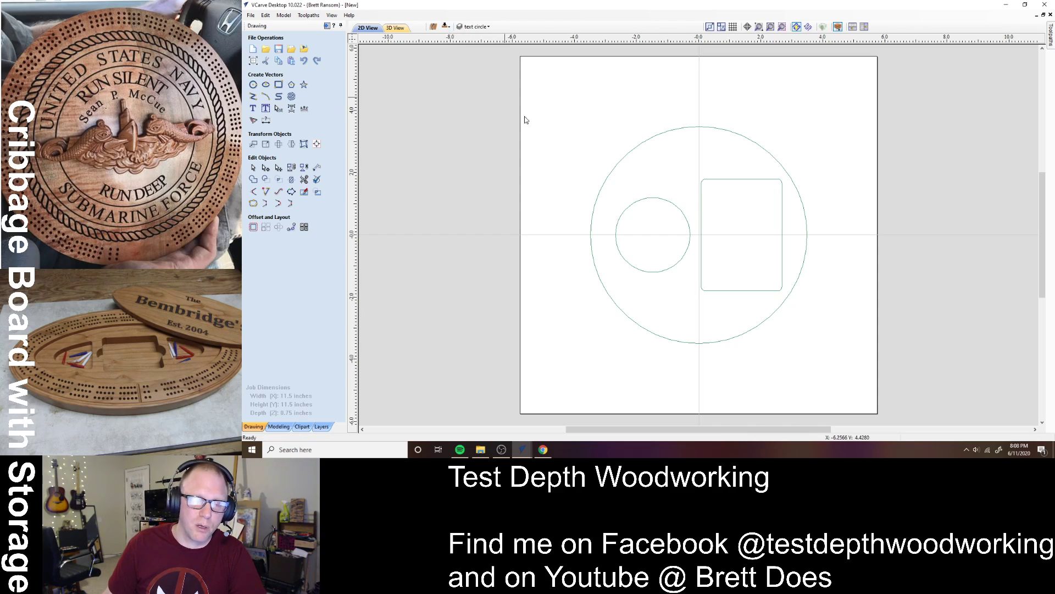
- Move the small circle and card-pocket rectangle to the other side of the lid job
left_click(659, 198)
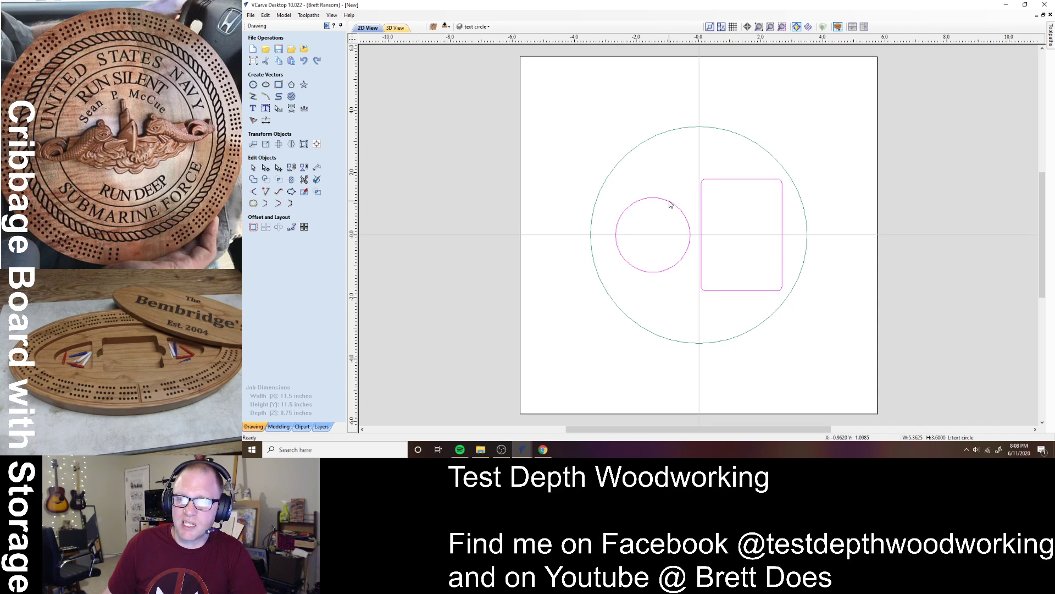
right_click(670, 204)
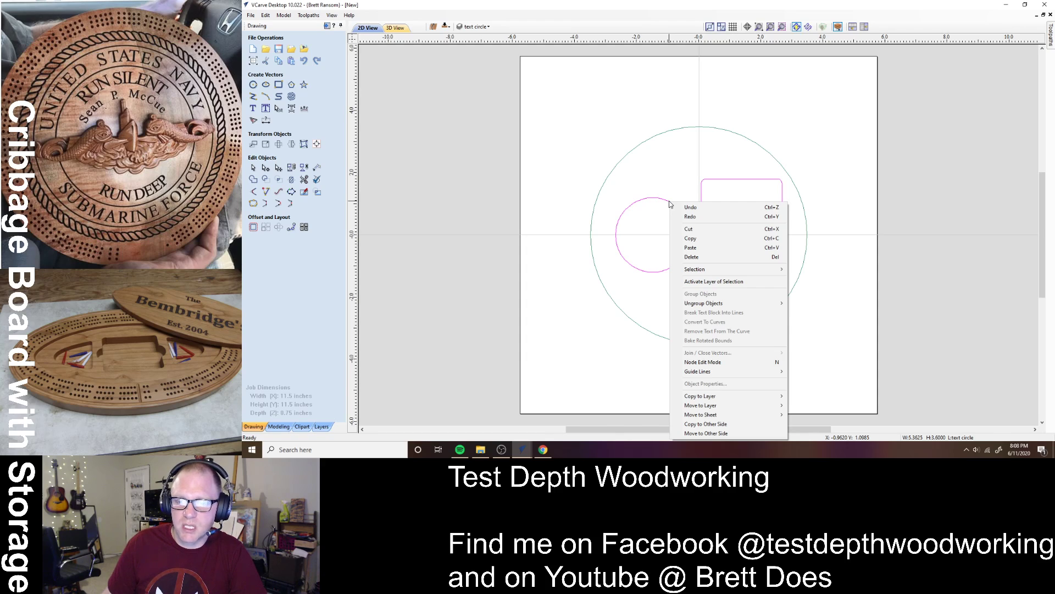
left_click(726, 434)
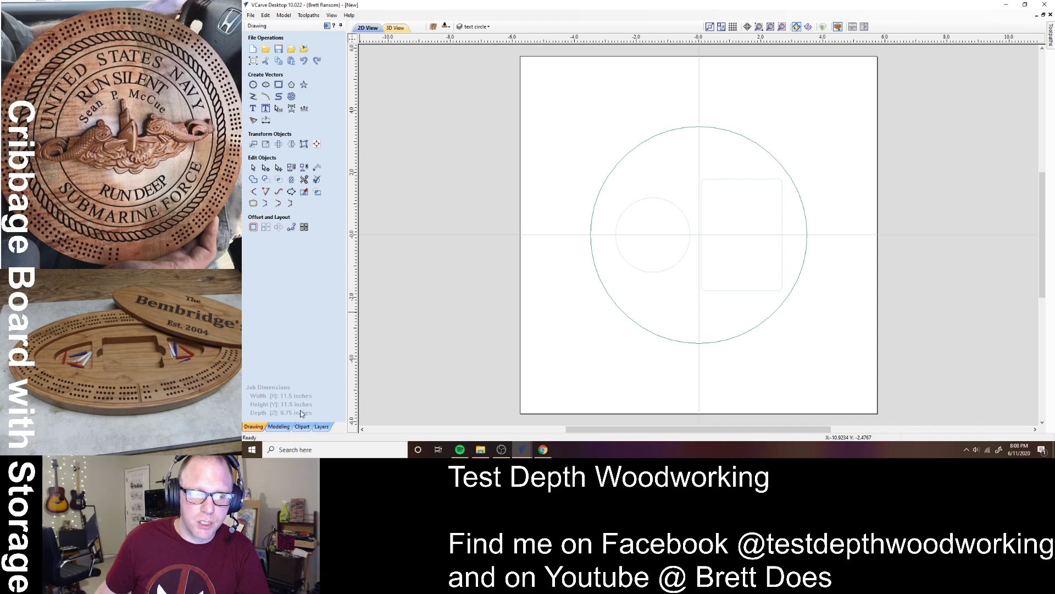
left_click(279, 426)
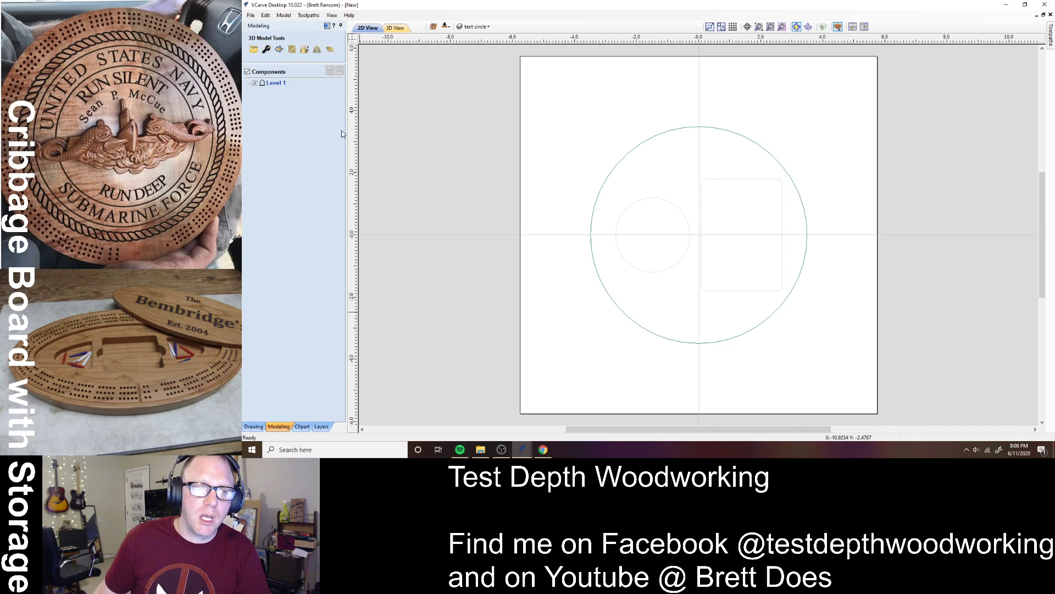
- Drag the first dome dish from Clipart > Domes (Dishes) onto the lid
left_click(302, 427)
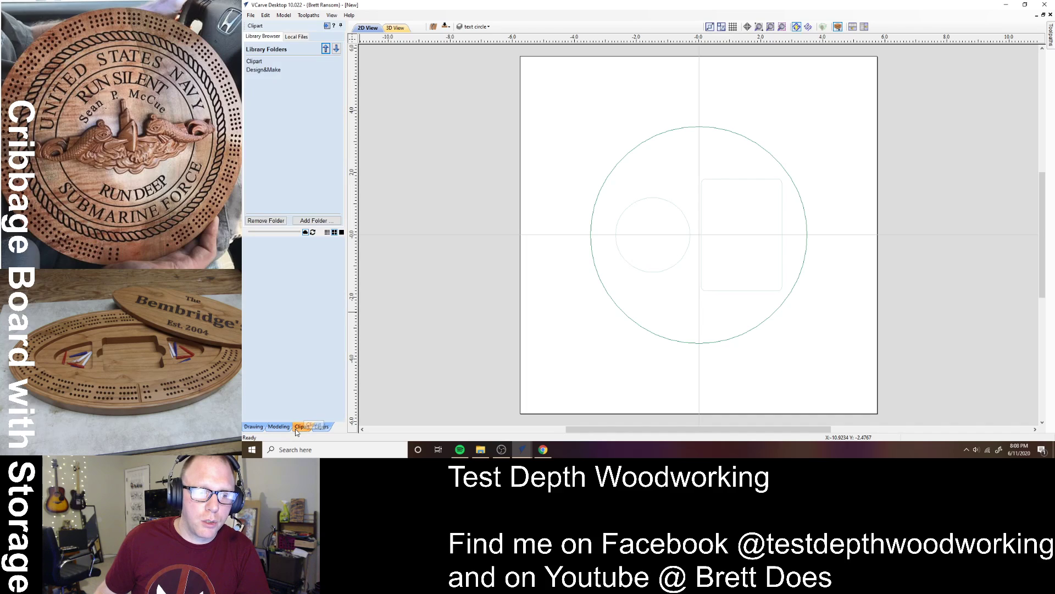
double_click(253, 61)
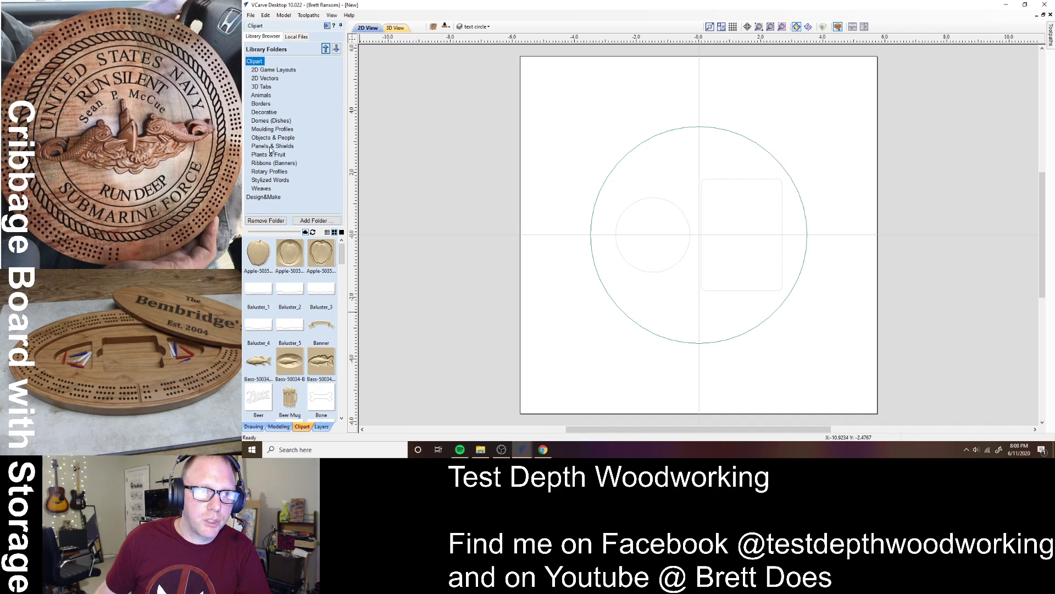
left_click(267, 121)
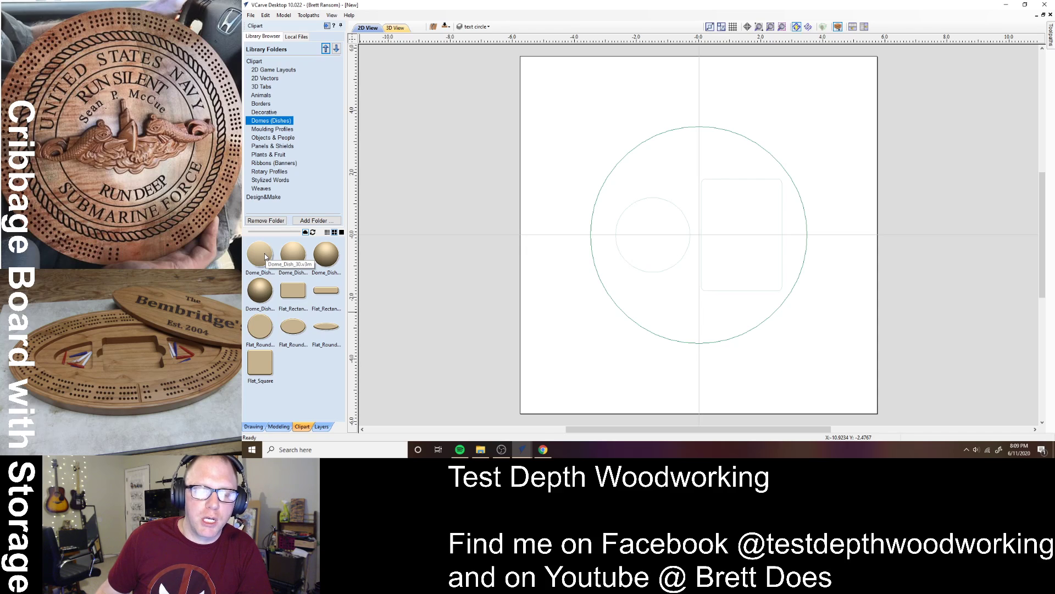
left_click_drag(265, 257, 694, 233)
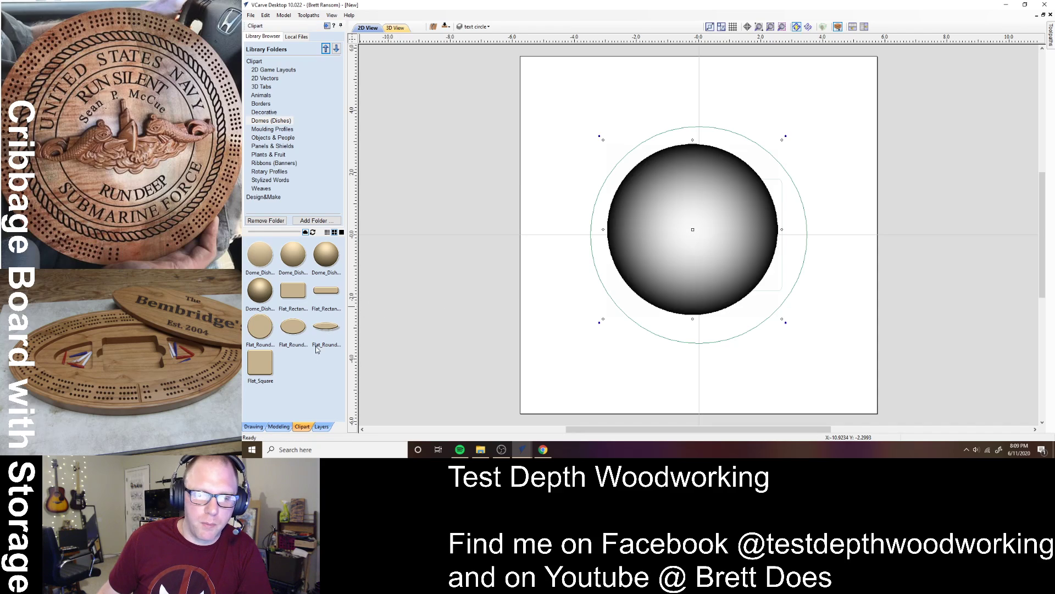
- Centre the dome dish on the material
left_click(254, 426)
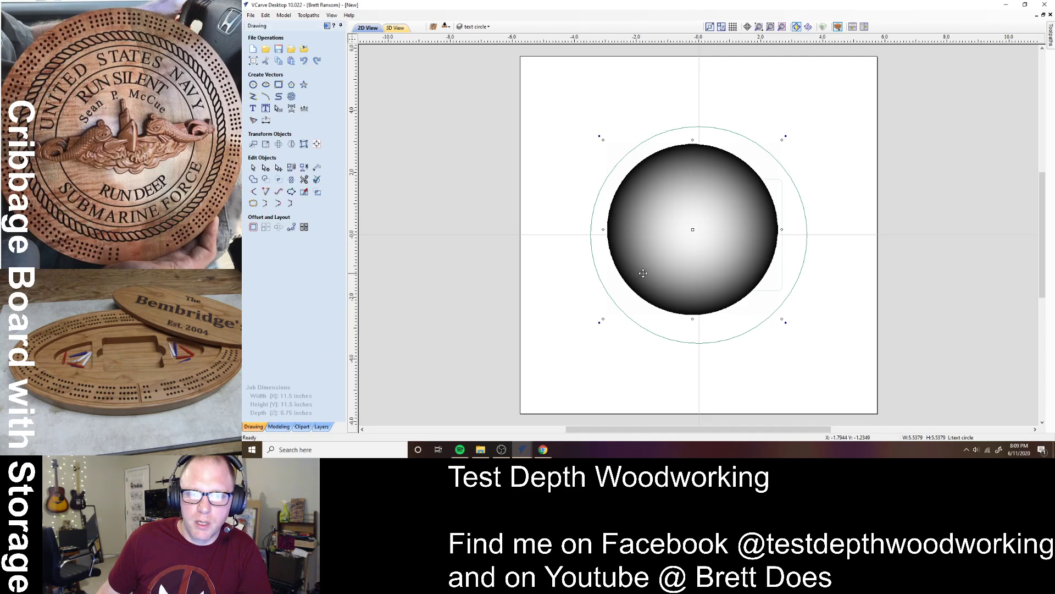
left_click(318, 144)
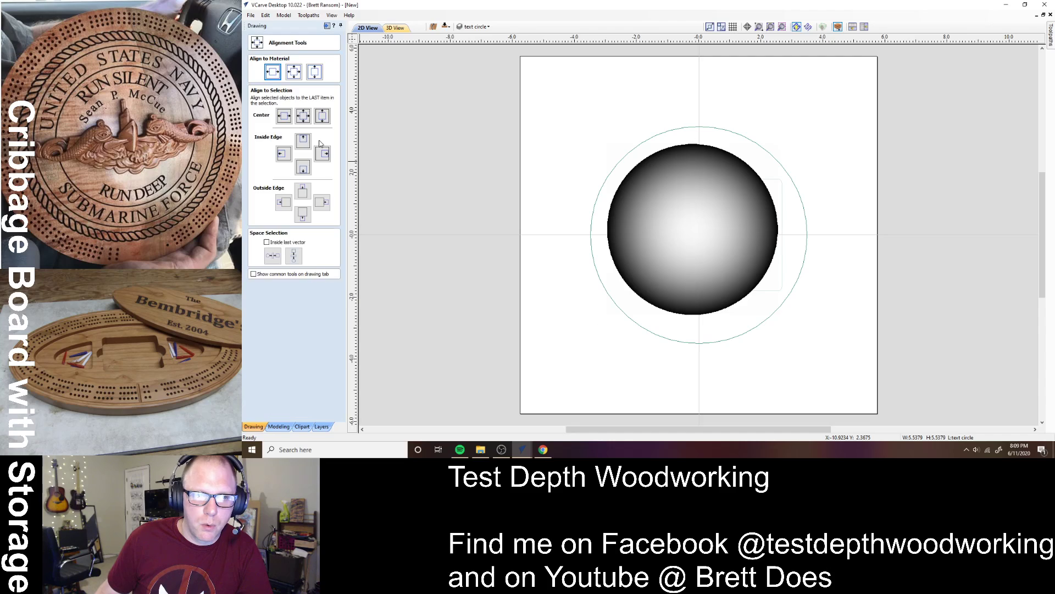
left_click(293, 71)
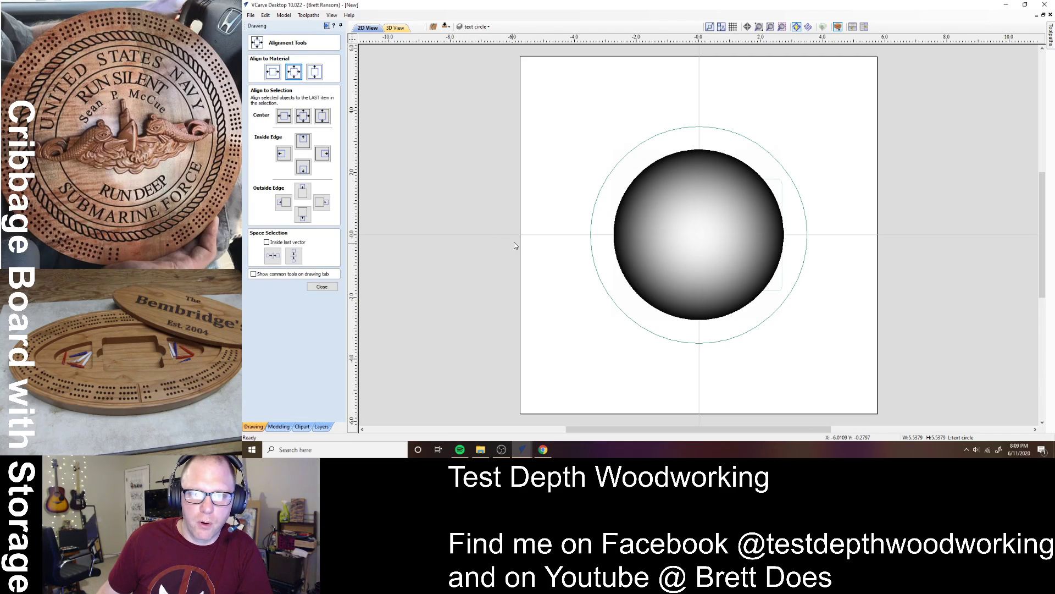
left_click(321, 287)
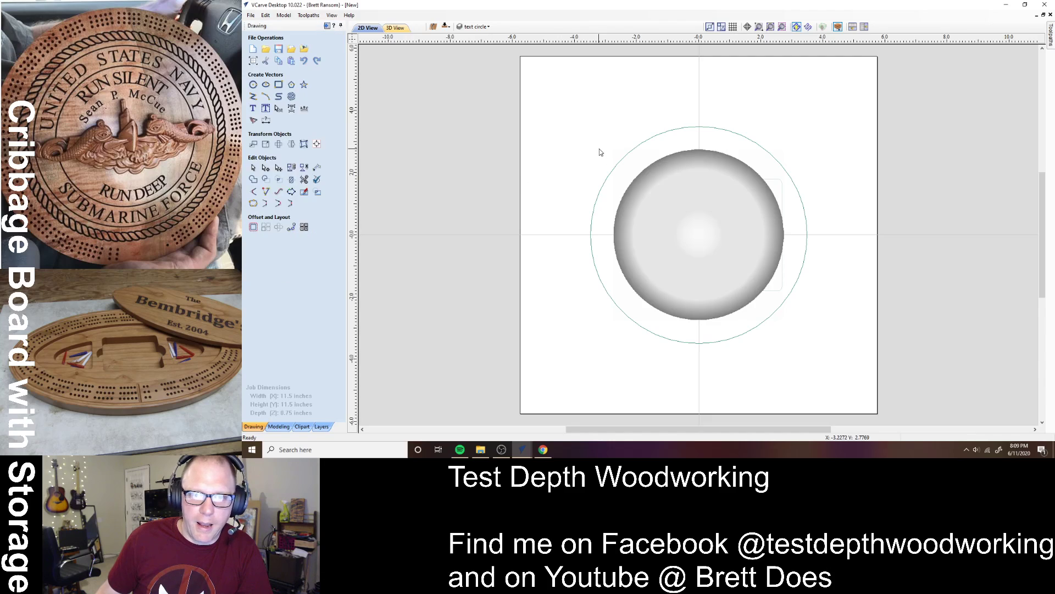
left_click(629, 158)
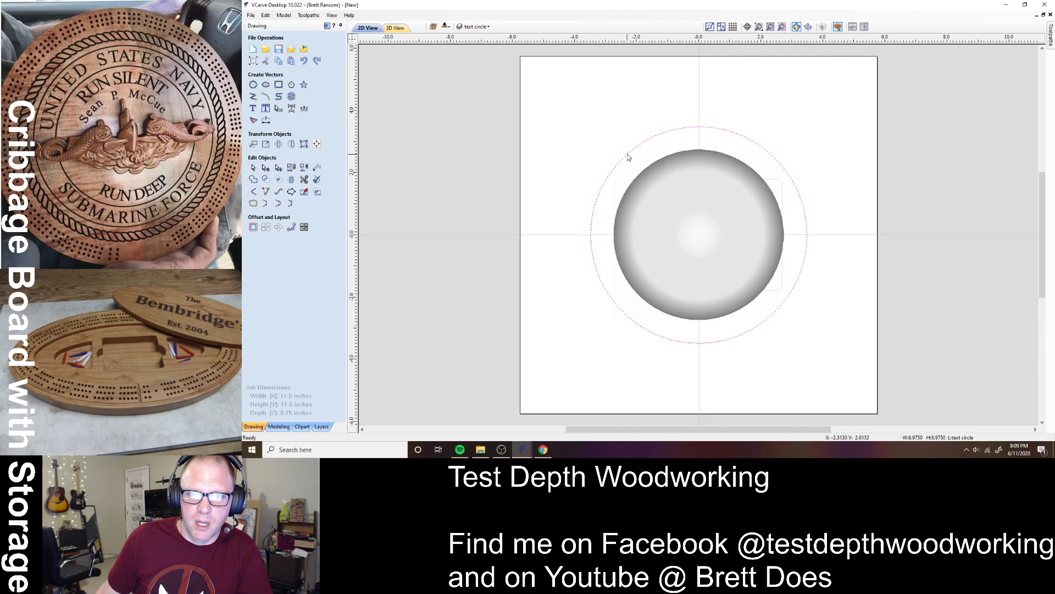
- Check the lid circle's size and resize the dome relief to fit inside it
left_click(265, 144)
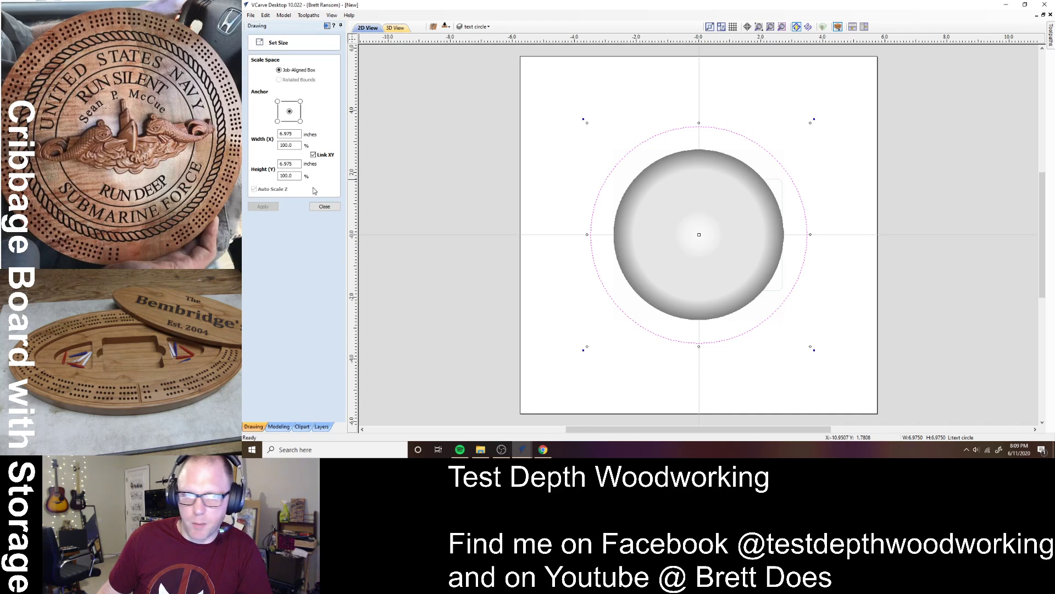
left_click(324, 206)
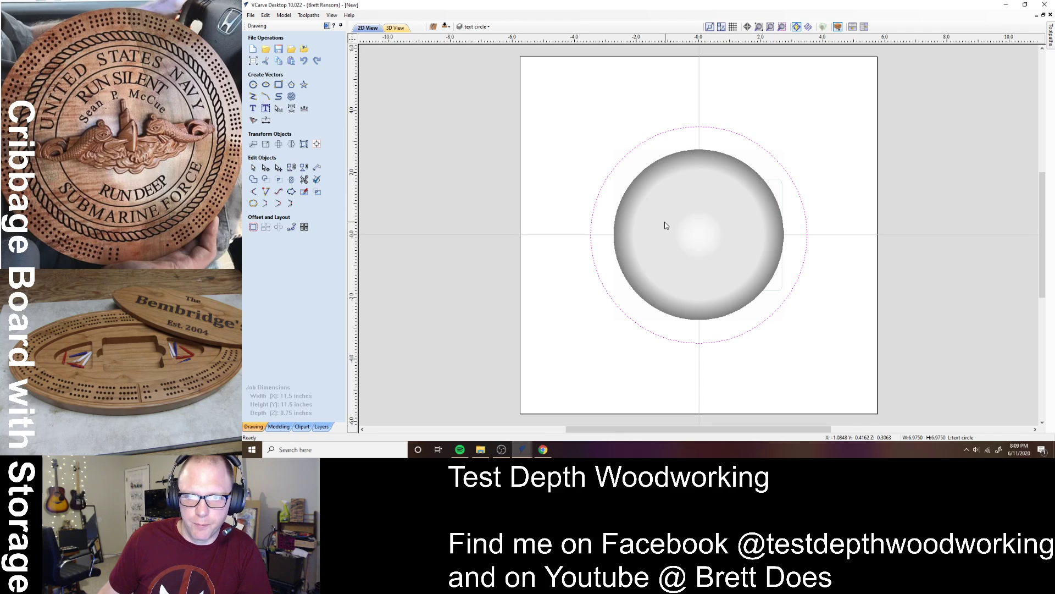
left_click(652, 200)
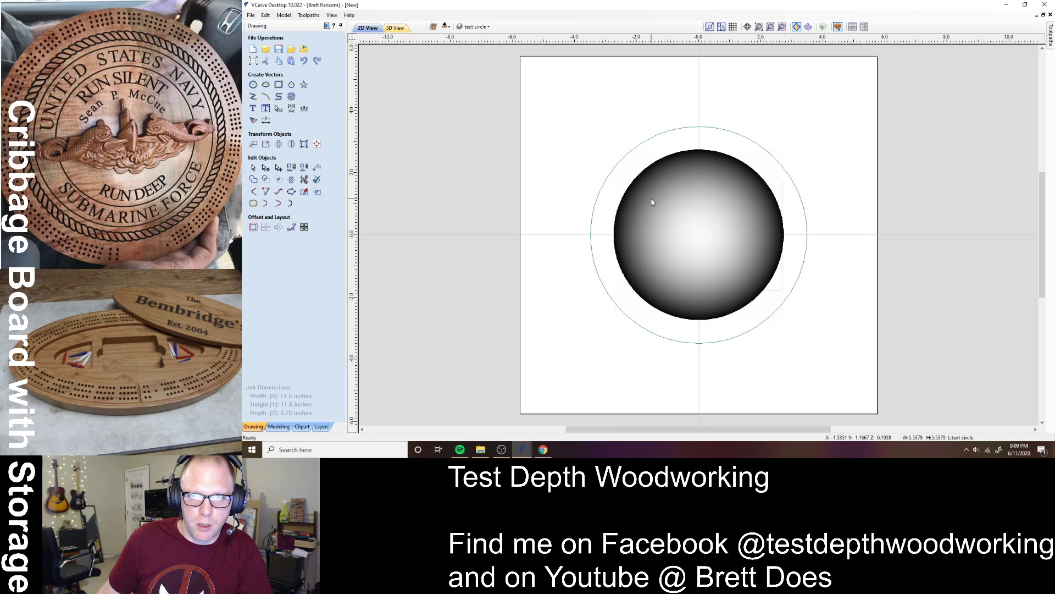
left_click(316, 168)
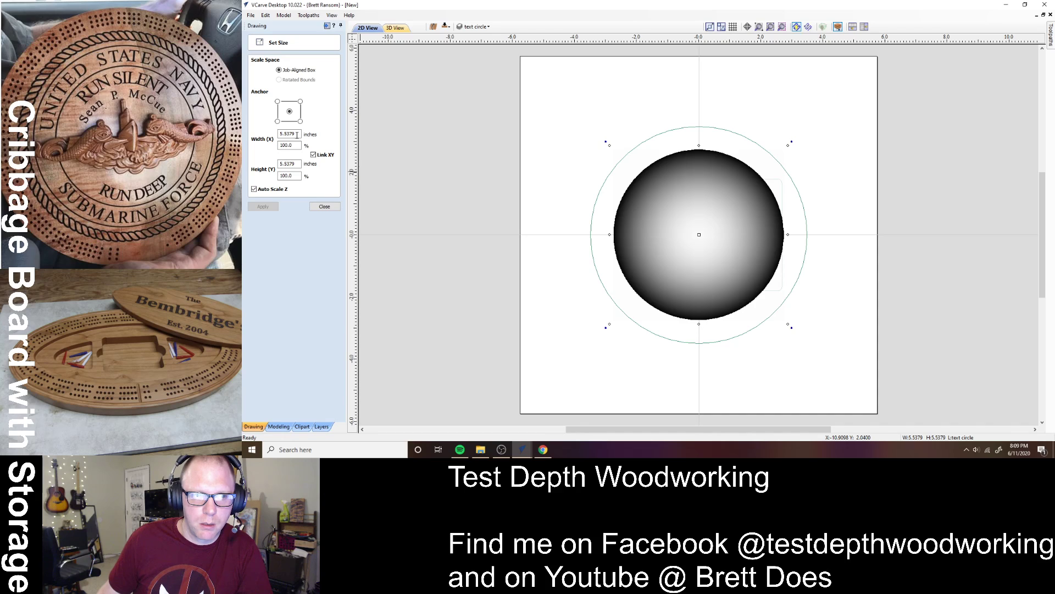
double_click(297, 134)
type("6.975")
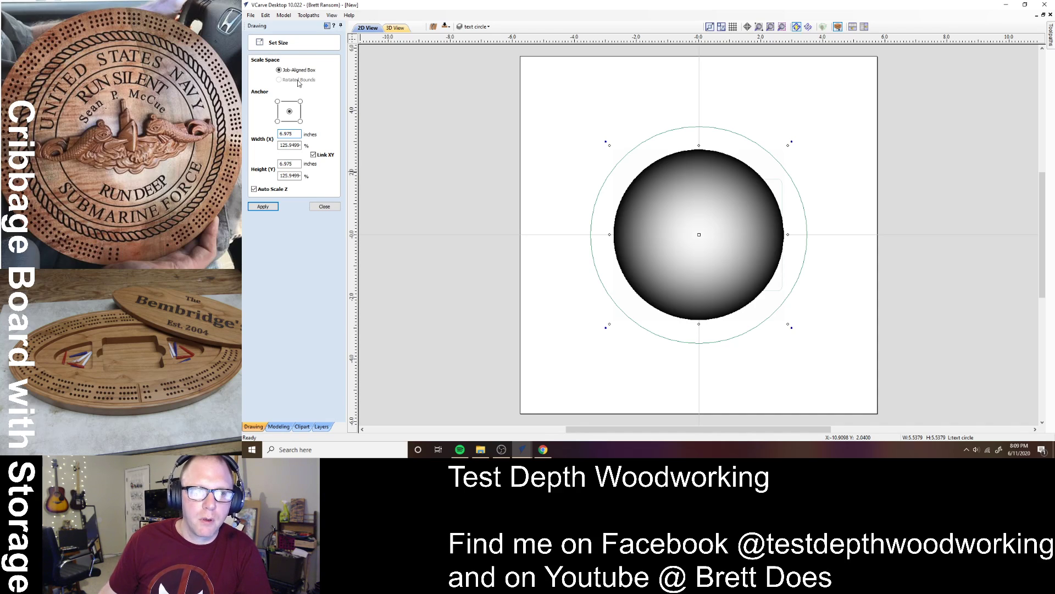
left_click(263, 206)
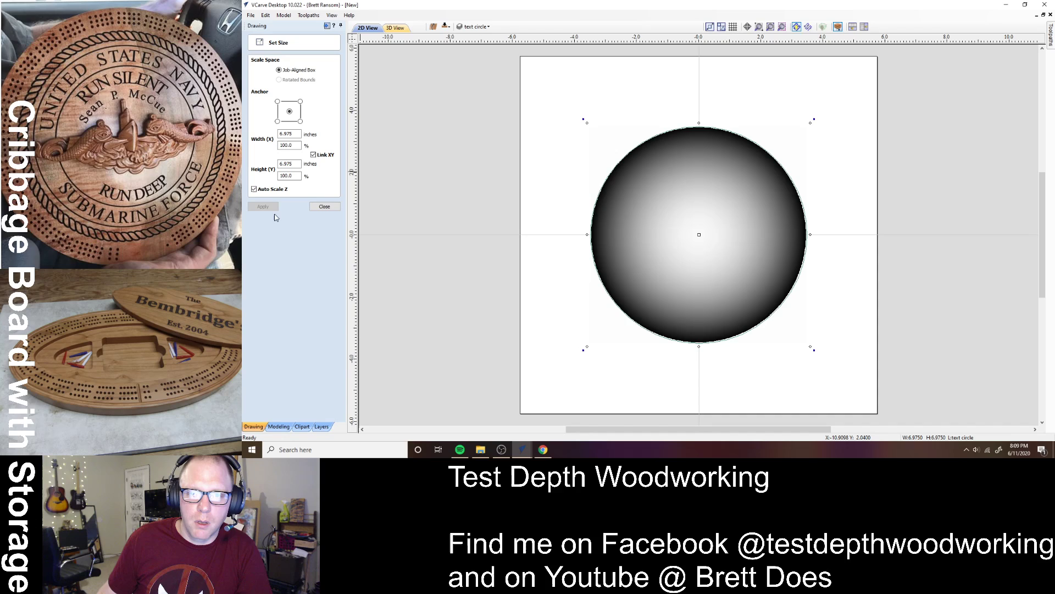
left_click(323, 207)
left_click(316, 144)
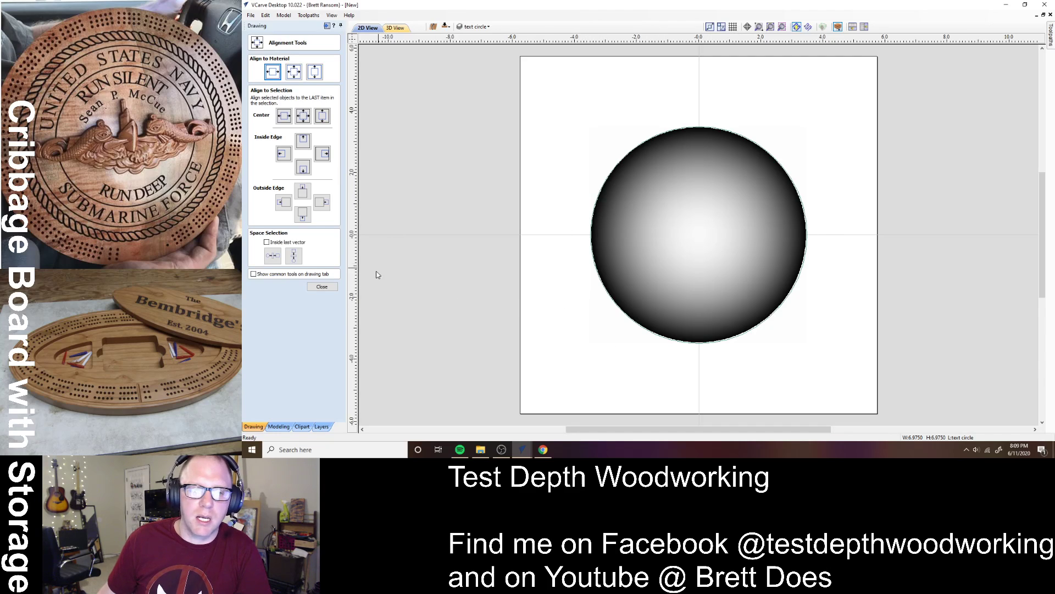
left_click(323, 287)
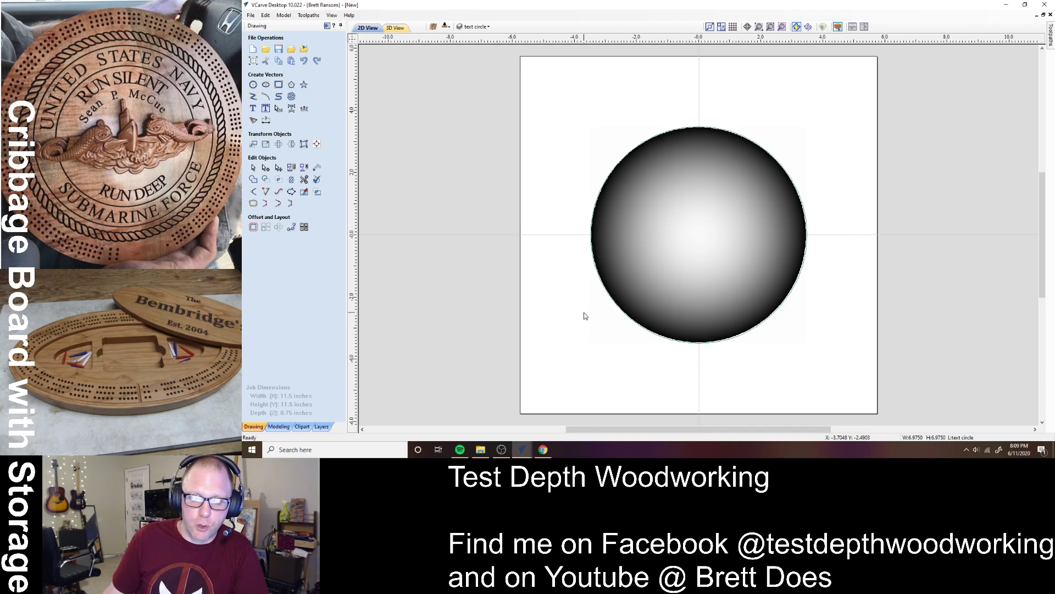
- Enlarge the dome circle to 7.25 inches and close the sizing form
left_click(629, 277)
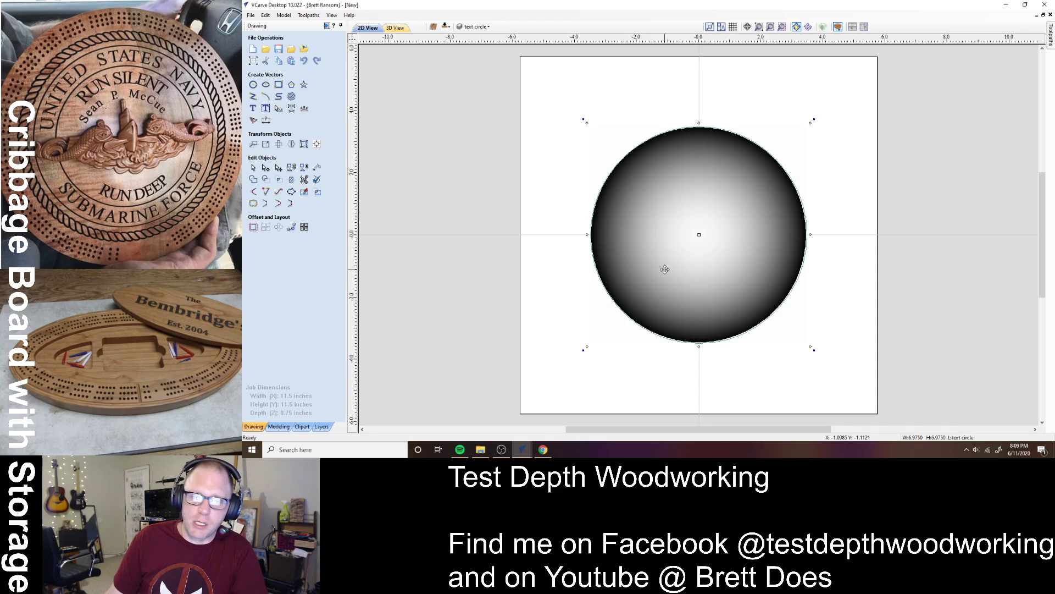
left_click(266, 144)
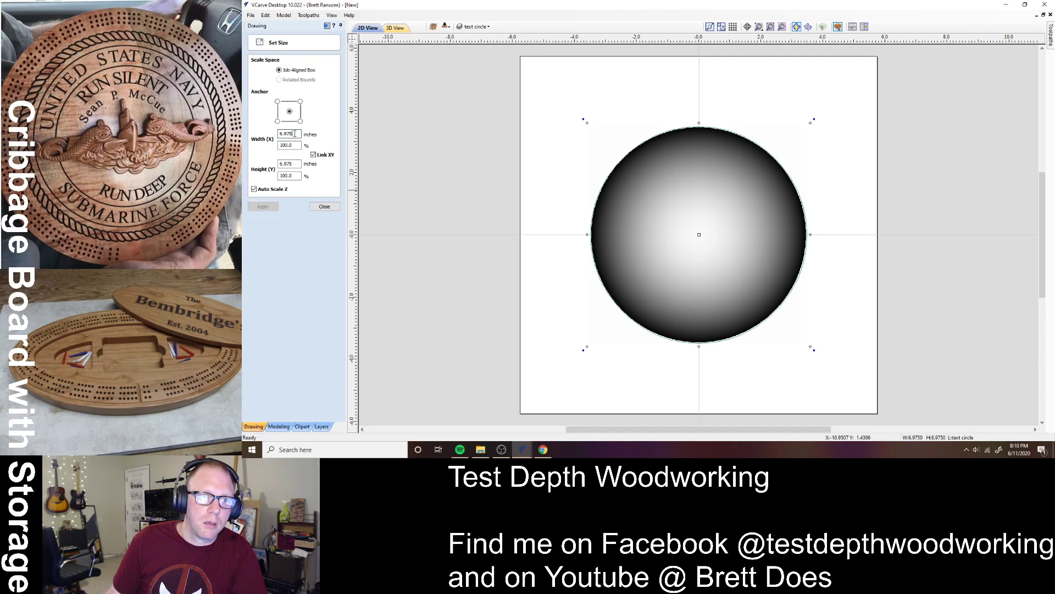
type("70.25")
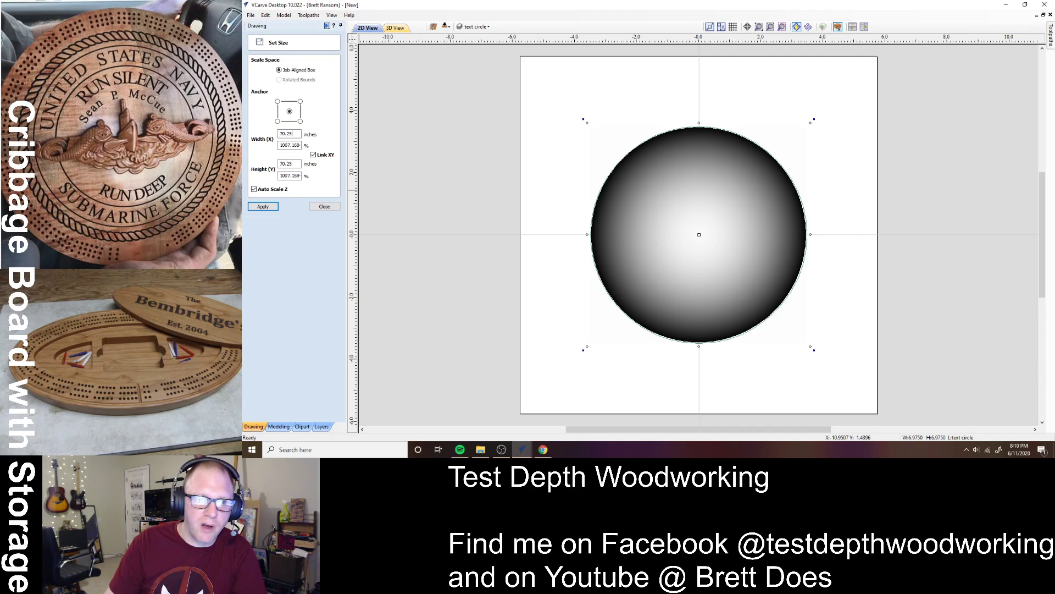
key("BackSpace")
key("BackSpace")
key("BackSpace")
key("BackSpace")
key("BackSpace")
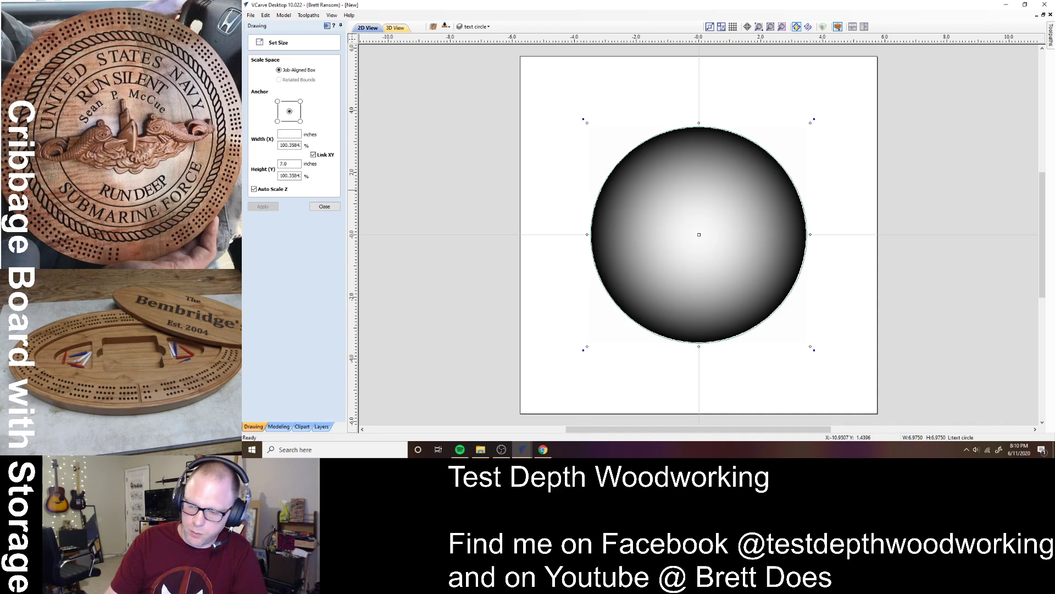
type("7.25")
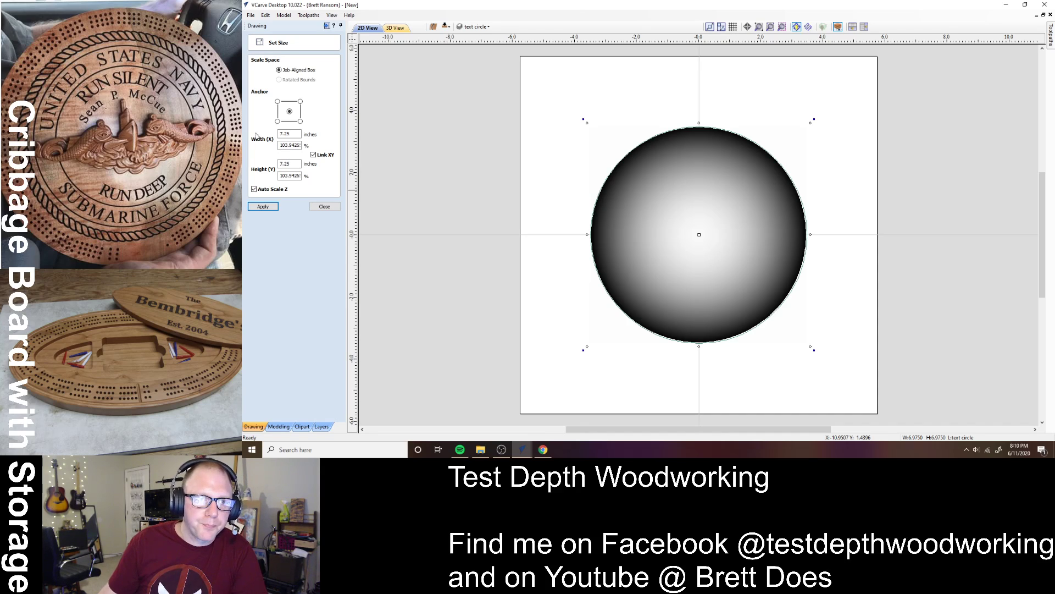
left_click(273, 206)
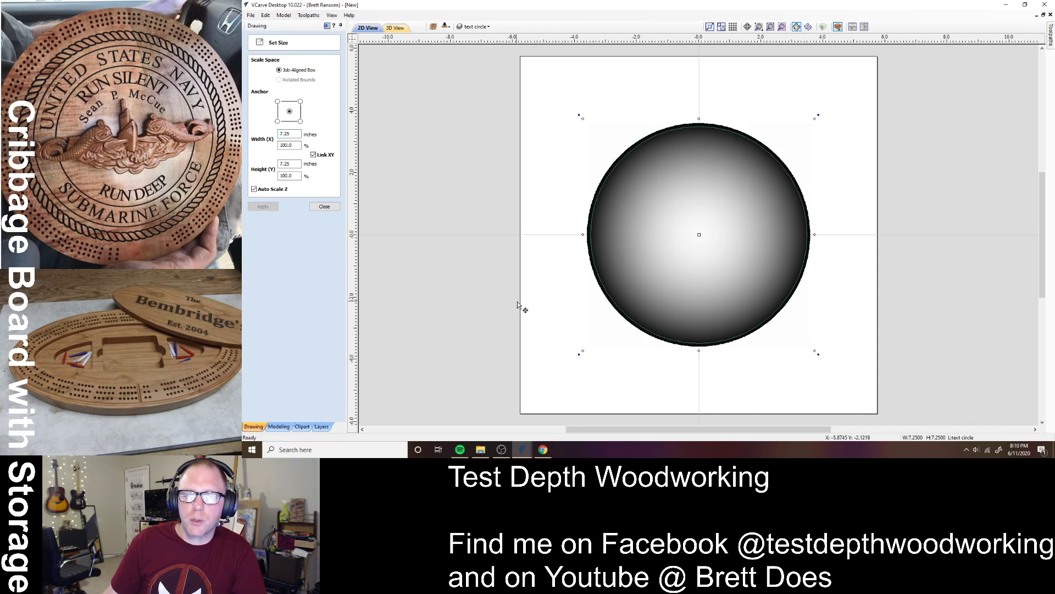
left_click(582, 345)
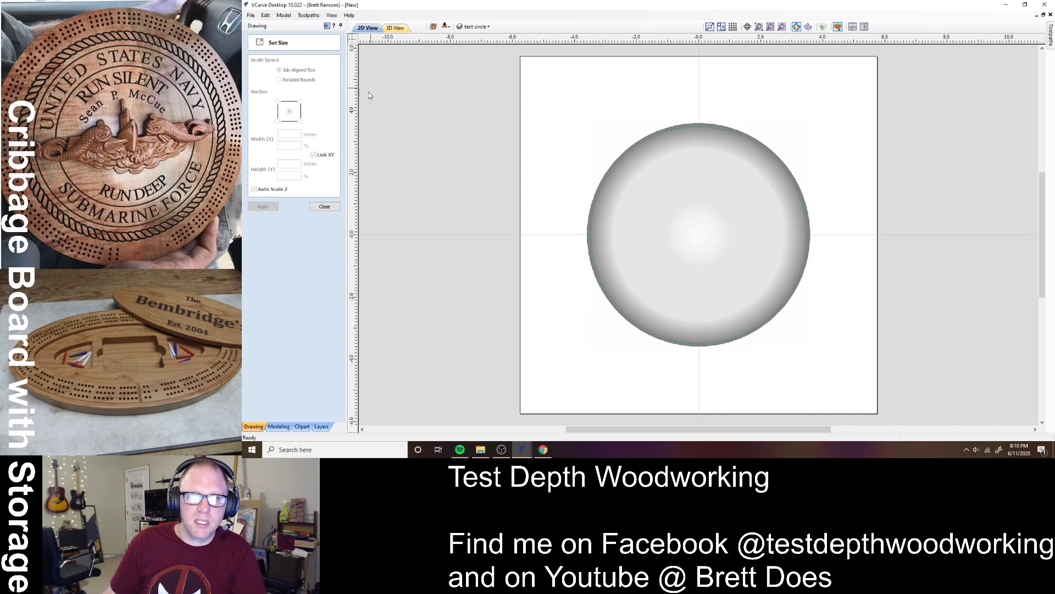
left_click(325, 207)
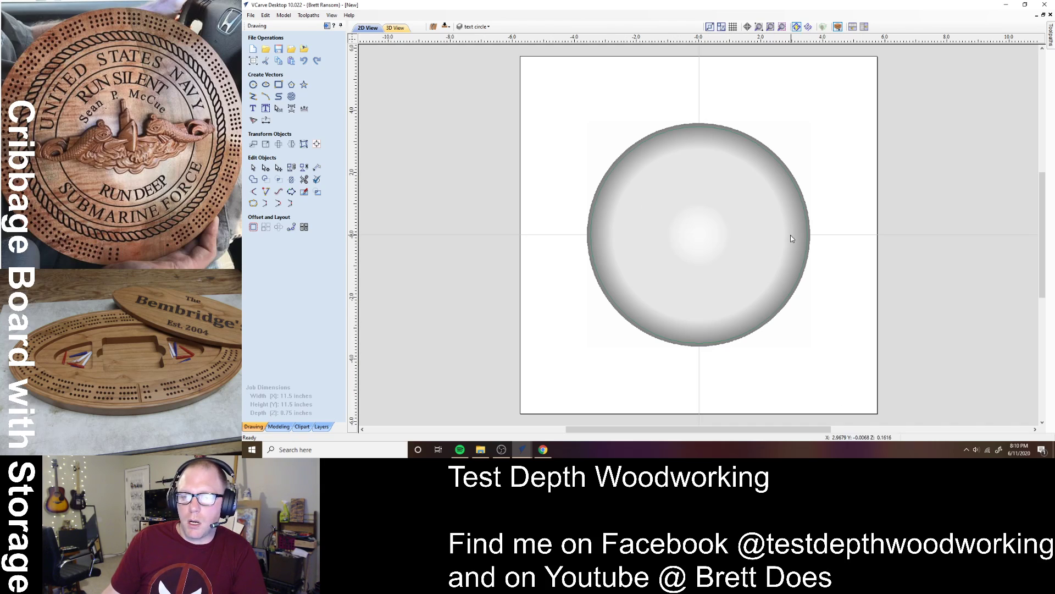
left_click(741, 220)
left_click(552, 219)
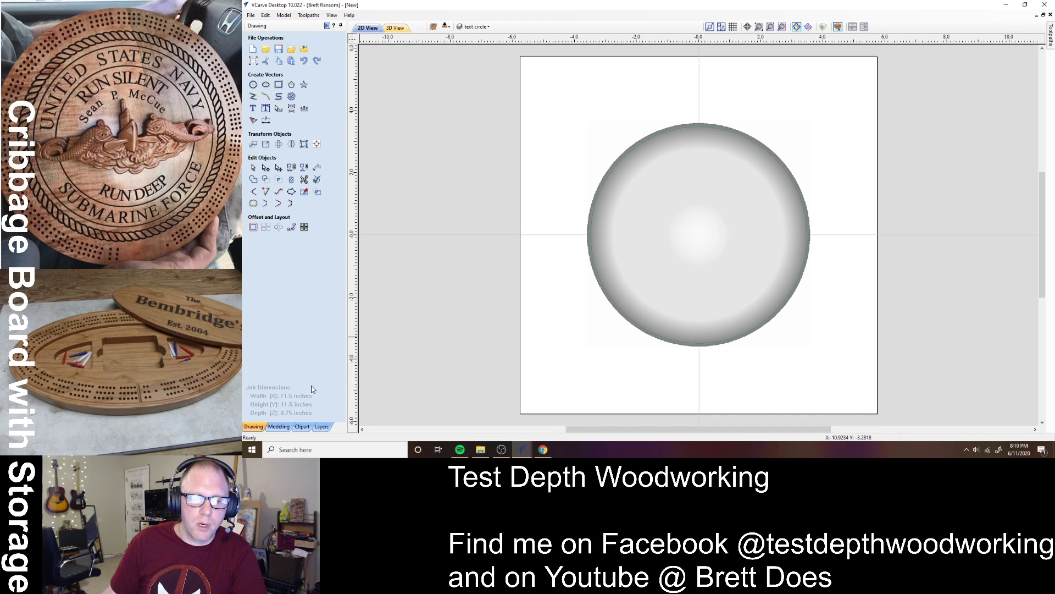
- Drag the 57254K_B relief from the BLUE JUMP (F:) local clipart onto the dome's centre
left_click(302, 426)
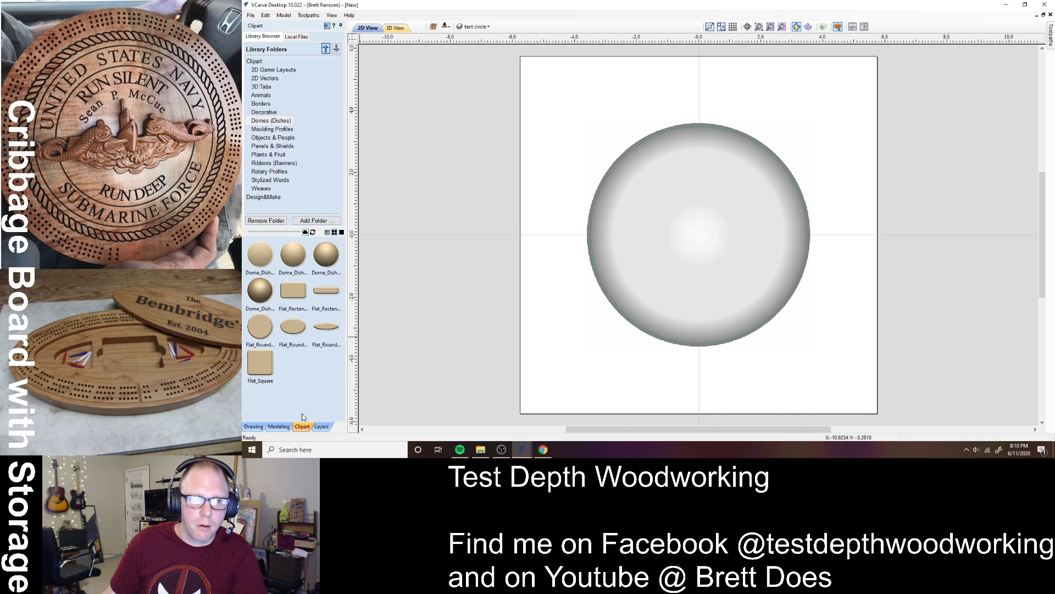
left_click(297, 37)
left_click(249, 46)
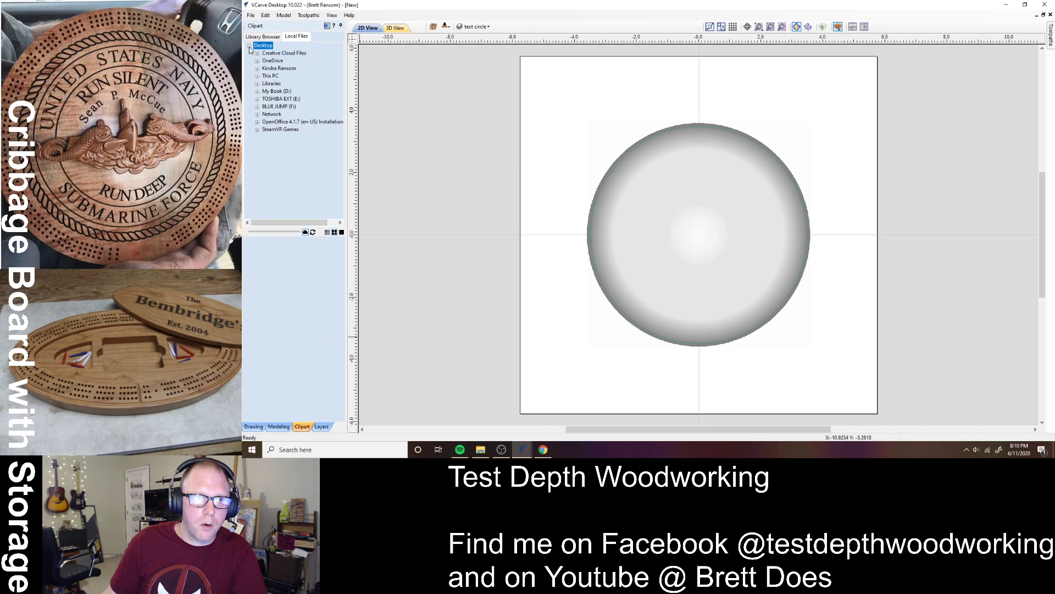
left_click(275, 107)
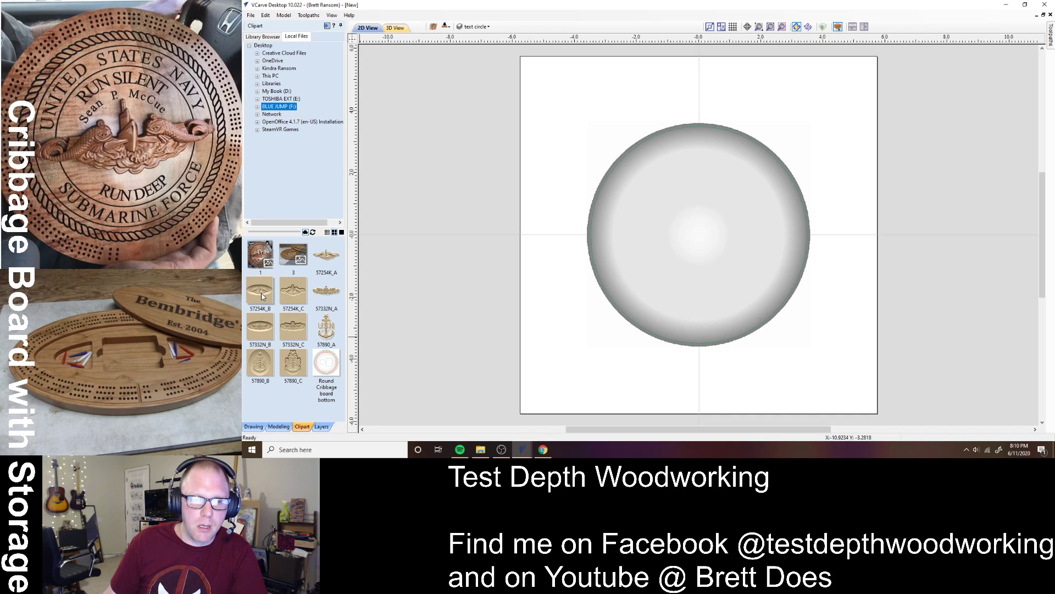
left_click_drag(262, 297, 700, 237)
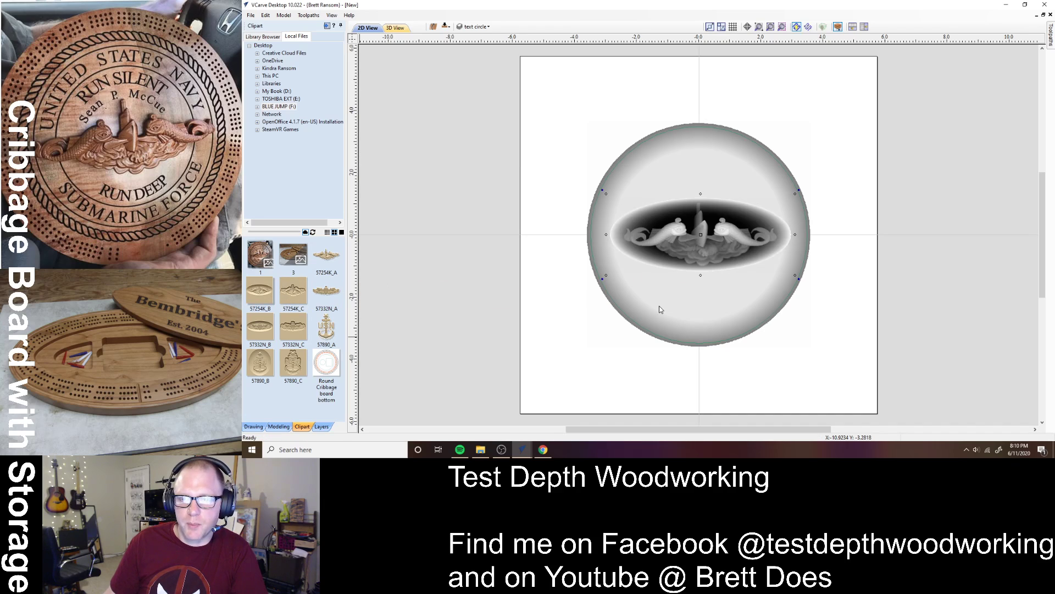
- View the design in 3D and inspect the Dome_Dish_30 component's properties
left_click(277, 427)
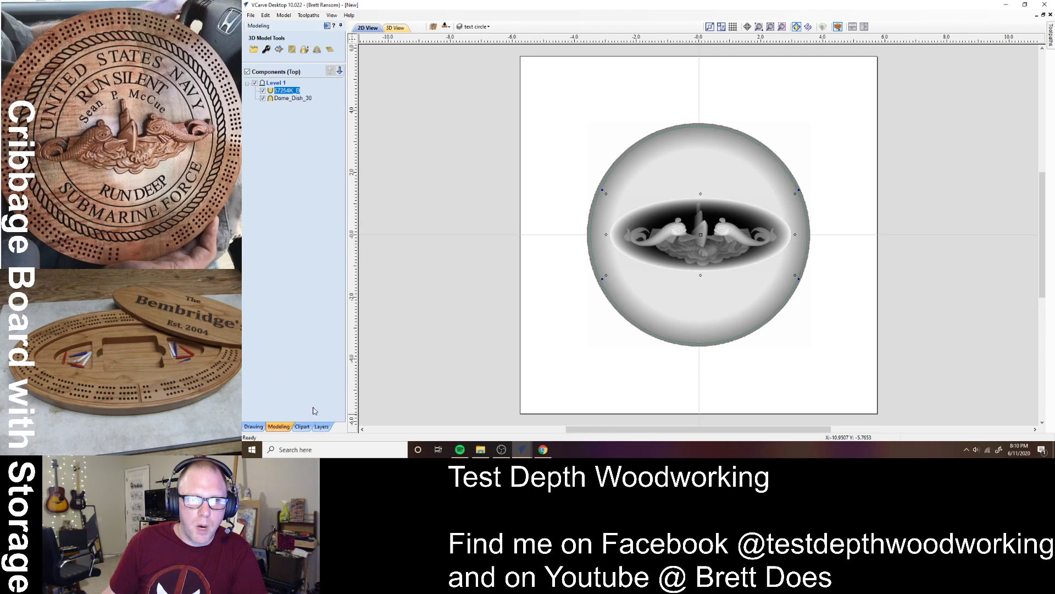
left_click(392, 28)
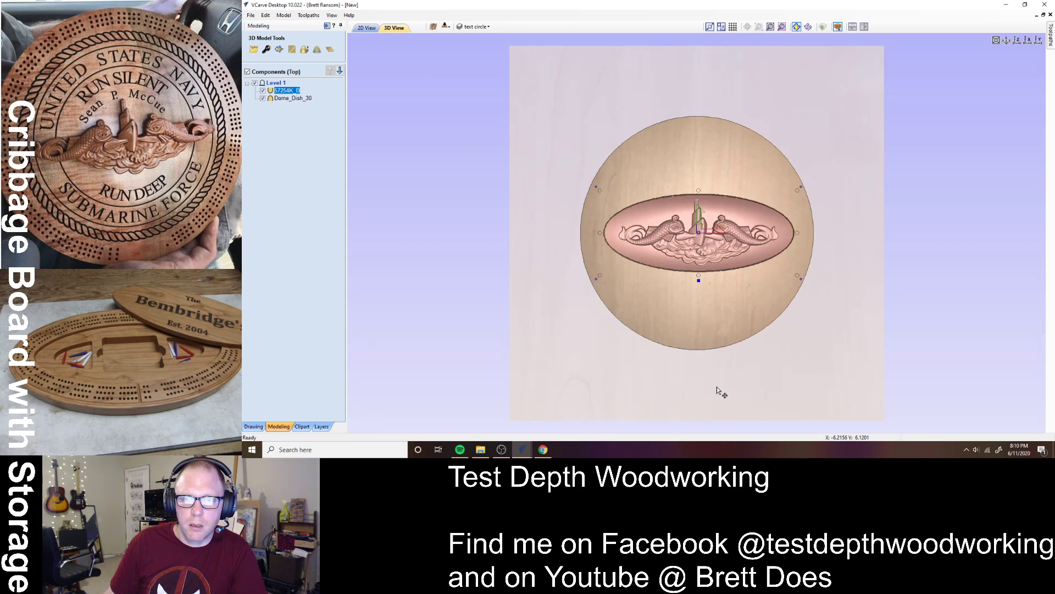
left_click_drag(709, 416, 683, 325)
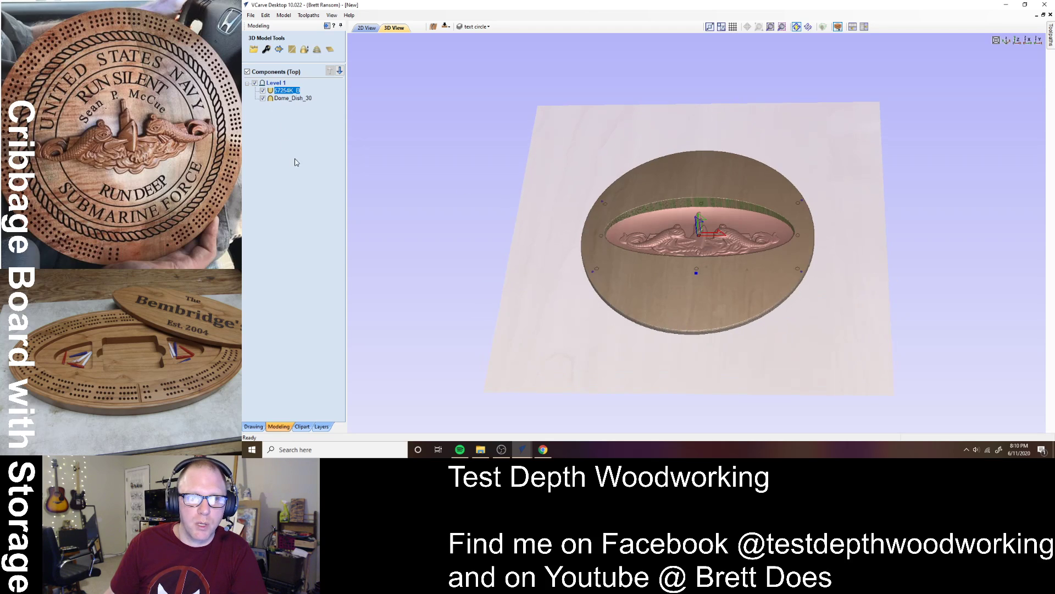
left_click(279, 99)
double_click(279, 99)
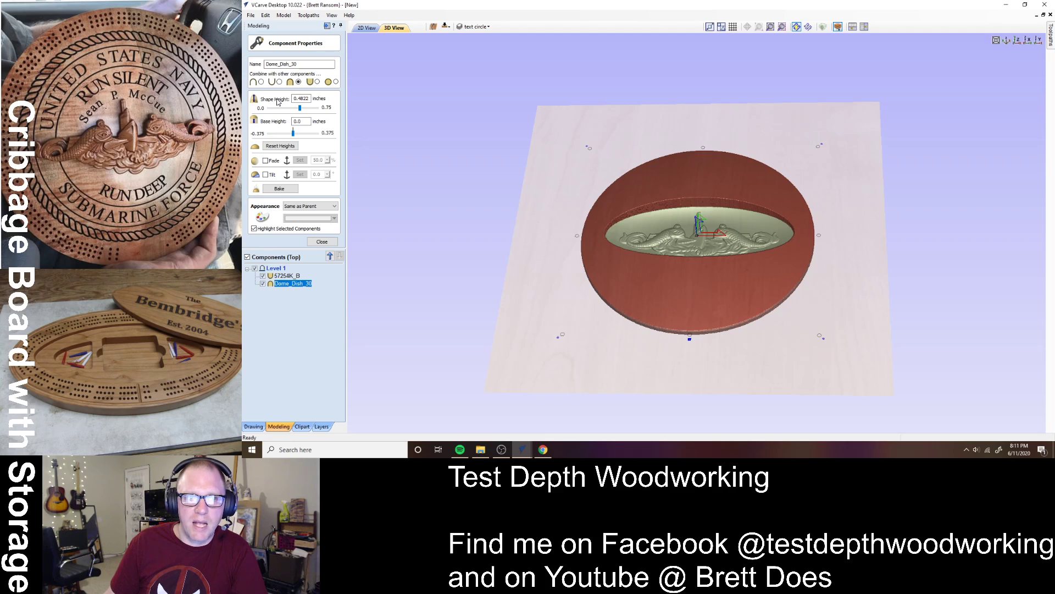
left_click(322, 242)
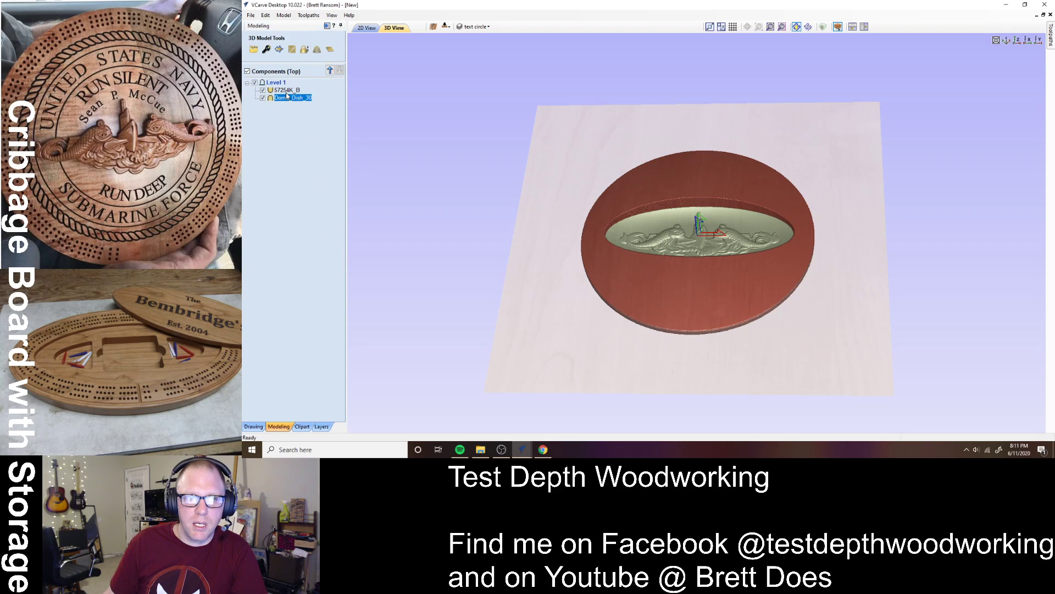
- Set the 57254K_B relief's combine mode to Add, checking the raised result in 3D
double_click(286, 90)
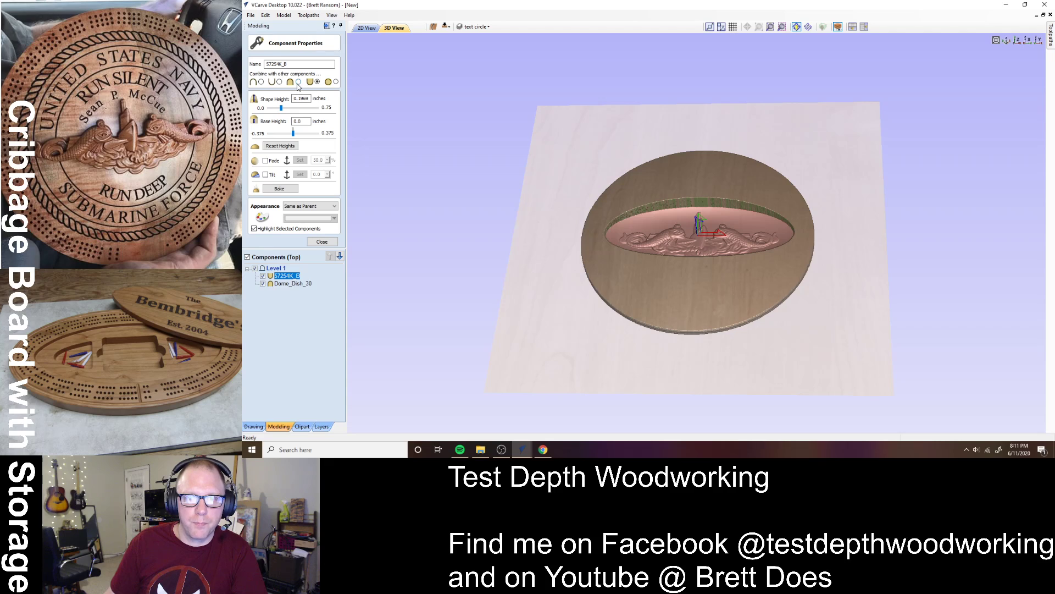
left_click(299, 82)
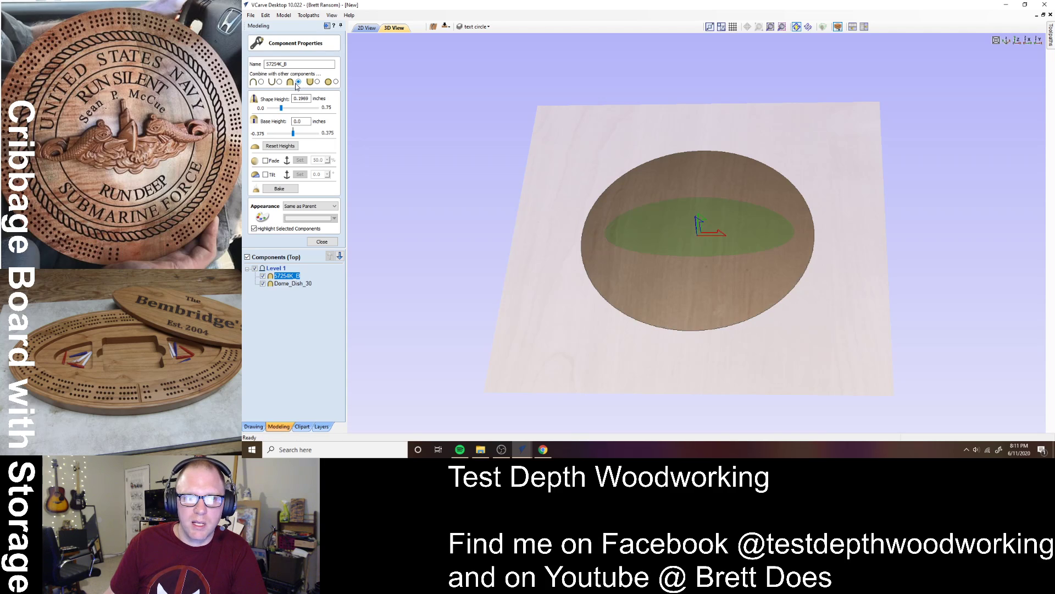
left_click(278, 82)
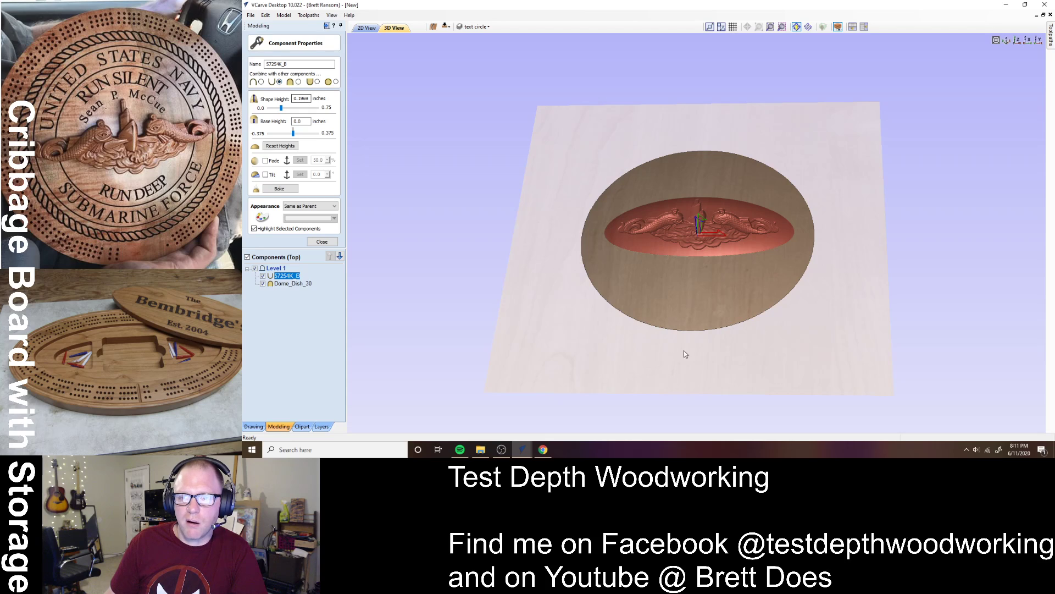
left_click_drag(684, 351, 632, 292)
left_click(260, 82)
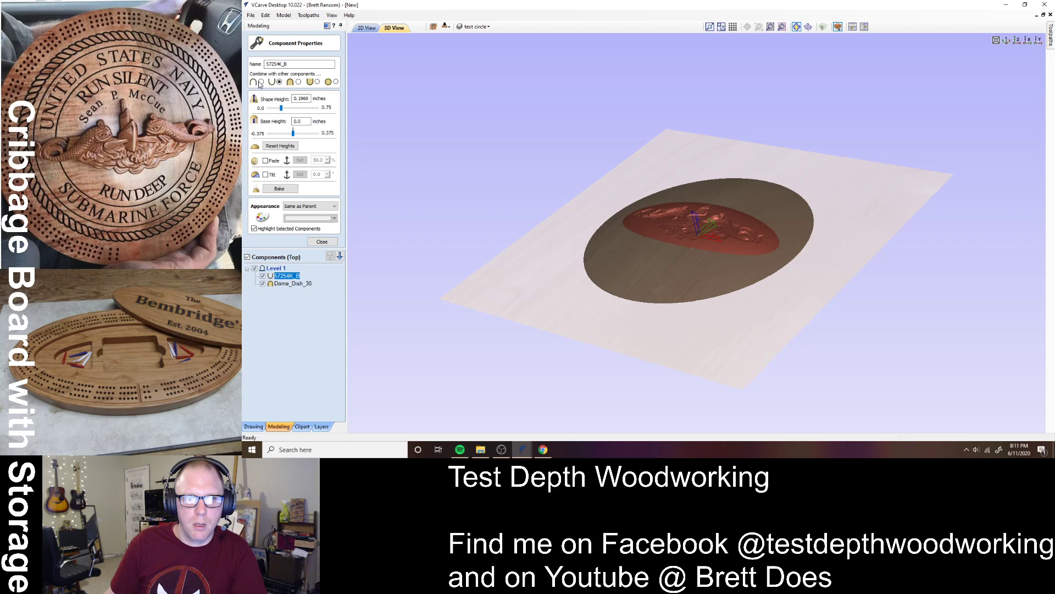
left_click_drag(729, 291, 775, 359)
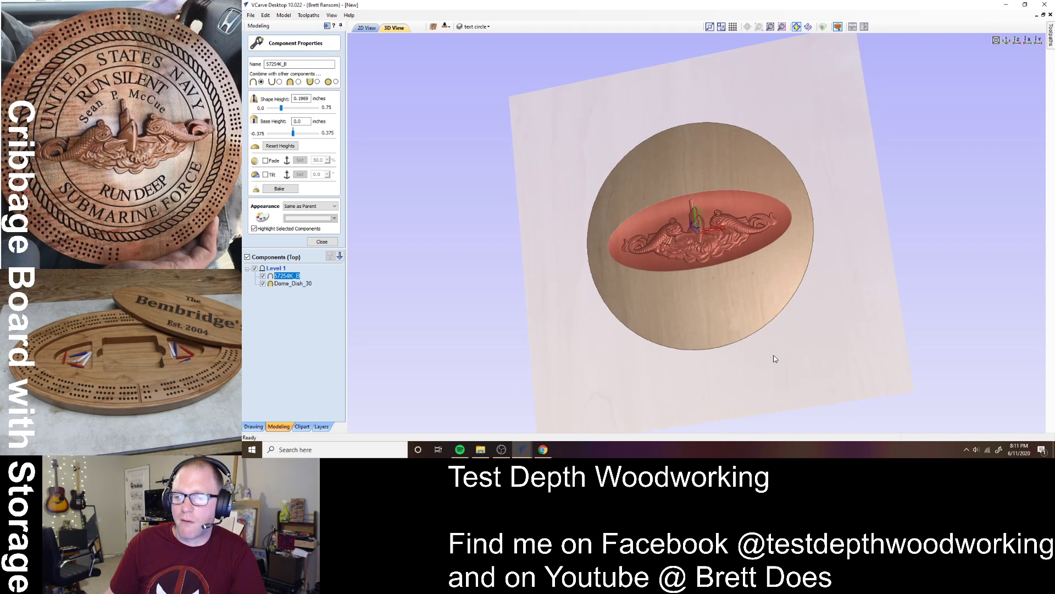
left_click(322, 242)
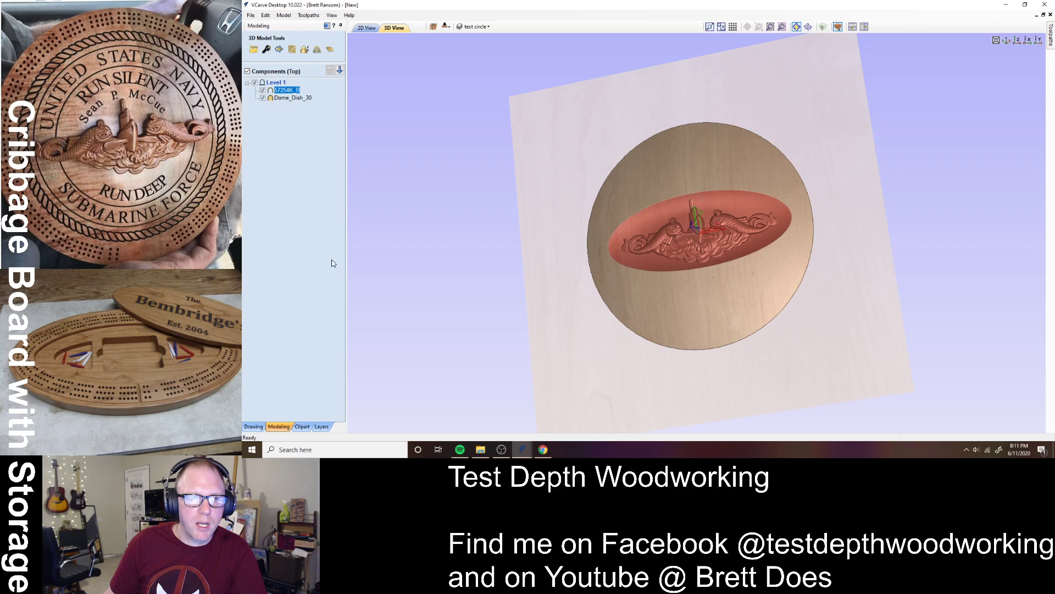
- Review the Dome_Dish_30 properties from an edge-on view, then return to the drawing tools
double_click(284, 99)
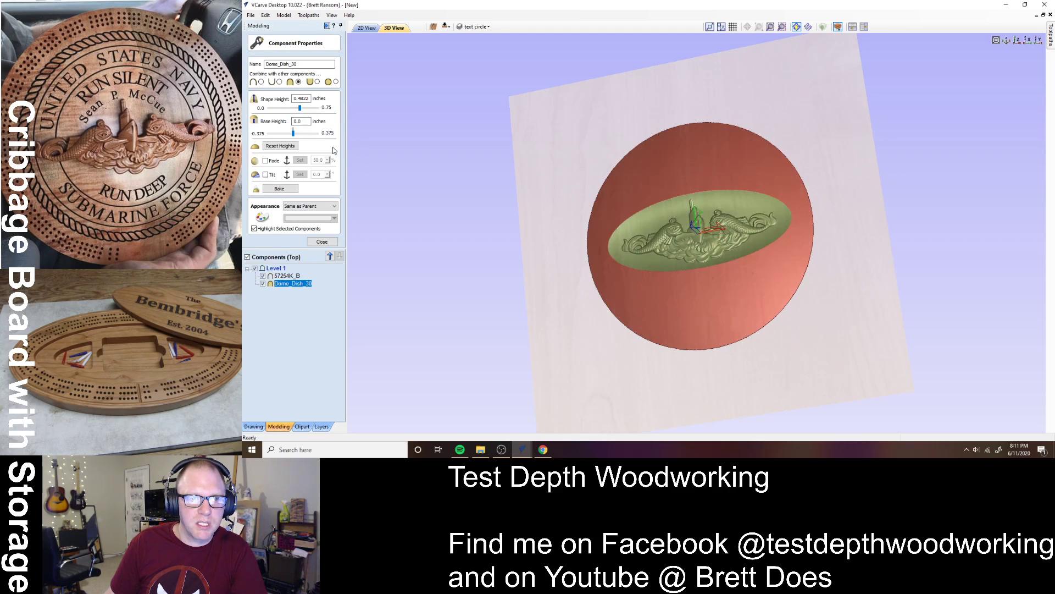
left_click_drag(680, 376, 696, 324)
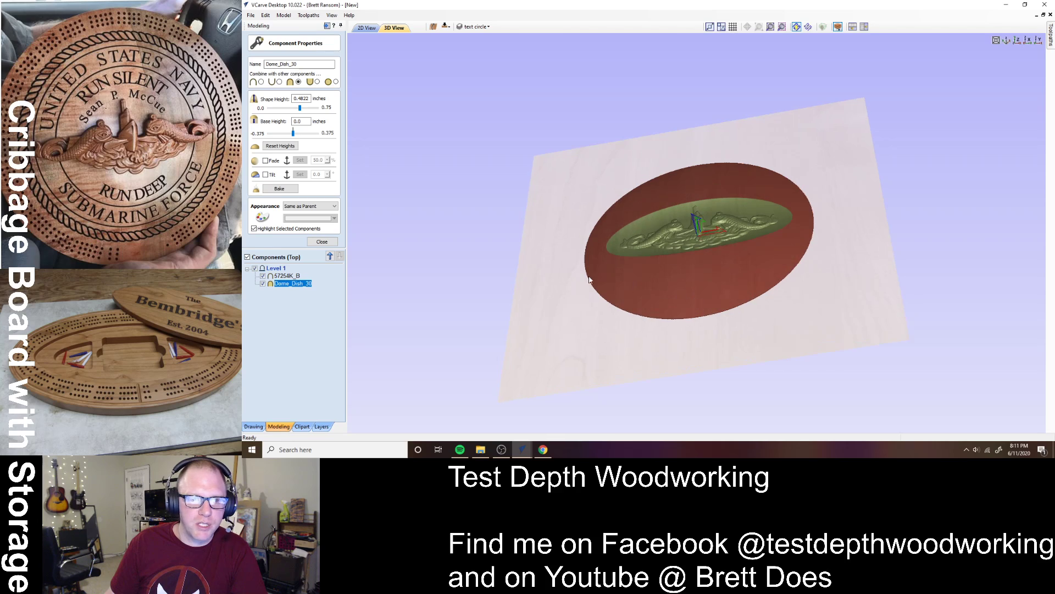
left_click(321, 242)
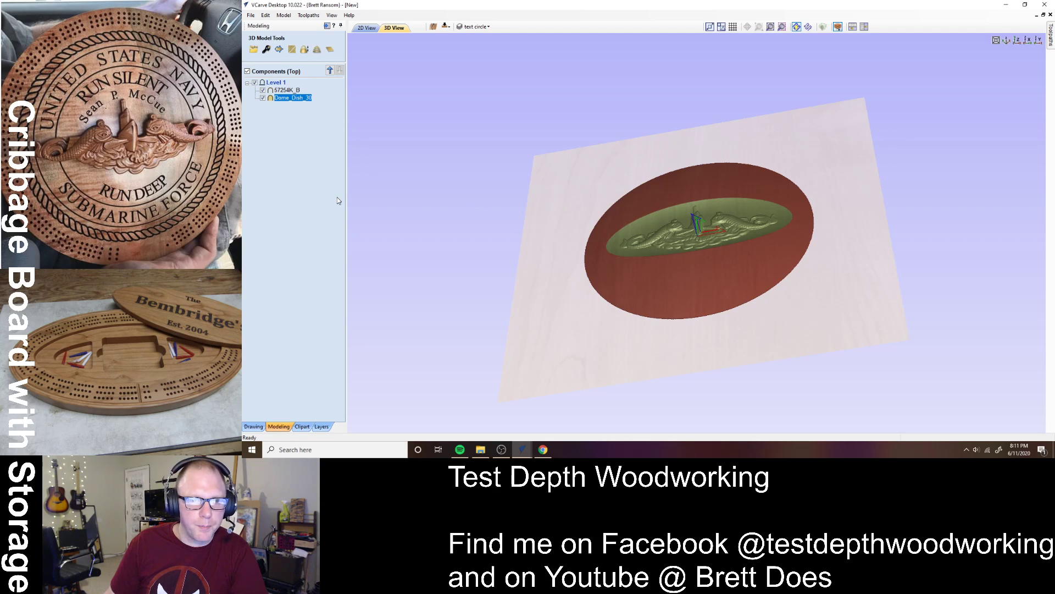
left_click(263, 426)
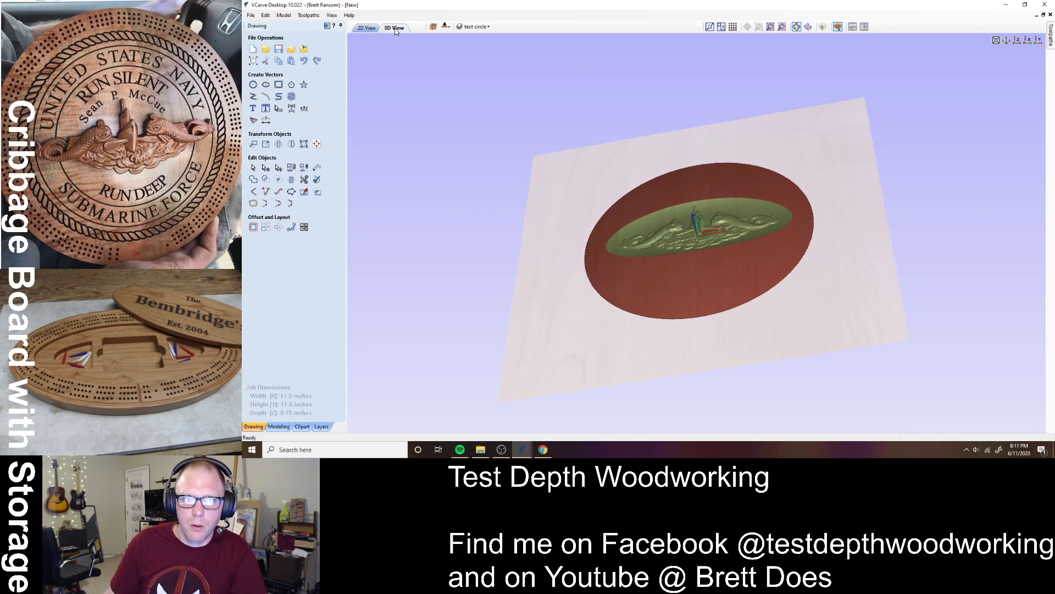
- In the 2D view, align the submarine relief to the material centre within the dome
left_click(368, 29)
left_click(647, 254)
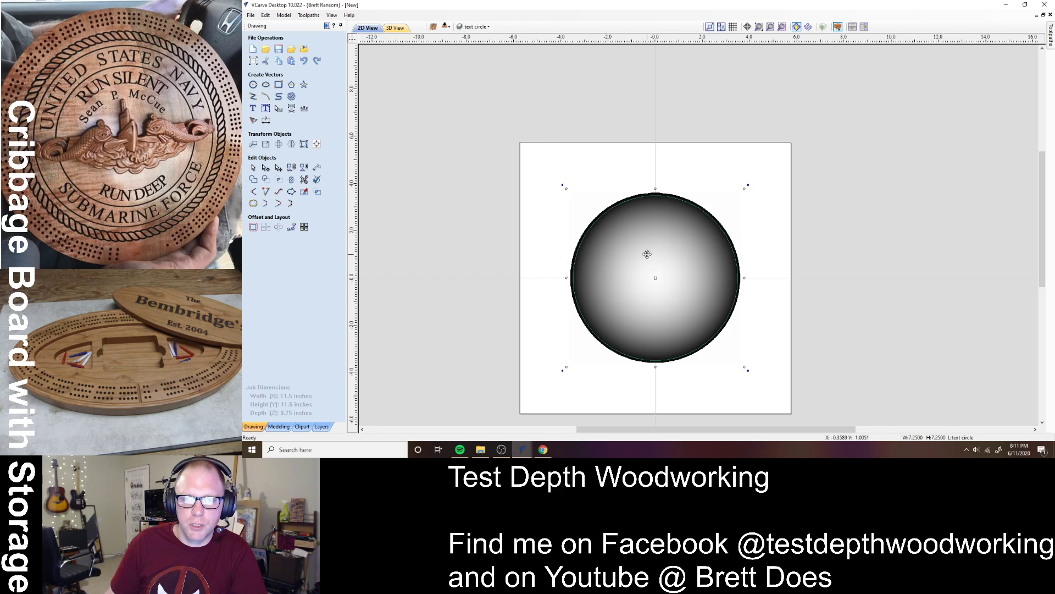
left_click(803, 258)
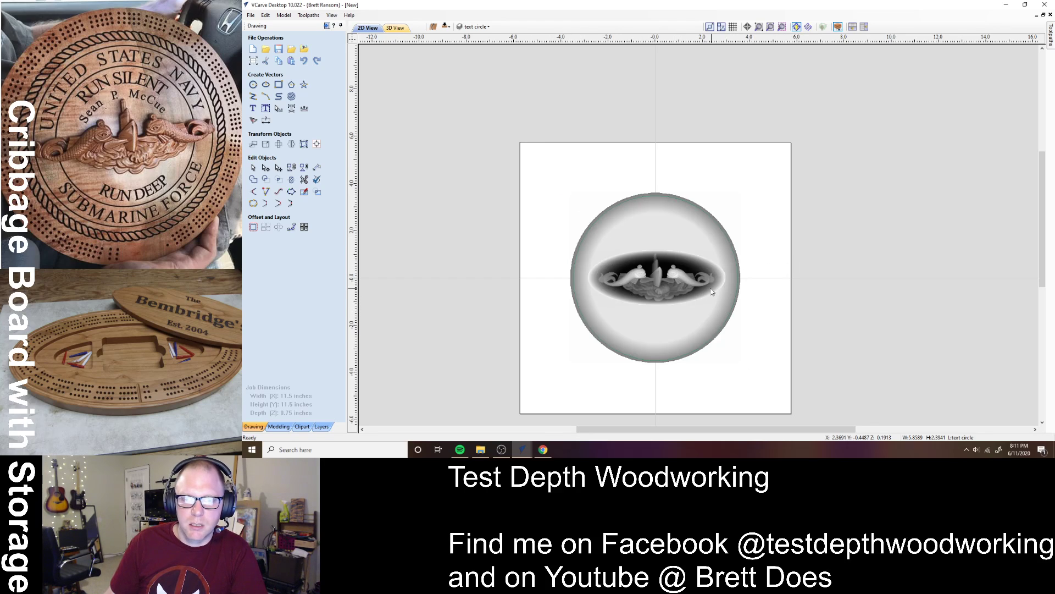
left_click(316, 143)
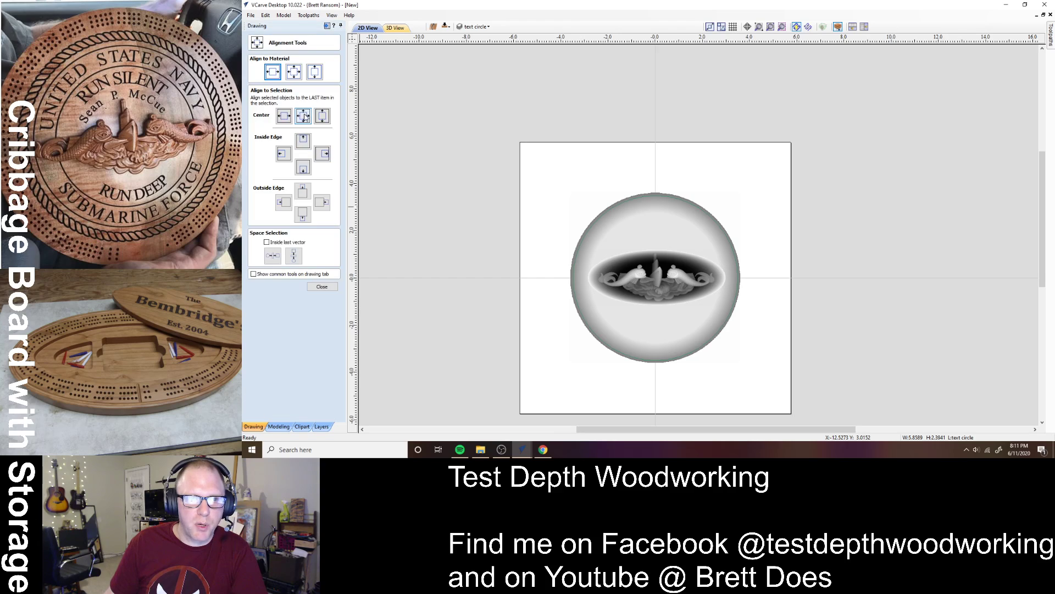
left_click(294, 75)
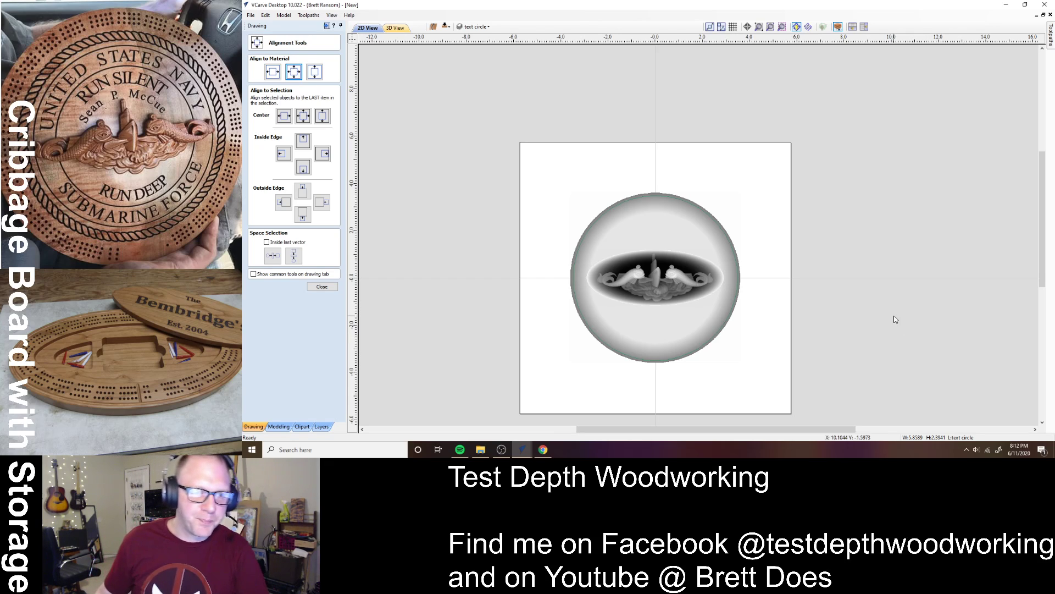
left_click(322, 286)
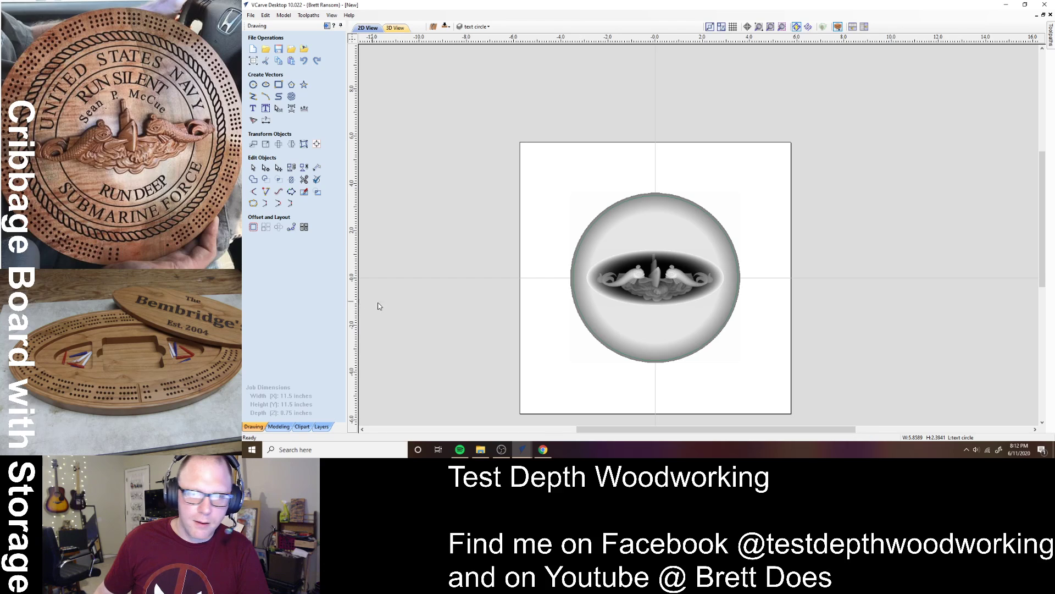
left_click(577, 376)
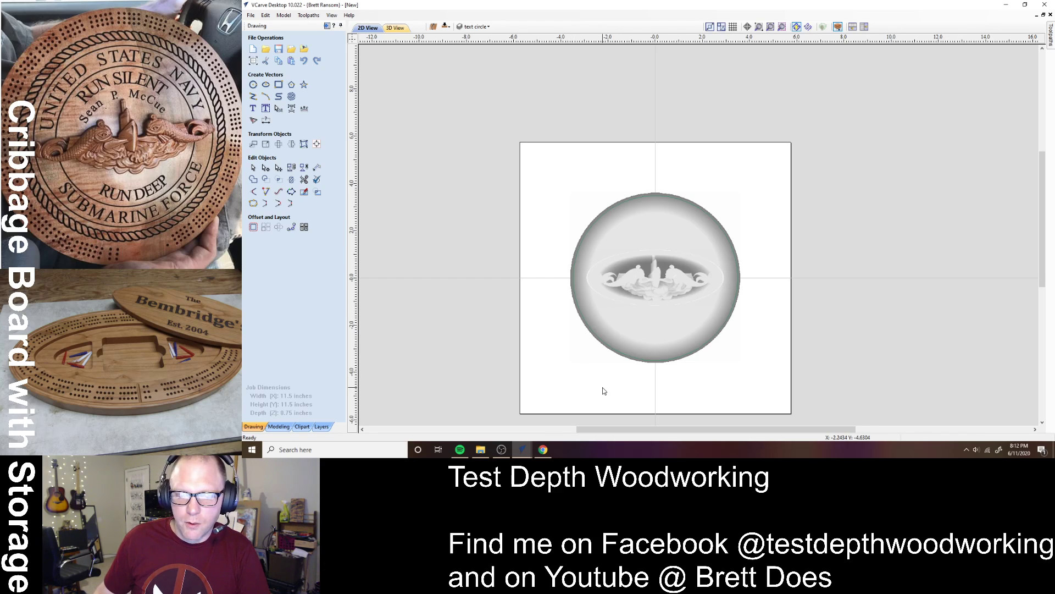
left_click(740, 338)
left_click(795, 329)
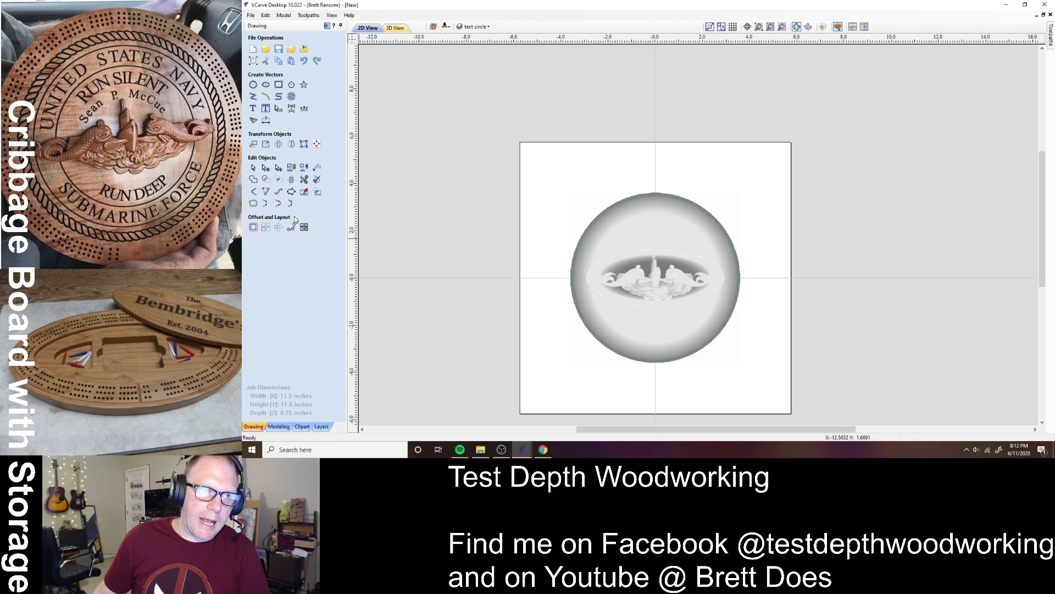
- Draw a 5.2-inch diameter circle centred at 0,0 around the dome insignia
left_click(253, 85)
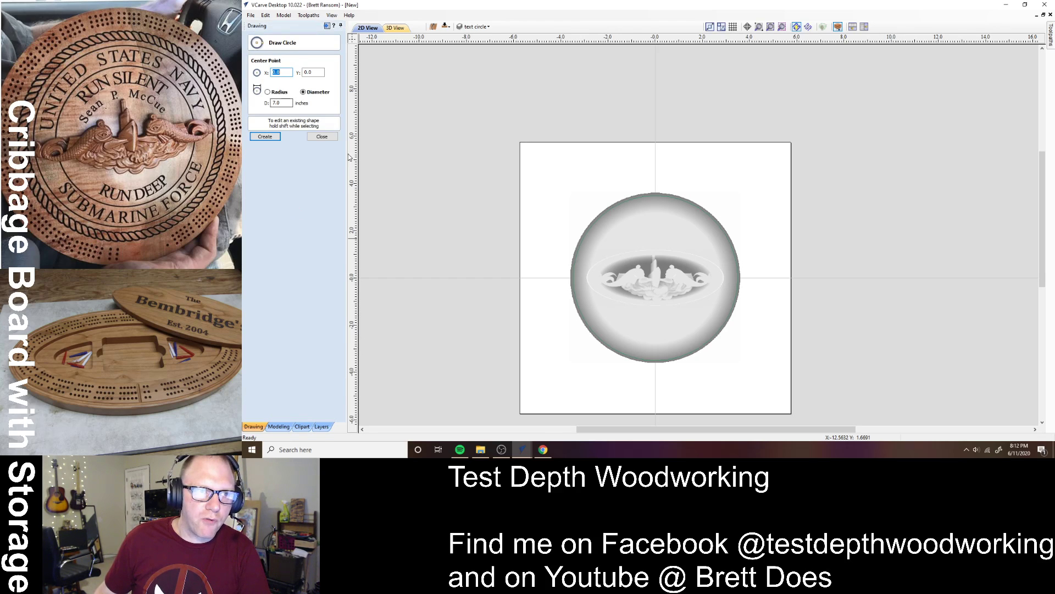
left_click(655, 277)
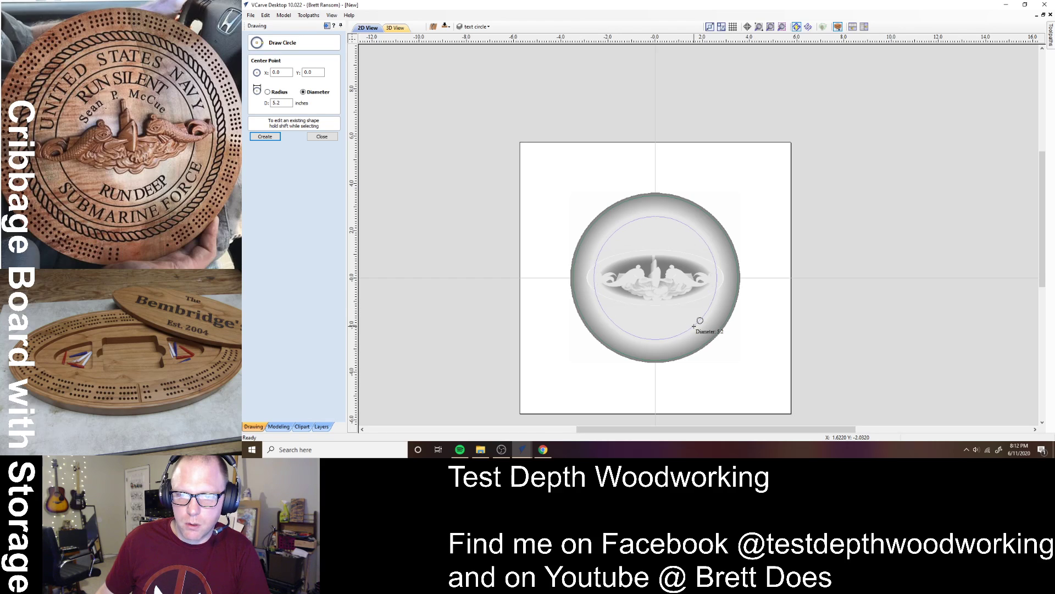
type("5.2")
key("Return")
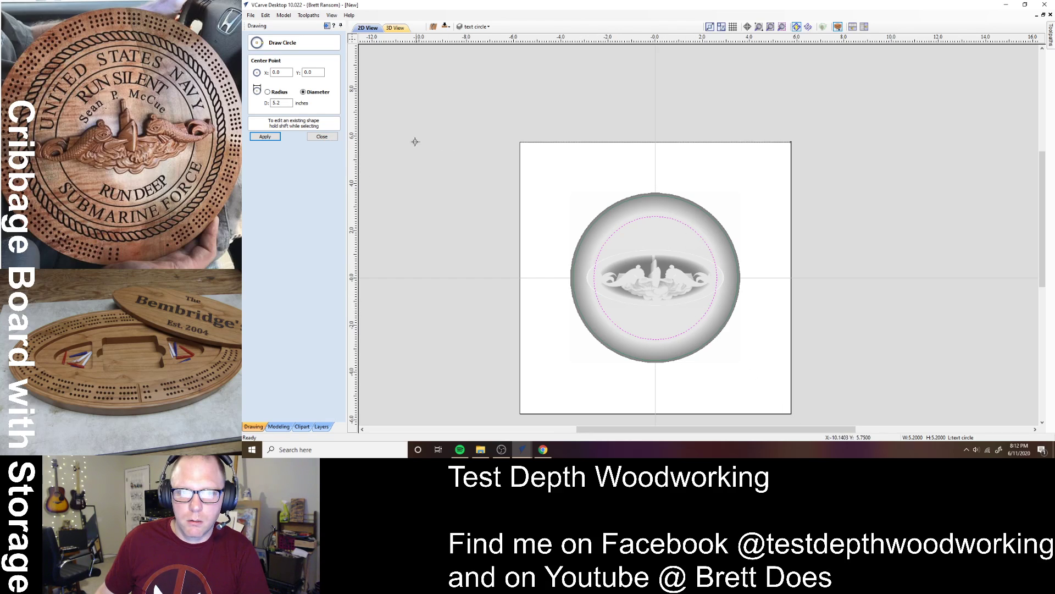
left_click(322, 137)
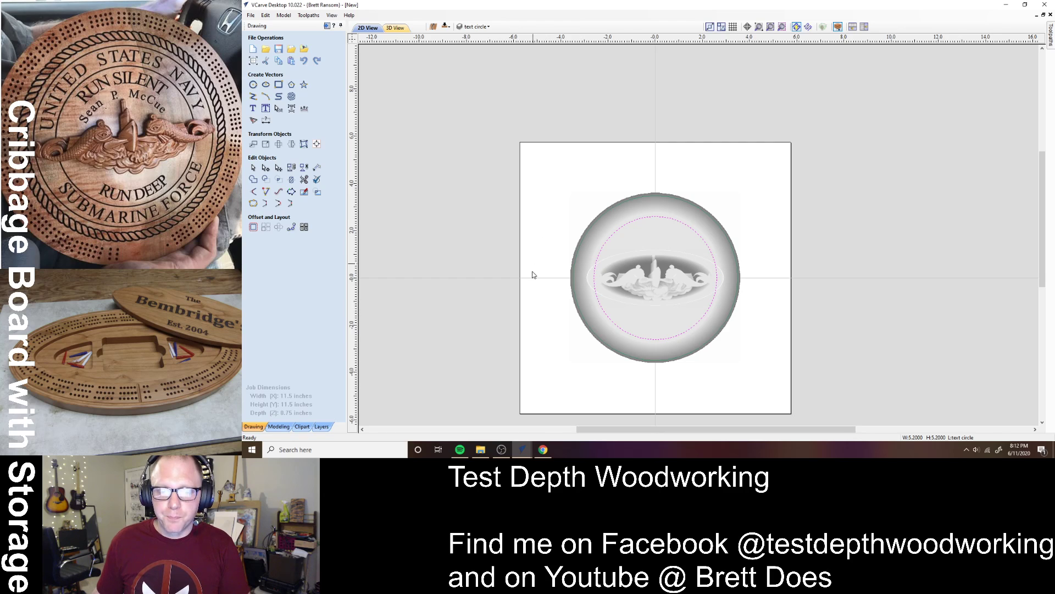
key("alt+Tab")
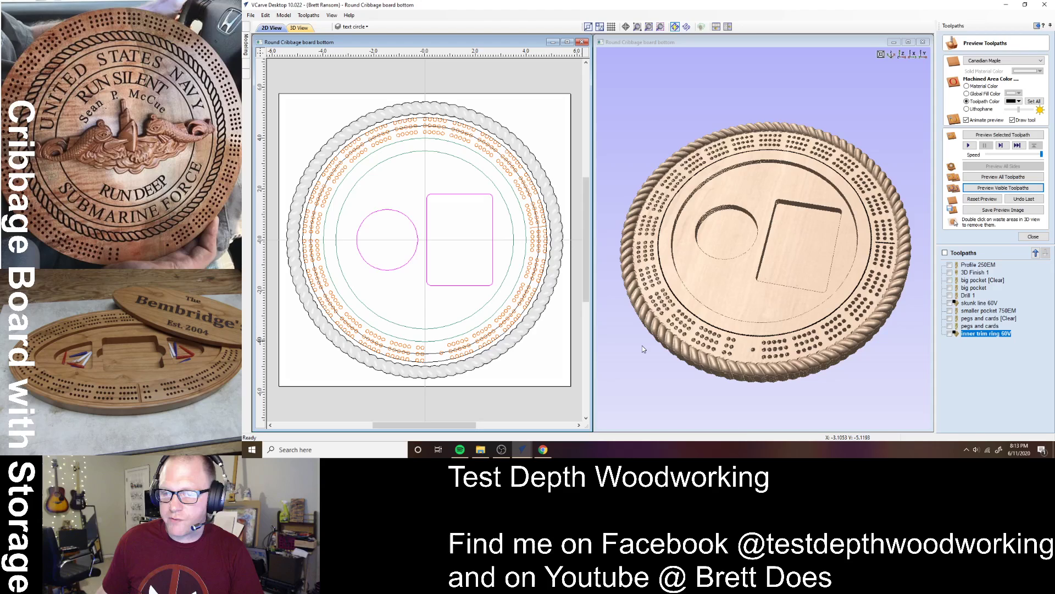
key("alt+Tab")
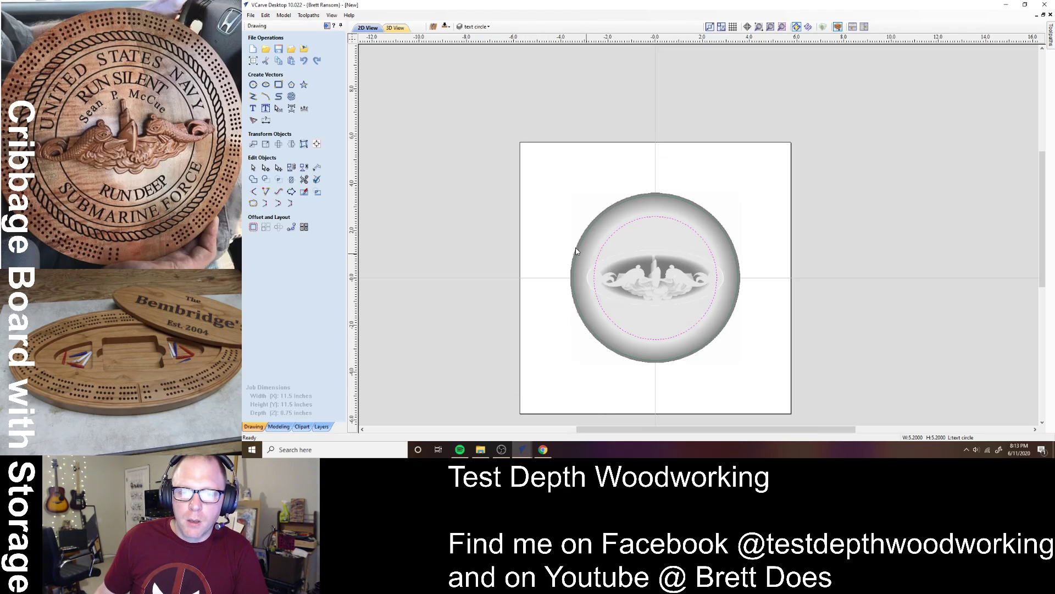
- Cut the text circle at its left and right nodes, then fit the job and deselect
left_click(560, 248)
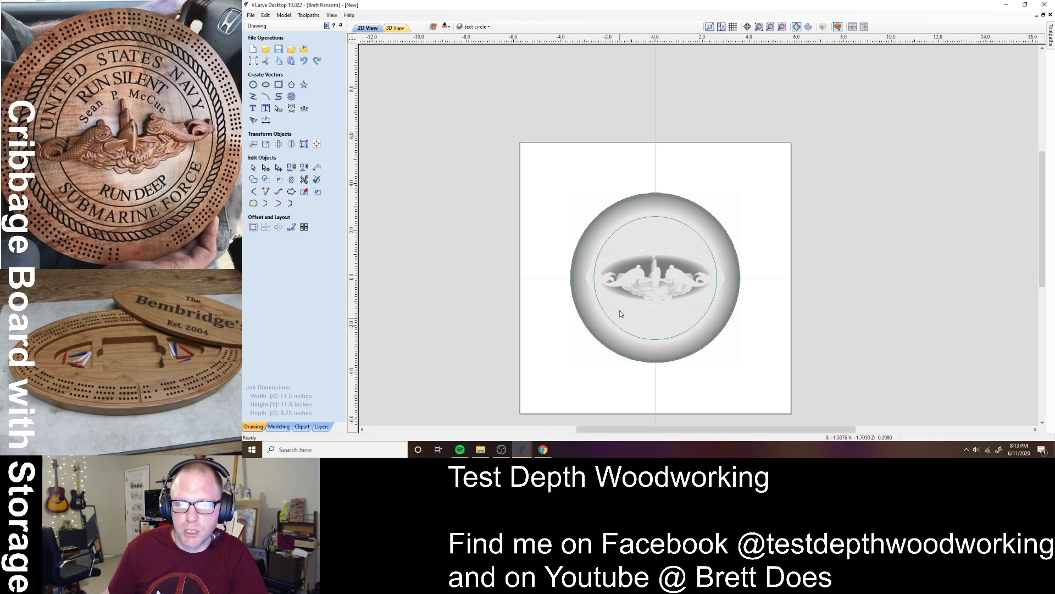
left_click(600, 301)
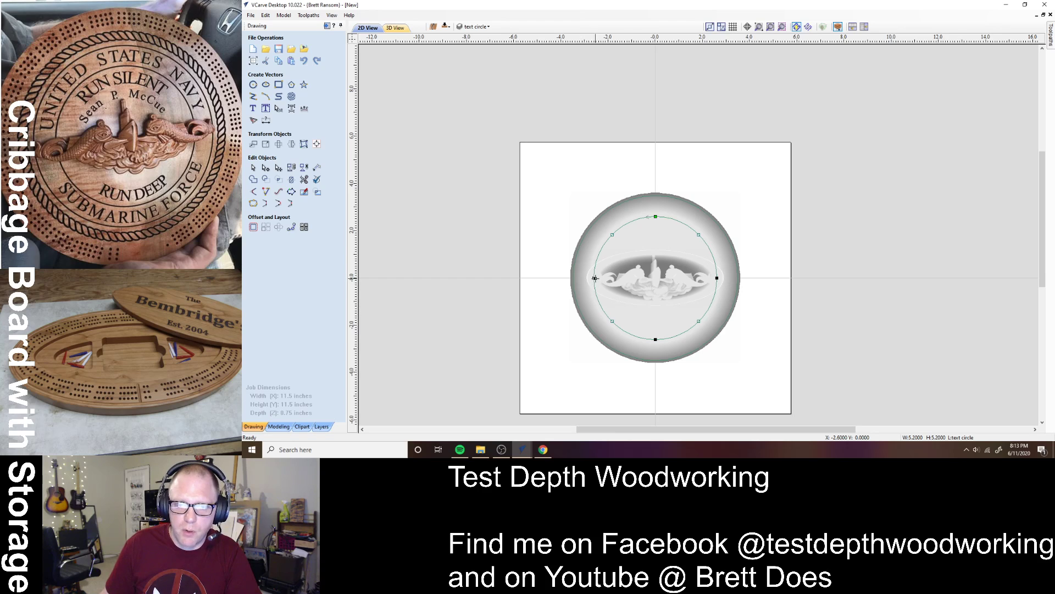
scroll(595, 278, "up", 4)
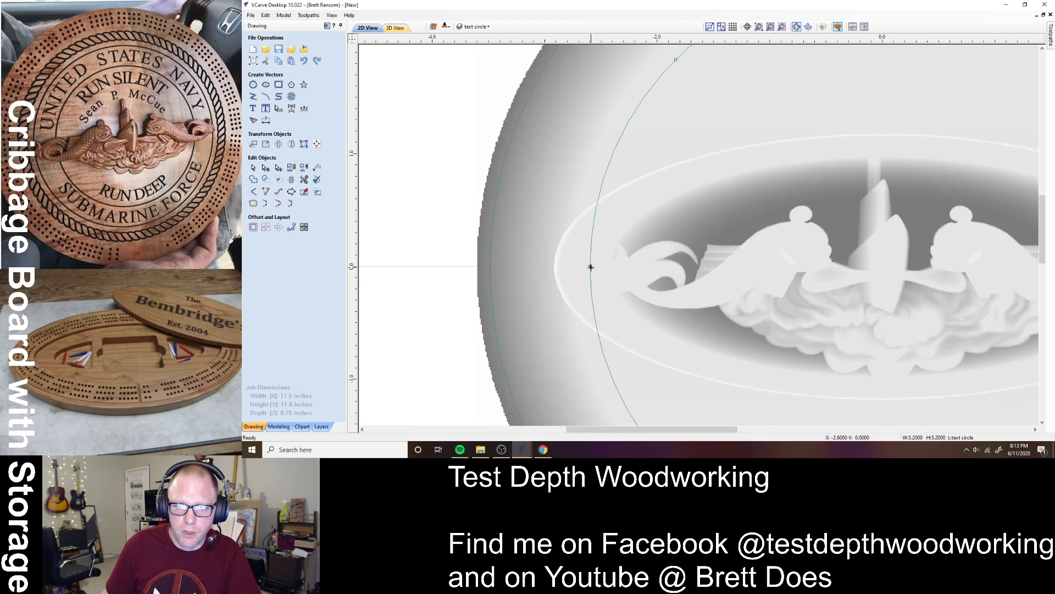
scroll(589, 267, "down", 3)
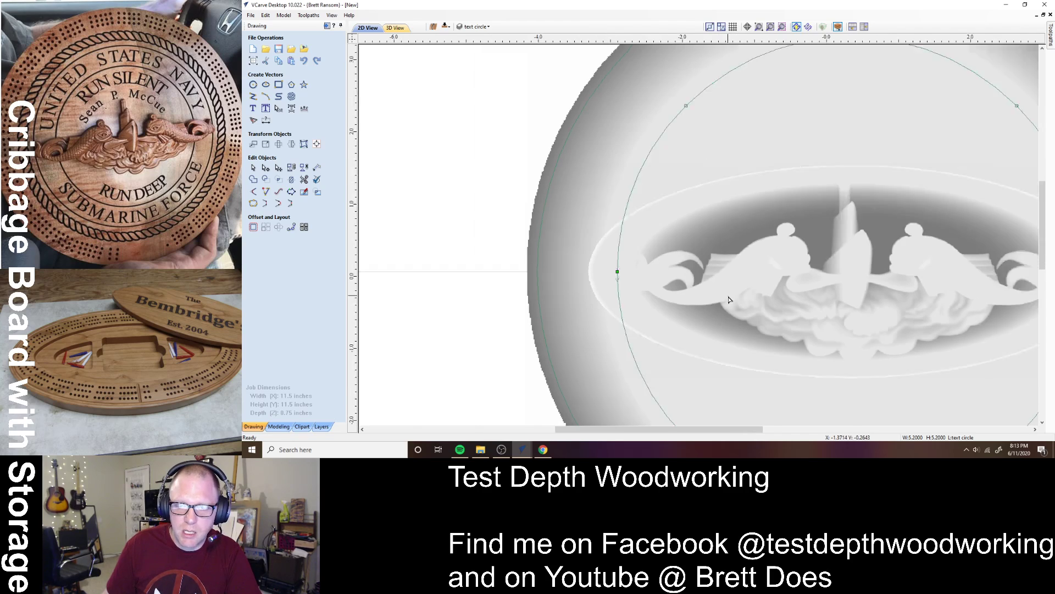
scroll(957, 277, "up", 5)
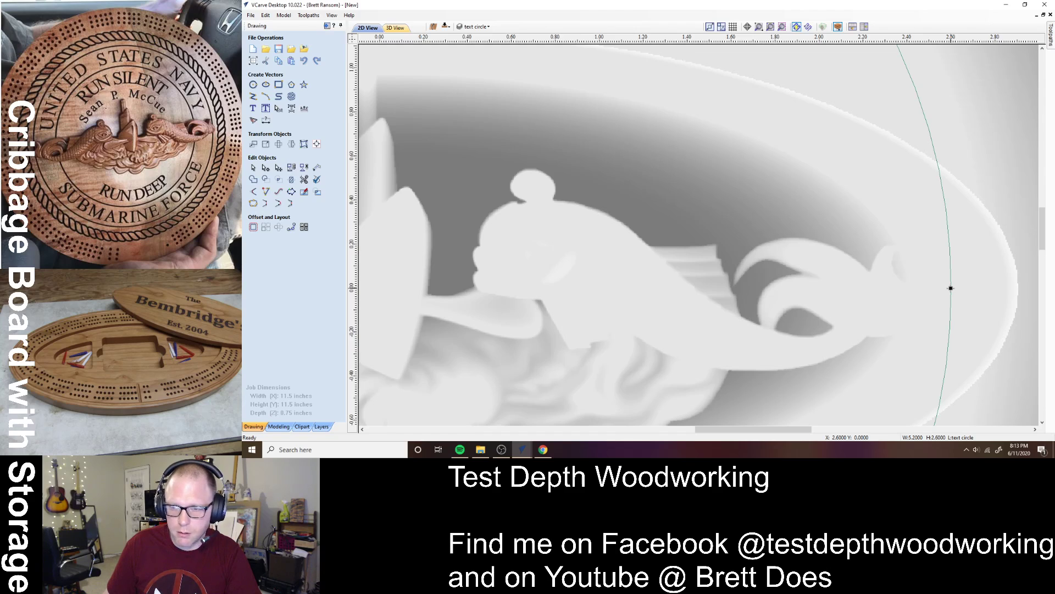
scroll(938, 341, "down", 3)
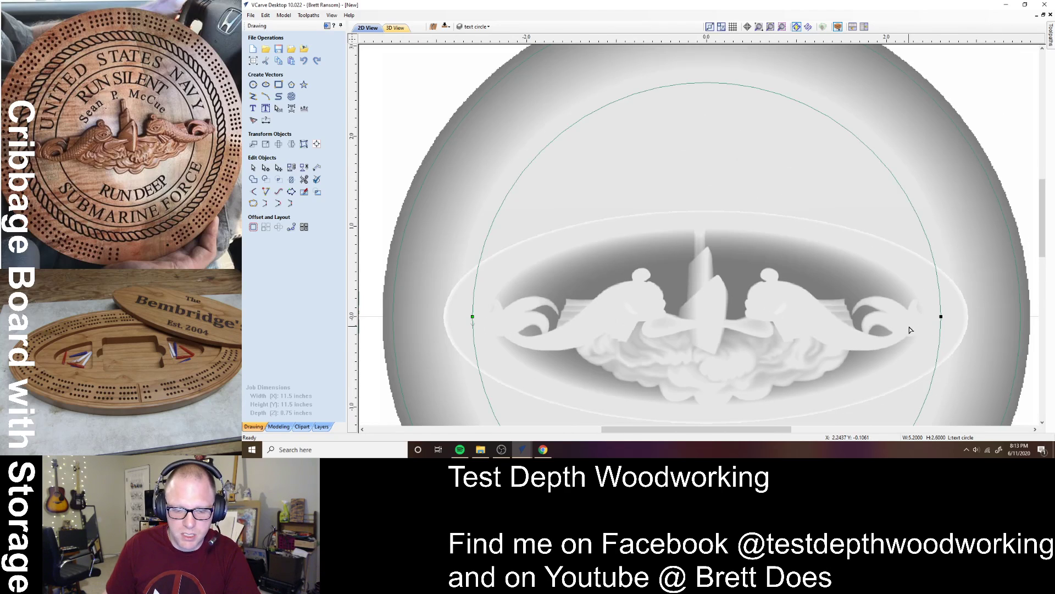
key("F3")
left_click(785, 351)
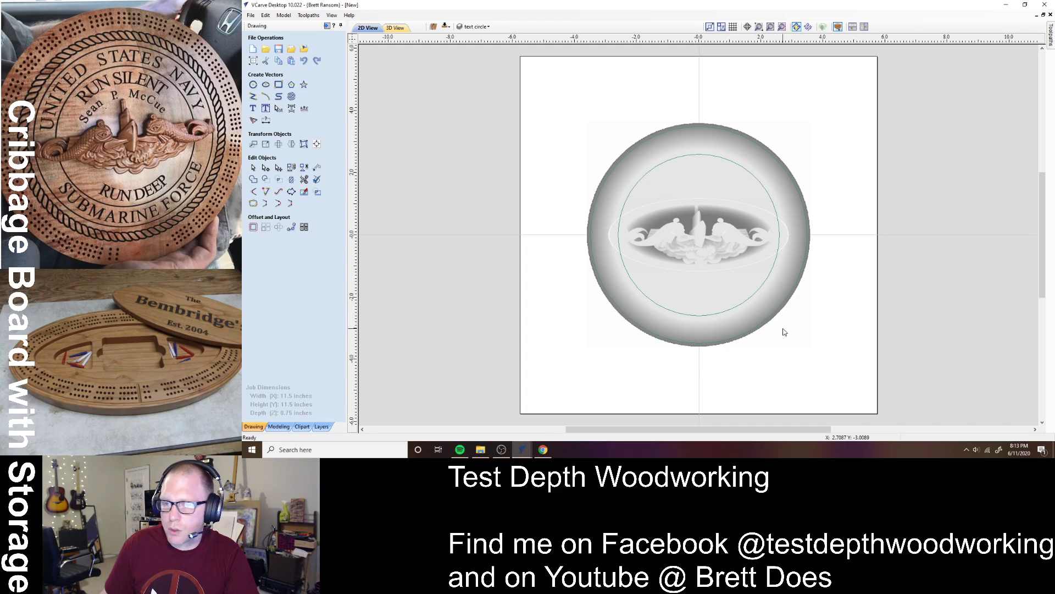
- Create the text 'TEST DEPTH WOODWORKING', correcting a typing slip along the way
left_click(737, 305)
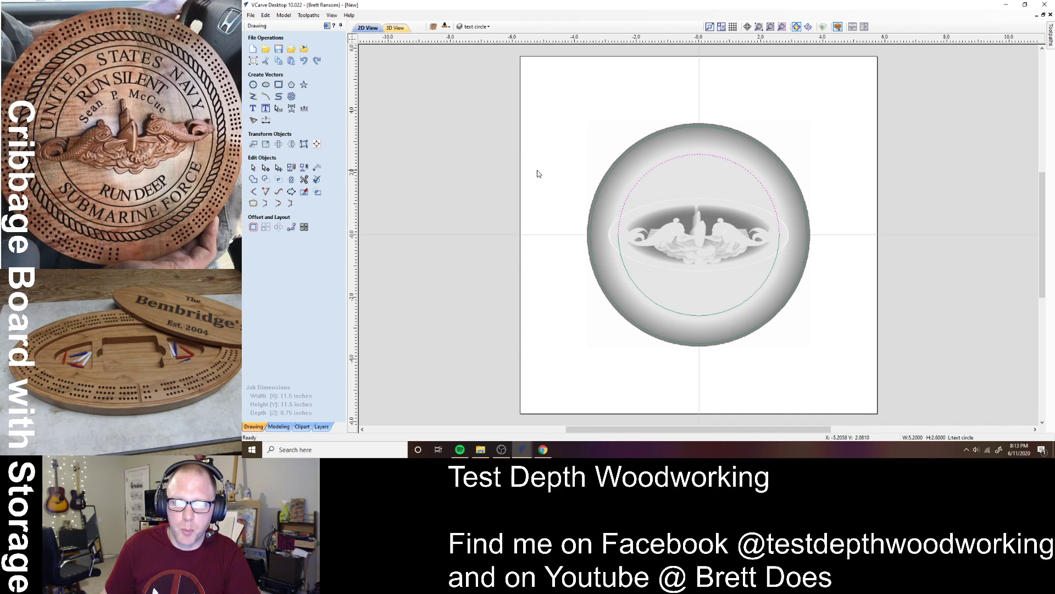
left_click(561, 209)
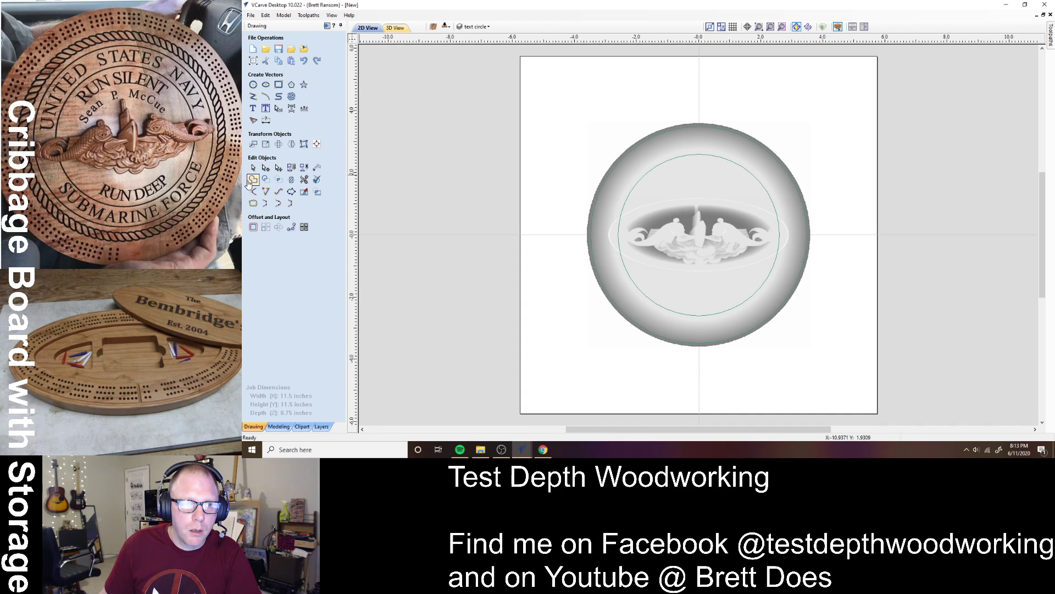
left_click(253, 108)
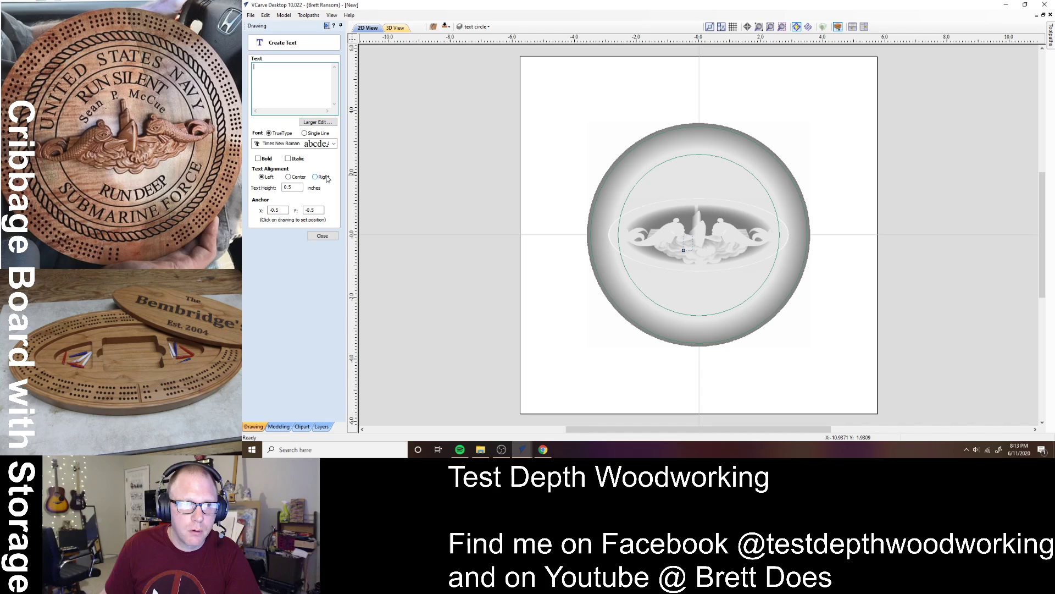
type("T")
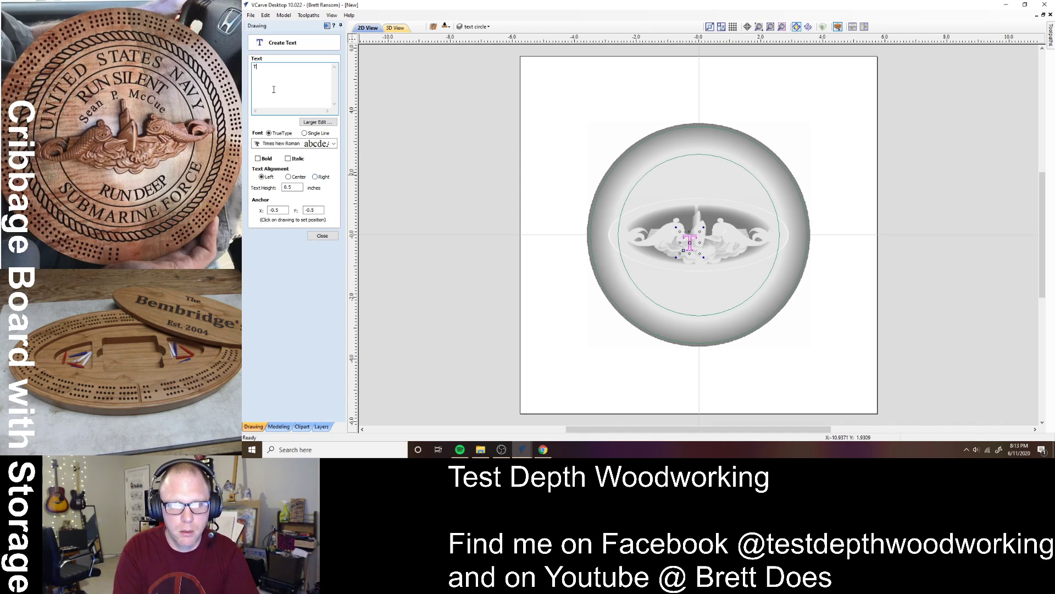
type("EST D")
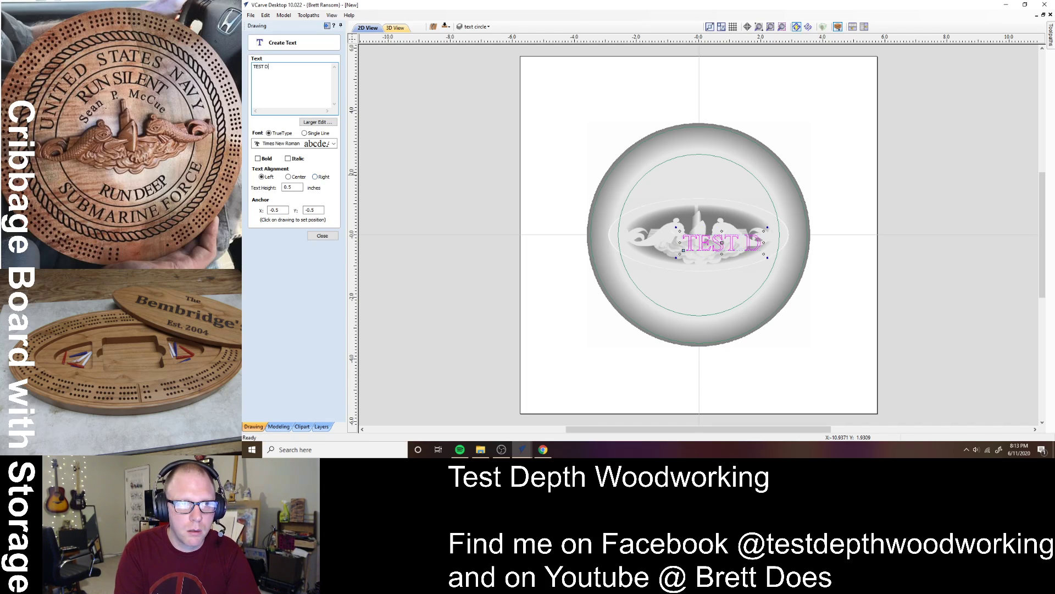
type("EPTH WOODWOR")
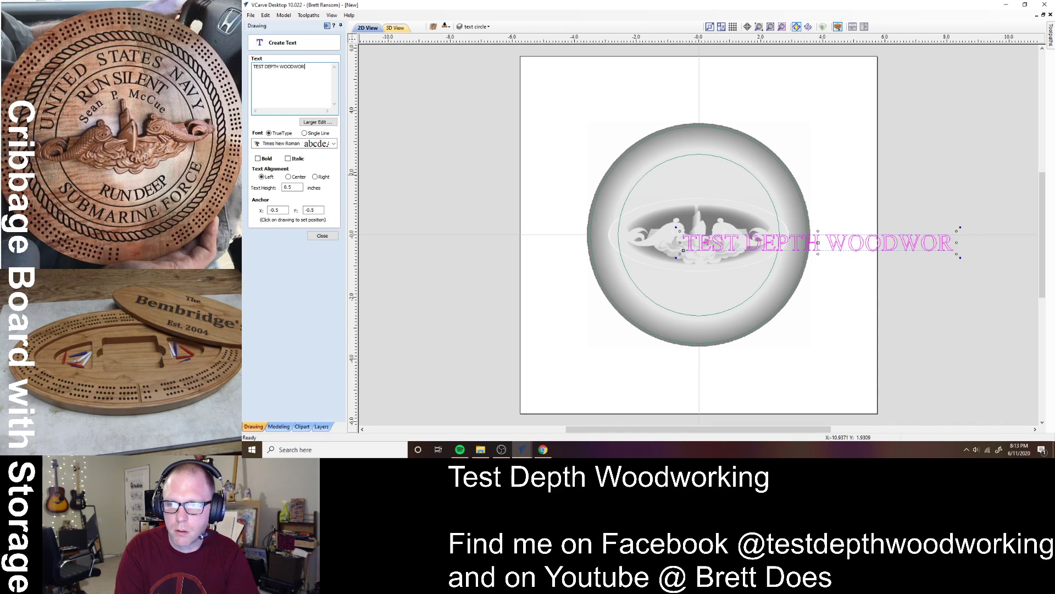
type("KI")
key("BackSpace")
key("BackSpace")
key("BackSpace")
key("BackSpace")
key("BackSpace")
key("BackSpace")
key("BackSpace")
key("BackSpace")
key("BackSpace")
key("BackSpace")
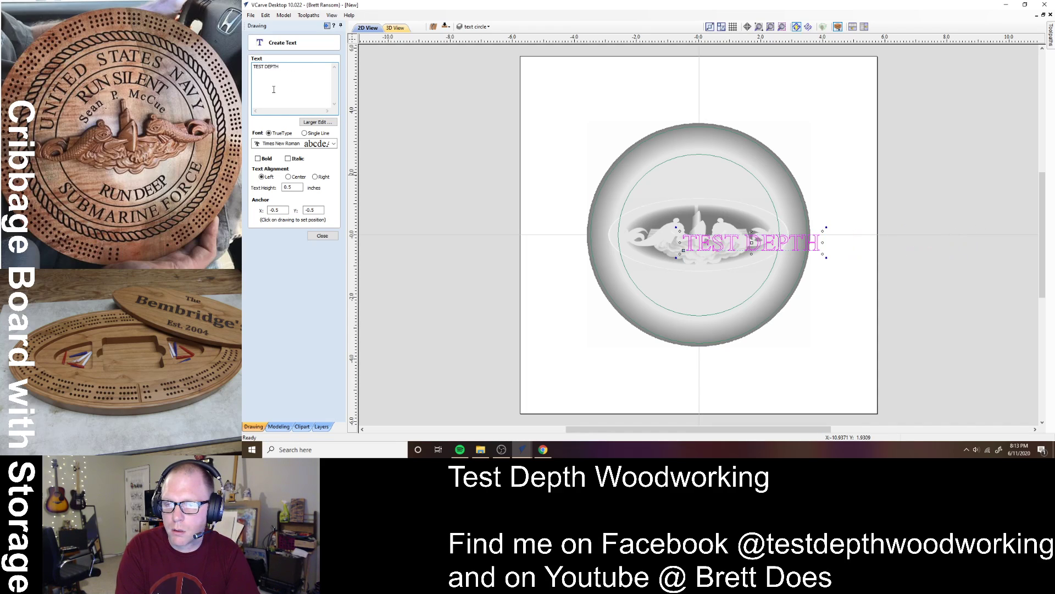
type("WOODWORKING")
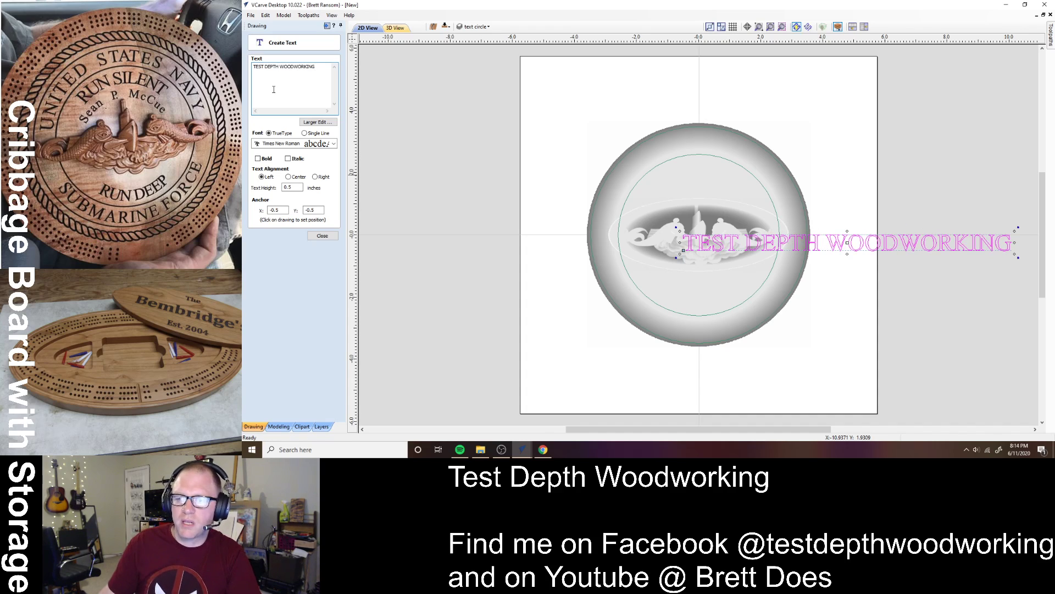
- Add a second text line with a person's name near the page's lower left
left_click(558, 362)
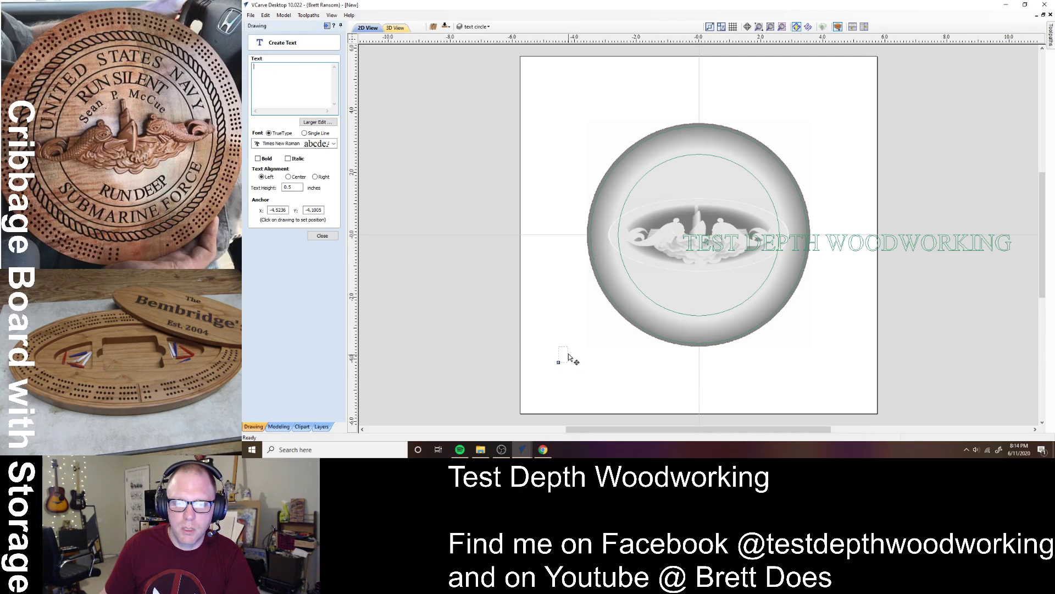
left_click(287, 93)
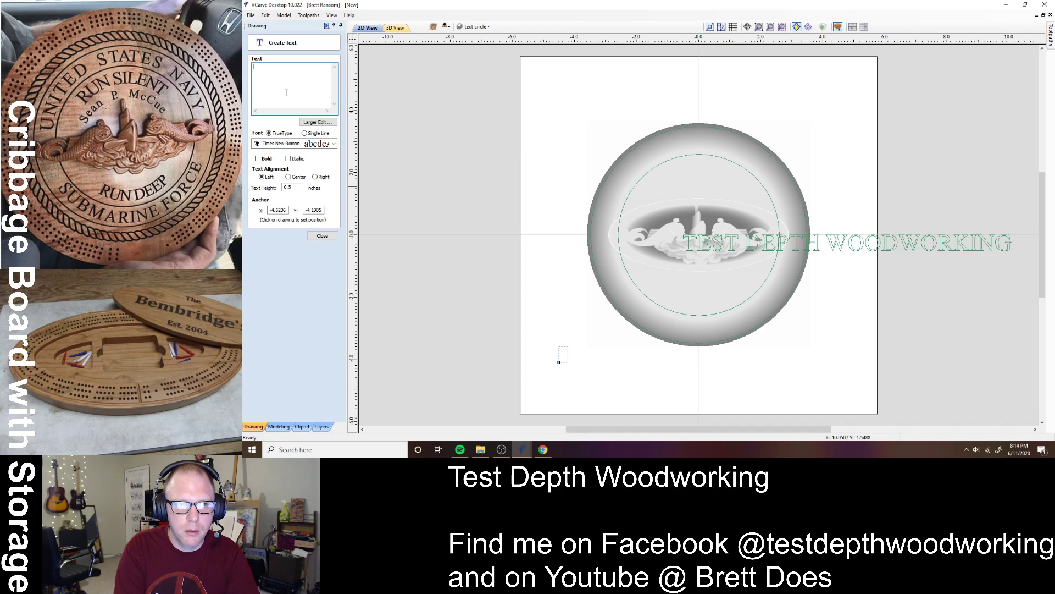
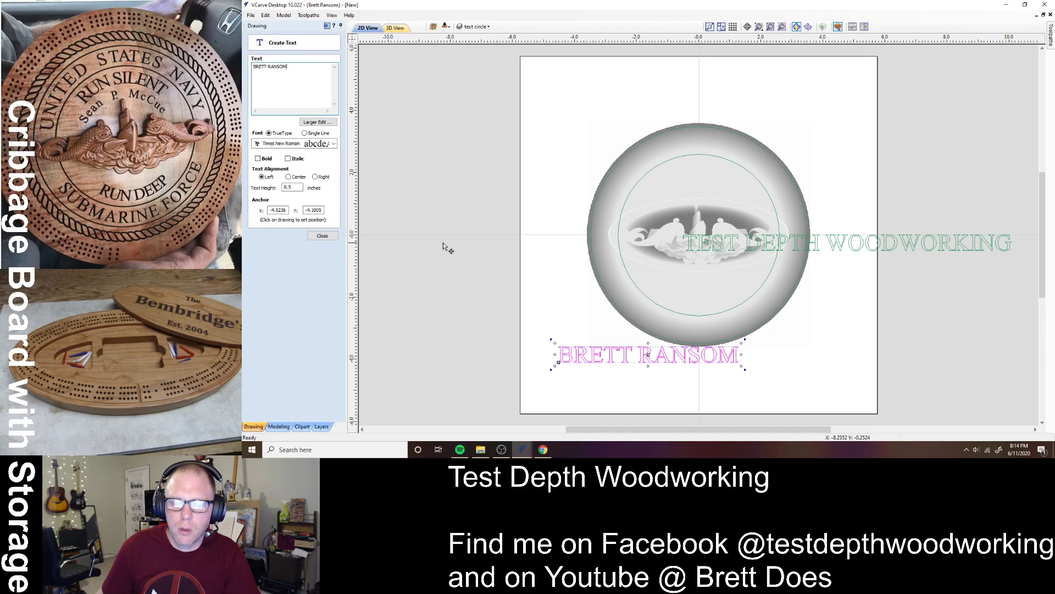
left_click(322, 236)
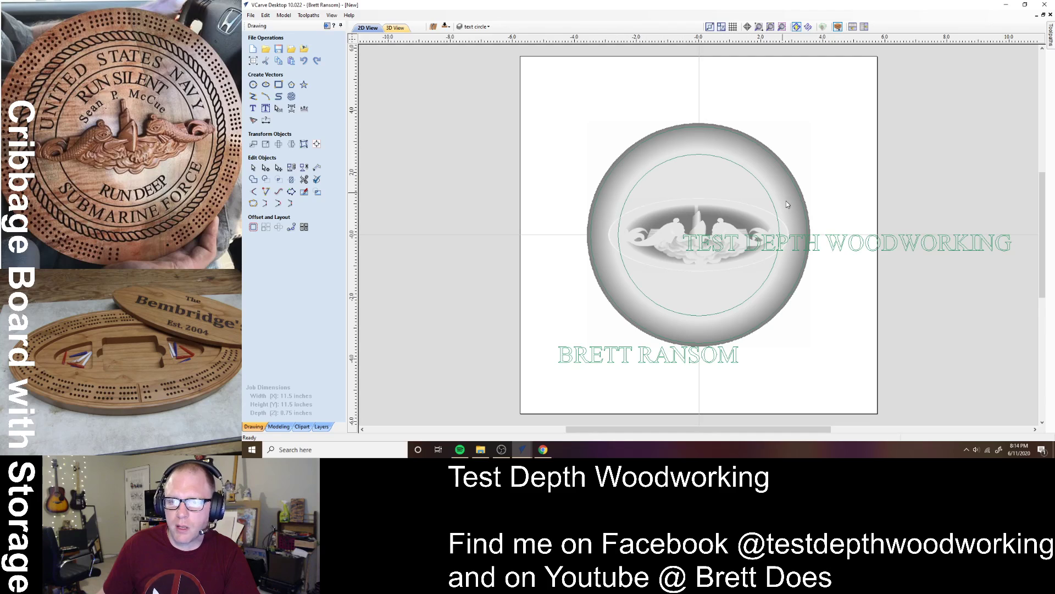
- Wrap TEST DEPTH WOODWORKING onto the upper circle arc, shrinking it to 72% to fit
left_click(874, 250)
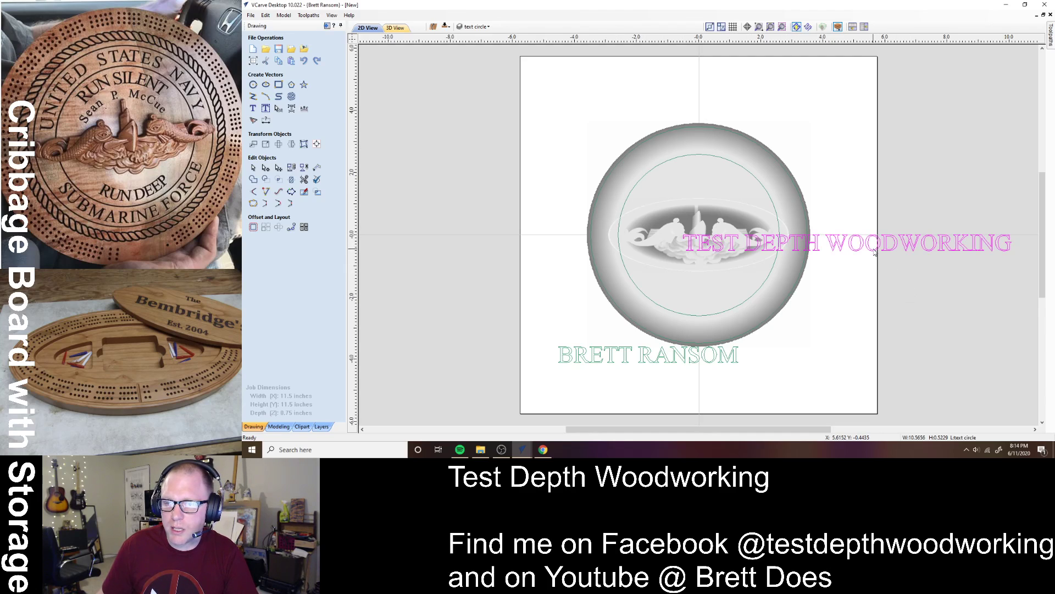
left_click(734, 163, "shift")
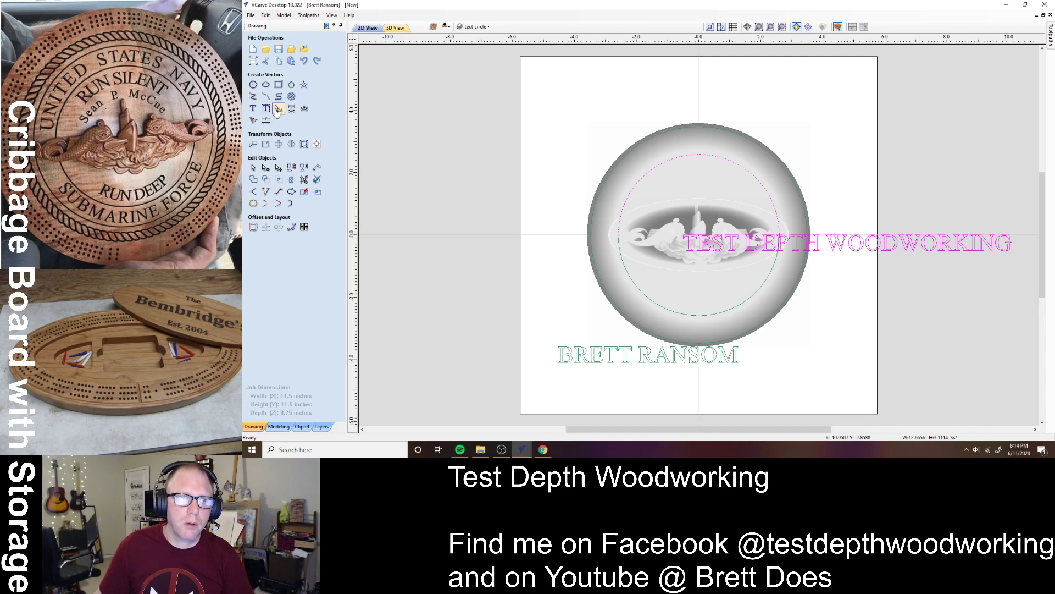
left_click(305, 109)
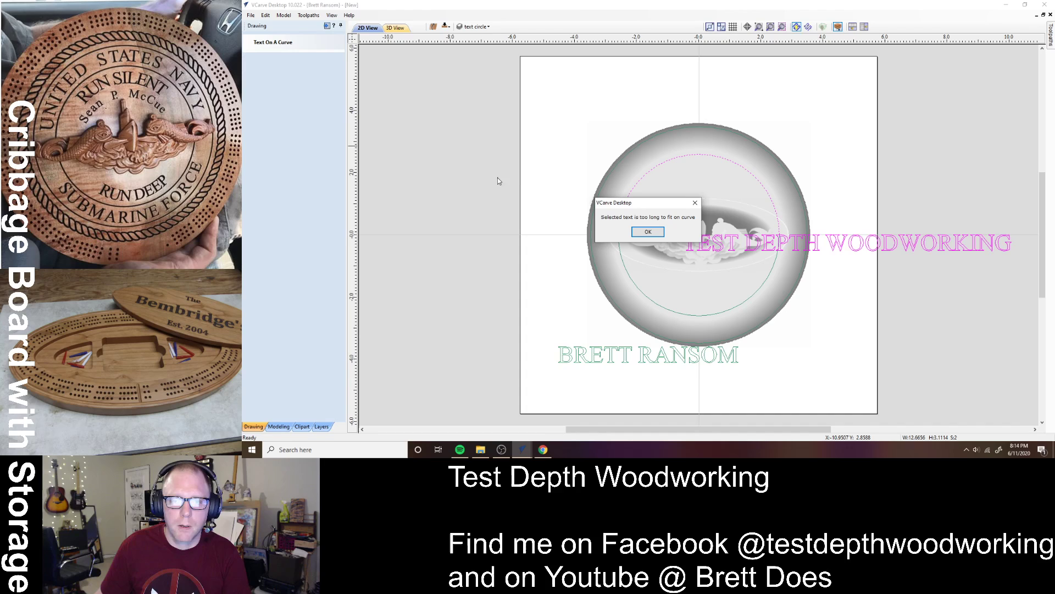
left_click(648, 232)
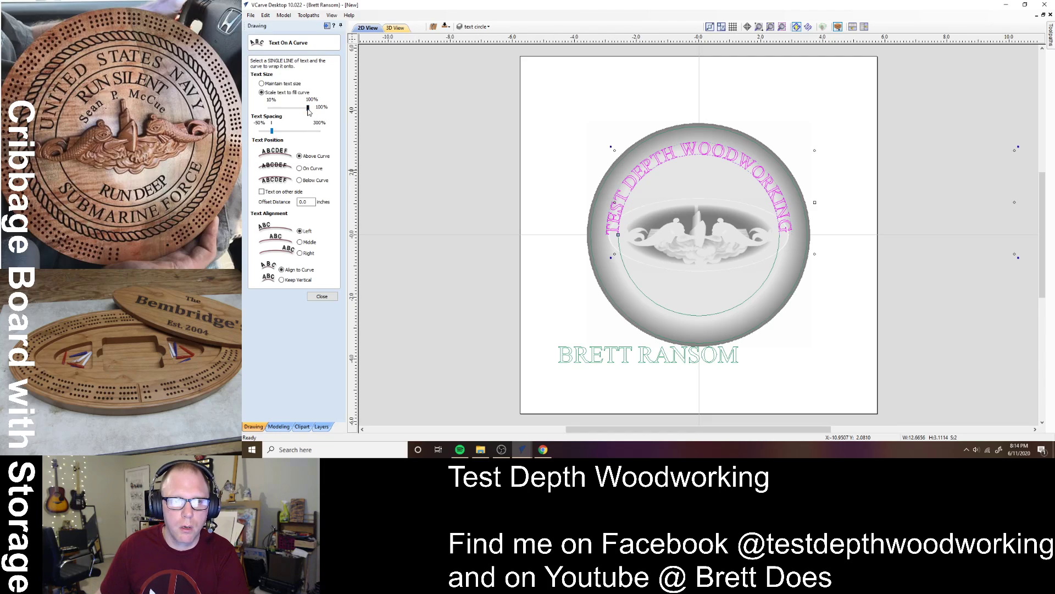
left_click_drag(308, 112, 295, 112)
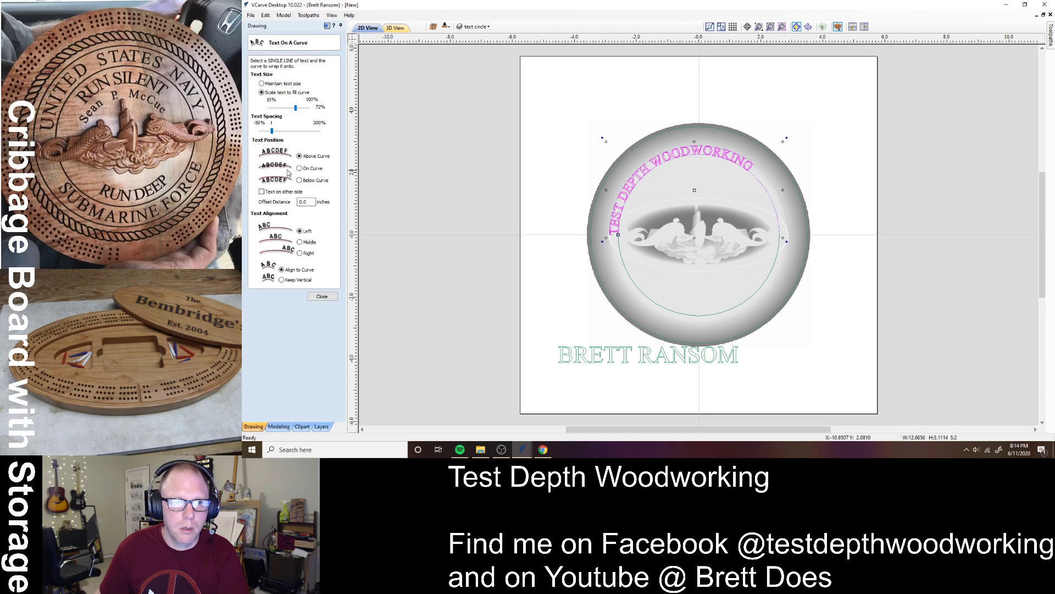
- Centre the curved text with Middle alignment, enlarge it to 80%, and keep it above the curve
left_click(300, 242)
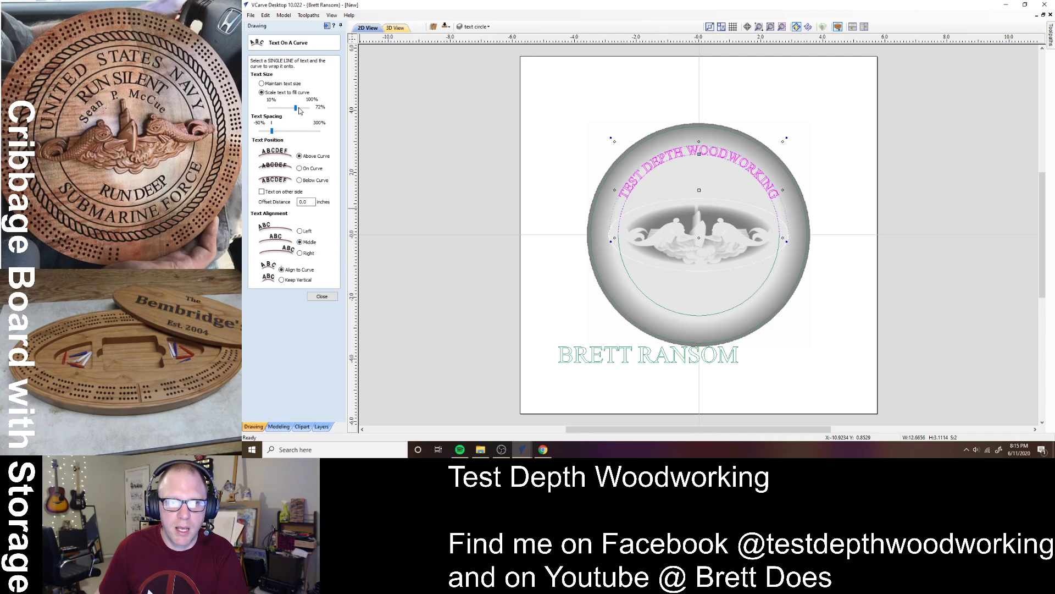
left_click_drag(301, 109, 302, 112)
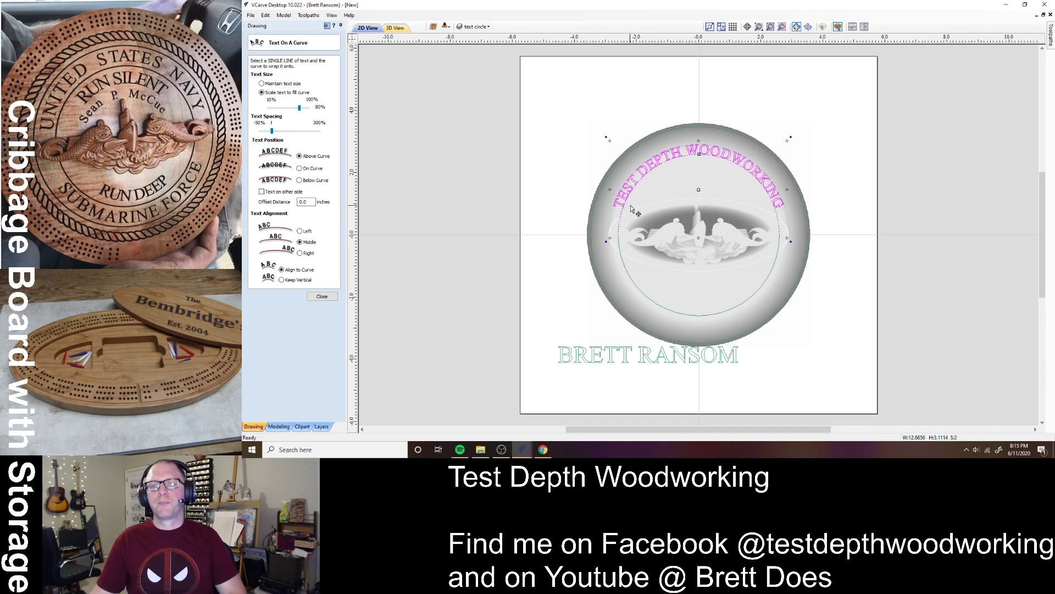
left_click(299, 168)
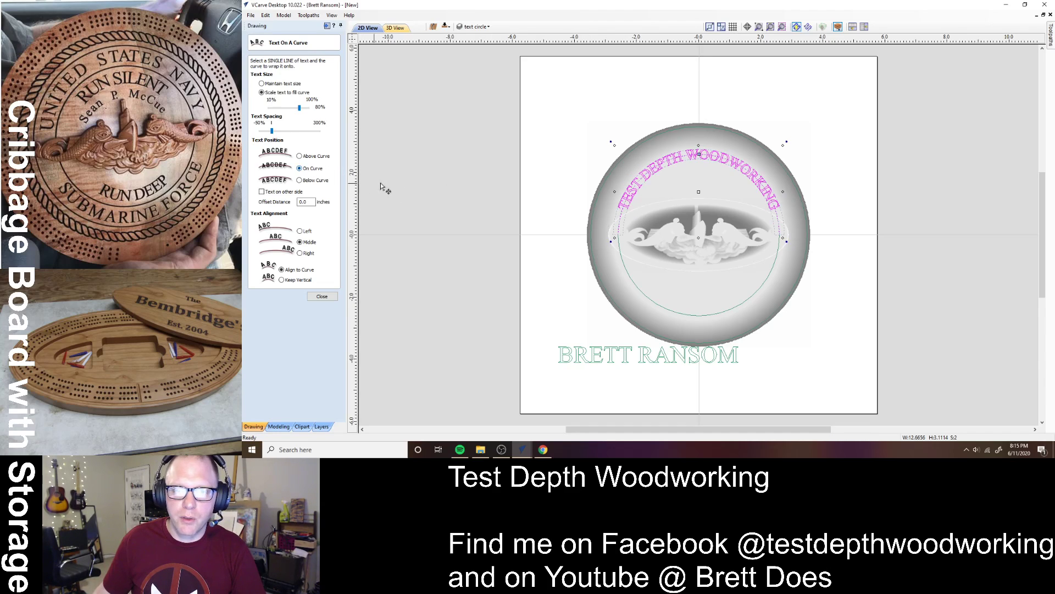
left_click(300, 156)
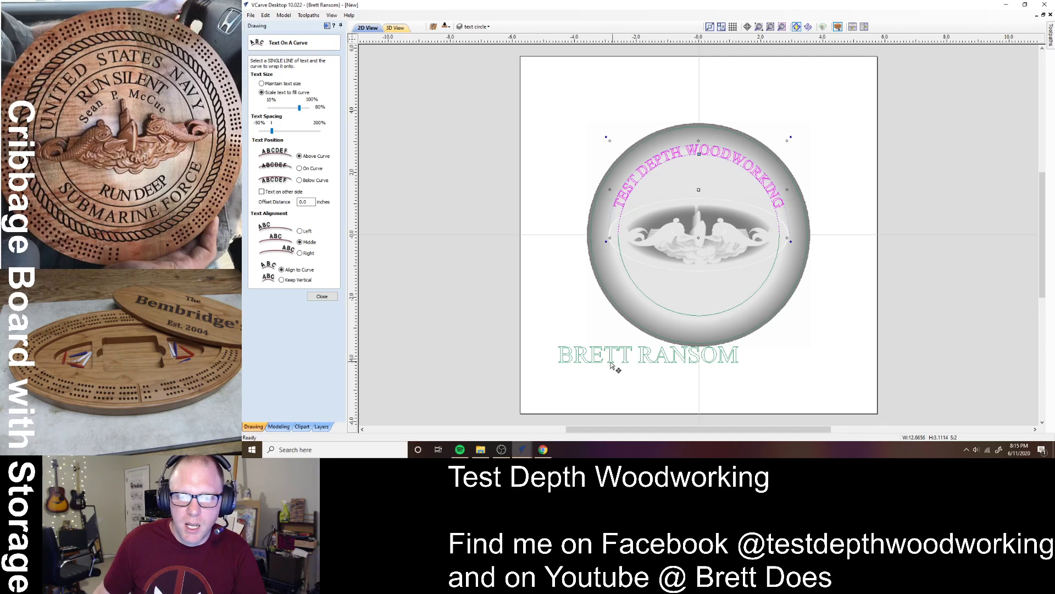
left_click(604, 382)
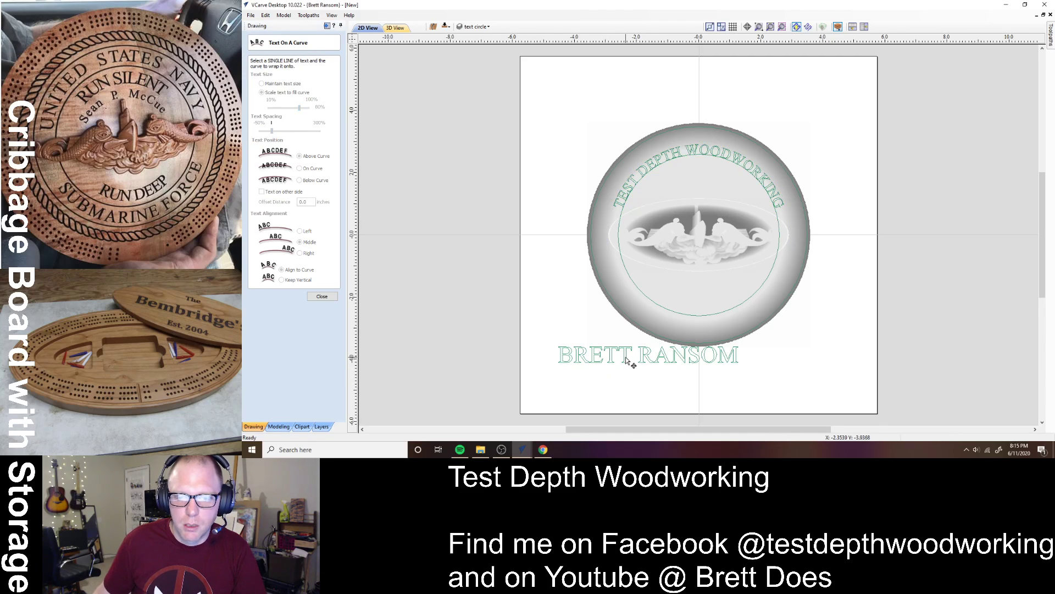
- Wrap the name line centred on the circle's lower arc, on the curve, then show the bottom side
left_click(627, 359)
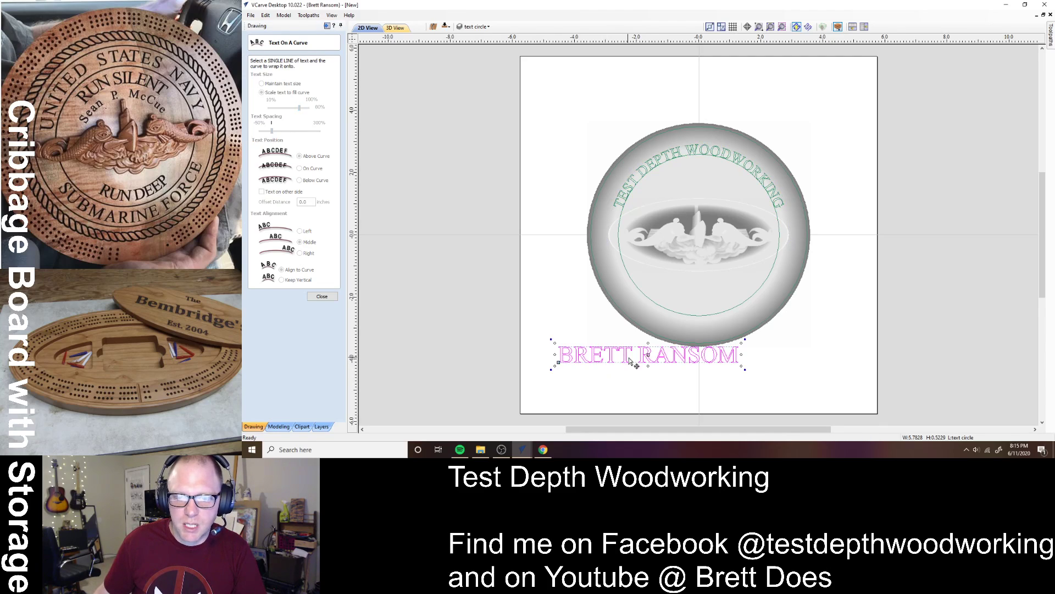
left_click(692, 315, "shift")
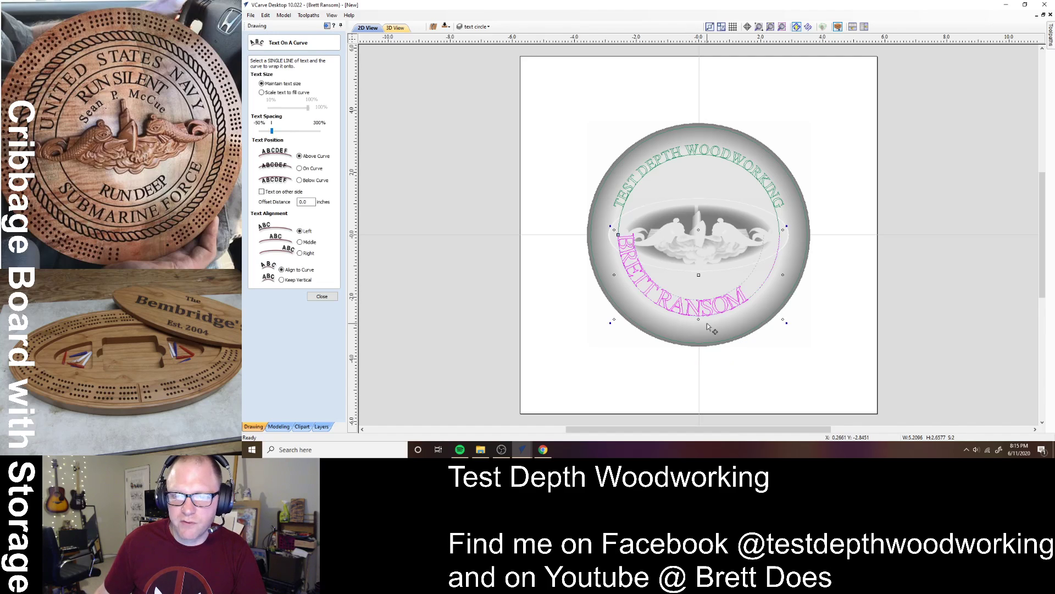
left_click(300, 242)
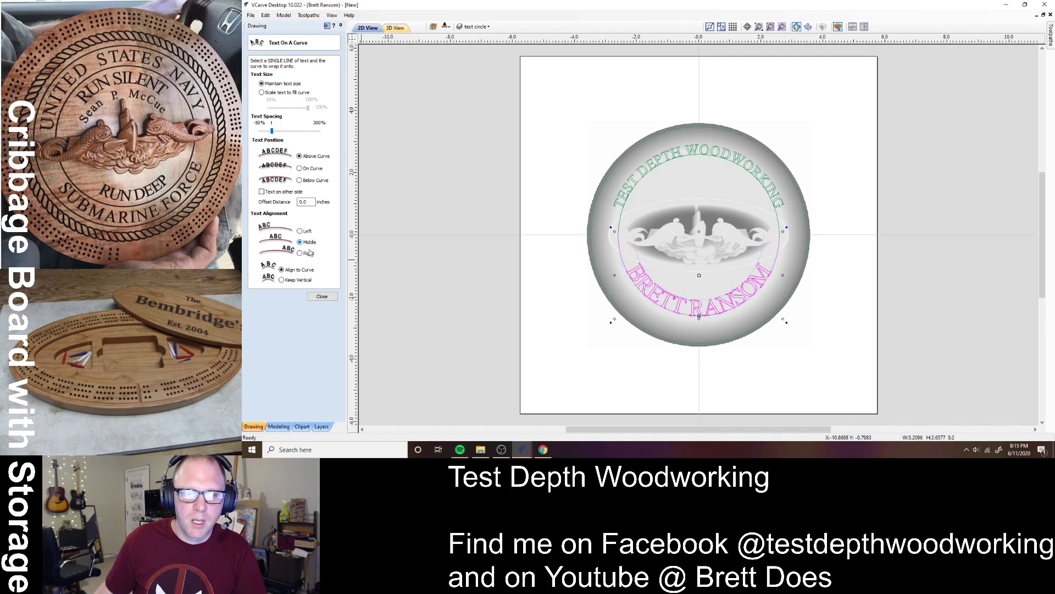
left_click(300, 168)
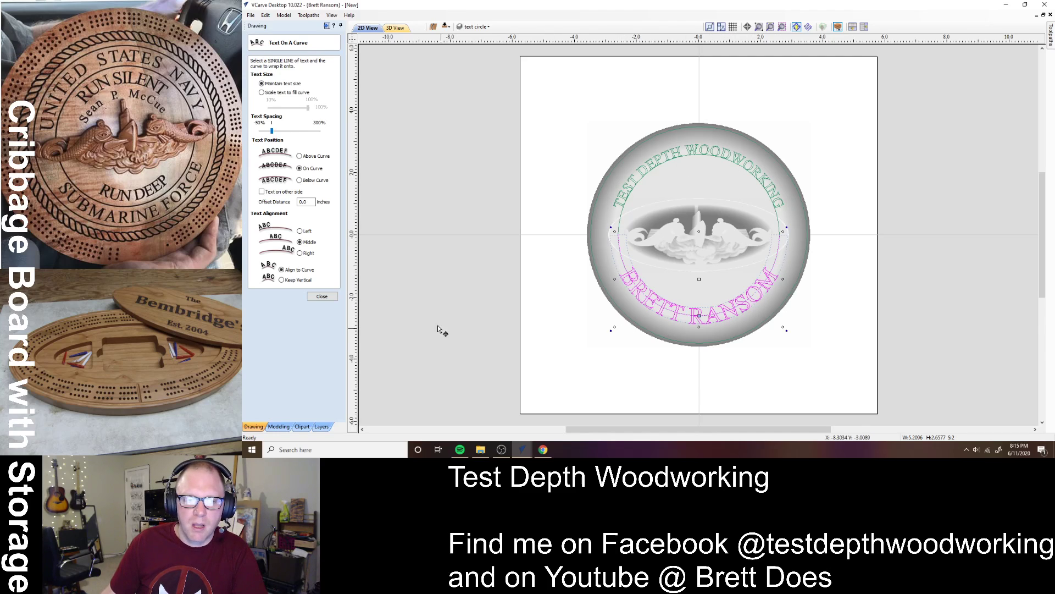
left_click(262, 192)
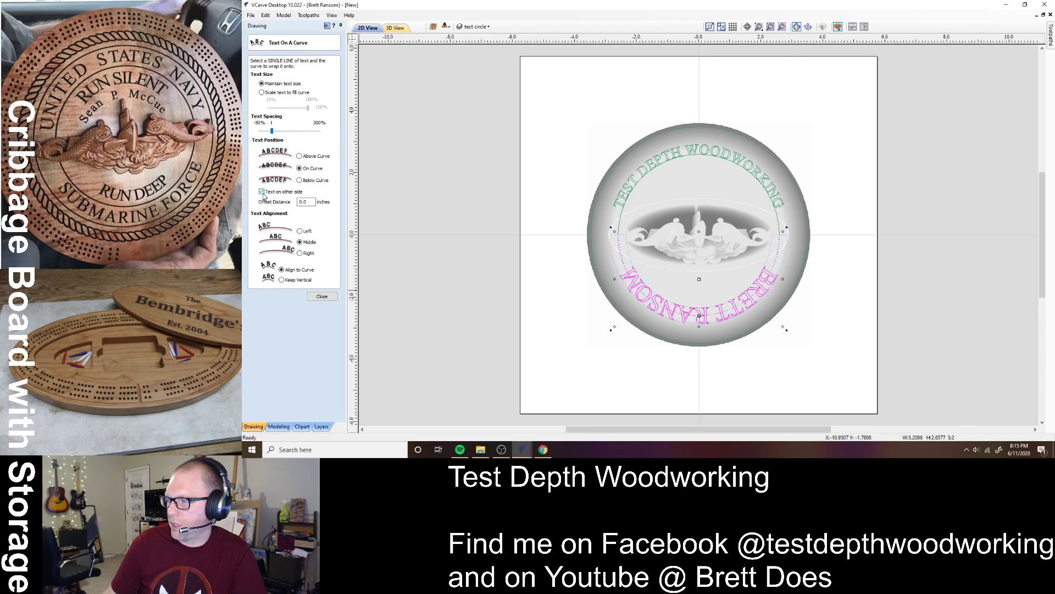
left_click(263, 192)
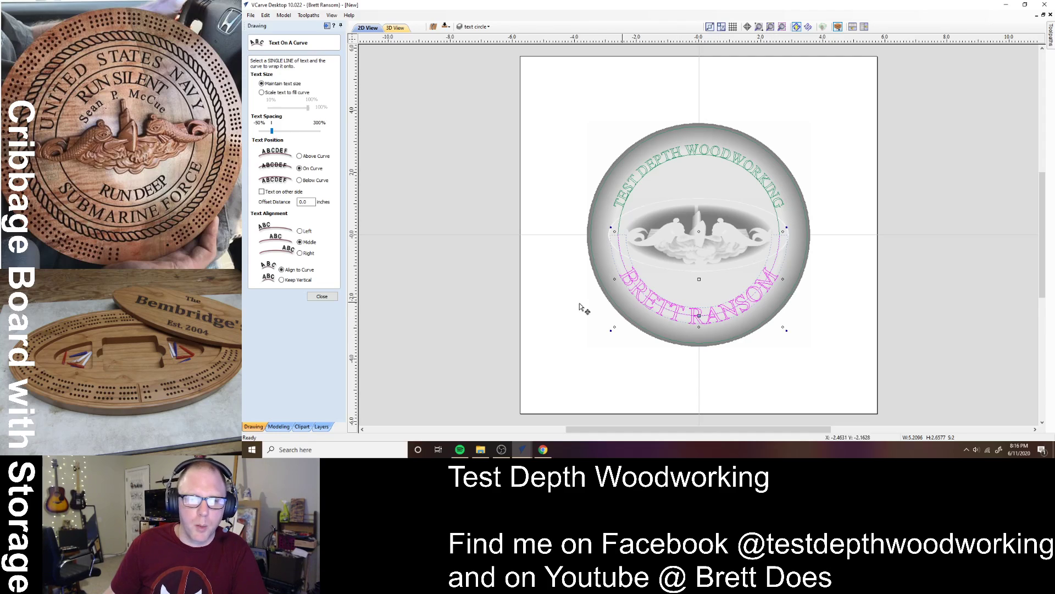
left_click(322, 297)
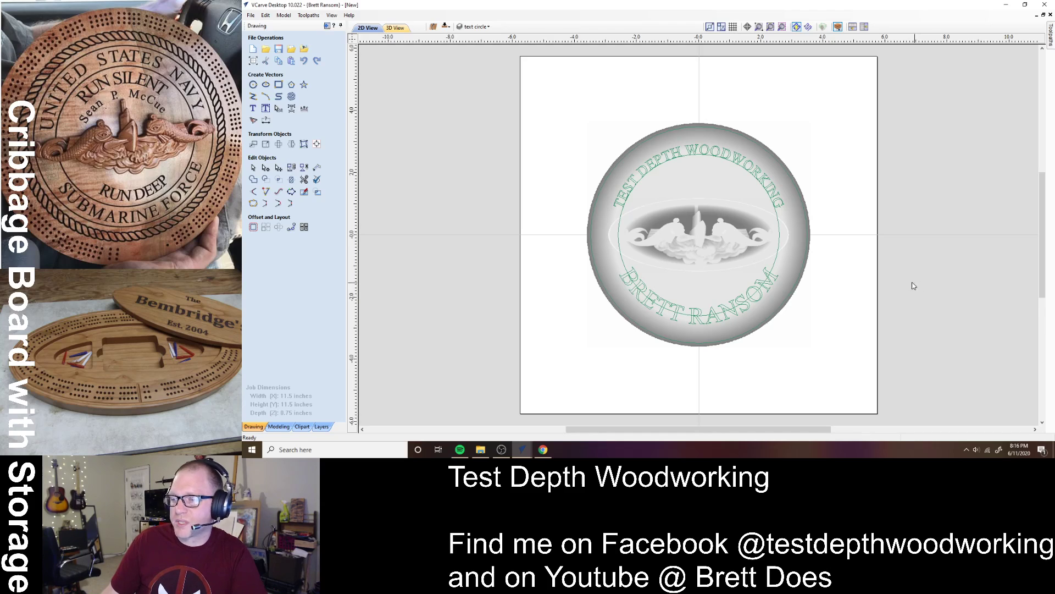
left_click(446, 28)
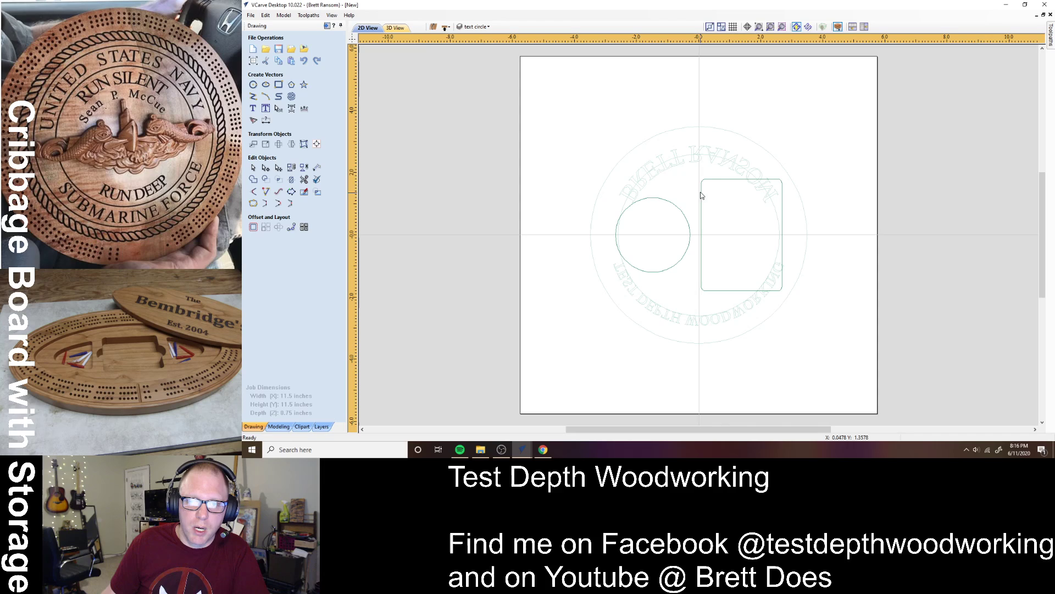
- Ungroup the bottom-side circle and rounded rectangle, deselect them, and show the Toolpaths panel
left_click(710, 179)
right_click(711, 180)
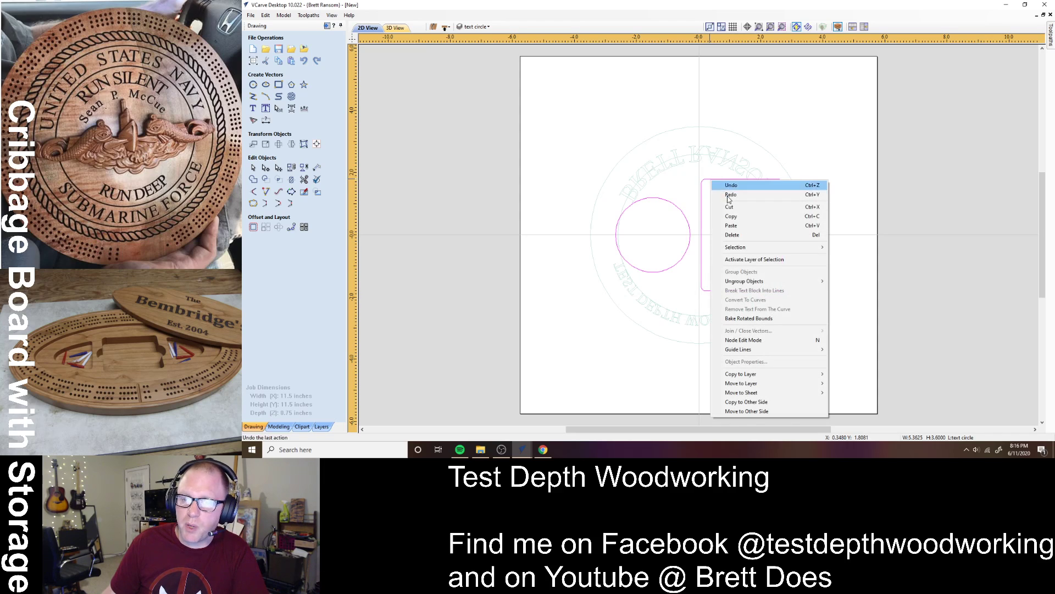
mouse_move(770, 281)
left_click(860, 291)
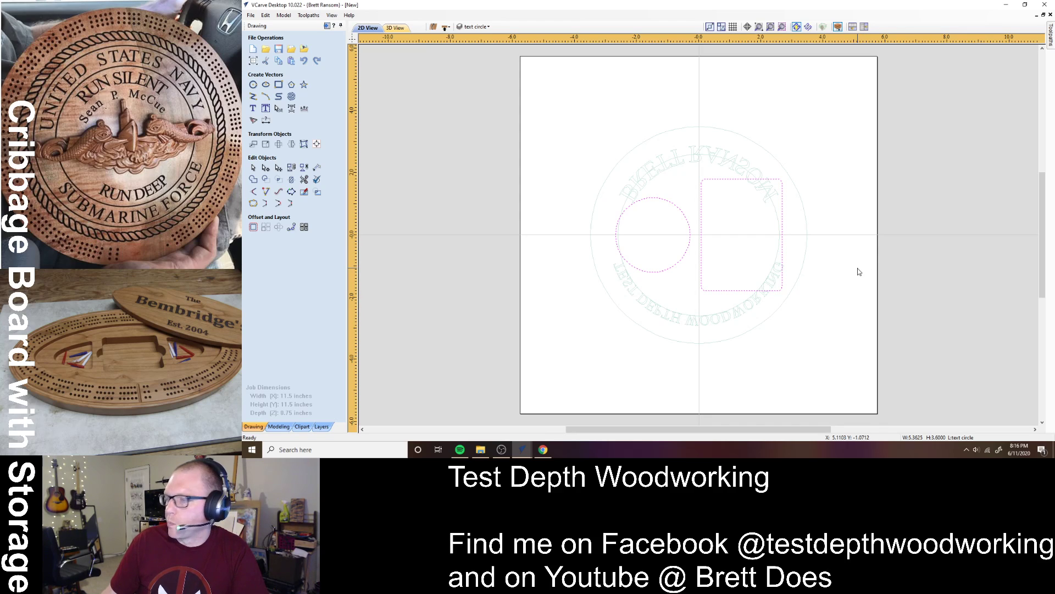
left_click(859, 272)
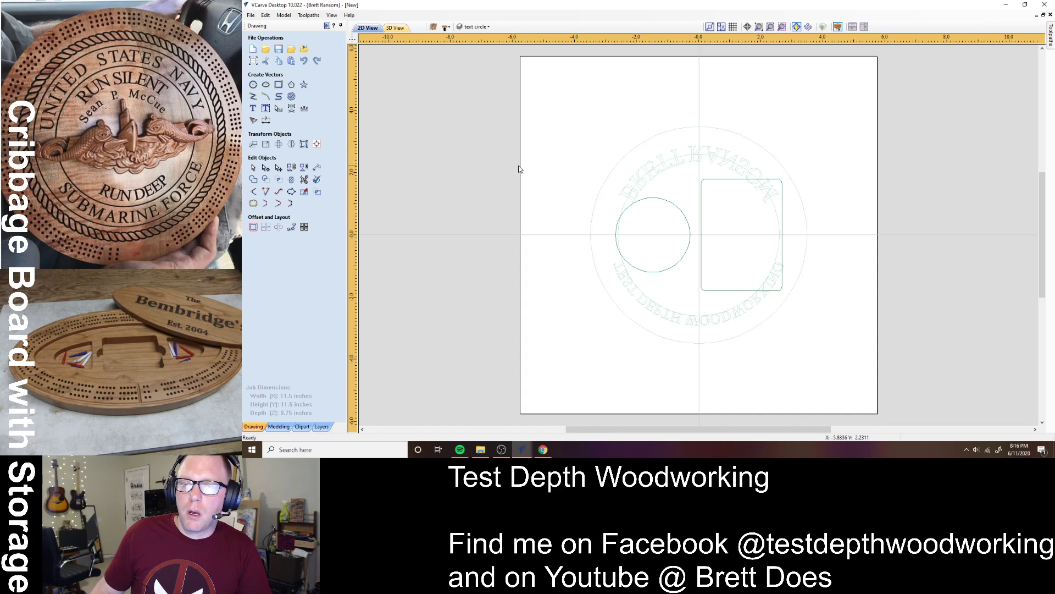
left_click(340, 25)
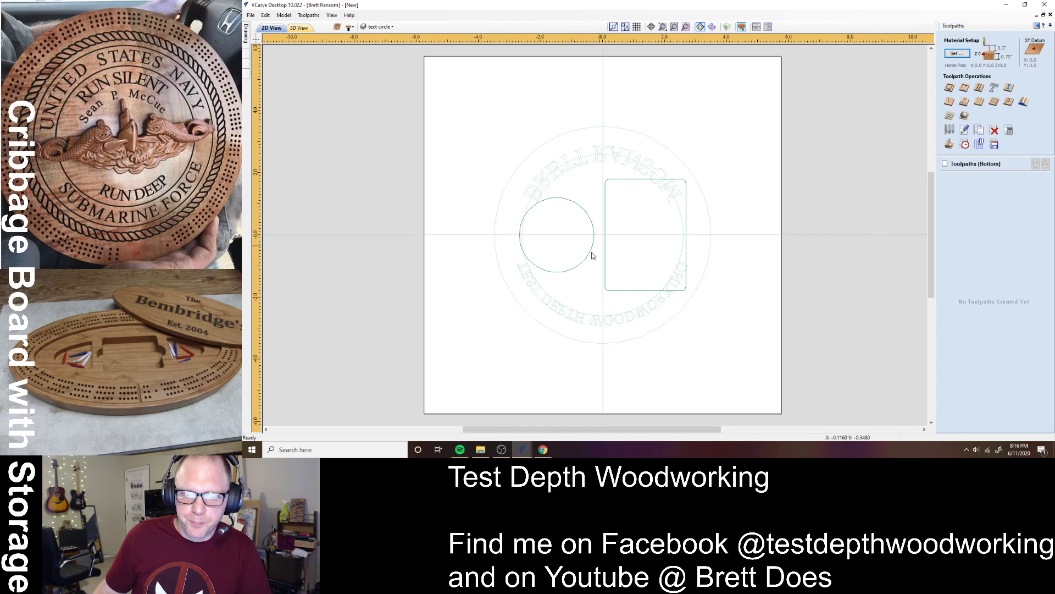
mouse_move(522, 449)
left_click(496, 421)
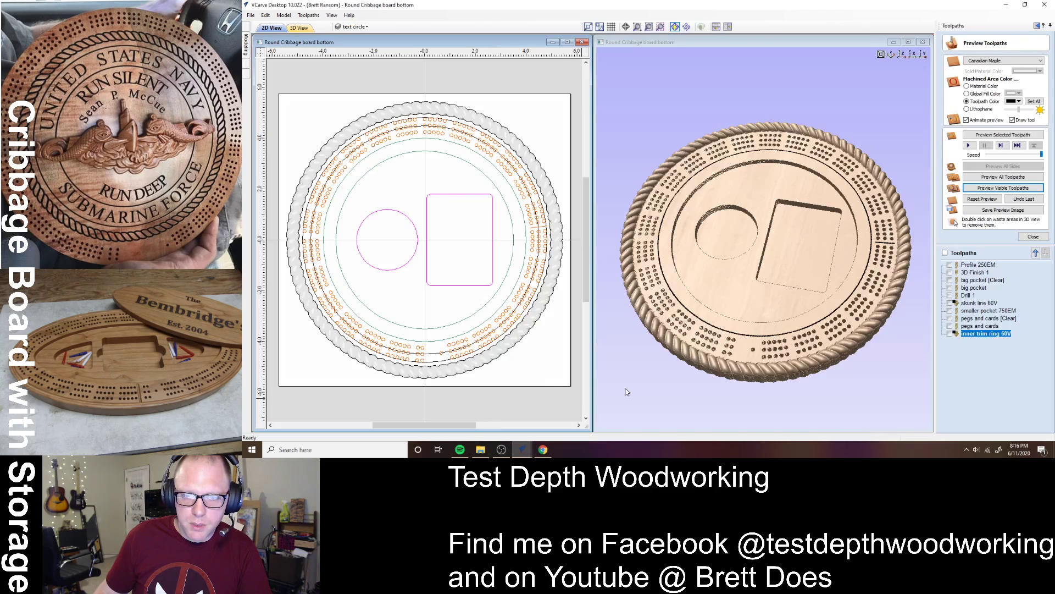
left_click_drag(743, 266, 804, 225)
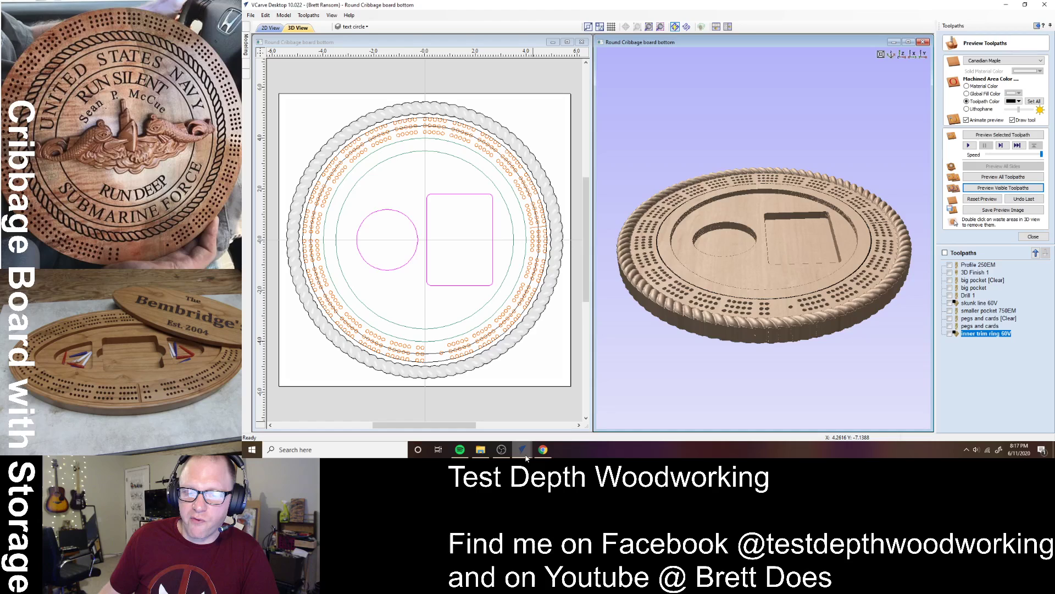
mouse_move(526, 457)
left_click(561, 409)
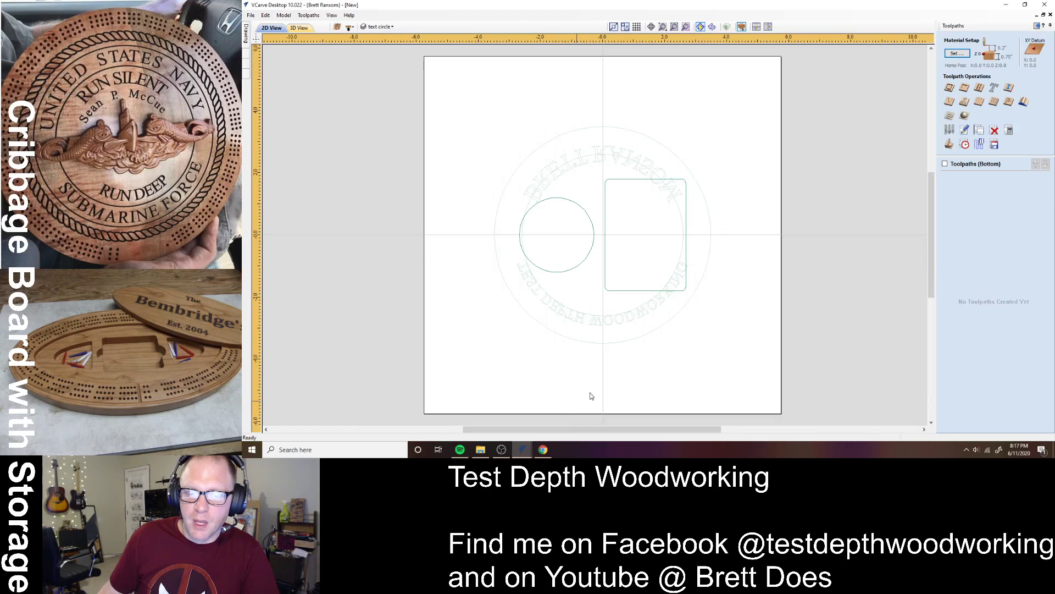
- Create a 0.48-inch-deep pocket toolpath 'Card pocket 250EM' on the rounded rectangle, without a clearance tool
left_click(665, 180)
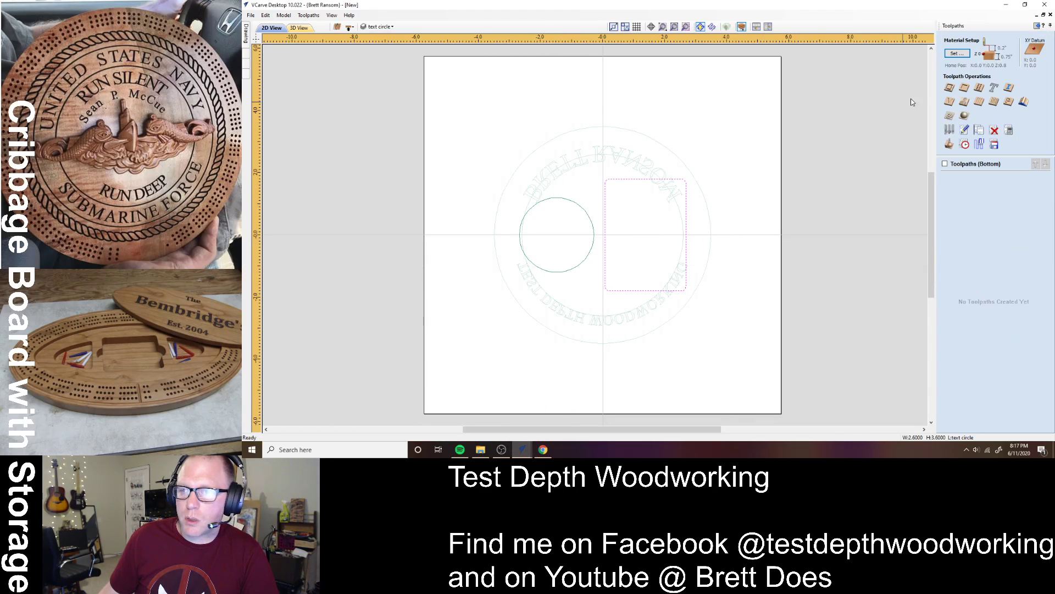
left_click(965, 90)
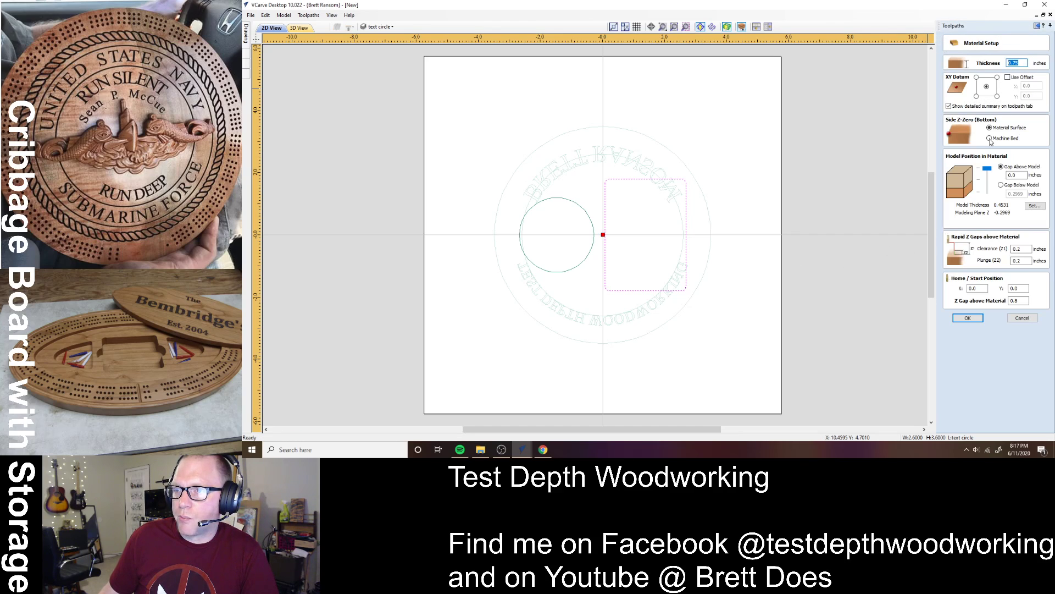
left_click(974, 318)
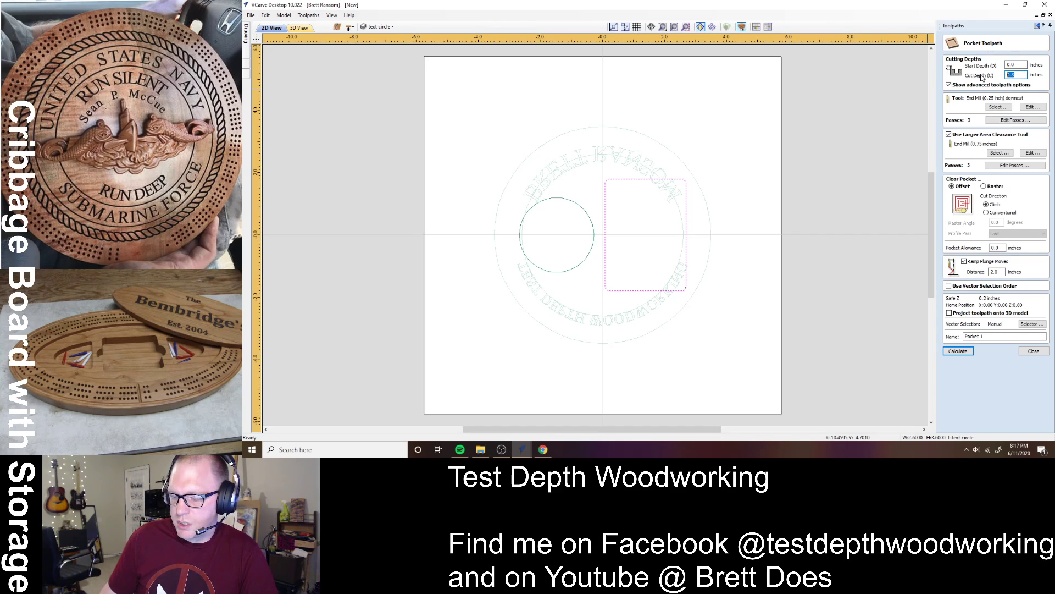
type("0.")
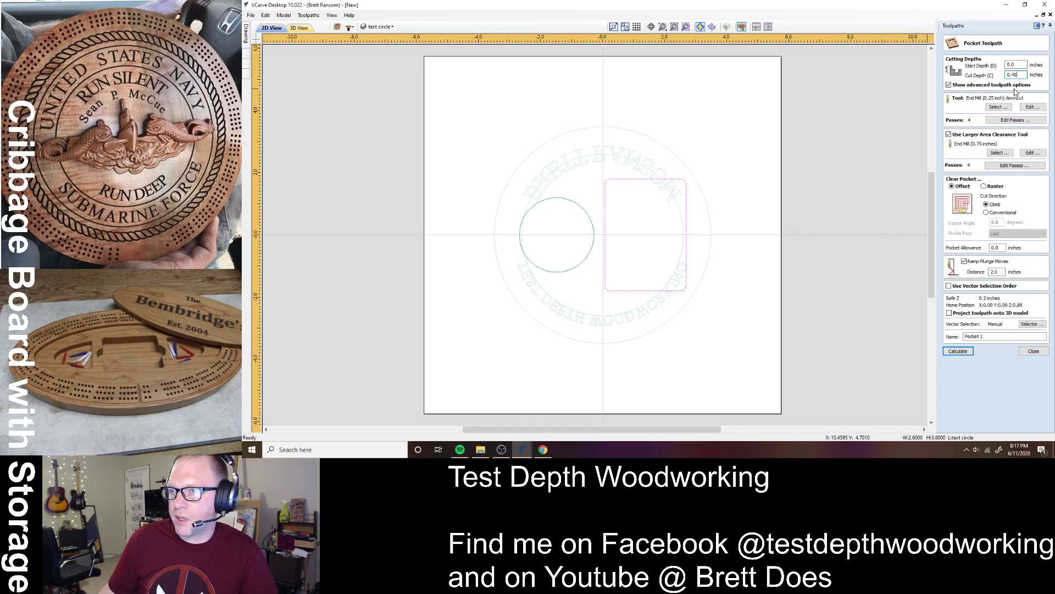
left_click(948, 135)
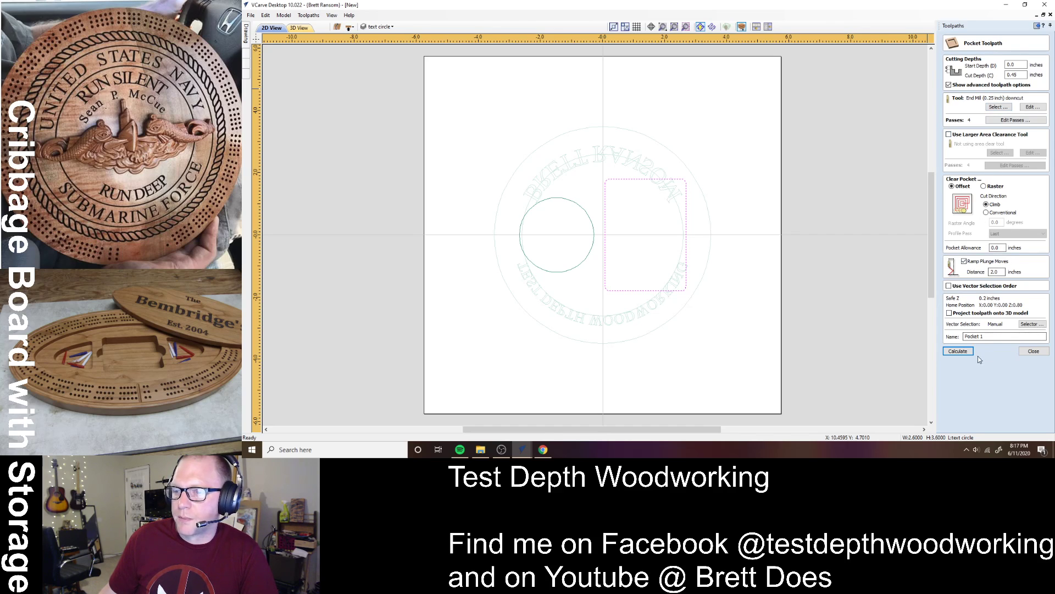
left_click_drag(988, 336, 924, 335)
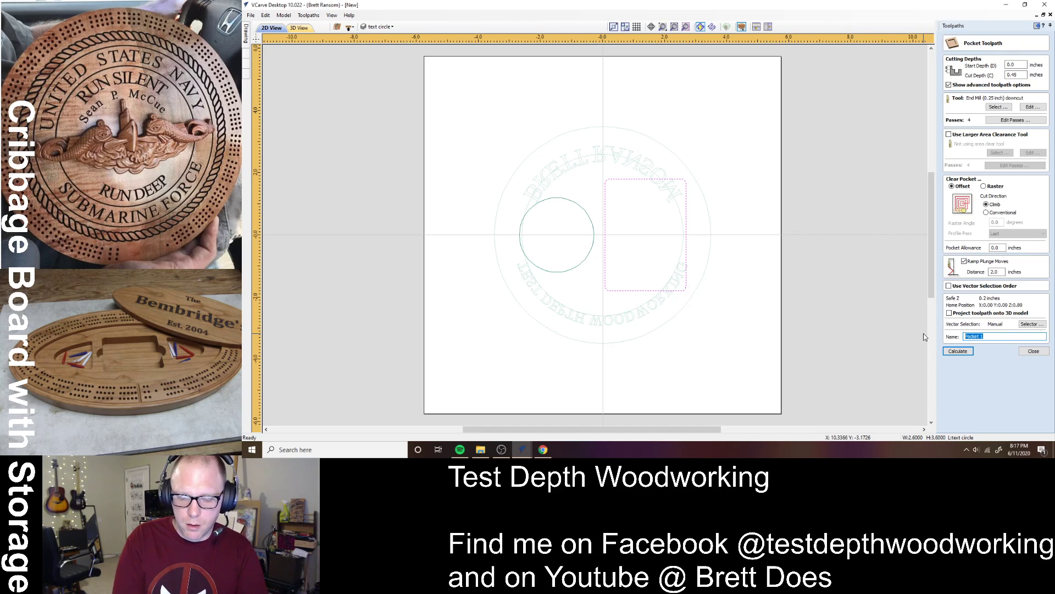
type("CA")
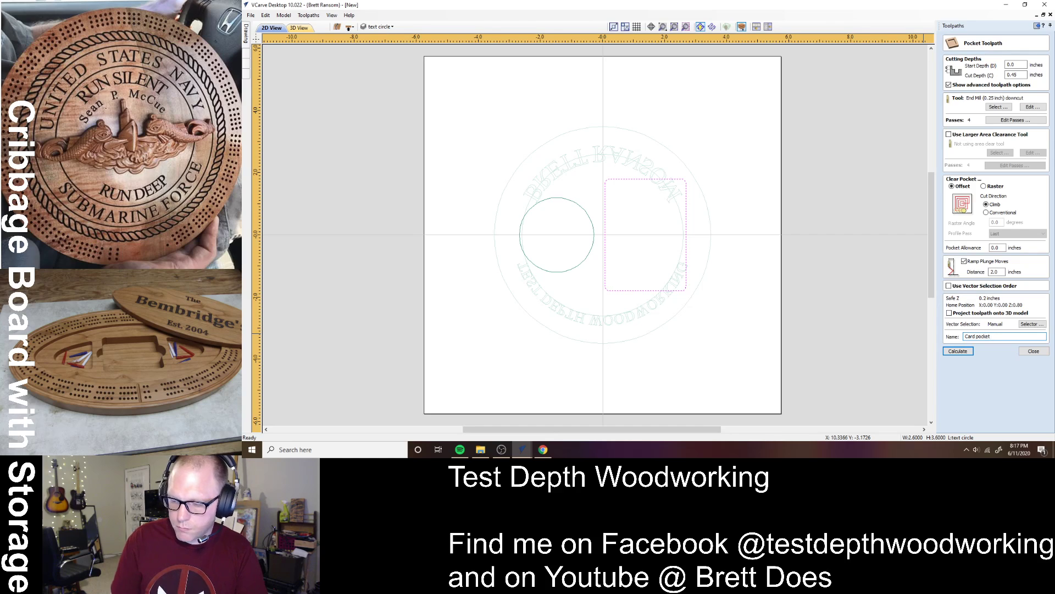
type("rd pocket 250EM")
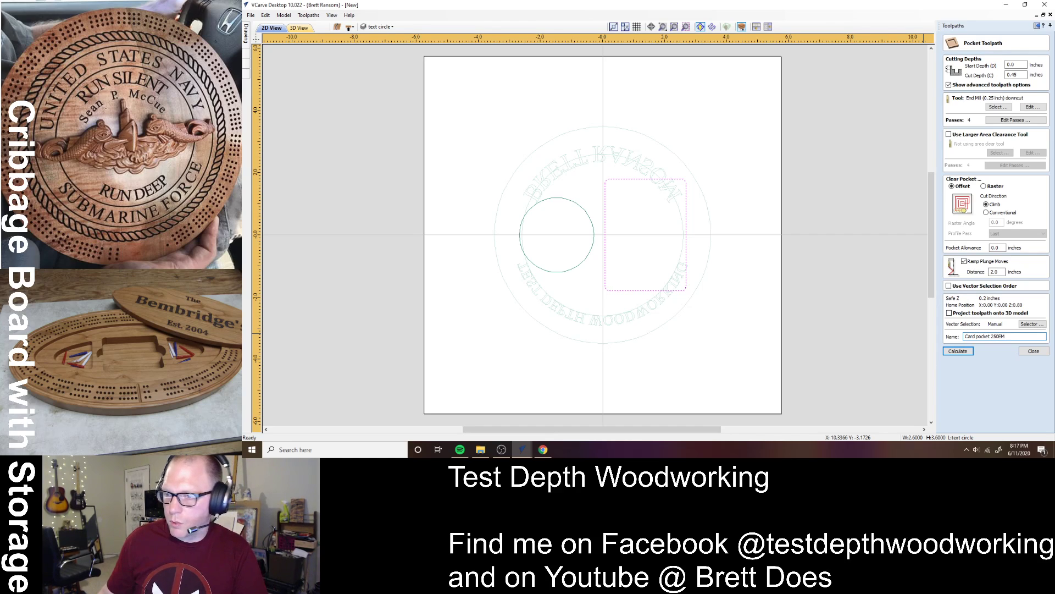
left_click(970, 353)
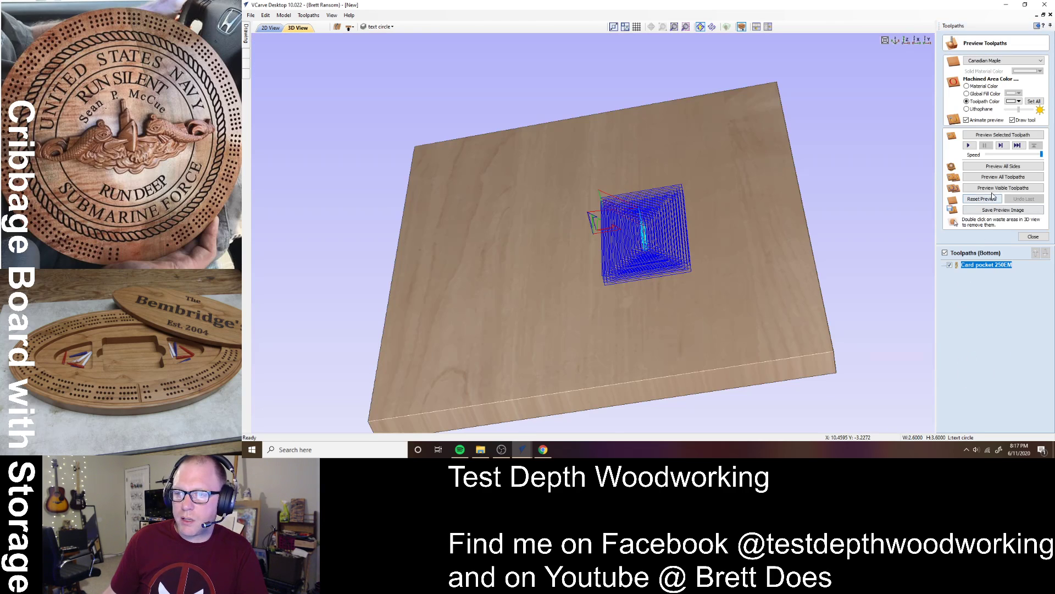
- Preview the card pocket cut in 3D, then flip the job to its top side
left_click(993, 188)
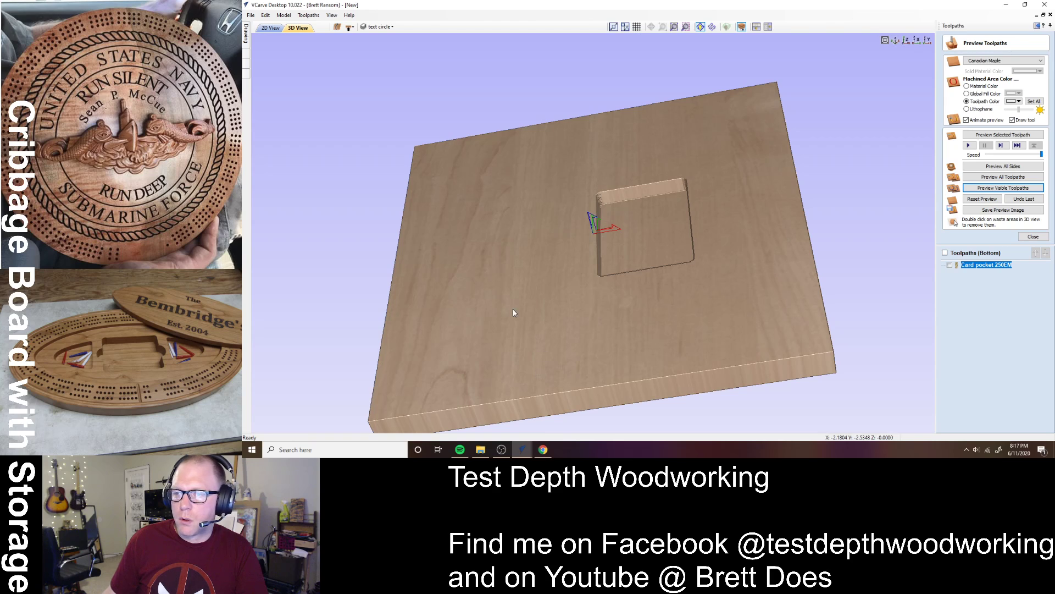
left_click_drag(514, 312, 550, 295)
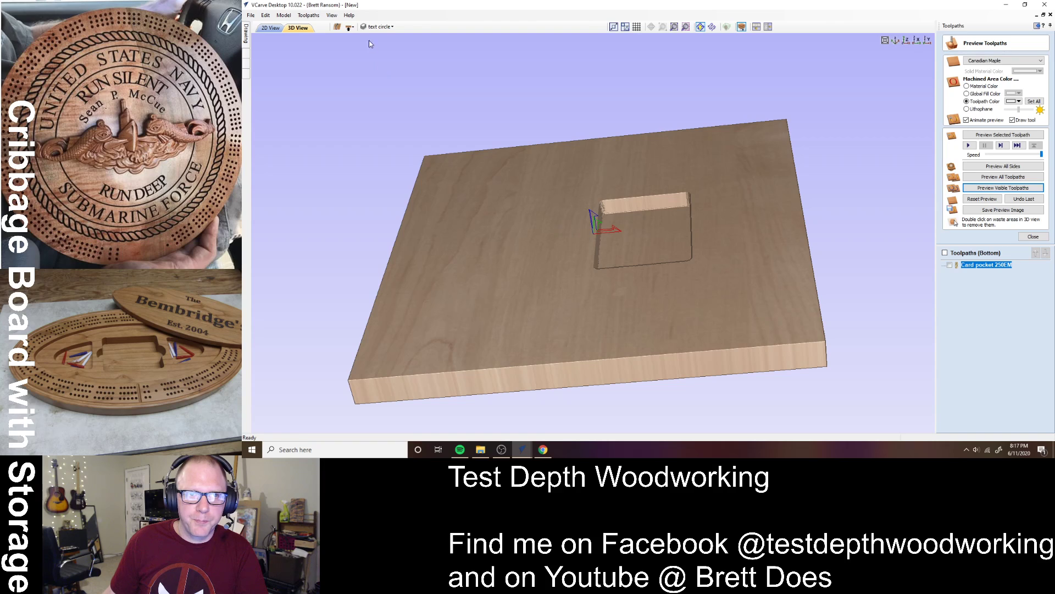
left_click(349, 26)
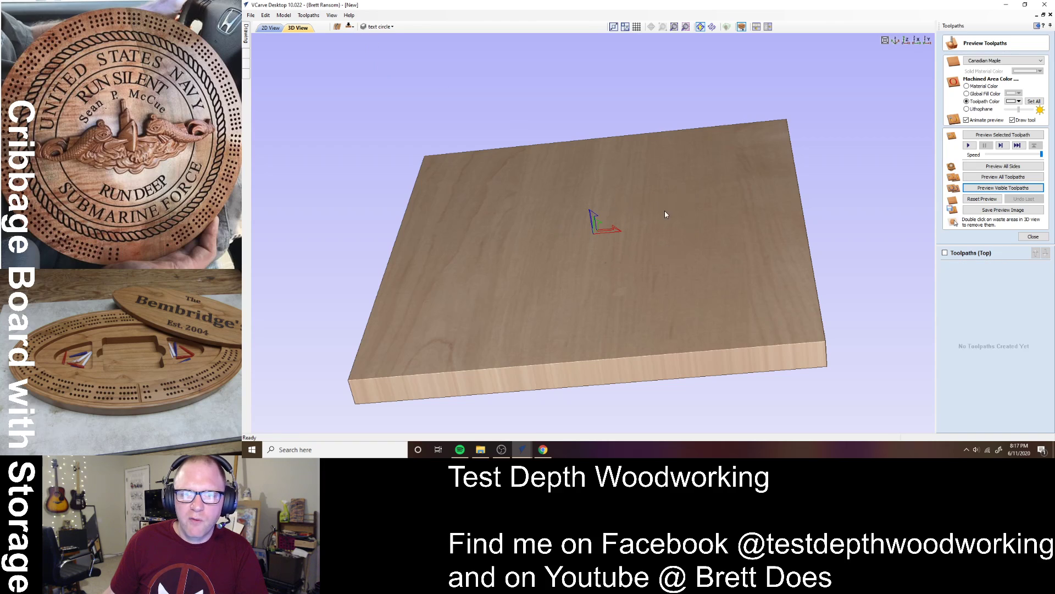
- Tile the 2D and 3D views side by side and select the text circle
left_click(289, 28)
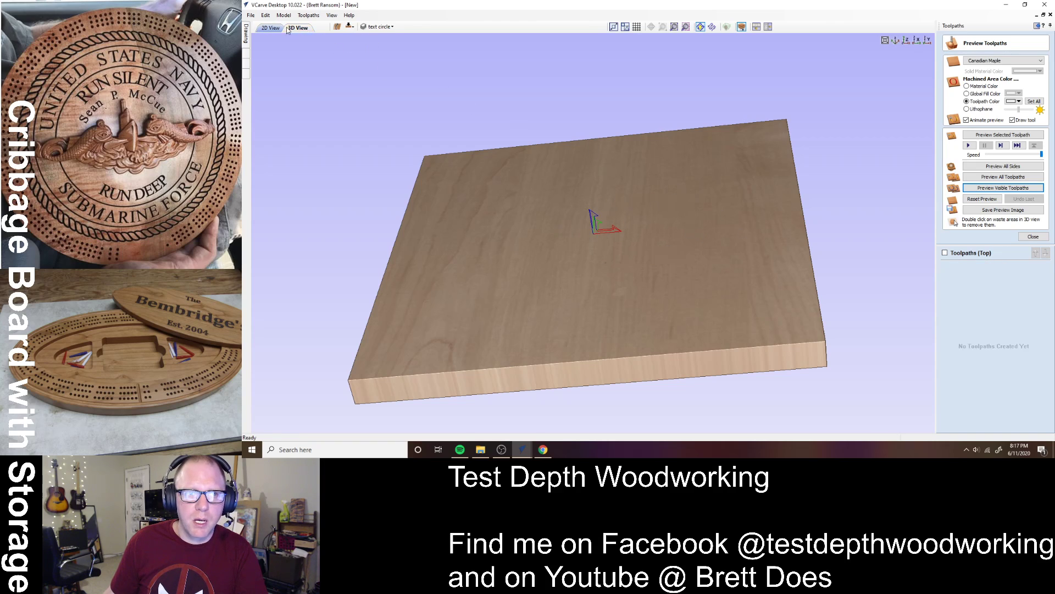
left_click(768, 27)
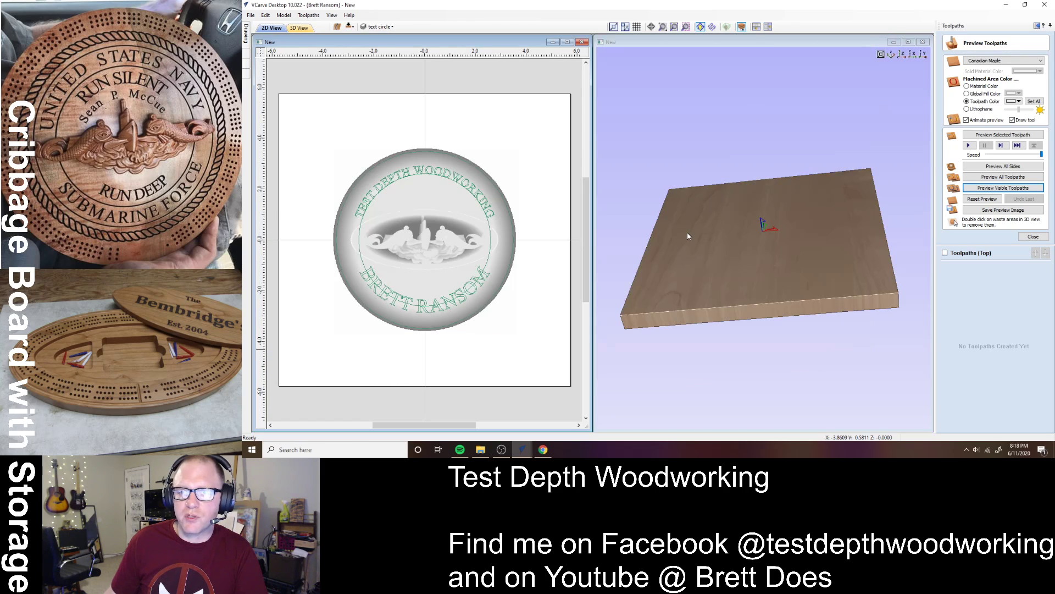
left_click_drag(823, 300, 761, 333)
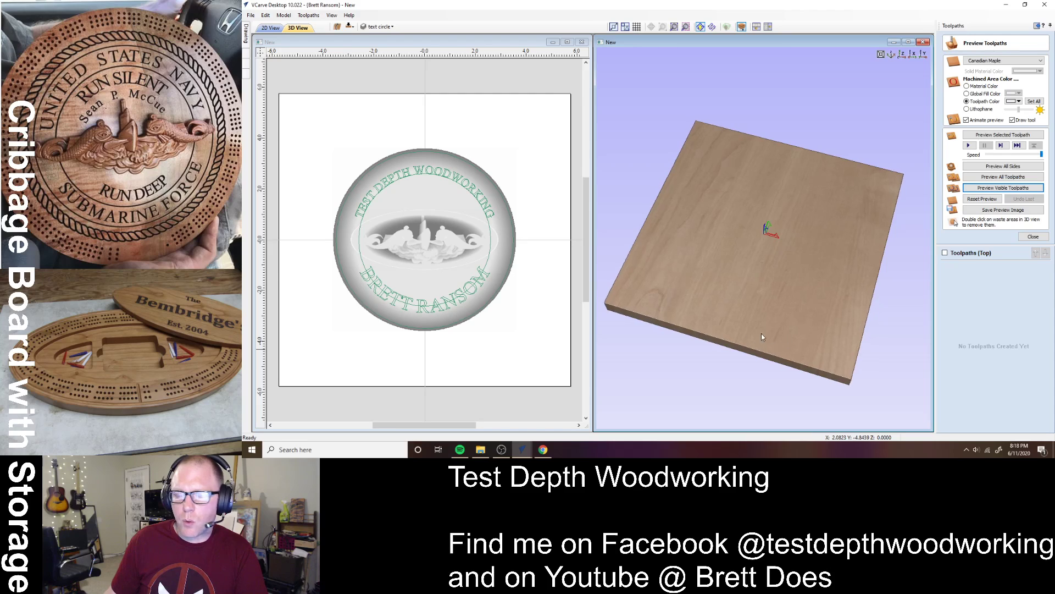
left_click(457, 278)
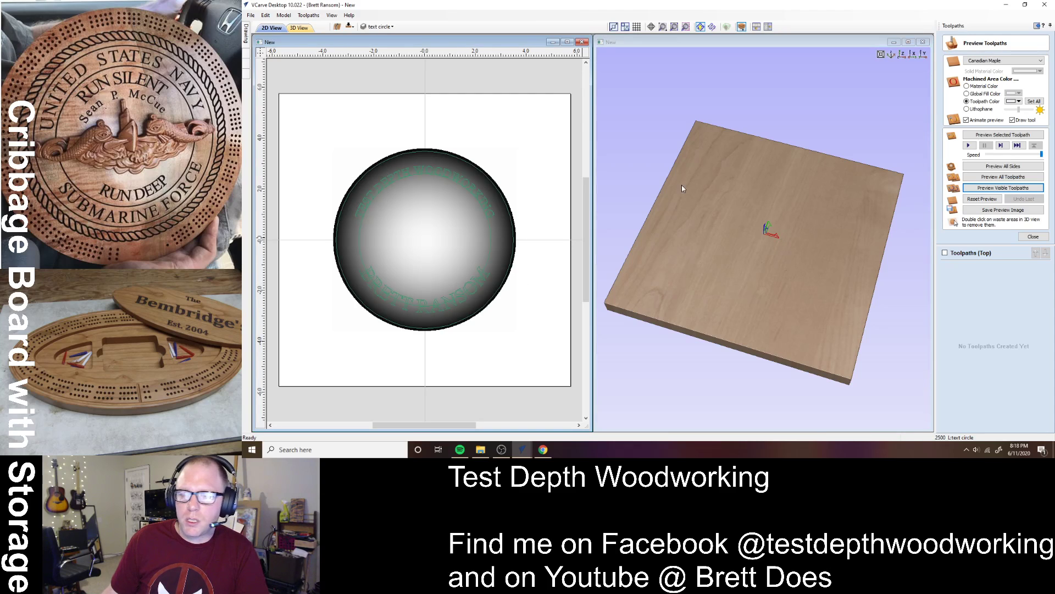
left_click(1033, 236)
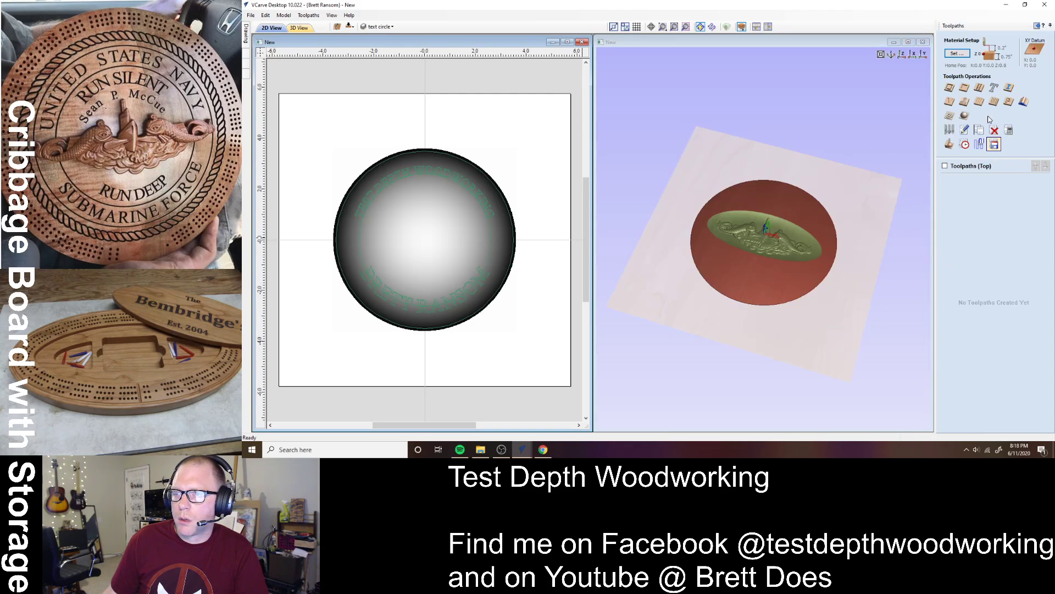
- Calculate a 3D Roughing 250EM toolpath limited to the selected outer circle
left_click(949, 116)
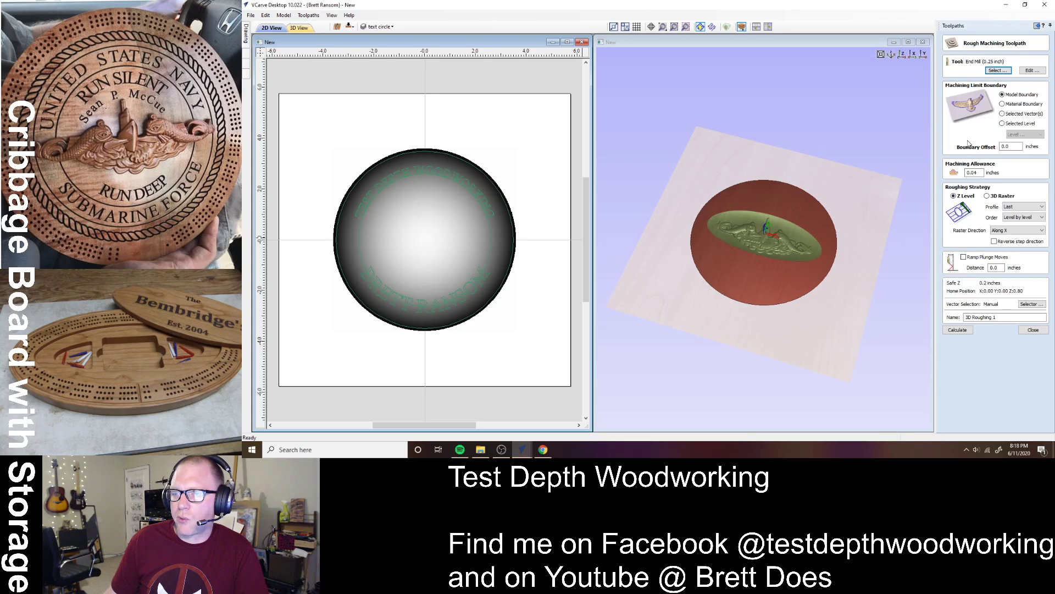
left_click(1014, 115)
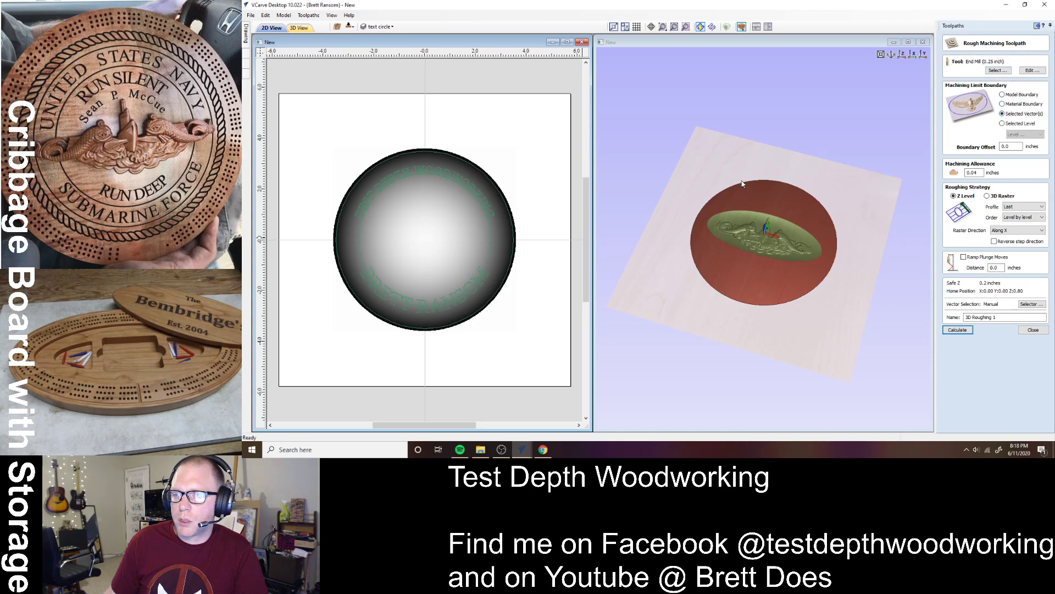
left_click(501, 198)
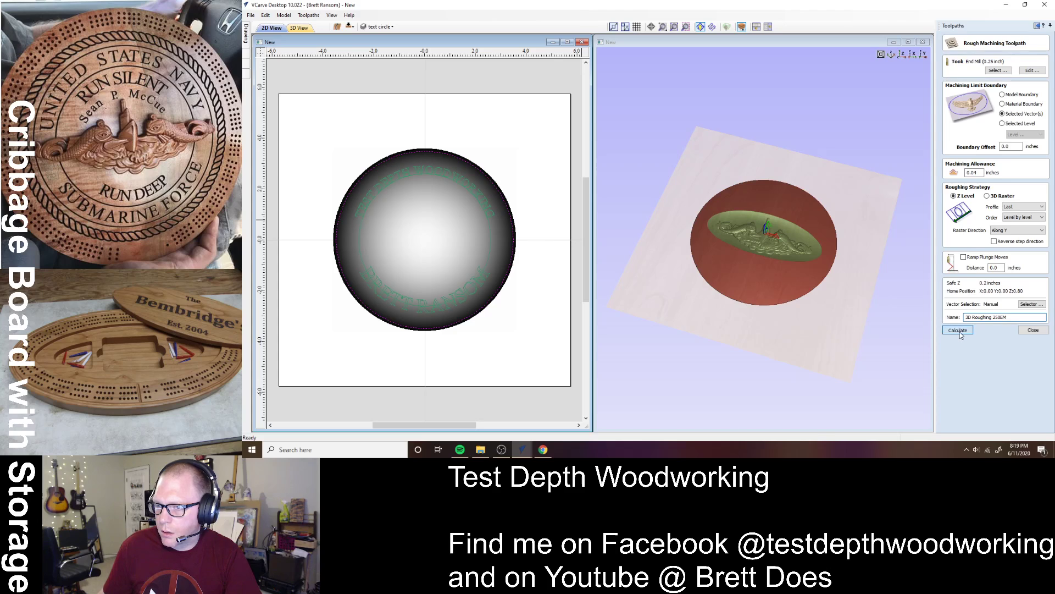
left_click(961, 331)
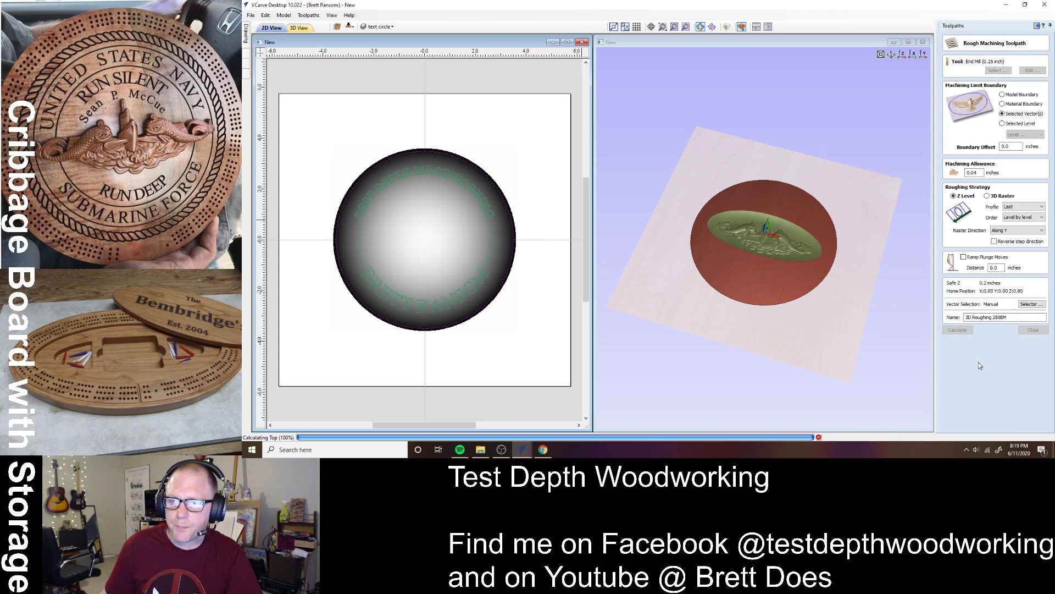
- Preview the roughing cut, then change the roughing bit to Tapered Ball Nose #46282
left_click(988, 188)
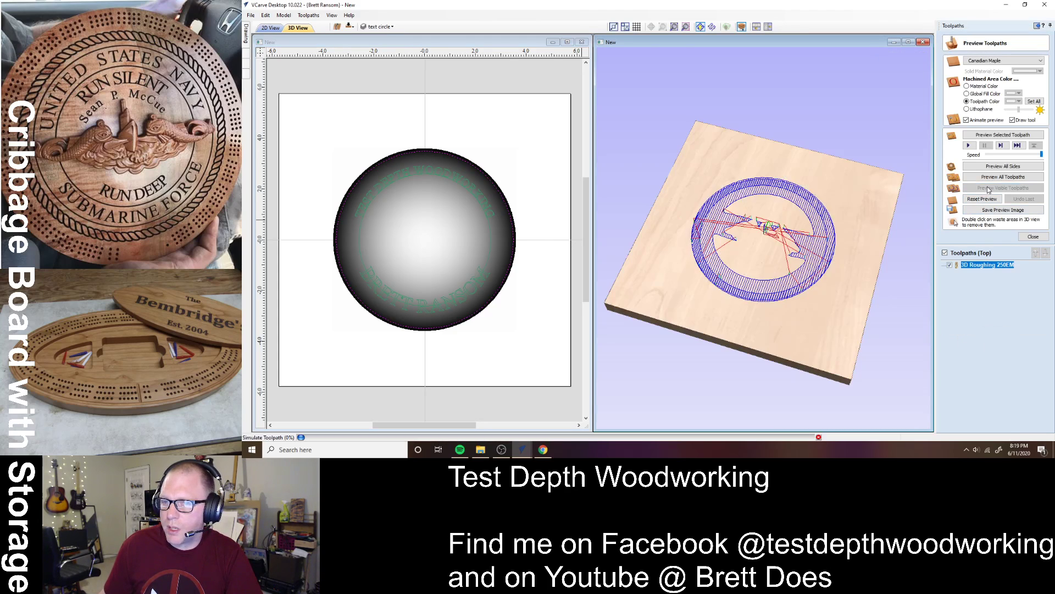
mouse_move(779, 347)
left_mouse_down()
mouse_move(815, 295)
mouse_move(762, 244)
mouse_move(749, 301)
mouse_move(761, 338)
mouse_move(849, 340)
mouse_move(826, 349)
mouse_move(786, 337)
left_mouse_up()
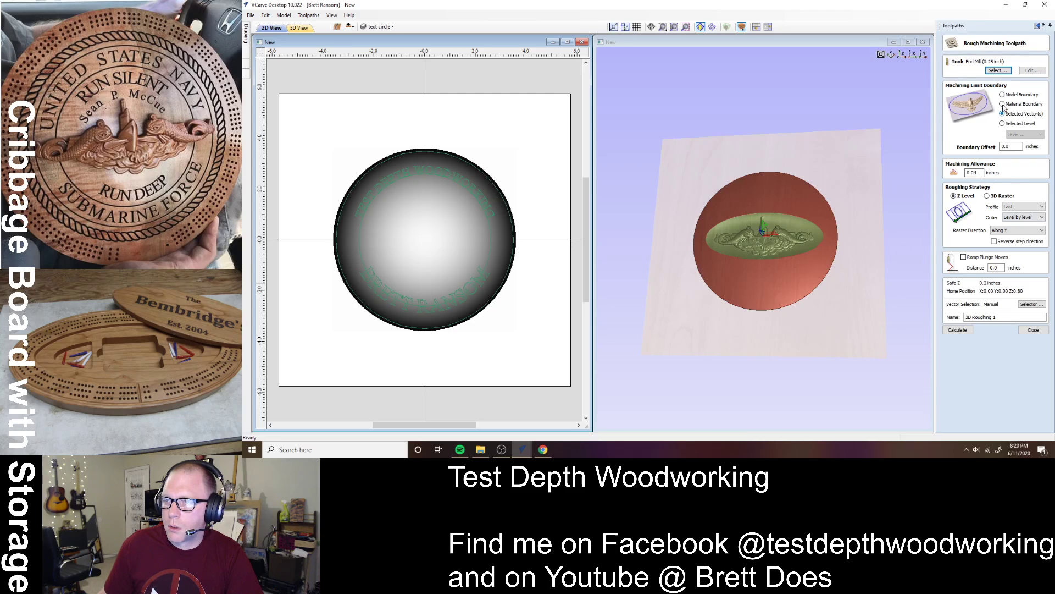
left_click(997, 71)
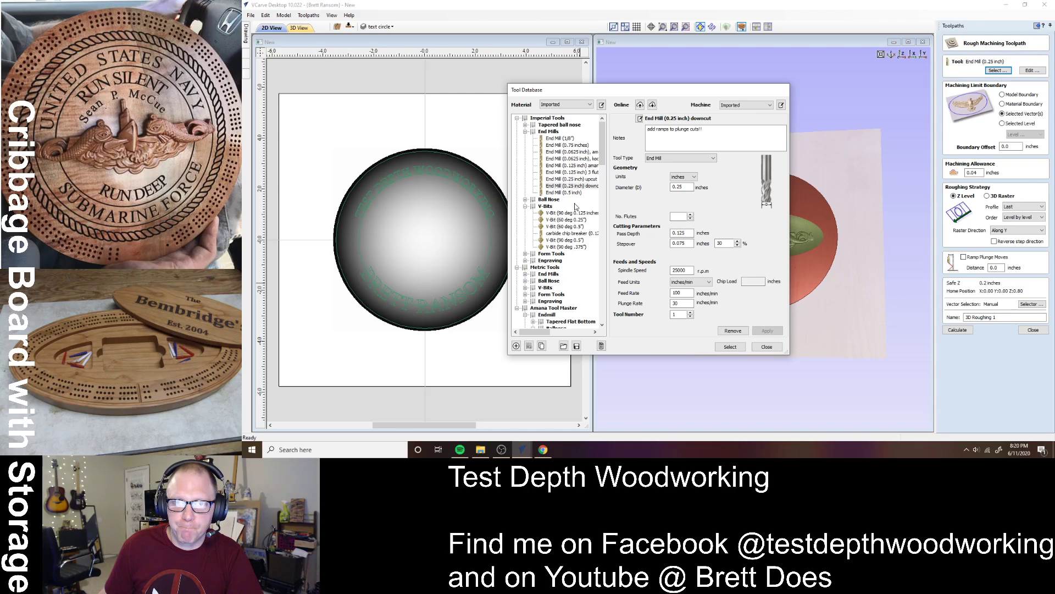
left_click(526, 206)
left_click(526, 132)
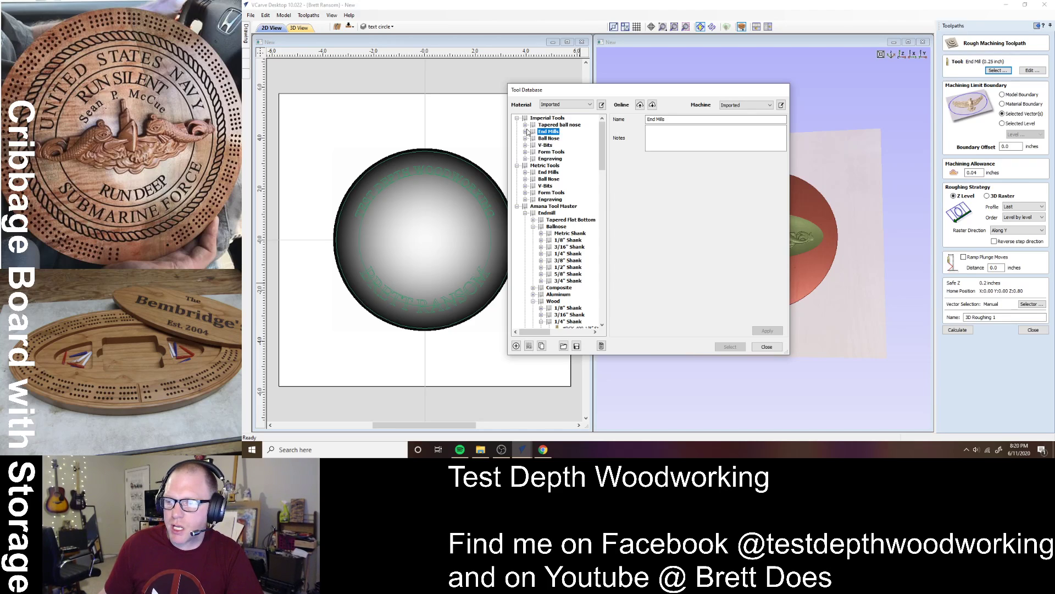
left_click(525, 125)
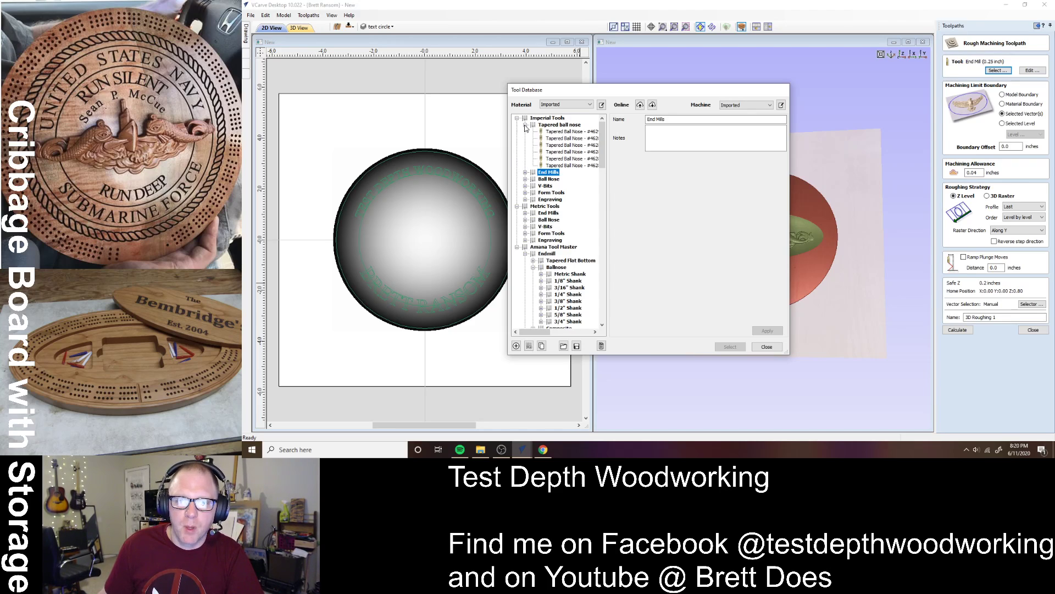
left_click(572, 158)
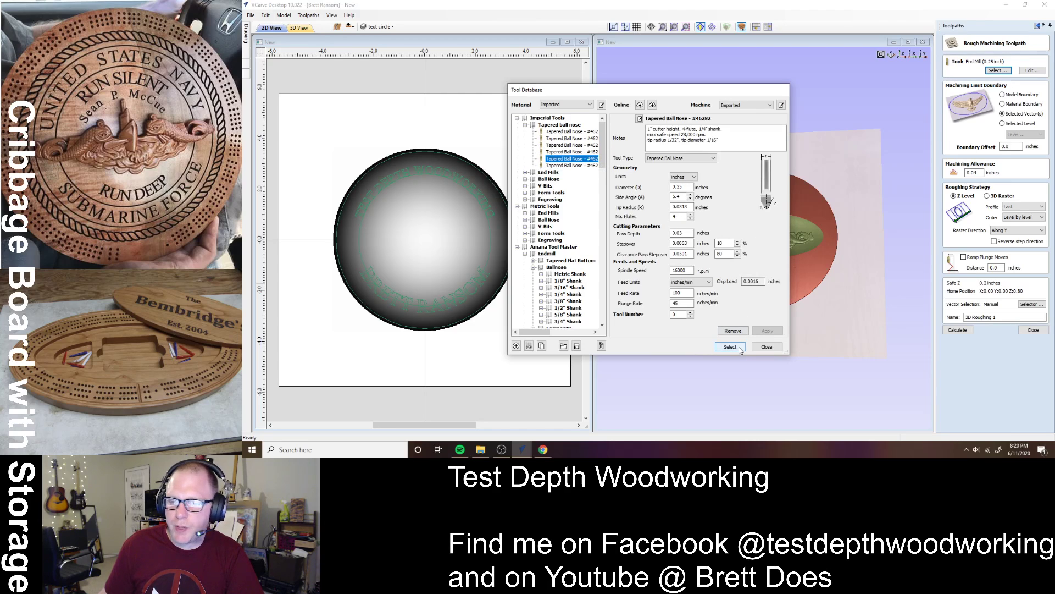
left_click(739, 350)
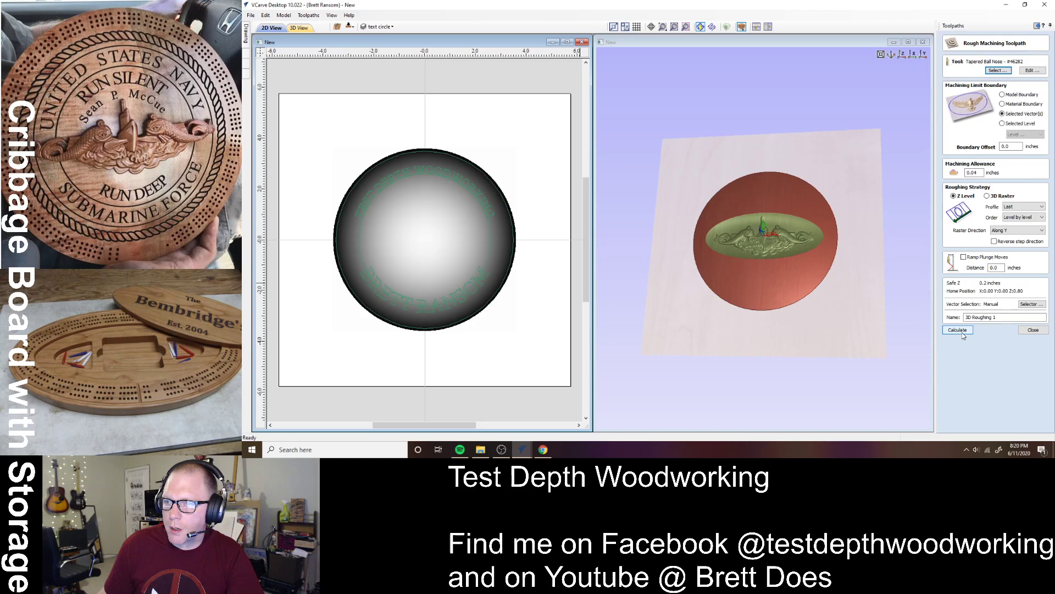
left_click(1027, 331)
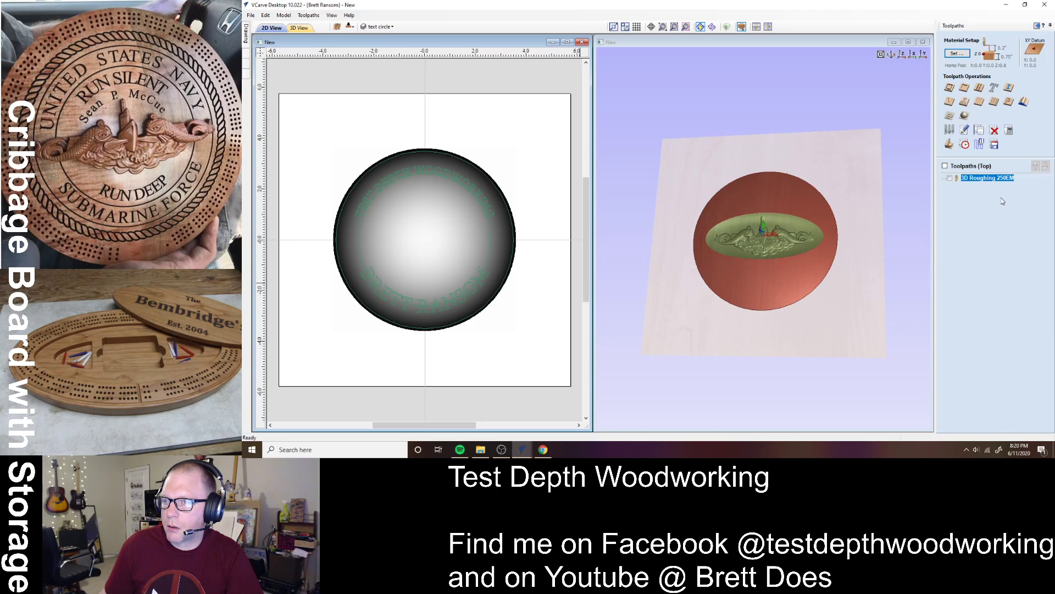
- Add a 3D finishing toolpath named '3D Finish 46282' and calculate it
left_click(965, 116)
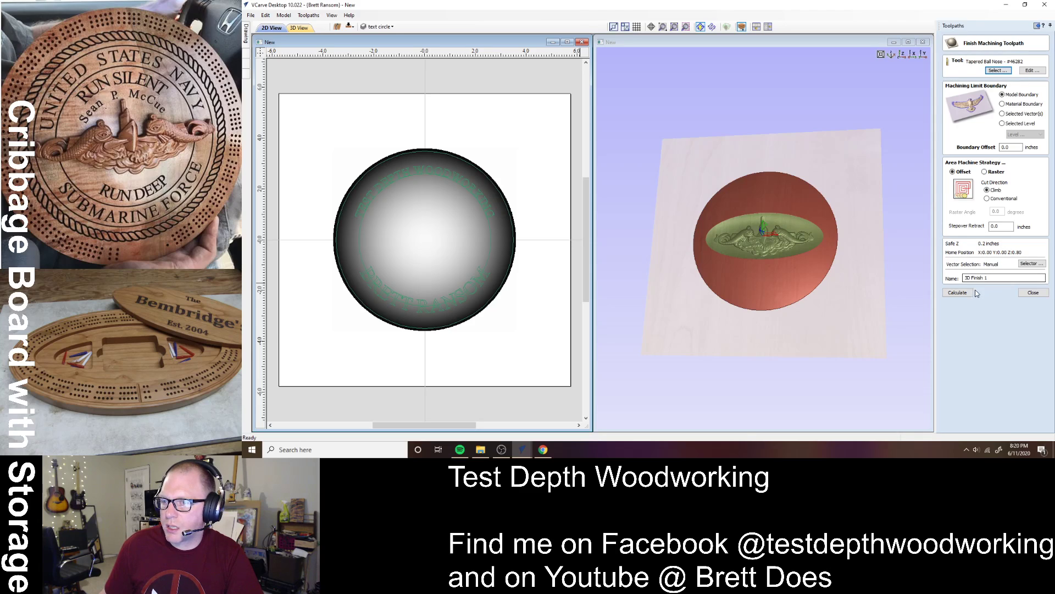
left_click(993, 278)
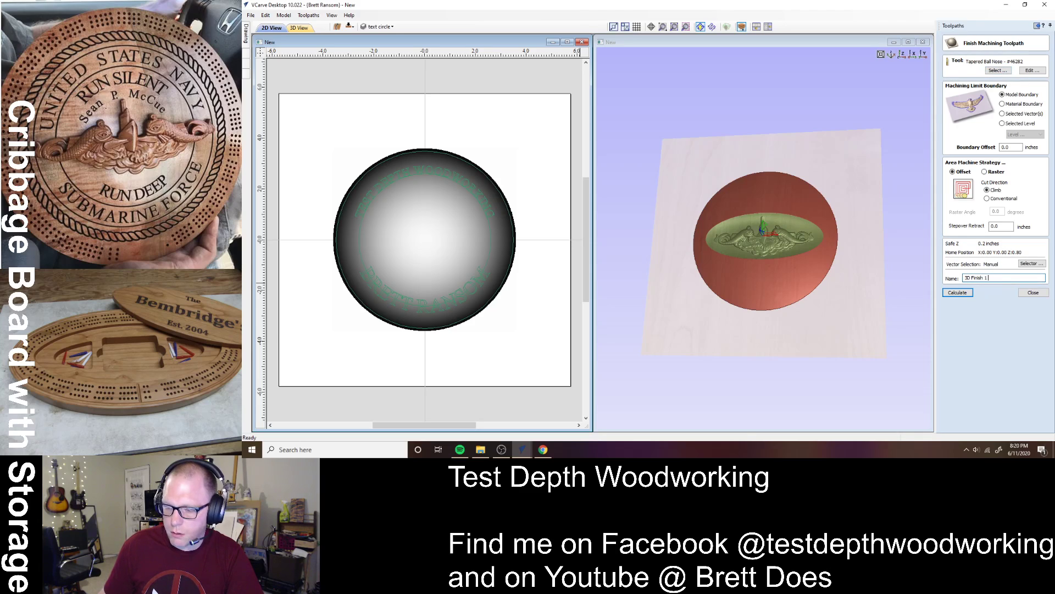
key("BackSpace")
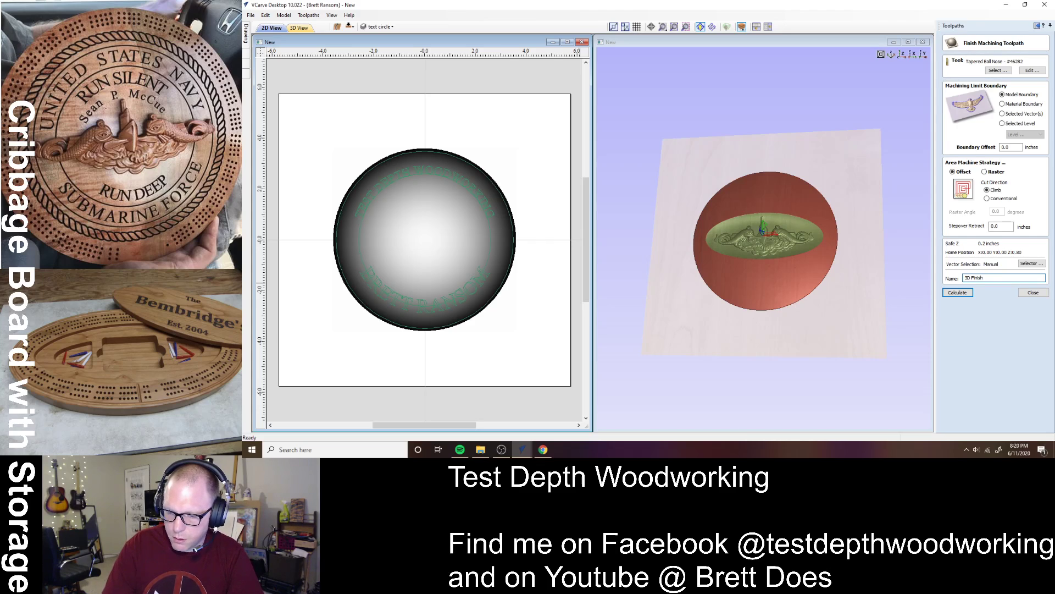
type("46282")
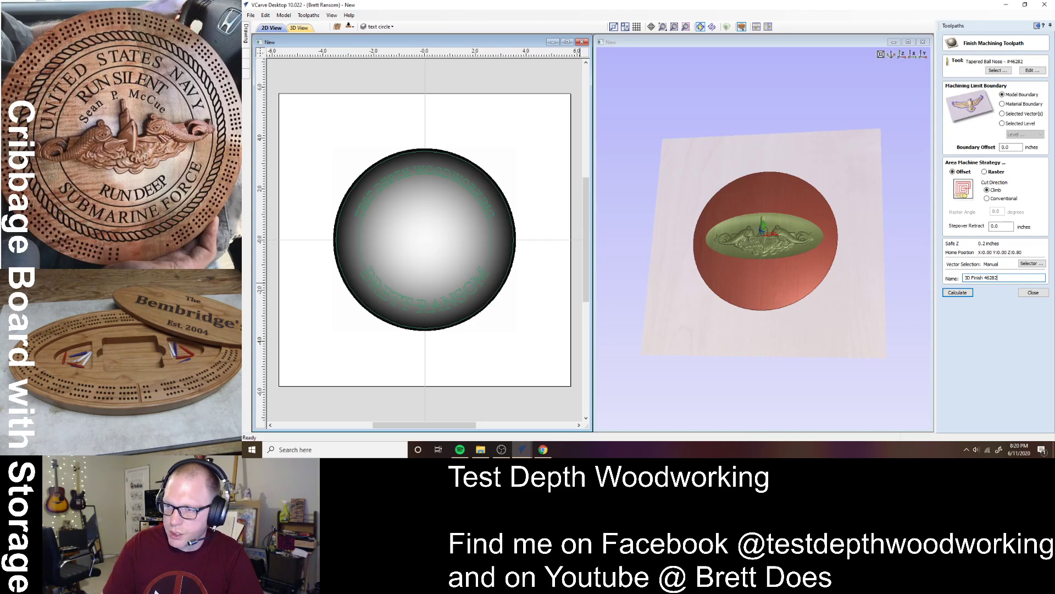
left_click(959, 293)
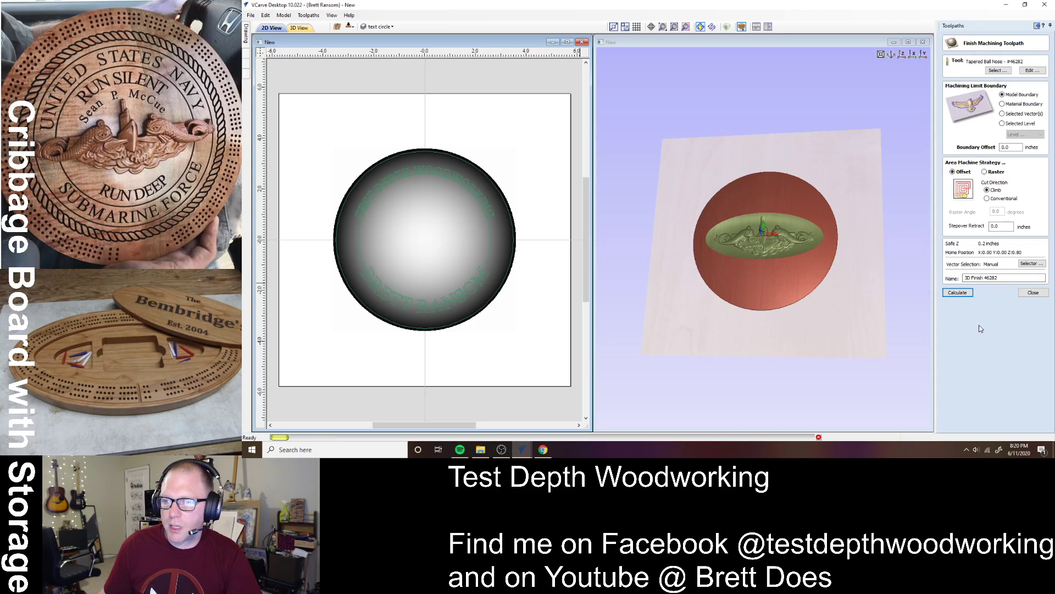
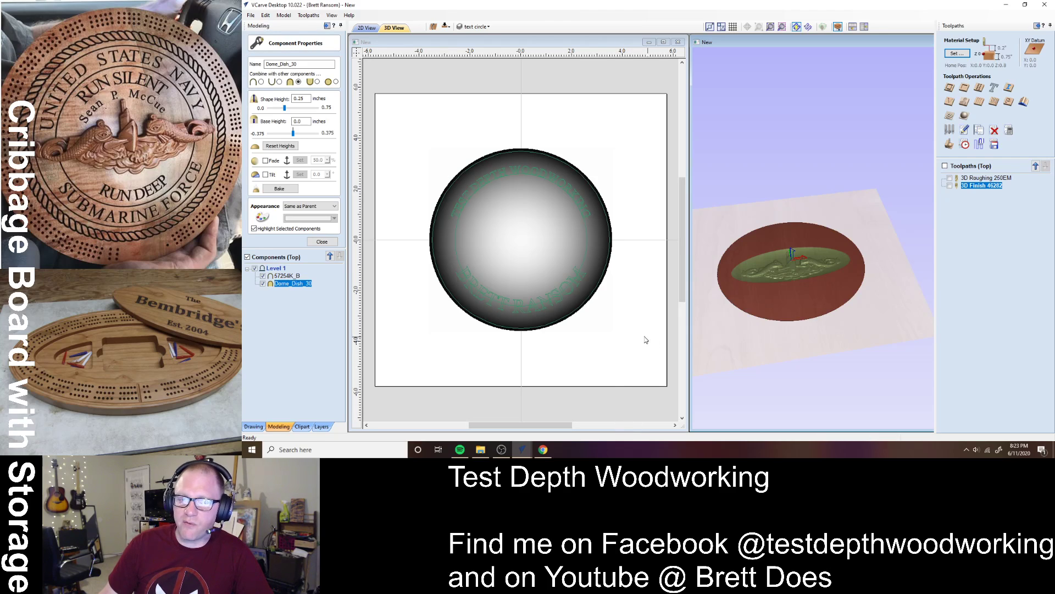
- Tilt the 3D view to check the Dome_Dish_30 dish, then close Component Properties
left_click_drag(806, 336, 770, 335)
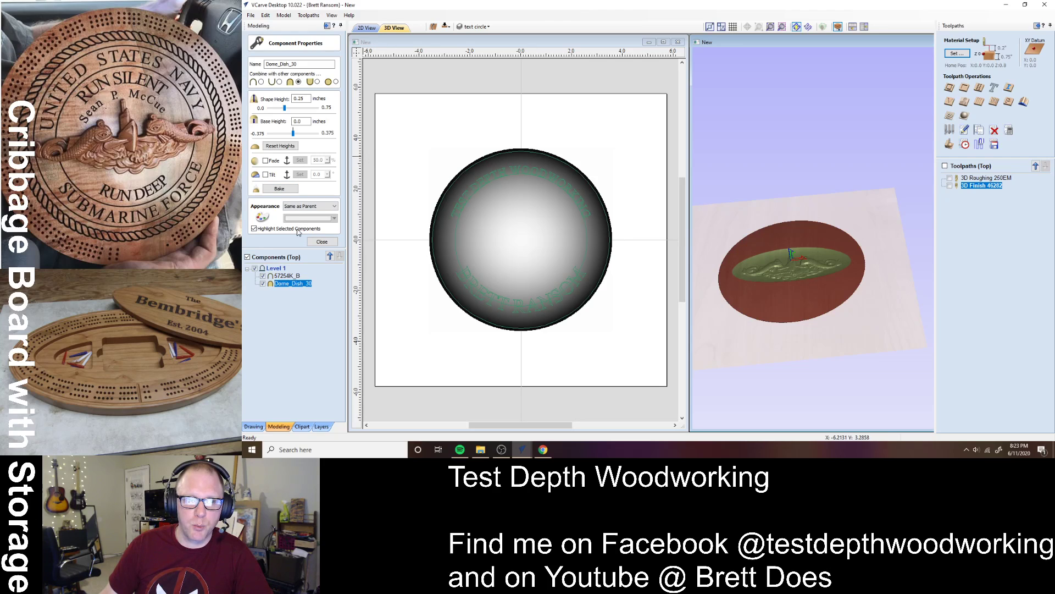
left_click(317, 242)
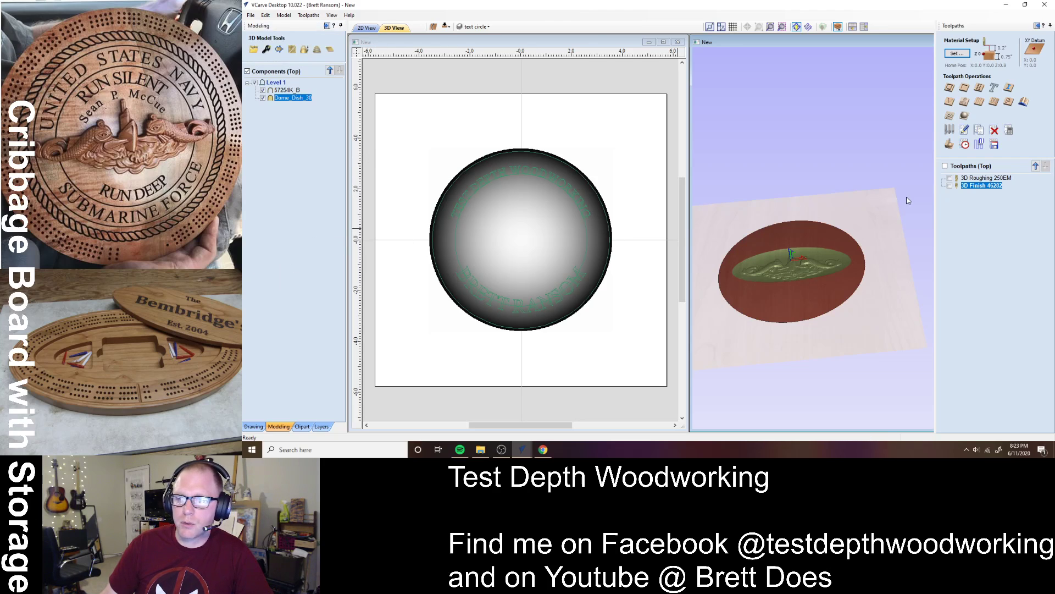
- Set the model 0.0312 inch below the 0.75 inch material top and recalculate all toolpaths
left_click(956, 53)
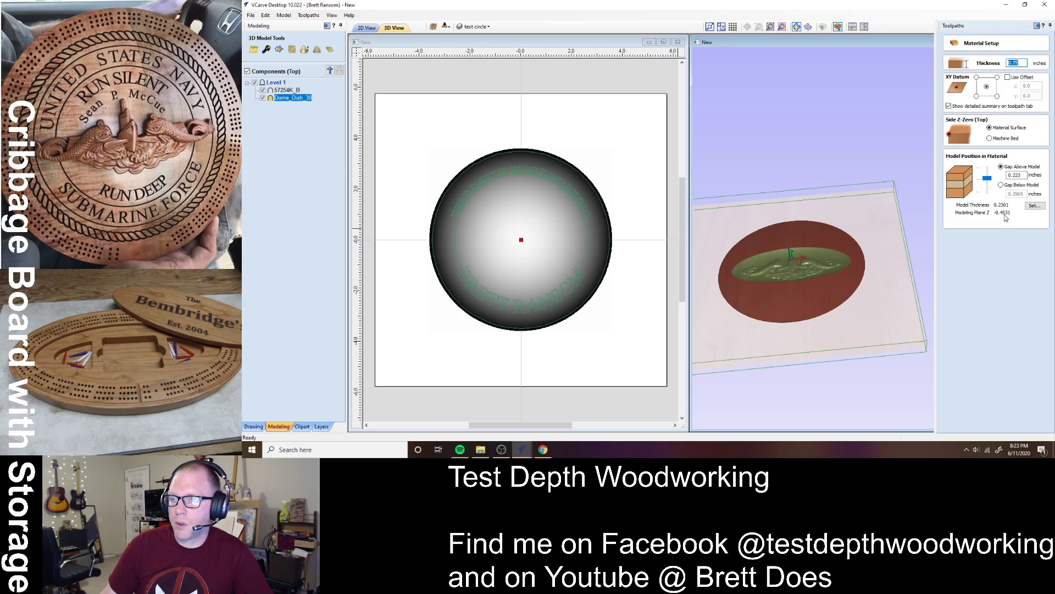
left_click_drag(992, 182, 1000, 166)
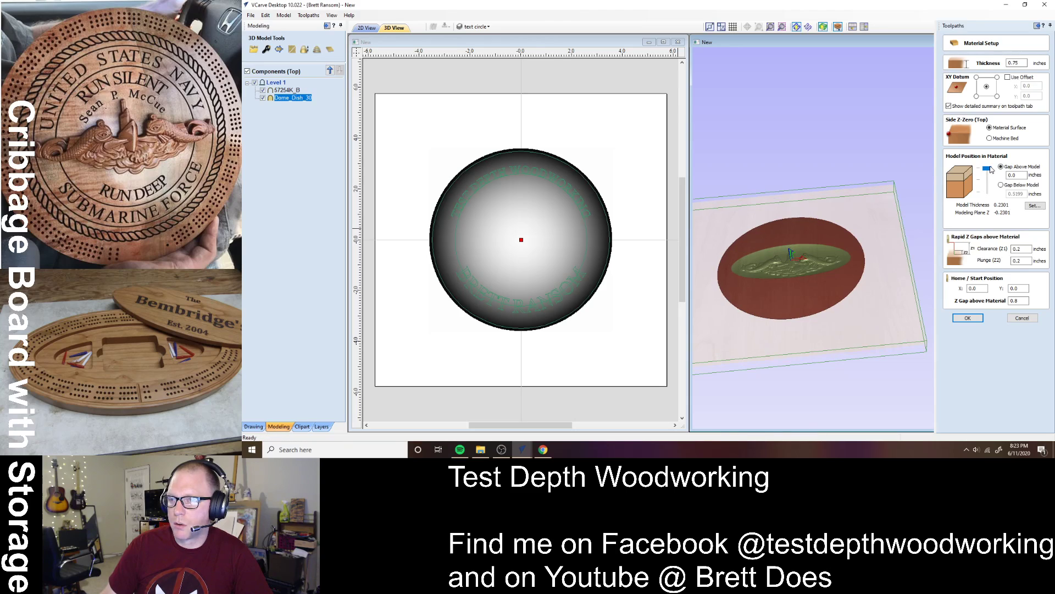
left_click_drag(991, 172, 991, 175)
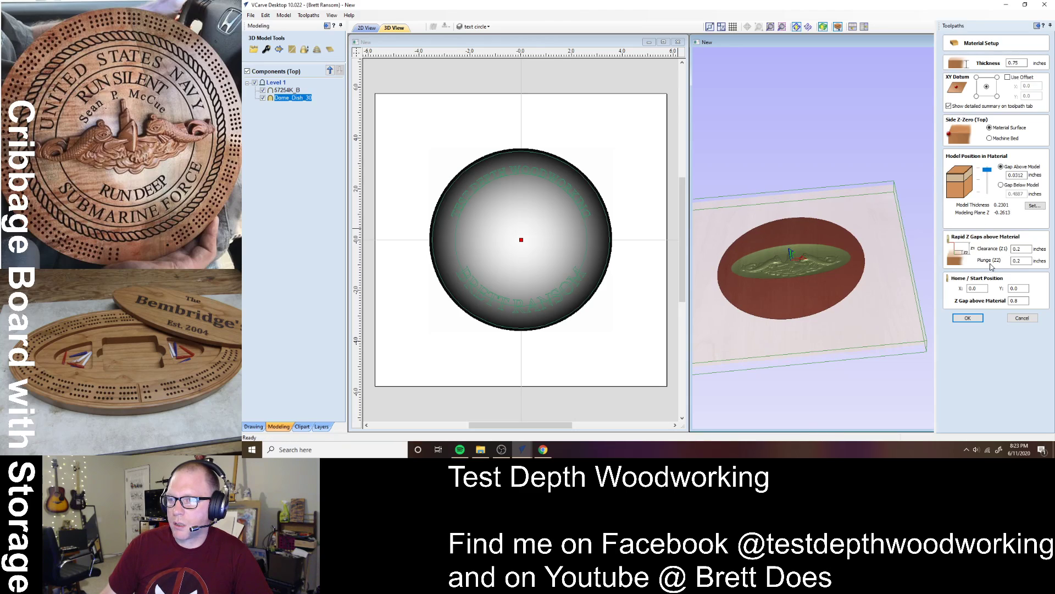
left_click(967, 317)
left_click(629, 251)
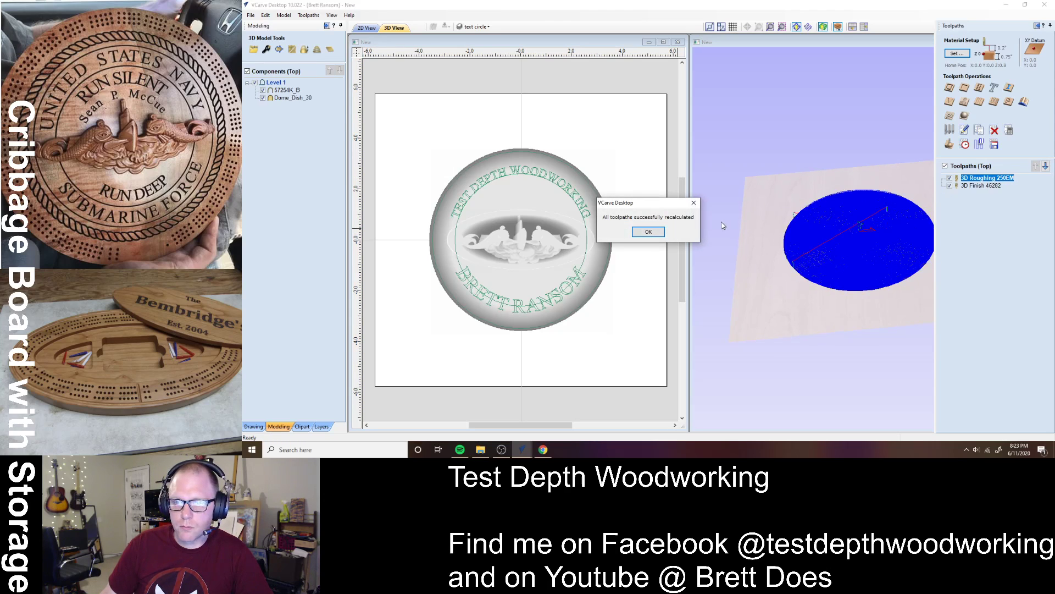
- Simulate the roughing and finish toolpaths on all sides of the maple block
left_click(648, 232)
left_click(949, 144)
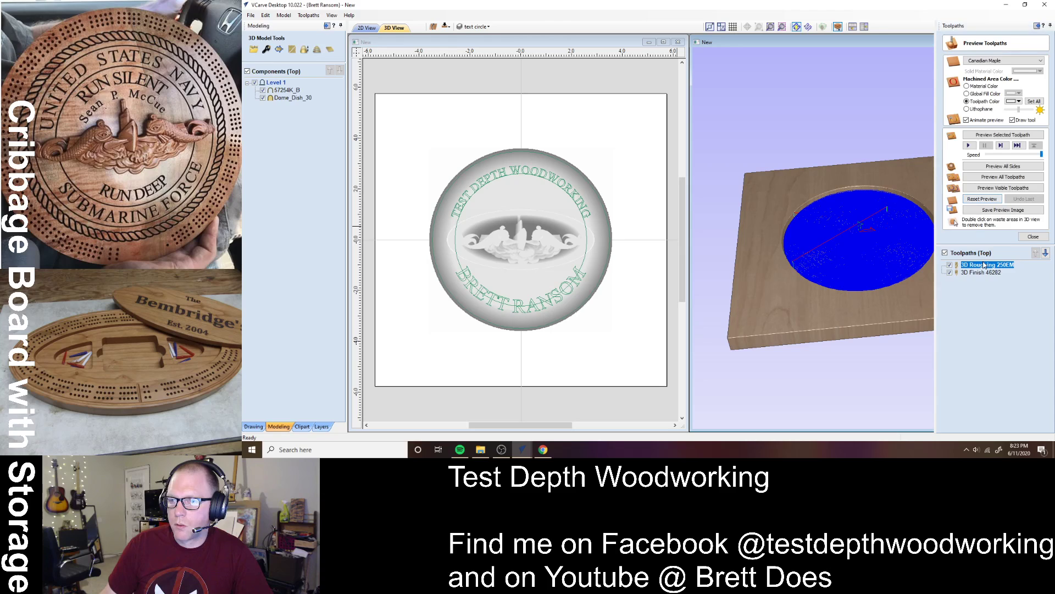
left_click(989, 168)
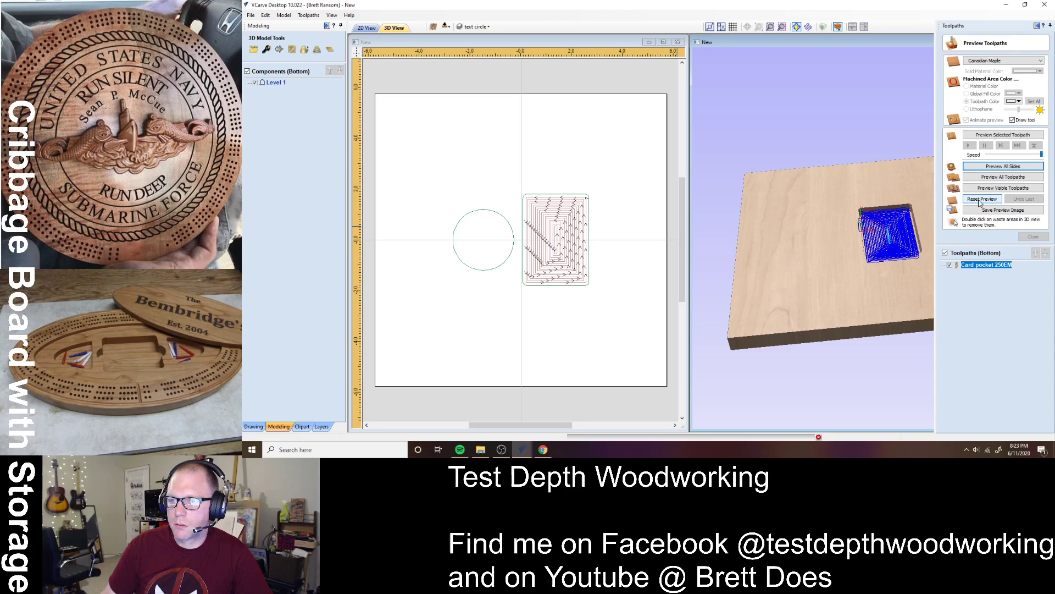
left_click(981, 199)
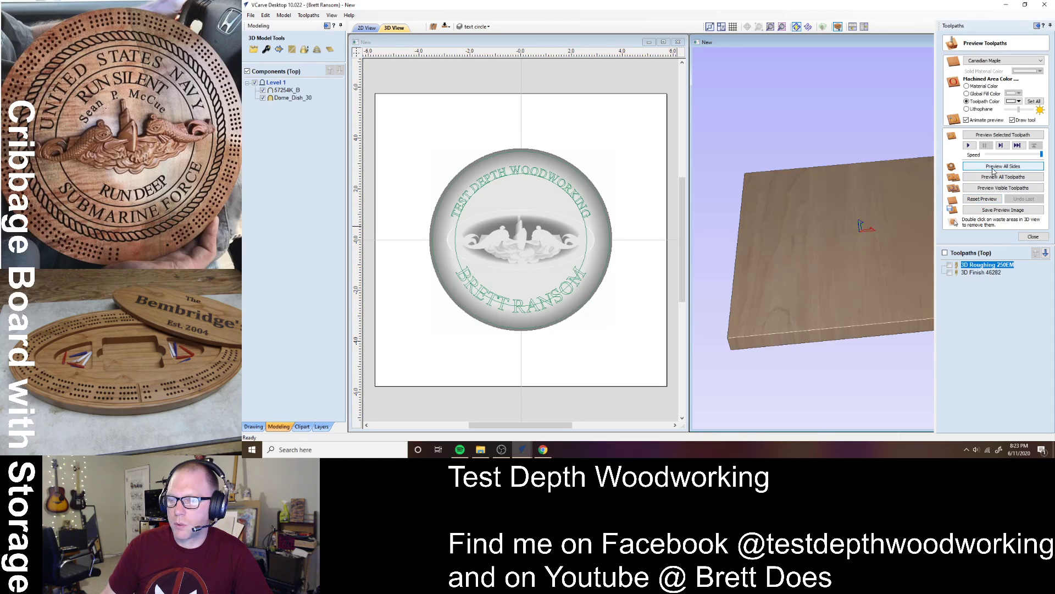
left_click(1004, 166)
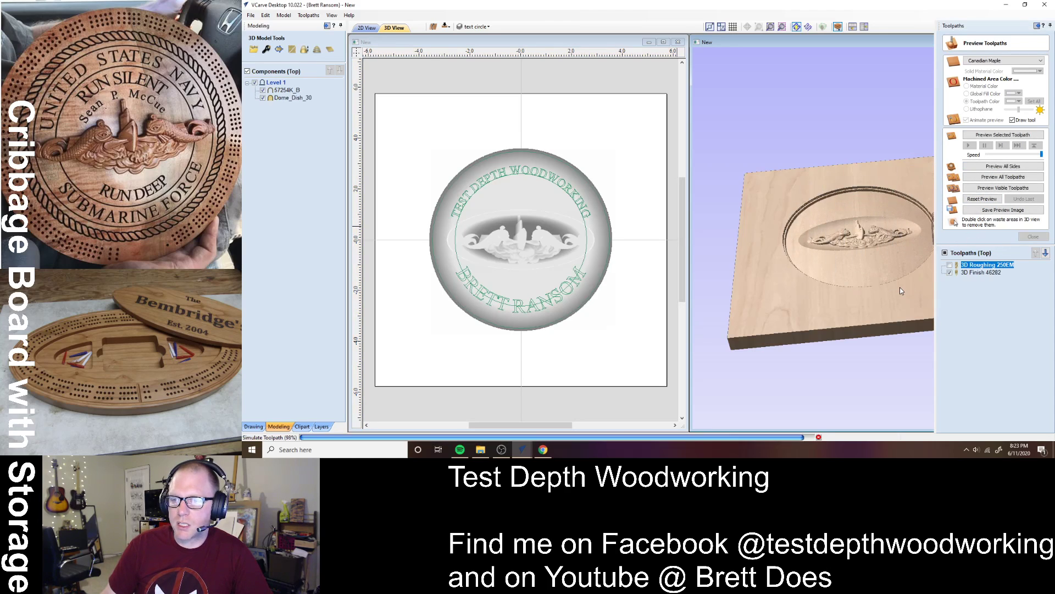
- Inspect the carved dome and card pocket from several angles, select the curved text, and close the preview
left_click_drag(869, 298, 802, 209)
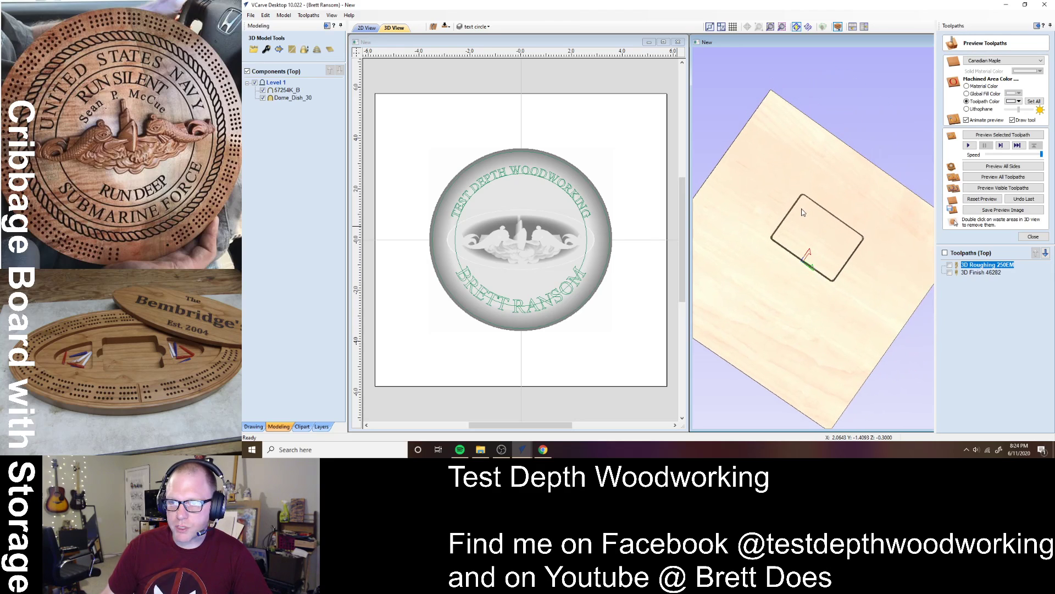
scroll(802, 209, "up", 5)
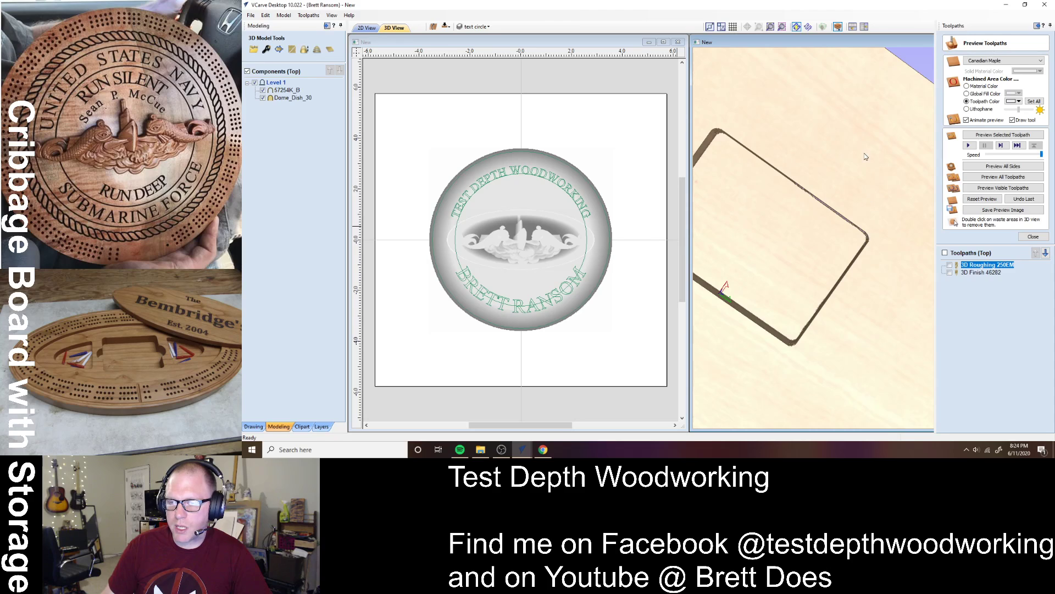
left_click_drag(867, 241, 798, 365)
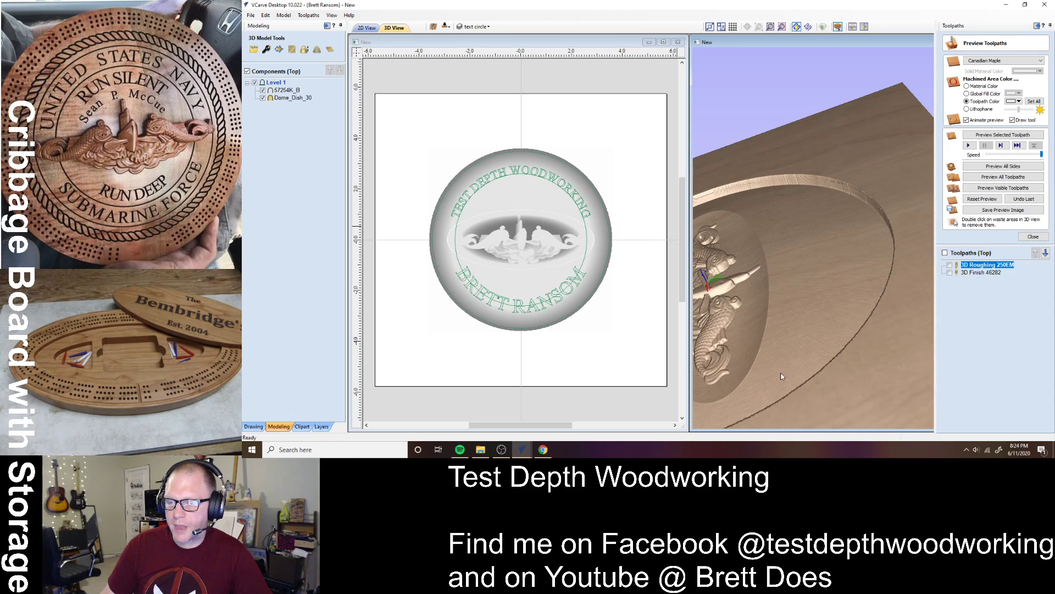
left_click_drag(766, 393, 901, 368)
left_click_drag(764, 364, 737, 342)
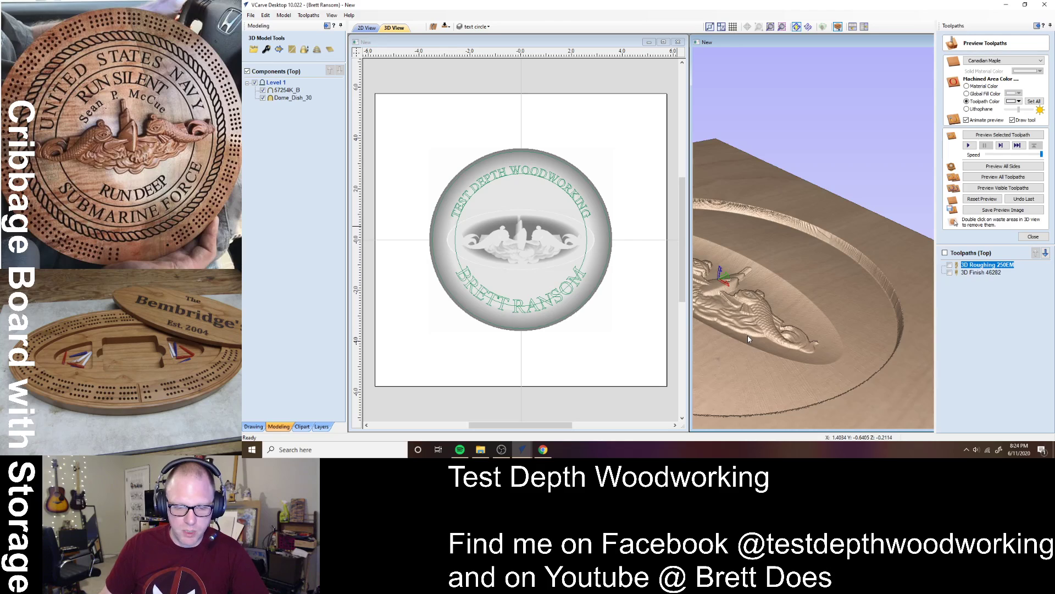
double_click(753, 349)
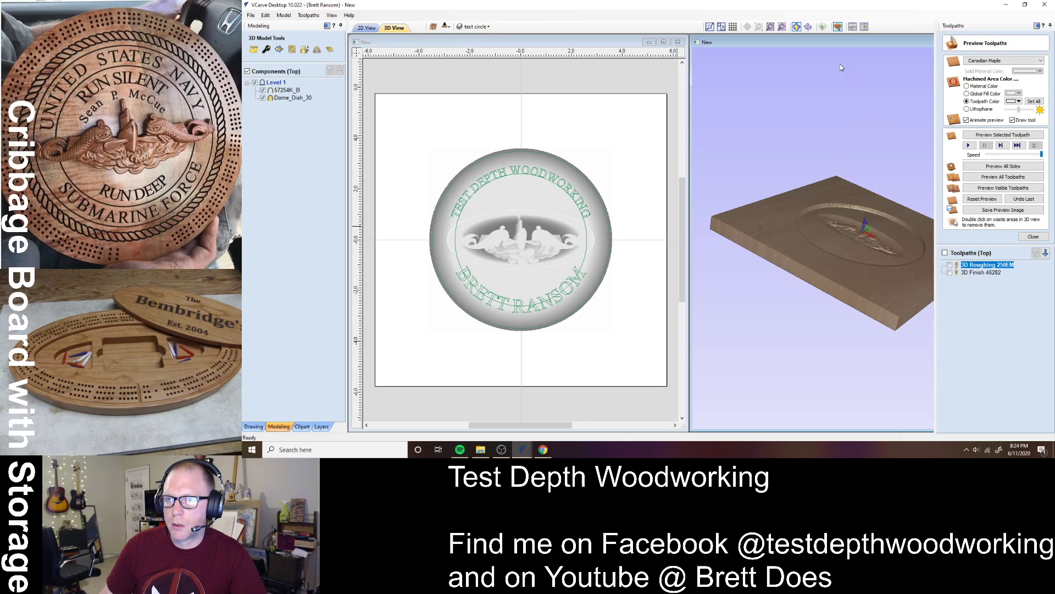
left_click(864, 26)
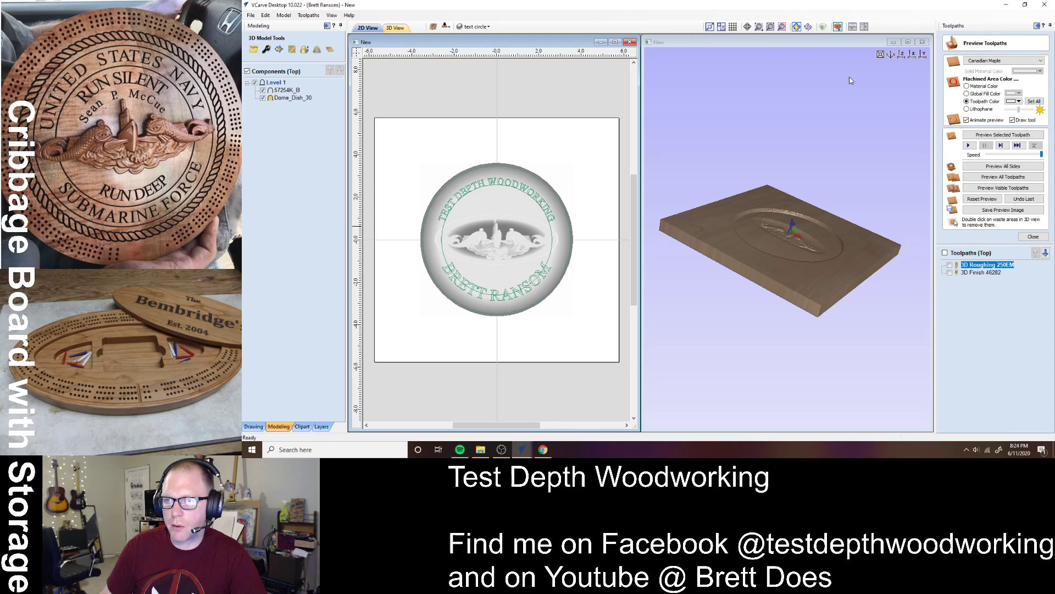
left_click_drag(790, 172, 752, 89)
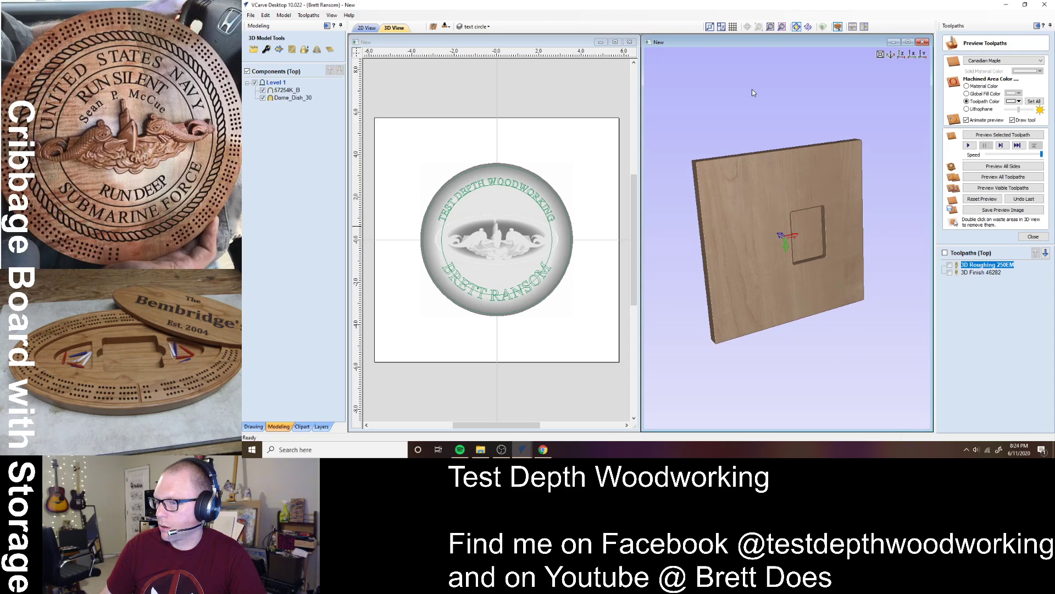
left_click_drag(796, 214, 848, 356)
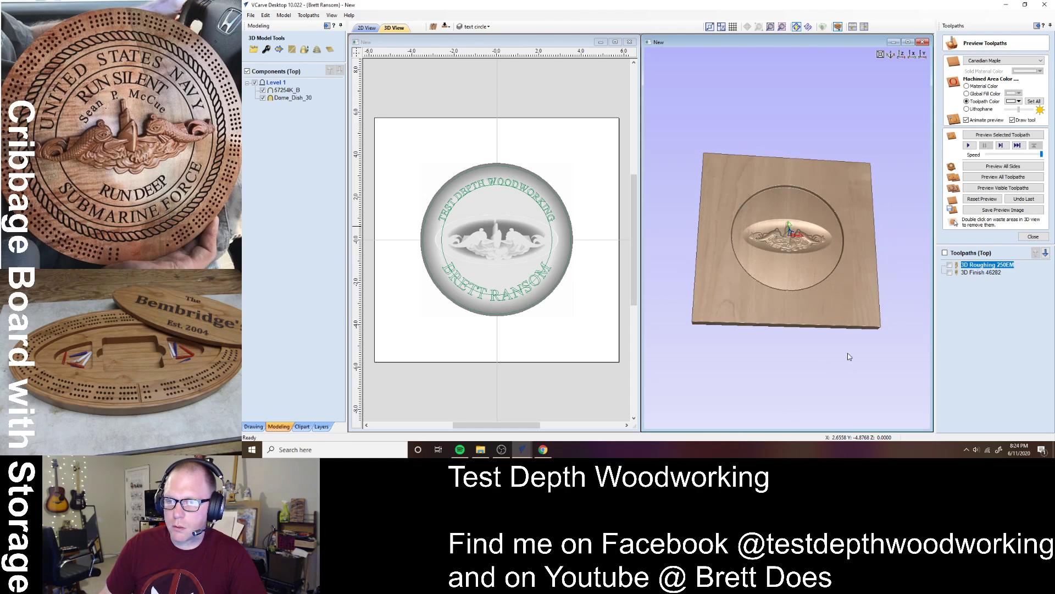
left_click_drag(760, 292, 778, 298)
left_click(482, 185)
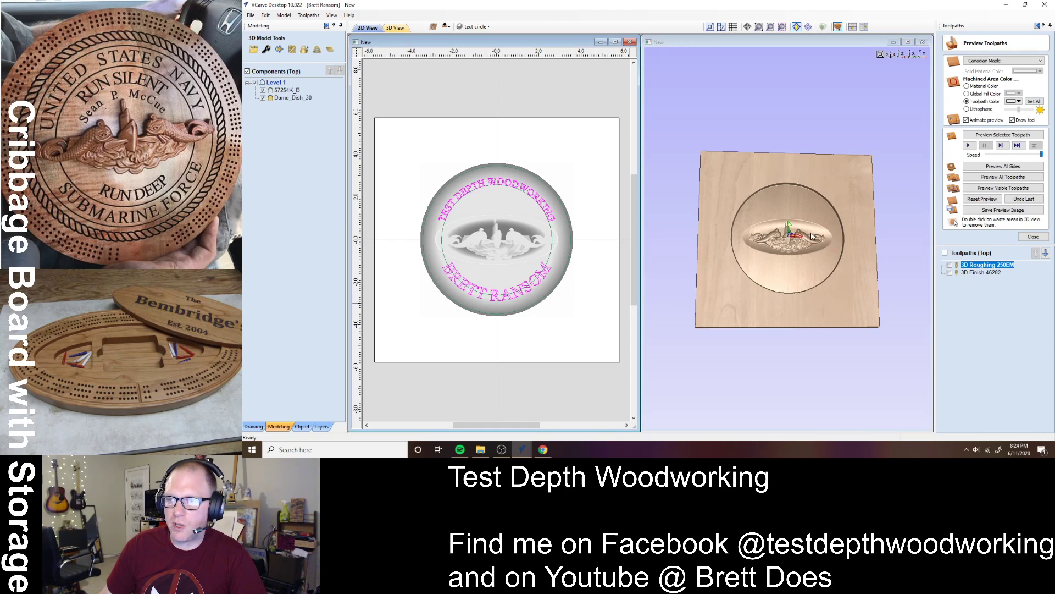
left_click(1032, 237)
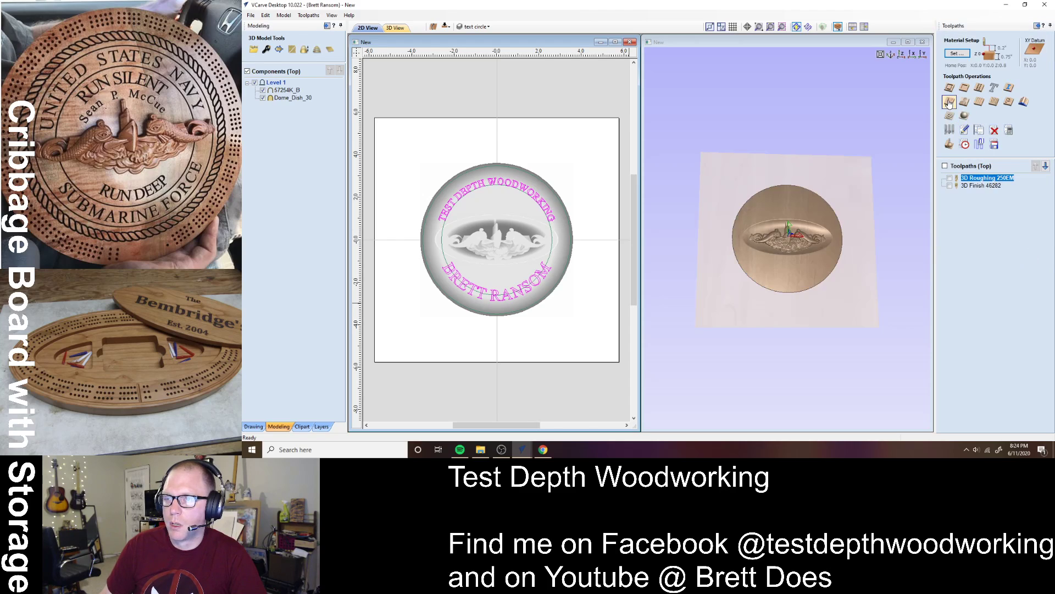
- Start a V-Carve toolpath for the text using the #45771-K 30° SC Engraving bit
left_click(950, 103)
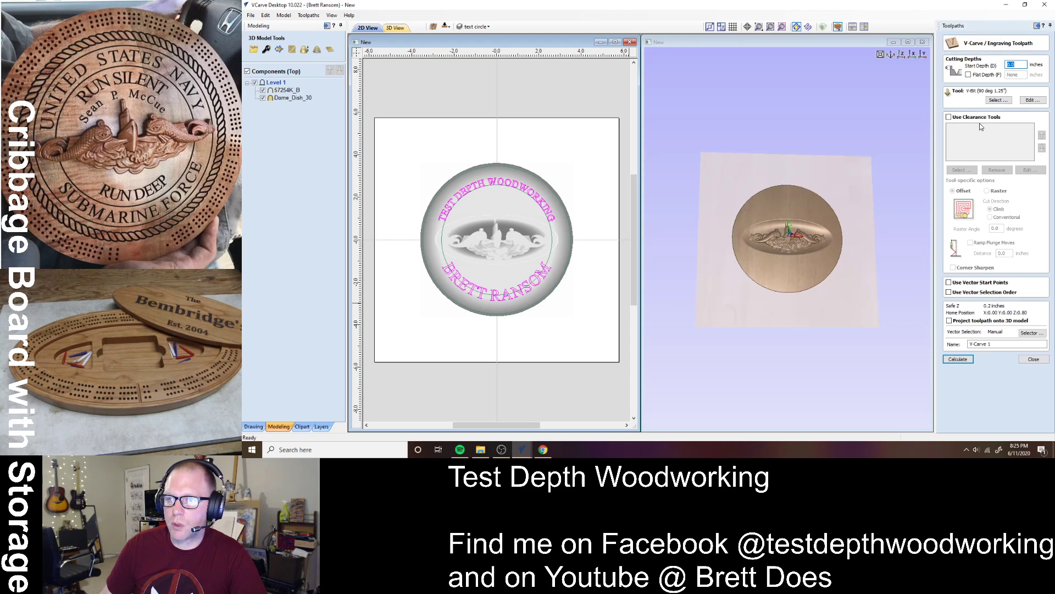
left_click(996, 101)
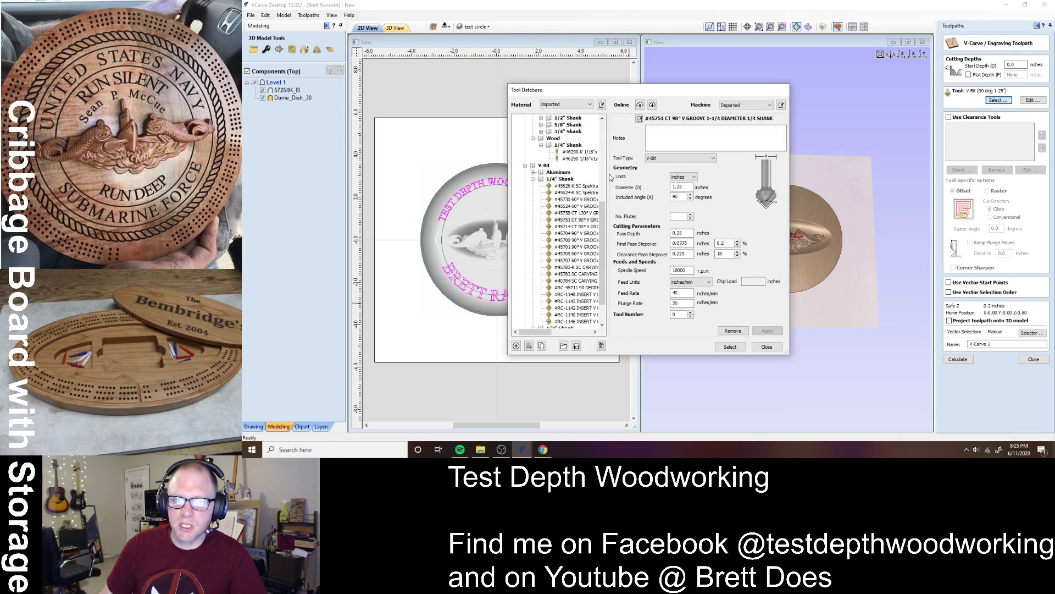
scroll(534, 186, "up", 8)
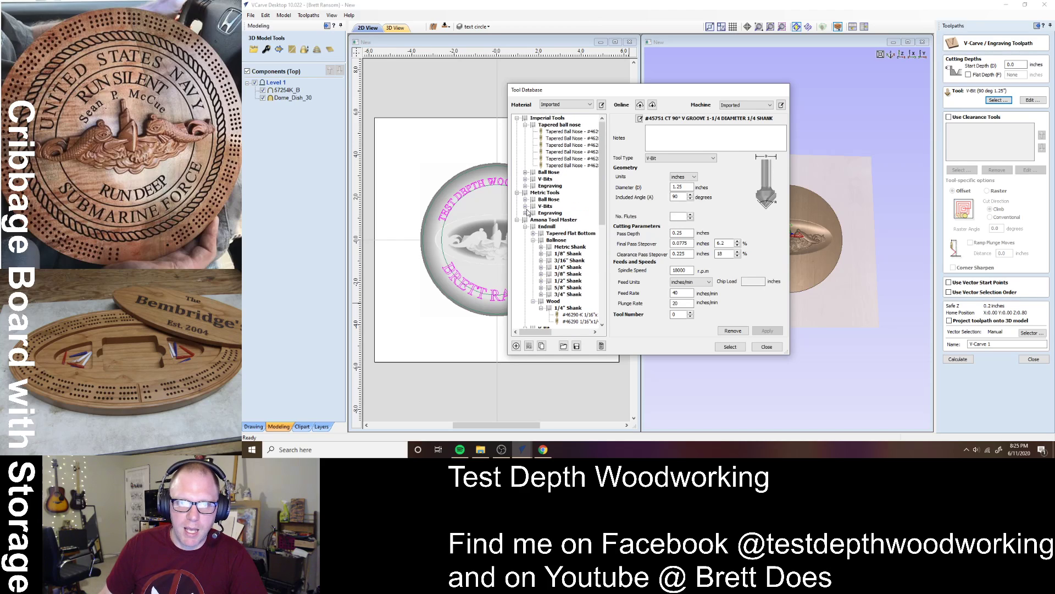
left_click(525, 179)
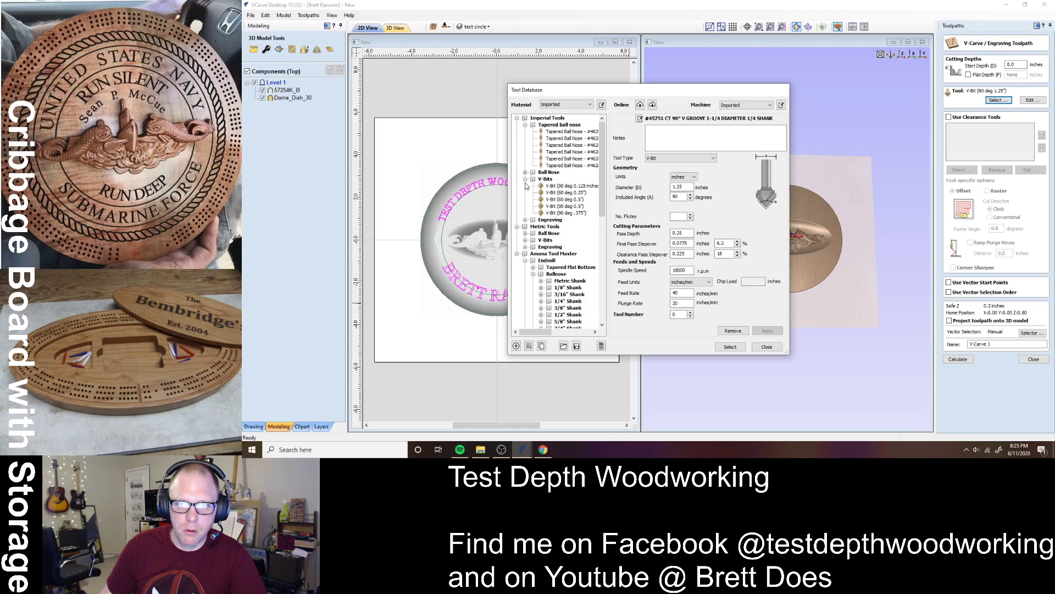
left_click(525, 180)
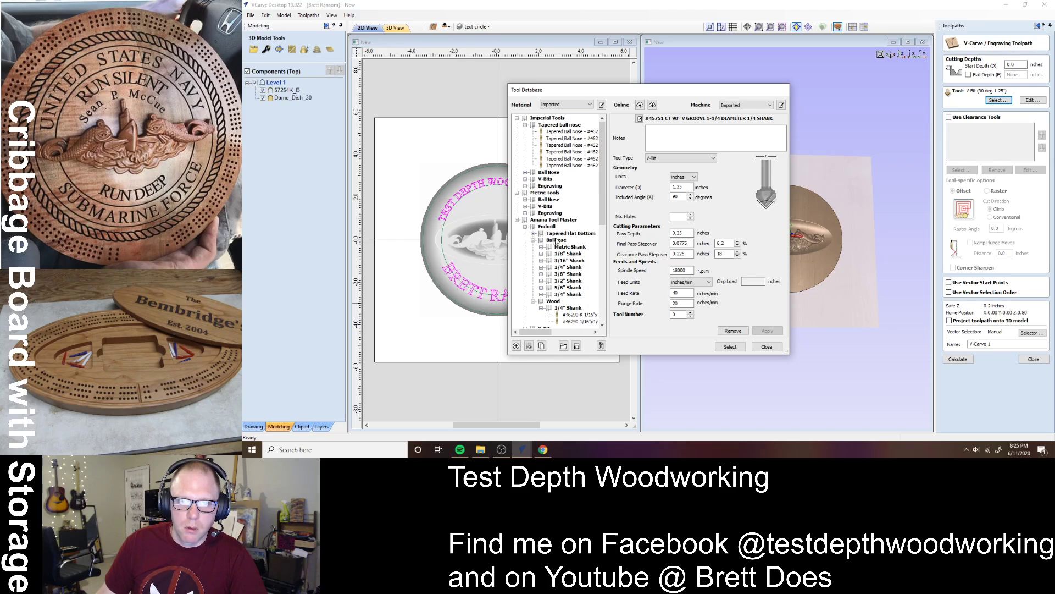
scroll(561, 275, "down", 5)
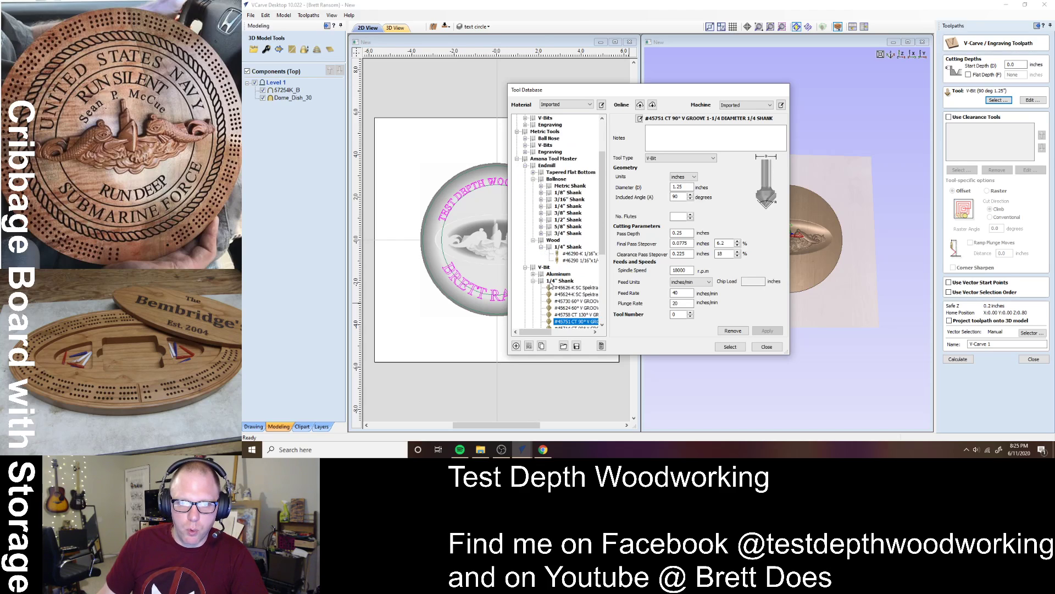
scroll(550, 258, "down", 2)
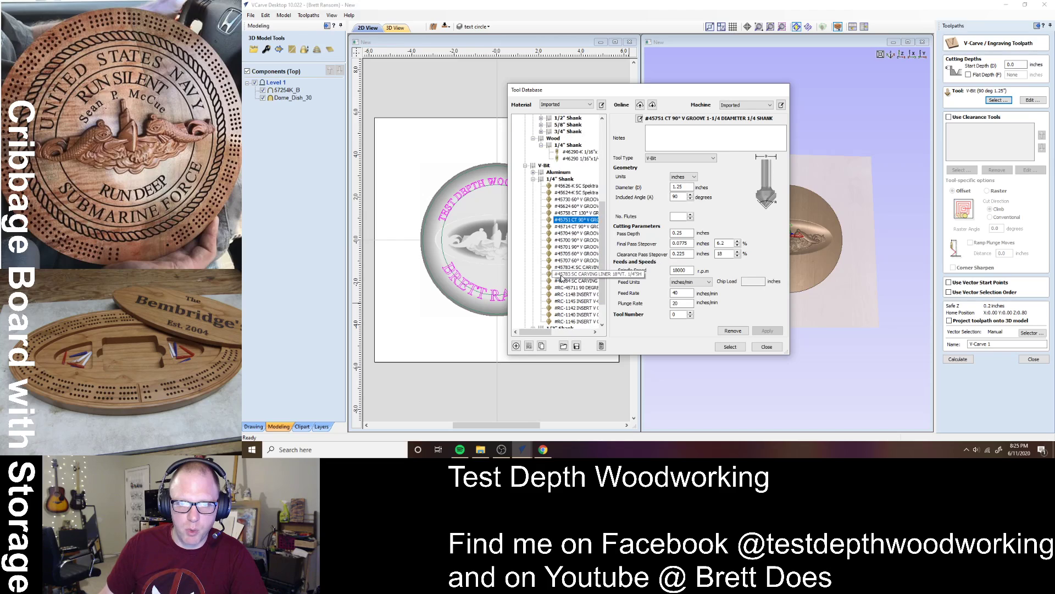
scroll(577, 294, "down", 2)
scroll(579, 296, "down", 1)
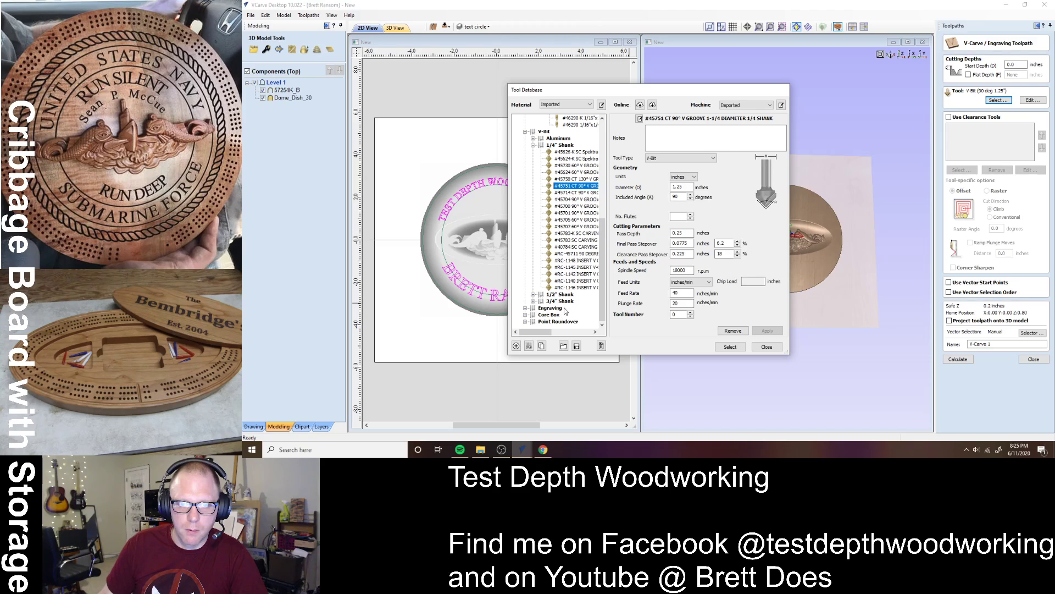
left_click(526, 309)
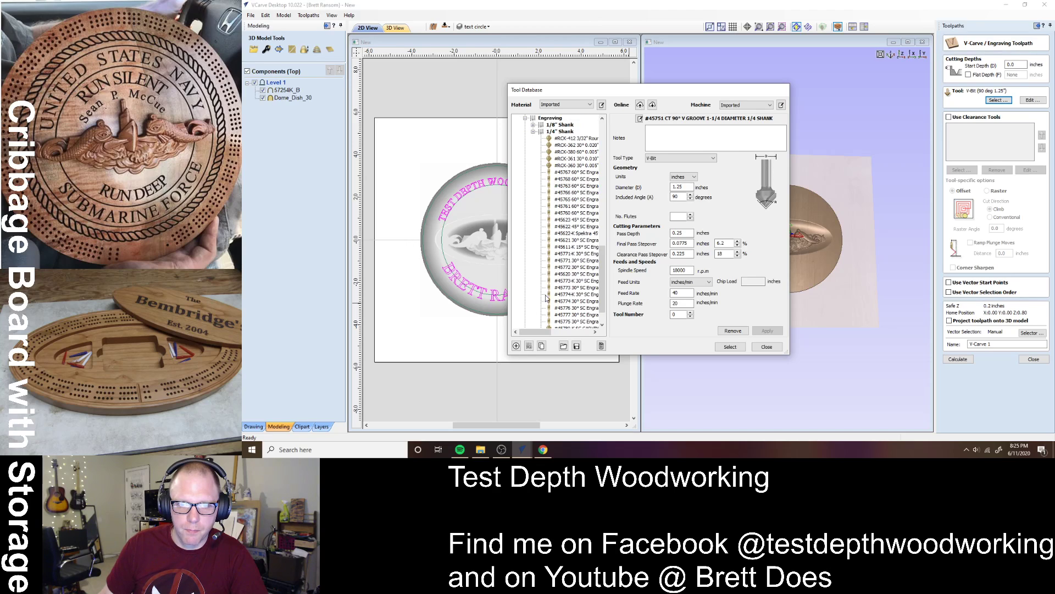
left_click(578, 234)
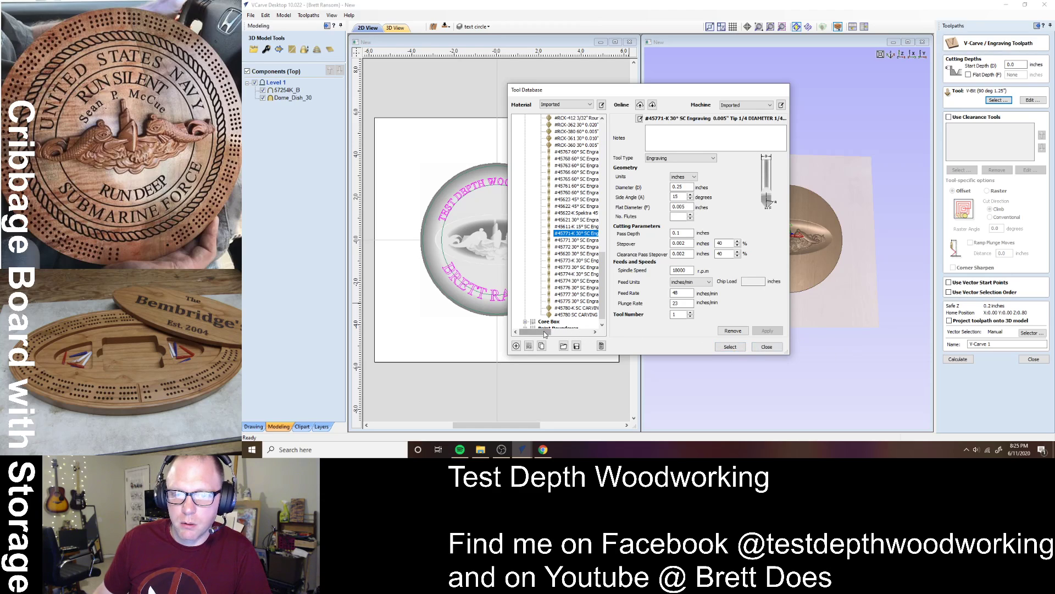
mouse_move(544, 332)
left_mouse_down()
mouse_move(566, 337)
mouse_move(539, 334)
left_mouse_up()
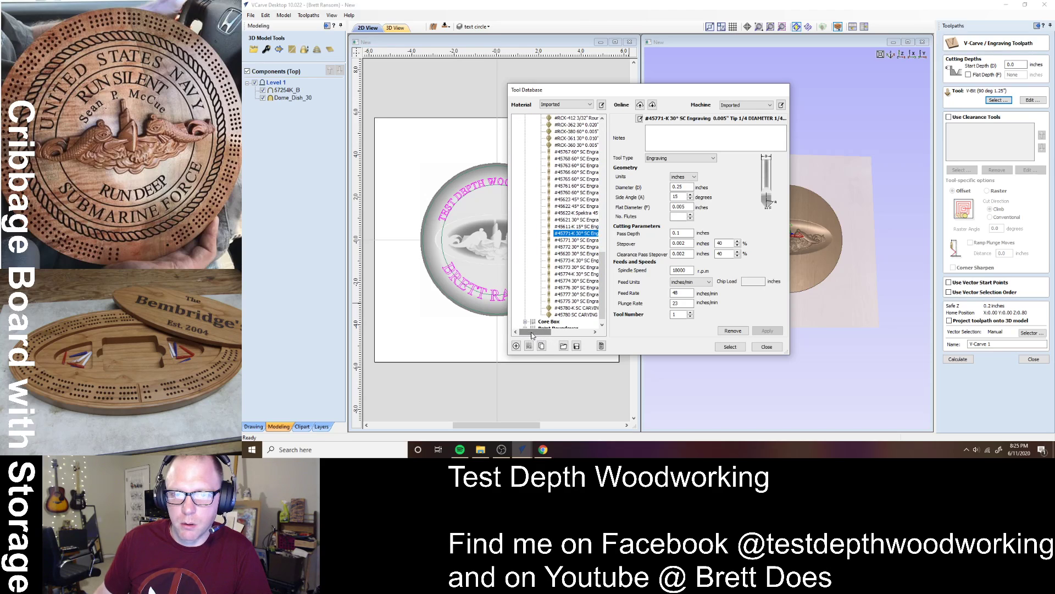
left_click(730, 347)
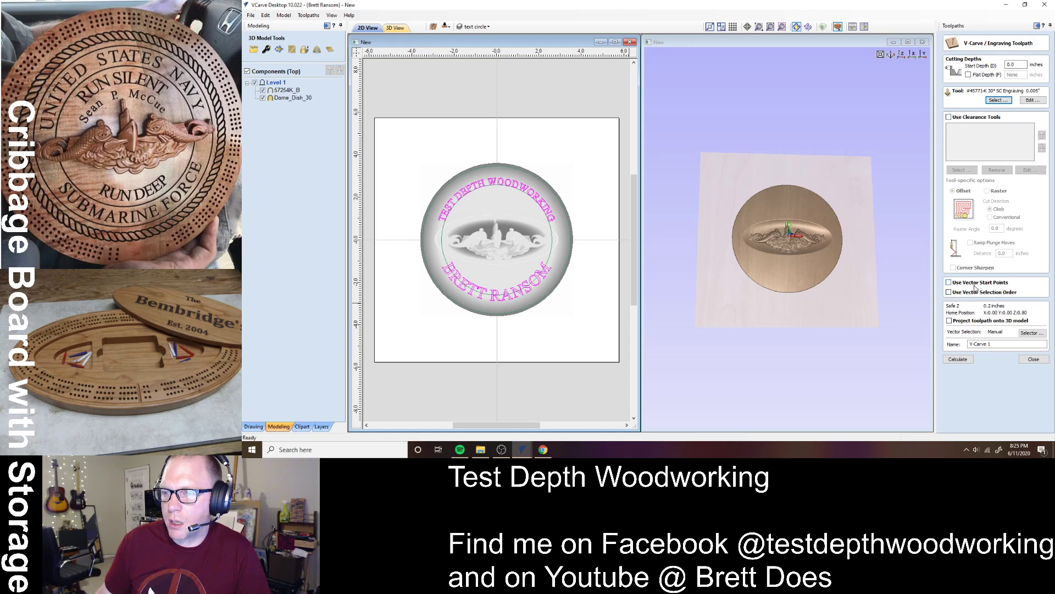
- Project the V-carve onto the 3D model, name it 'Words 30V', and calculate it
left_click(954, 321)
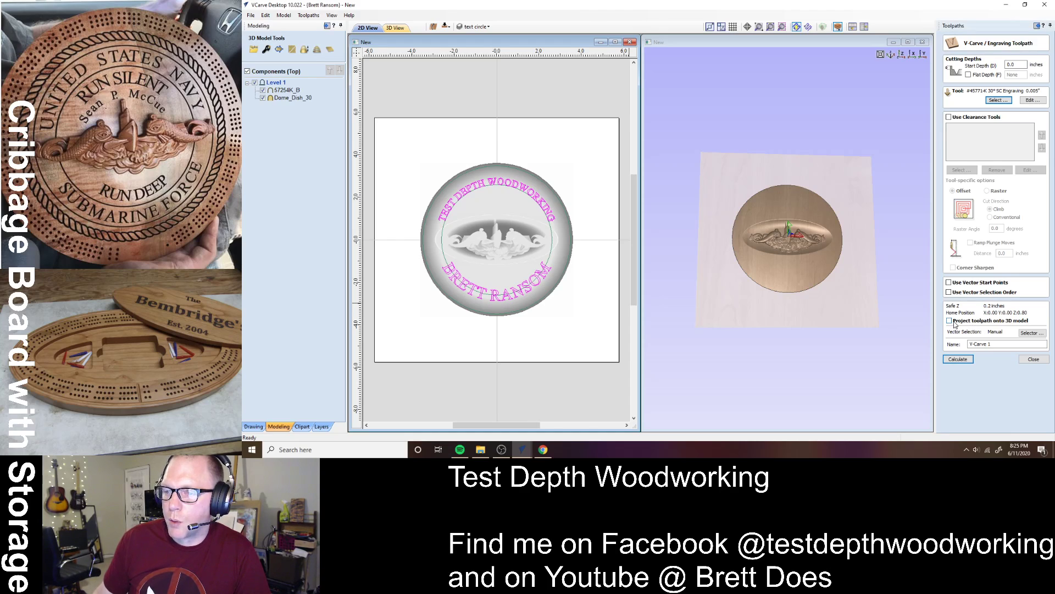
triple_click(989, 344)
type("Wor")
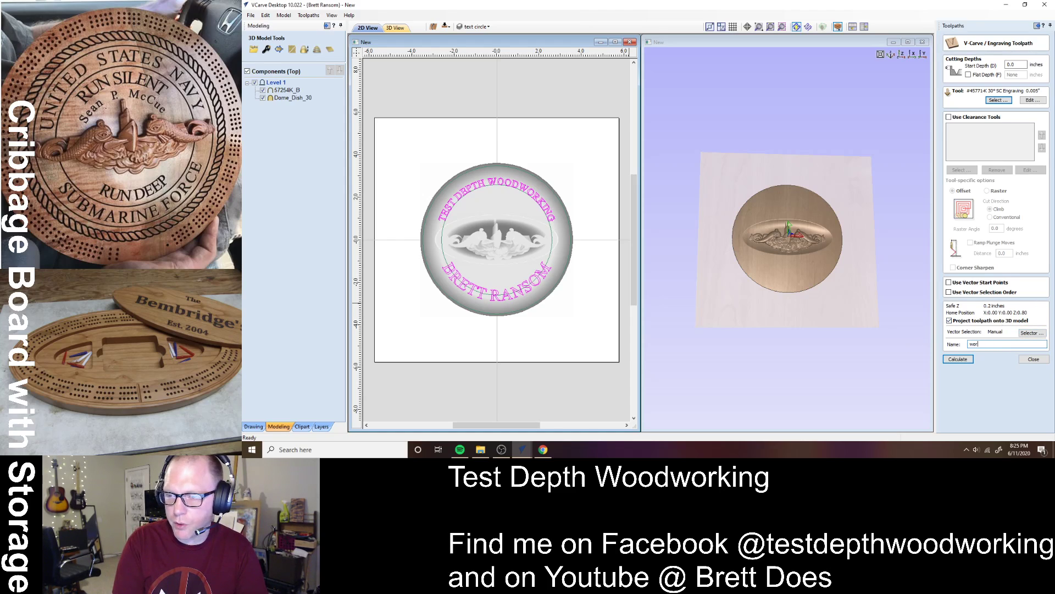
type("ds ")
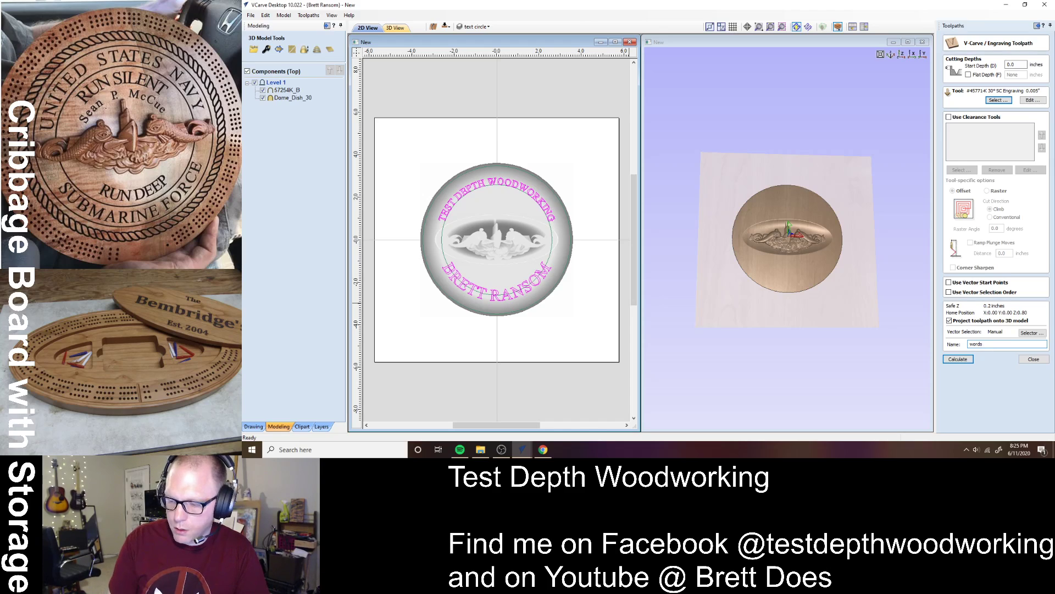
type("30V")
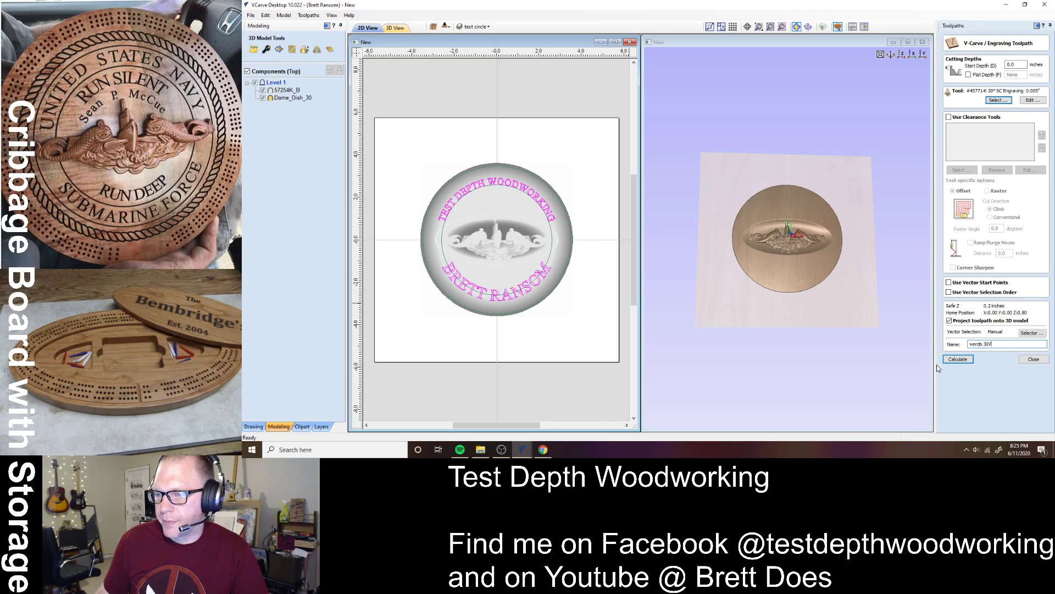
left_click(958, 359)
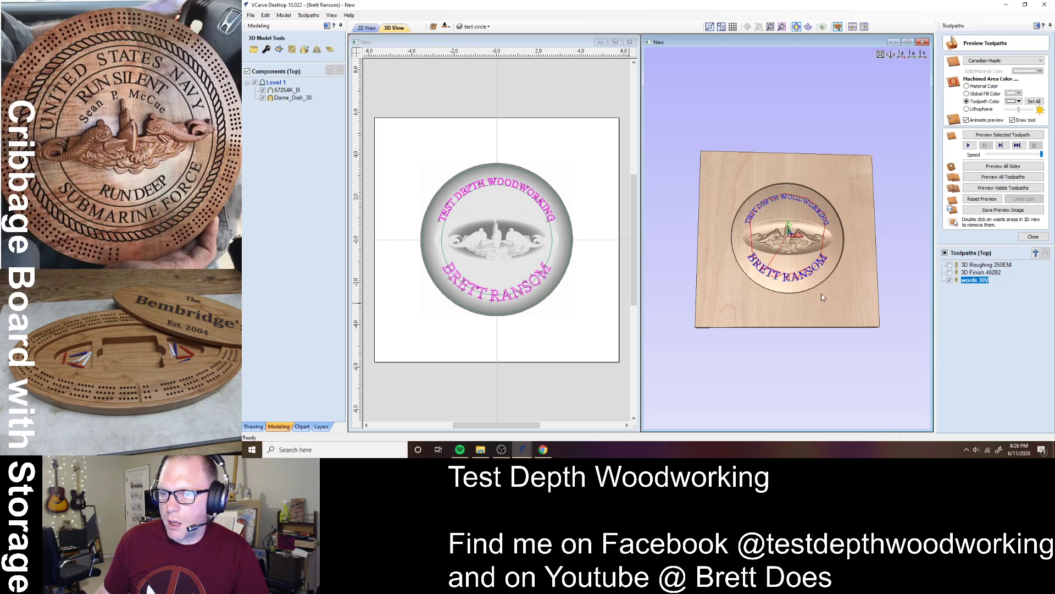
- Preview the carved lettering in black and orbit to inspect it around the dish
left_click(1006, 188)
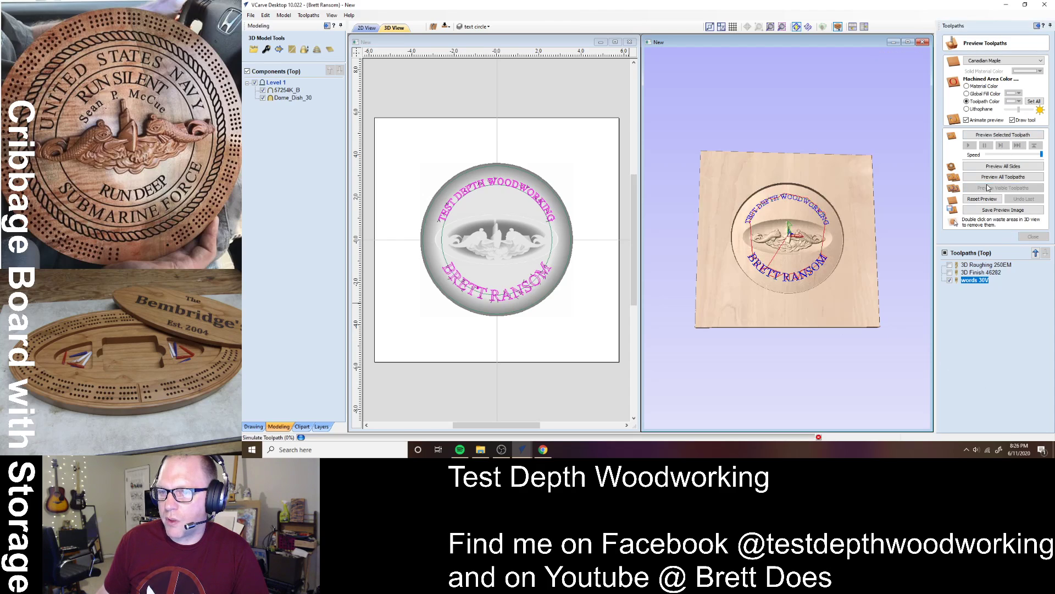
left_click(1015, 101)
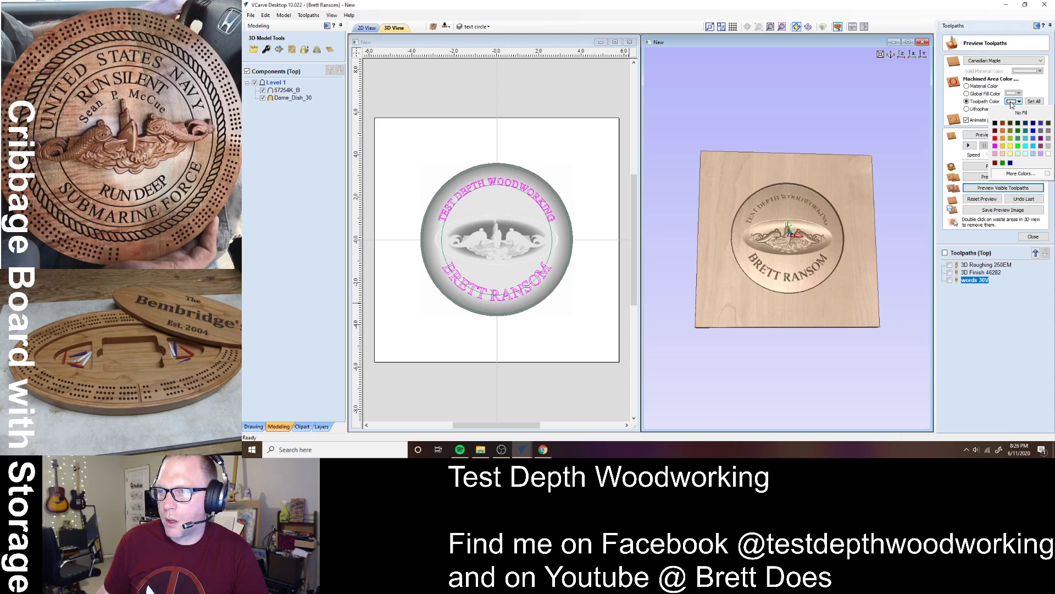
left_click(996, 110)
scroll(795, 264, "up", 5)
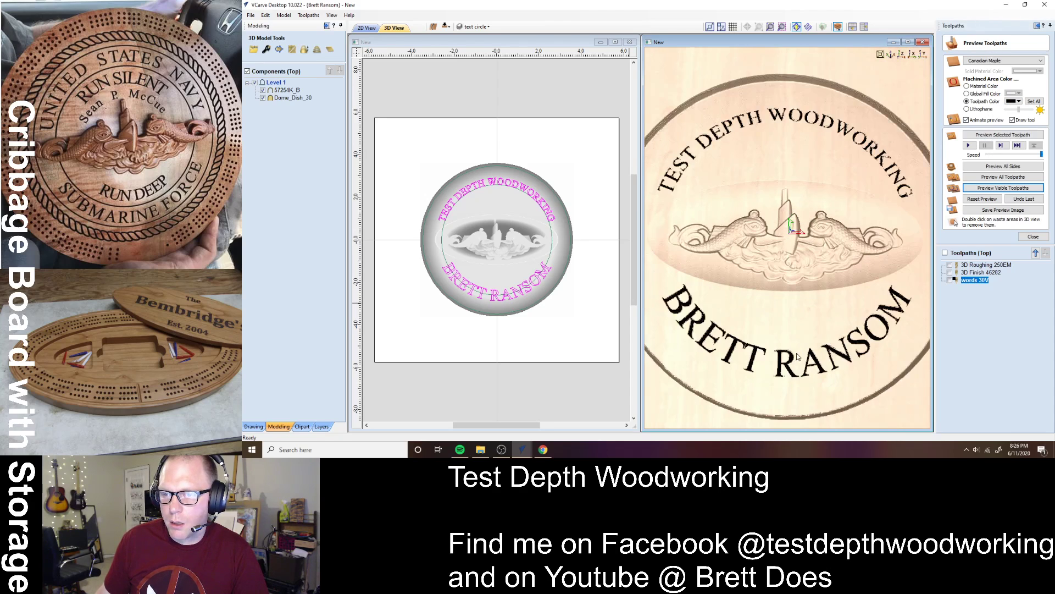
left_click_drag(823, 295, 801, 328)
scroll(851, 325, "down", 5)
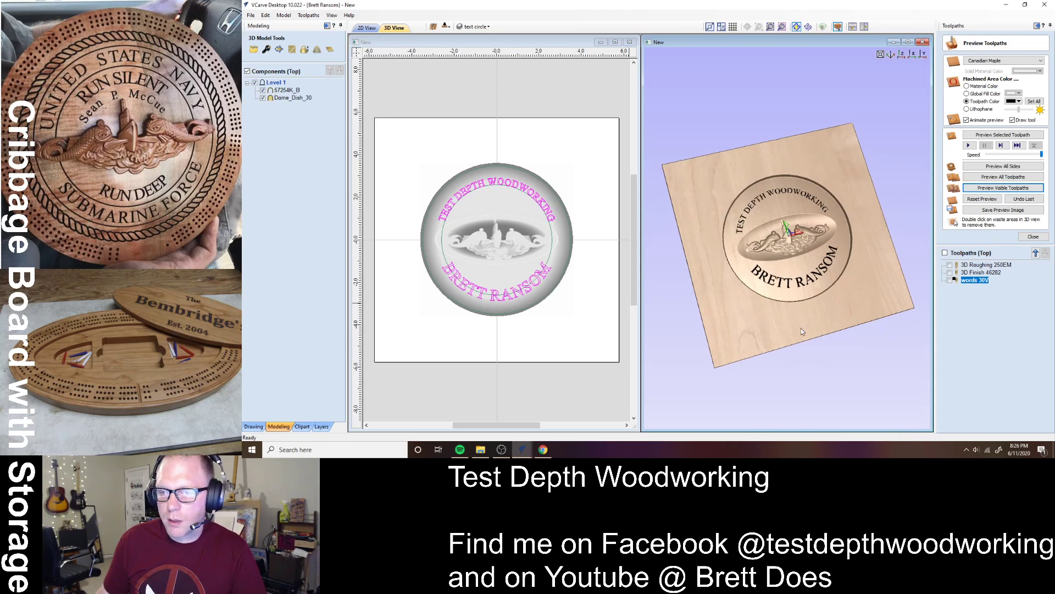
left_click(449, 311)
scroll(483, 326, "up", 3)
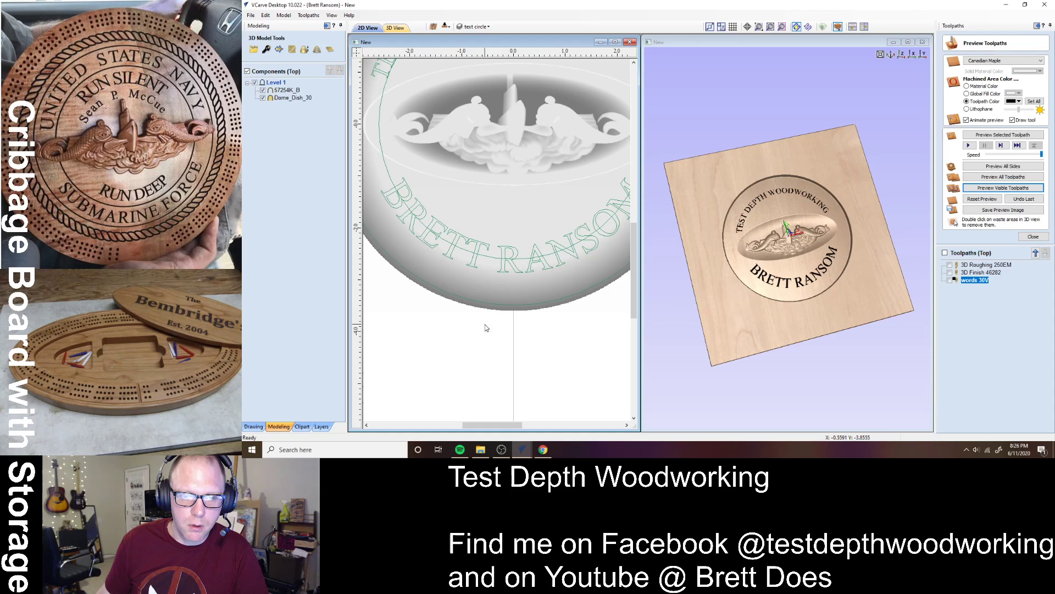
left_click(1033, 236)
- Start a 2D profile toolpath, edit the cut depth, and pick the 0.25 inch downcut end mill
left_click(956, 87)
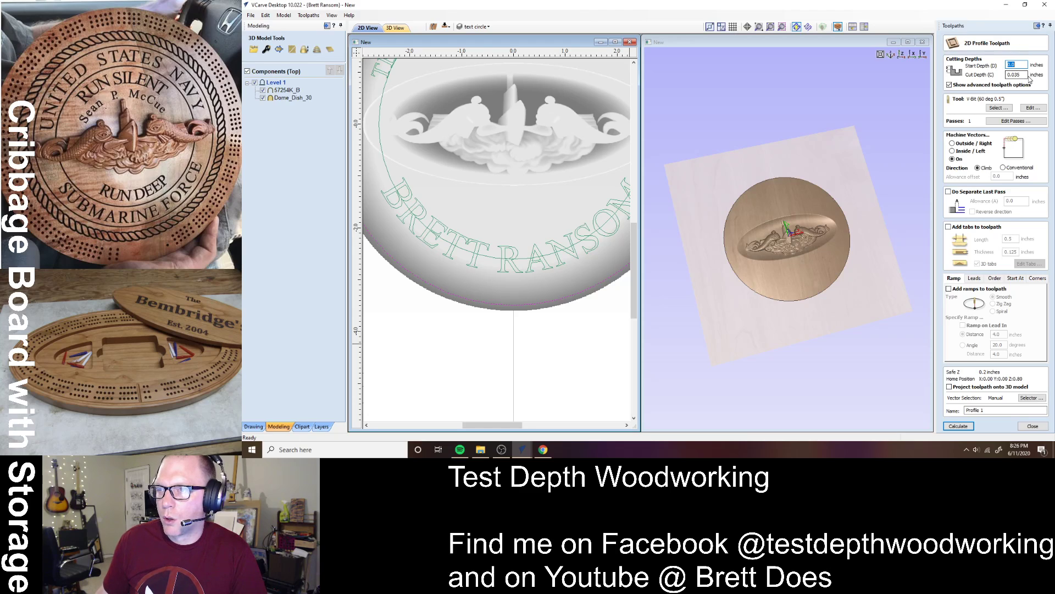
left_click_drag(1026, 74, 973, 75)
type("2")
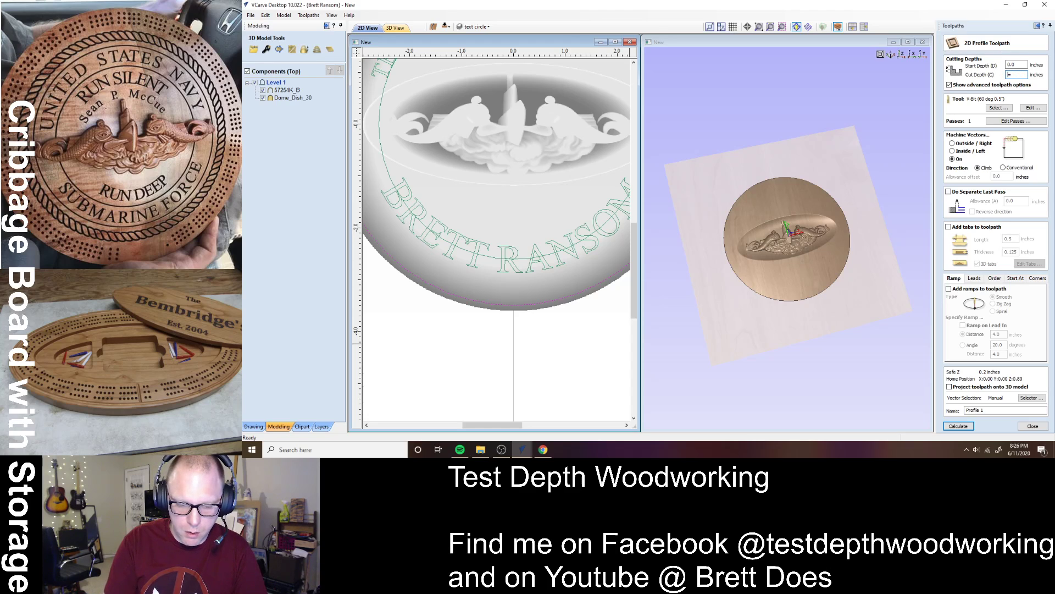
left_click(999, 108)
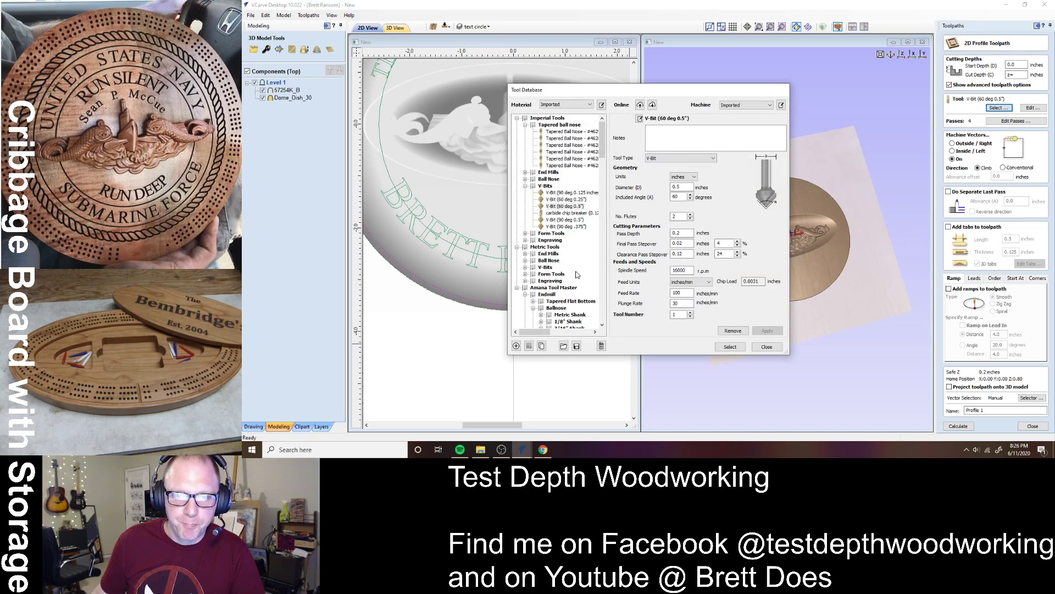
left_click(526, 186)
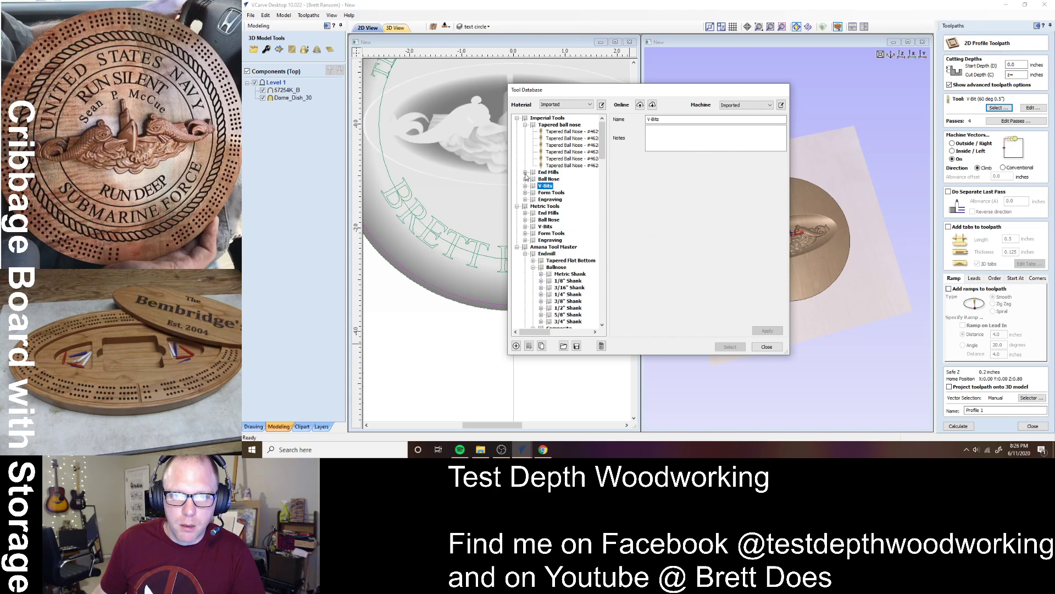
left_click(526, 172)
left_click(578, 225)
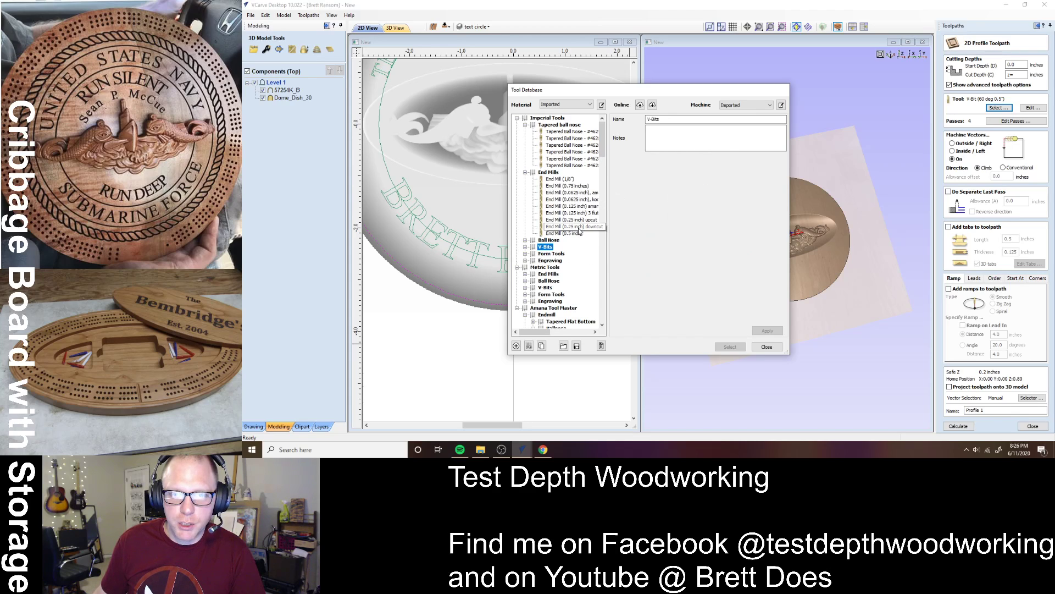
left_click(730, 347)
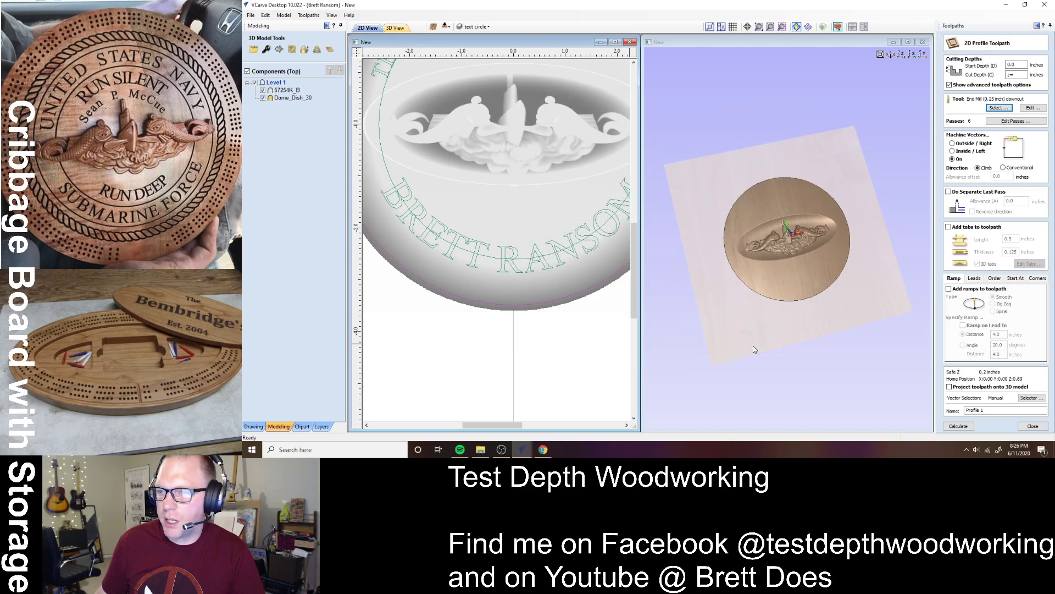
- Cut outside the circle with no tabs, name it 'cutout 250EM', and calculate
left_click(959, 227)
left_click(963, 228)
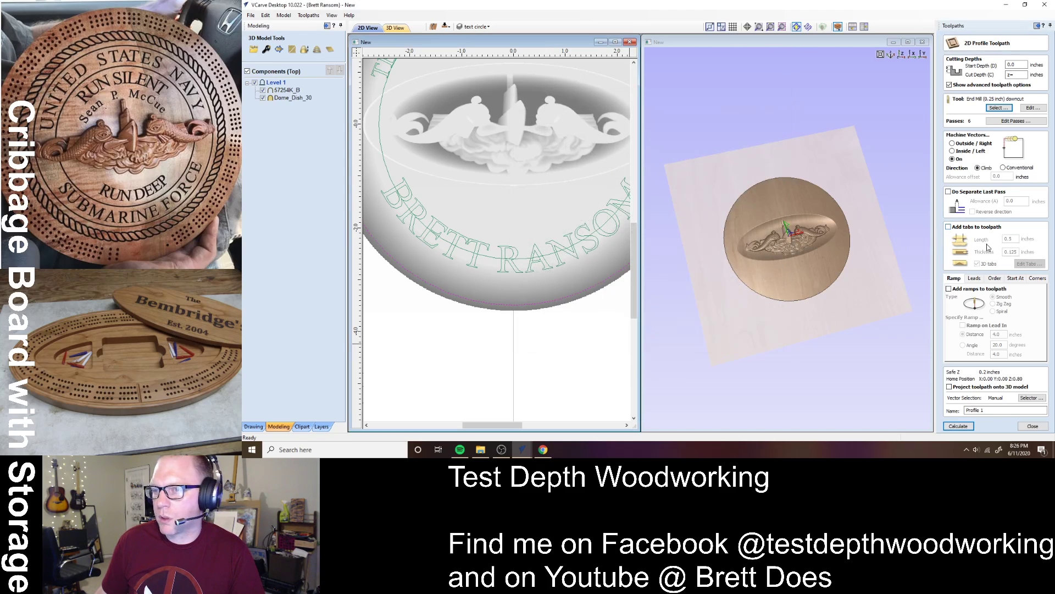
left_click(966, 144)
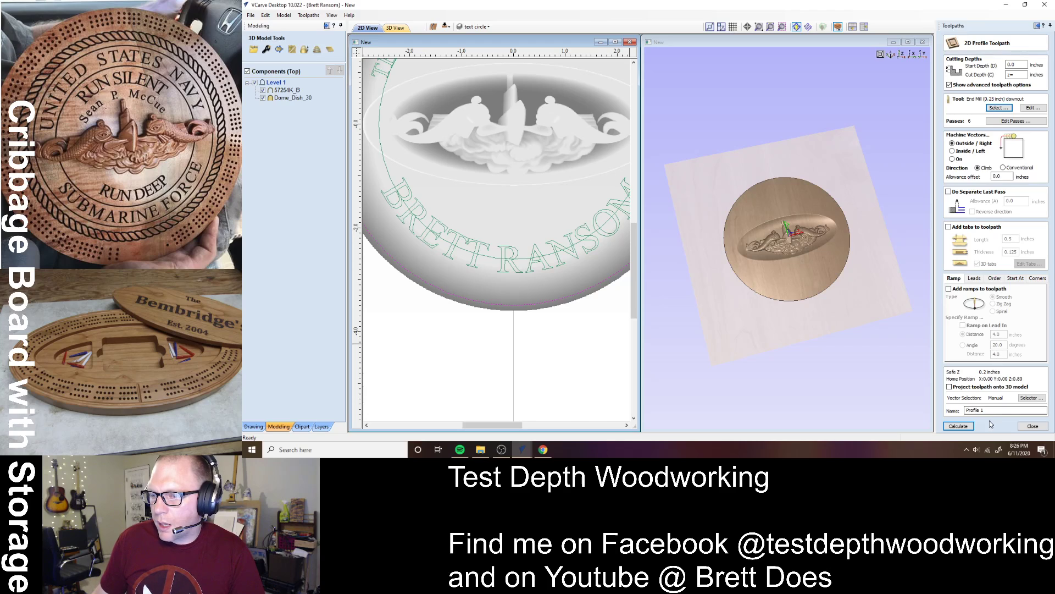
left_click_drag(993, 410, 919, 414)
type("c")
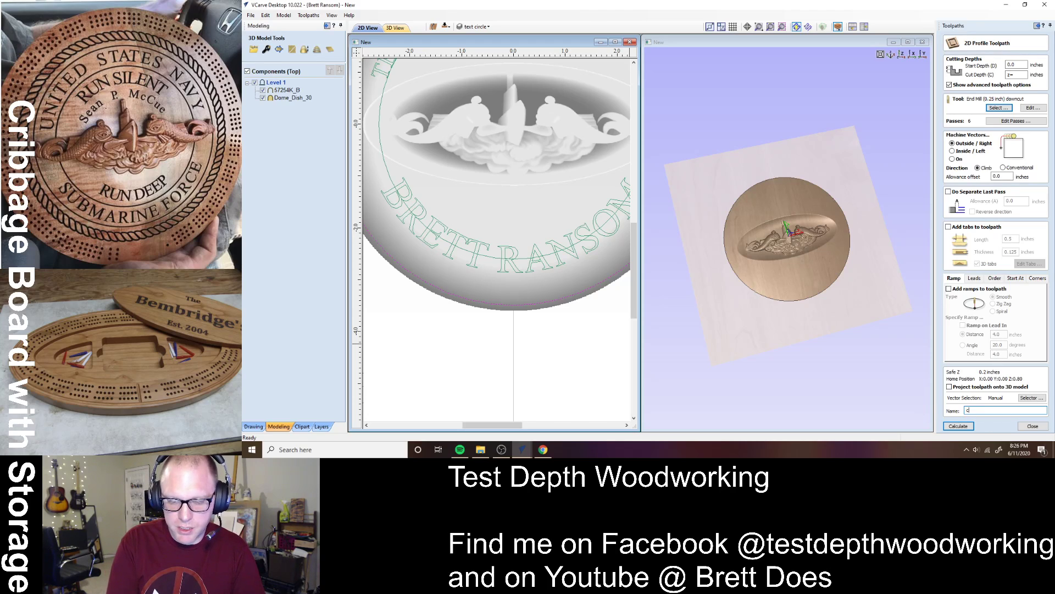
type("utout 25")
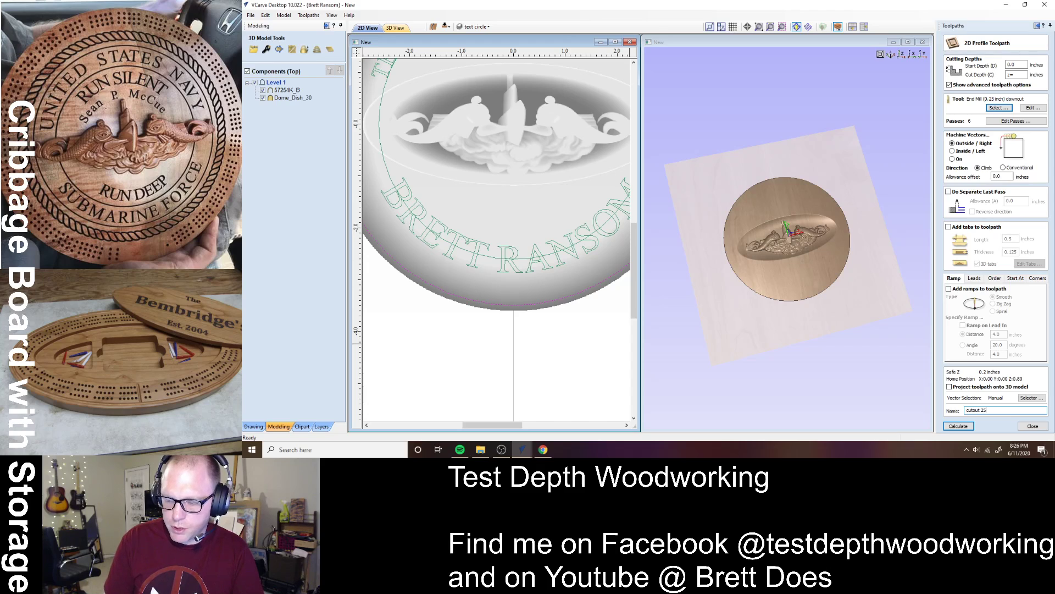
type("0EM")
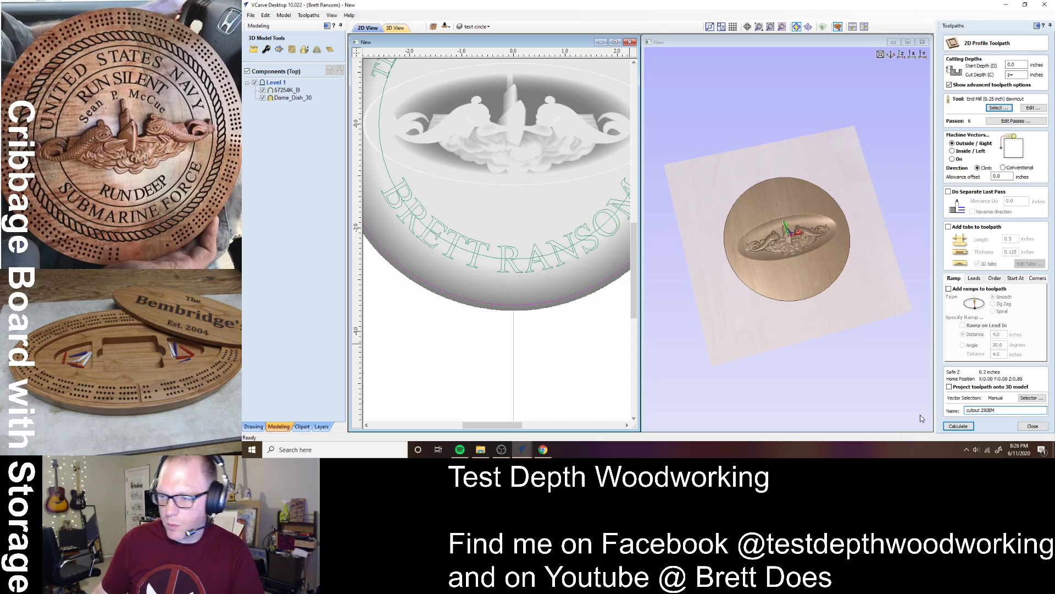
left_click(958, 426)
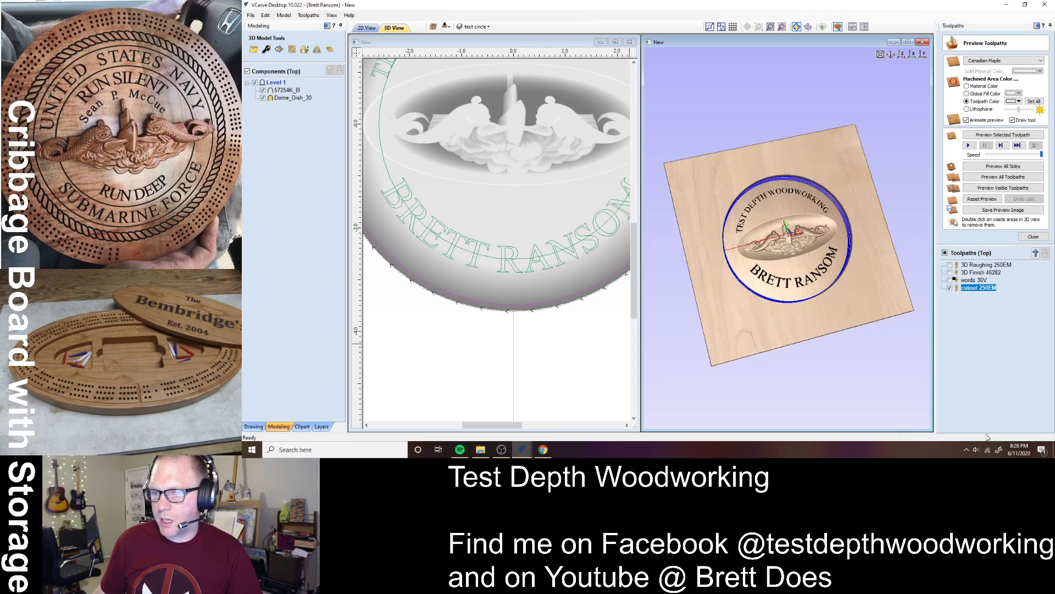
- Simulate the cutout, remove the surrounding waste, and orbit to view the disc's front and back
left_click(998, 188)
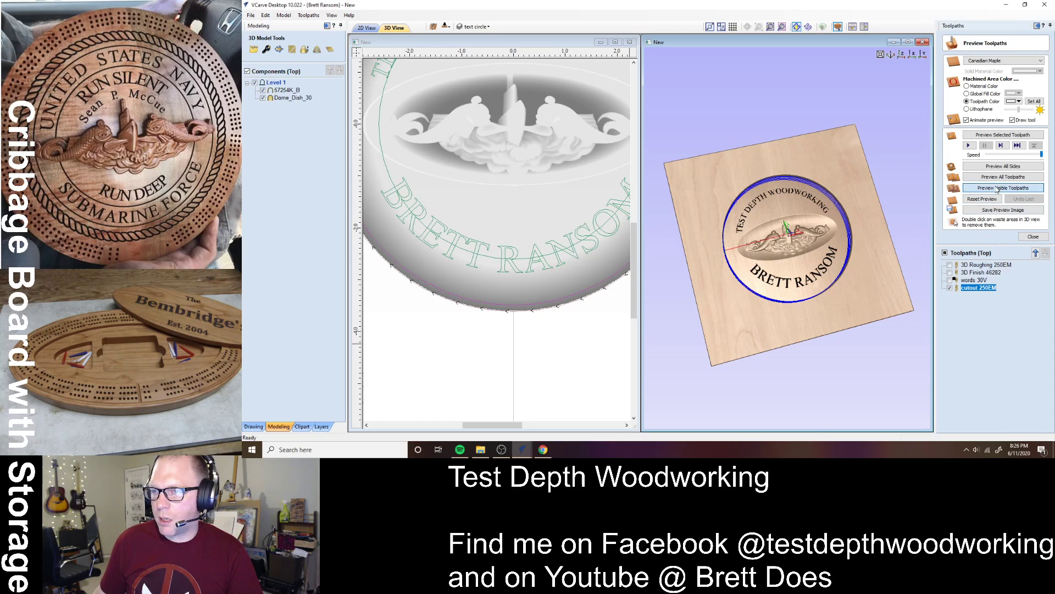
double_click(756, 318)
left_click_drag(792, 252, 595, 261)
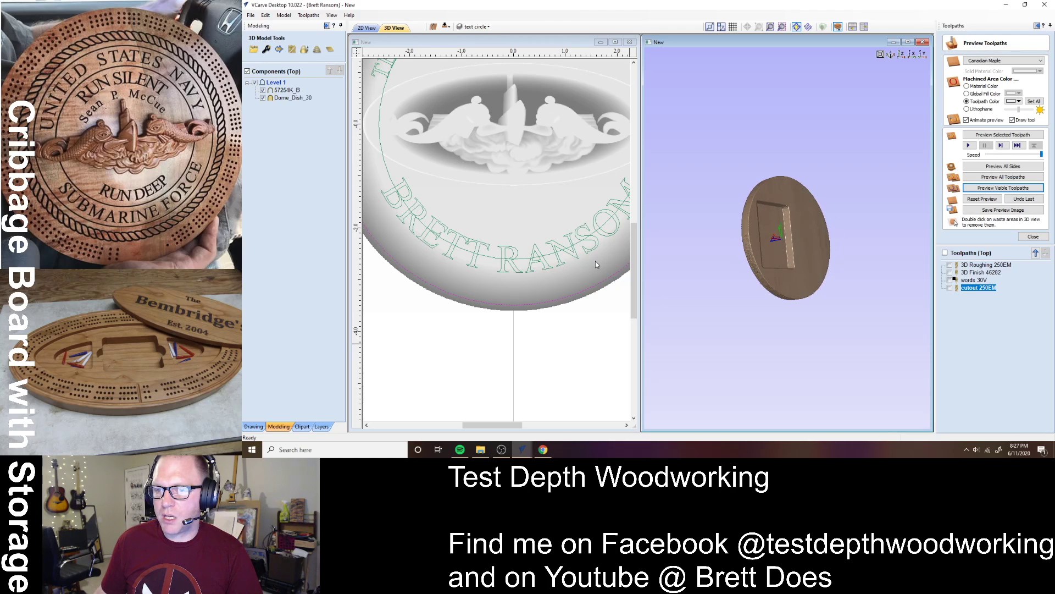
left_click_drag(738, 265, 918, 245)
left_click_drag(793, 265, 822, 247)
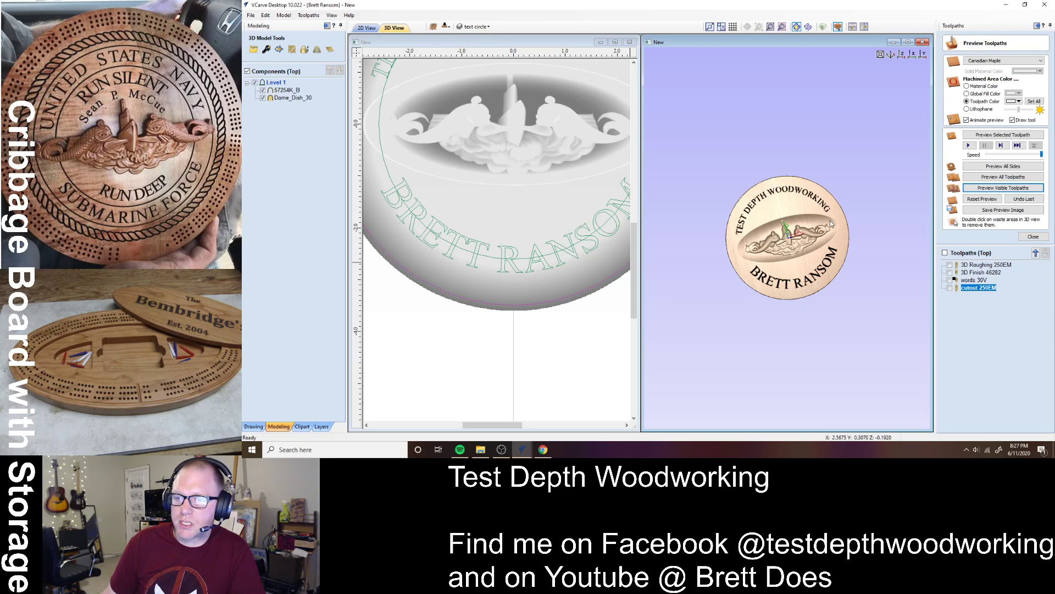
left_click_drag(805, 213, 697, 275)
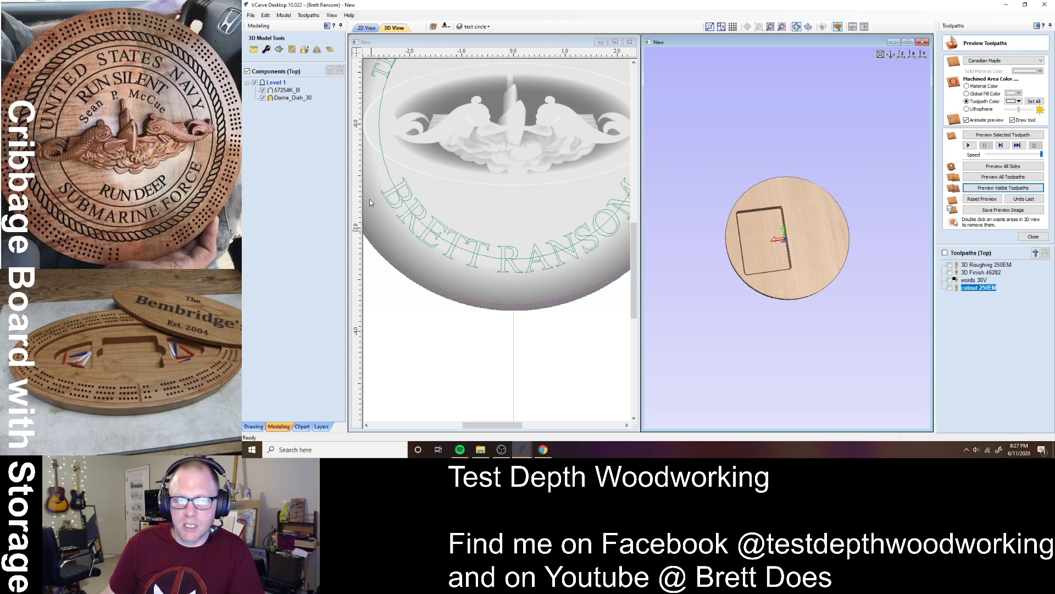
left_click(522, 450)
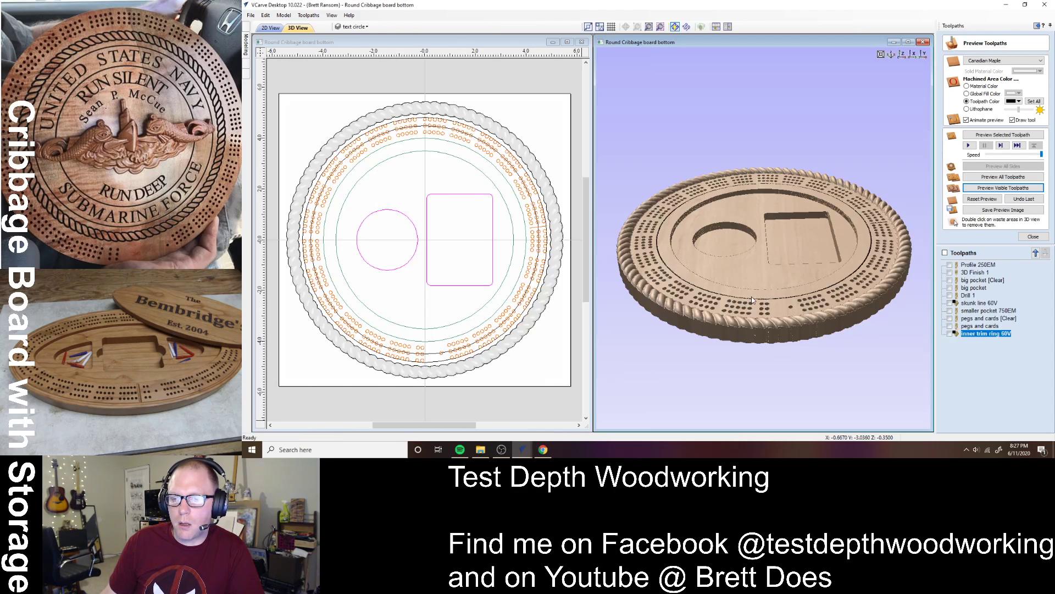
left_click_drag(752, 297, 738, 414)
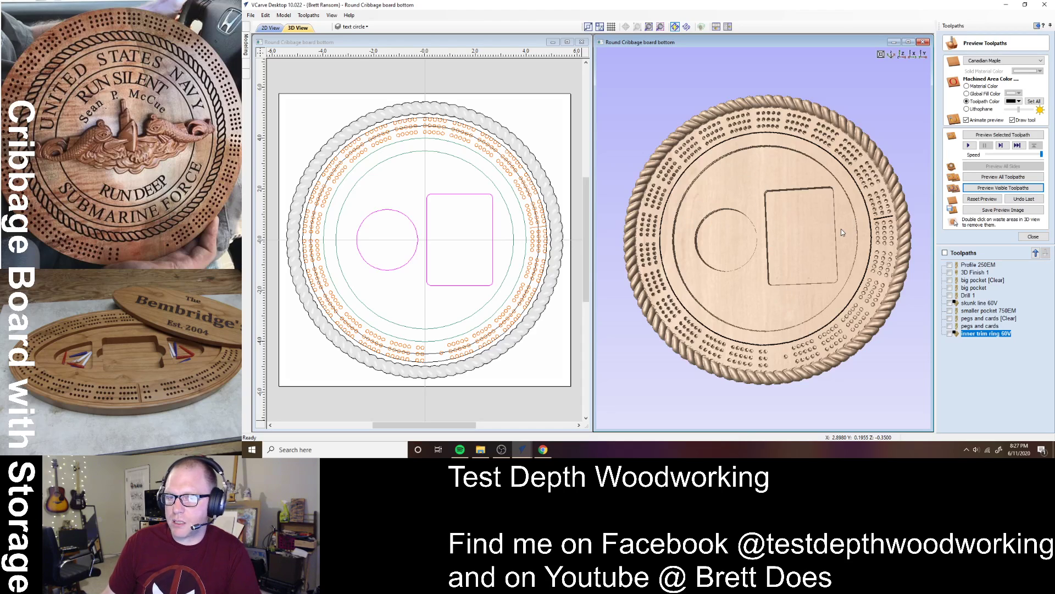
key("alt+Tab")
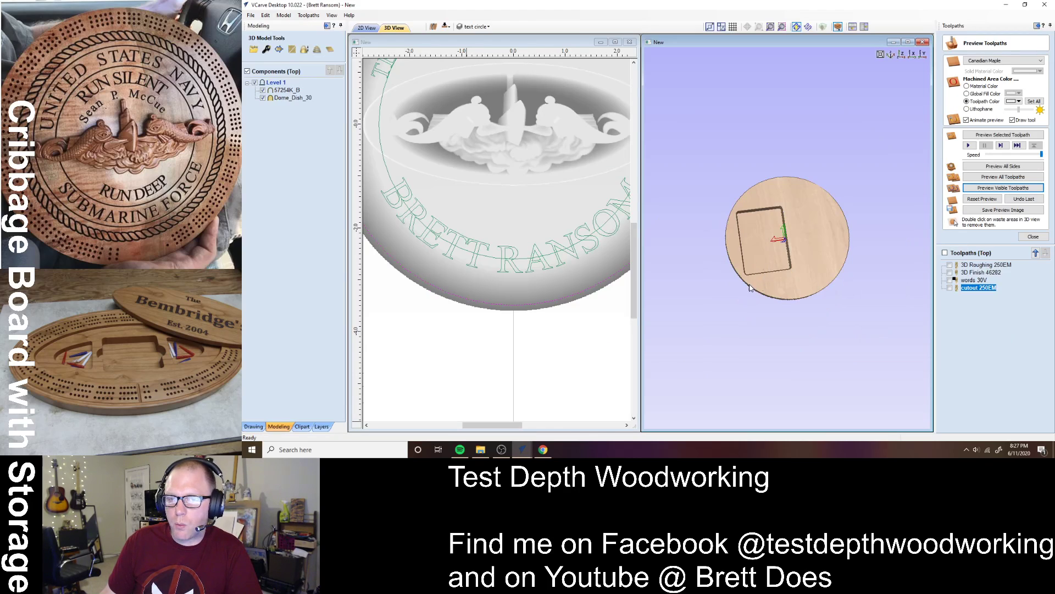
left_click_drag(770, 223, 837, 292)
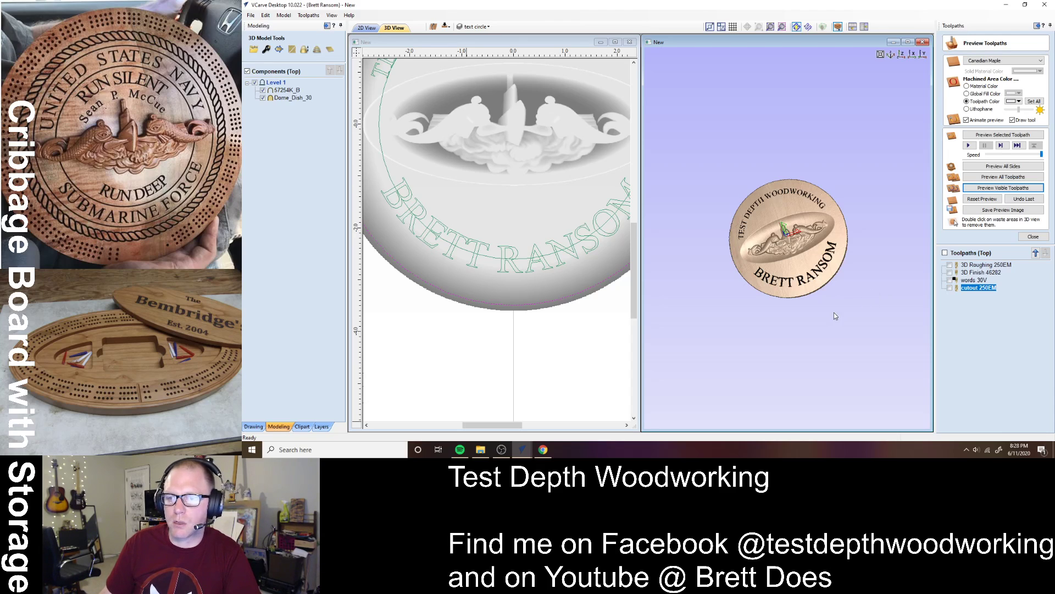
left_click(903, 54)
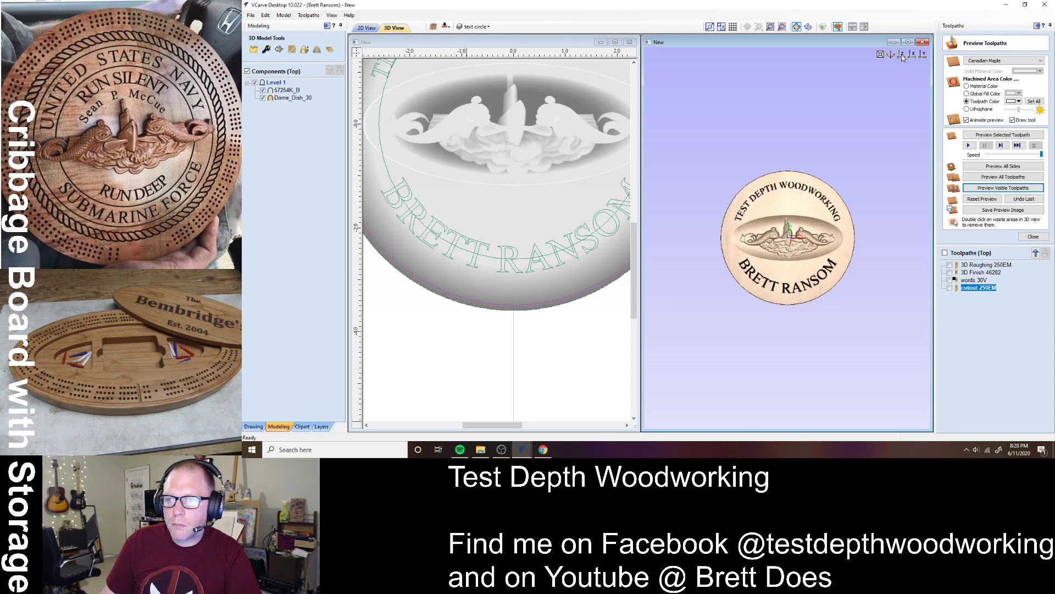
left_click_drag(801, 285, 802, 191)
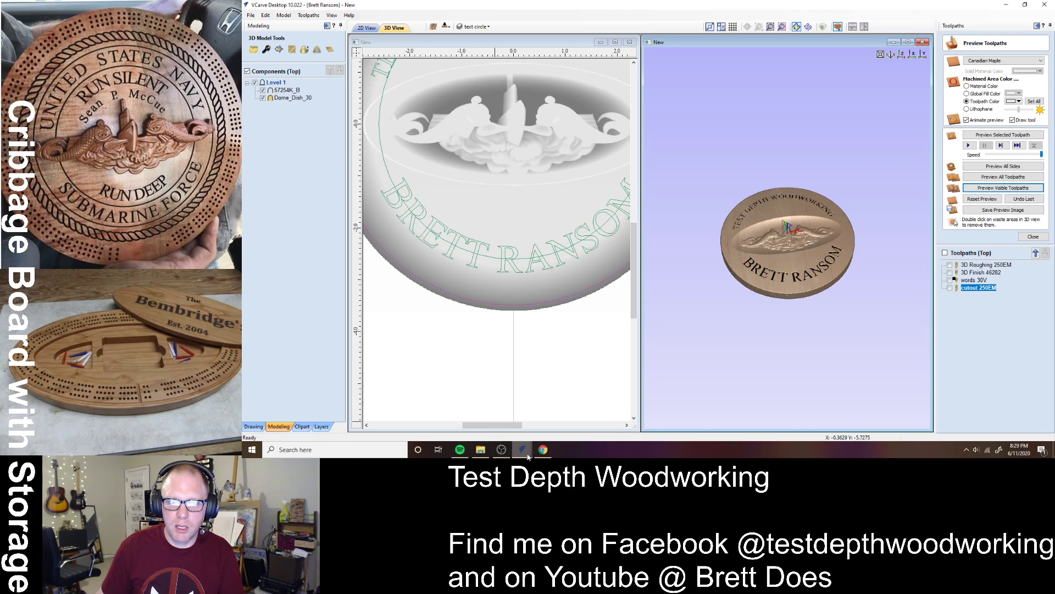
- Switch to the board bottom document, collapse Toolpaths, and orbit to inspect rope border, peg holes and pockets
mouse_move(525, 452)
left_click(499, 421)
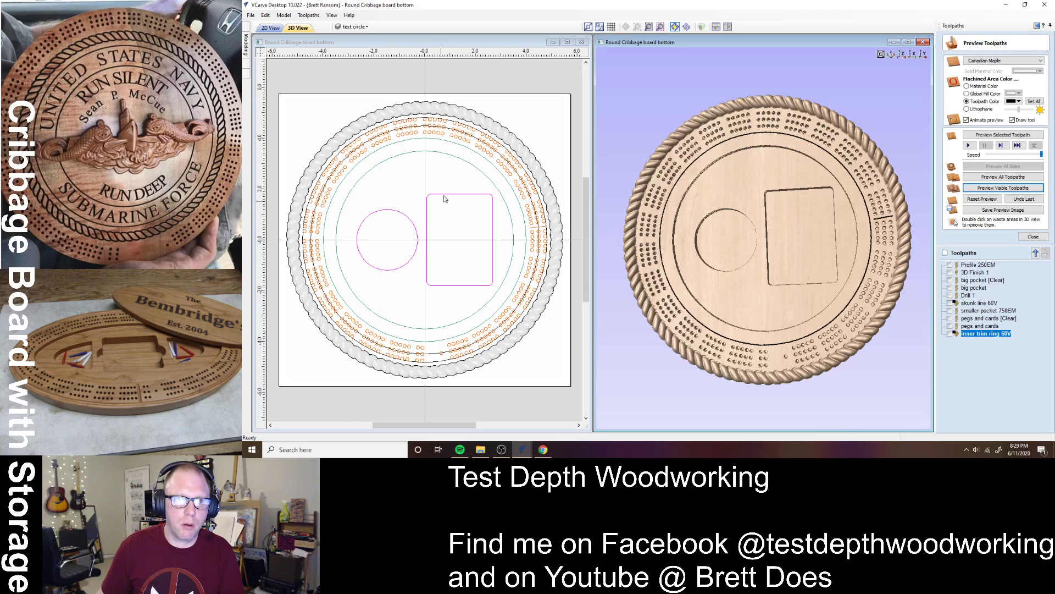
left_click(1037, 26)
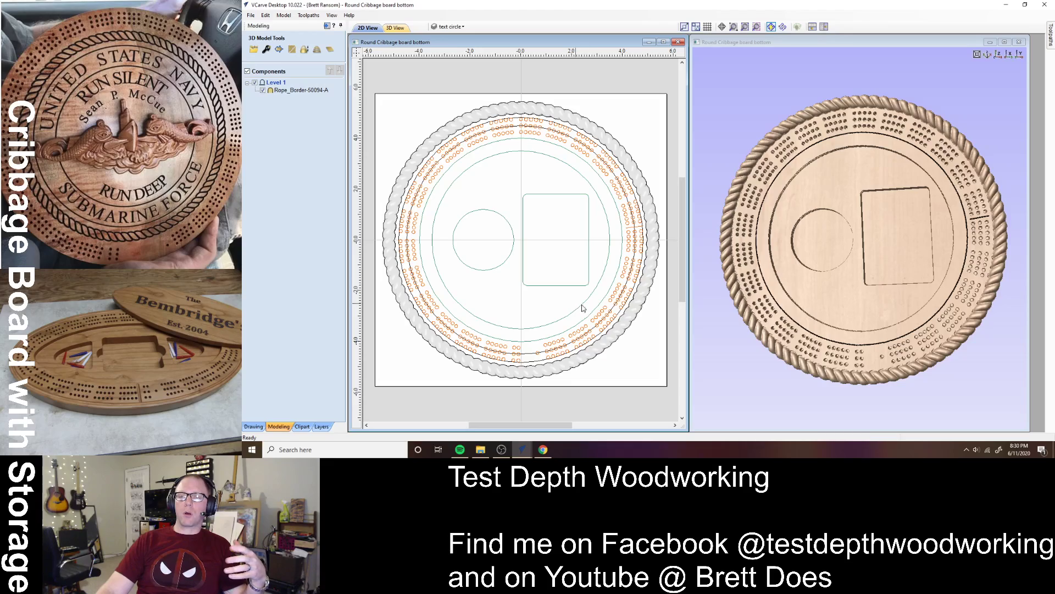
mouse_move(824, 352)
left_mouse_down()
mouse_move(869, 285)
mouse_move(765, 187)
mouse_move(820, 295)
mouse_move(792, 259)
mouse_move(813, 275)
mouse_move(876, 246)
mouse_move(892, 296)
mouse_move(836, 344)
left_mouse_up()
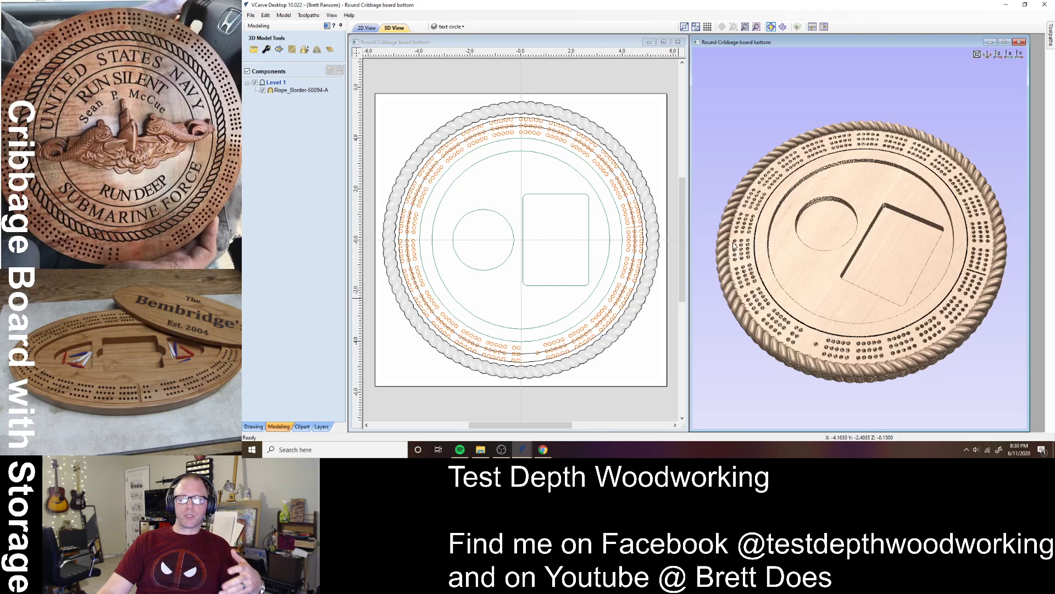
scroll(736, 247, "up", 5)
left_click_drag(706, 275, 878, 297)
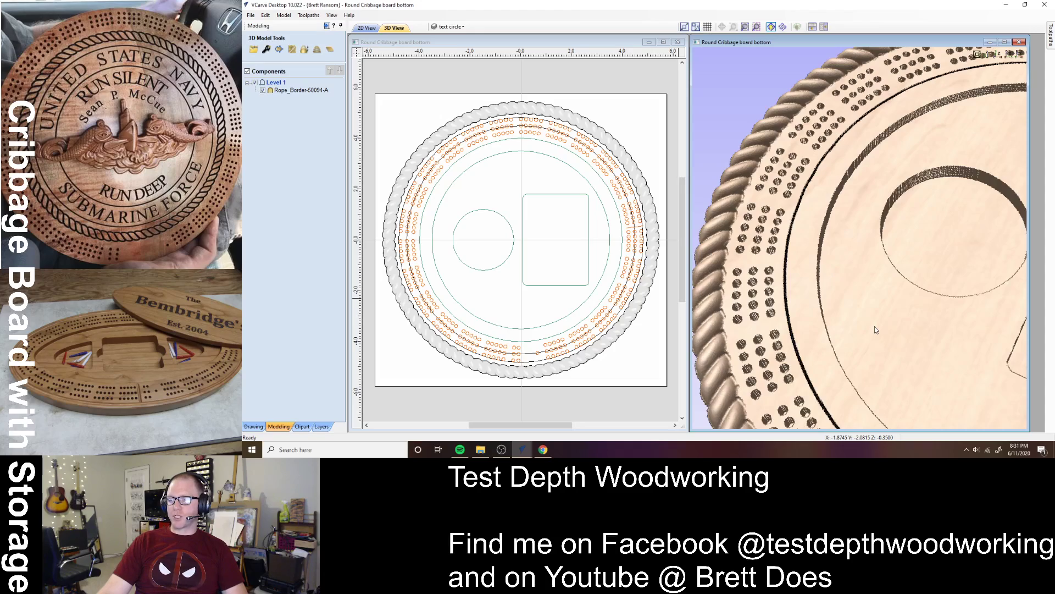
left_click_drag(875, 330, 778, 292)
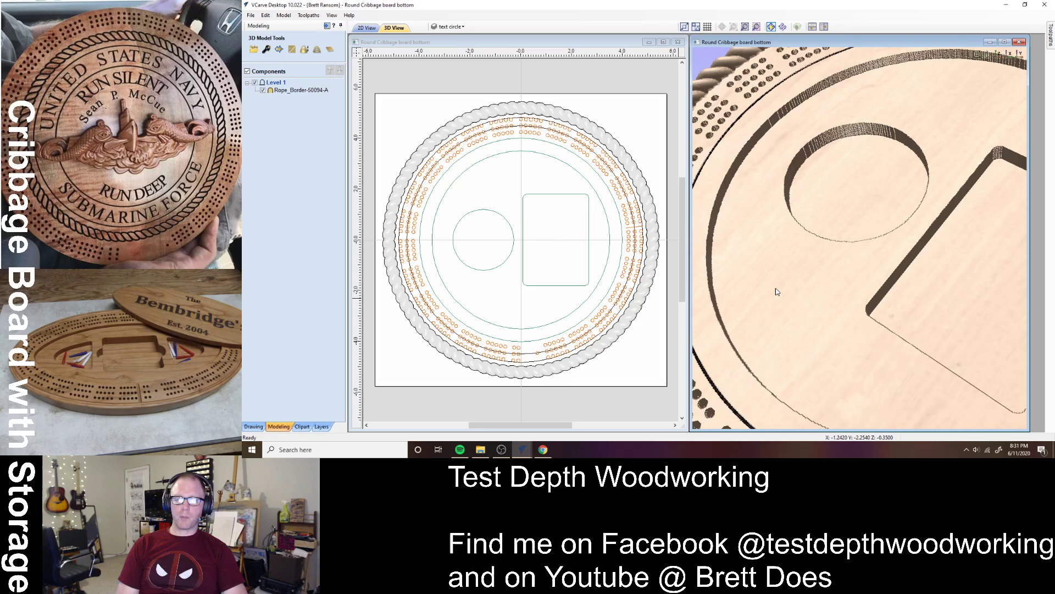
scroll(777, 292, "down", 5)
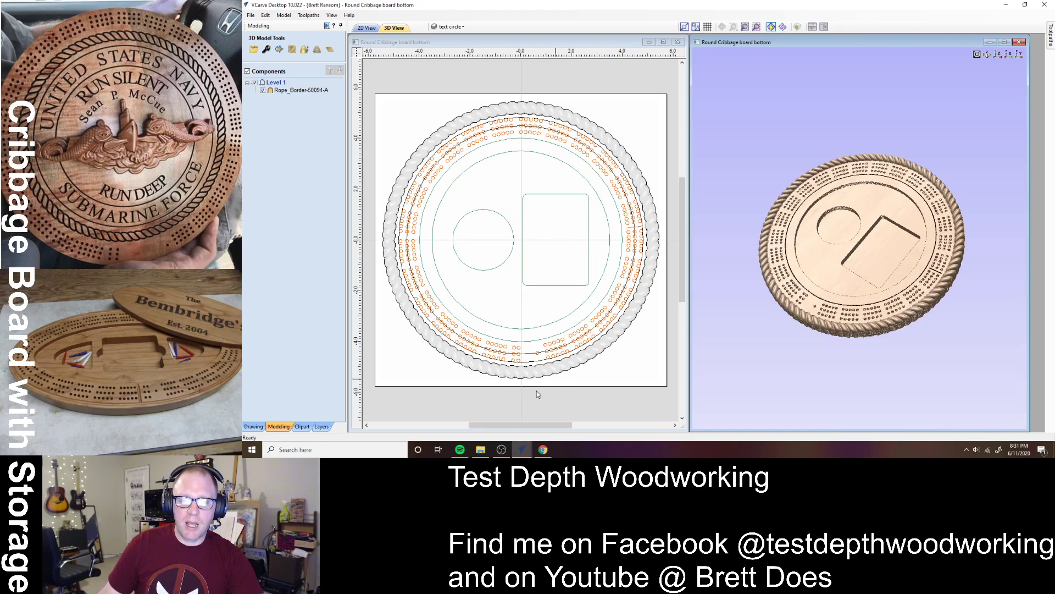
- Return to the lid document and clear the component selection
mouse_move(522, 449)
left_click(548, 416)
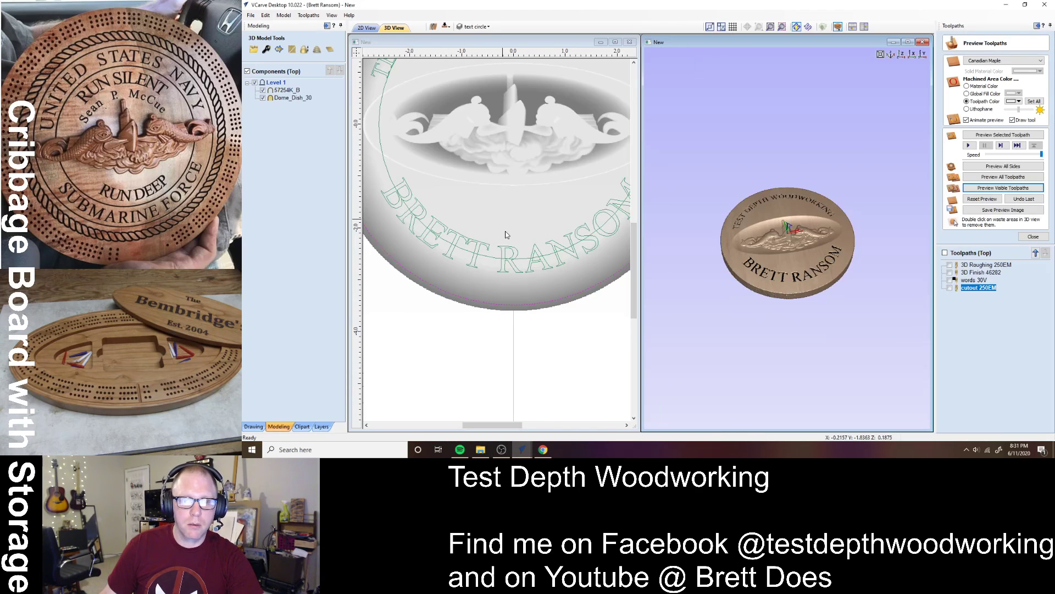
left_click(521, 293)
scroll(519, 299, "down", 5)
left_click(516, 334)
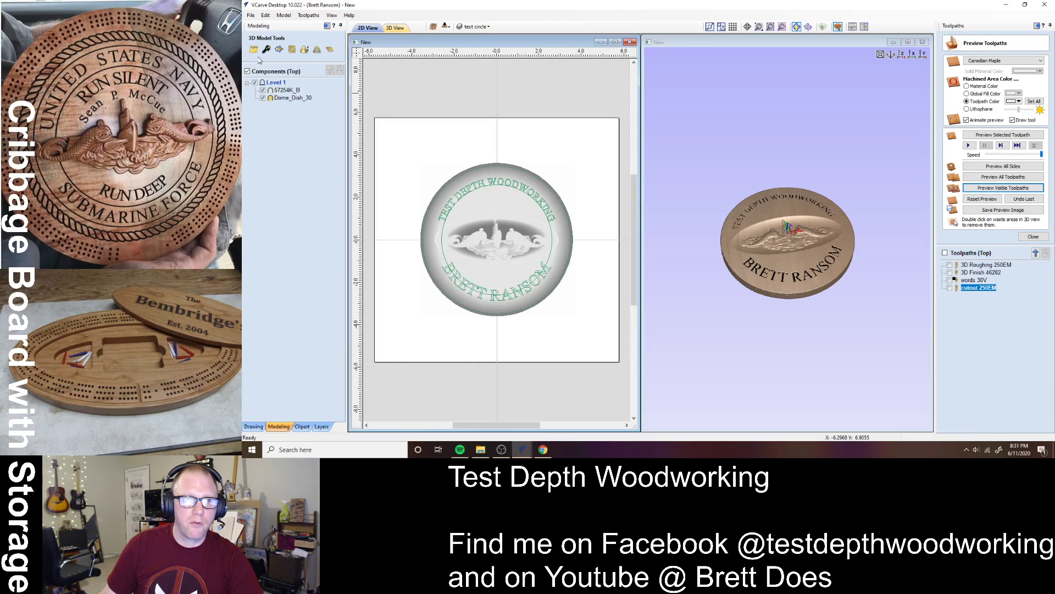
- Save the lid as 'Round Cribbage board top.crv' beside the bottom file
left_click(251, 14)
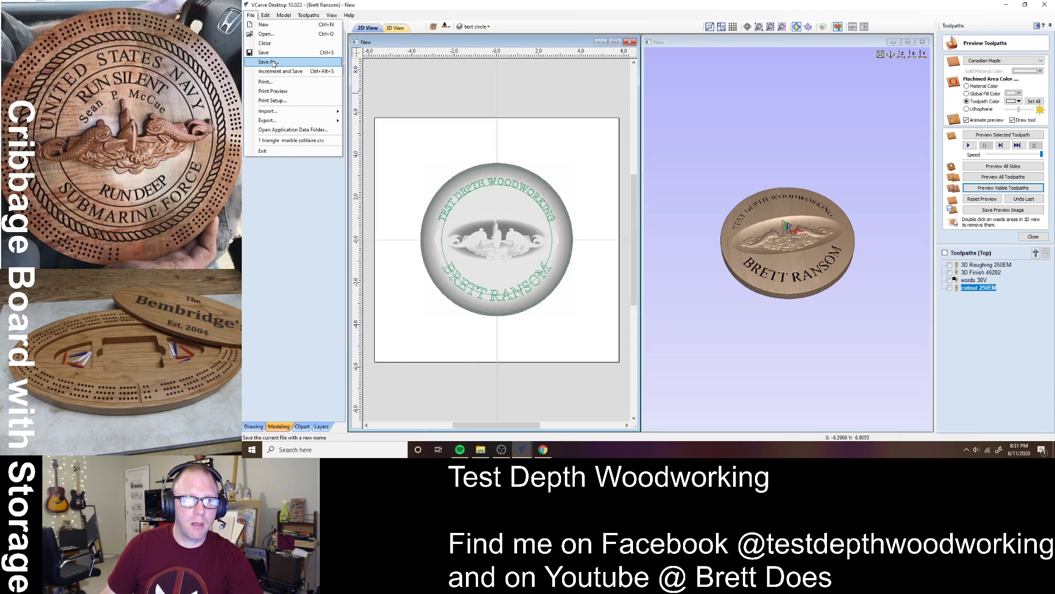
left_click(269, 62)
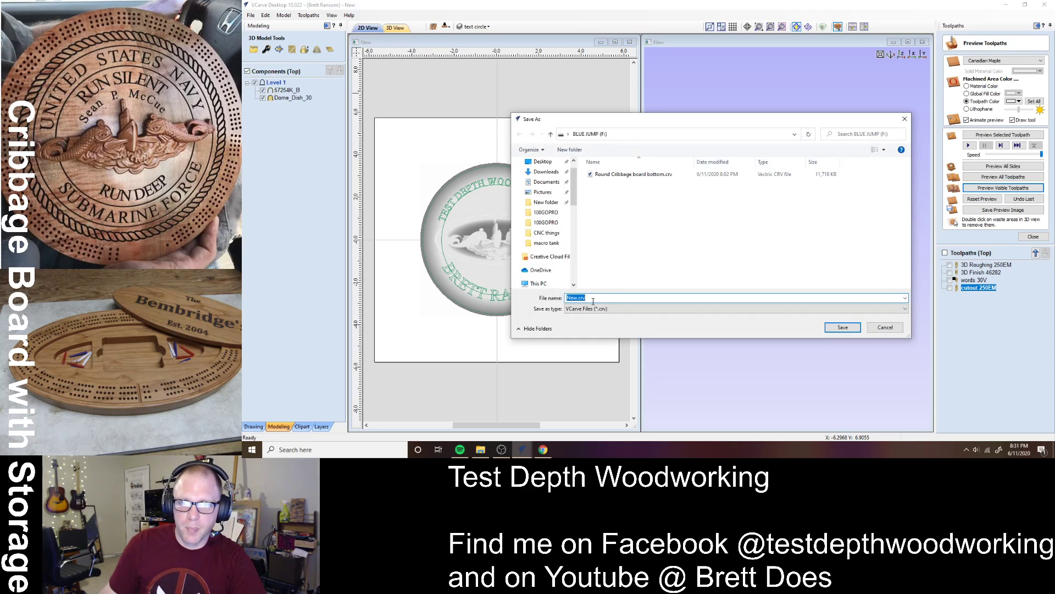
left_click(642, 175)
left_click(633, 298)
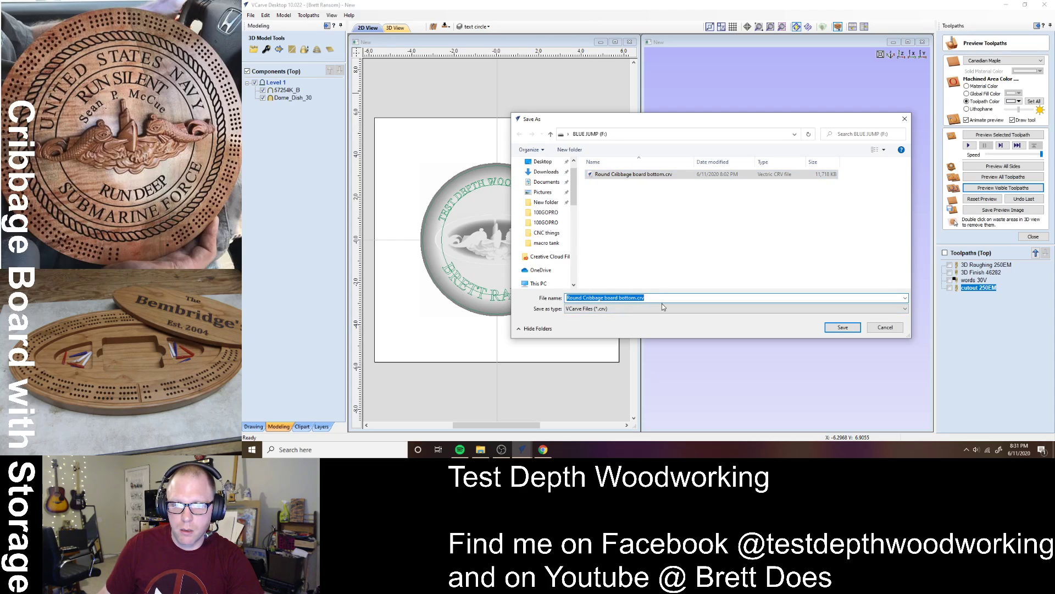
key("Left")
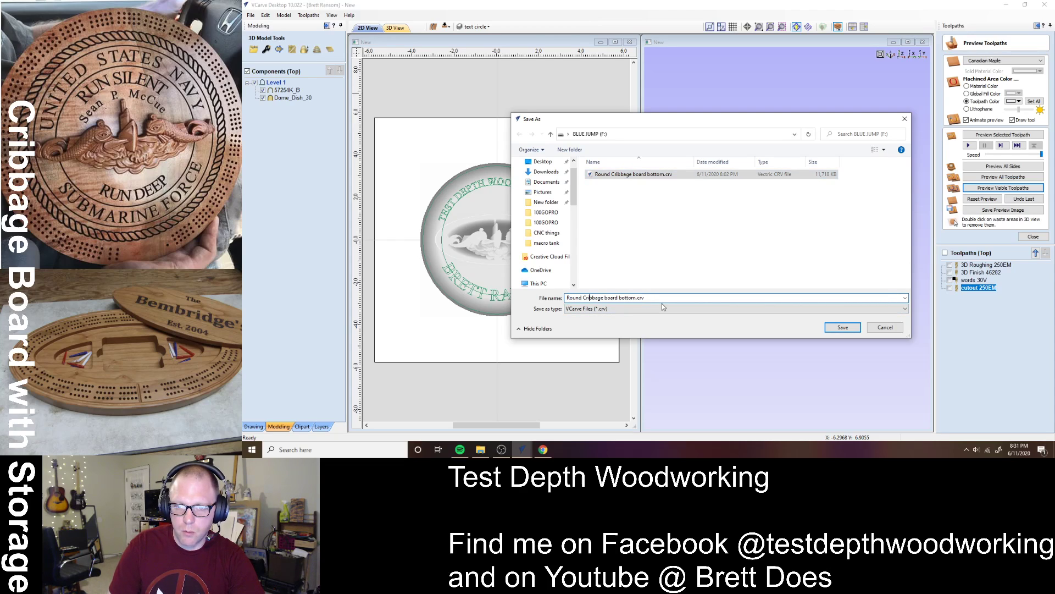
key("BackSpace")
key("BackSpace")
key("BackSpace")
key("BackSpace")
key("BackSpace")
key("BackSpace")
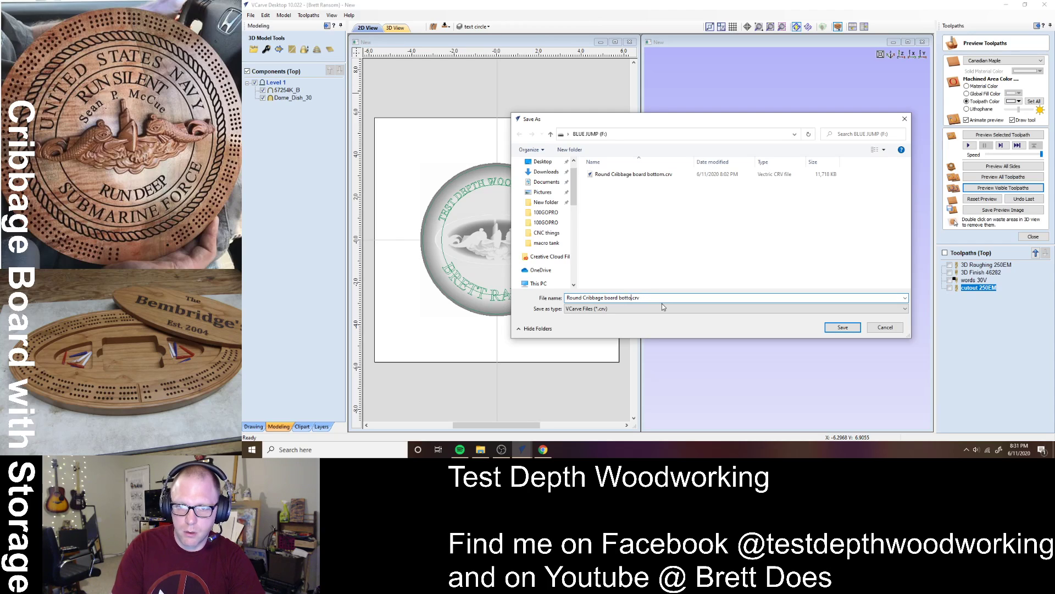
type("to")
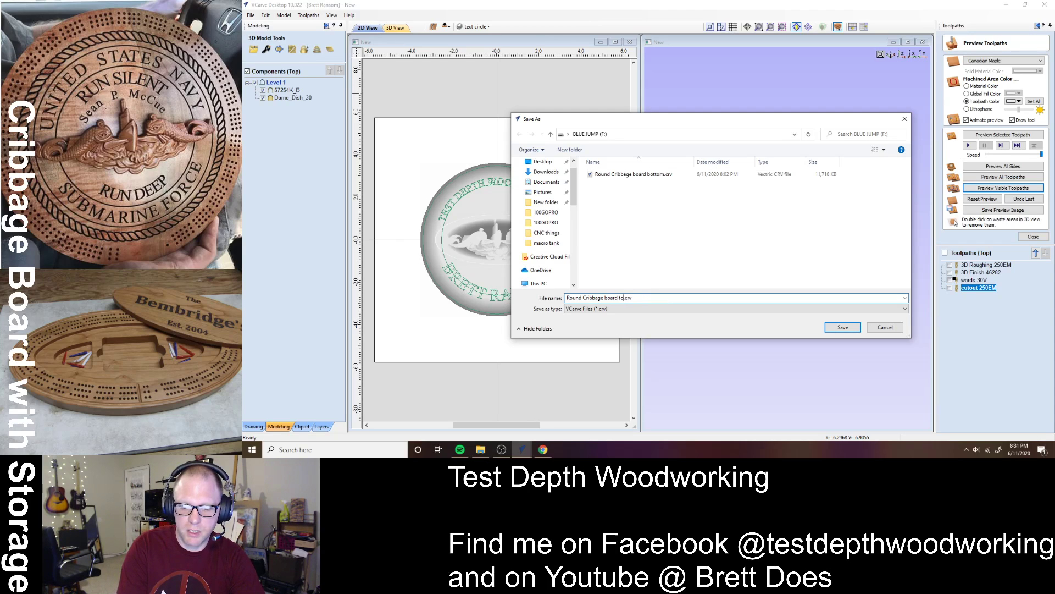
left_click(843, 327)
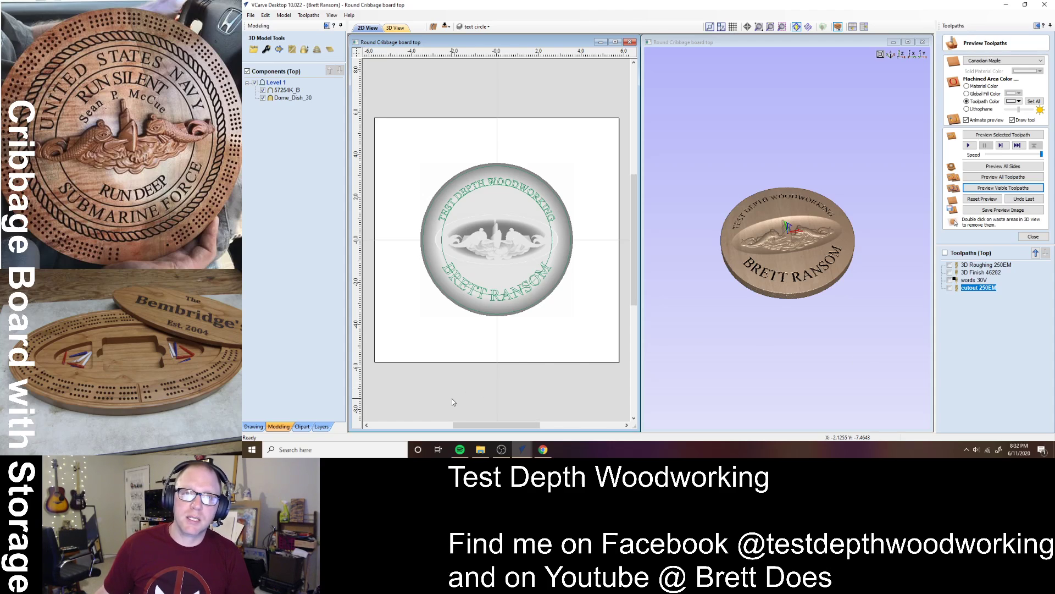
mouse_move(526, 451)
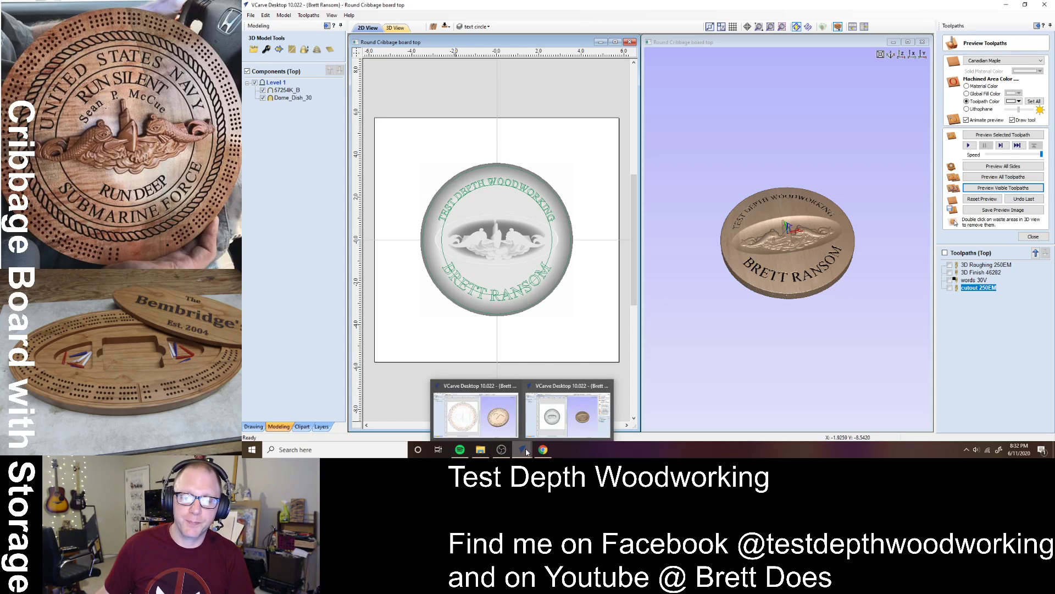